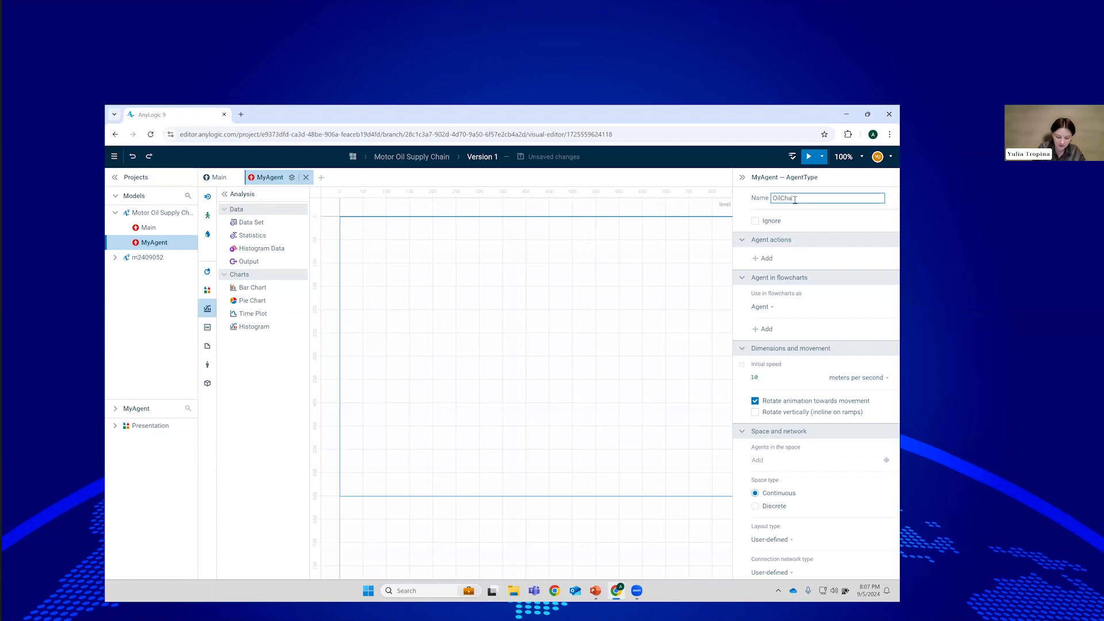
Name the agent type OilChangeStation, give it a house icon, and place one on Main.
{"action": "type", "text": "ion"}
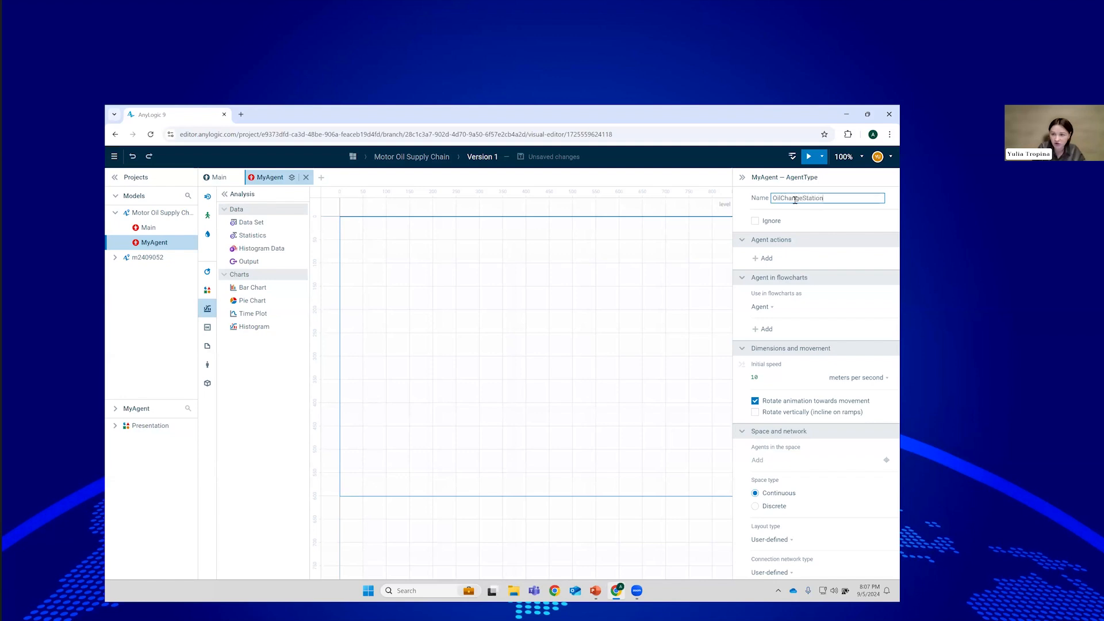
{"action": "key", "text": "Return"}
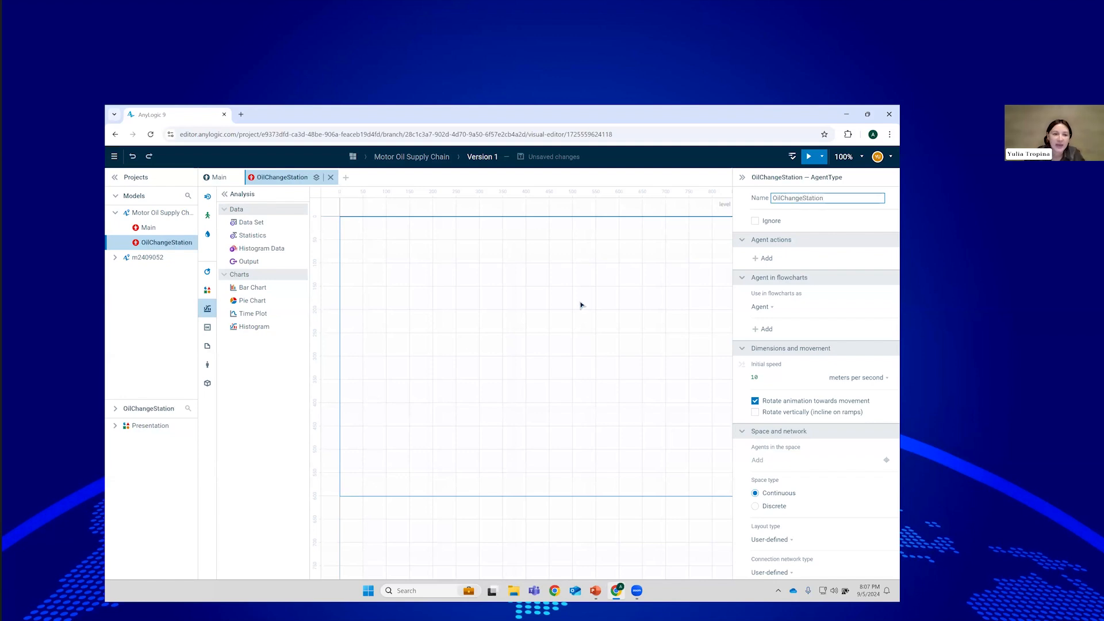
{"action": "left_click", "coordinate": [207, 365]}
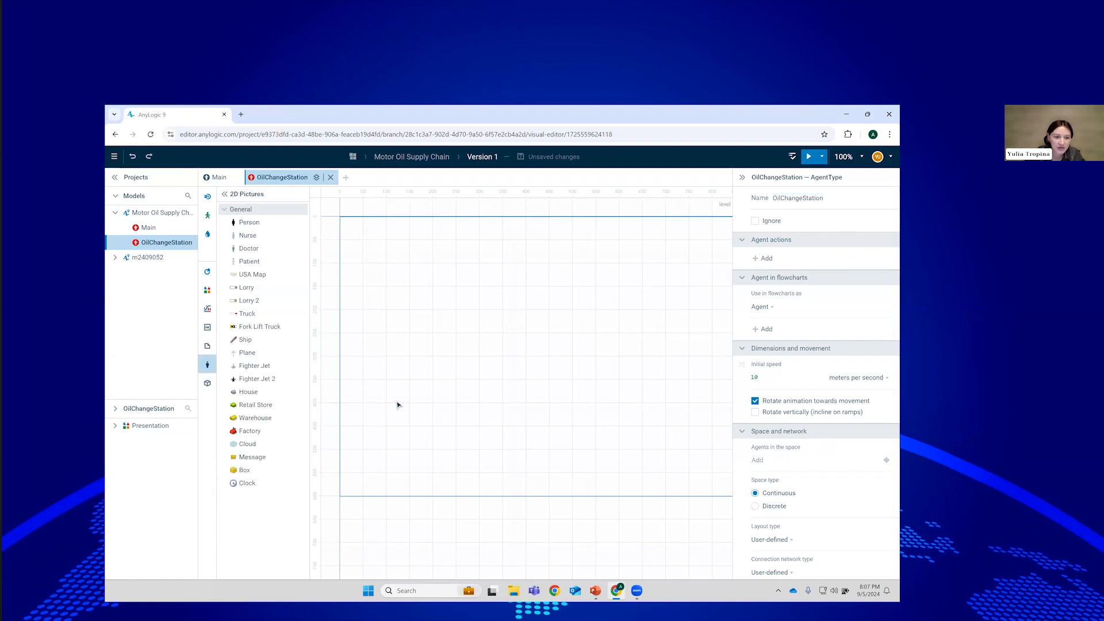
{"action": "left_click_drag", "start_coordinate": [246, 390], "coordinate": [379, 253]}
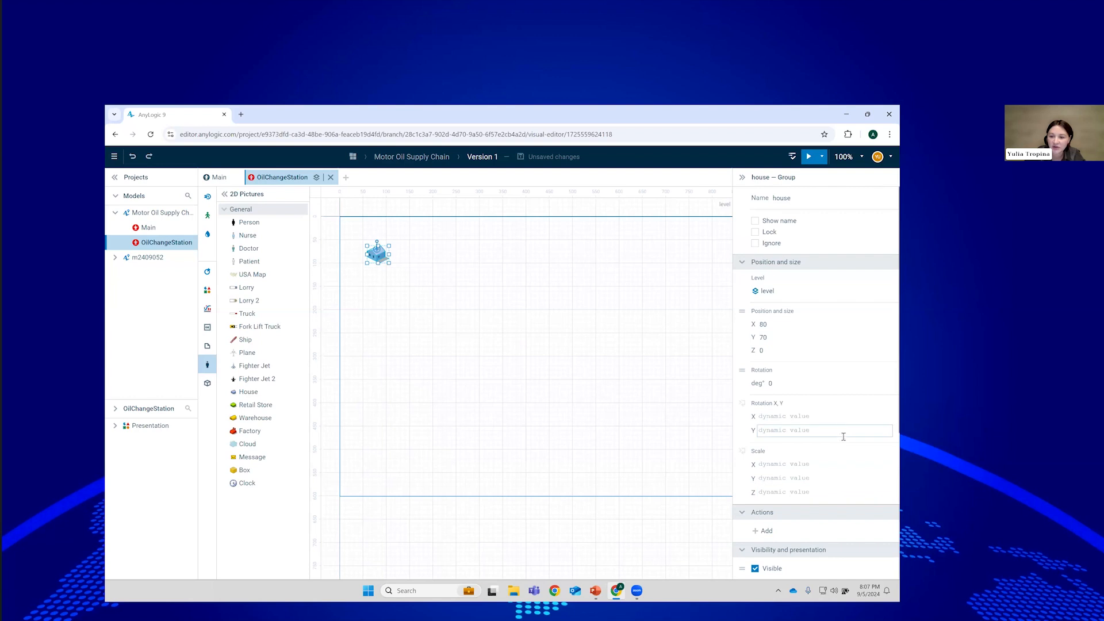
{"action": "scroll", "coordinate": [844, 448], "scroll_direction": "down", "scroll_amount": 4}
{"action": "left_click", "coordinate": [759, 404]}
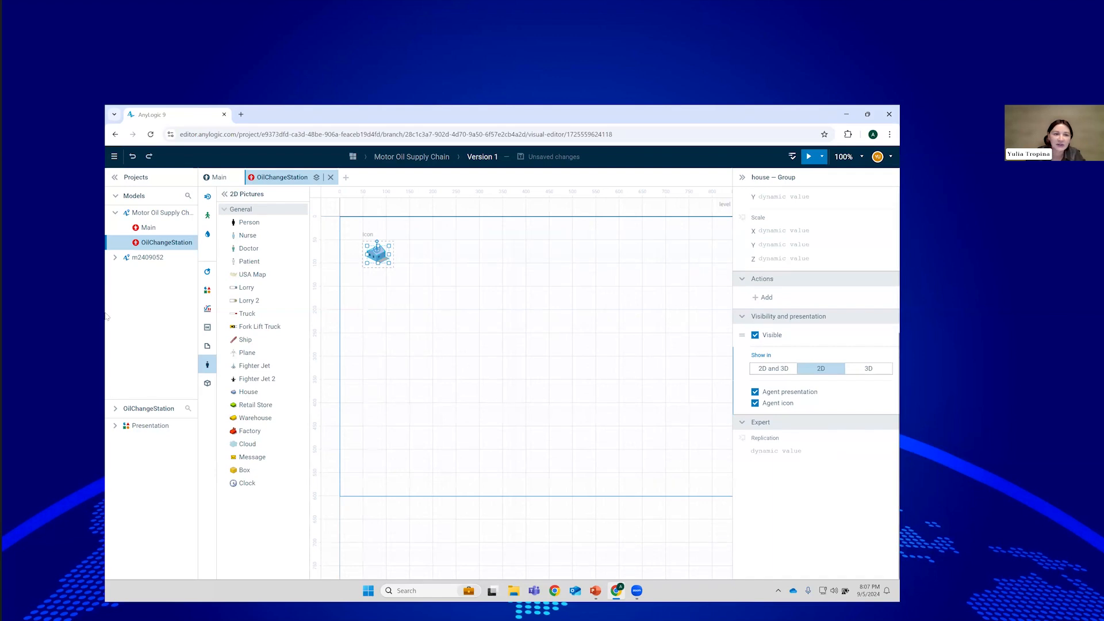
{"action": "left_click", "coordinate": [210, 182]}
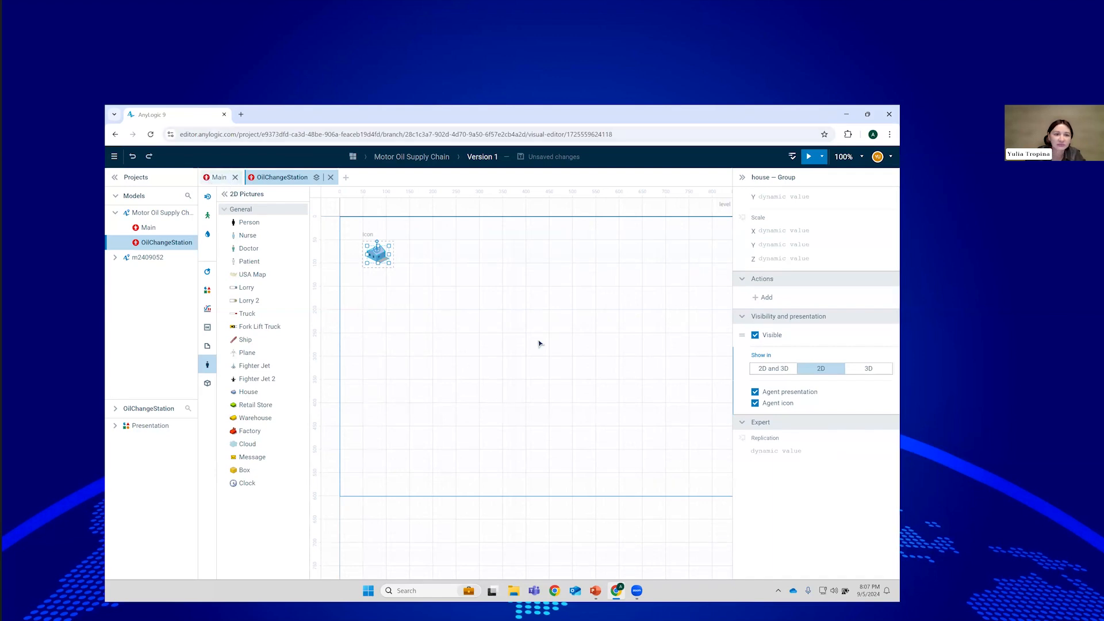
{"action": "left_click_drag", "start_coordinate": [149, 245], "coordinate": [381, 251]}
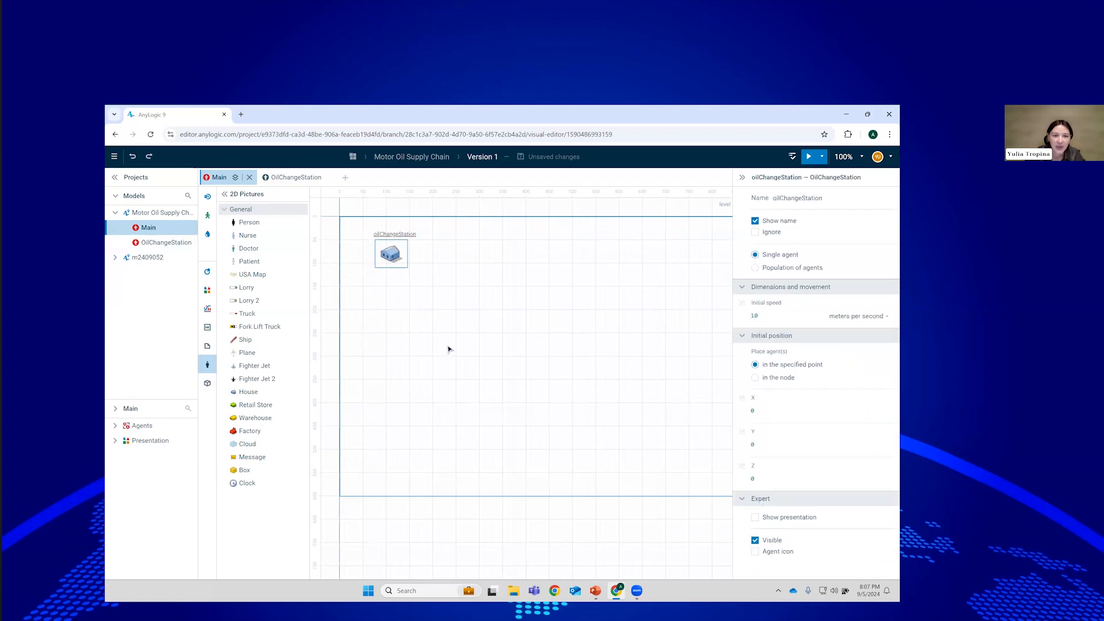
Create a Retailer agent type with a Retail Store icon and place a retailer on Main.
{"action": "left_click", "coordinate": [345, 178]}
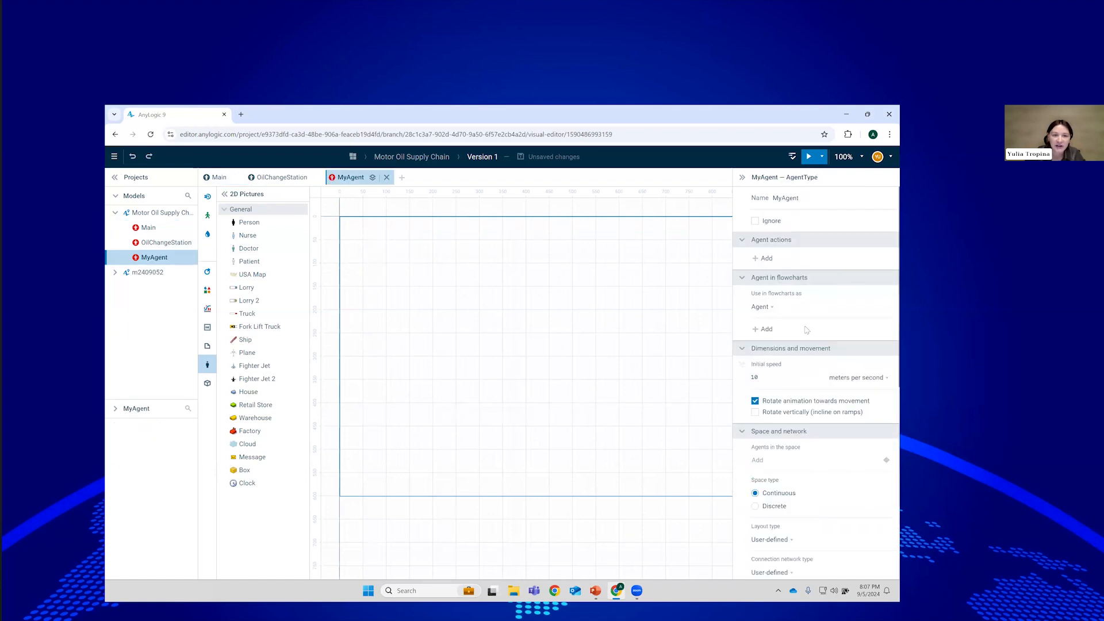
{"action": "double_click", "coordinate": [787, 197]}
{"action": "type", "text": "Retailer"}
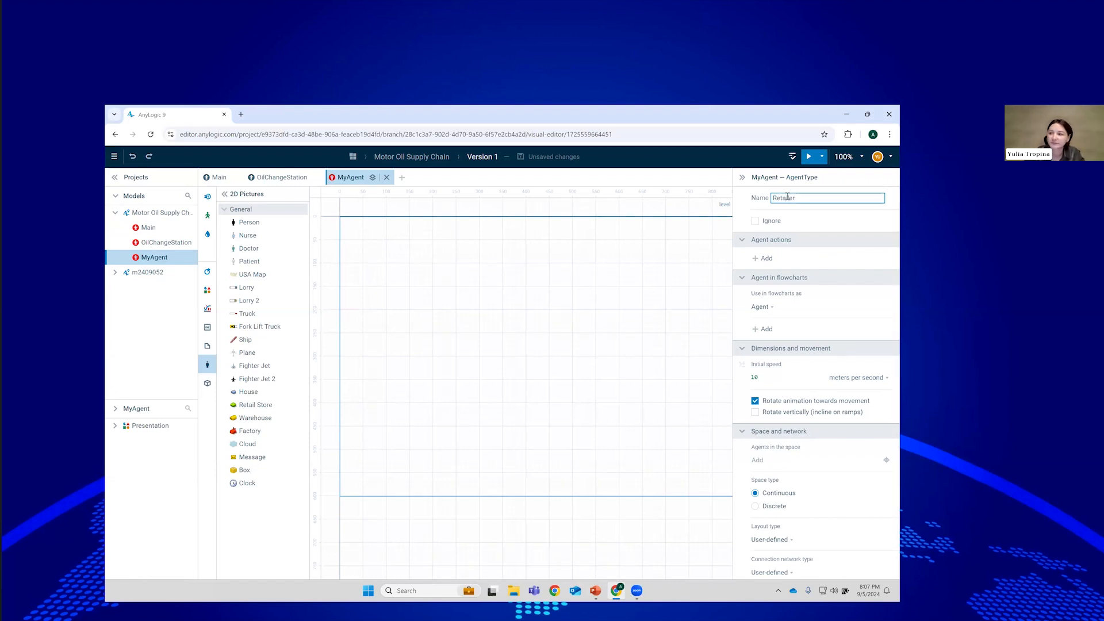
{"action": "key", "text": "Return"}
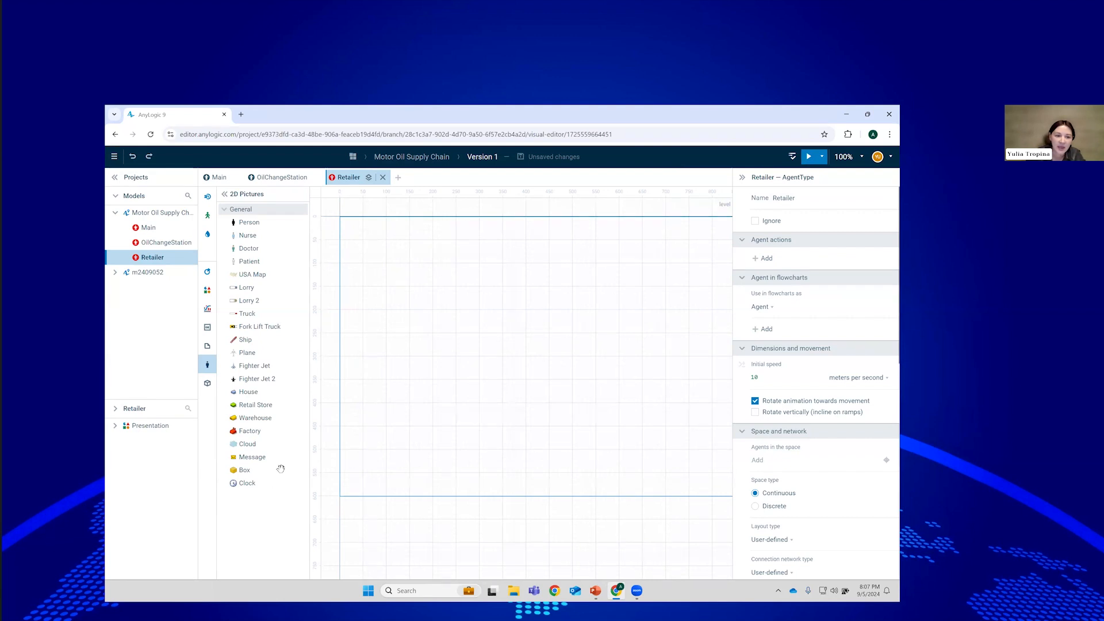
{"action": "left_click_drag", "start_coordinate": [256, 405], "coordinate": [414, 263]}
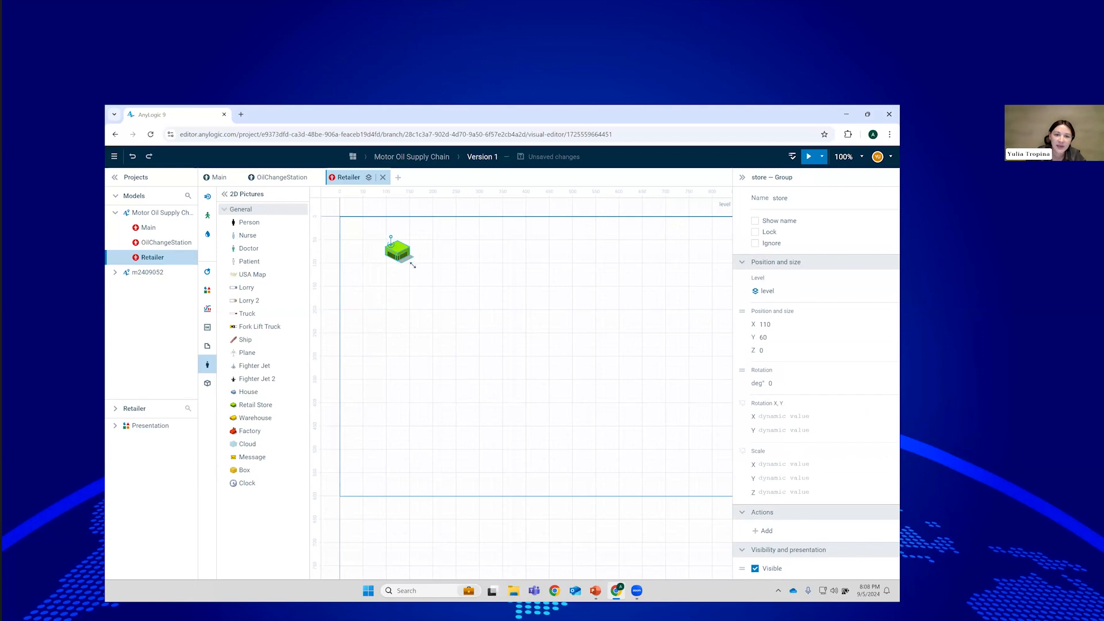
{"action": "scroll", "coordinate": [770, 451], "scroll_direction": "down", "scroll_amount": 3}
{"action": "left_click", "coordinate": [755, 450]}
{"action": "left_click", "coordinate": [218, 178]}
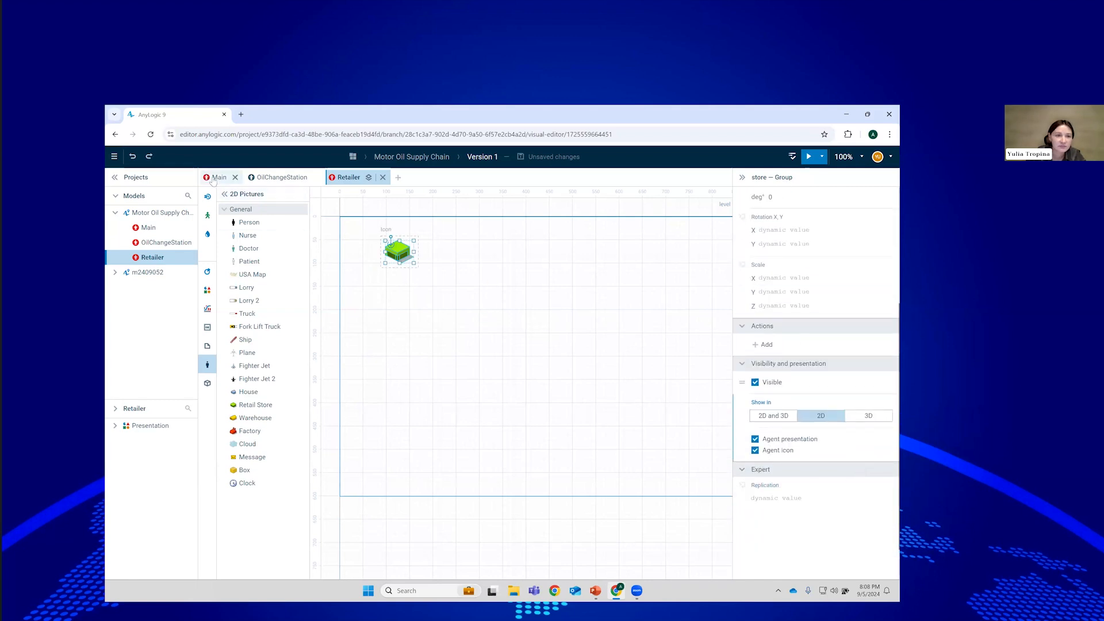
{"action": "left_click_drag", "start_coordinate": [150, 257], "coordinate": [459, 254]}
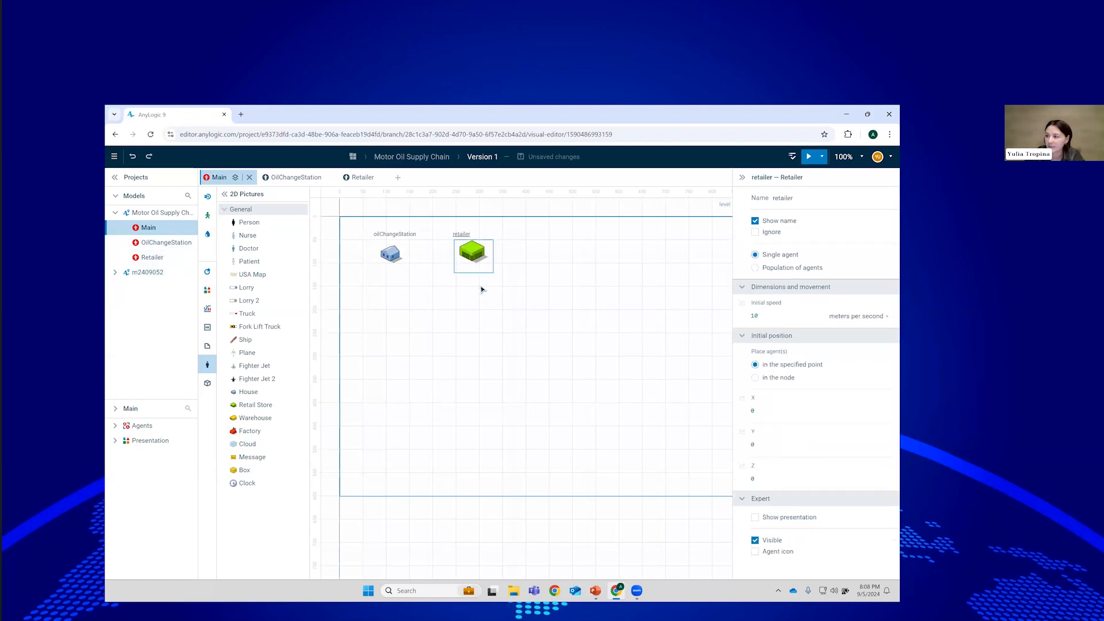
Make oilChangeStations a population of 500 agents, then open the OilChangeStation agent type.
{"action": "left_click", "coordinate": [390, 258]}
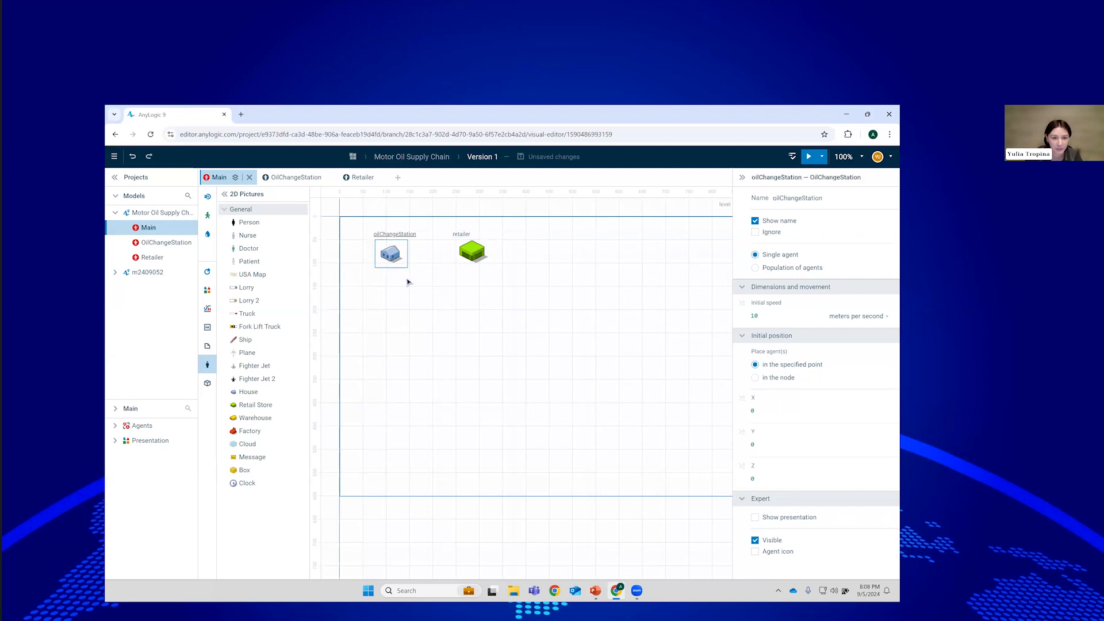
{"action": "left_click", "coordinate": [834, 197]}
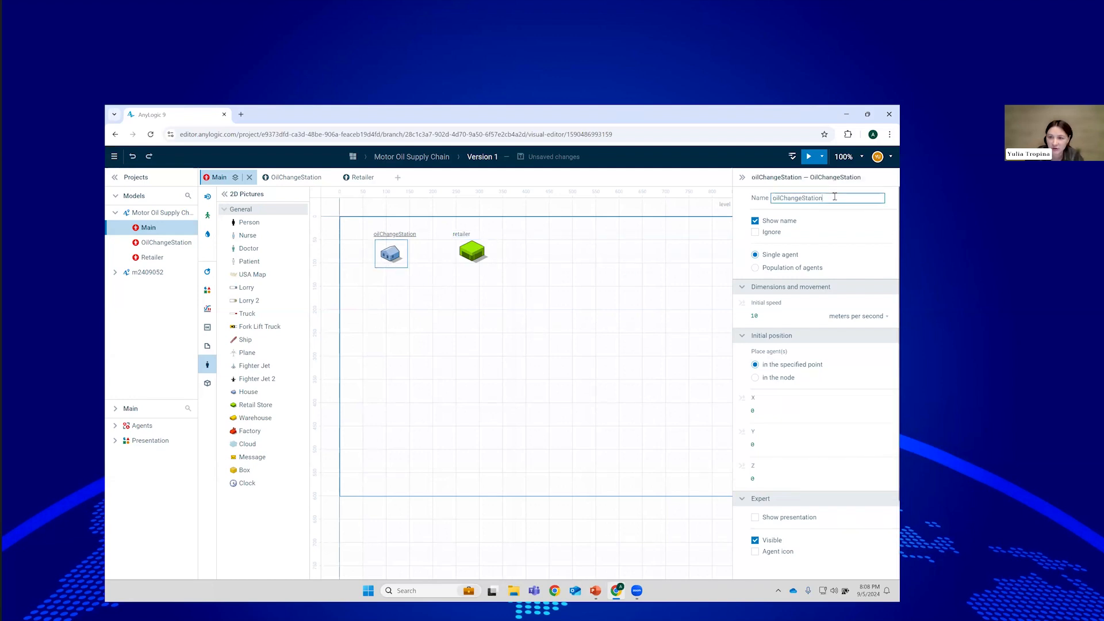
{"action": "type", "text": "s"}
{"action": "left_click", "coordinate": [791, 268]}
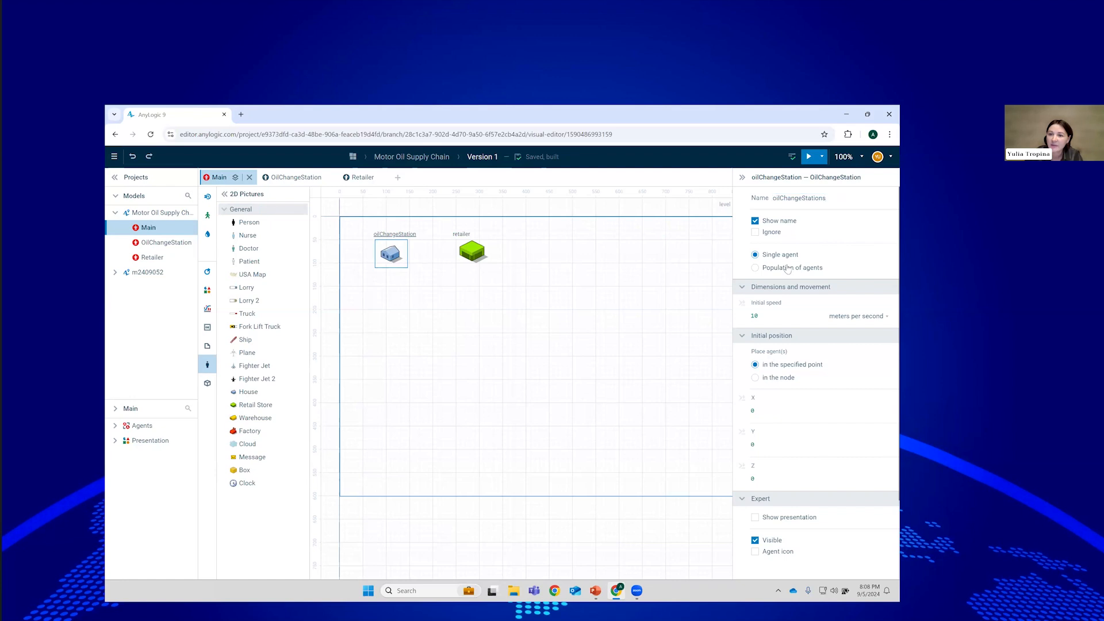
{"action": "left_click", "coordinate": [769, 361]}
{"action": "type", "text": "500"}
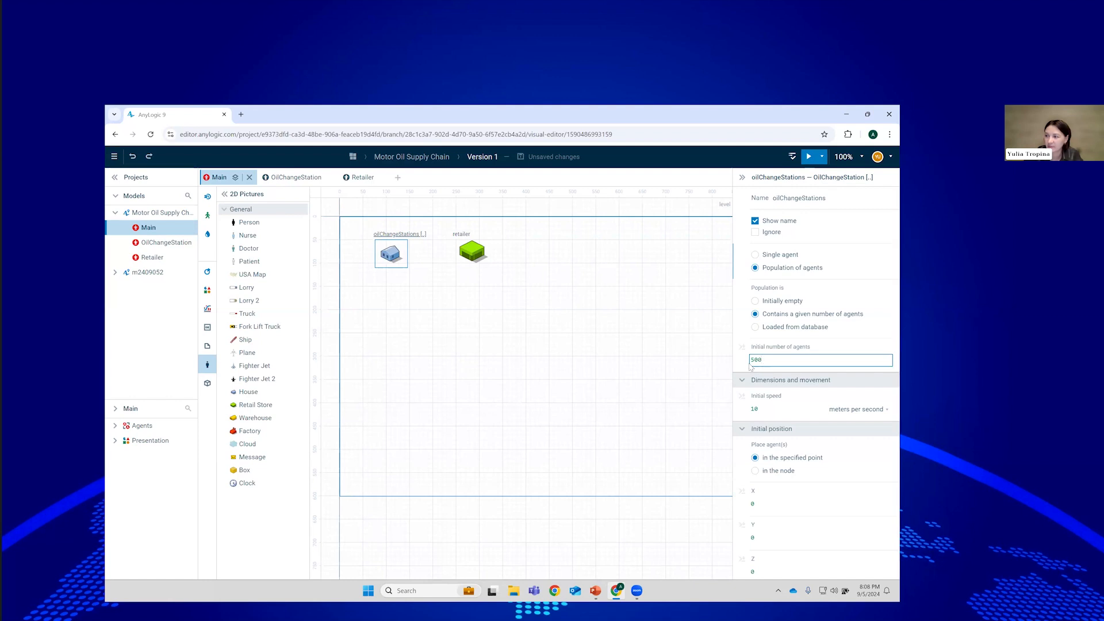
{"action": "left_click", "coordinate": [449, 345]}
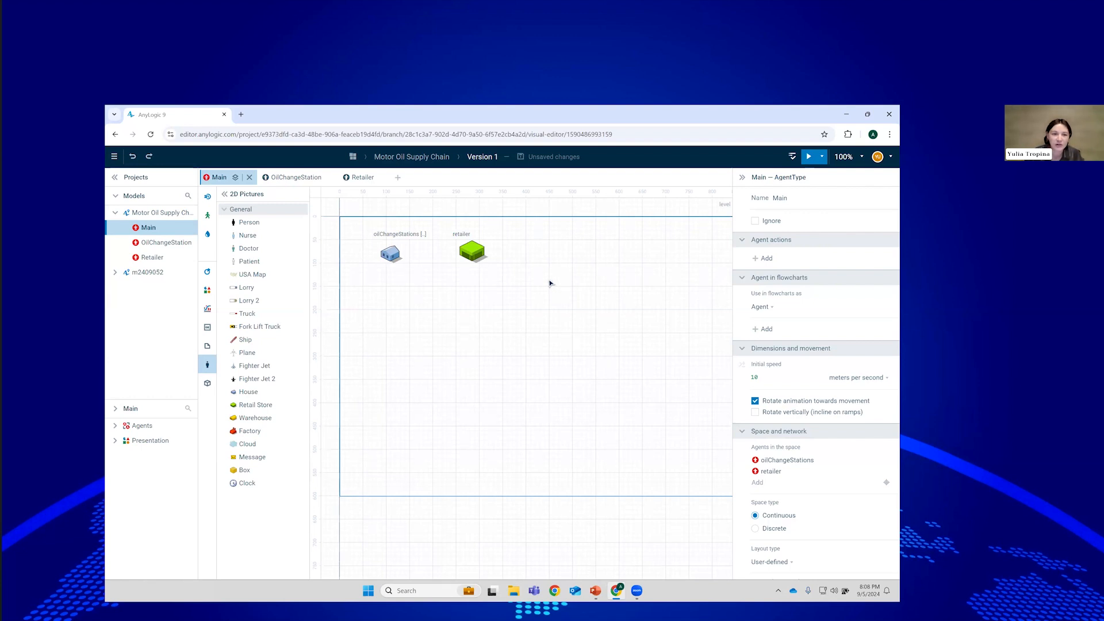
{"action": "left_click", "coordinate": [296, 177]}
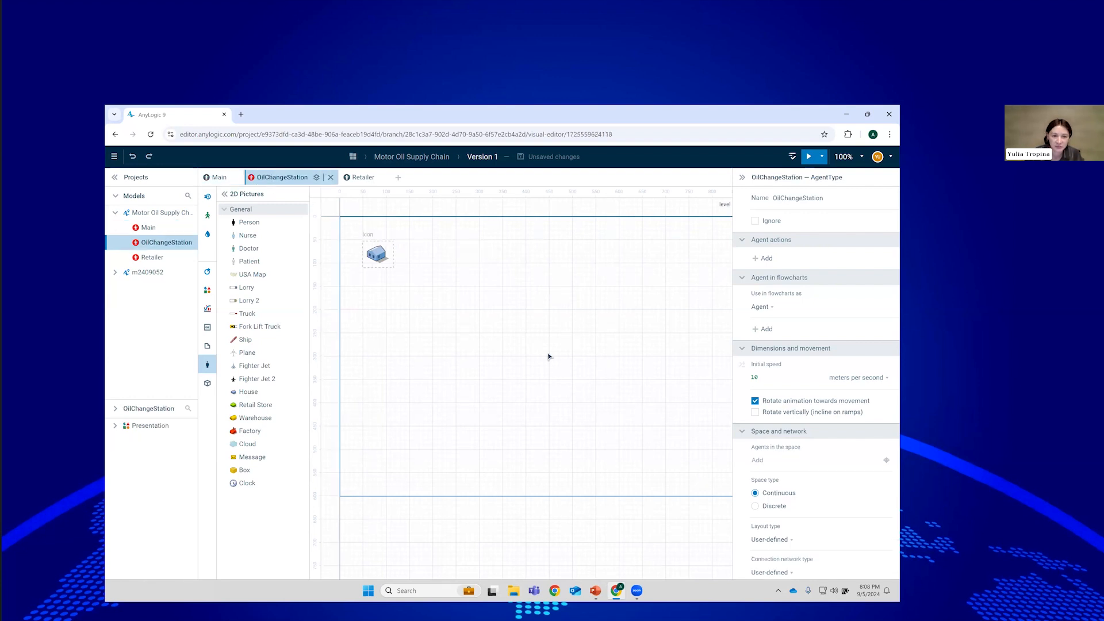
Advance the PowerPoint slide show to the Fluid Library slide and return to AnyLogic.
{"action": "key", "text": "alt+Tab"}
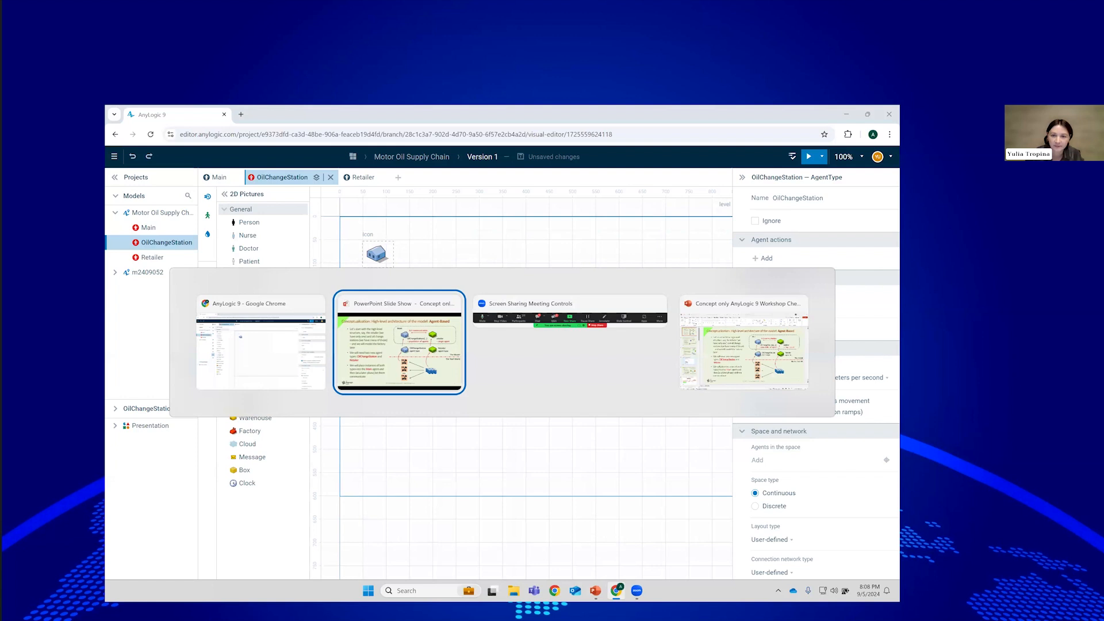
{"action": "key", "text": "Right"}
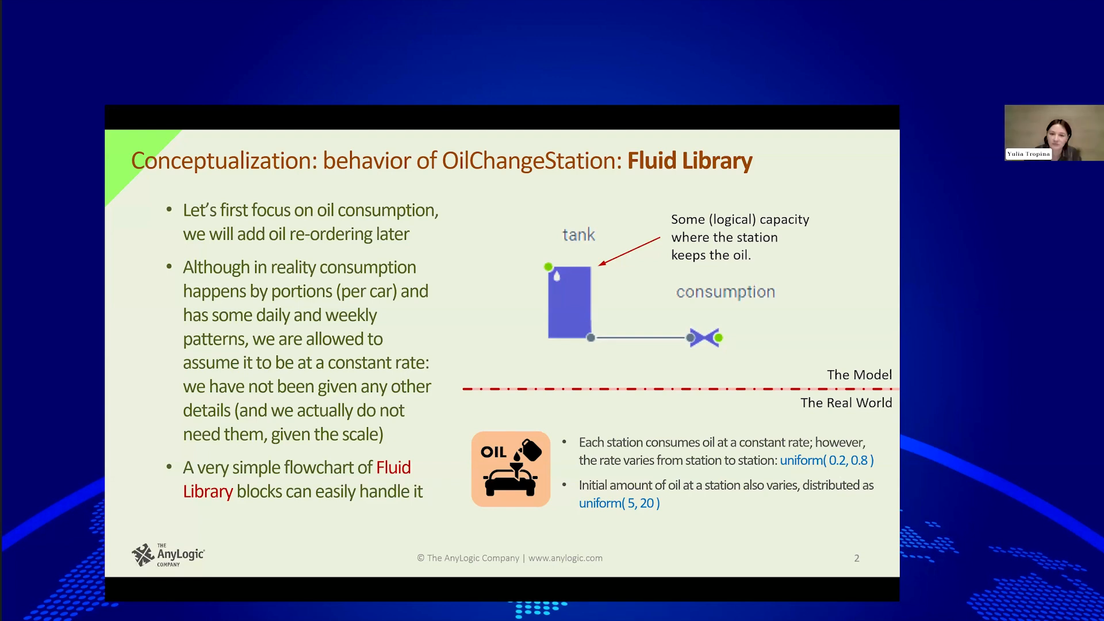
{"action": "key", "text": "alt+Tab"}
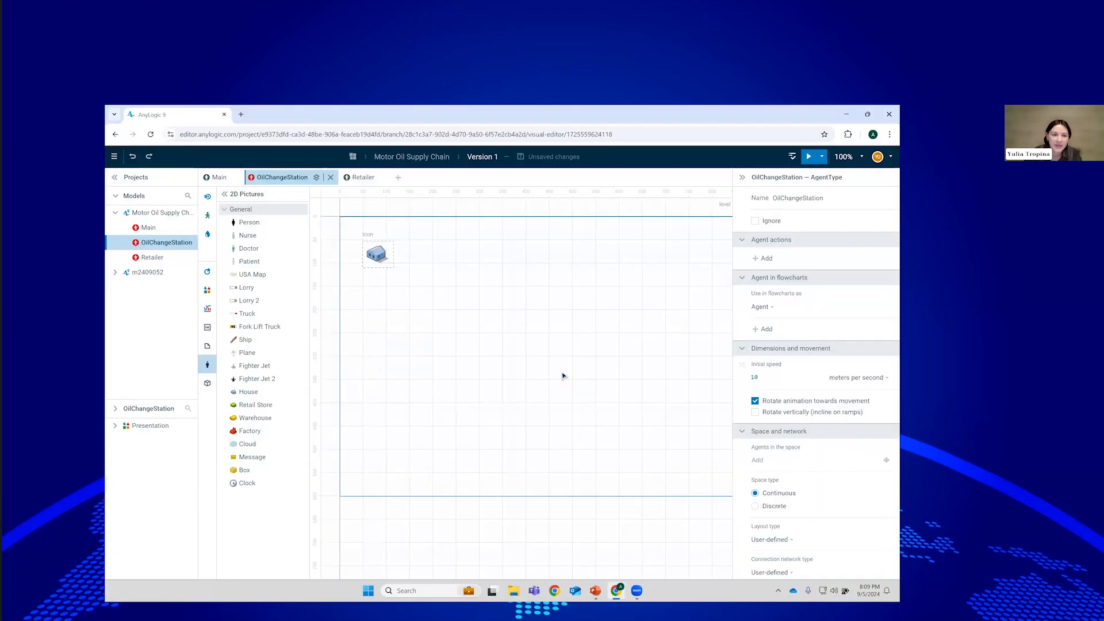
Add a tank with capacity 20 to the OilChangeStation flowchart.
{"action": "left_click", "coordinate": [207, 237]}
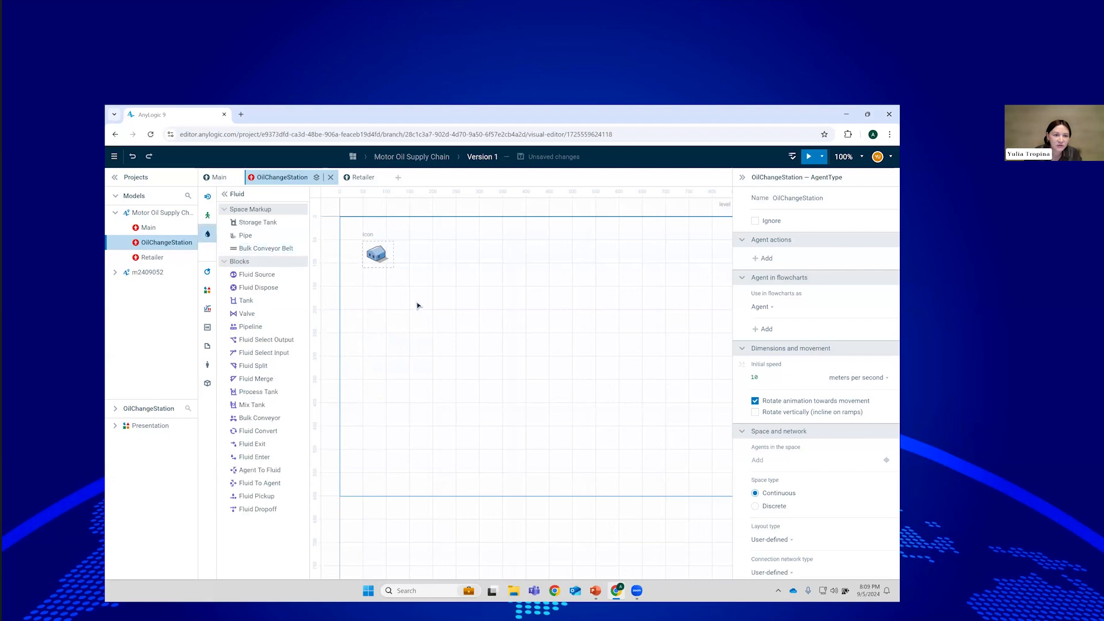
{"action": "left_click_drag", "start_coordinate": [252, 302], "coordinate": [439, 309]}
{"action": "left_click", "coordinate": [779, 266]}
{"action": "double_click", "coordinate": [779, 269]}
{"action": "type", "text": "20"}
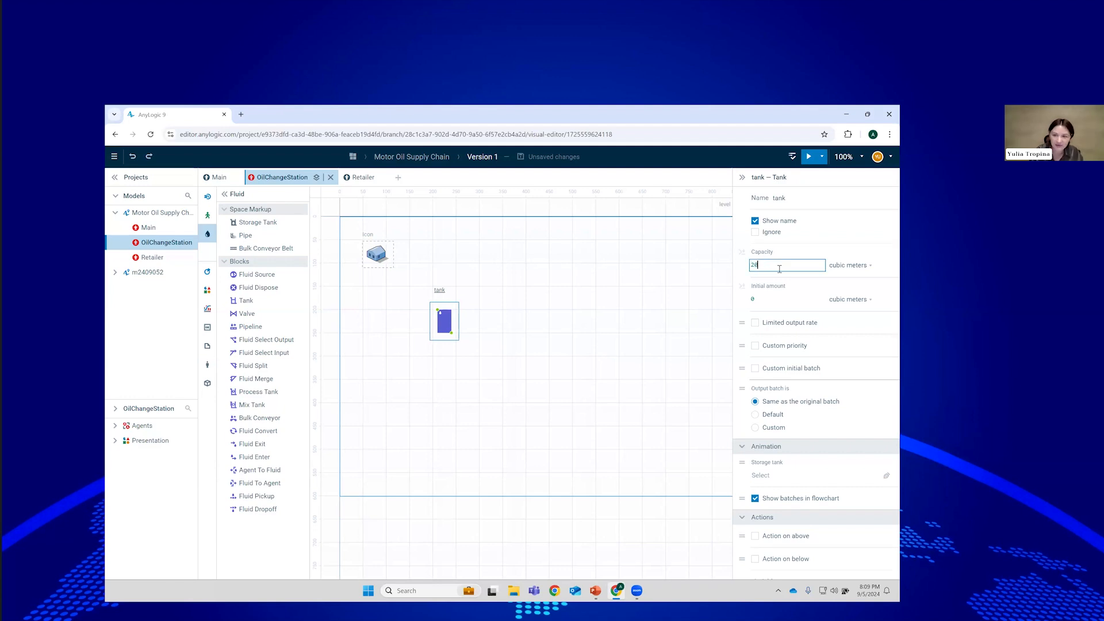
{"action": "left_click", "coordinate": [743, 271]}
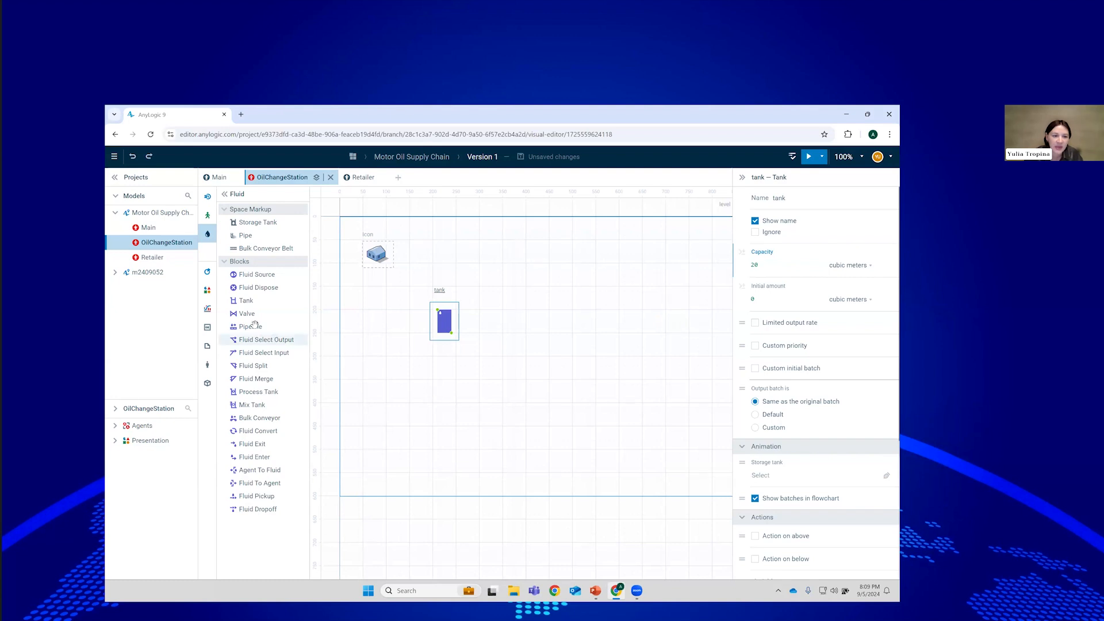
Connect a valve after the tank and name it consumption.
{"action": "left_click_drag", "start_coordinate": [247, 313], "coordinate": [485, 338]}
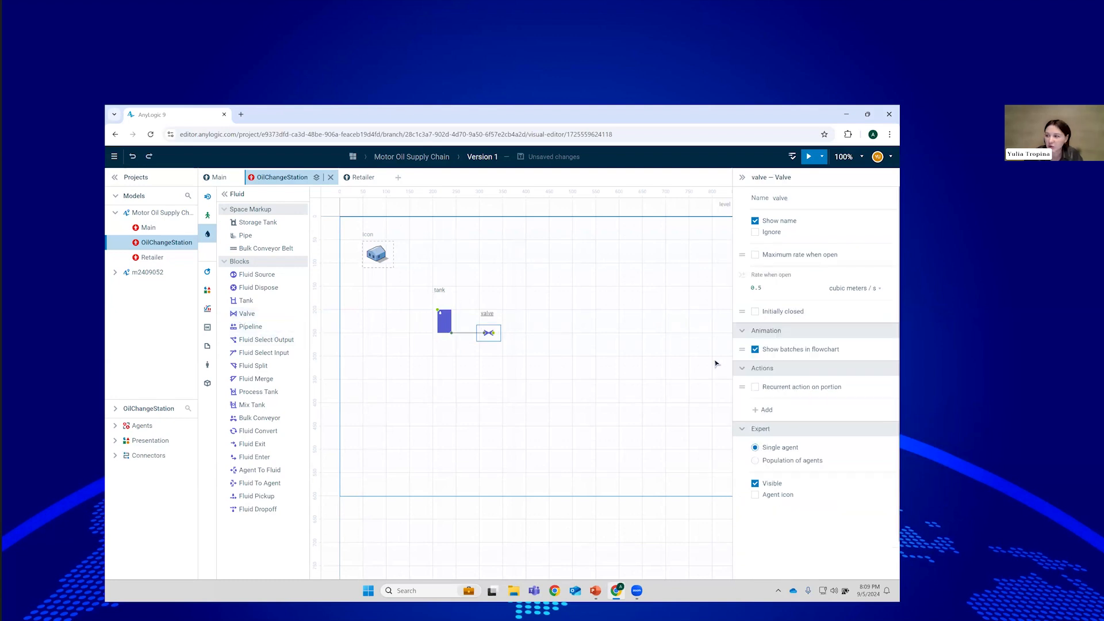
{"action": "left_click", "coordinate": [802, 198]}
{"action": "double_click", "coordinate": [793, 198]}
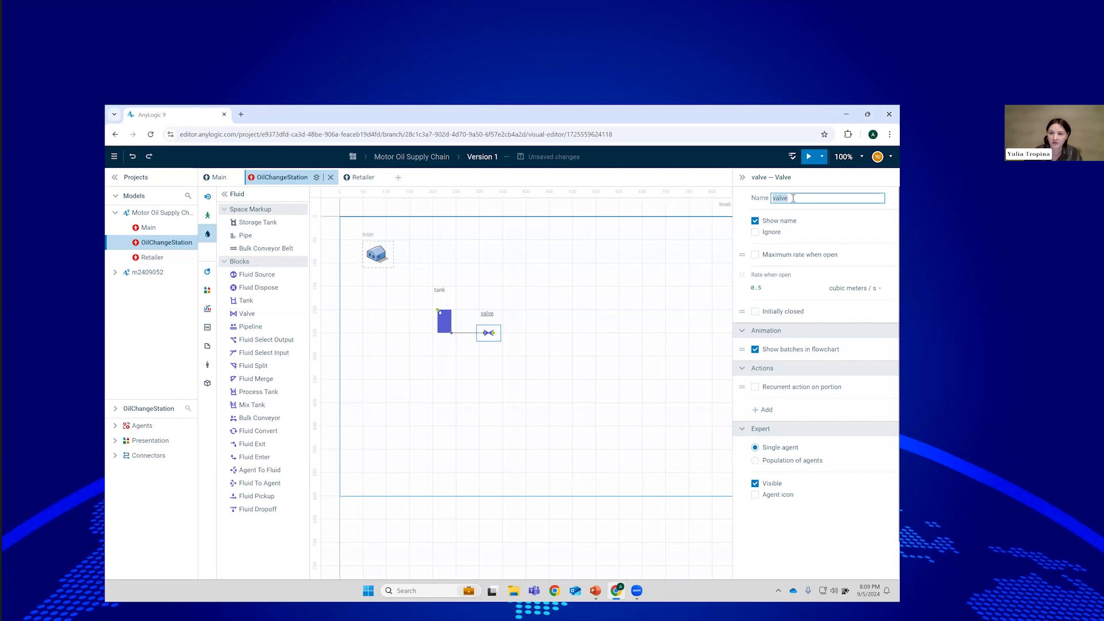
{"action": "type", "text": "consumption"}
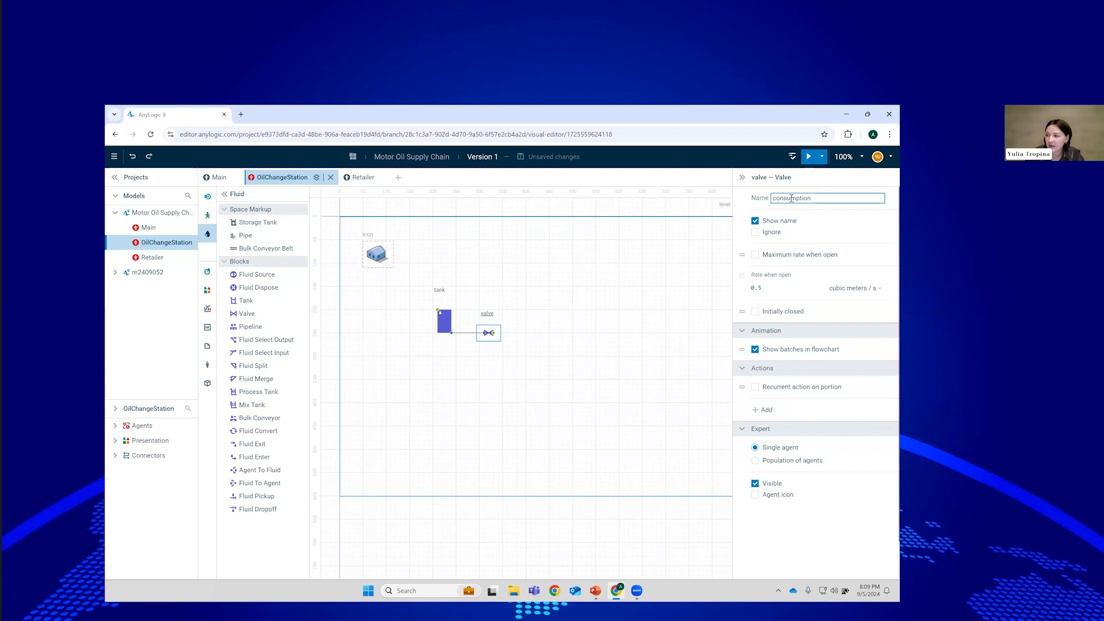
{"action": "left_click", "coordinate": [796, 288]}
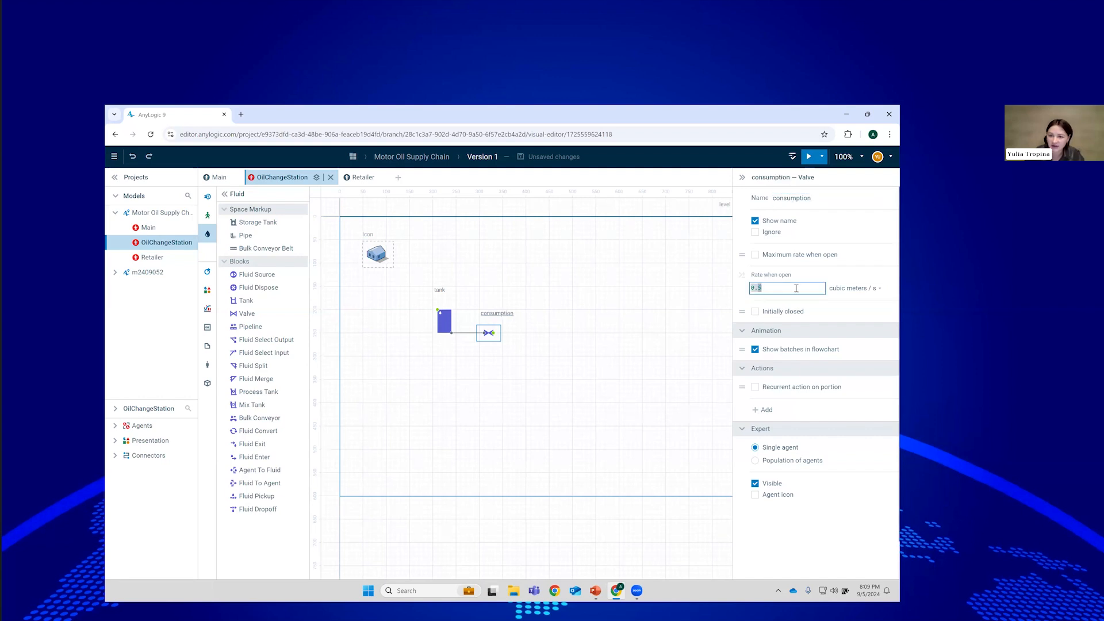
Set the consumption valve's rate when open to uniform(0.2, 0.8).
{"action": "type", "text": "ur"}
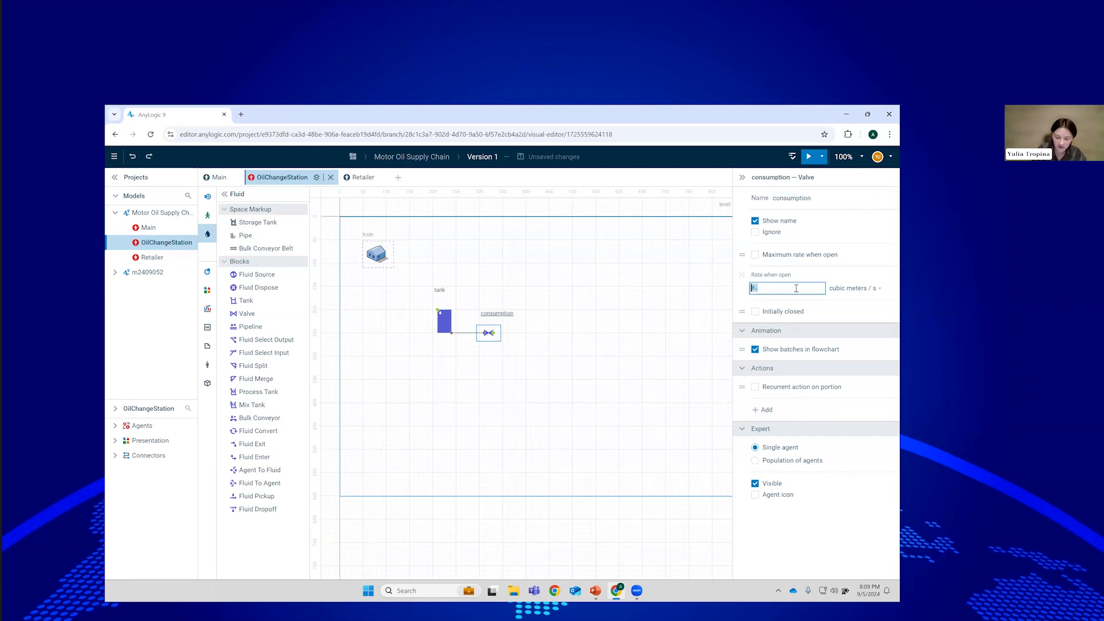
{"action": "key", "text": "ctrl+space"}
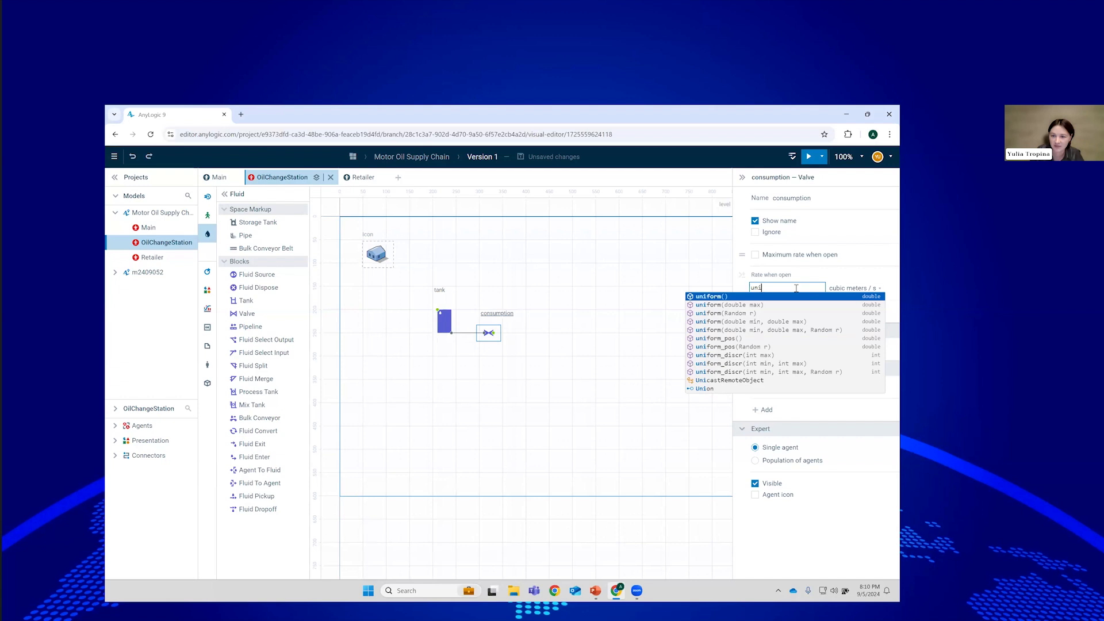
{"action": "type", "text": "form()"}
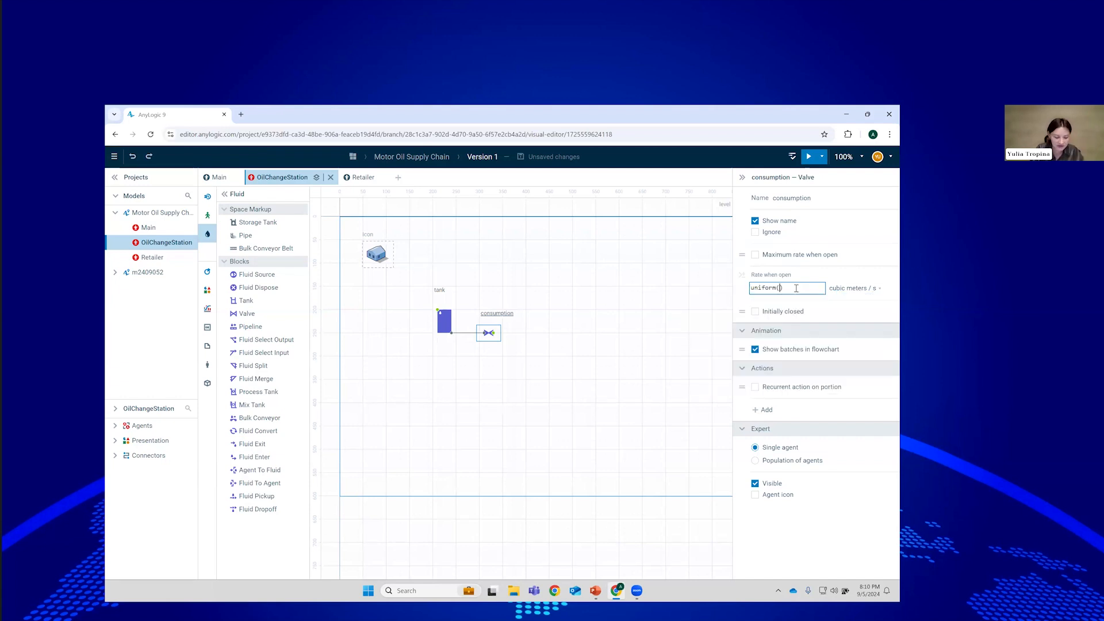
{"action": "type", "text": "p"}
{"action": "key", "text": "BackSpace"}
{"action": "type", "text": "0.2, 0."}
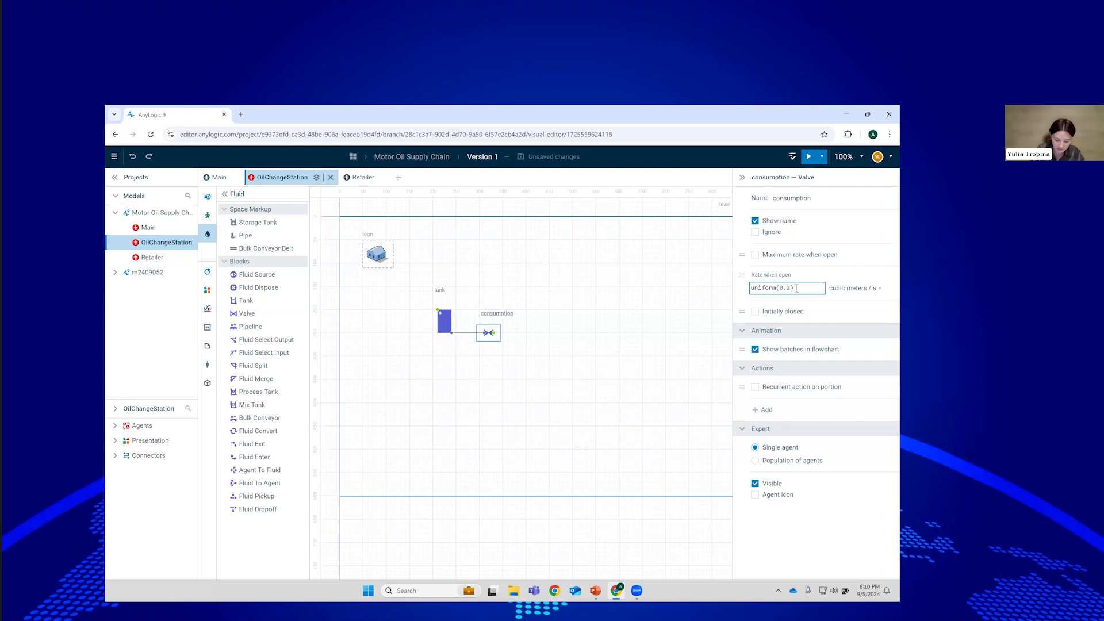
{"action": "type", "text": "8"}
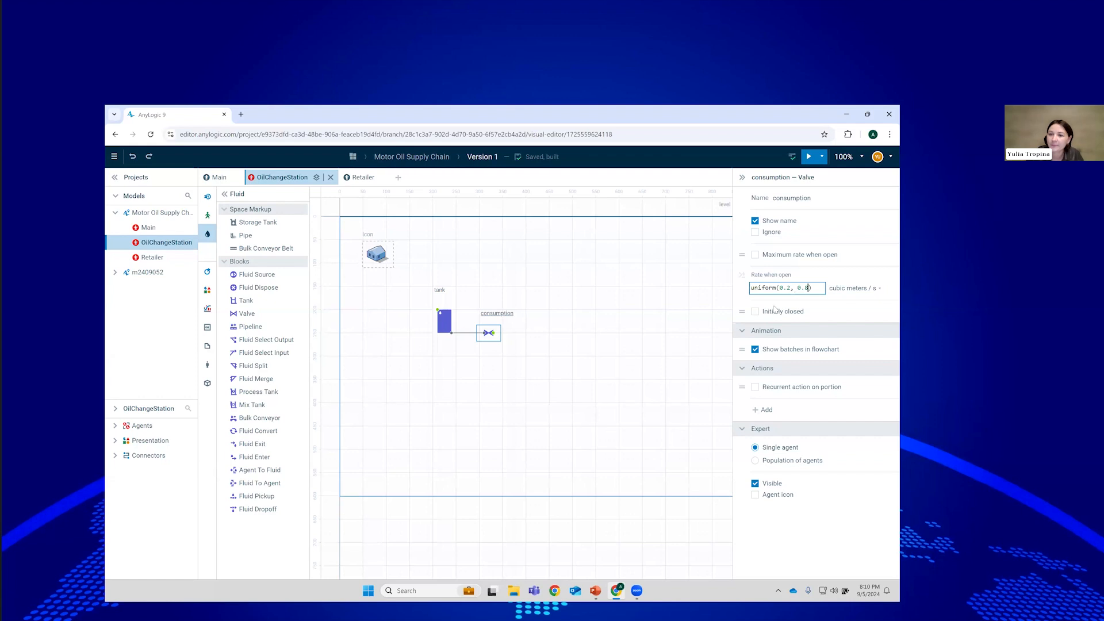
{"action": "left_click", "coordinate": [450, 324]}
Set the tank's initial amount to uniform(5, 20) and add a fluidDispose block after consumption.
{"action": "left_click", "coordinate": [778, 302]}
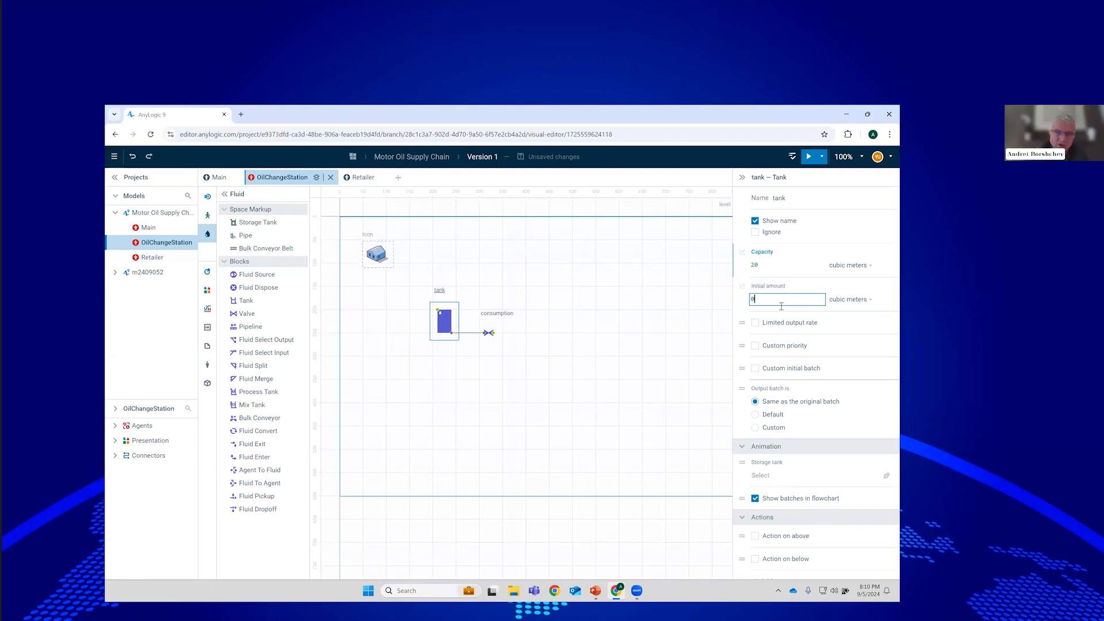
{"action": "type", "text": "uniform"}
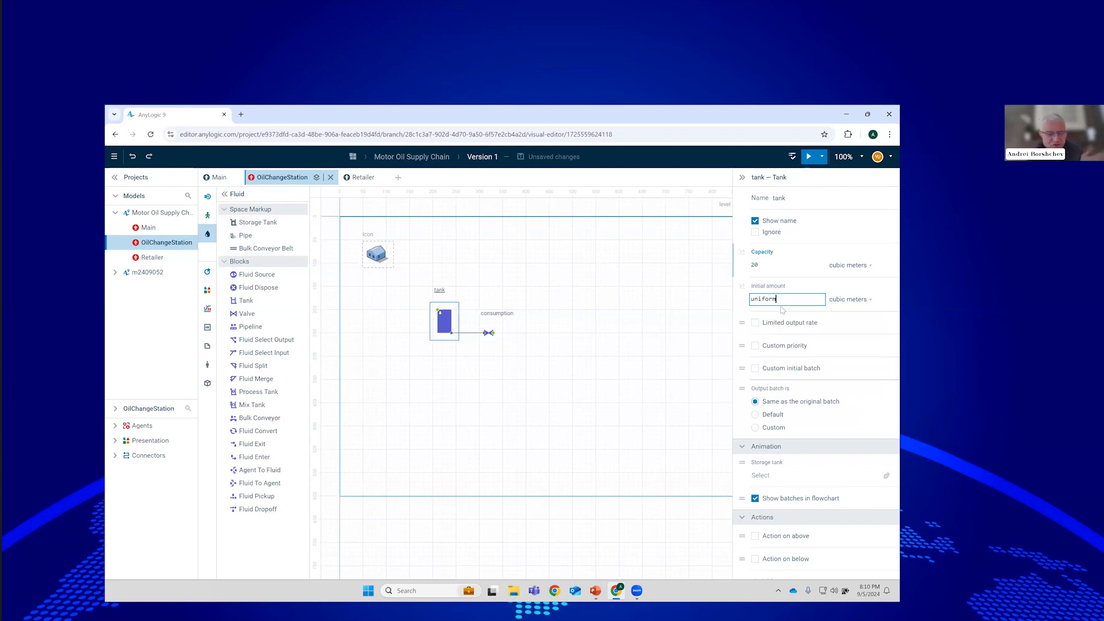
{"action": "type", "text": "()"}
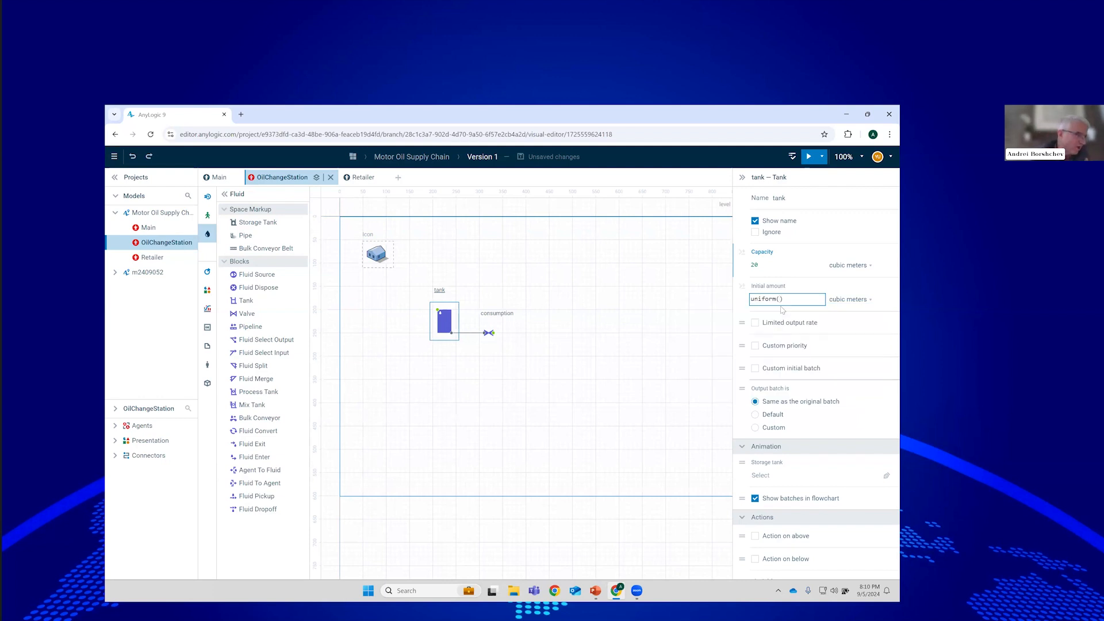
{"action": "type", "text": "5, 2"}
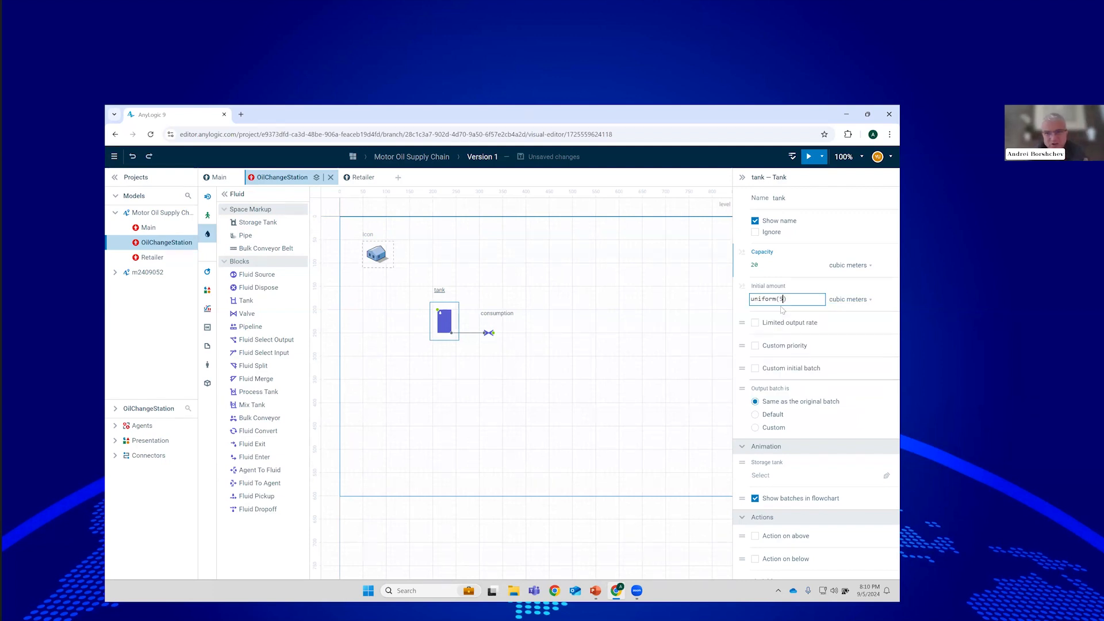
{"action": "type", "text": "0"}
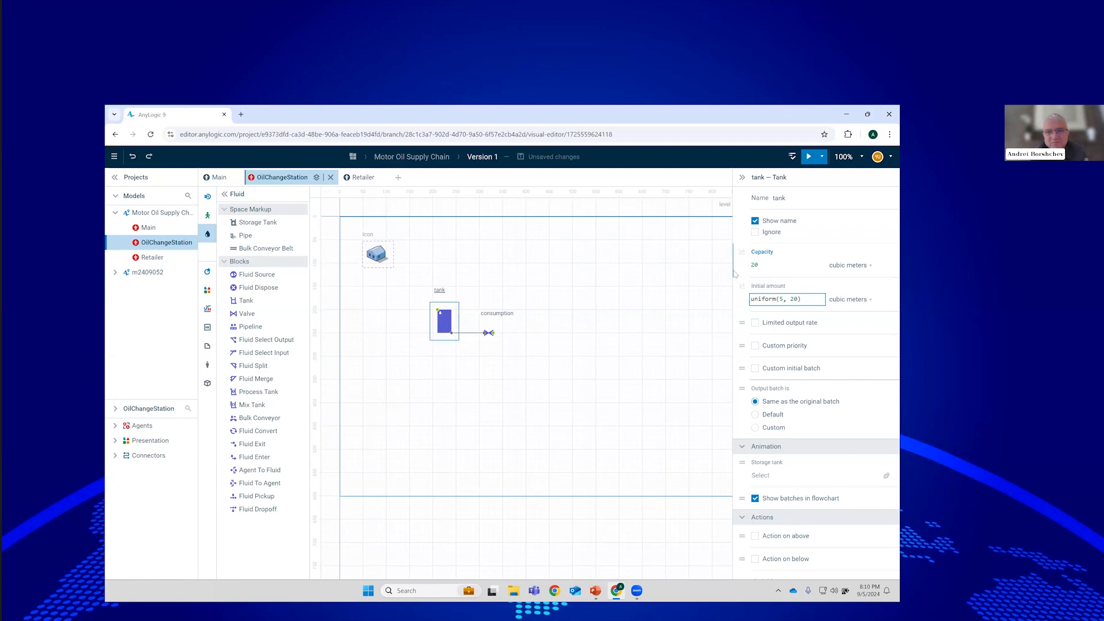
{"action": "left_click", "coordinate": [740, 304]}
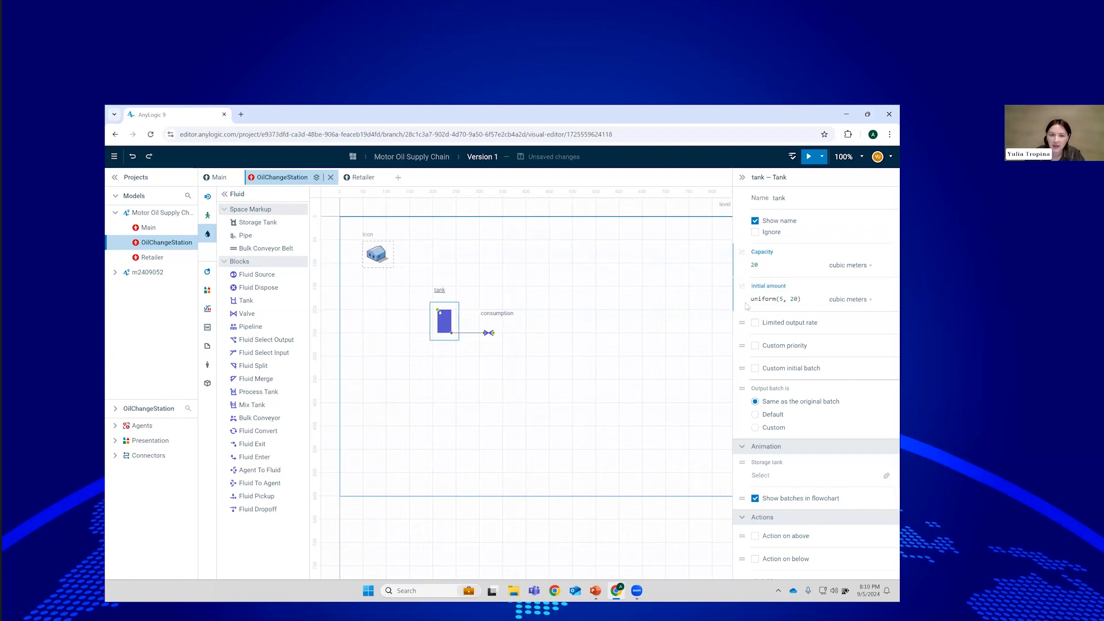
{"action": "left_click_drag", "start_coordinate": [508, 301], "coordinate": [545, 334]}
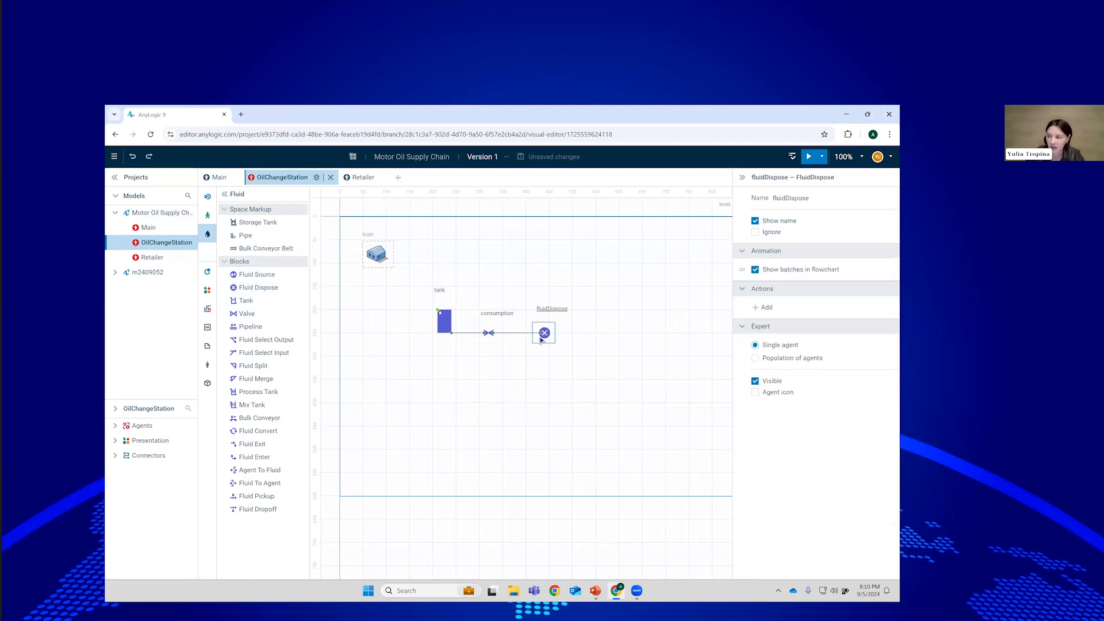
Pick the Oval shape from the Presentation palette.
{"action": "left_click_drag", "start_coordinate": [394, 295], "coordinate": [426, 326]}
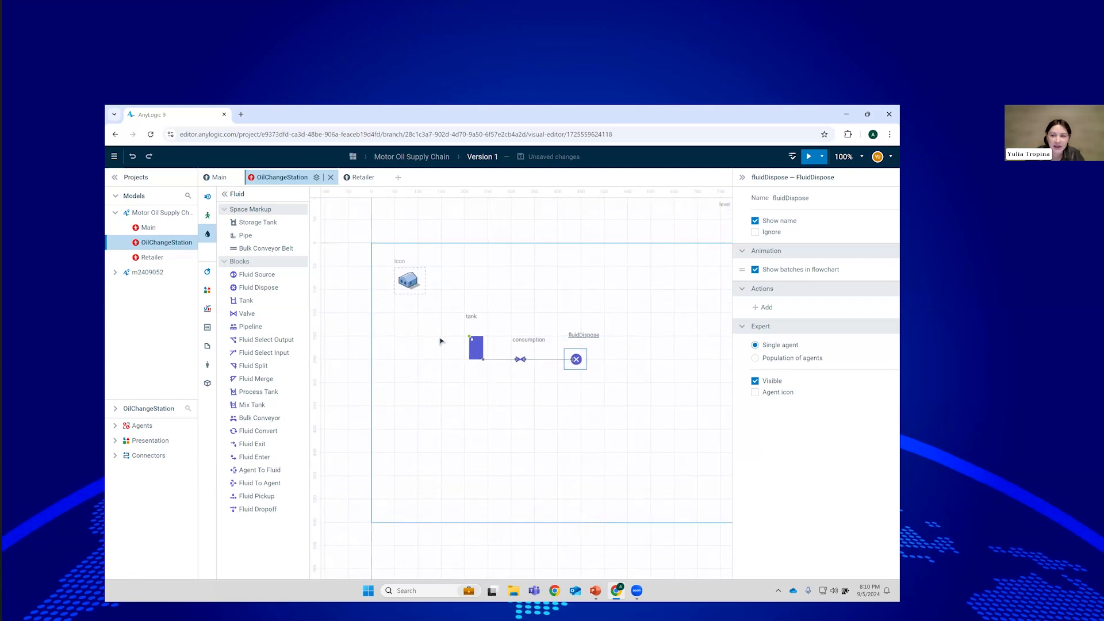
{"action": "left_click", "coordinate": [208, 290]}
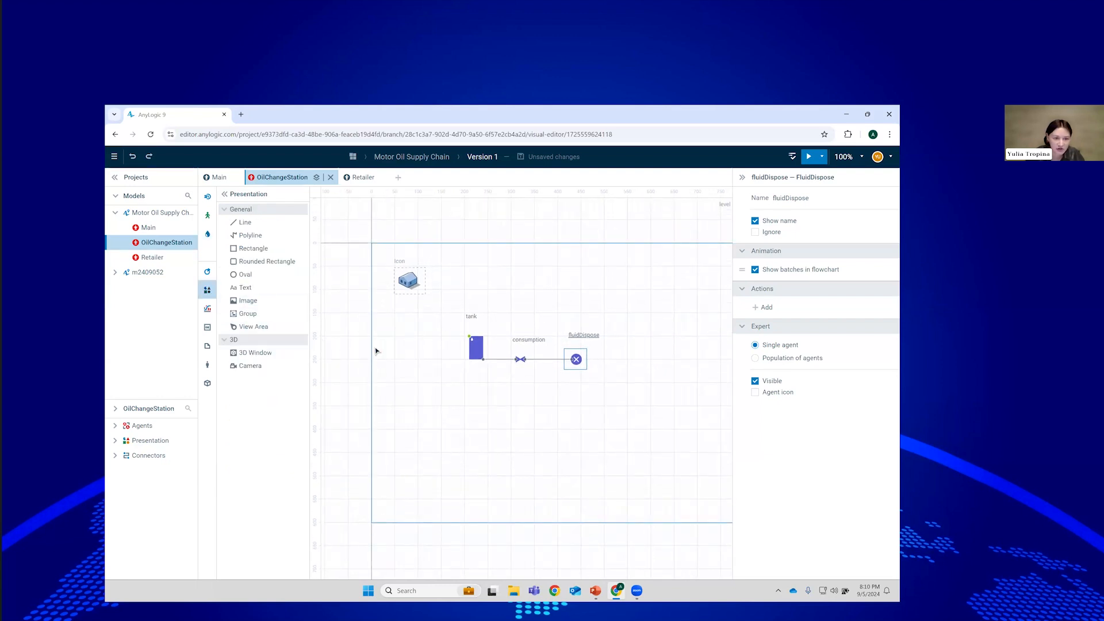
{"action": "left_click", "coordinate": [253, 275]}
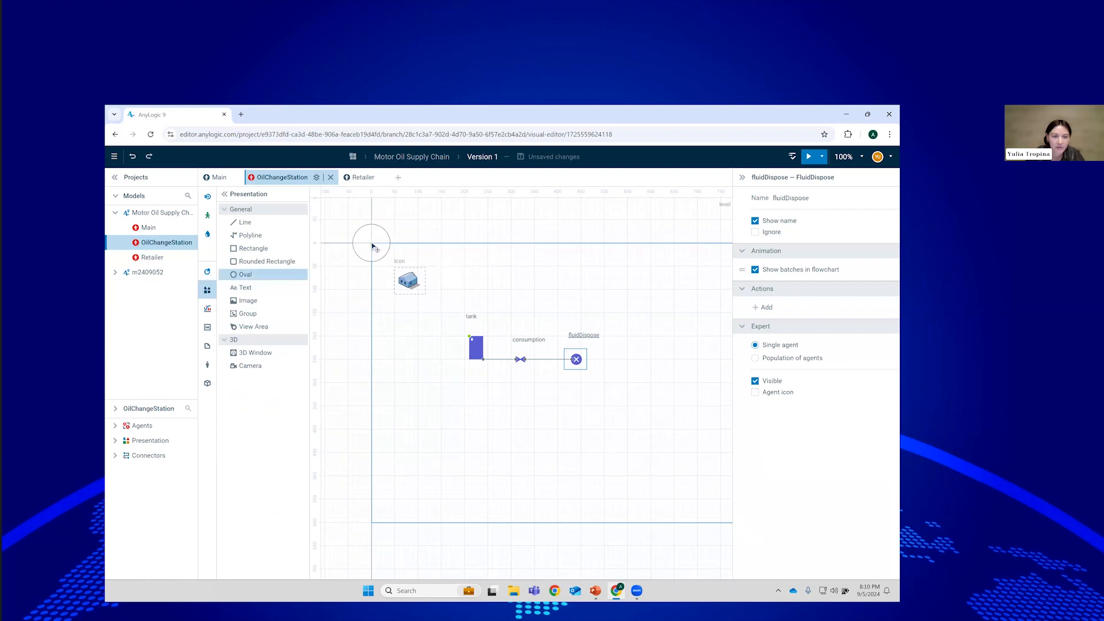
Place an oval with radius 5, no outline colour, and royalBlue fill.
{"action": "left_click", "coordinate": [372, 246]}
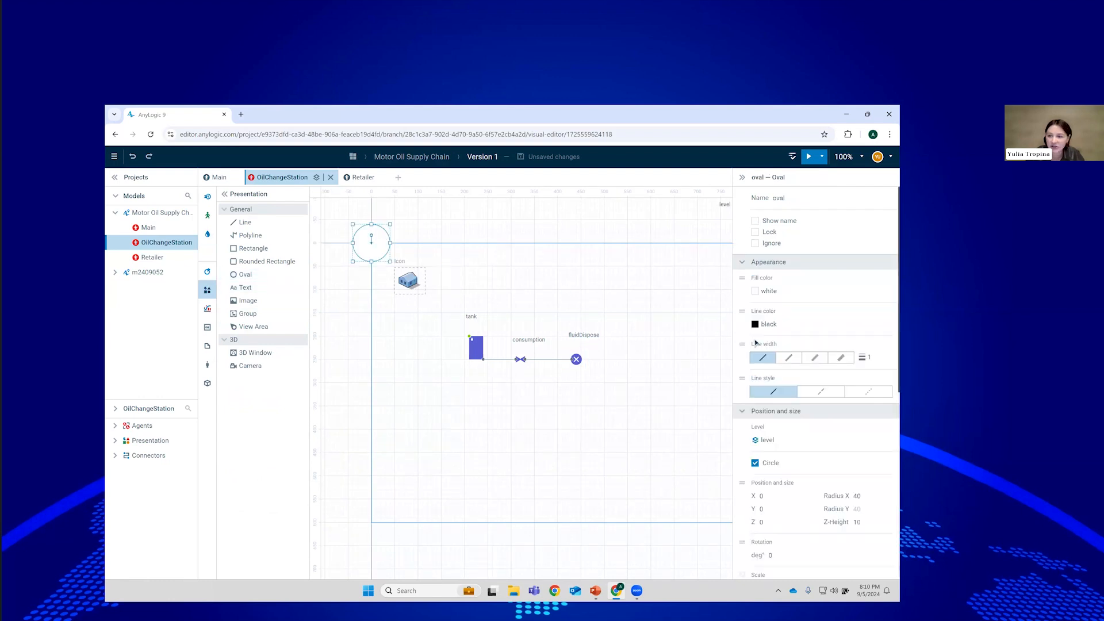
{"action": "left_click", "coordinate": [865, 495]}
{"action": "key", "text": "BackSpace"}
{"action": "key", "text": "BackSpace"}
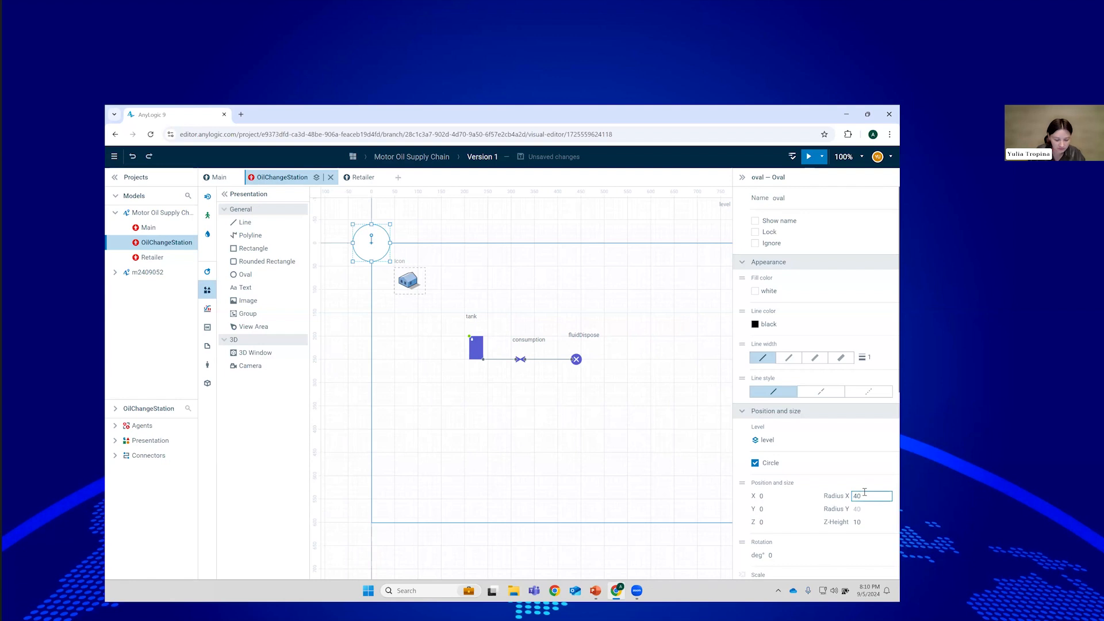
{"action": "type", "text": "5"}
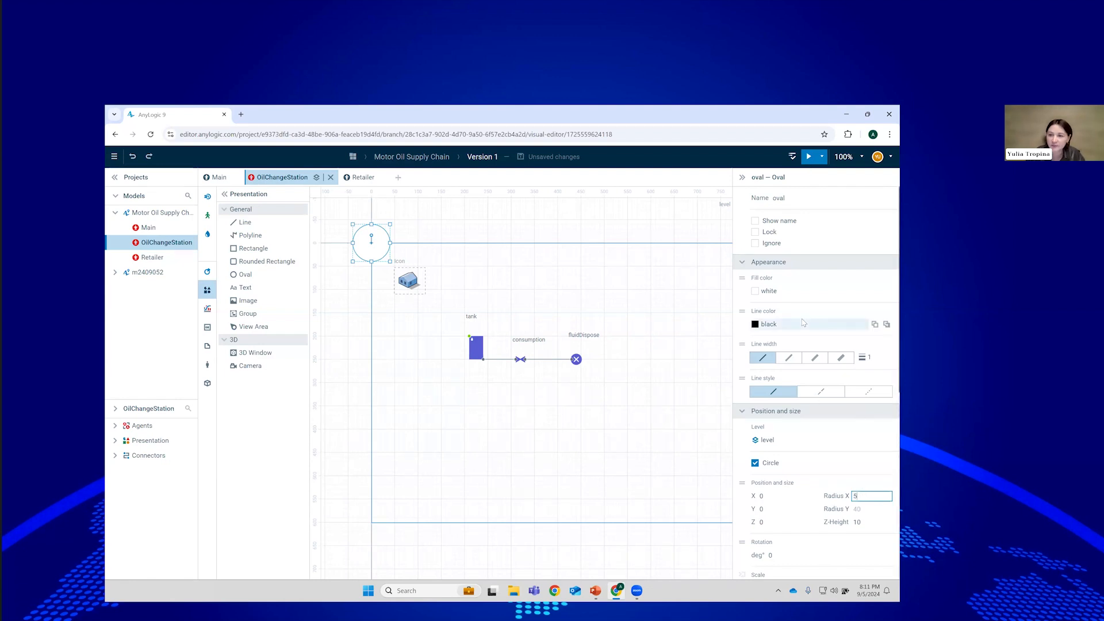
{"action": "left_click", "coordinate": [769, 324]}
{"action": "left_click", "coordinate": [614, 417]}
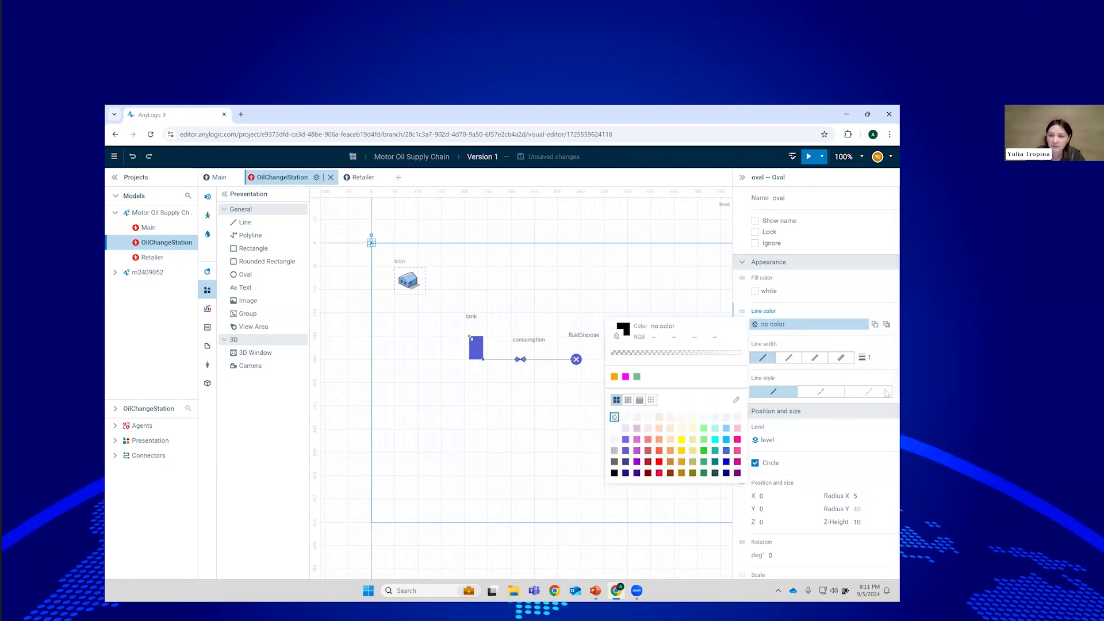
{"action": "left_click", "coordinate": [766, 292]}
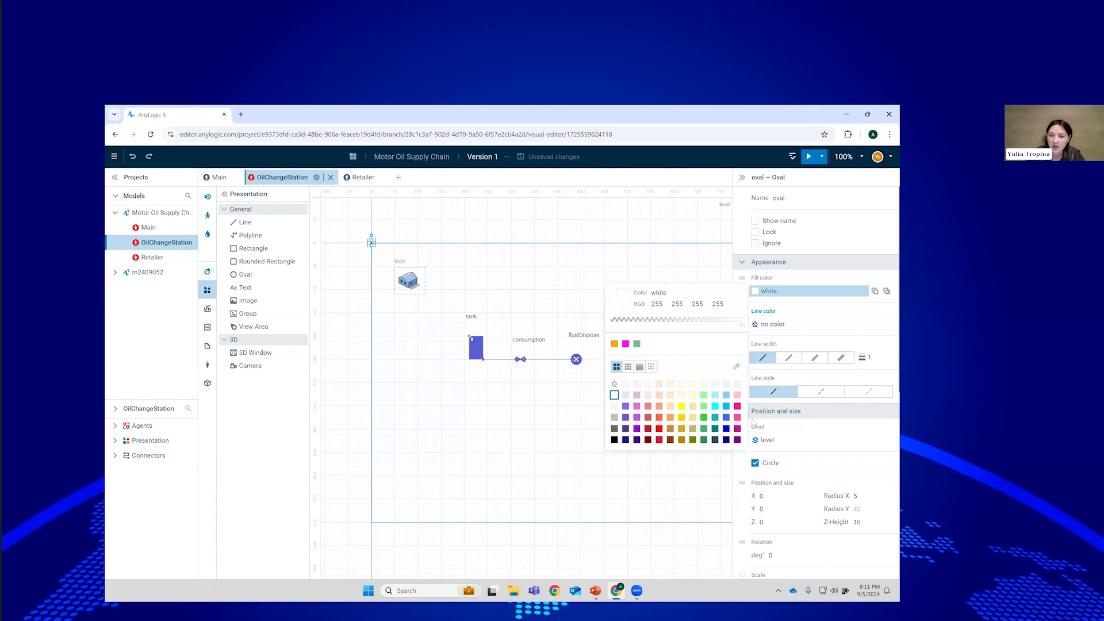
{"action": "left_click", "coordinate": [726, 417]}
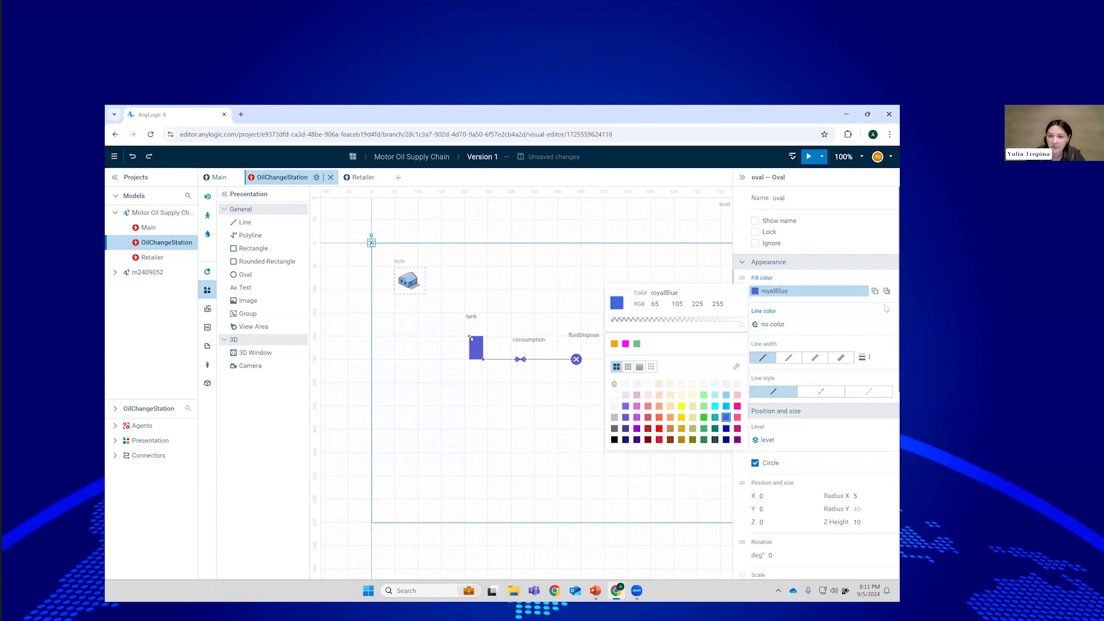
{"action": "left_click", "coordinate": [836, 282]}
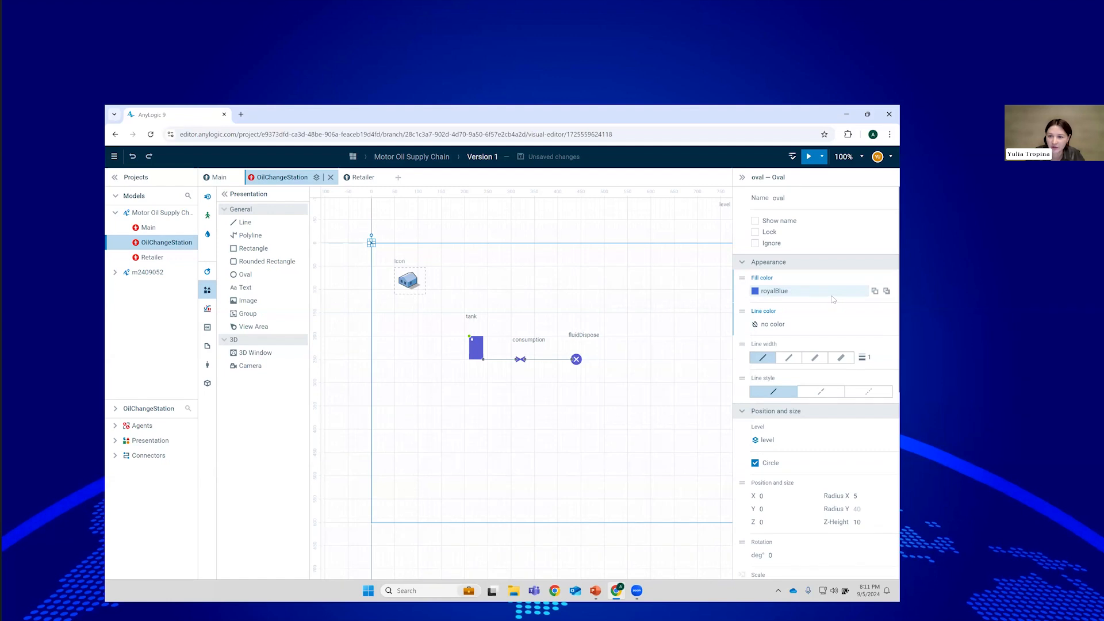
Make the oval's fill dynamic, starting with tank.amount() > 5 ? royalBlue.
{"action": "left_click", "coordinate": [742, 277]}
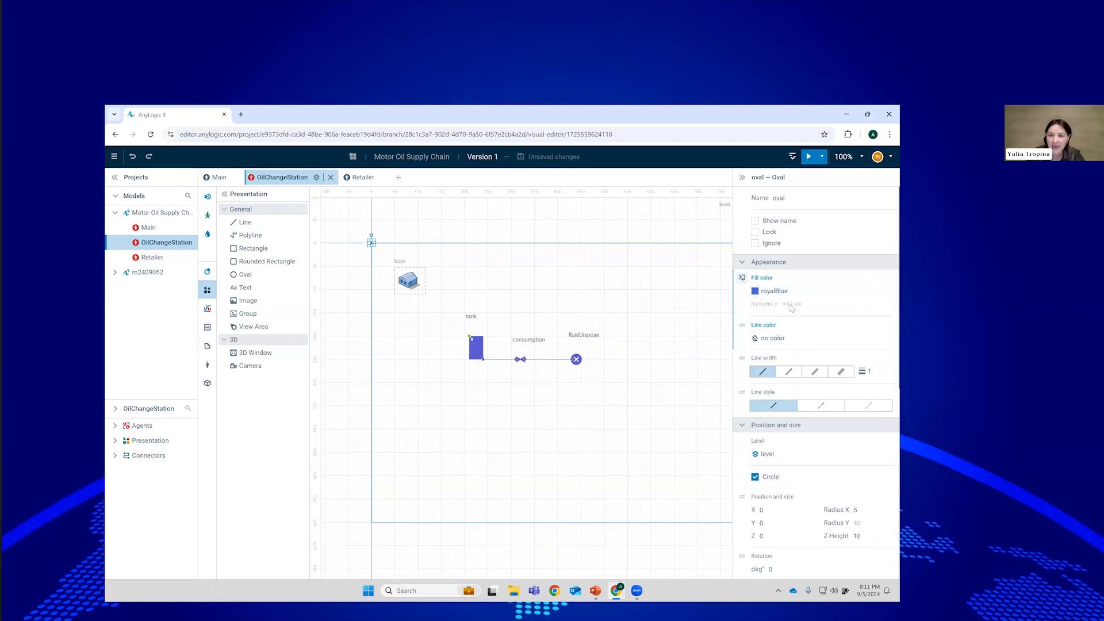
{"action": "left_click", "coordinate": [810, 306]}
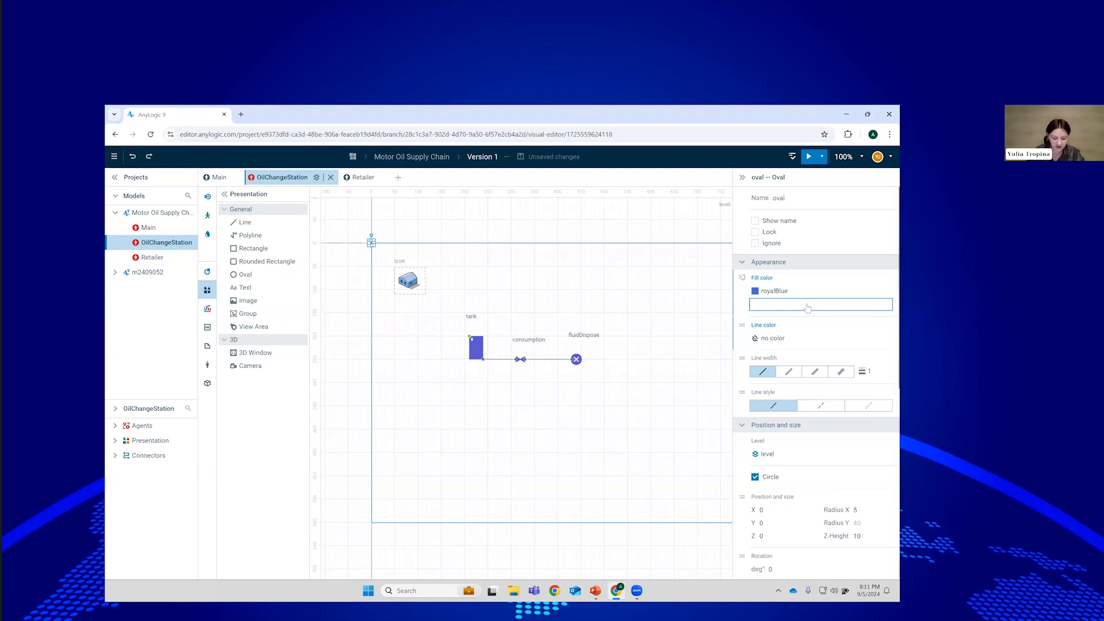
{"action": "type", "text": "tank.an"}
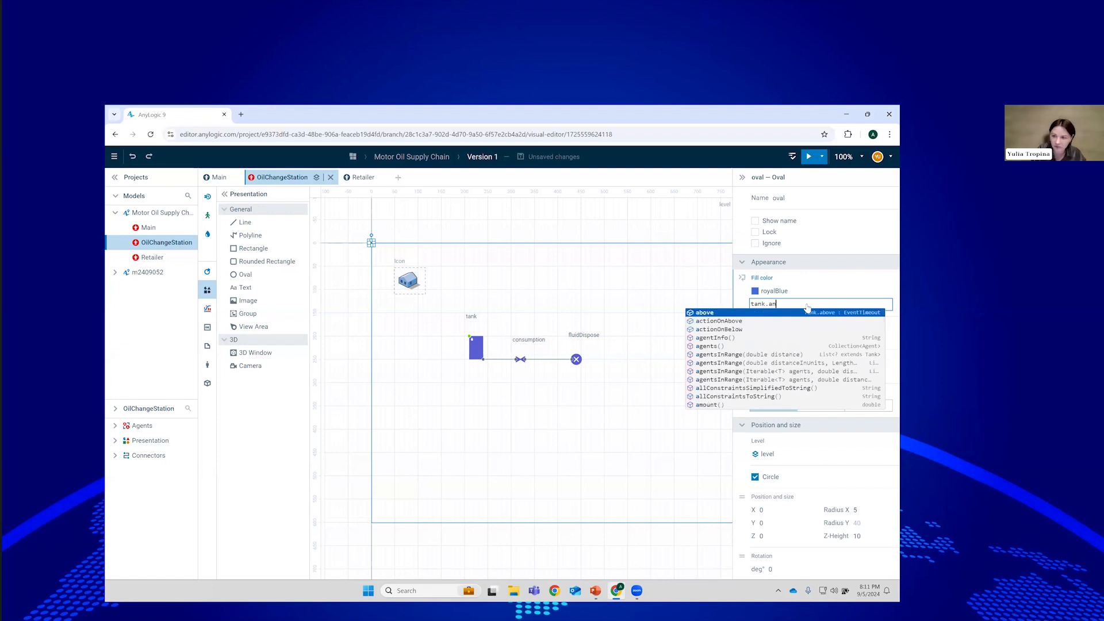
{"action": "key", "text": "BackSpace"}
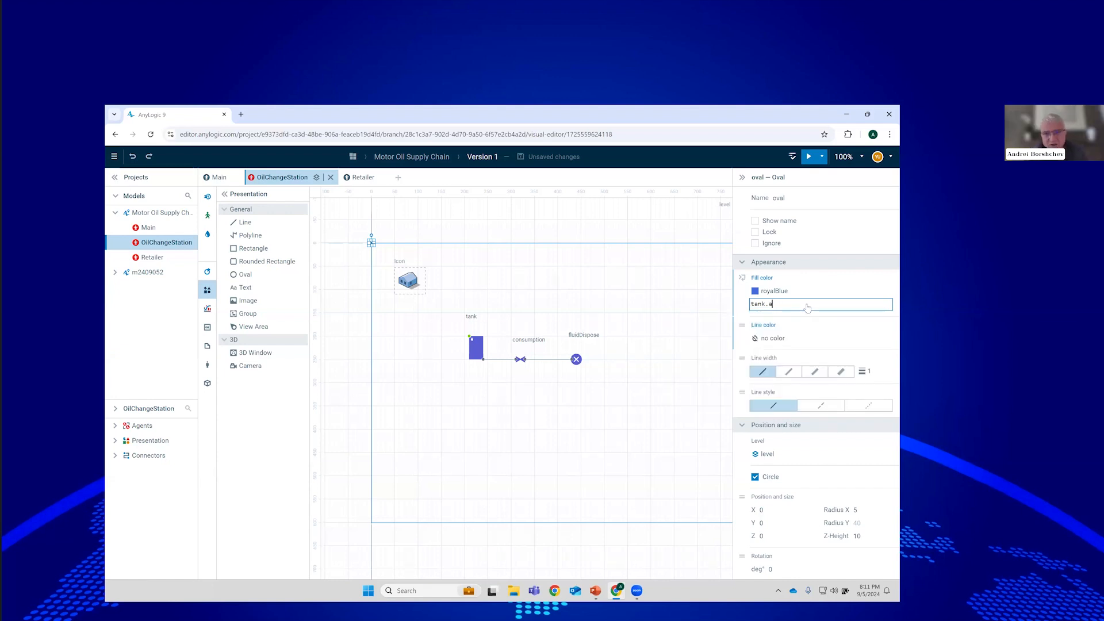
{"action": "type", "text": "mo"}
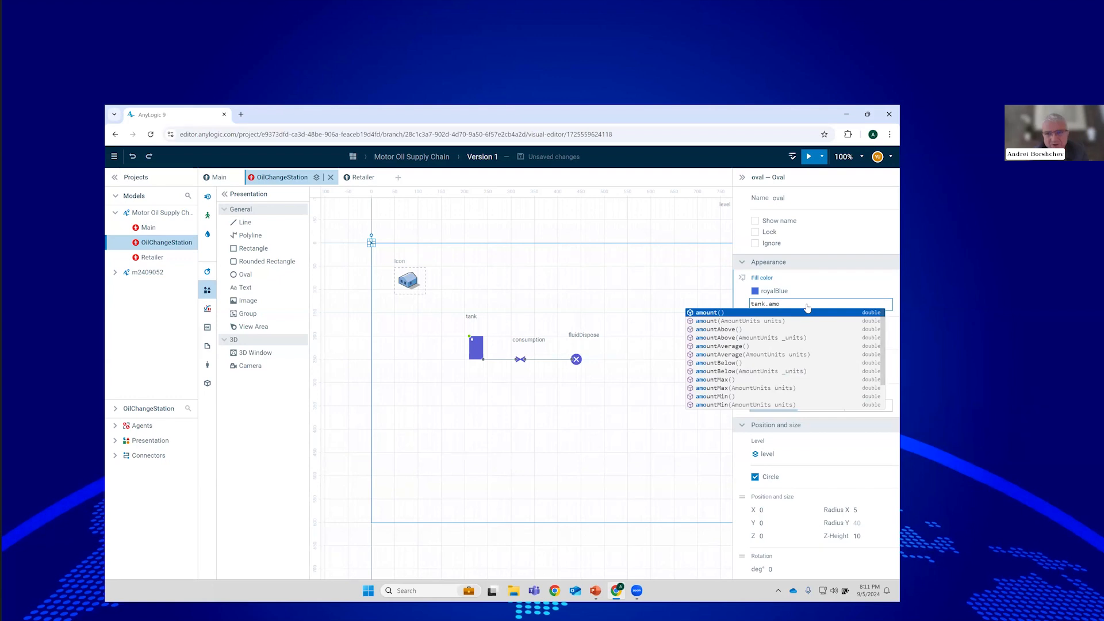
{"action": "key", "text": "Return"}
{"action": "type", "text": "() > 5"}
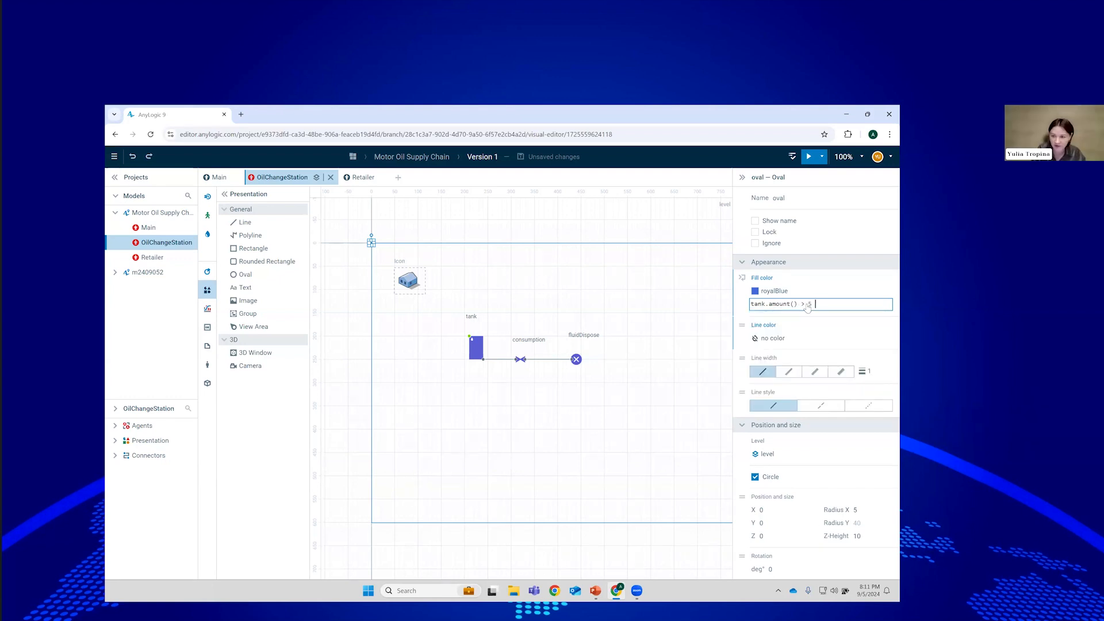
{"action": "type", "text": " ? rou"}
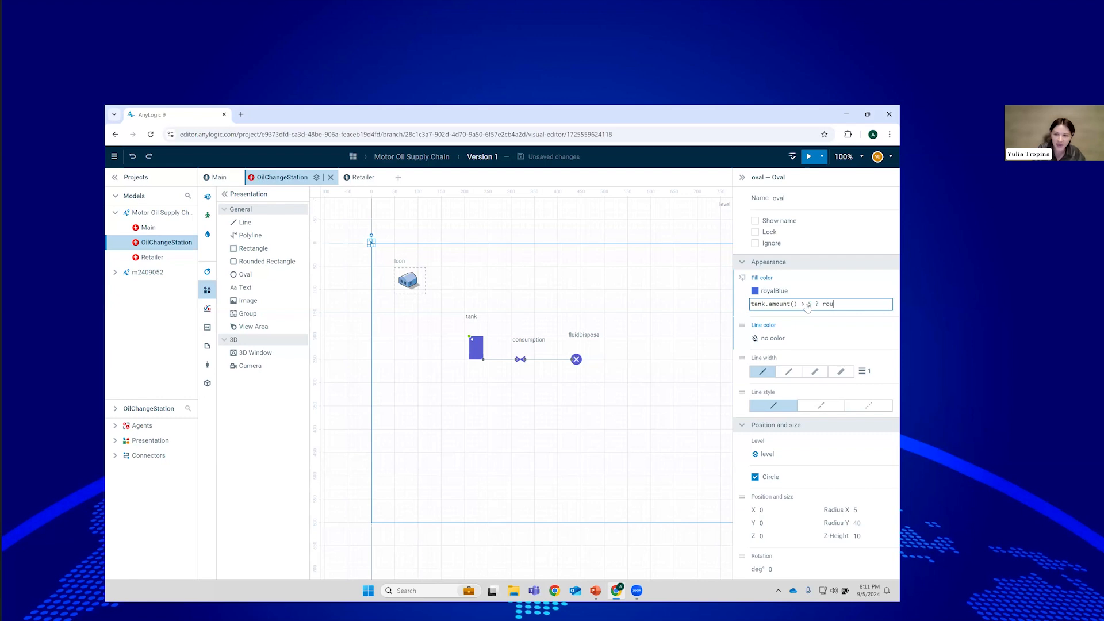
{"action": "key", "text": "BackSpace"}
{"action": "type", "text": "y"}
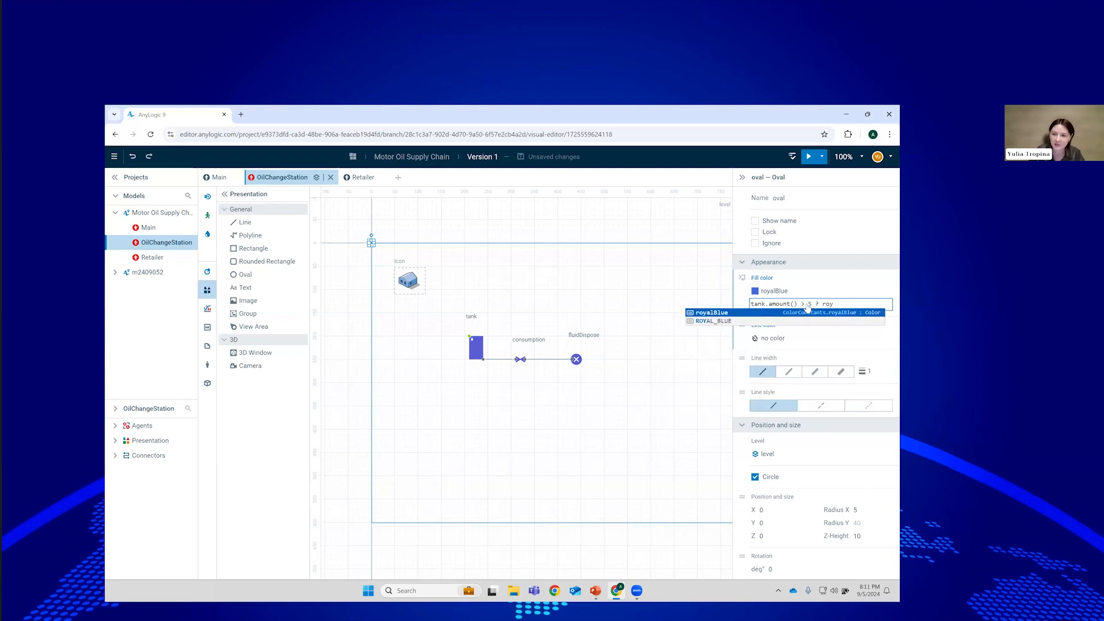
{"action": "key", "text": "Return"}
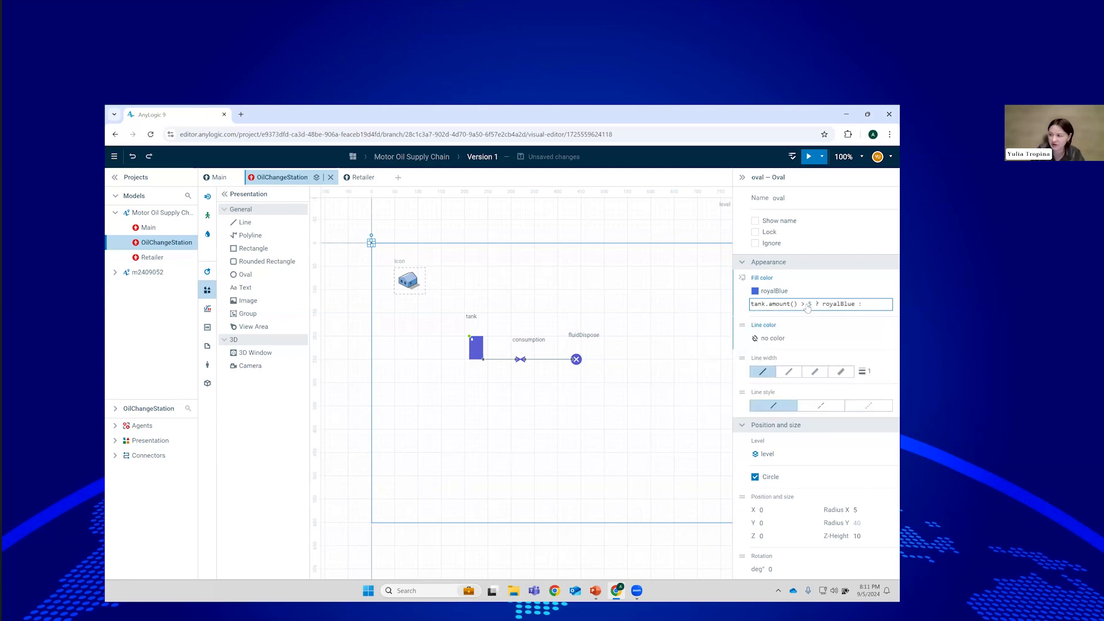
Finish the fill expression with tank.amount() > 0 ? peru : red and commit it.
{"action": "type", "text": ":"}
{"action": "key", "text": "Return"}
{"action": "type", "text": "tank"}
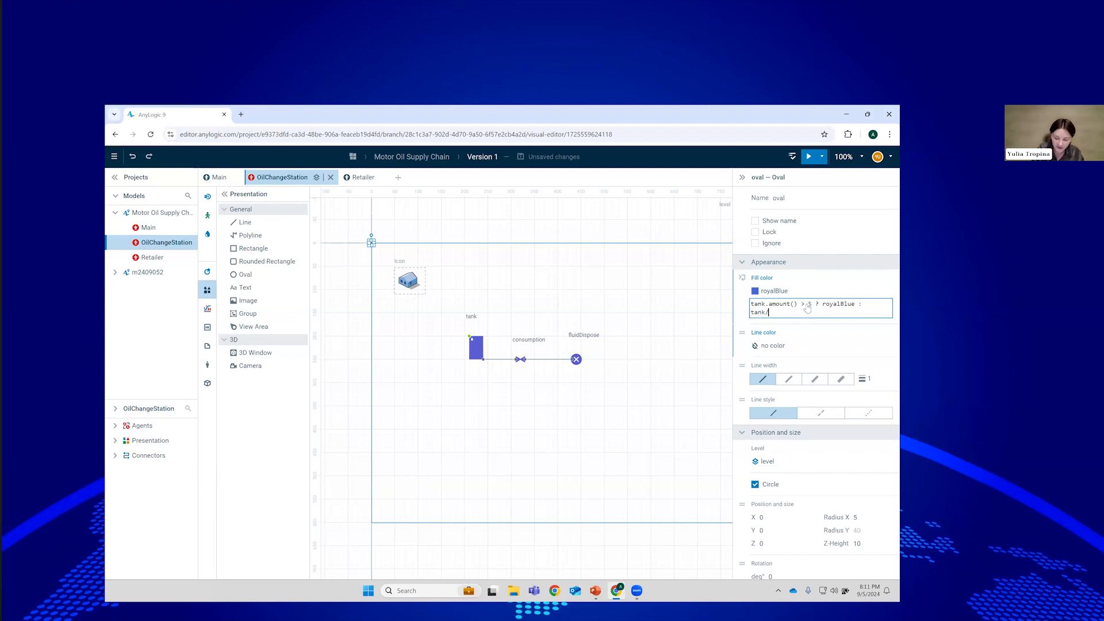
{"action": "type", "text": ".amo"}
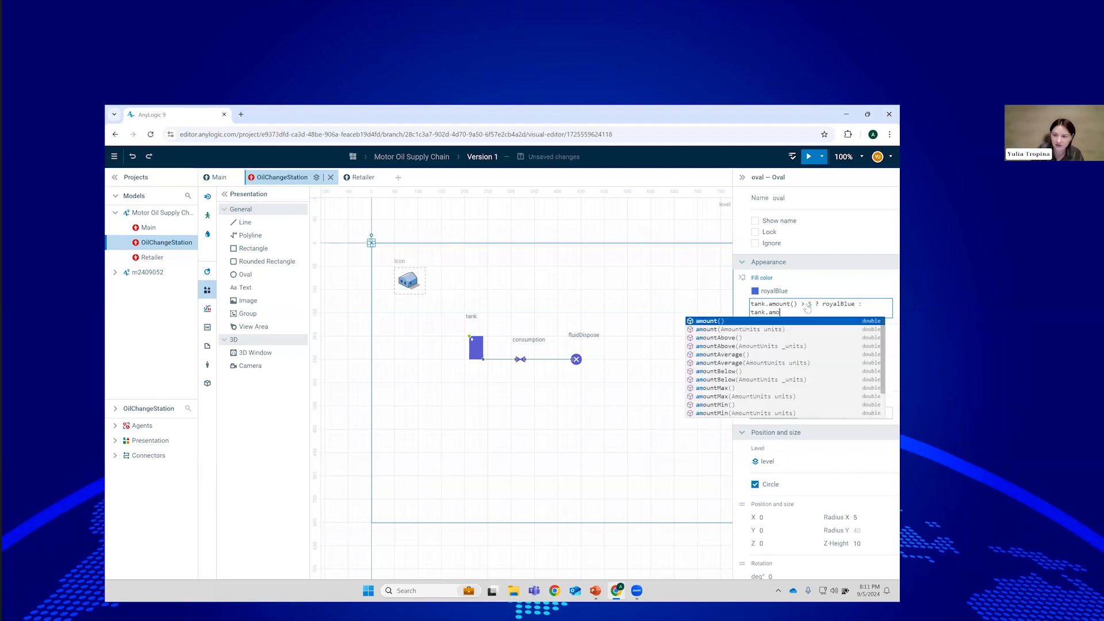
{"action": "key", "text": "Return"}
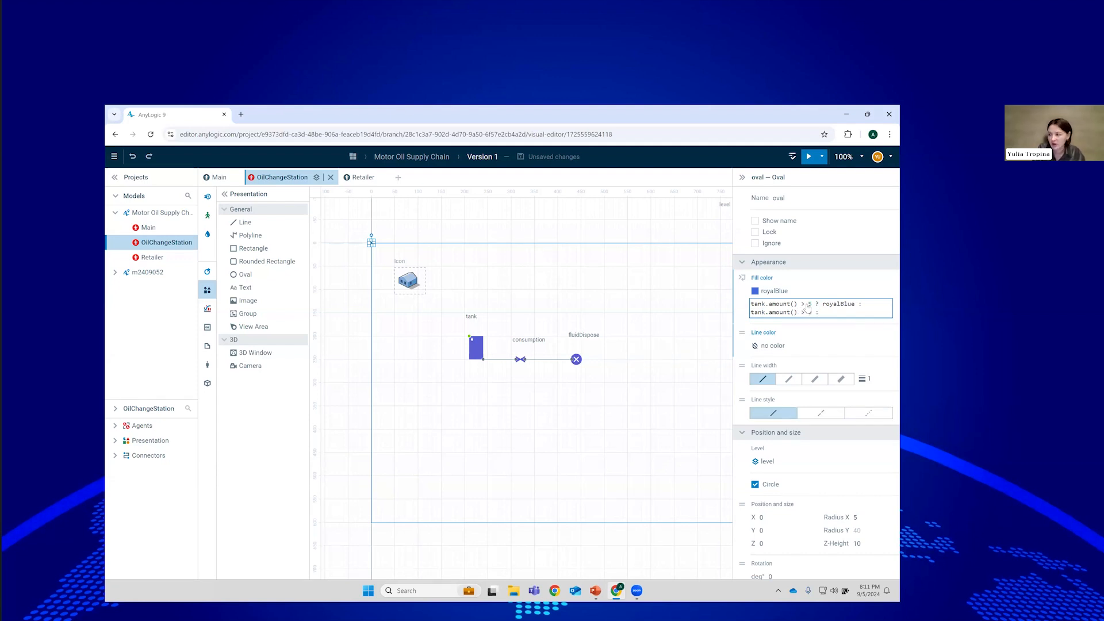
{"action": "type", "text": "peru : red"}
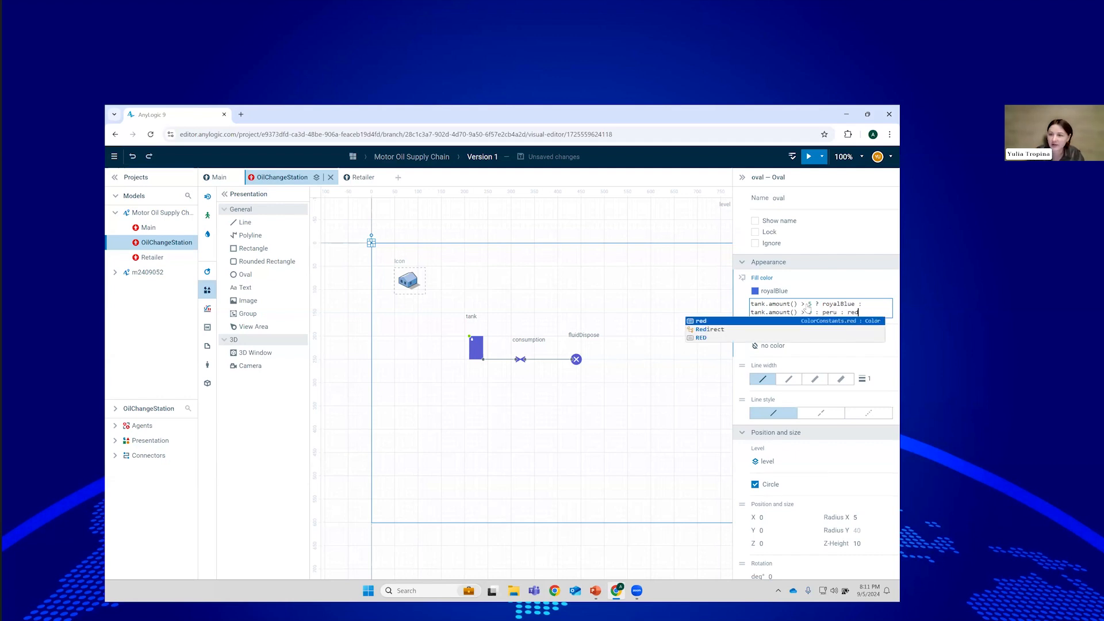
{"action": "left_click", "coordinate": [746, 321]}
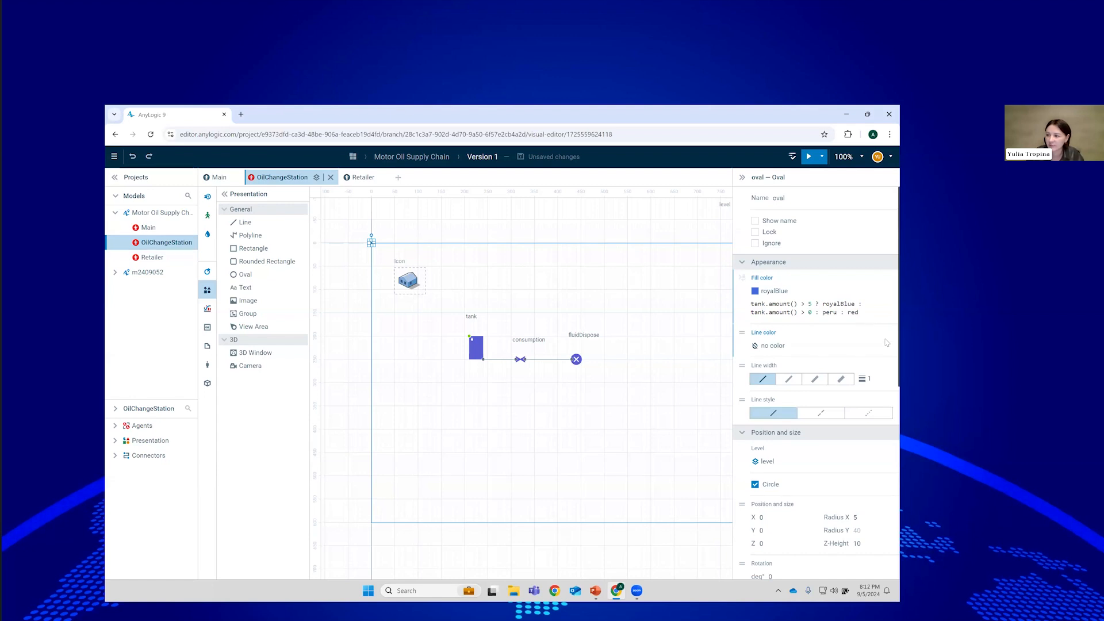
{"action": "left_click", "coordinate": [613, 290]}
On Main, enable Show presentation for the oilChangeStations population and pick a Group shape.
{"action": "left_click", "coordinate": [214, 178]}
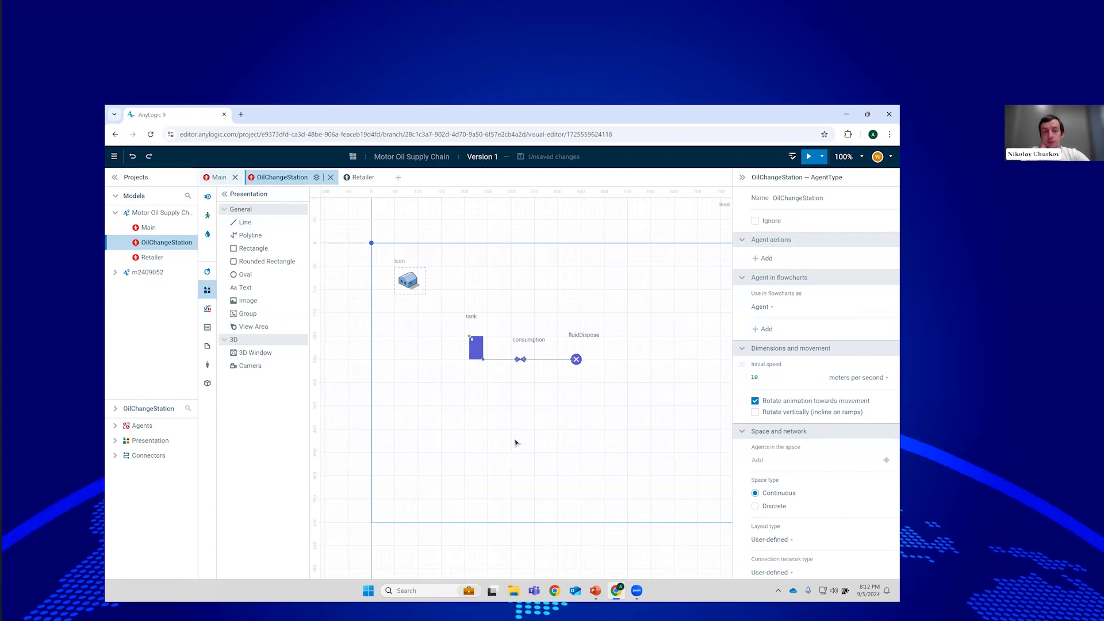
{"action": "left_click_drag", "start_coordinate": [441, 360], "coordinate": [512, 391]}
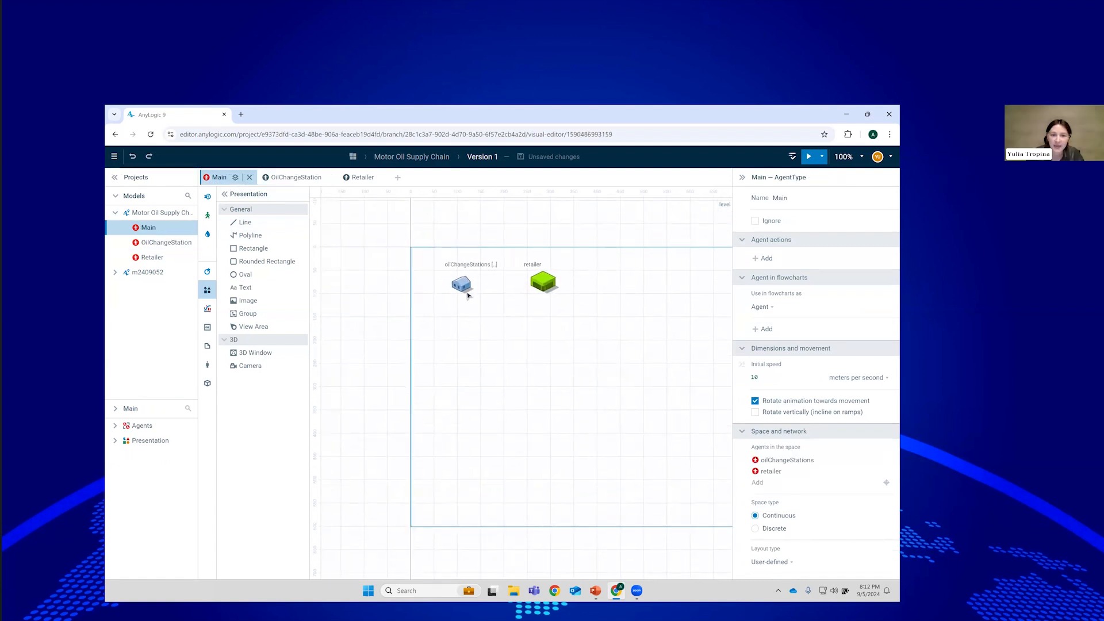
{"action": "left_click", "coordinate": [458, 295]}
{"action": "scroll", "coordinate": [883, 441], "scroll_direction": "down", "scroll_amount": 5}
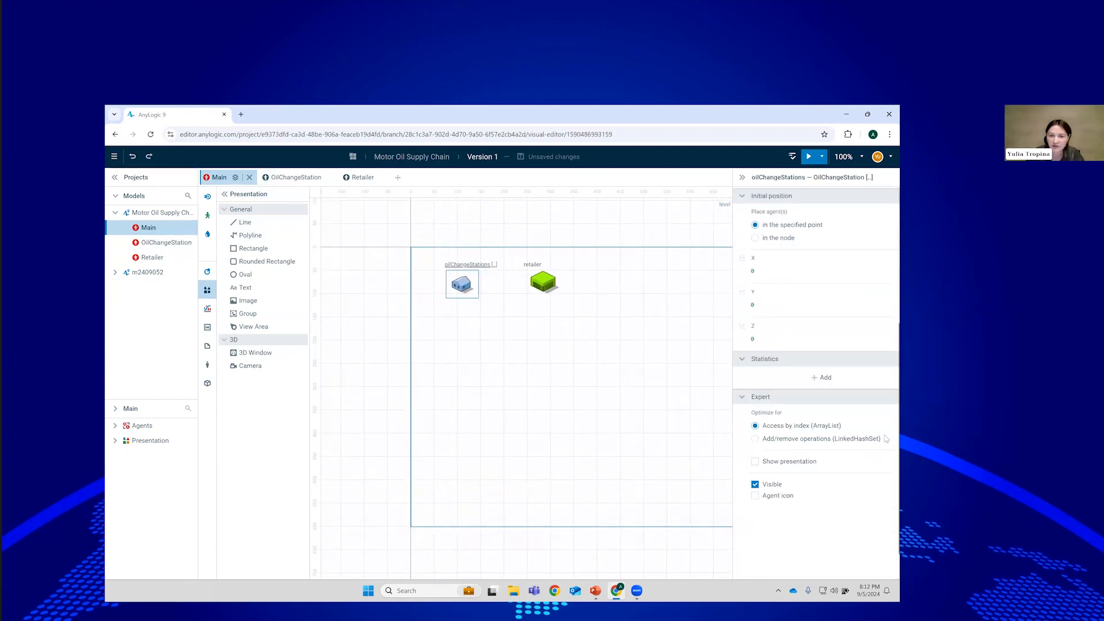
{"action": "left_click", "coordinate": [755, 461]}
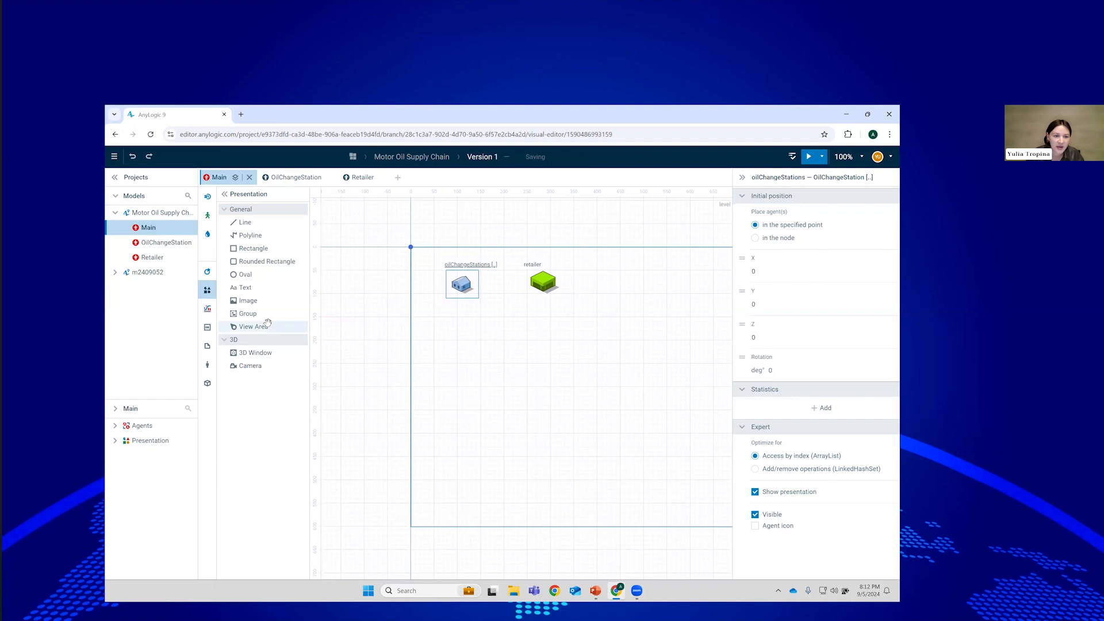
{"action": "left_click", "coordinate": [248, 314]}
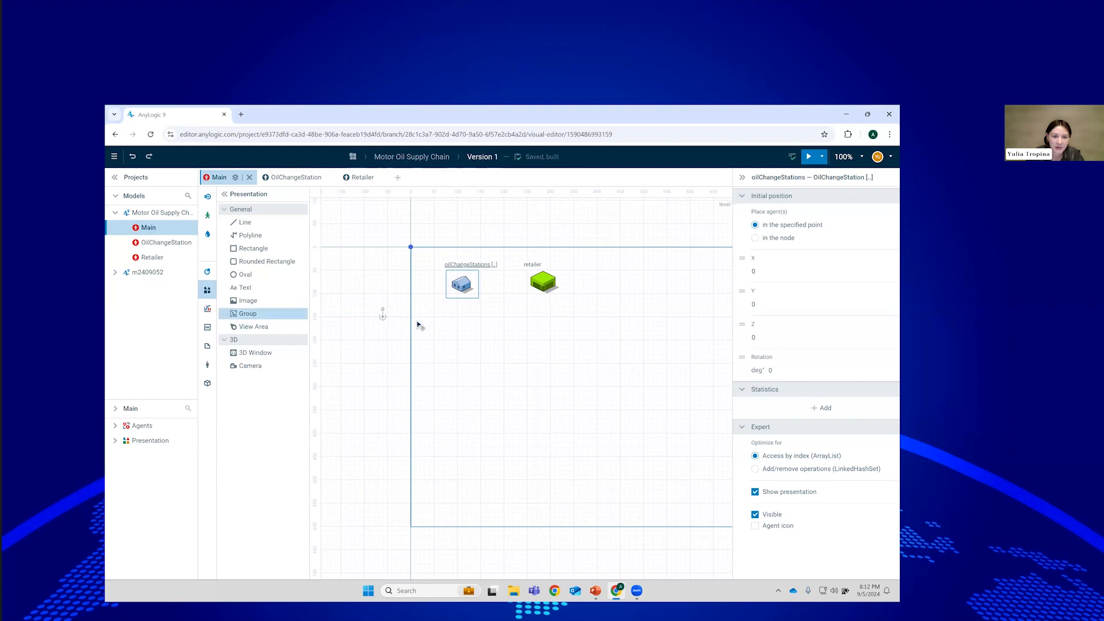
Place a group on Main and add oilChangeStations_presentation to it with Add to Existing Group.
{"action": "left_click", "coordinate": [435, 388]}
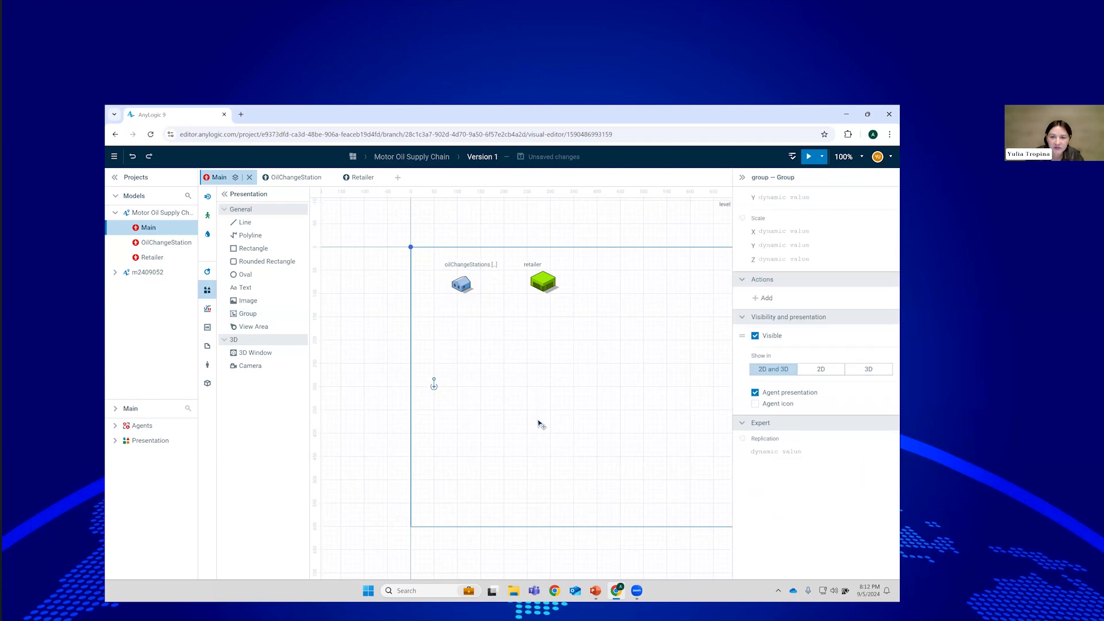
{"action": "scroll", "coordinate": [886, 371], "scroll_direction": "up", "scroll_amount": 5}
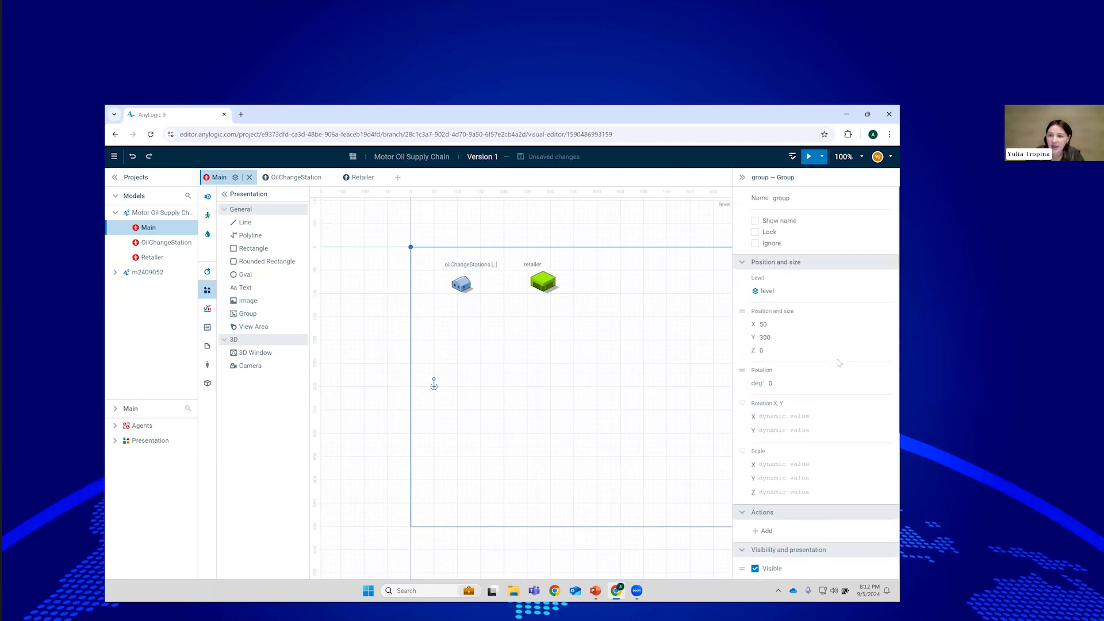
{"action": "left_click", "coordinate": [413, 251]}
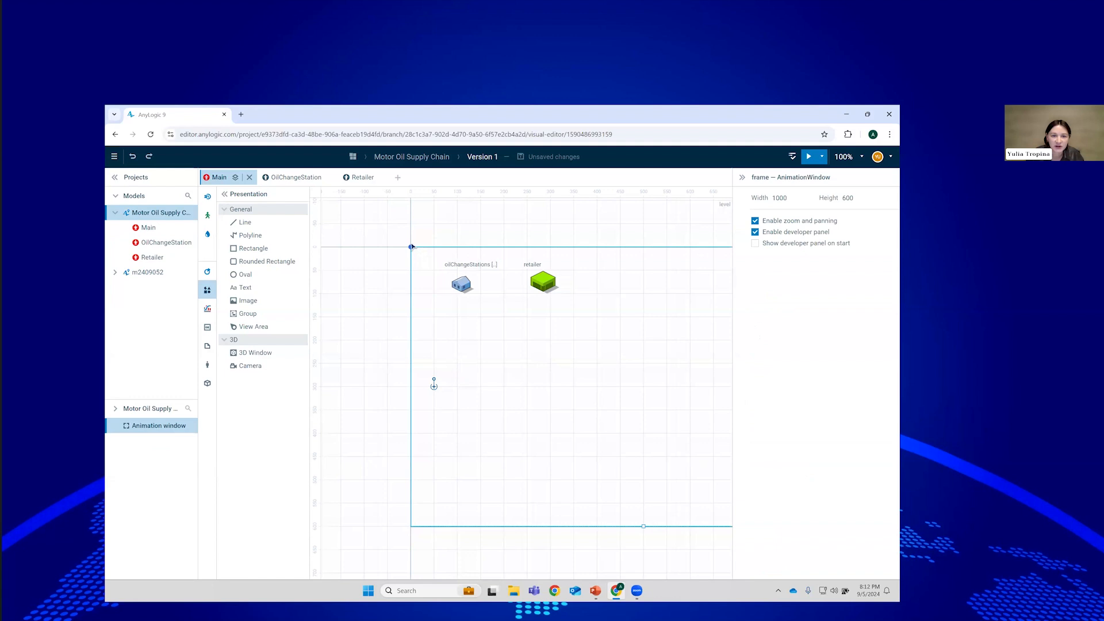
{"action": "left_click", "coordinate": [412, 248]}
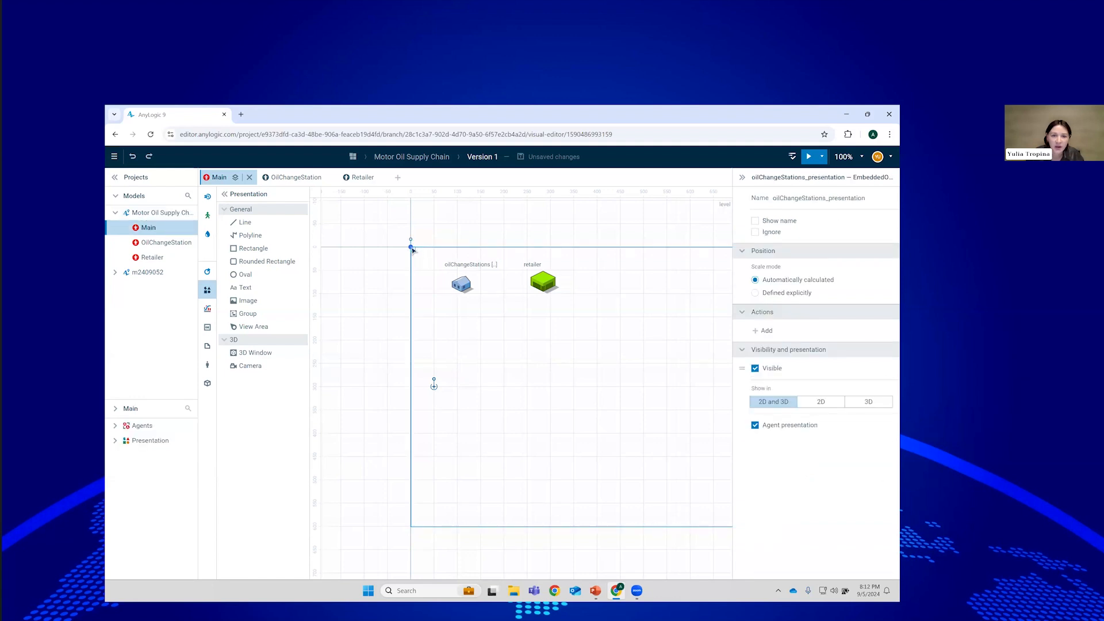
{"action": "right_click", "coordinate": [412, 248]}
{"action": "mouse_move", "coordinate": [477, 319]}
{"action": "mouse_move", "coordinate": [609, 339]}
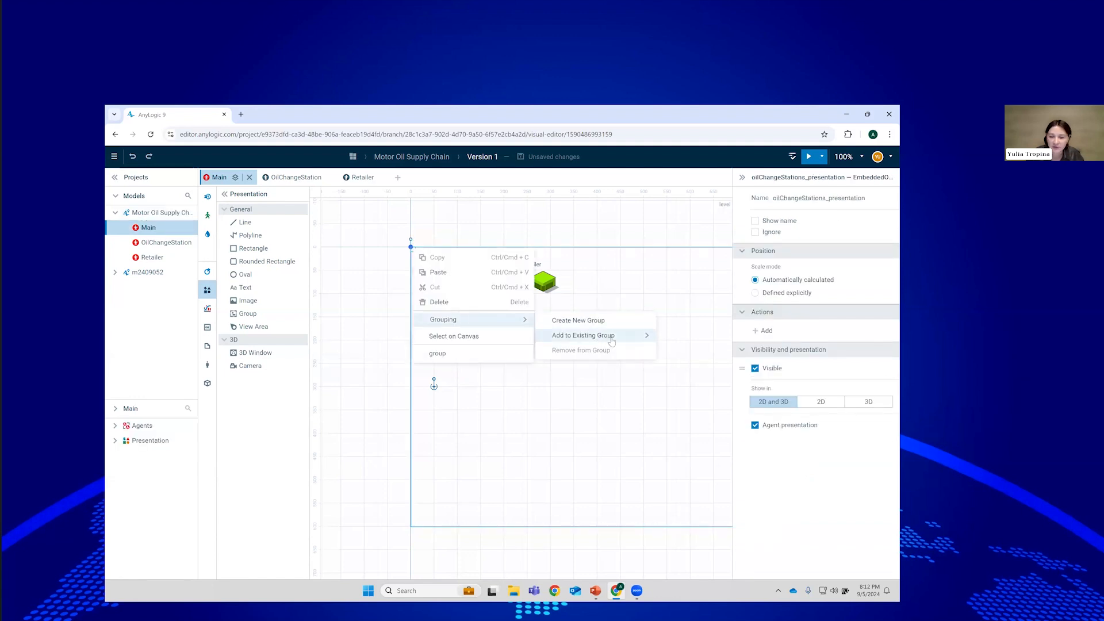
{"action": "left_click", "coordinate": [484, 354]}
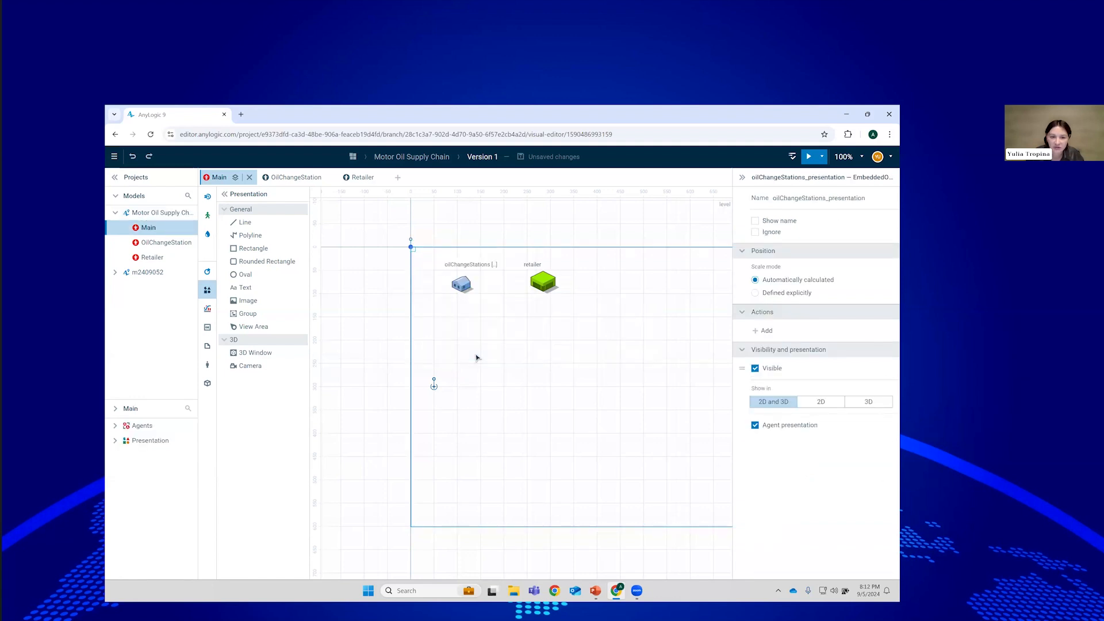
{"action": "left_click", "coordinate": [507, 337]}
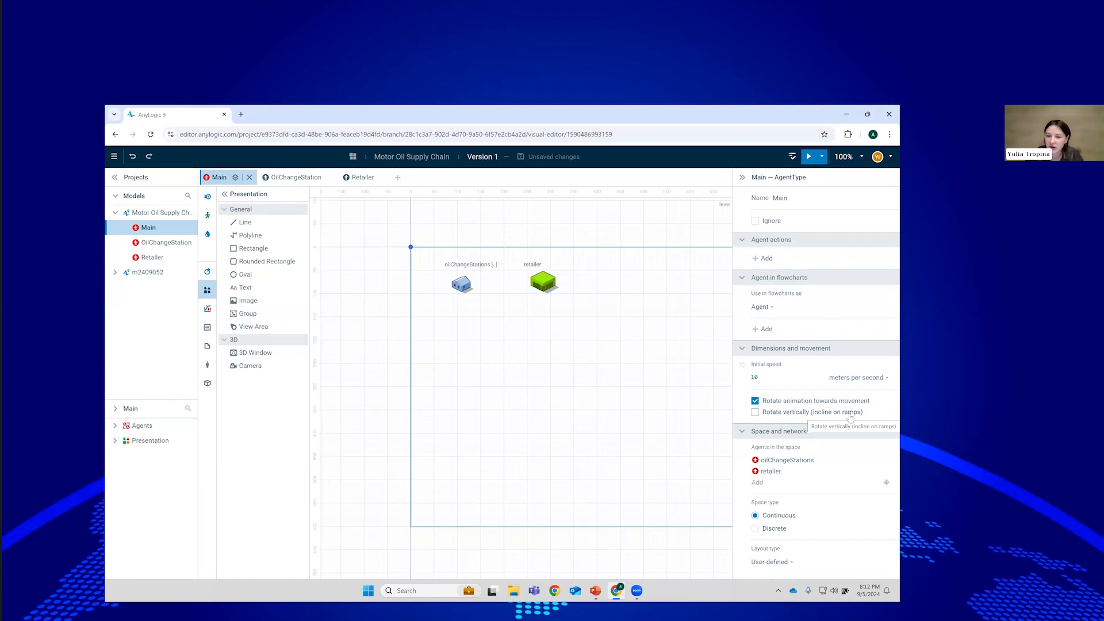
In Main's Space and network properties, choose Random layout with width 250 and height 250.
{"action": "scroll", "coordinate": [853, 443], "scroll_direction": "down", "scroll_amount": 1}
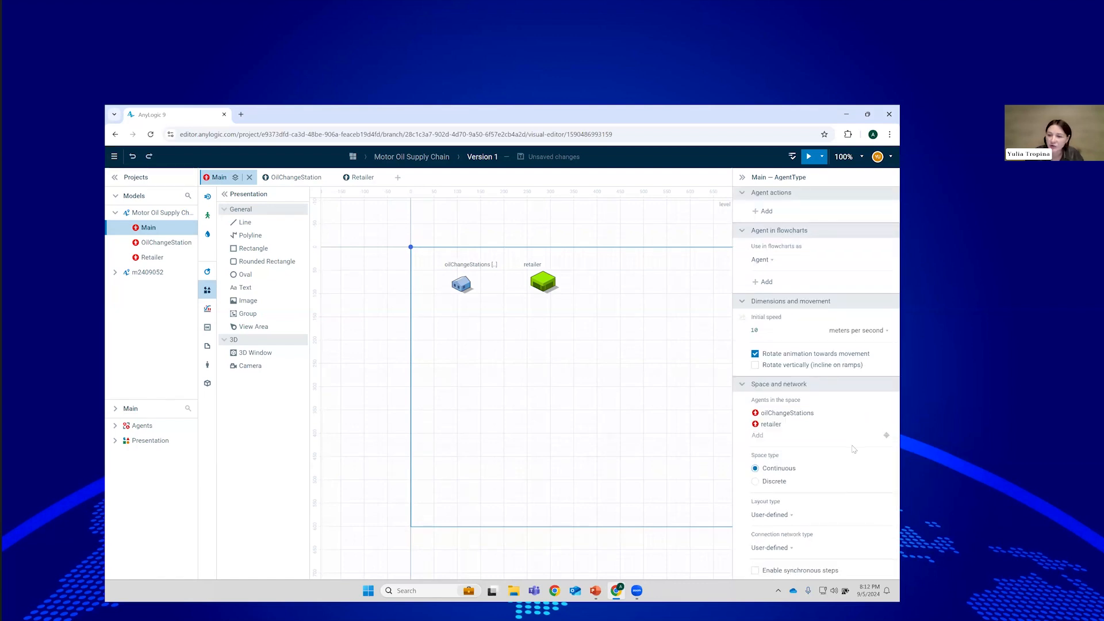
{"action": "scroll", "coordinate": [854, 450], "scroll_direction": "down", "scroll_amount": 1}
{"action": "scroll", "coordinate": [854, 449], "scroll_direction": "down", "scroll_amount": 1}
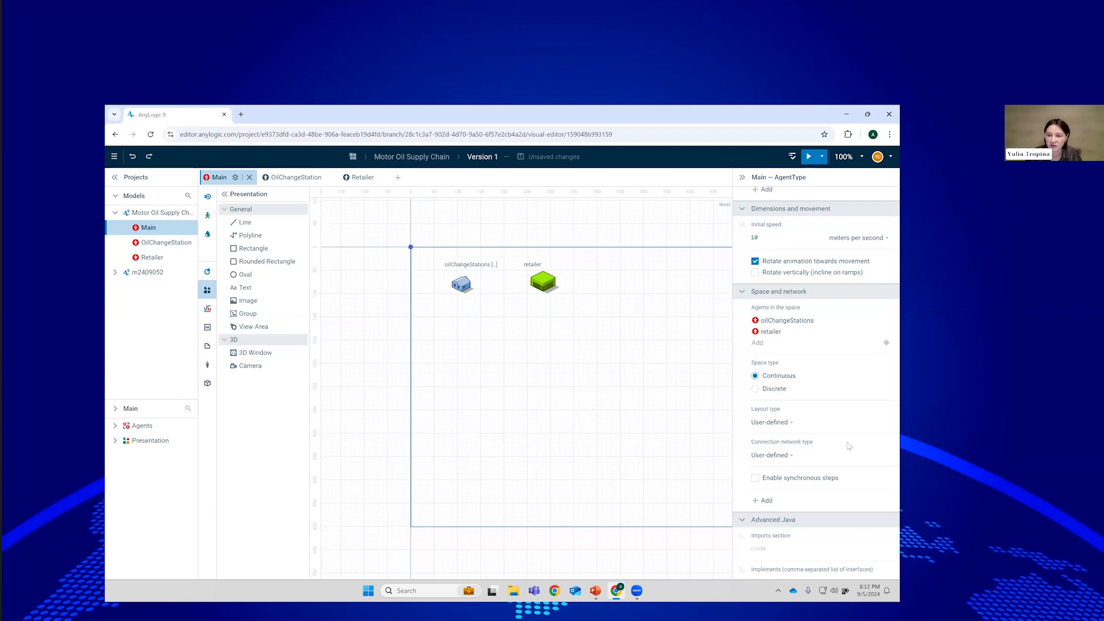
{"action": "scroll", "coordinate": [849, 446], "scroll_direction": "down", "scroll_amount": 1}
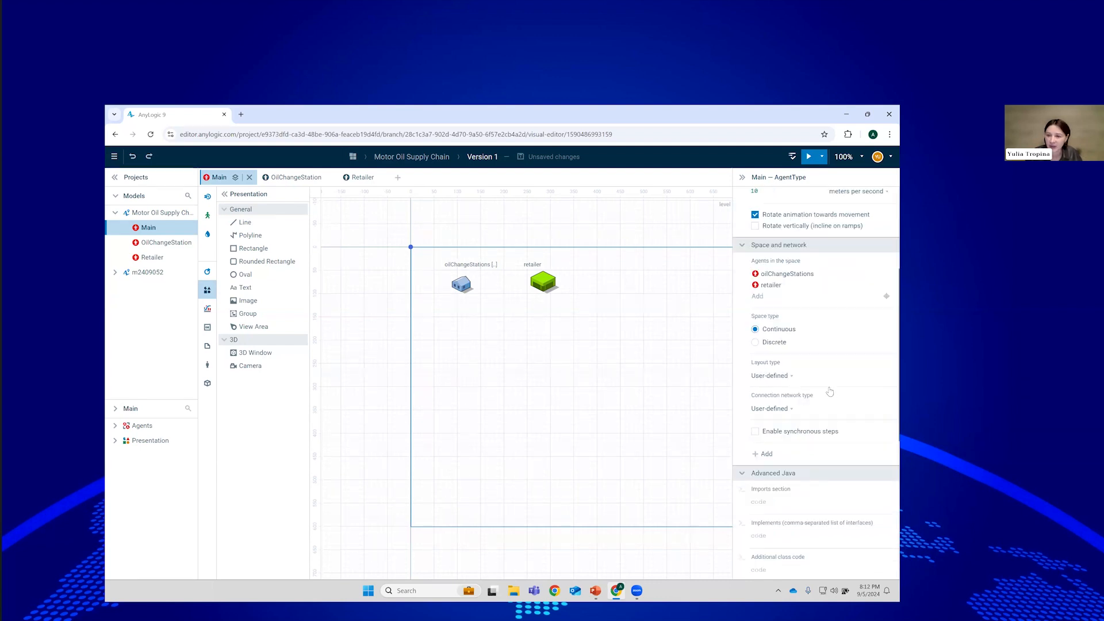
{"action": "left_click", "coordinate": [772, 377]}
{"action": "left_click", "coordinate": [773, 389]}
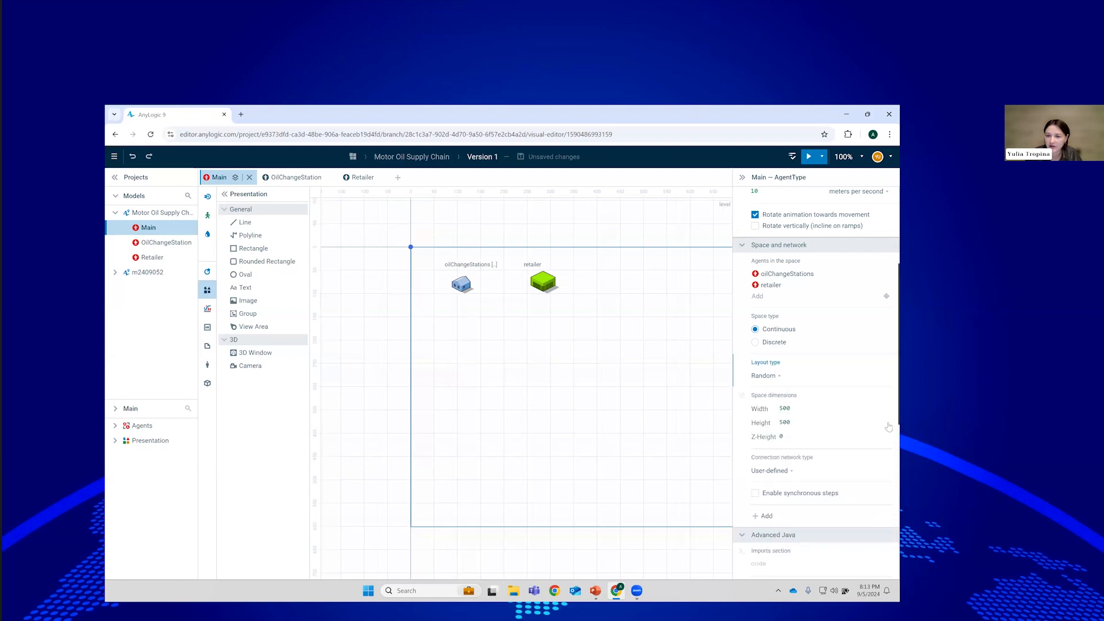
{"action": "left_click", "coordinate": [815, 409]}
{"action": "type", "text": "250"}
{"action": "left_click", "coordinate": [791, 423]}
{"action": "type", "text": "250"}
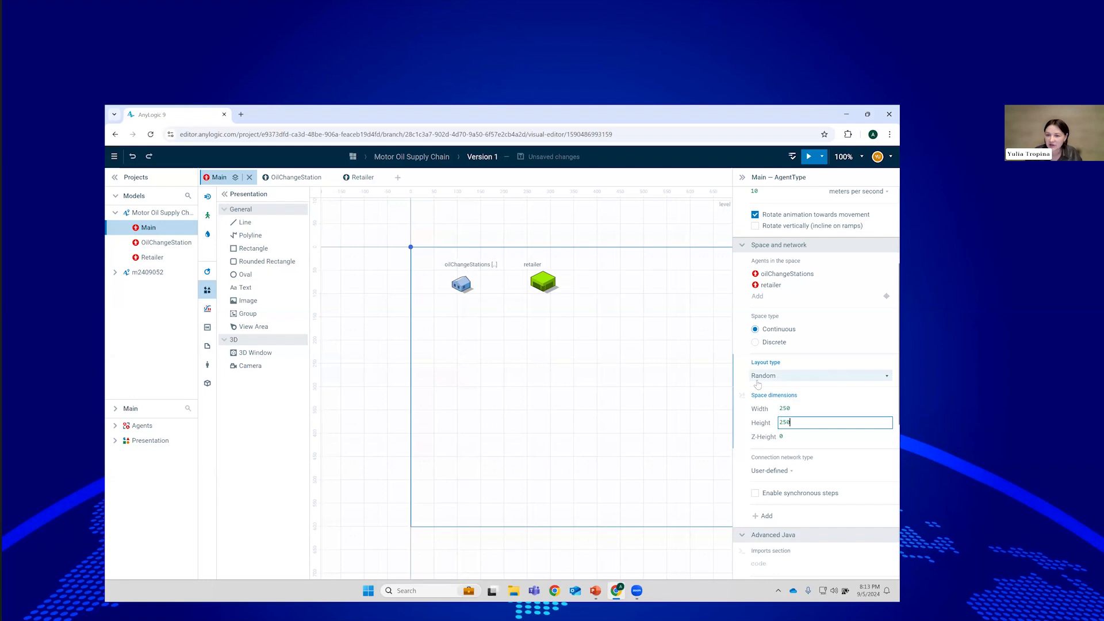
{"action": "left_click", "coordinate": [738, 384]}
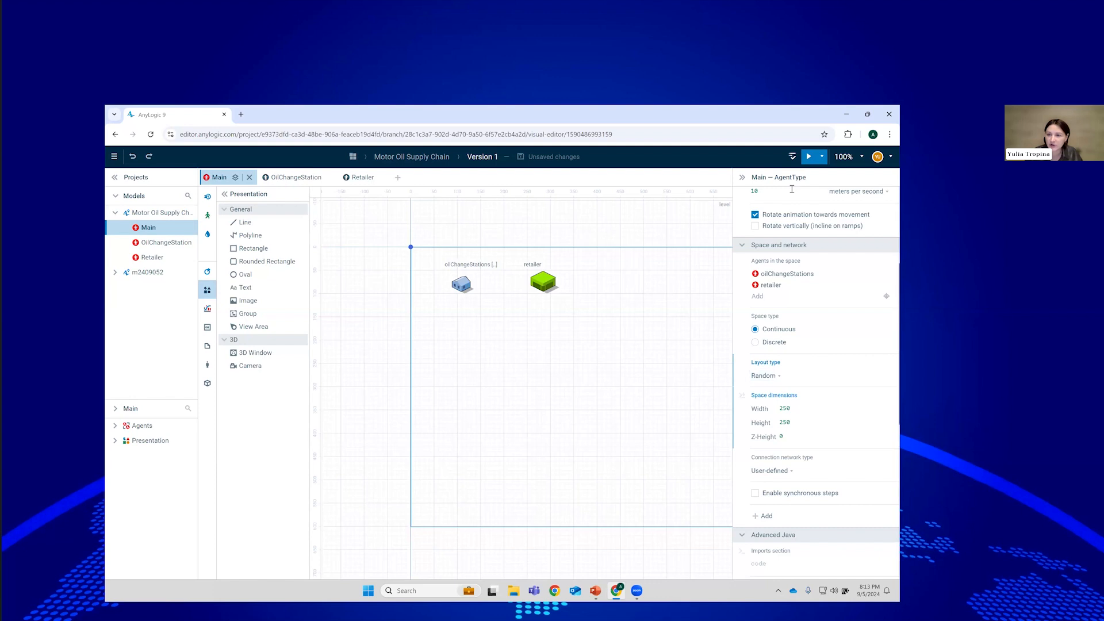
Run the model and jump from the Fill Color Code error to the offending oval.
{"action": "left_click", "coordinate": [812, 156]}
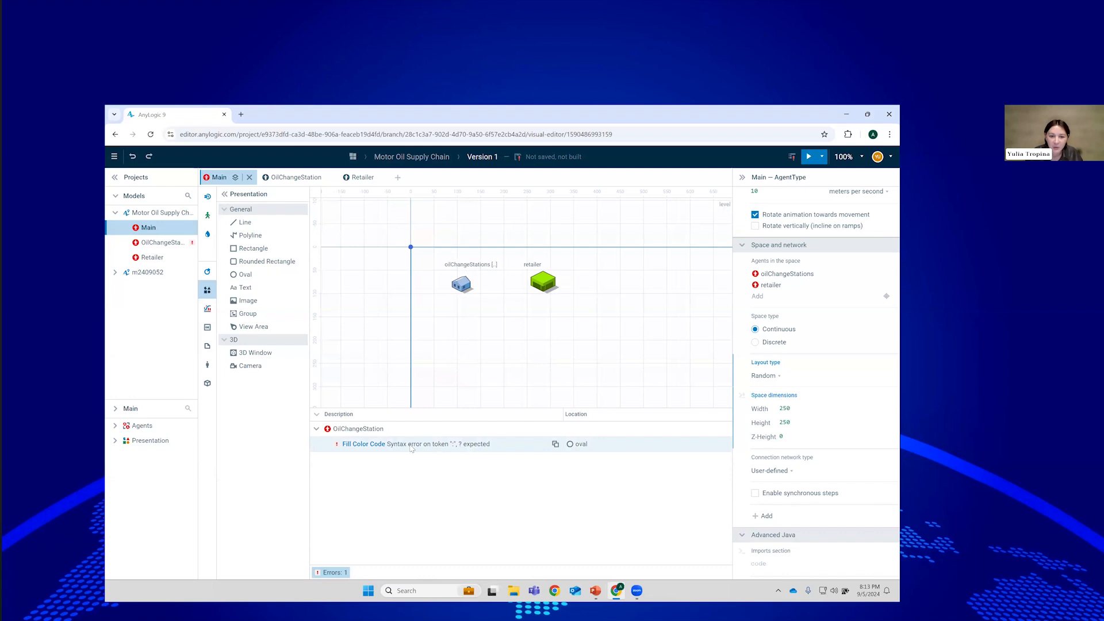
{"action": "double_click", "coordinate": [401, 446]}
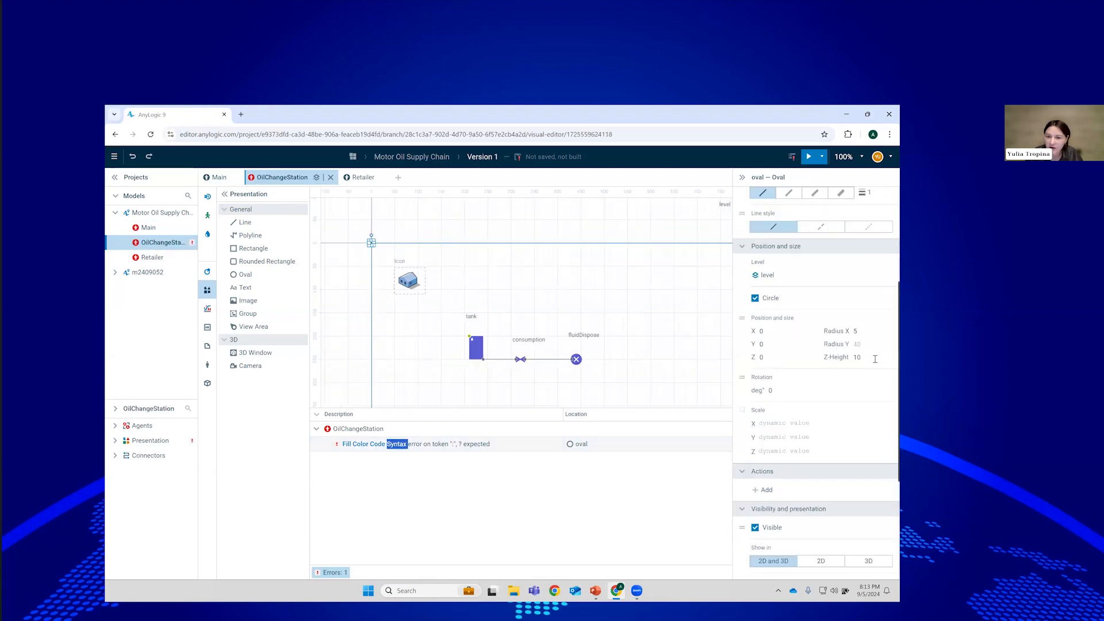
{"action": "scroll", "coordinate": [888, 384], "scroll_direction": "up", "scroll_amount": 1}
{"action": "scroll", "coordinate": [889, 385], "scroll_direction": "up", "scroll_amount": 3}
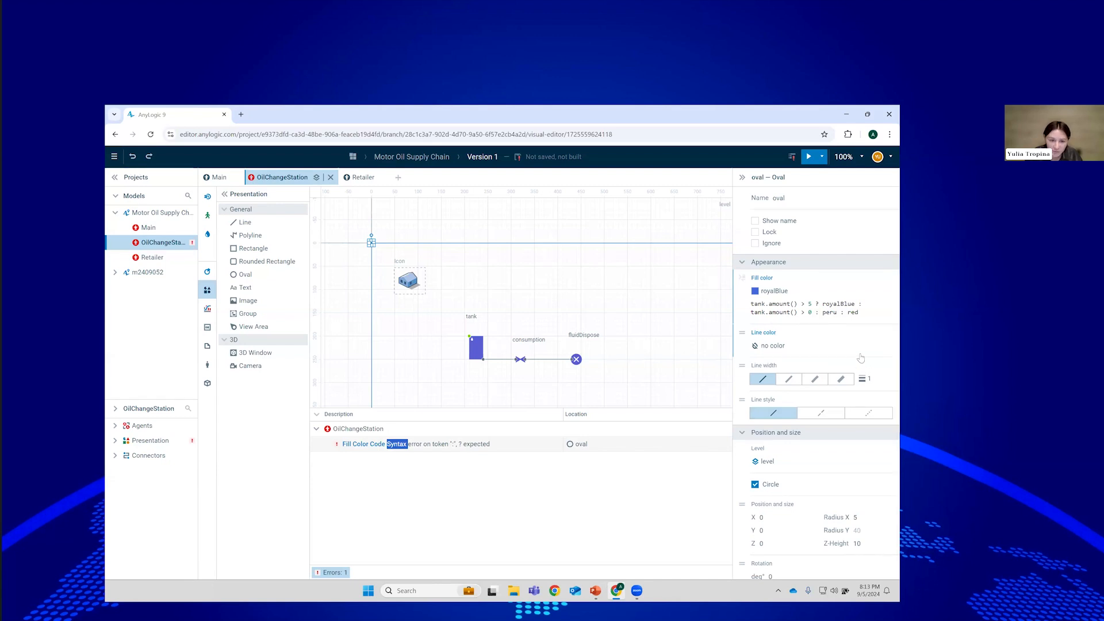
Insert the missing ? after > 0 so line two reads tank.amount() > 0 ? peru : red.
{"action": "left_click", "coordinate": [869, 312]}
{"action": "left_click", "coordinate": [875, 304]}
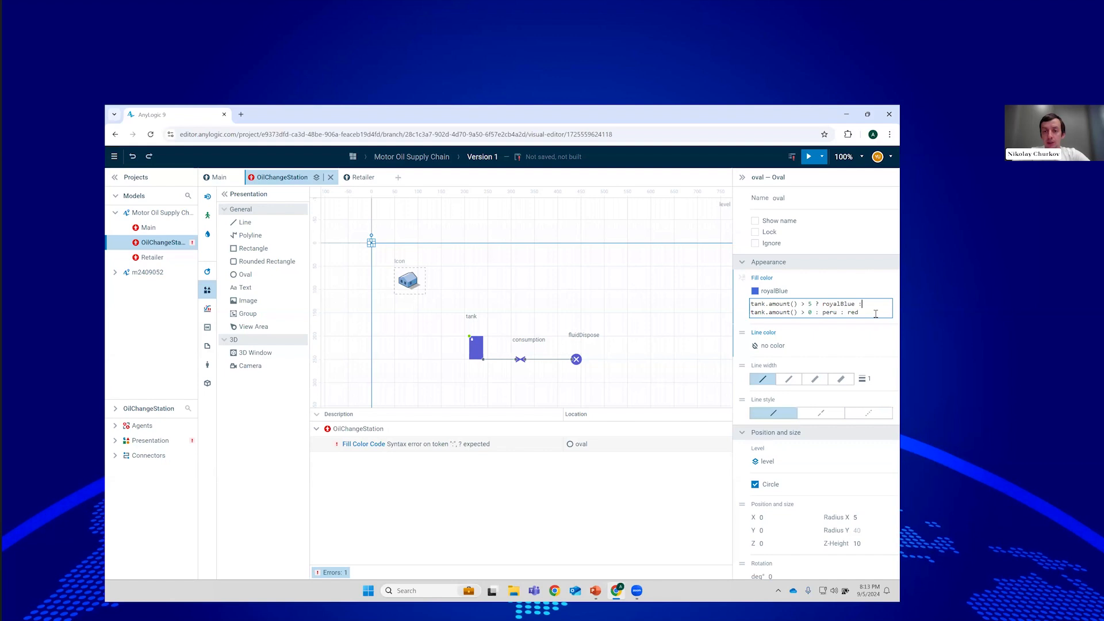
{"action": "left_click", "coordinate": [813, 313]}
{"action": "type", "text": "?"}
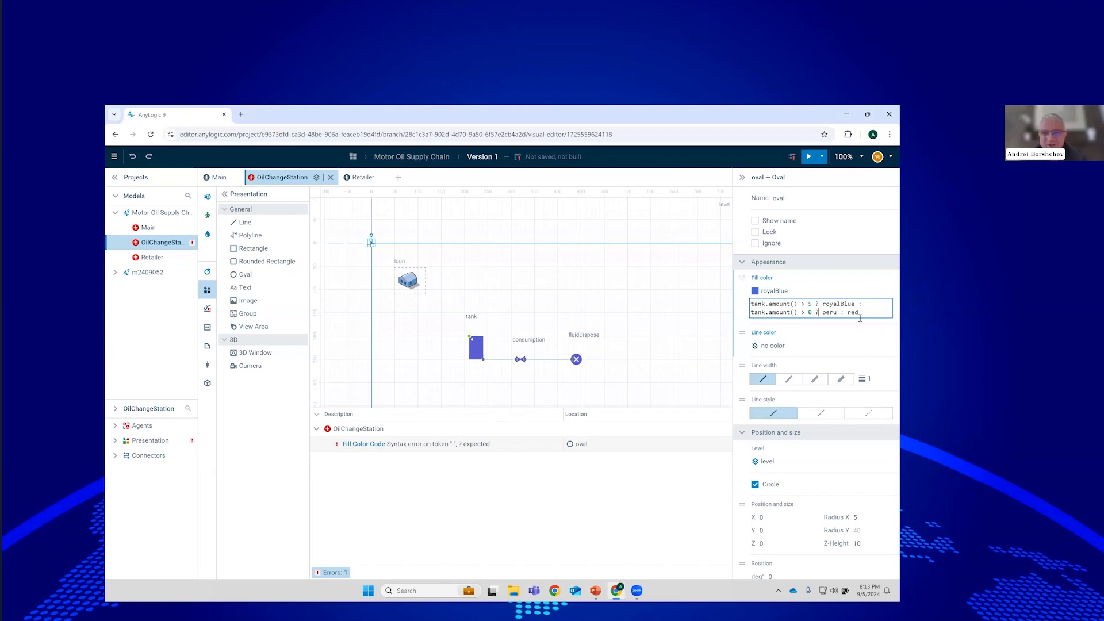
Run the fixed model at x50 speed until stations turn red, then pause and close it.
{"action": "left_click", "coordinate": [809, 155]}
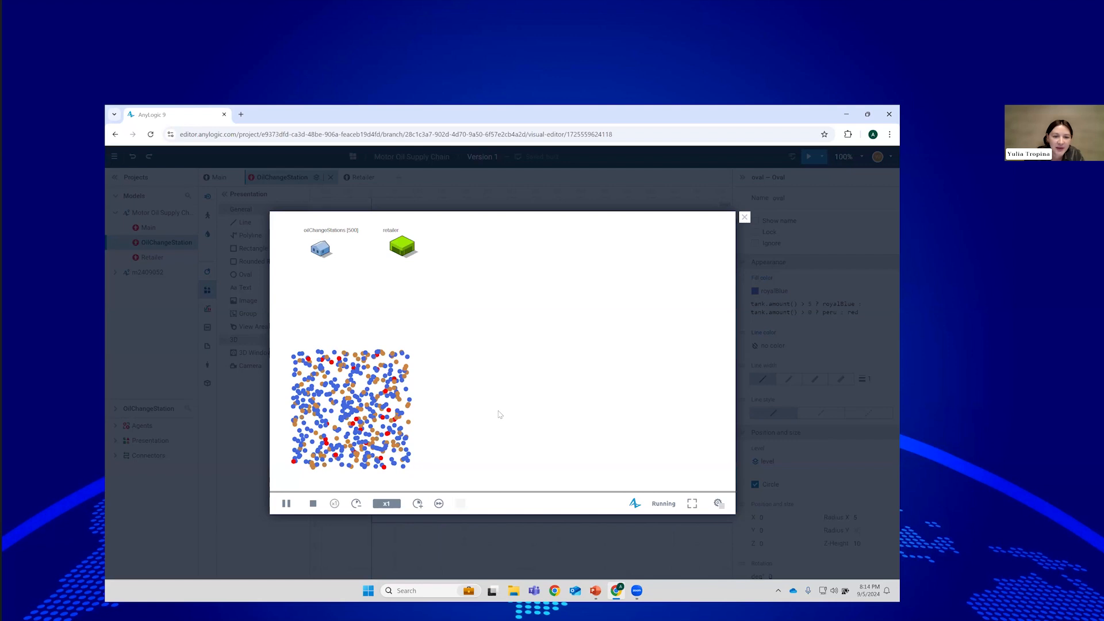
{"action": "left_click", "coordinate": [418, 504]}
{"action": "left_click", "coordinate": [418, 504]}
{"action": "left_click", "coordinate": [418, 504]}
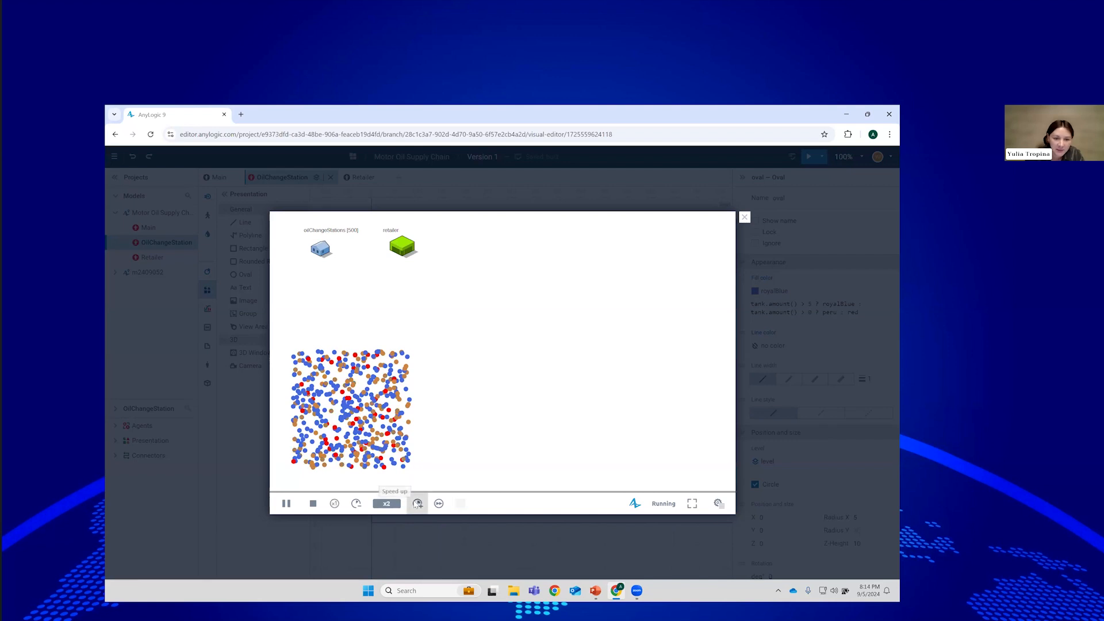
{"action": "left_click", "coordinate": [417, 503]}
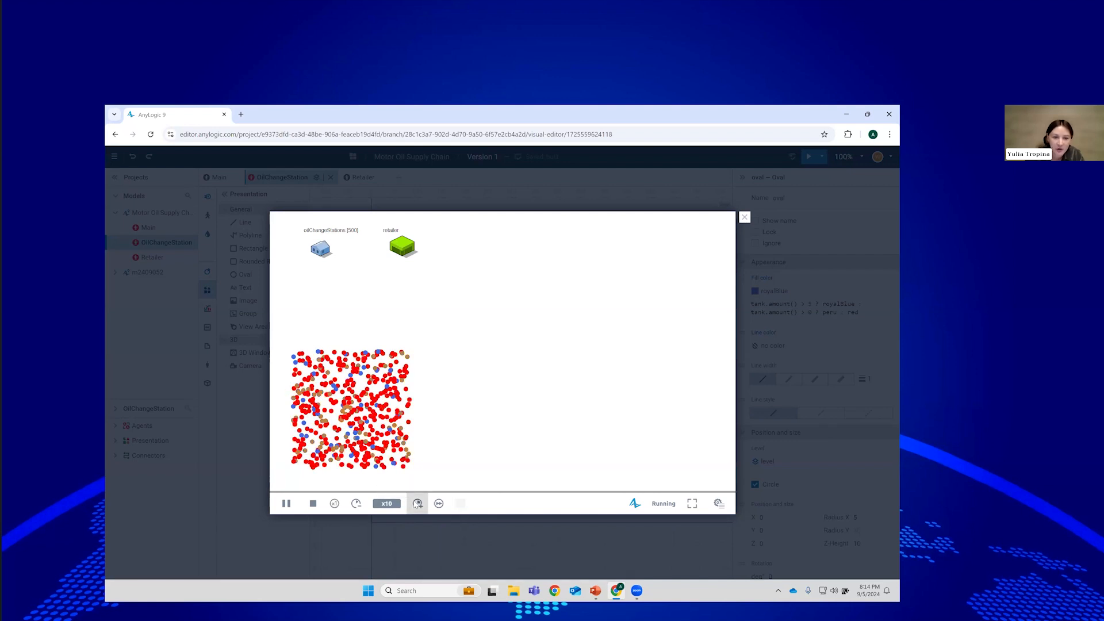
{"action": "left_click", "coordinate": [417, 504]}
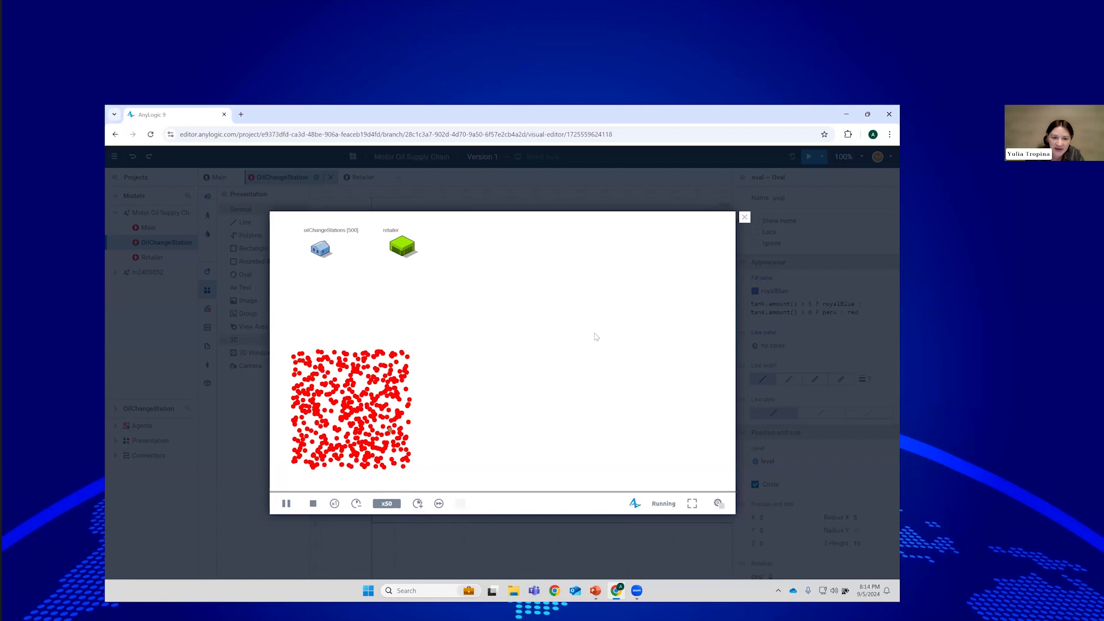
{"action": "left_click", "coordinate": [287, 504]}
{"action": "left_click", "coordinate": [745, 220]}
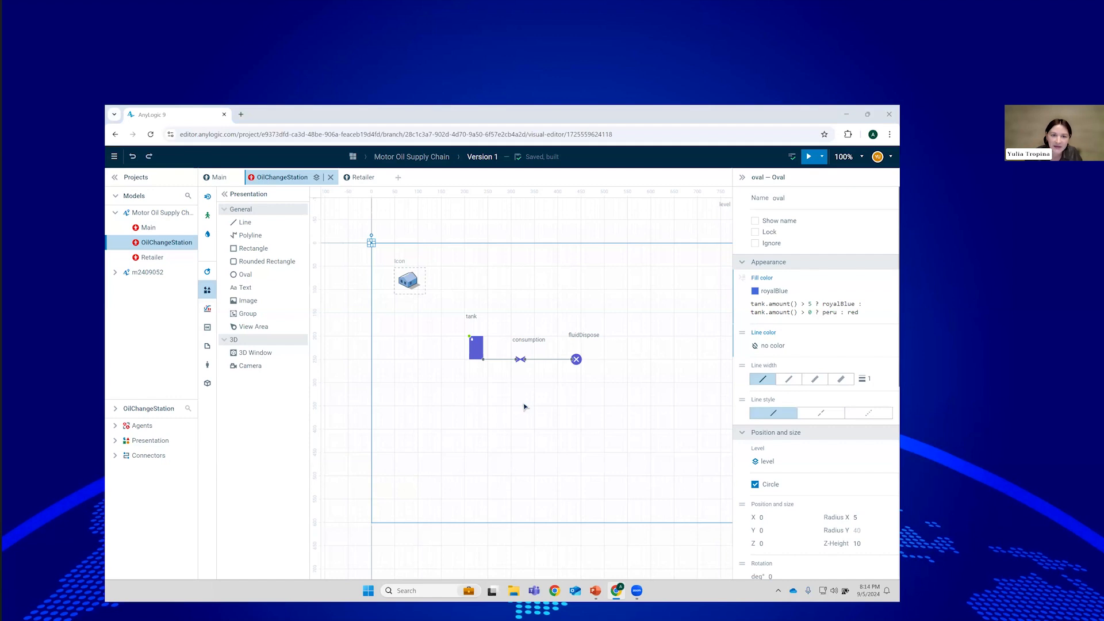
{"action": "key", "text": "alt+Tab"}
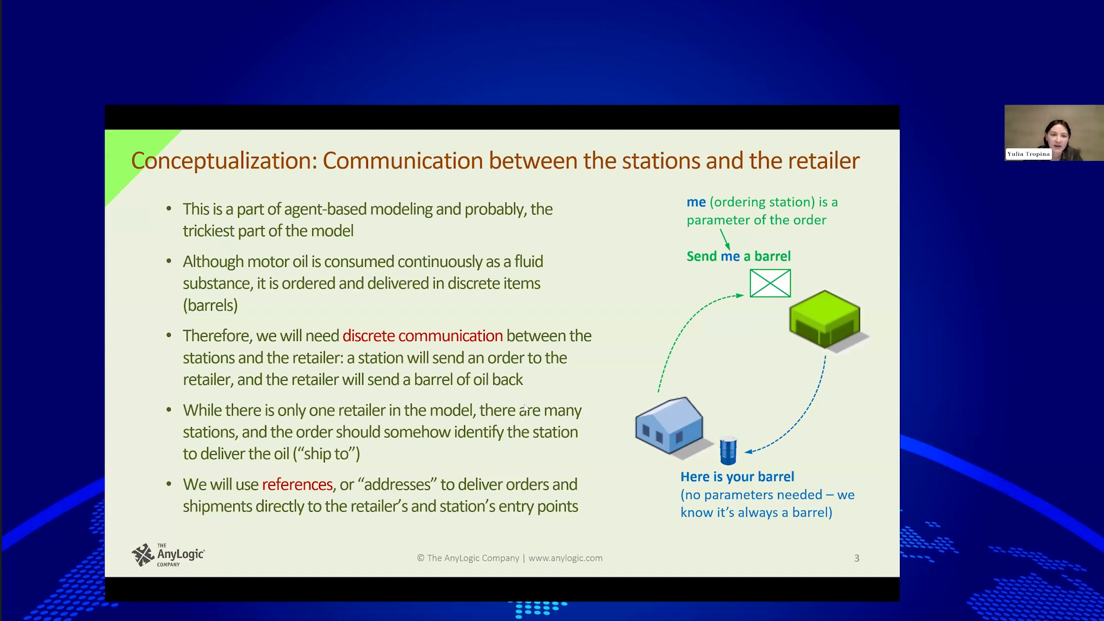
{"action": "key", "text": "alt+Tab"}
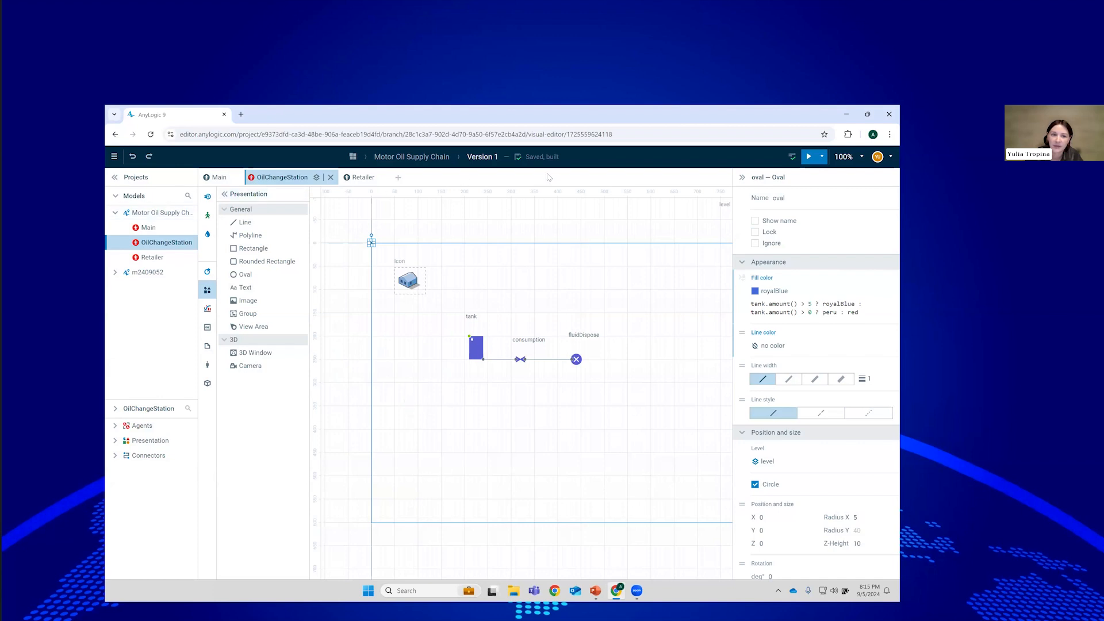
Create a new agent type named StationOrder.
{"action": "left_click", "coordinate": [397, 179]}
{"action": "left_click", "coordinate": [795, 203]}
{"action": "double_click", "coordinate": [794, 201]}
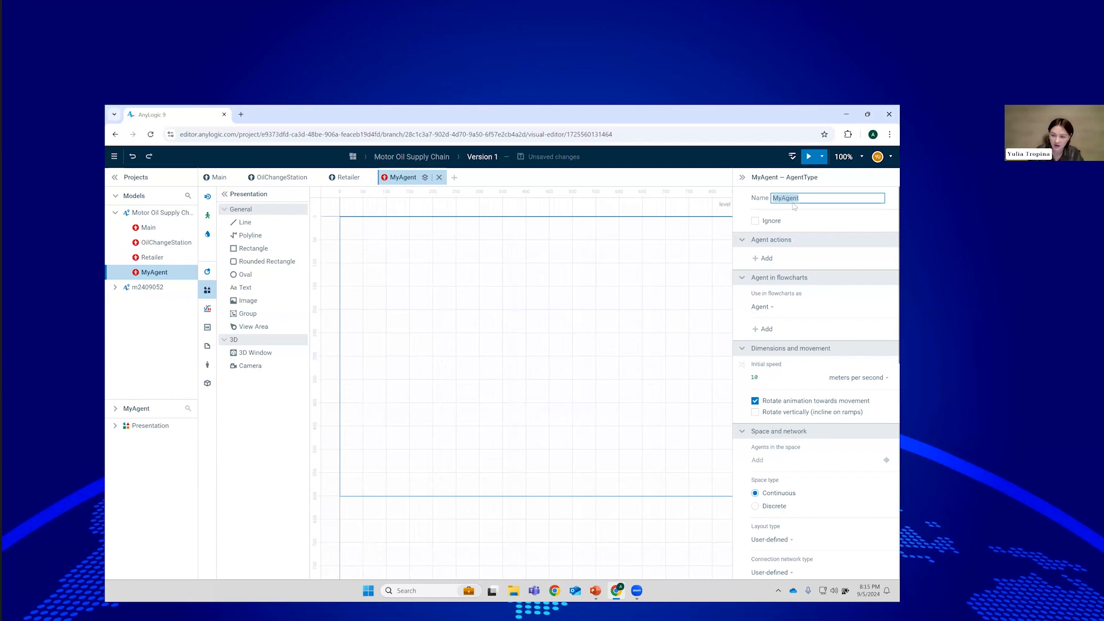
{"action": "type", "text": "Statio"}
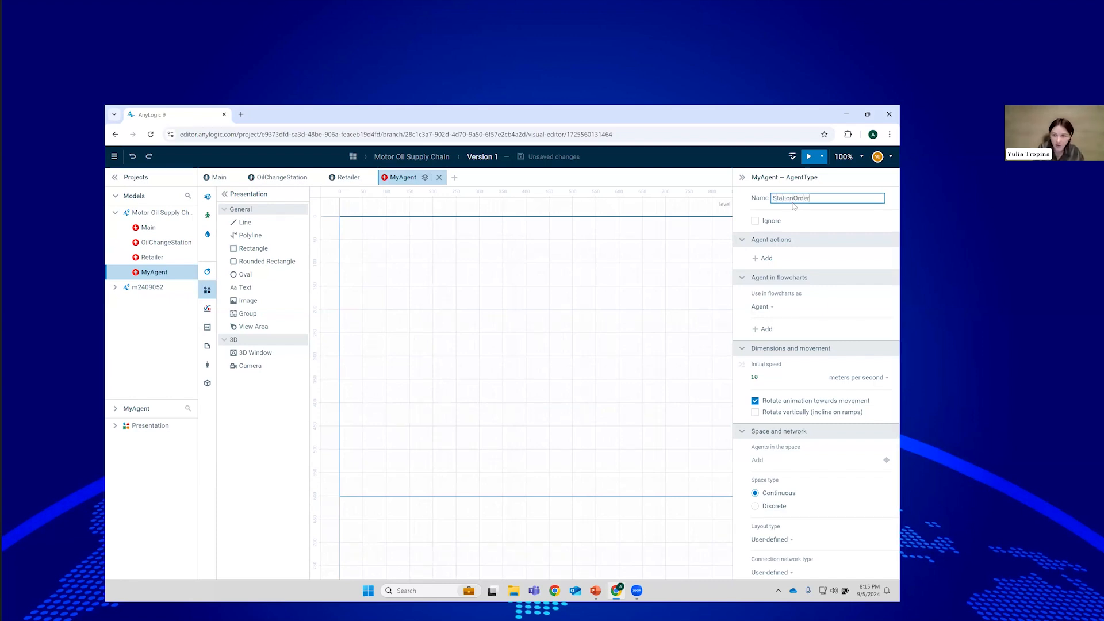
{"action": "type", "text": "nOrder"}
{"action": "key", "text": "Return"}
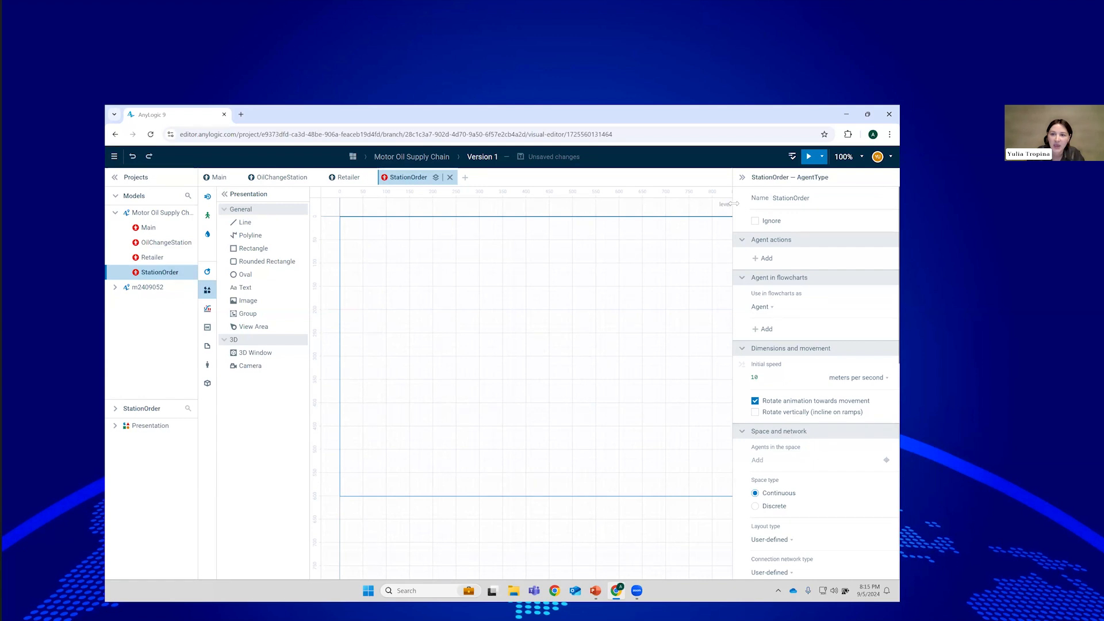
Add a parameter named station of type OilChangeStation to StationOrder.
{"action": "left_click", "coordinate": [208, 272]}
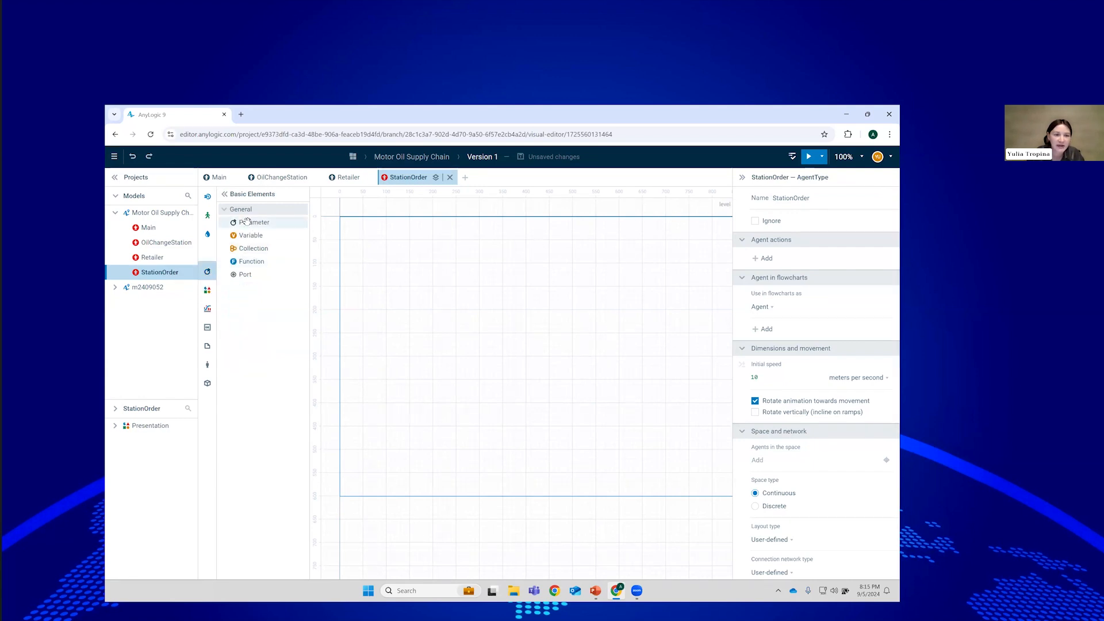
{"action": "left_click_drag", "start_coordinate": [253, 223], "coordinate": [362, 241]}
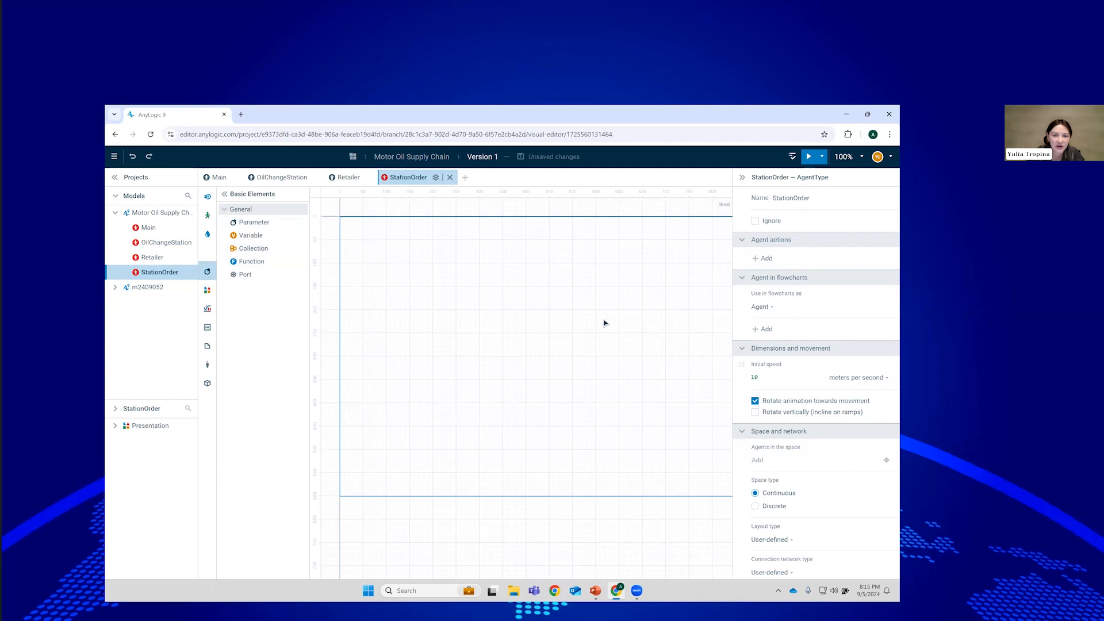
{"action": "double_click", "coordinate": [792, 198]}
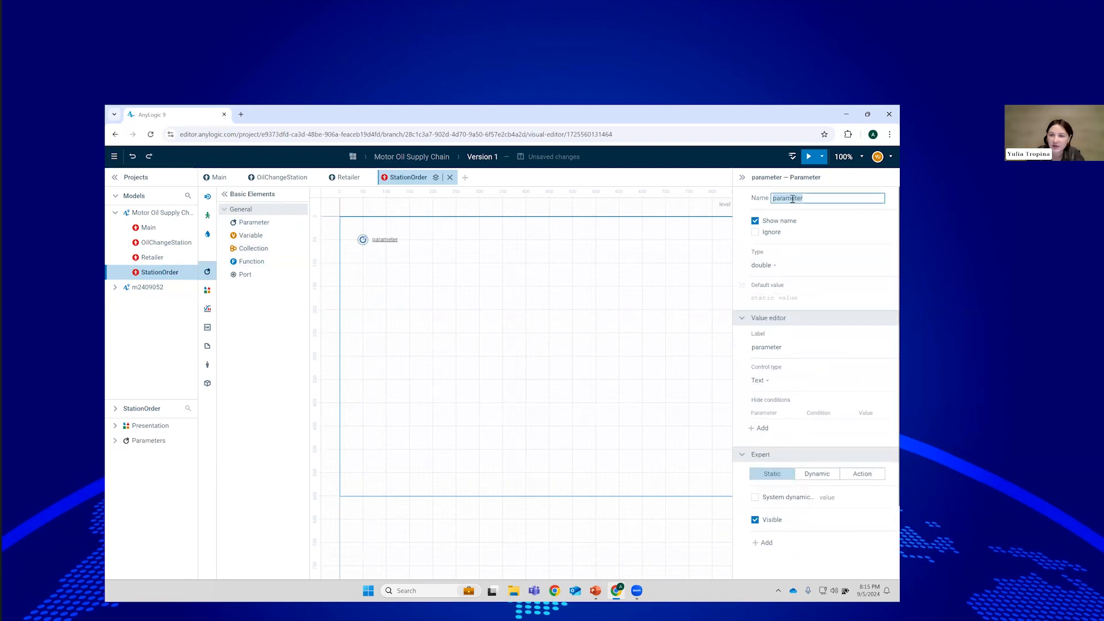
{"action": "type", "text": "station"}
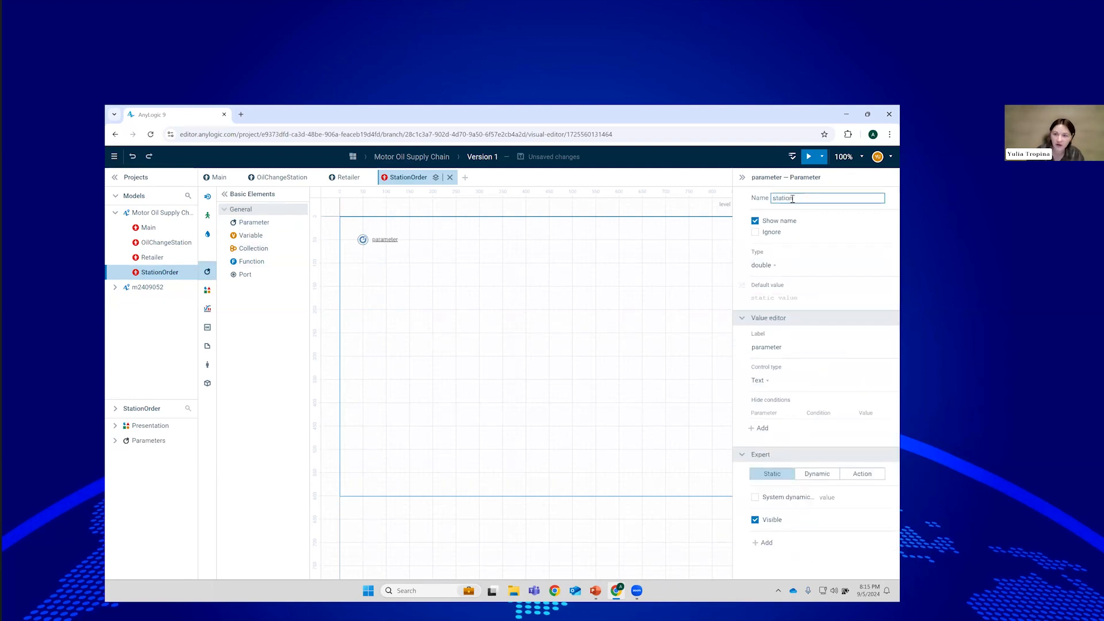
{"action": "left_click", "coordinate": [778, 269]}
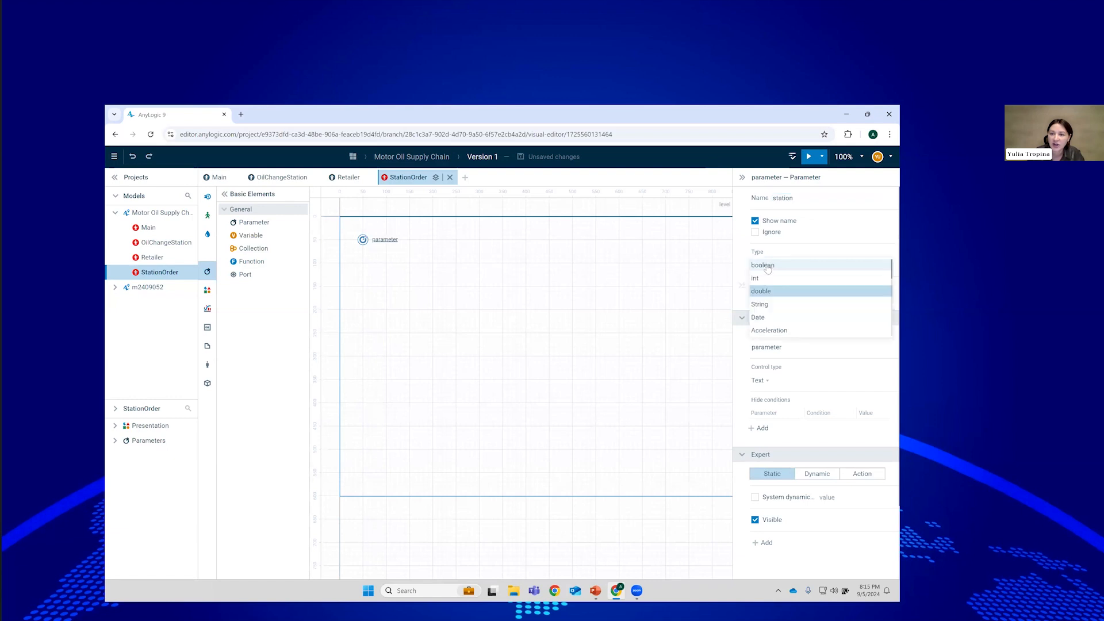
{"action": "scroll", "coordinate": [828, 302], "scroll_direction": "down", "scroll_amount": 3}
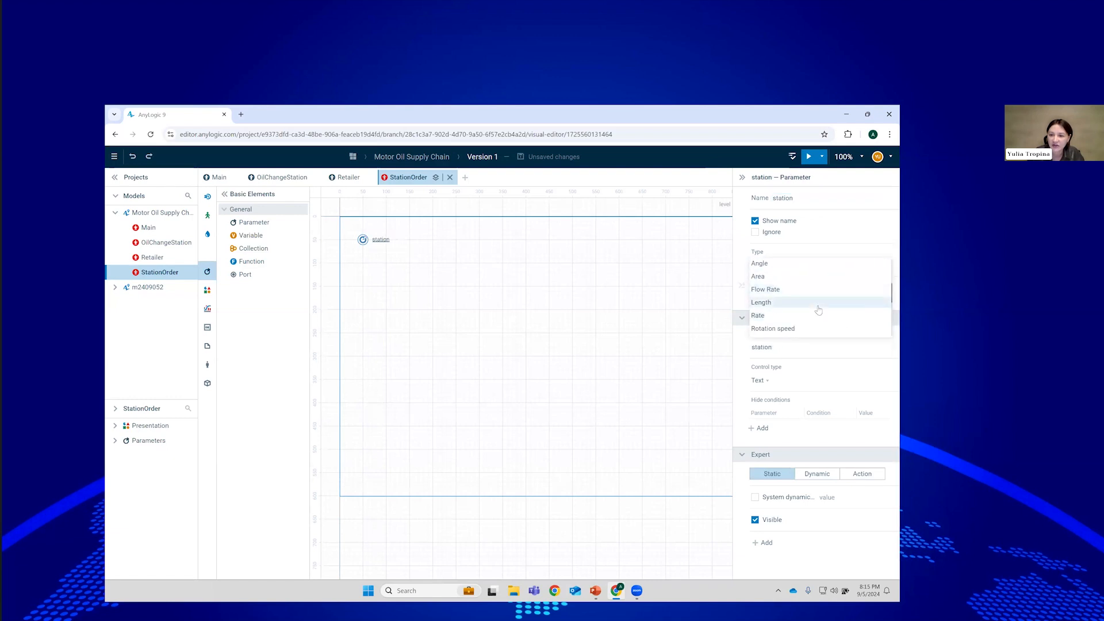
{"action": "scroll", "coordinate": [817, 311], "scroll_direction": "down", "scroll_amount": 3}
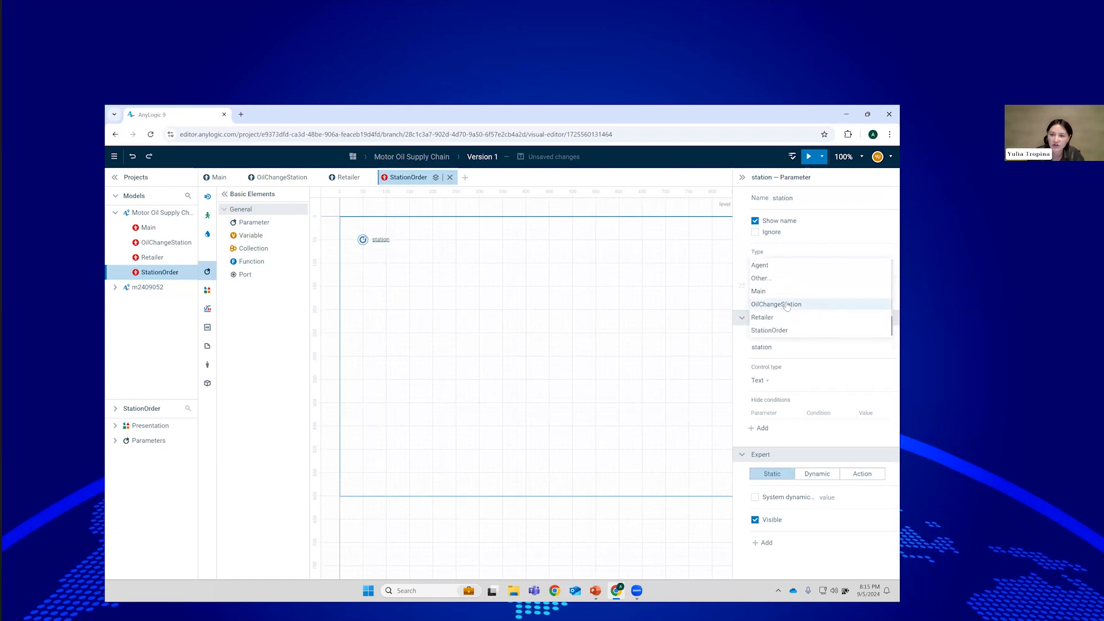
{"action": "left_click", "coordinate": [787, 301]}
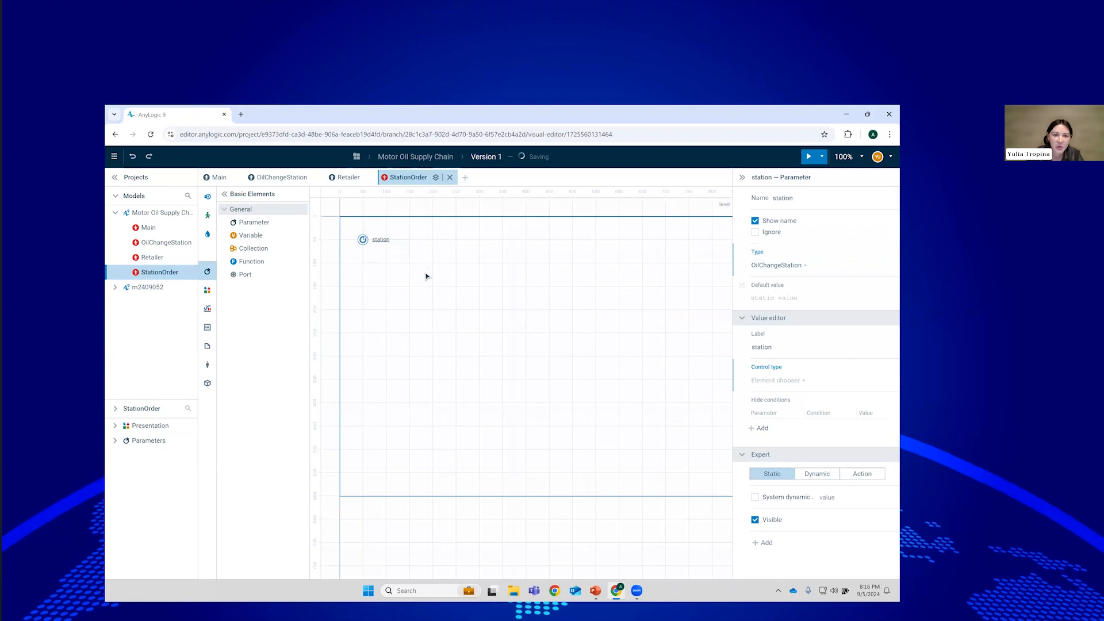
In Retailer, add an Enter block named stationOrders whose agent type is StationOrder.
{"action": "left_click", "coordinate": [348, 179]}
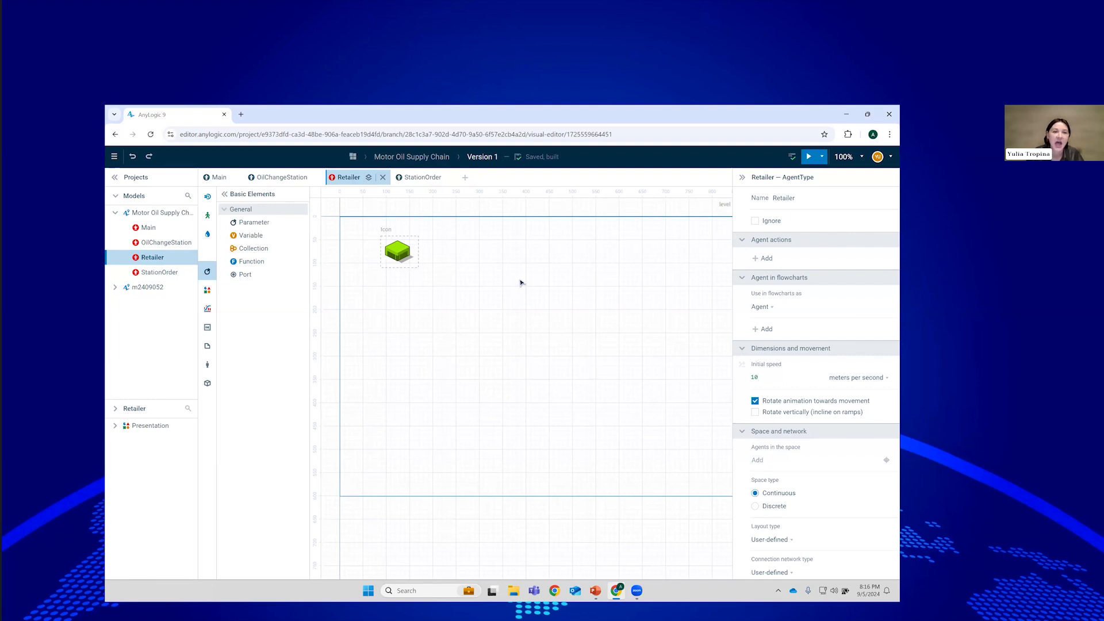
{"action": "left_click", "coordinate": [206, 196]}
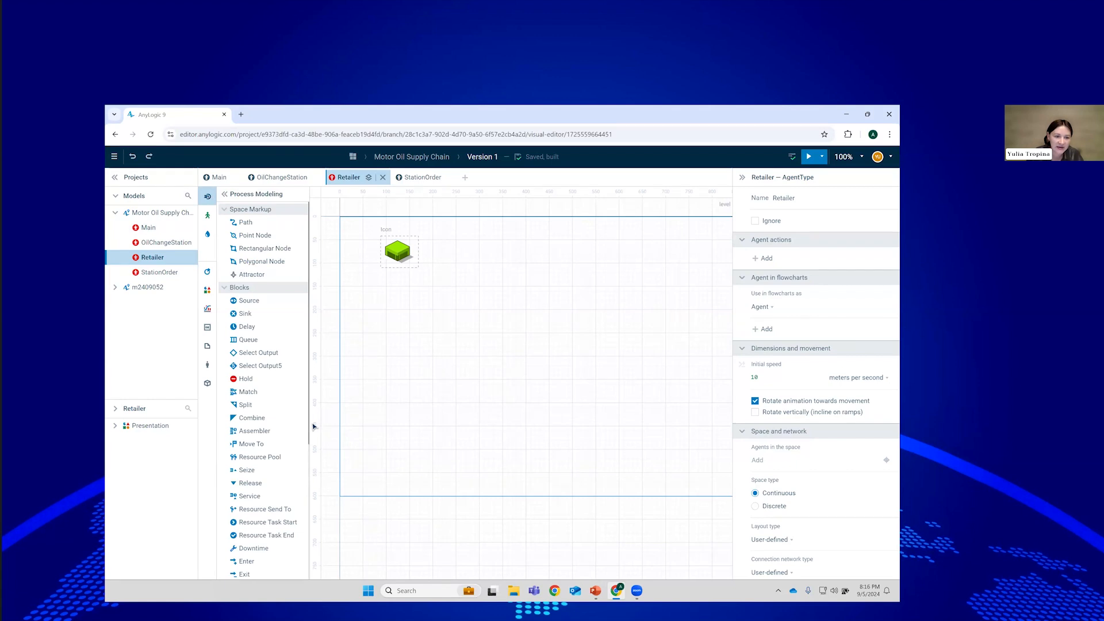
{"action": "left_click_drag", "start_coordinate": [248, 560], "coordinate": [402, 309]}
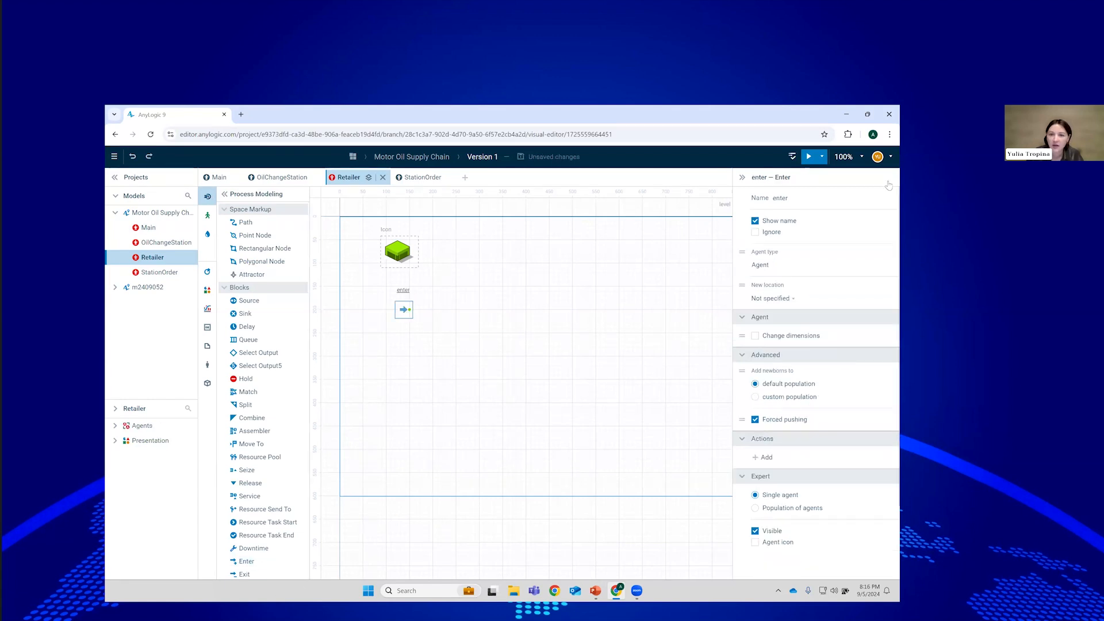
{"action": "left_click", "coordinate": [783, 198]}
{"action": "type", "text": "s"}
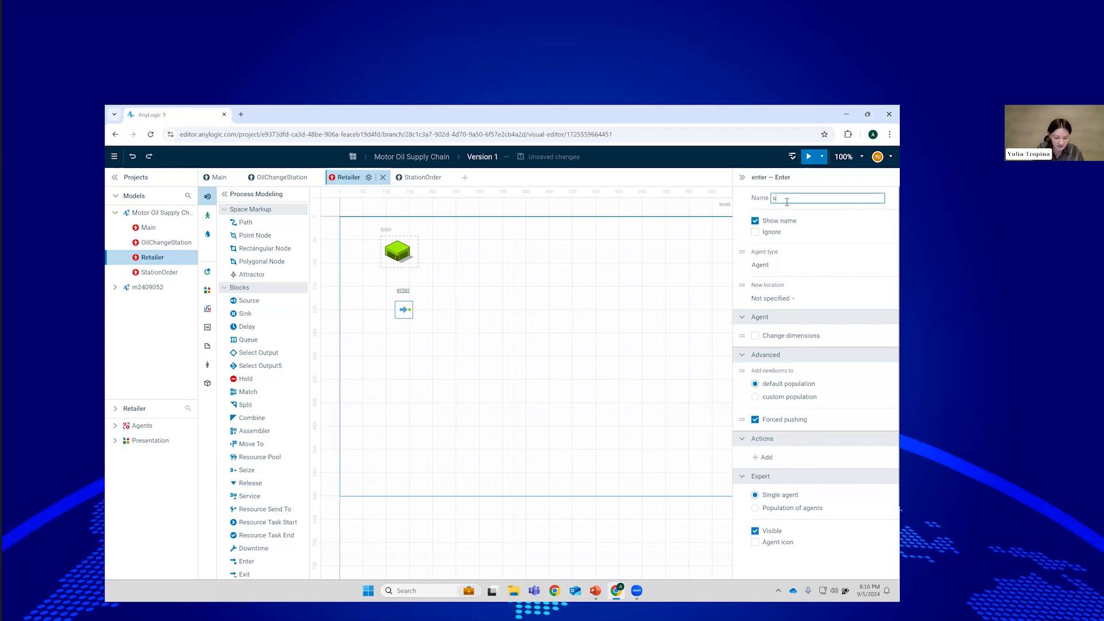
{"action": "type", "text": "tationOrders"}
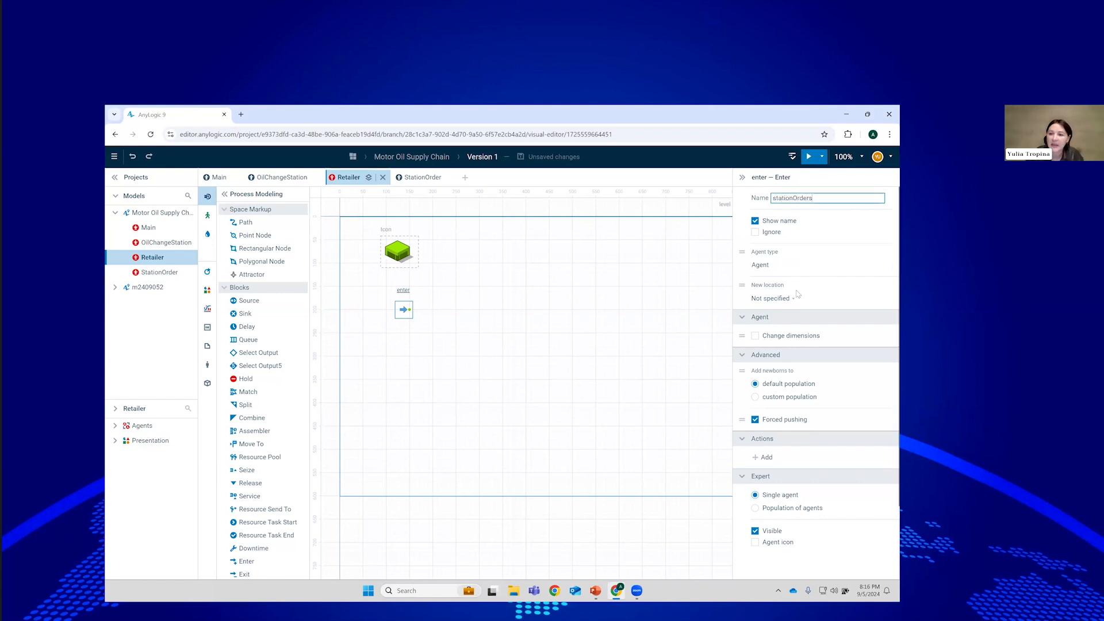
{"action": "left_click", "coordinate": [779, 265]}
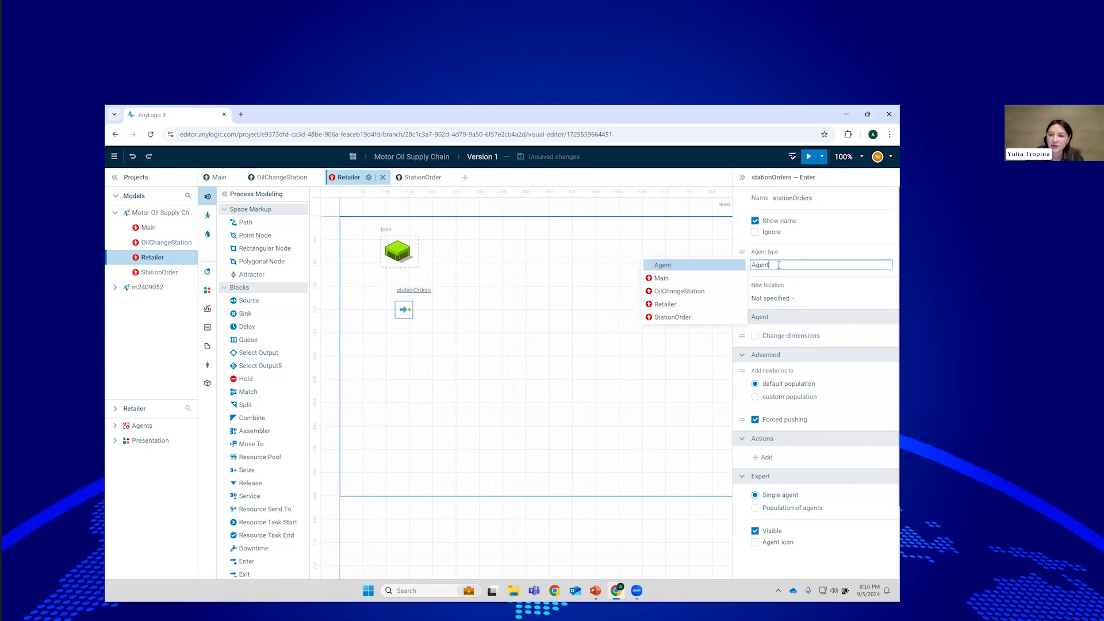
{"action": "left_click", "coordinate": [690, 318]}
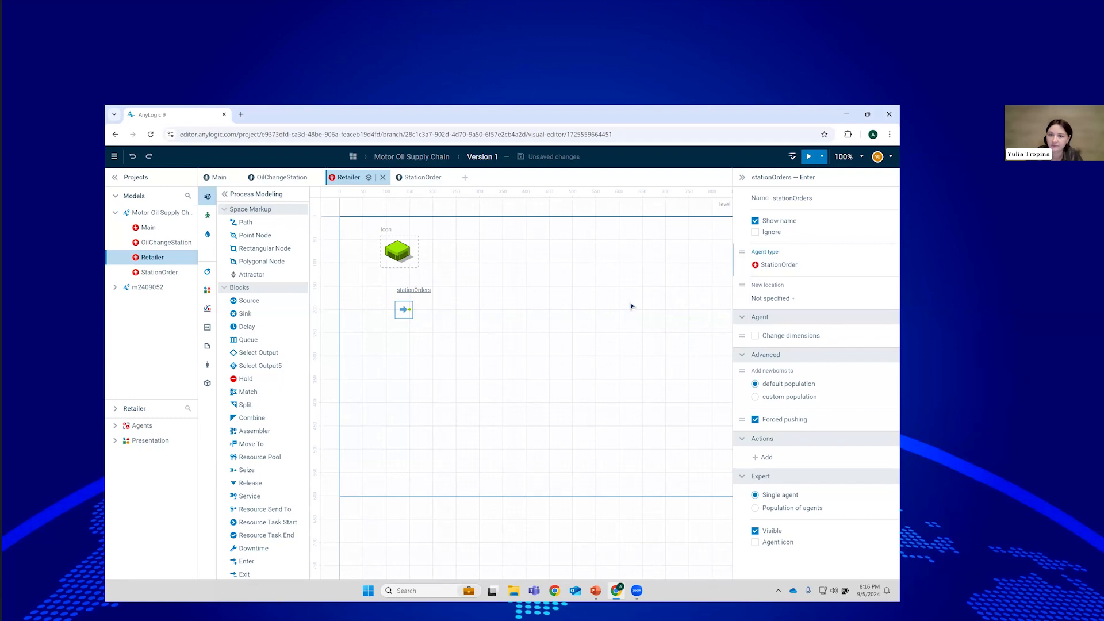
{"action": "left_click", "coordinate": [631, 306]}
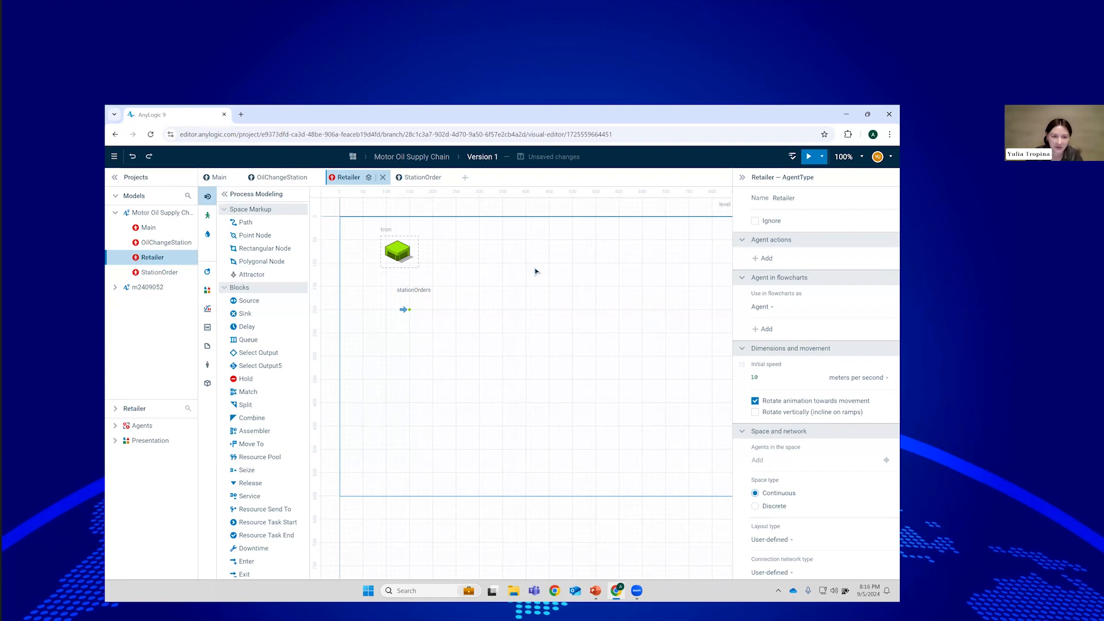
{"action": "left_click", "coordinate": [273, 180]}
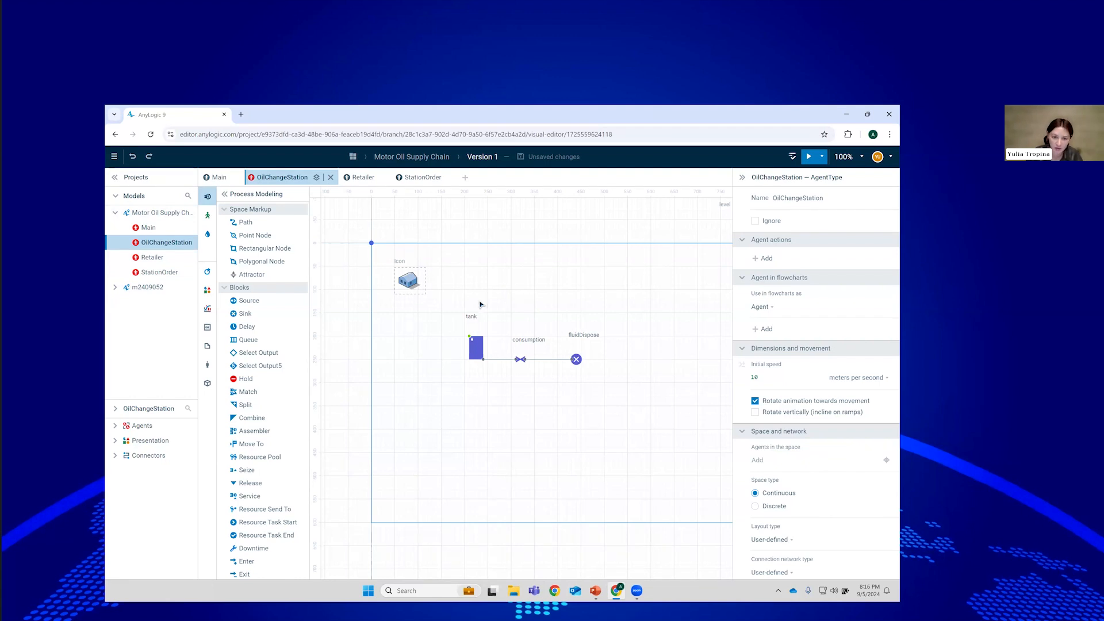
Add a parameter named retailer of type Retailer beside the OilChangeStation icon.
{"action": "left_click", "coordinate": [208, 271]}
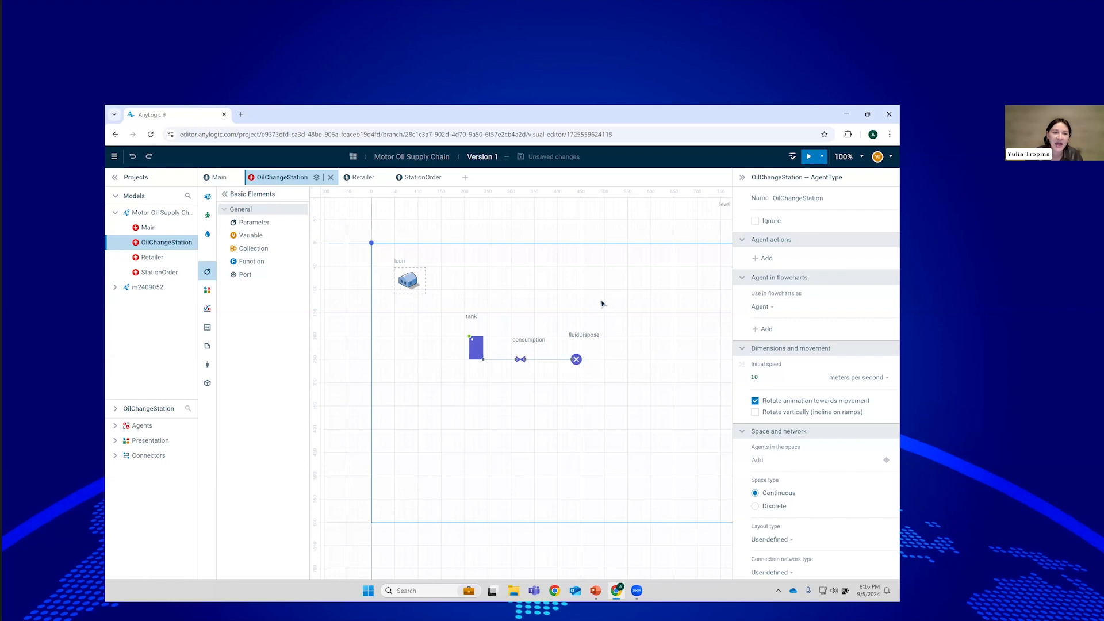
{"action": "left_click_drag", "start_coordinate": [253, 223], "coordinate": [464, 267]}
{"action": "left_click", "coordinate": [794, 197]}
{"action": "type", "text": "retailer"}
{"action": "left_click", "coordinate": [774, 267]}
{"action": "scroll", "coordinate": [773, 267], "scroll_direction": "down", "scroll_amount": 10}
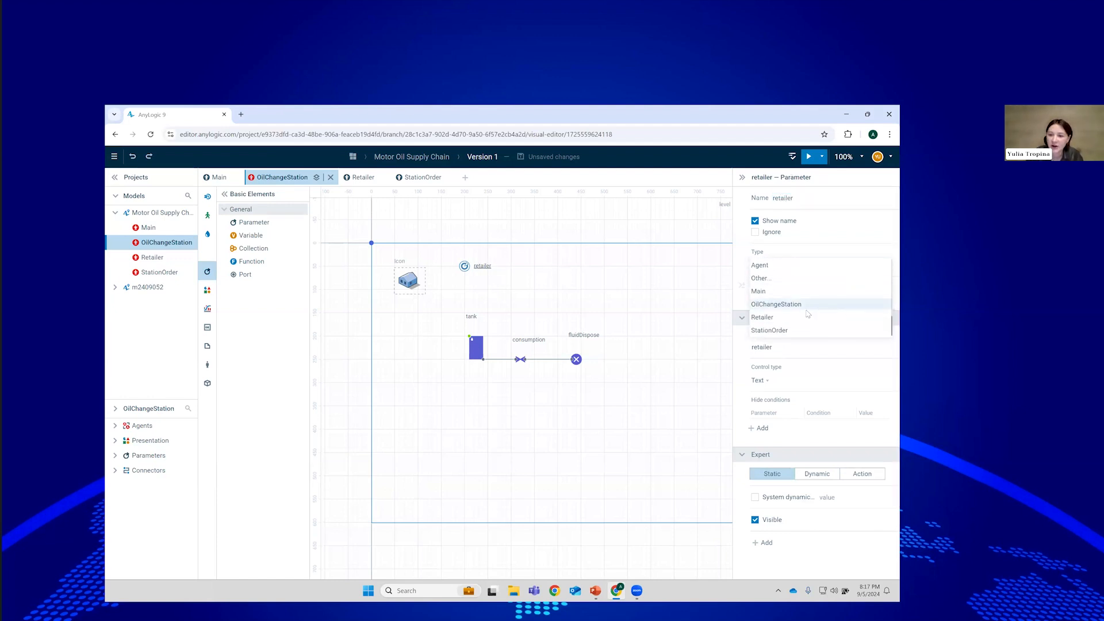
{"action": "left_click", "coordinate": [807, 316]}
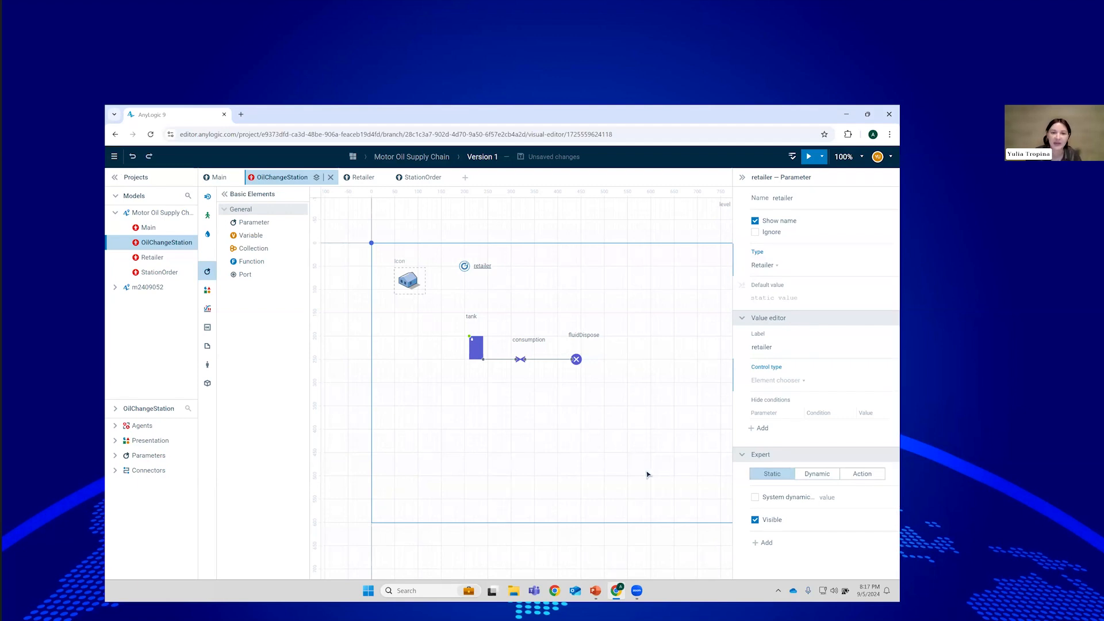
{"action": "left_click", "coordinate": [483, 340]}
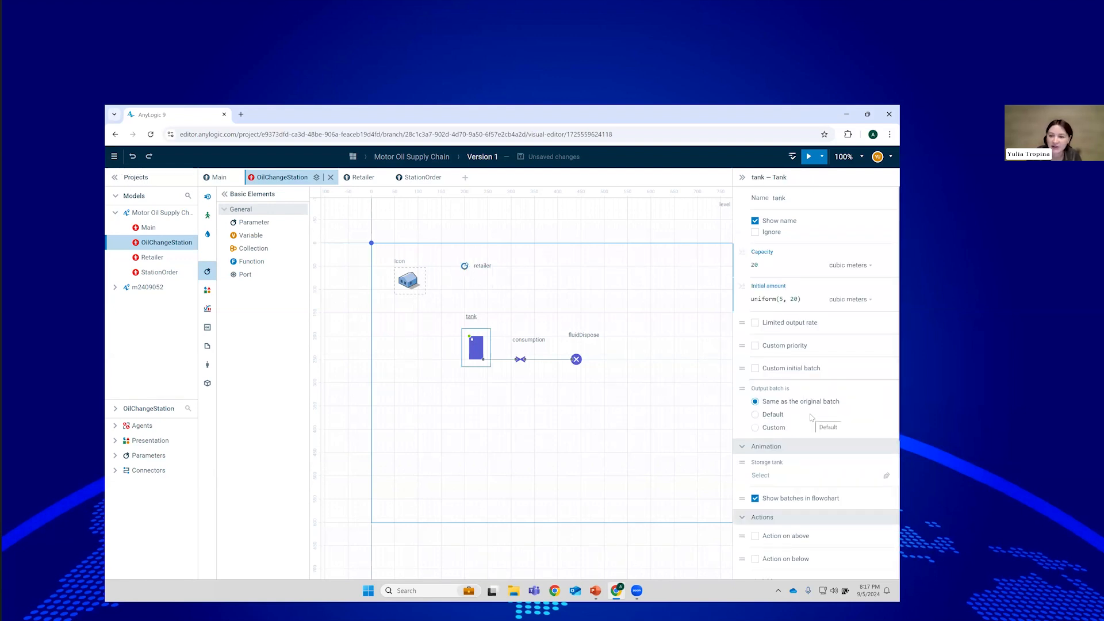
Enable the tank's on-below action with a threshold amount of 5.
{"action": "scroll", "coordinate": [811, 418], "scroll_direction": "down", "scroll_amount": 3}
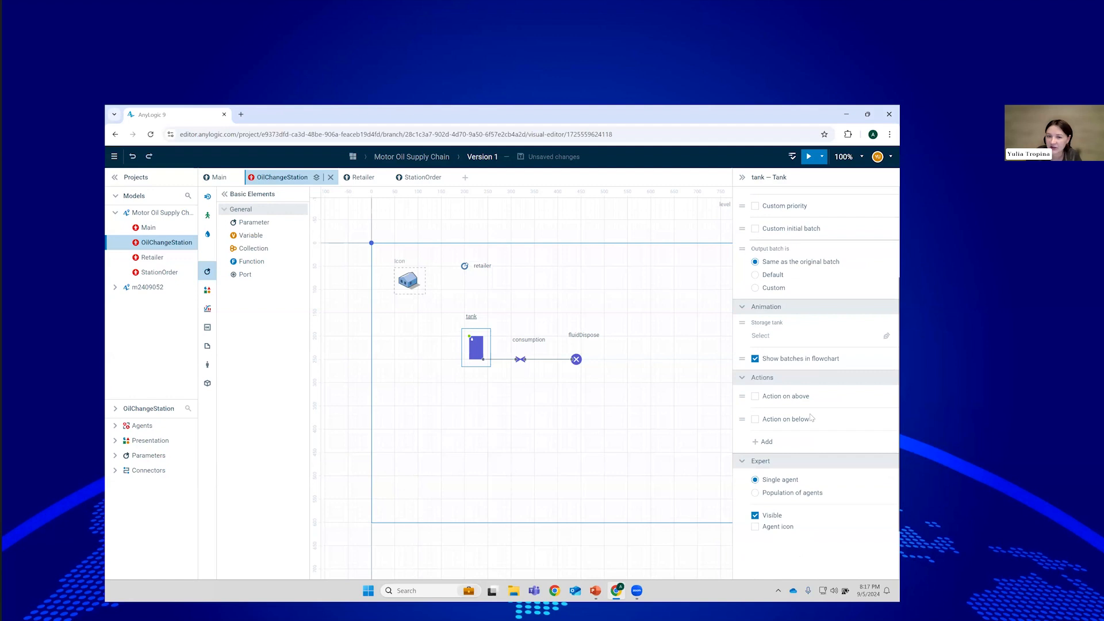
{"action": "left_click", "coordinate": [755, 419]}
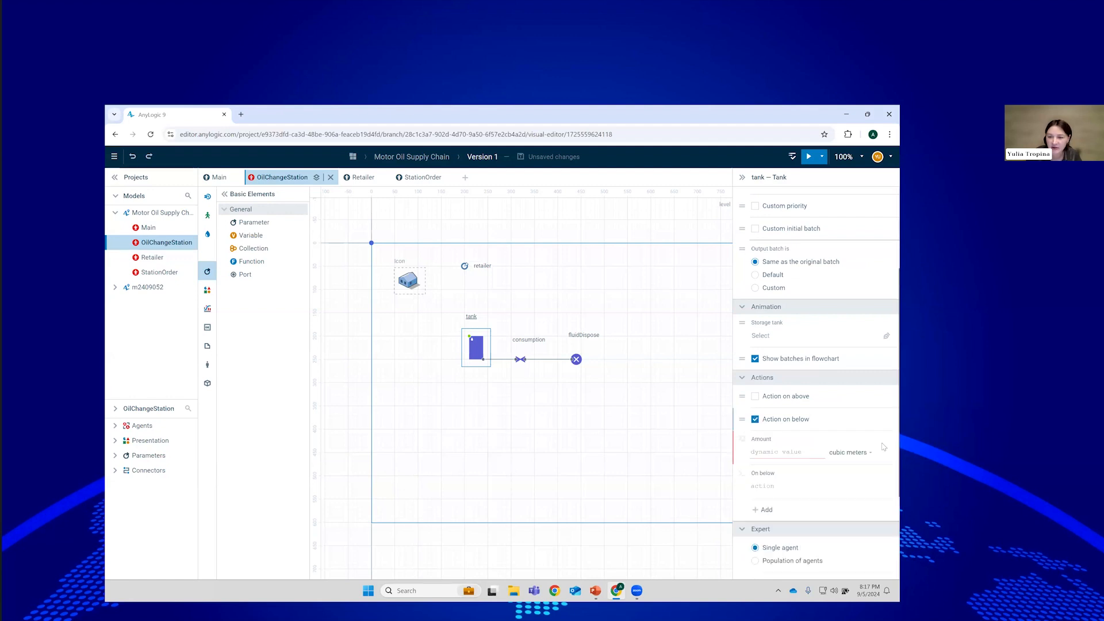
{"action": "left_click", "coordinate": [807, 451]}
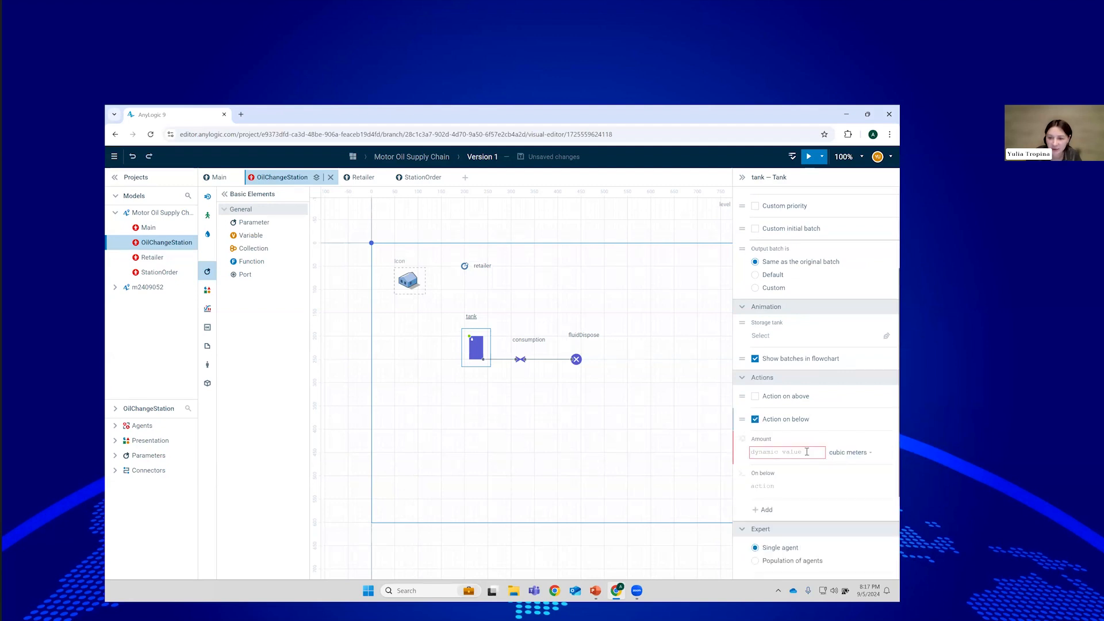
{"action": "type", "text": "5"}
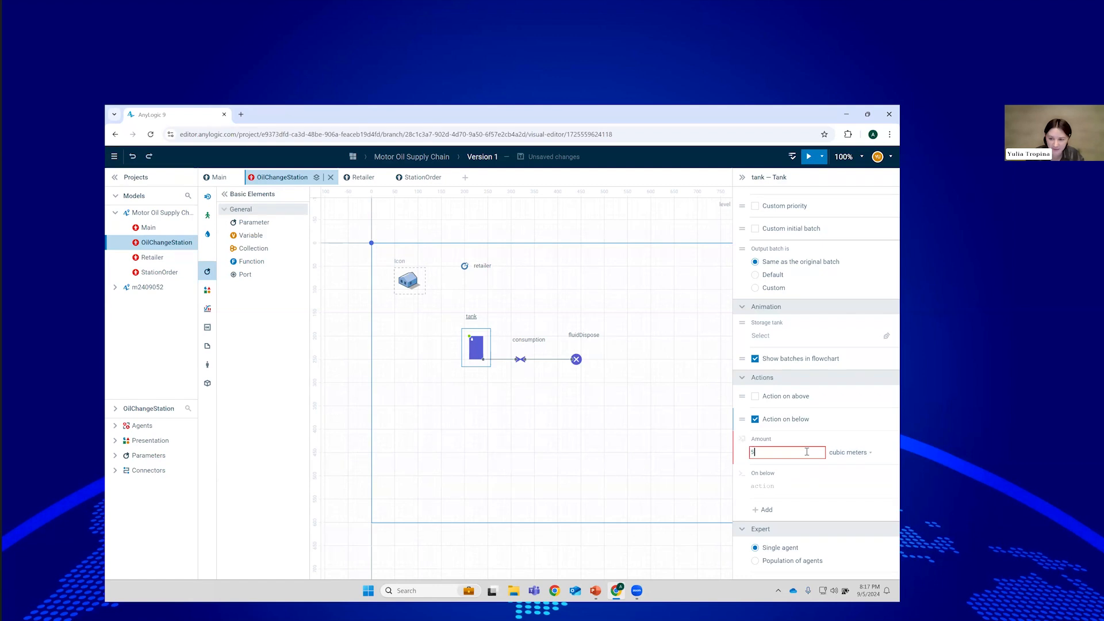
{"action": "left_click", "coordinate": [812, 443]}
Write the On below code retailer.stationOrders.take( new StationOrder(this) ); using autocomplete.
{"action": "left_click", "coordinate": [833, 485]}
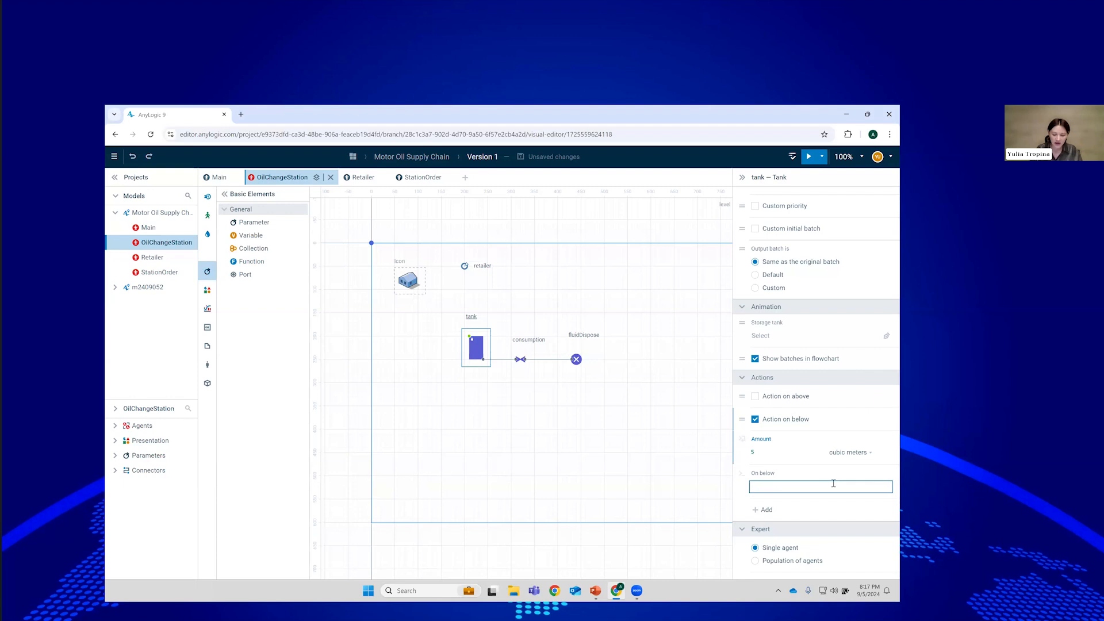
{"action": "type", "text": "retai"}
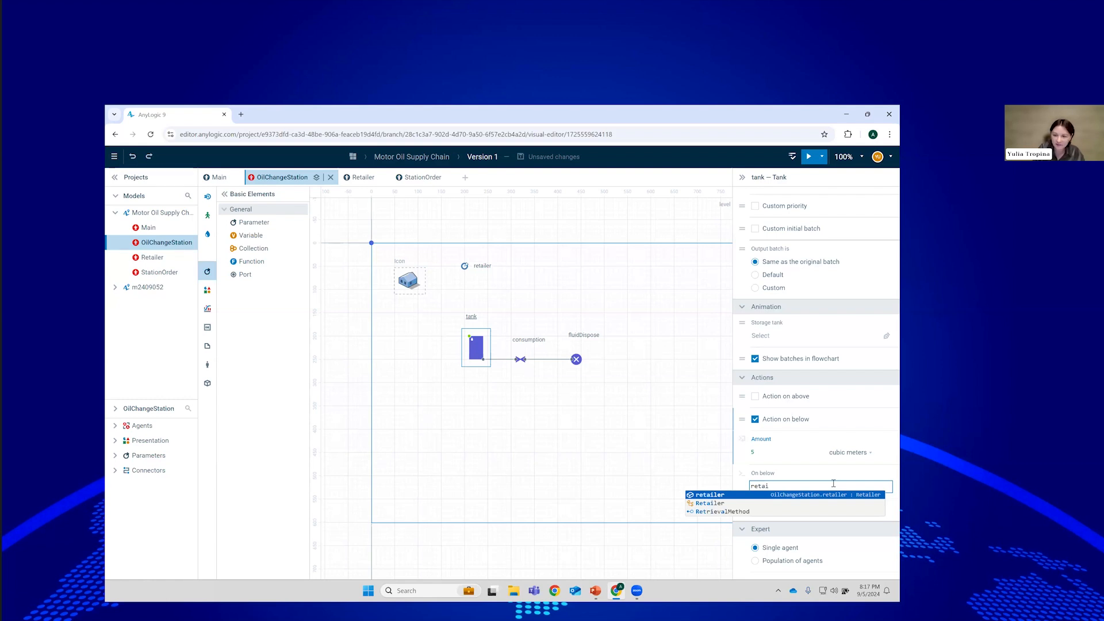
{"action": "key", "text": "Return"}
{"action": "type", "text": "."}
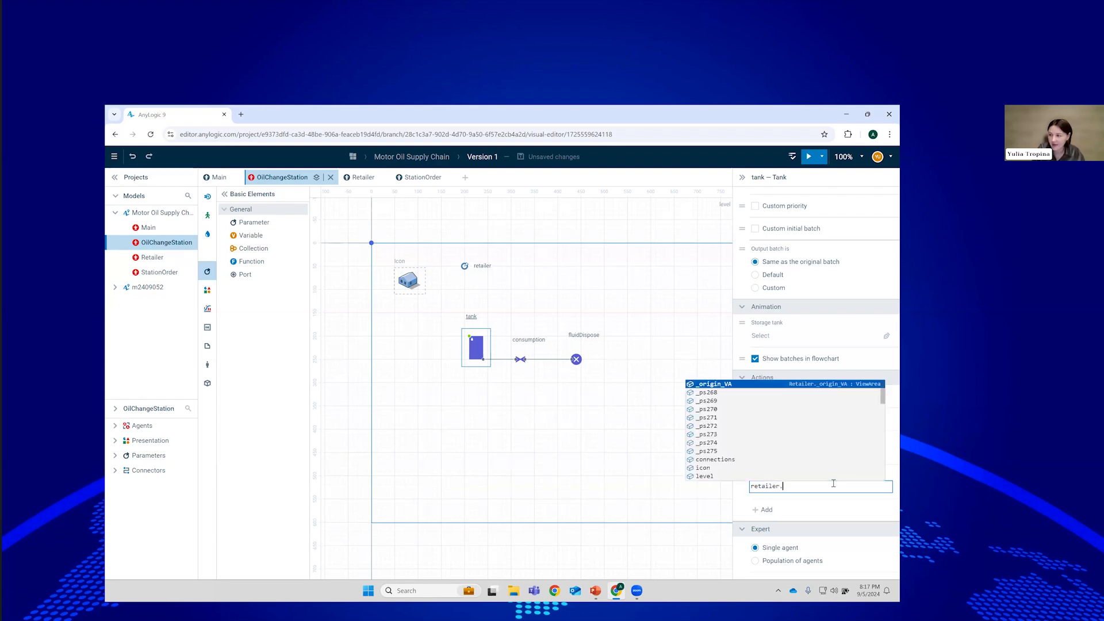
{"action": "type", "text": "stat"}
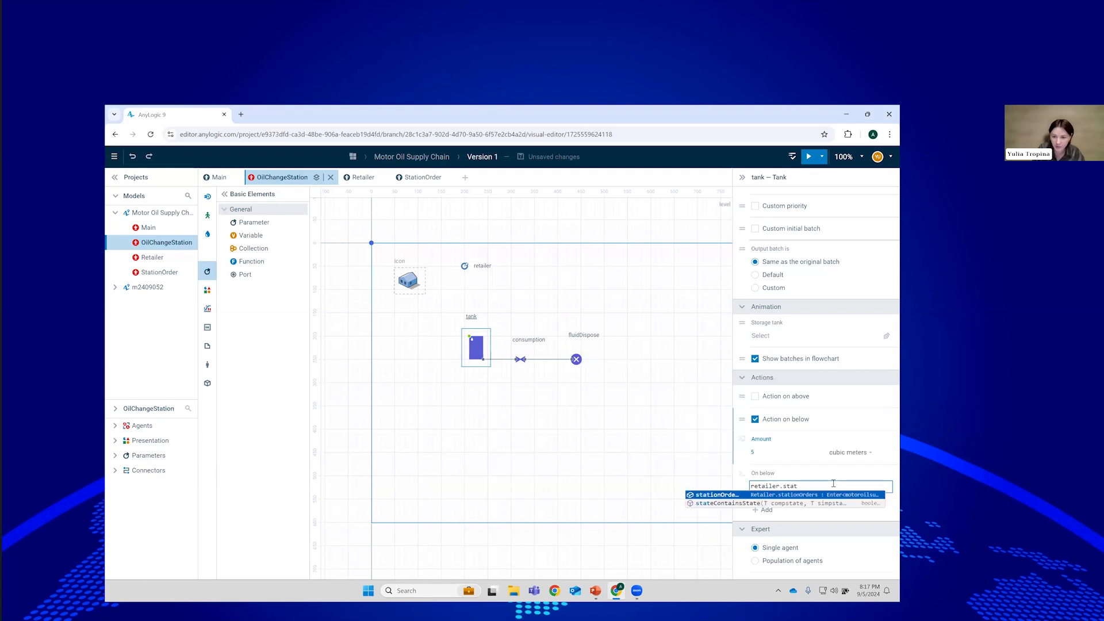
{"action": "key", "text": "Return"}
{"action": "type", "text": "."}
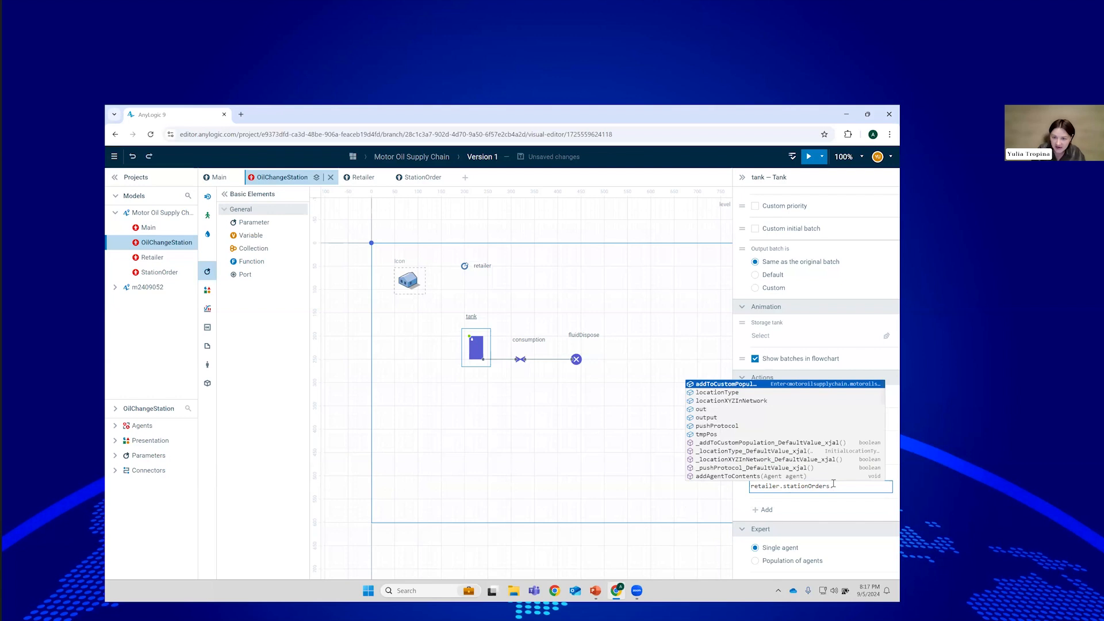
{"action": "type", "text": "tak"}
{"action": "type", "text": "e"}
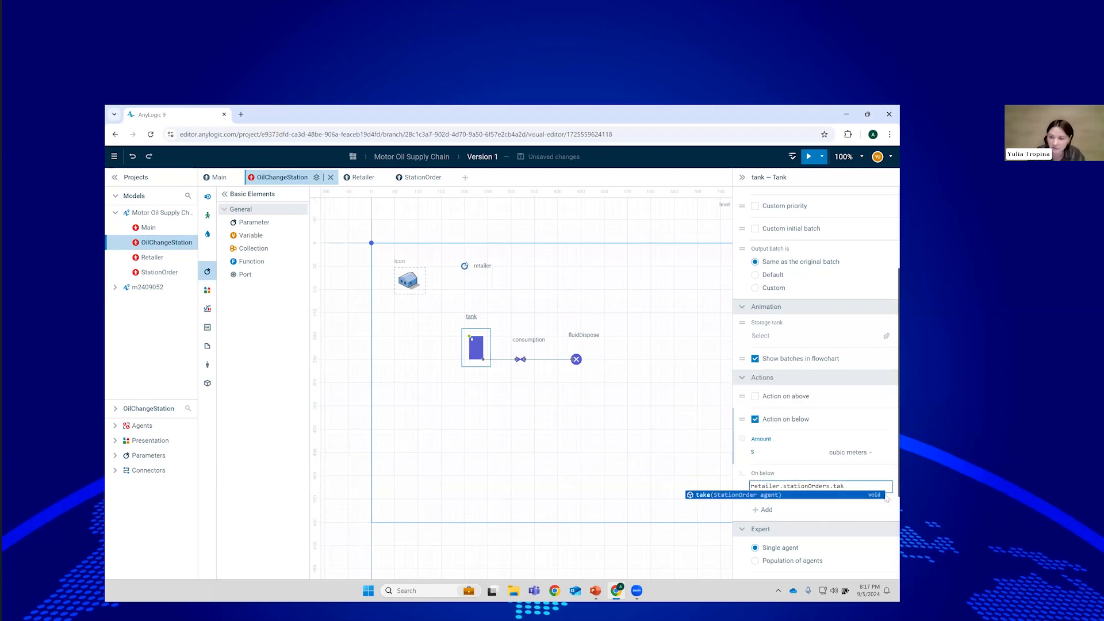
{"action": "key", "text": "Return"}
{"action": "type", "text": "( "}
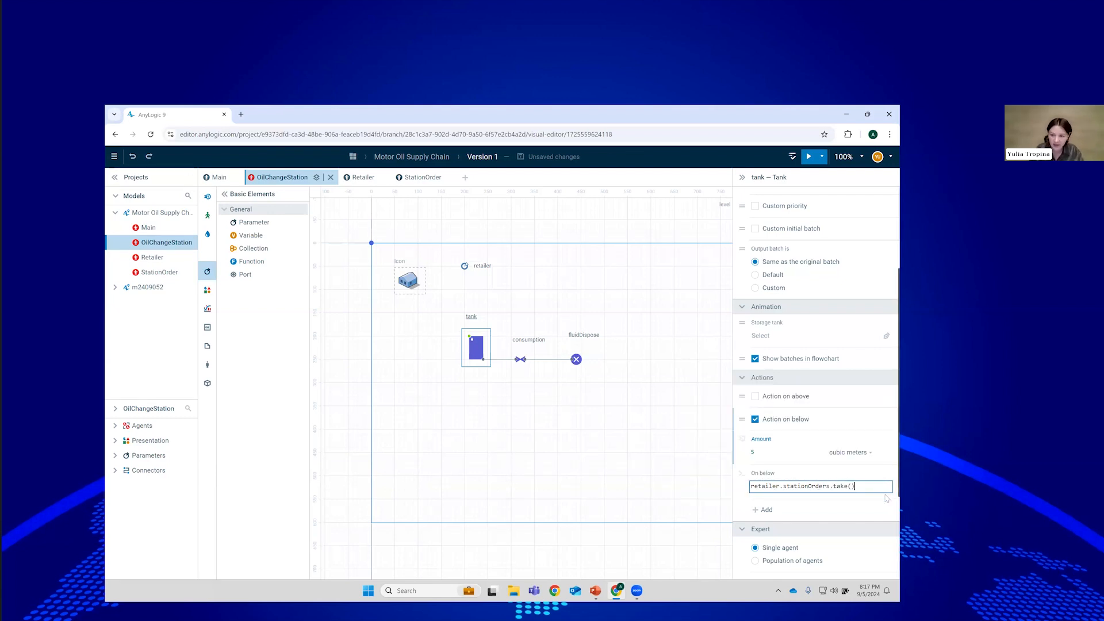
{"action": "type", "text": "new Sta"}
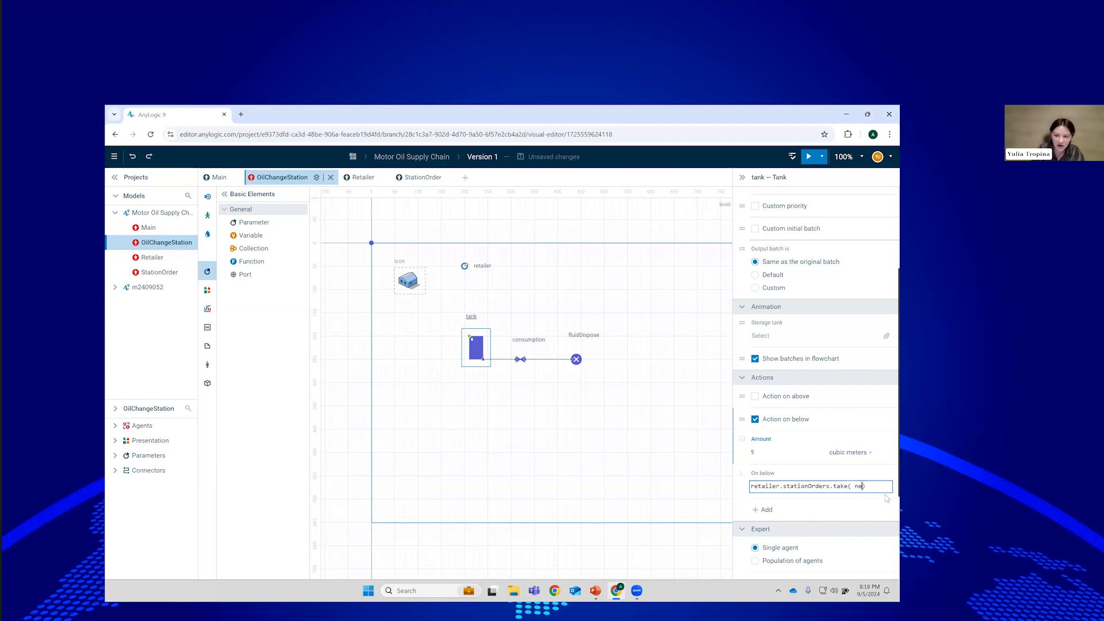
{"action": "type", "text": "t"}
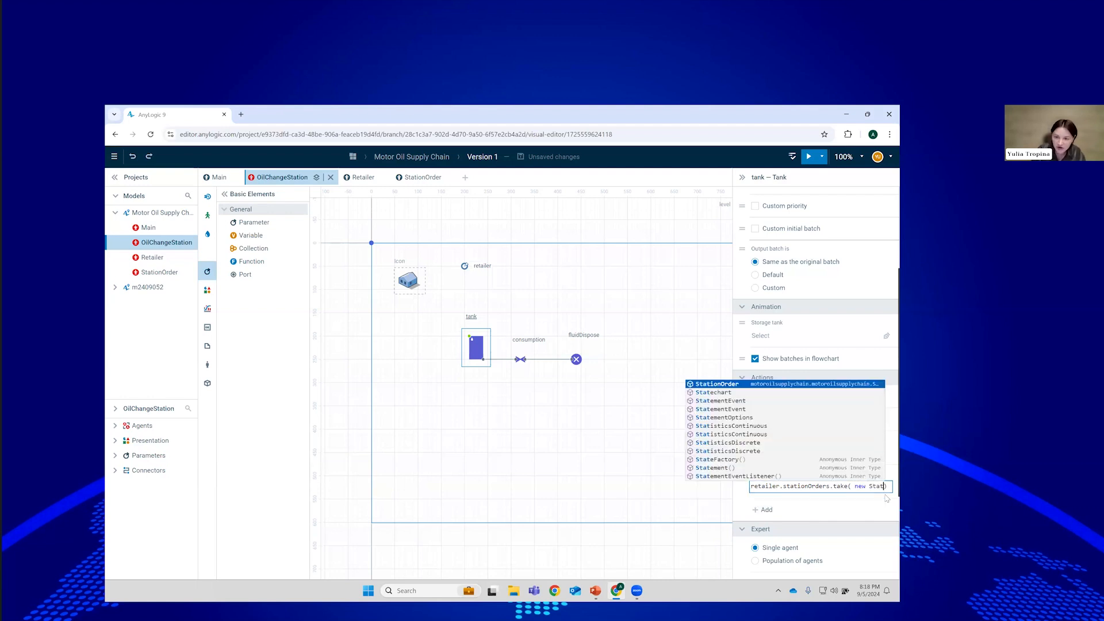
{"action": "key", "text": "Return"}
{"action": "left_click_drag", "start_coordinate": [734, 351], "coordinate": [644, 343]}
{"action": "left_click", "coordinate": [842, 486]}
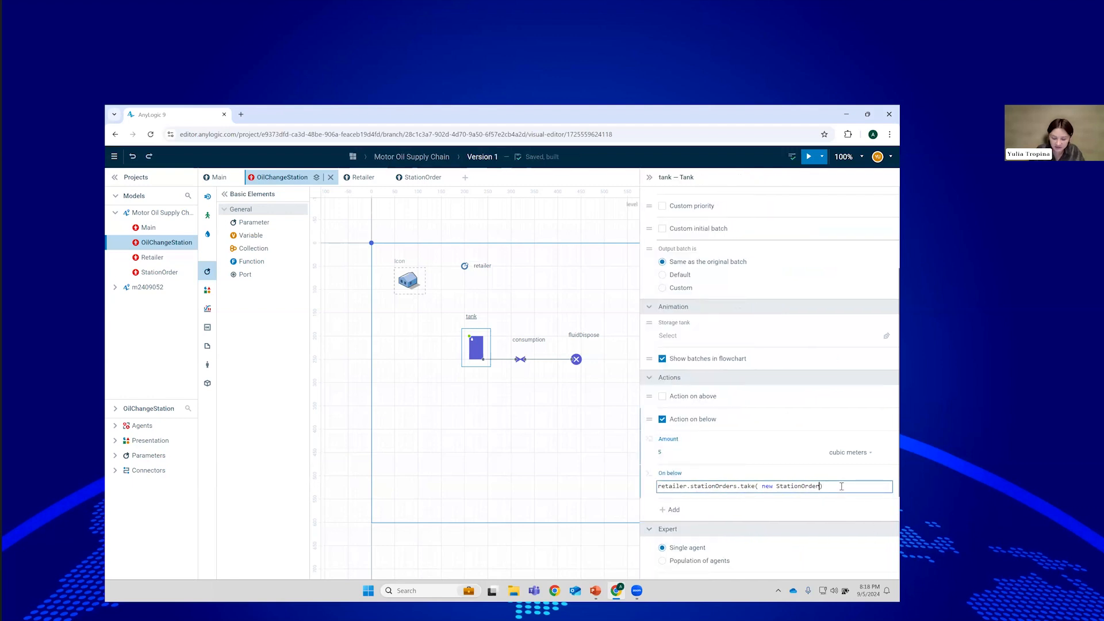
{"action": "type", "text": "()"}
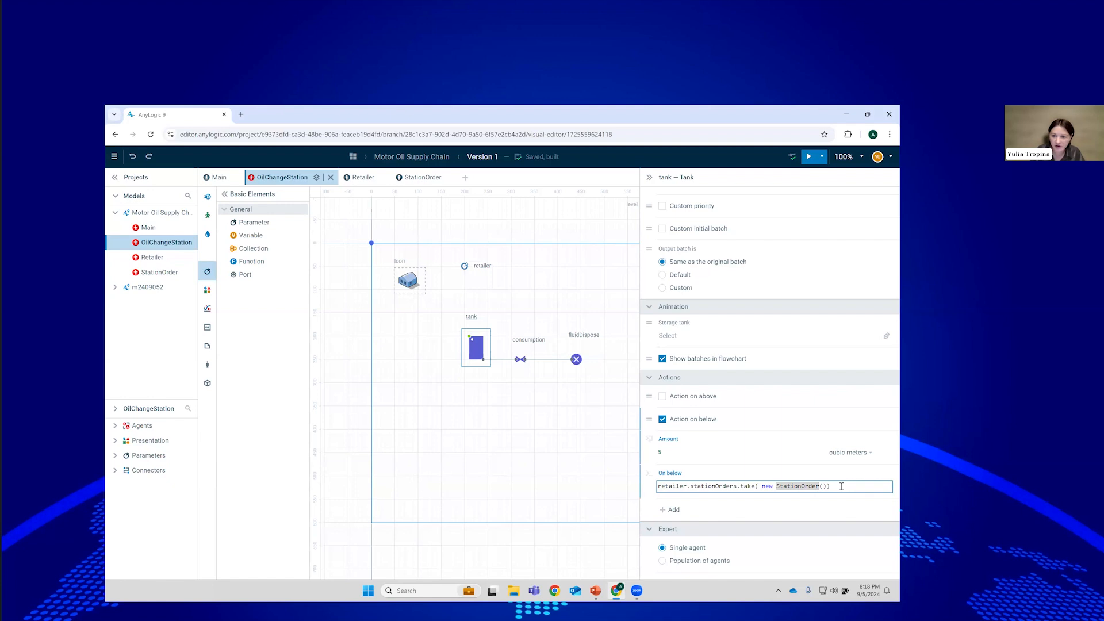
{"action": "key", "text": "Right"}
{"action": "type", "text": "this))"}
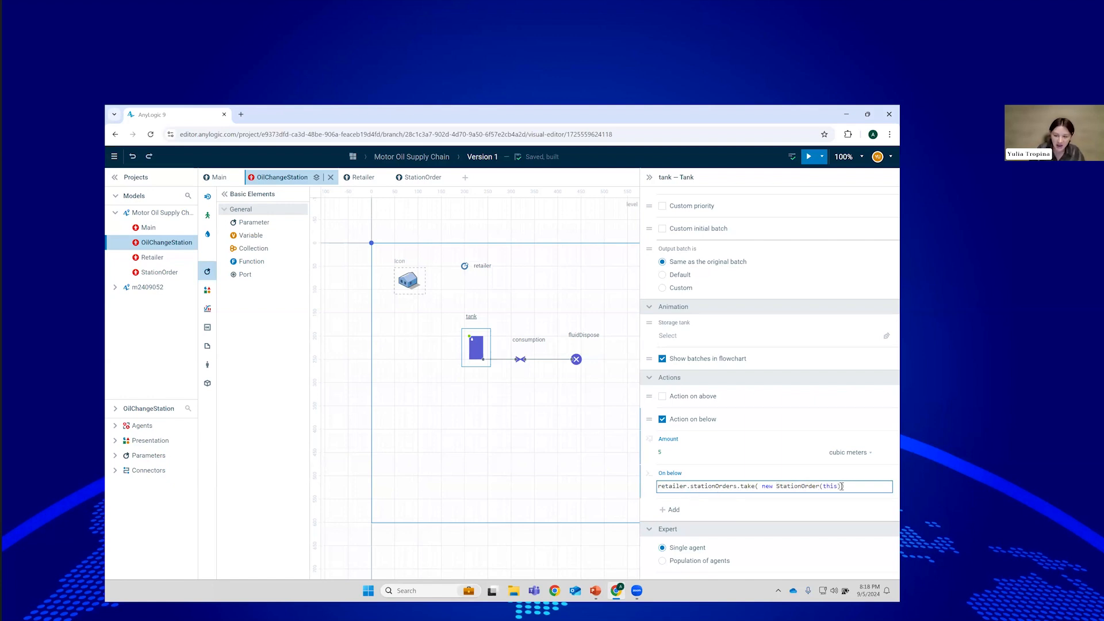
{"action": "type", "text": ";"}
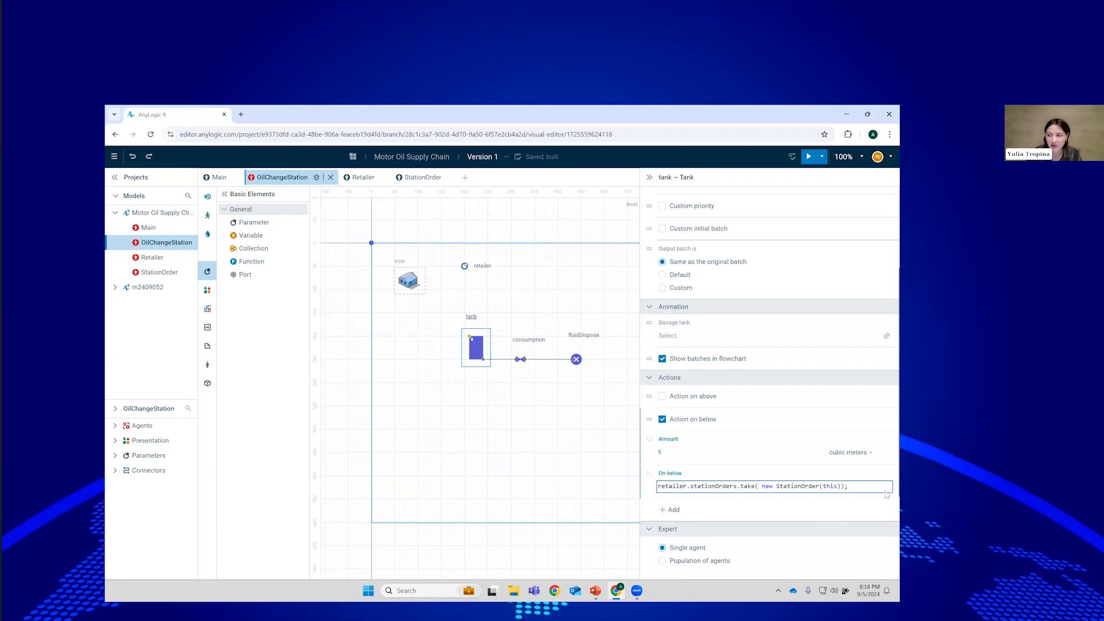
{"action": "left_click", "coordinate": [467, 436]}
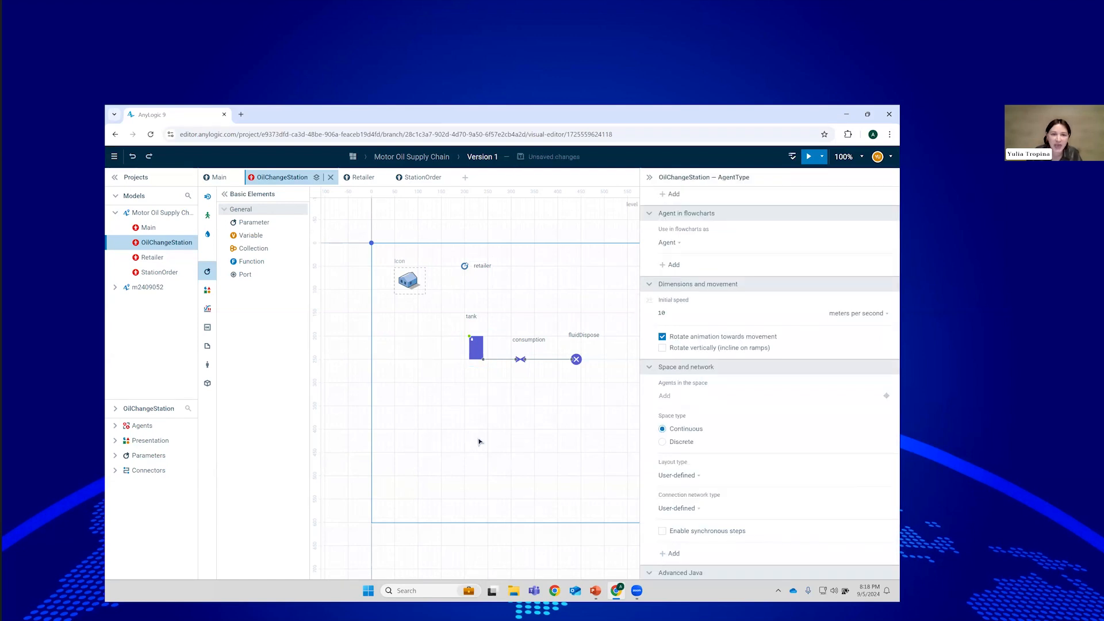
Drop an Enter block named delivery to the left of the tank in OilChangeStation.
{"action": "left_click", "coordinate": [208, 196]}
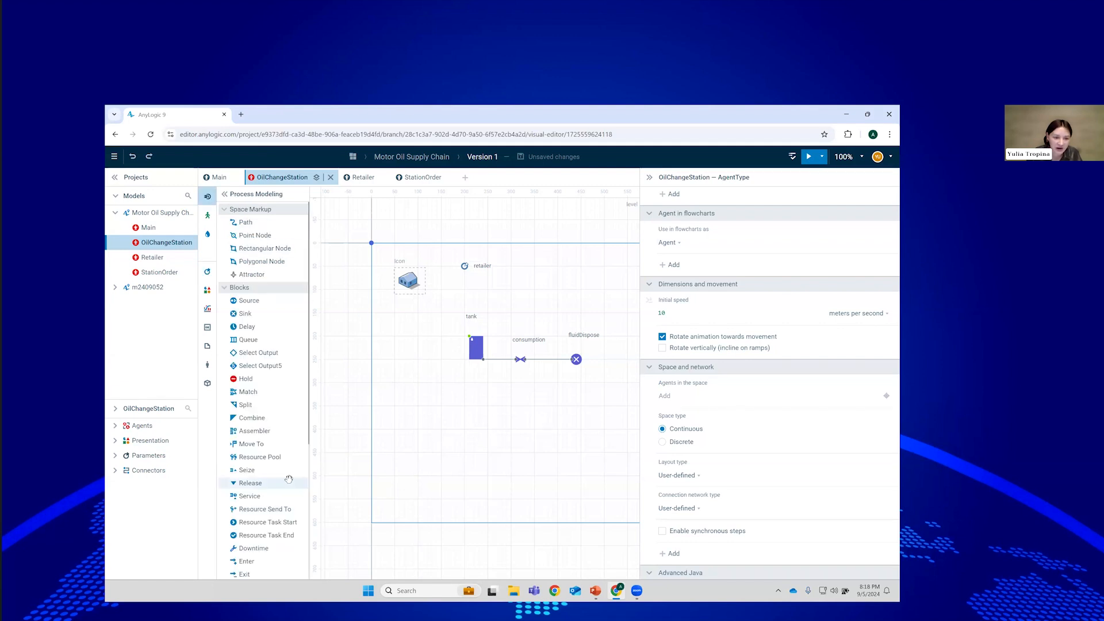
{"action": "scroll", "coordinate": [277, 494], "scroll_direction": "down", "scroll_amount": 3}
{"action": "left_click_drag", "start_coordinate": [244, 469], "coordinate": [389, 337]}
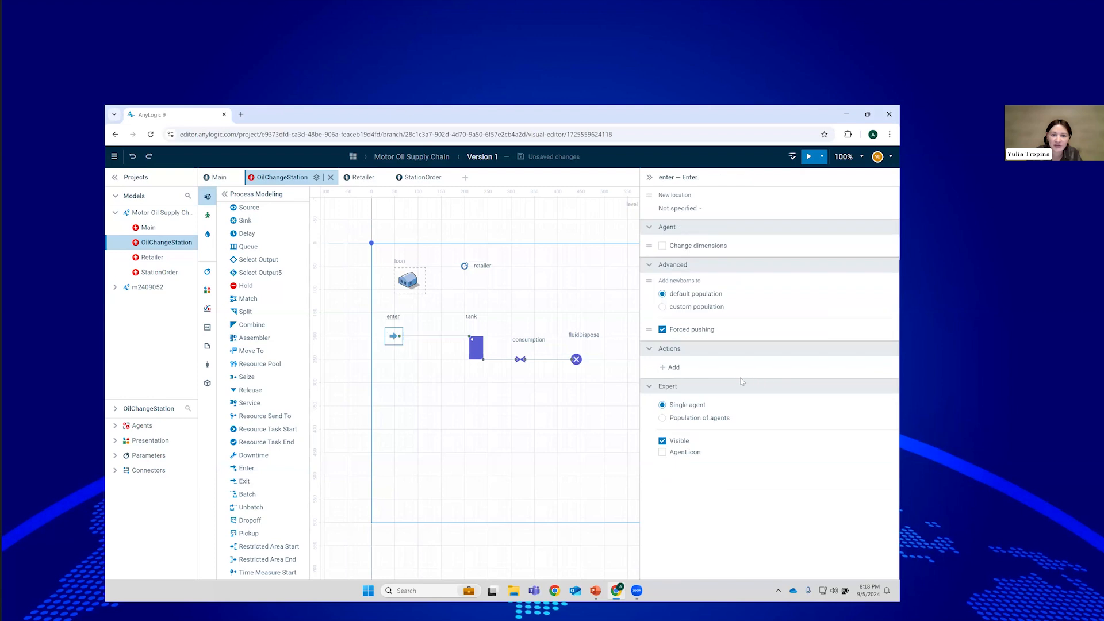
{"action": "scroll", "coordinate": [771, 207], "scroll_direction": "up", "scroll_amount": 2}
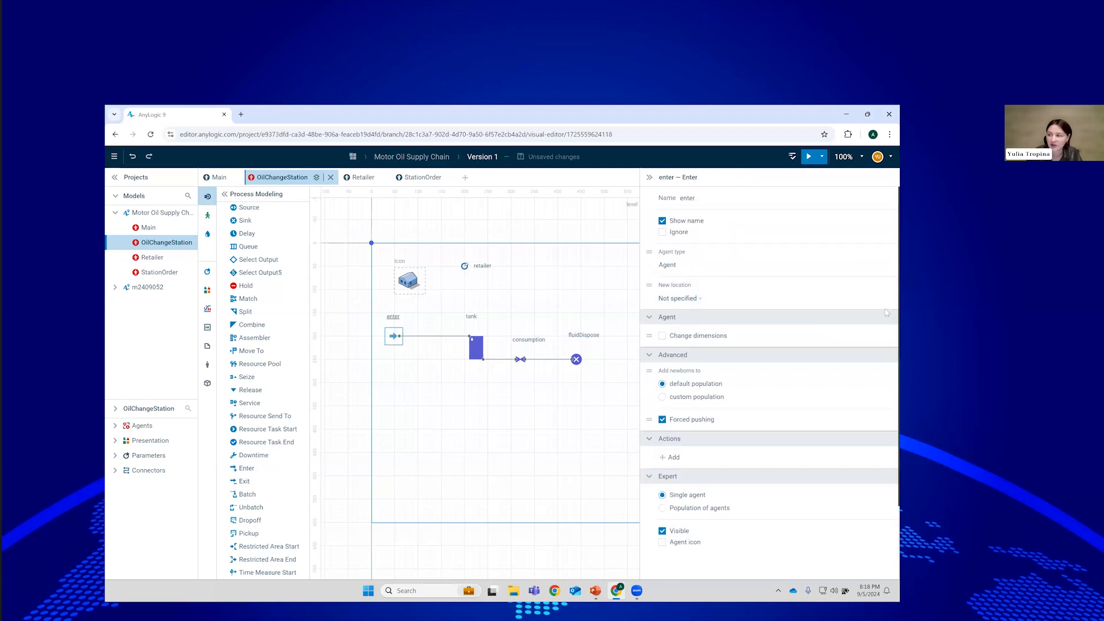
{"action": "double_click", "coordinate": [694, 198]}
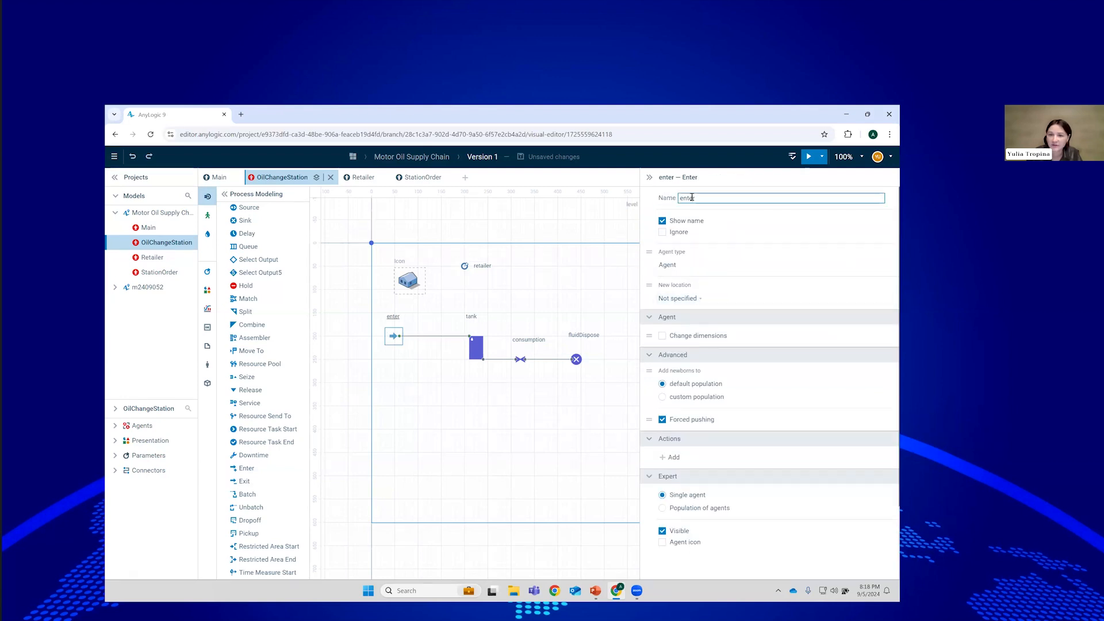
{"action": "type", "text": "delivery"}
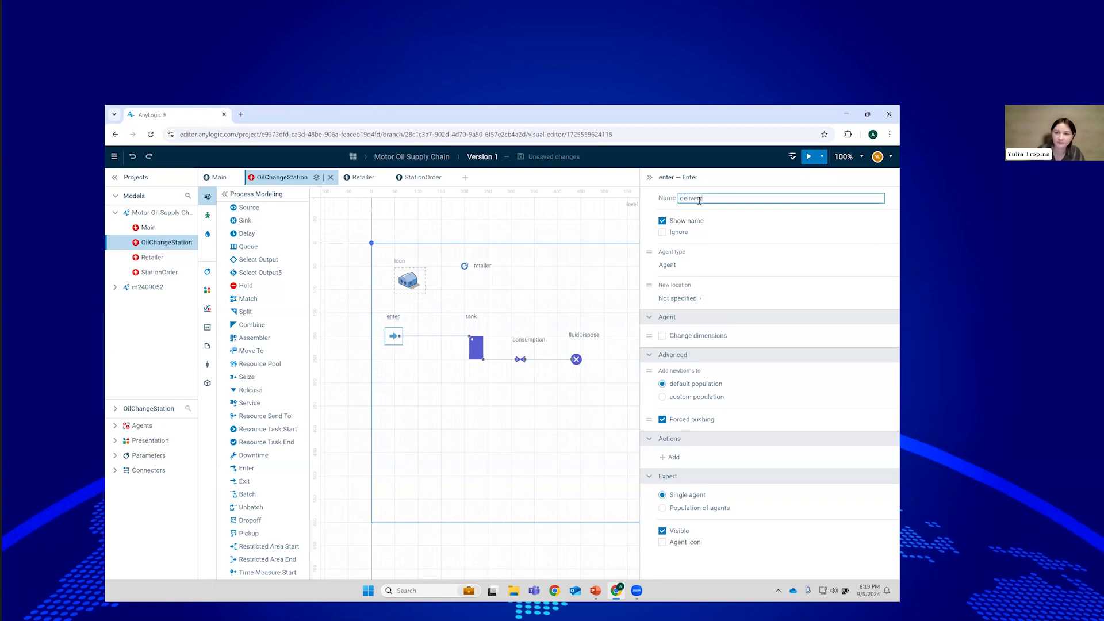
{"action": "left_click", "coordinate": [769, 226]}
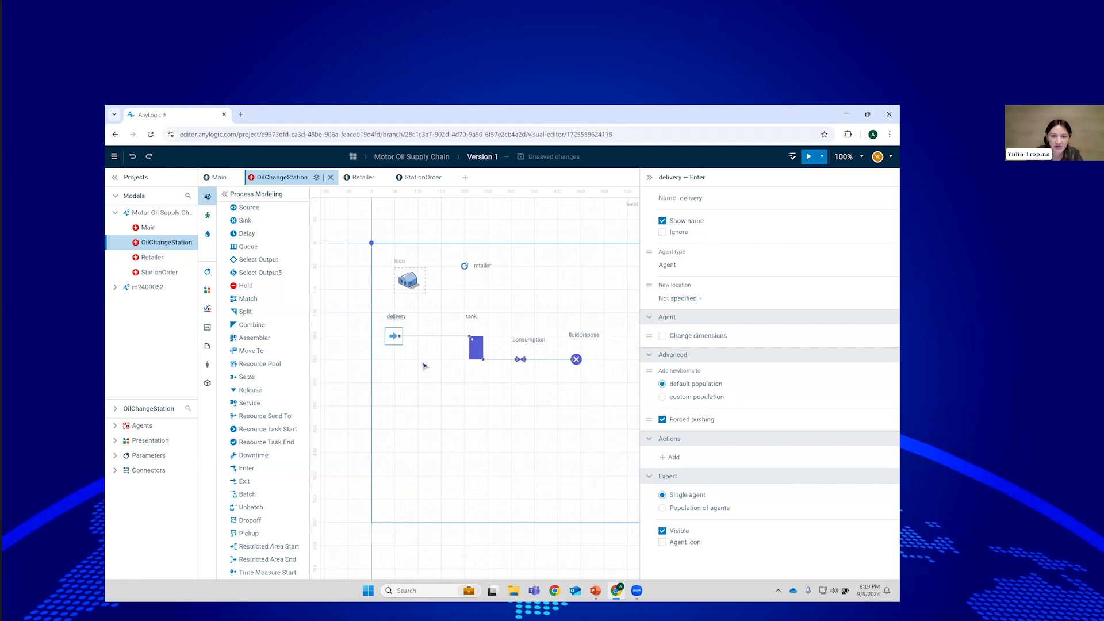
{"action": "left_click", "coordinate": [207, 234]}
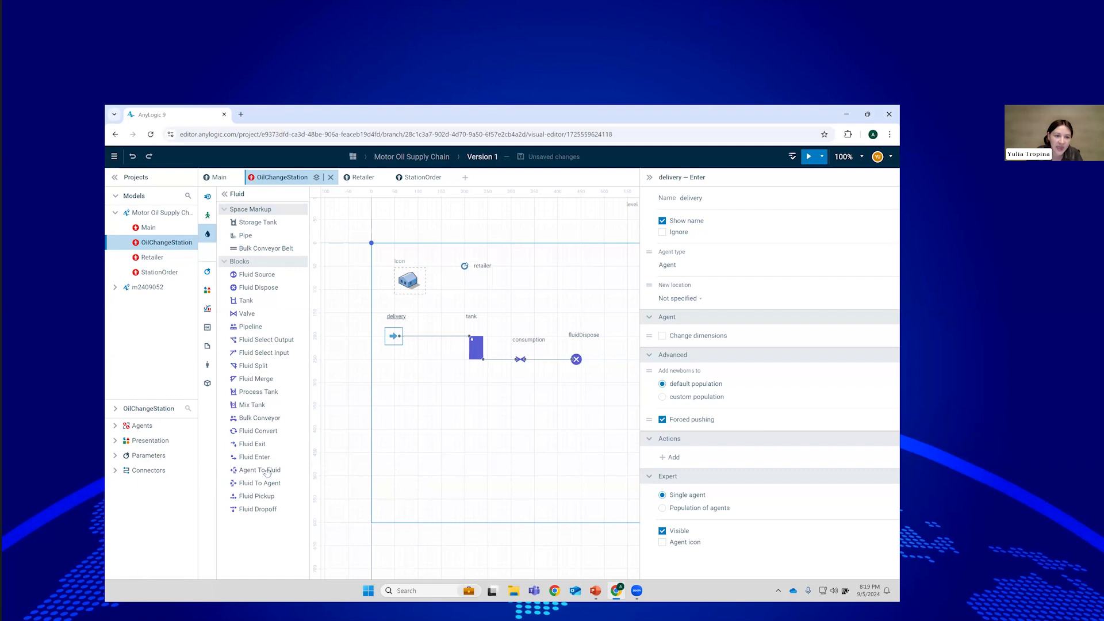
Insert an Agent To Fluid block named refill between delivery and tank, fluid 15, rate 10.
{"action": "left_click_drag", "start_coordinate": [259, 470], "coordinate": [436, 336]}
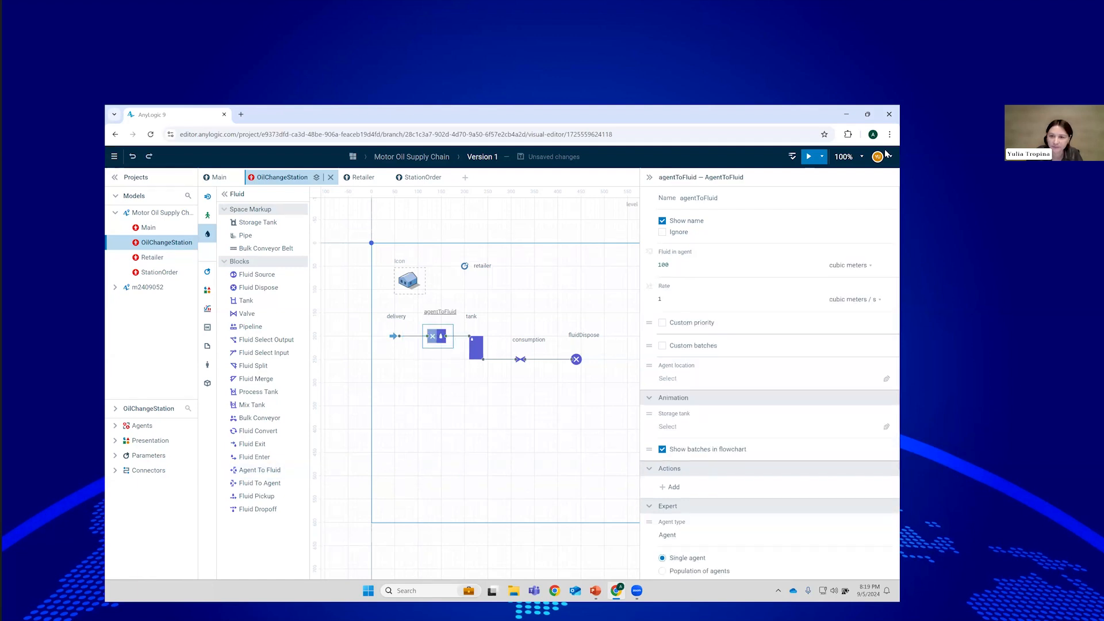
{"action": "left_click", "coordinate": [715, 196]}
{"action": "type", "text": "refill"}
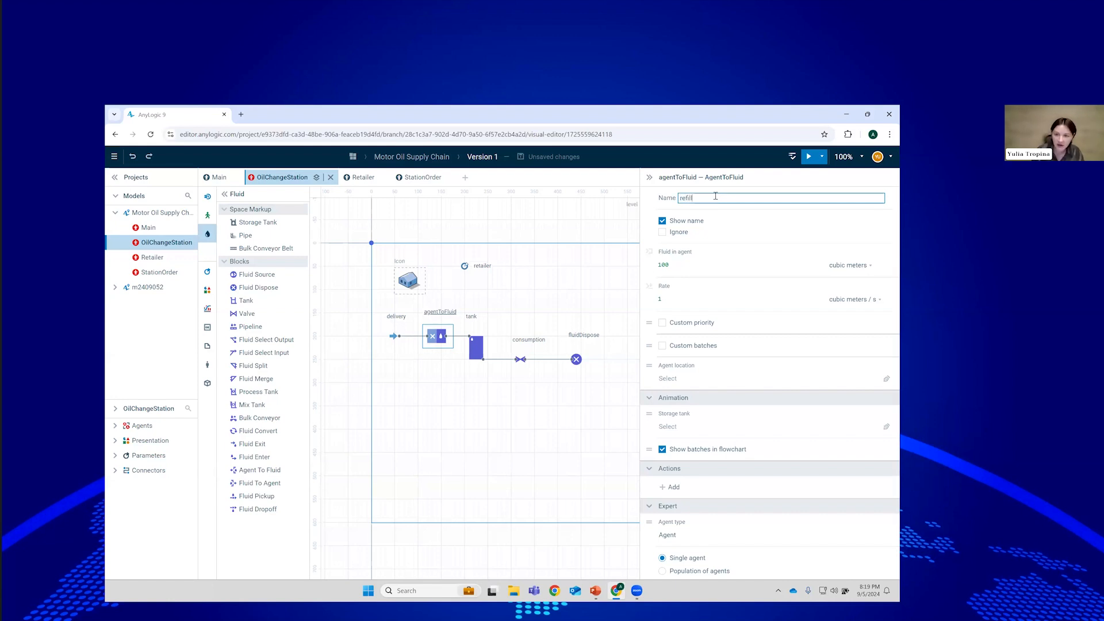
{"action": "left_click", "coordinate": [699, 263]}
{"action": "double_click", "coordinate": [699, 263]}
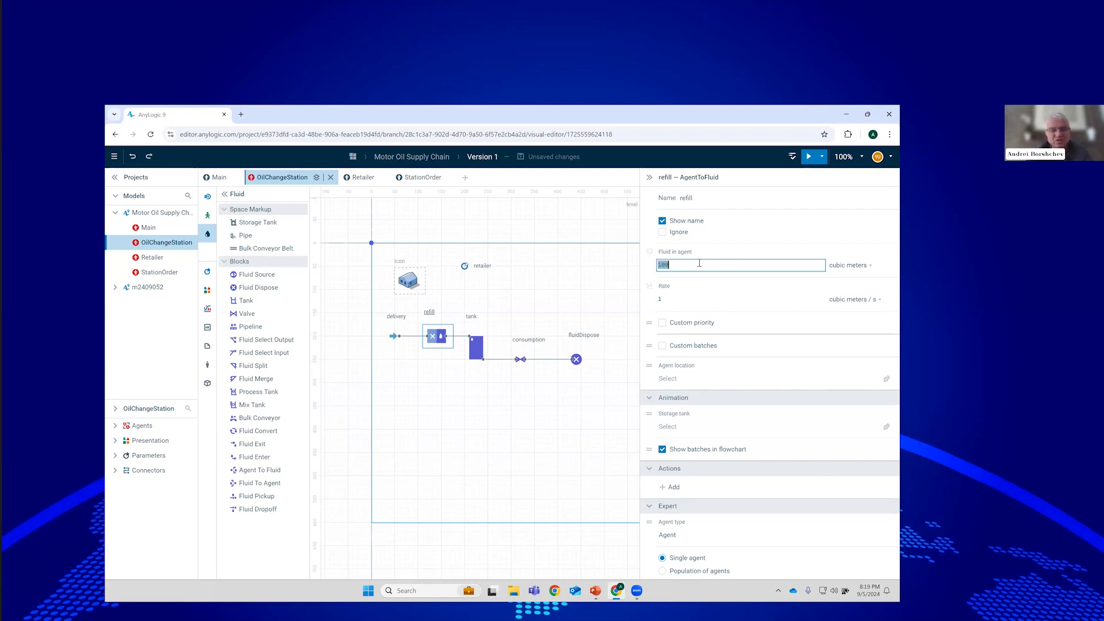
{"action": "type", "text": "15"}
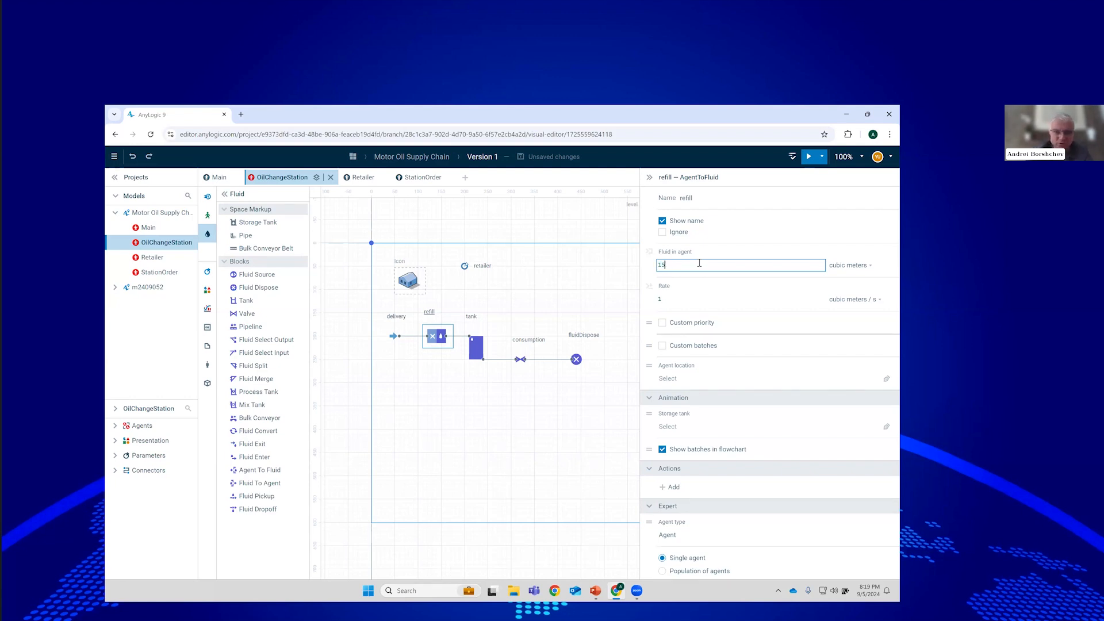
{"action": "left_click", "coordinate": [744, 301]}
{"action": "type", "text": "10"}
{"action": "key", "text": "Return"}
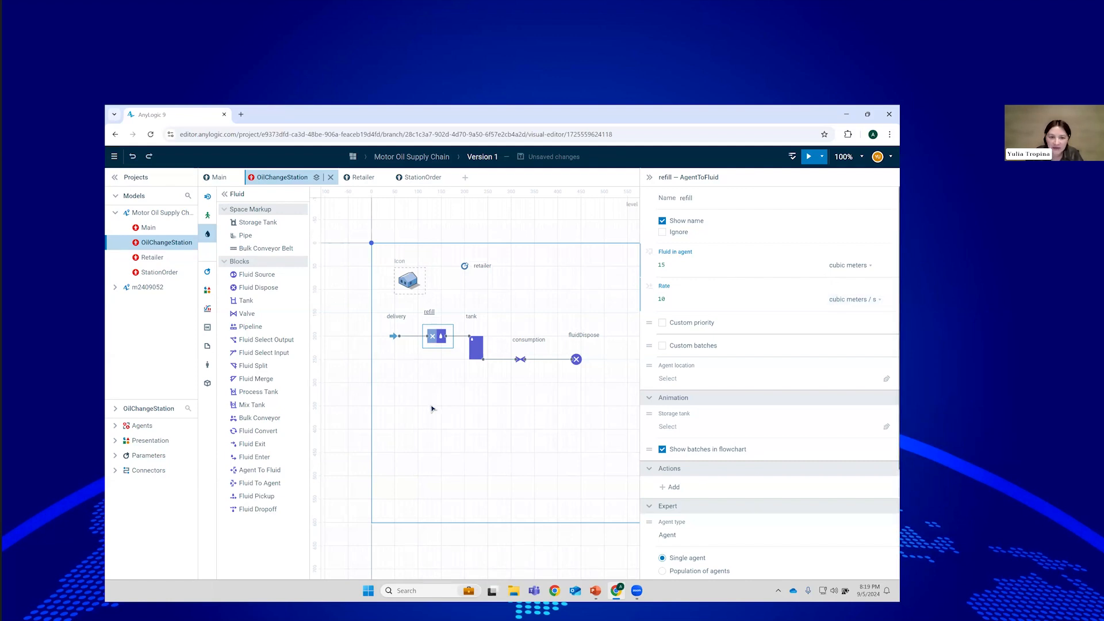
{"action": "left_click", "coordinate": [515, 236]}
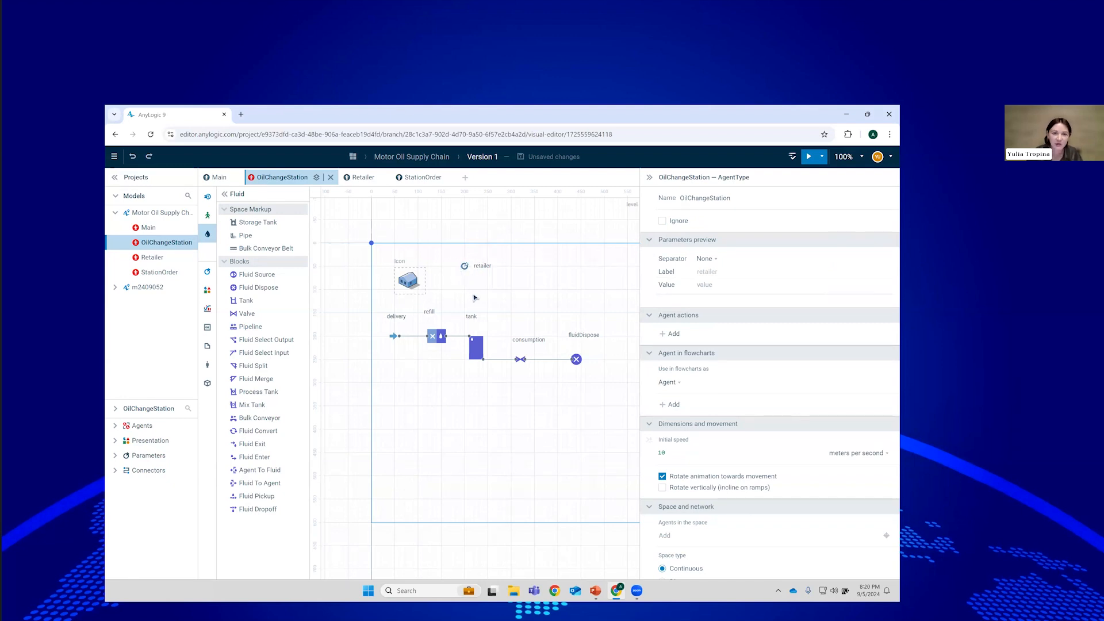
On Main, set the oilChangeStations population's retailer parameter to the value retailer.
{"action": "left_click", "coordinate": [217, 178]}
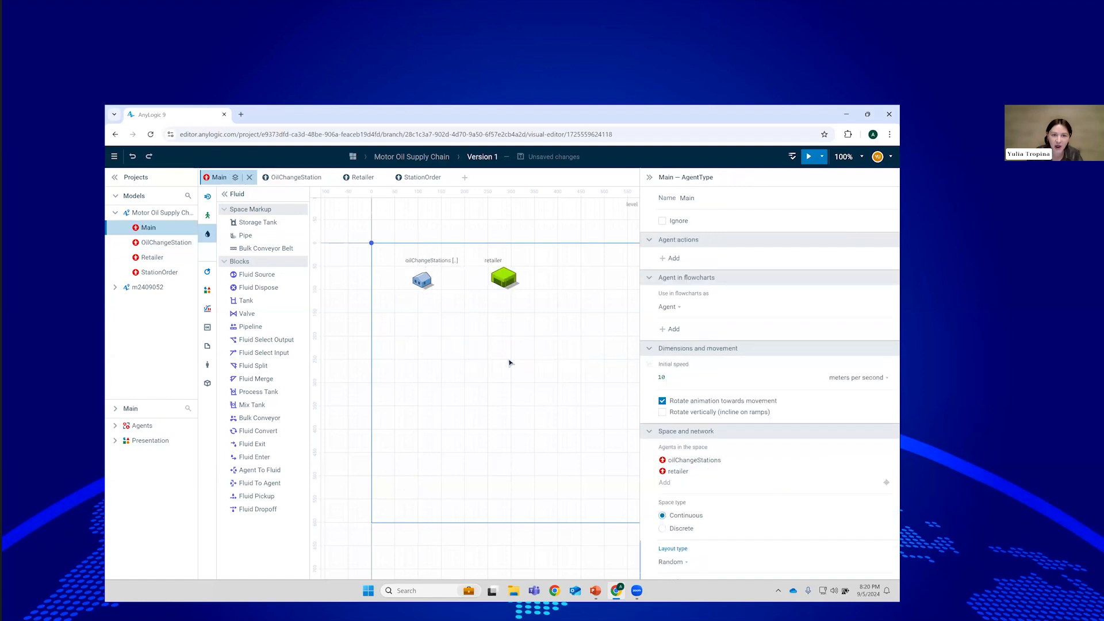
{"action": "left_click", "coordinate": [463, 291]}
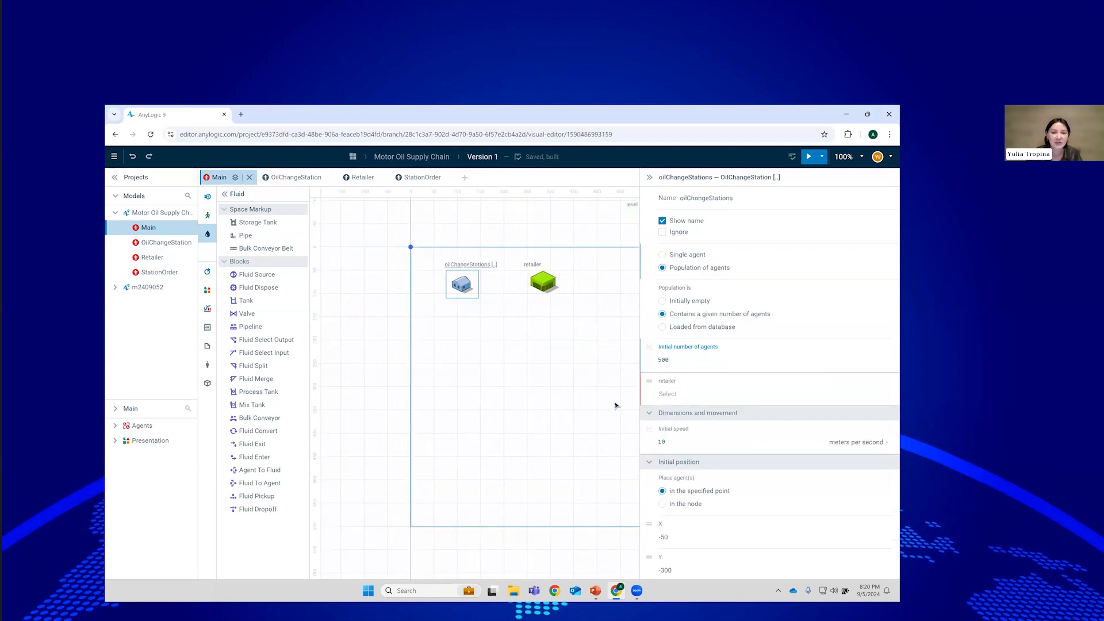
{"action": "left_click", "coordinate": [675, 394]}
{"action": "left_click", "coordinate": [717, 396]}
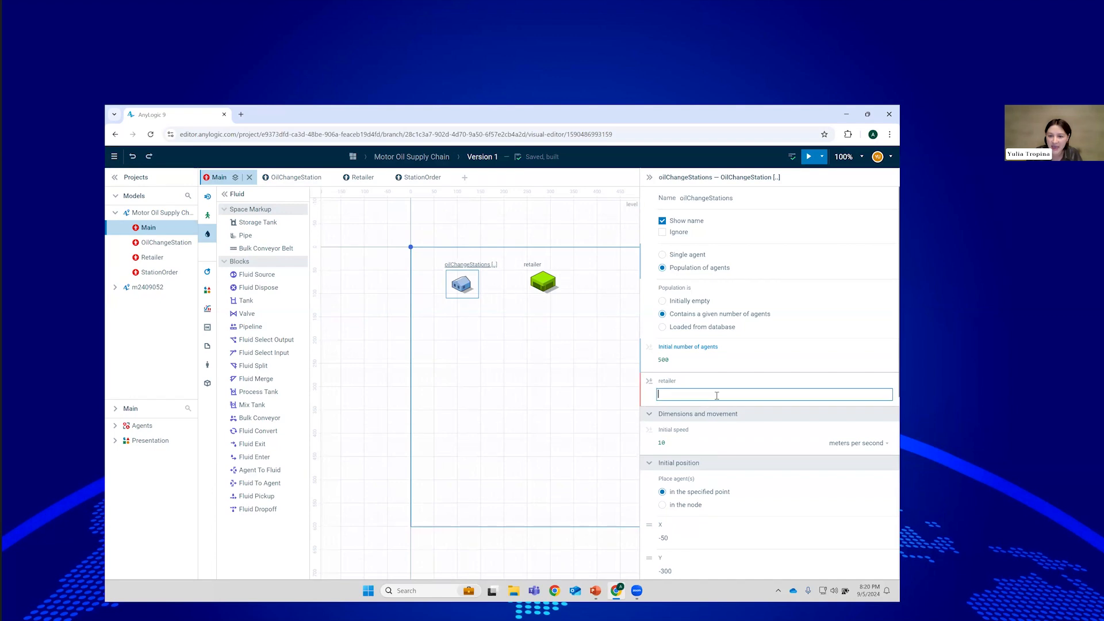
{"action": "type", "text": "reta"}
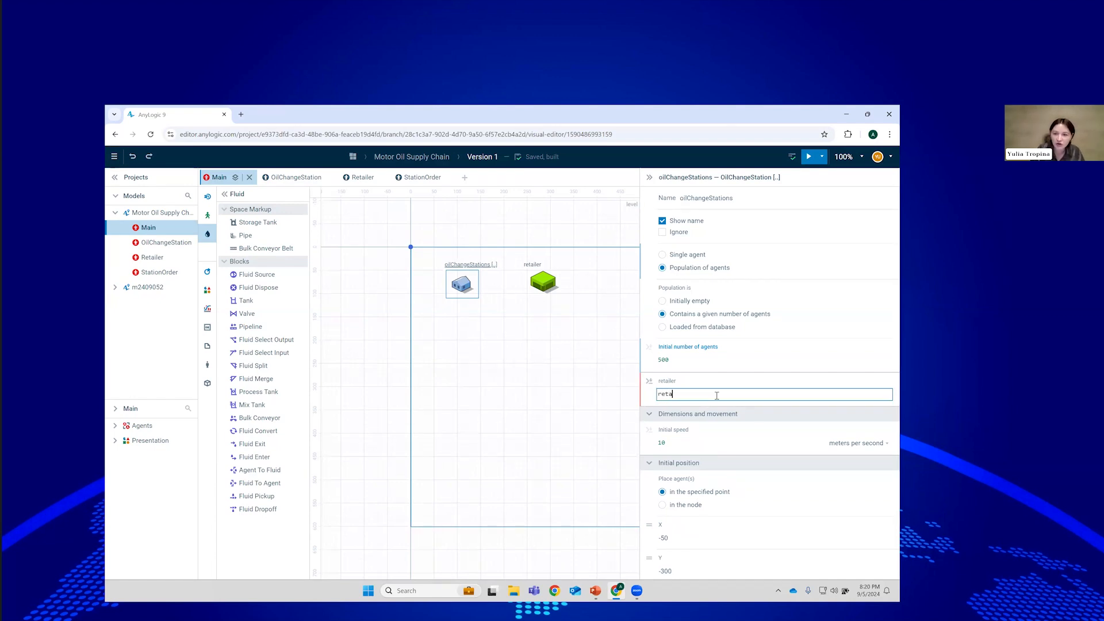
{"action": "key", "text": "Return"}
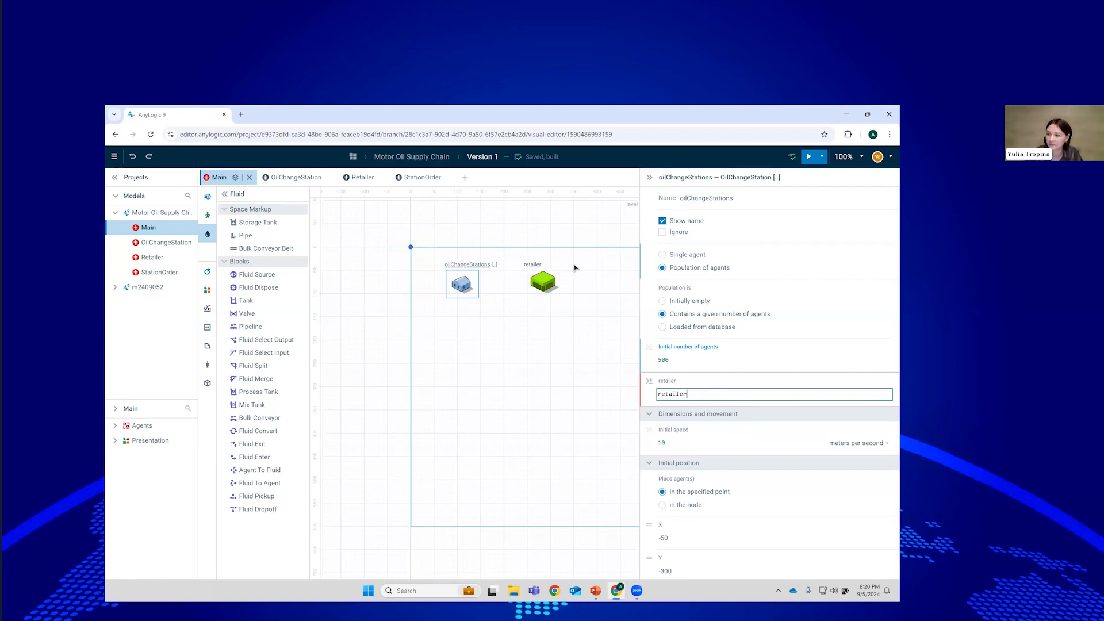
Commit the parameter edit and open the Retailer agent type's diagram.
{"action": "left_click", "coordinate": [589, 395]}
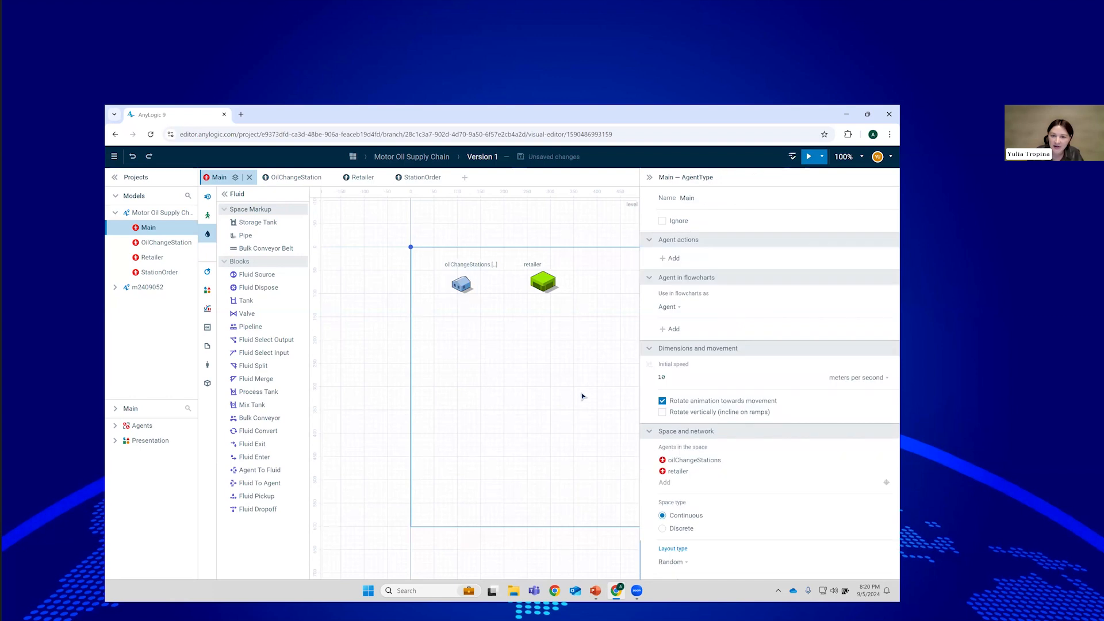
{"action": "left_click_drag", "start_coordinate": [574, 397], "coordinate": [542, 397]}
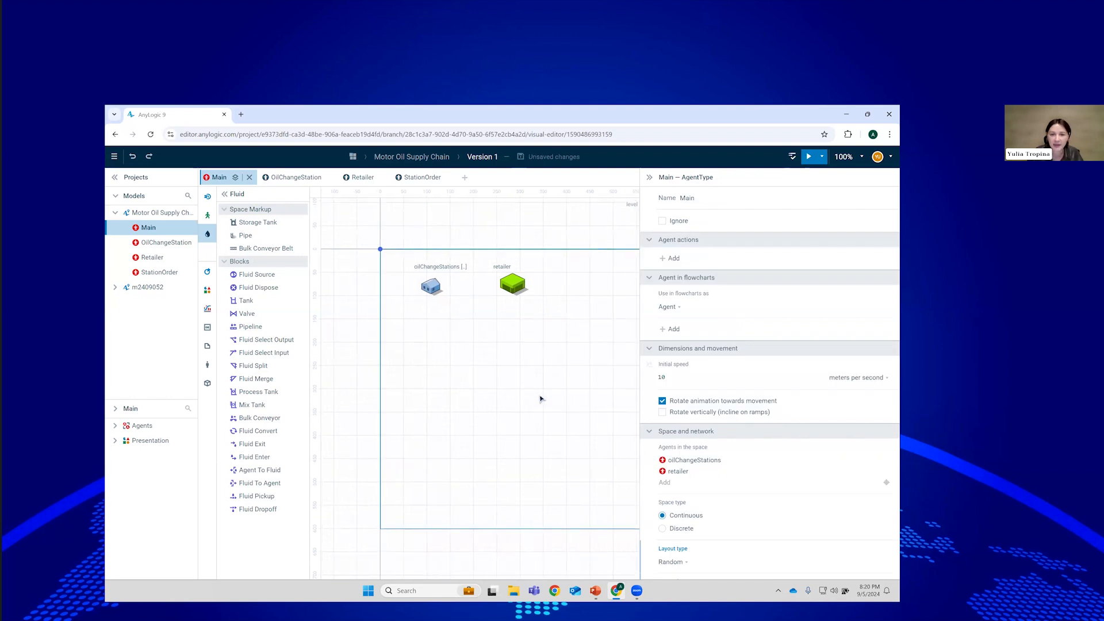
{"action": "left_click", "coordinate": [361, 179]}
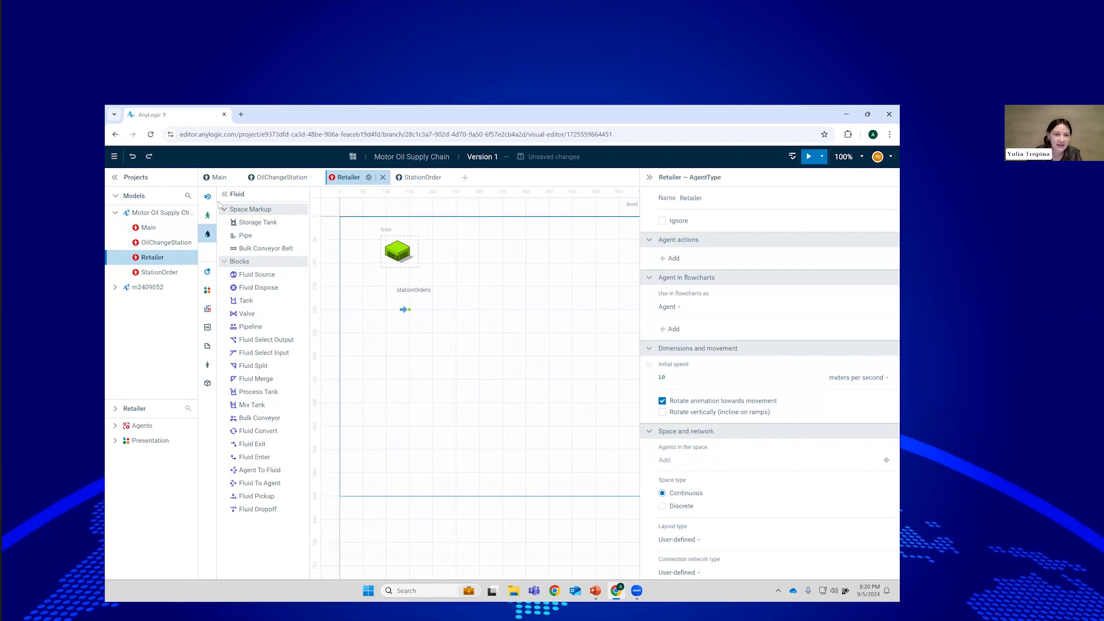
Place a Queue after stationOrders, name it backlog, and enable Maximum capacity.
{"action": "left_click", "coordinate": [208, 196]}
{"action": "left_click_drag", "start_coordinate": [249, 339], "coordinate": [452, 304]}
{"action": "left_click", "coordinate": [700, 198]}
{"action": "type", "text": "backlog"}
{"action": "left_click", "coordinate": [662, 289]}
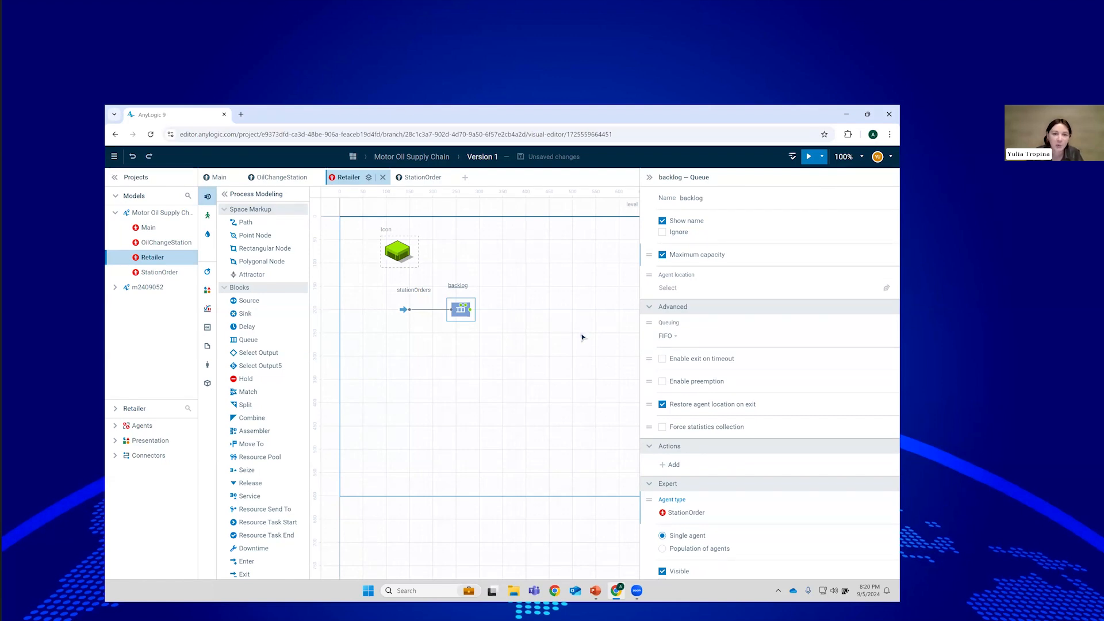
{"action": "left_click", "coordinate": [207, 271]}
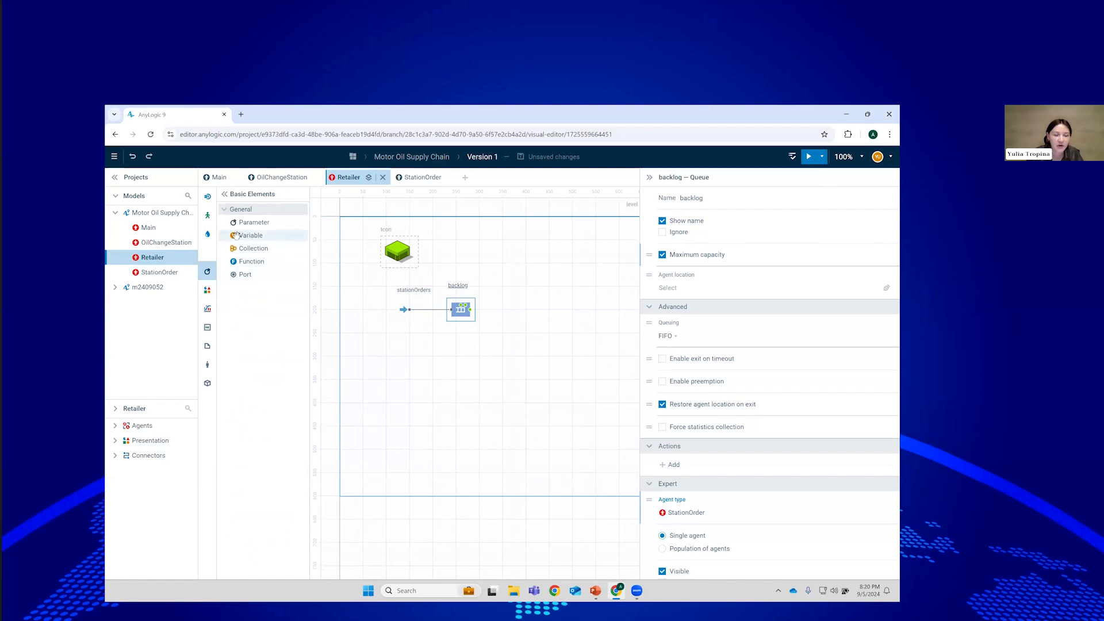
Add a Variable named stock to the Retailer diagram, type int, initial value 500.
{"action": "left_click_drag", "start_coordinate": [236, 235], "coordinate": [503, 239]}
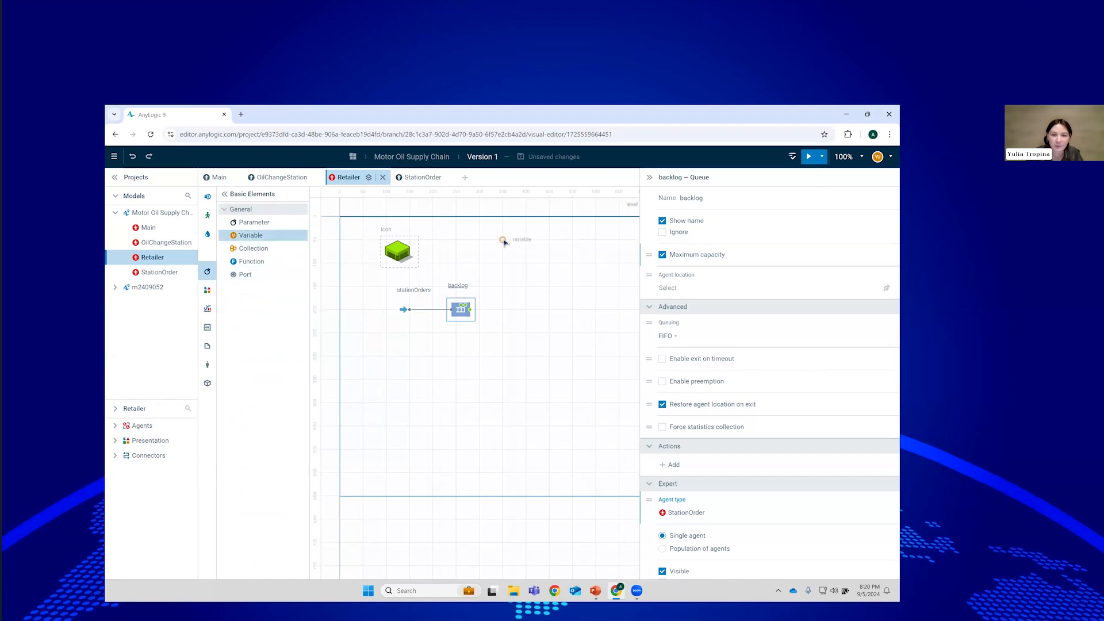
{"action": "left_click", "coordinate": [702, 199]}
{"action": "type", "text": "stock"}
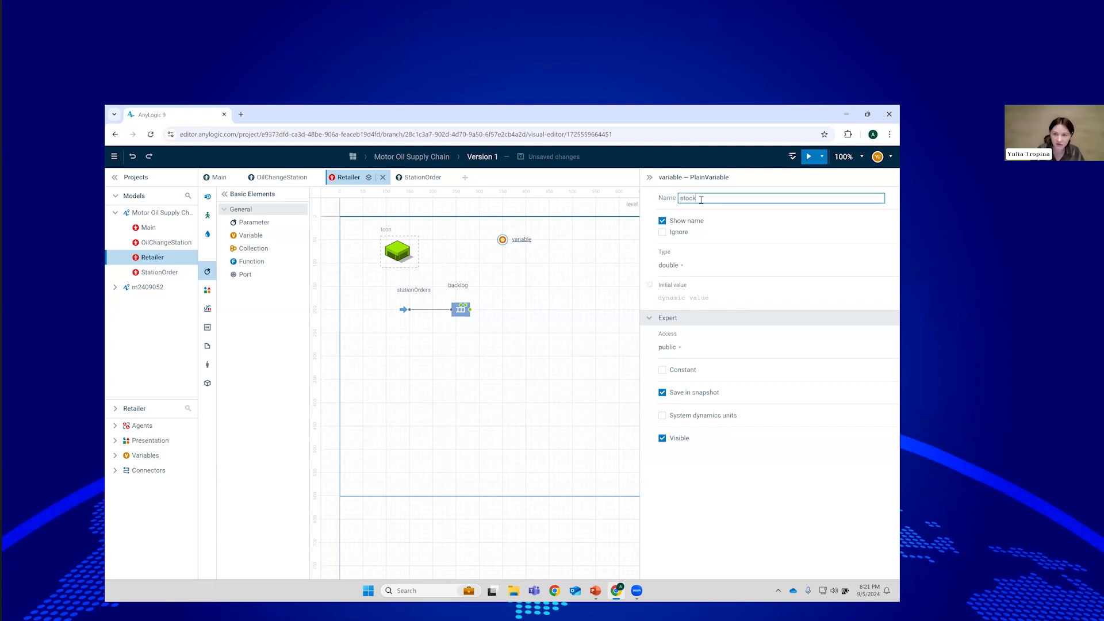
{"action": "left_click", "coordinate": [683, 268]}
{"action": "left_click", "coordinate": [677, 279]}
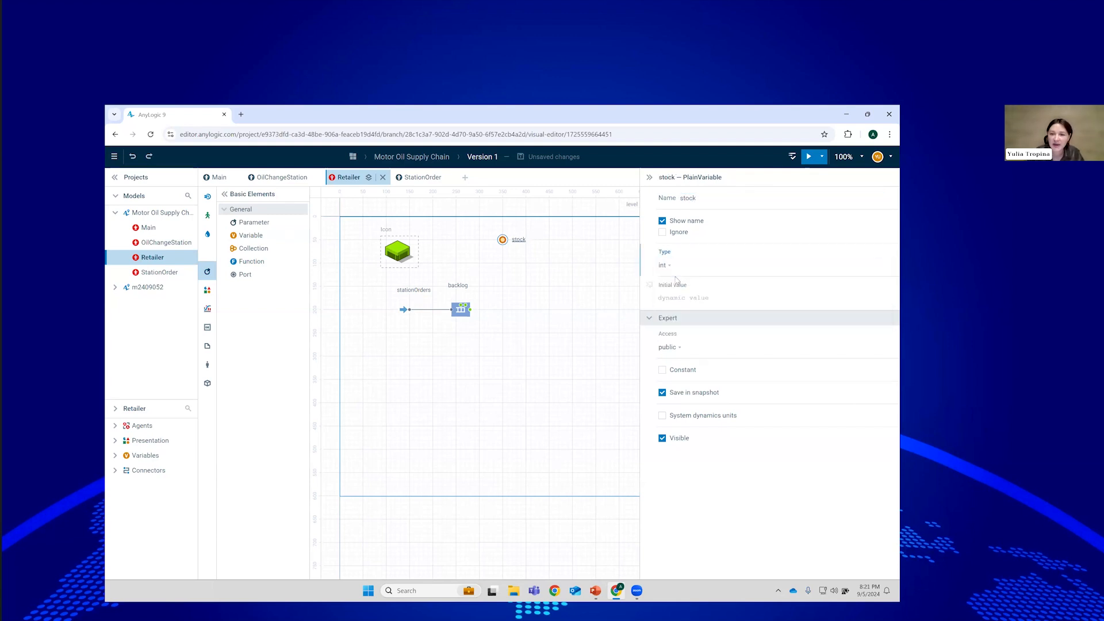
{"action": "left_click", "coordinate": [745, 299]}
{"action": "left_click", "coordinate": [746, 299]}
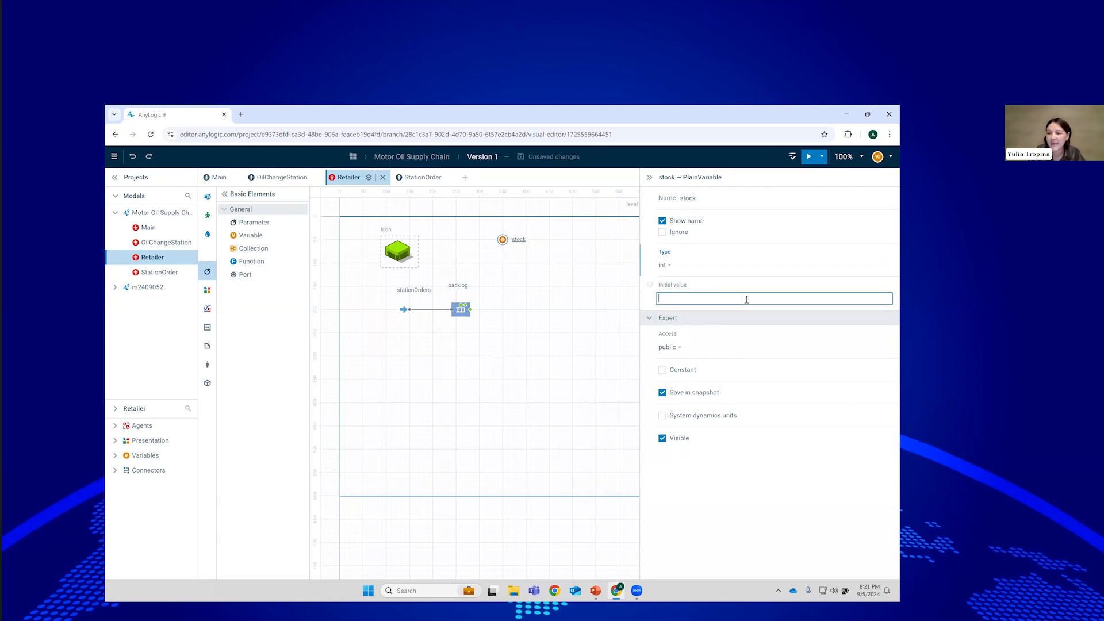
{"action": "type", "text": "500"}
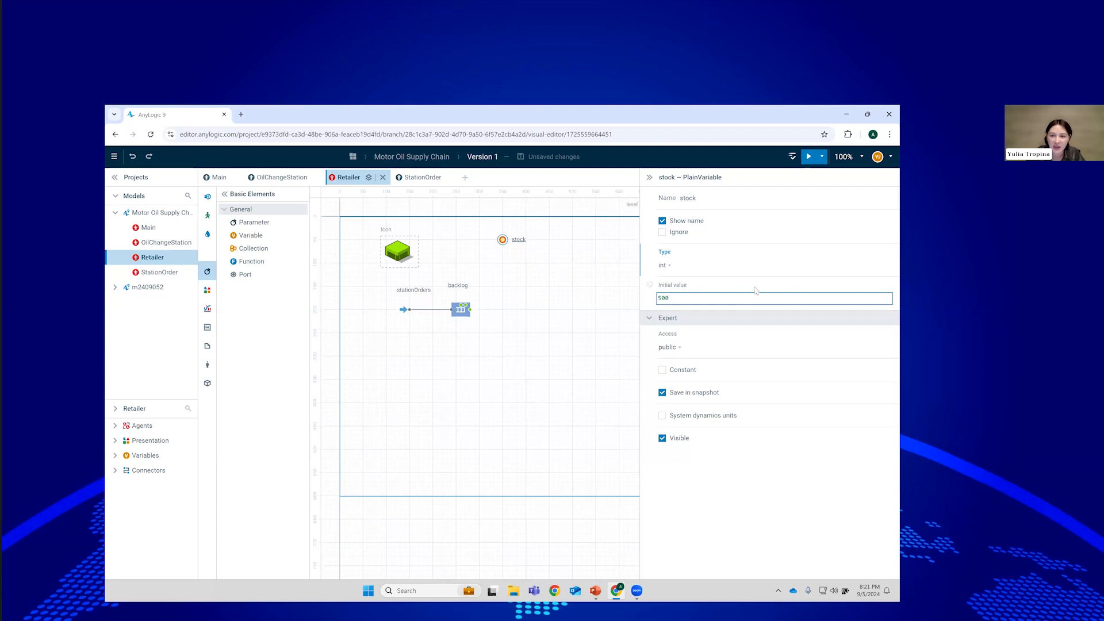
{"action": "key", "text": "Return"}
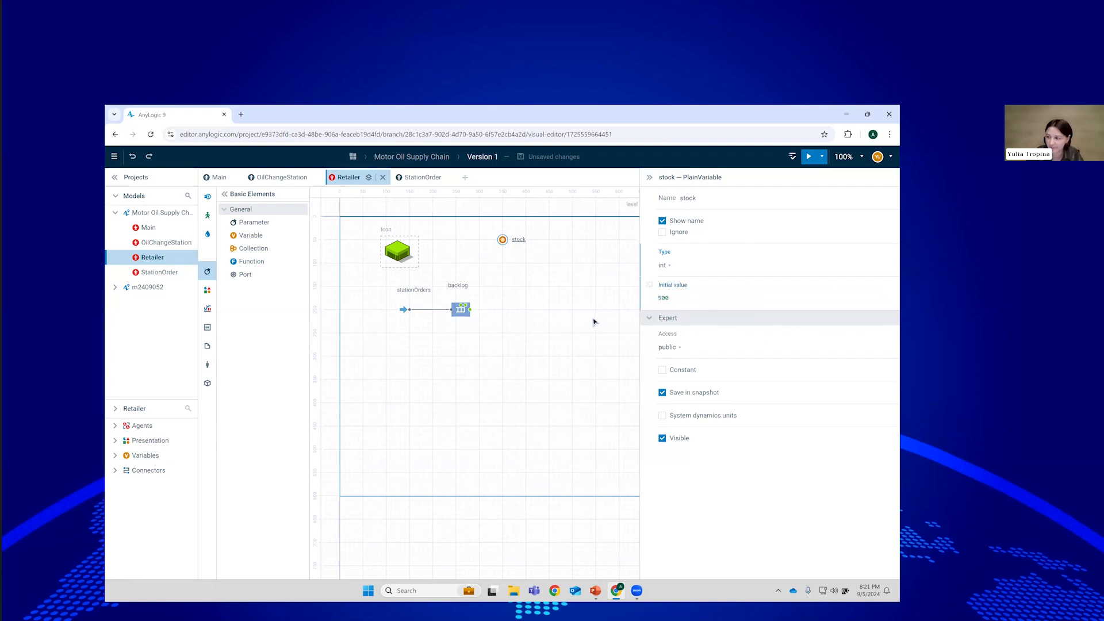
{"action": "left_click_drag", "start_coordinate": [579, 407], "coordinate": [526, 410]}
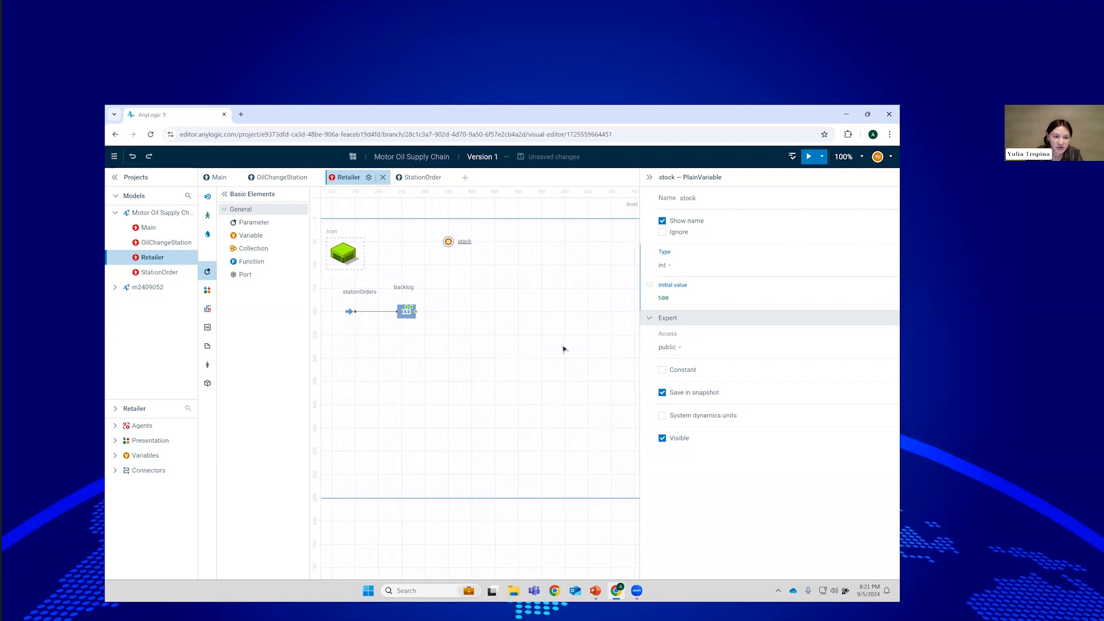
Place a Hold block named ship after backlog, in Conditional mode blocking while stock <= 0.
{"action": "left_click", "coordinate": [207, 197]}
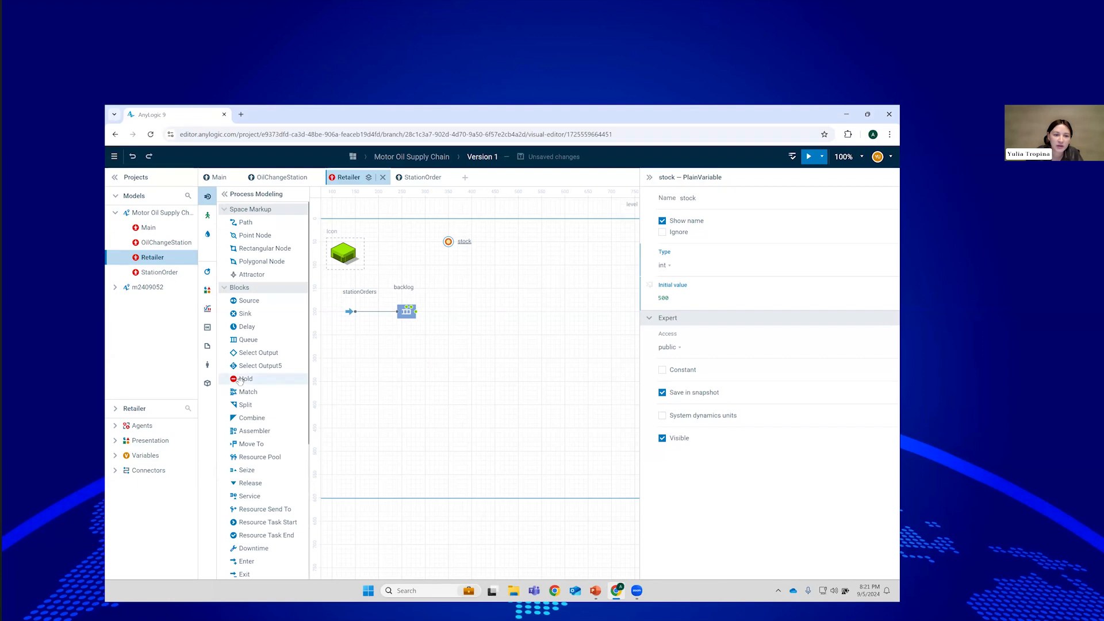
{"action": "left_click_drag", "start_coordinate": [241, 381], "coordinate": [449, 311]}
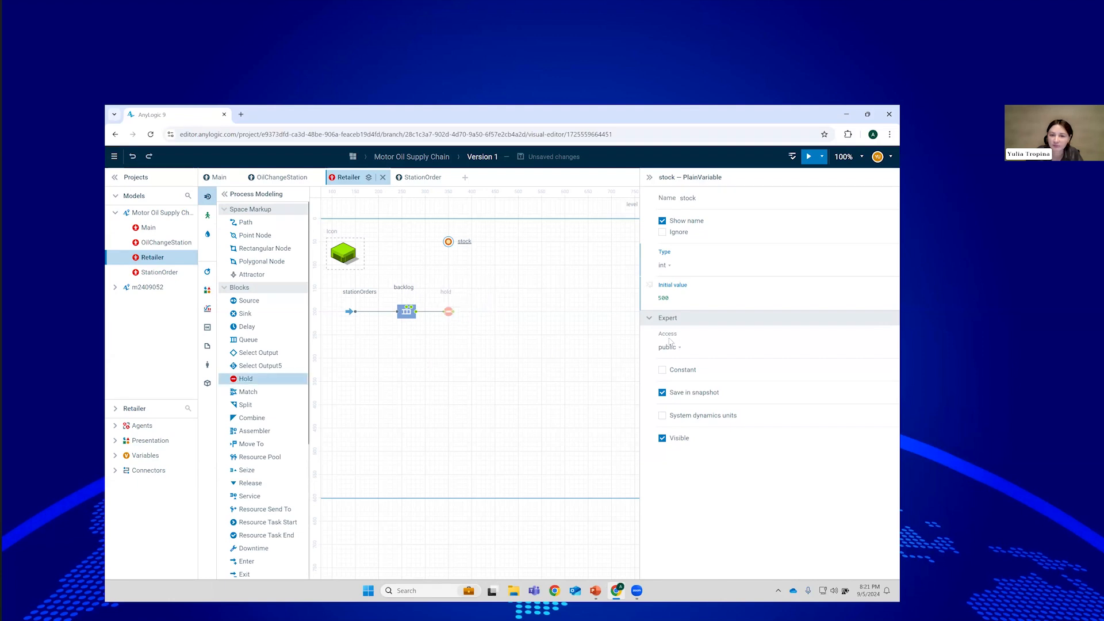
{"action": "double_click", "coordinate": [686, 199]}
{"action": "type", "text": "st"}
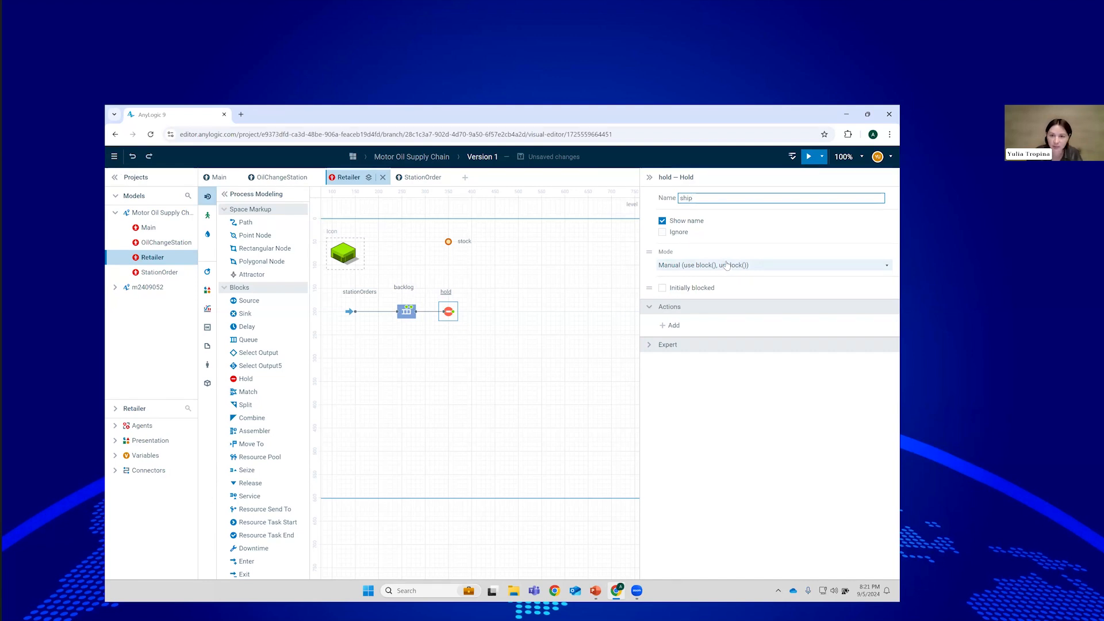
{"action": "left_click", "coordinate": [727, 265]}
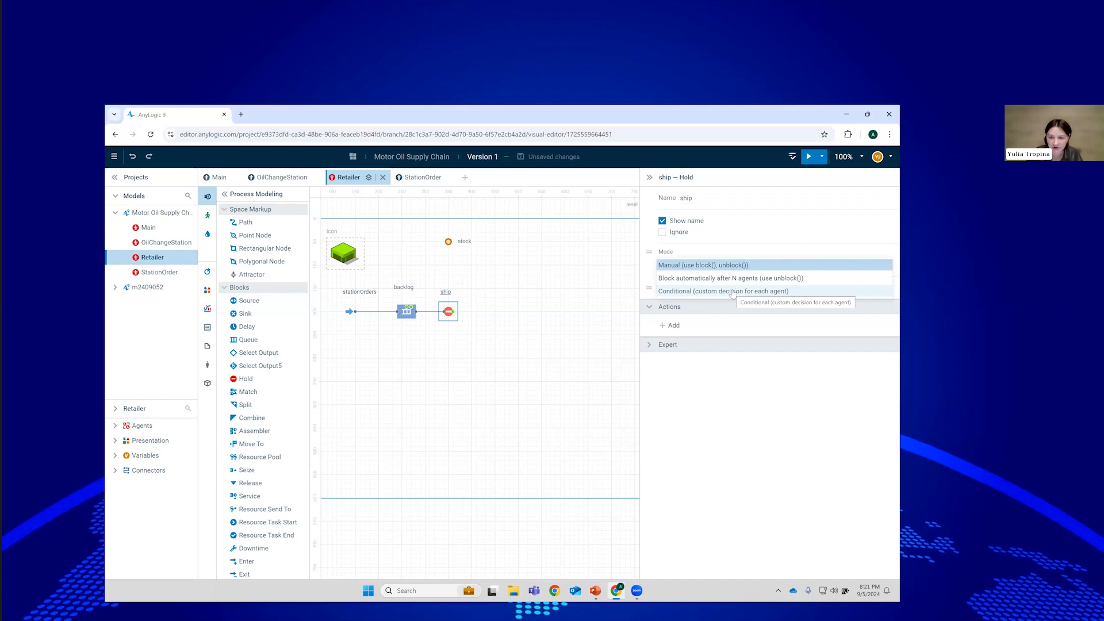
{"action": "left_click", "coordinate": [732, 292]}
{"action": "left_click", "coordinate": [704, 299]}
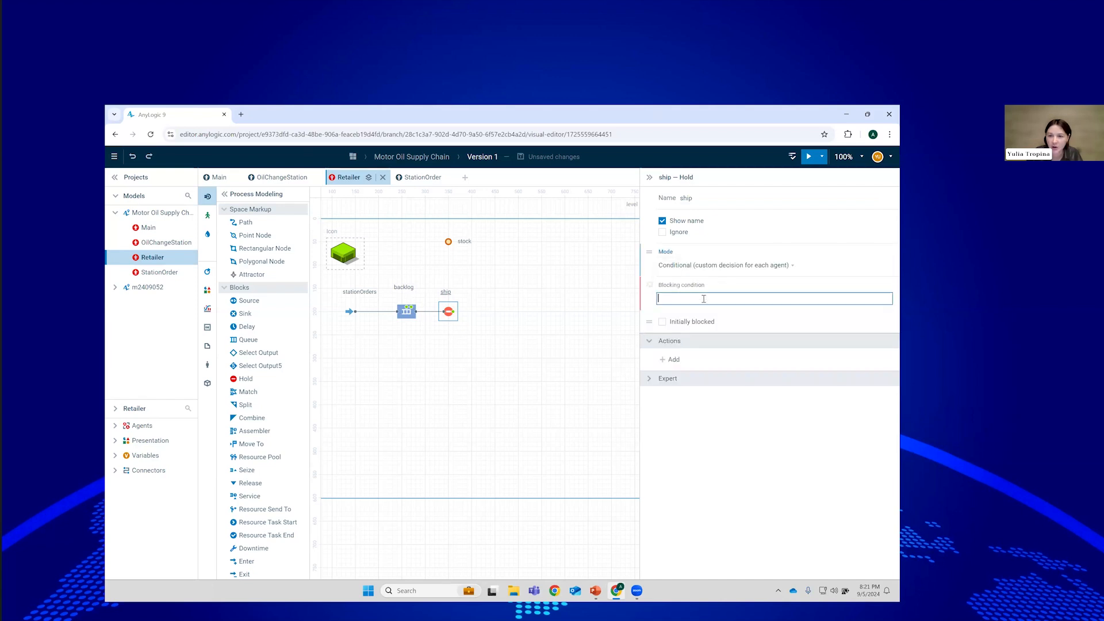
{"action": "type", "text": "stock <= 0"}
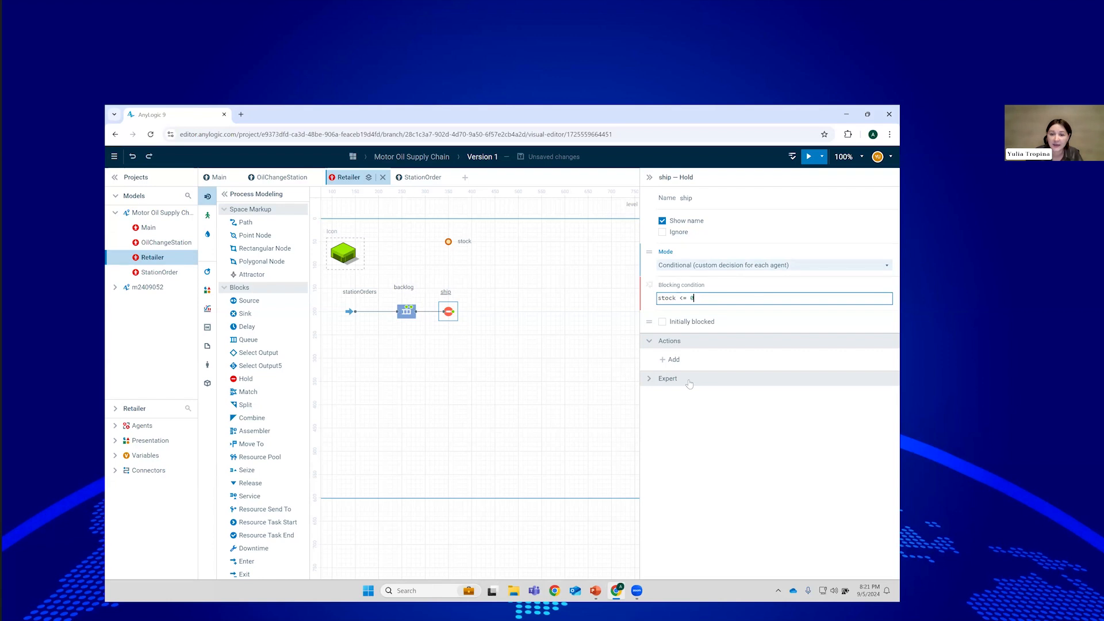
{"action": "left_click", "coordinate": [680, 361]}
{"action": "left_click", "coordinate": [673, 359]}
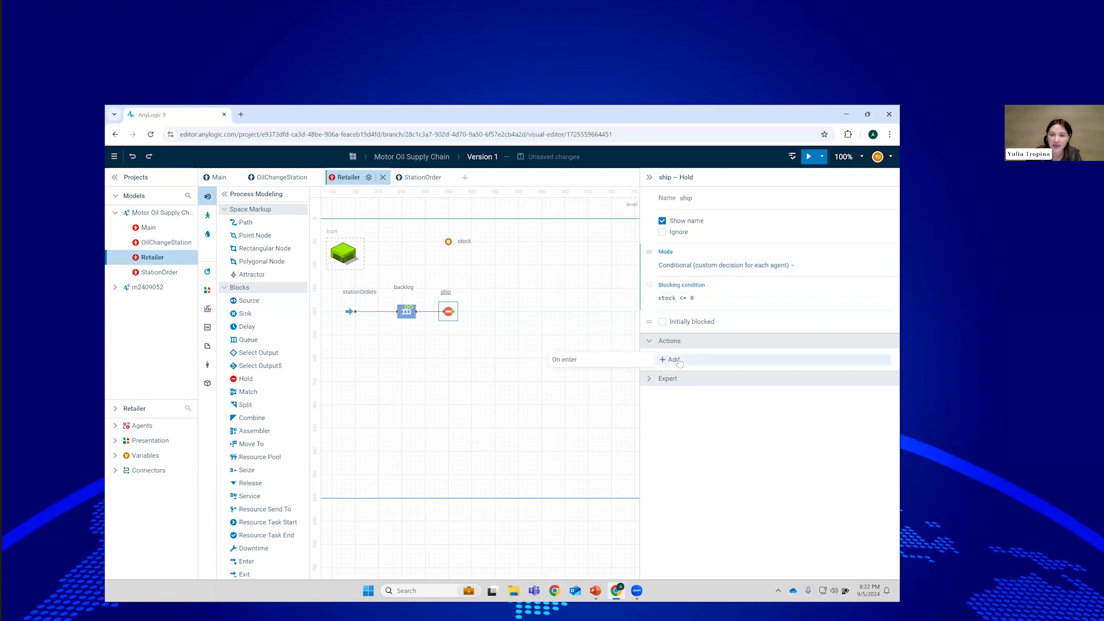
Write ship's On enter code agent.station.delivery.take( new Agent());.
{"action": "left_click", "coordinate": [587, 361]}
{"action": "left_click", "coordinate": [721, 371]}
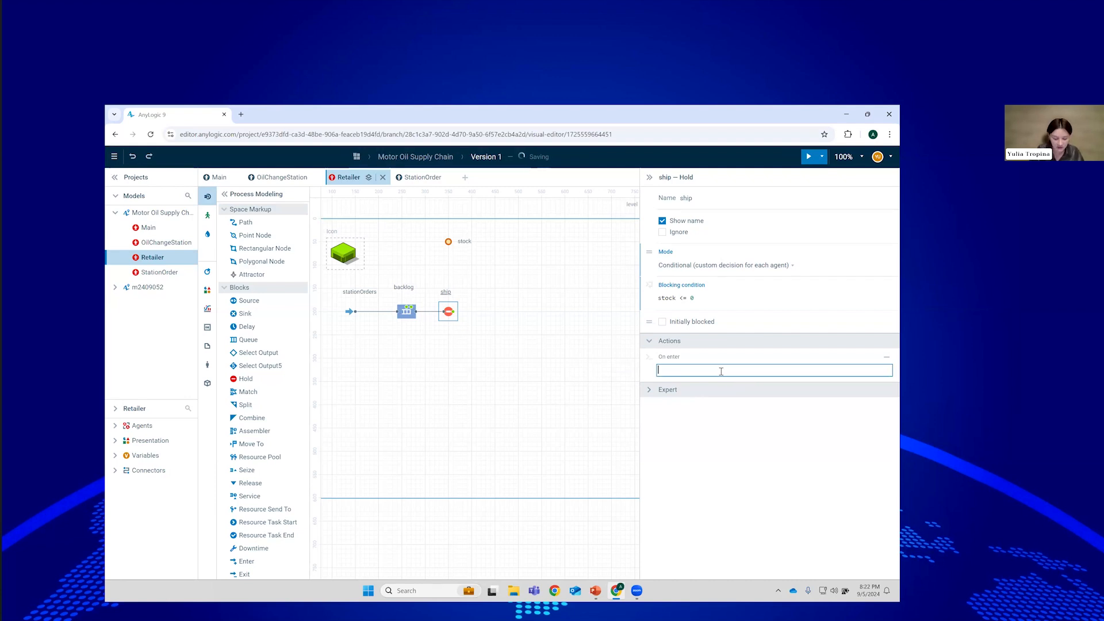
{"action": "type", "text": "agent"}
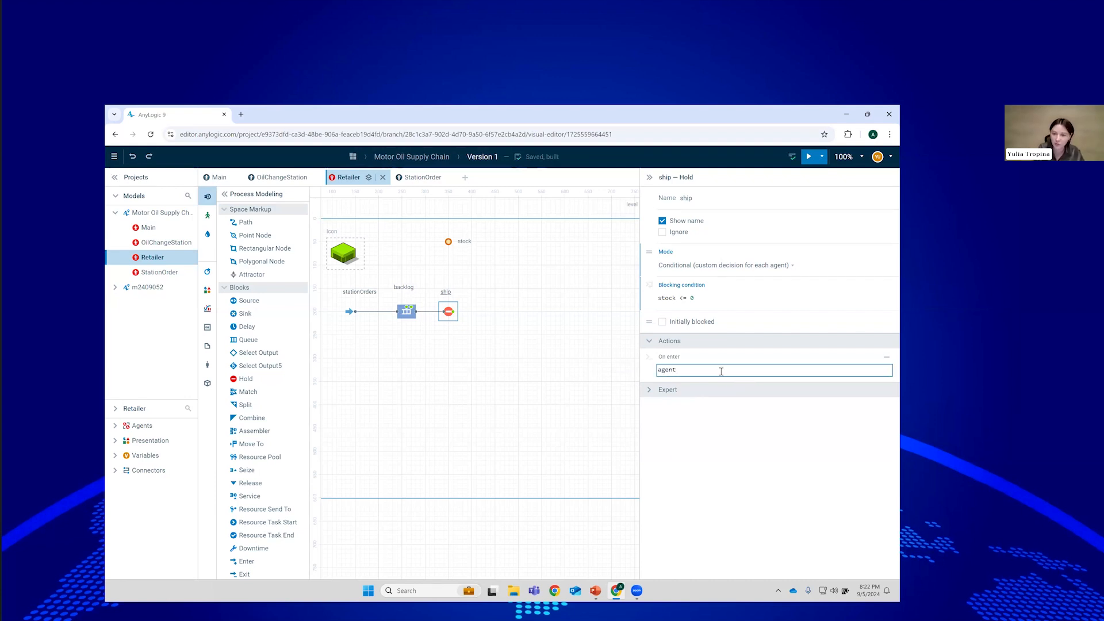
{"action": "key", "text": "ctrl+space"}
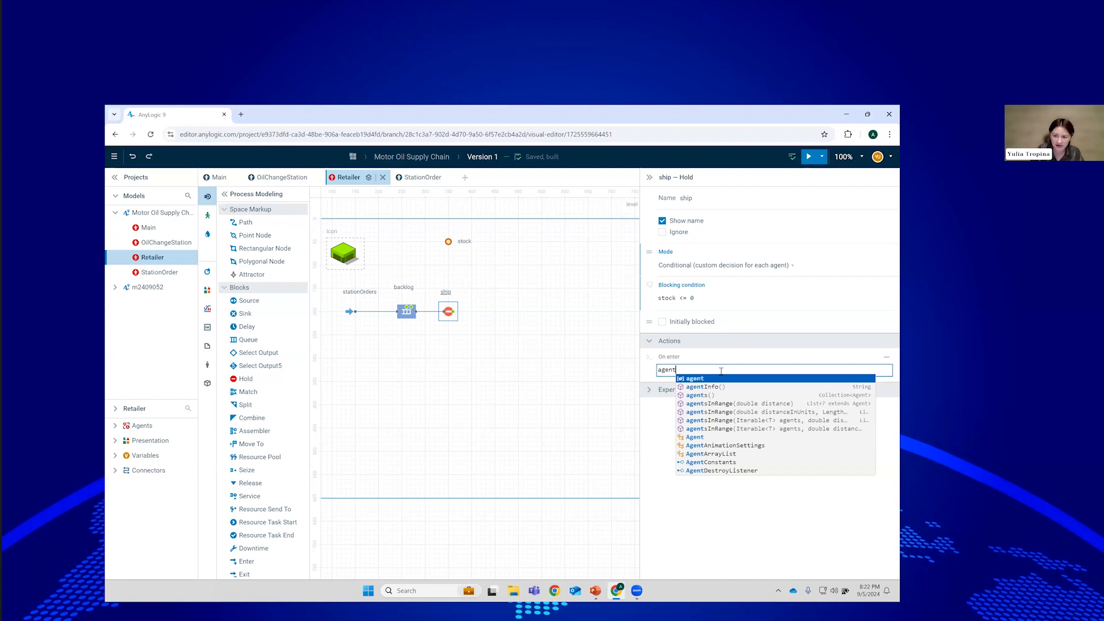
{"action": "type", "text": "."}
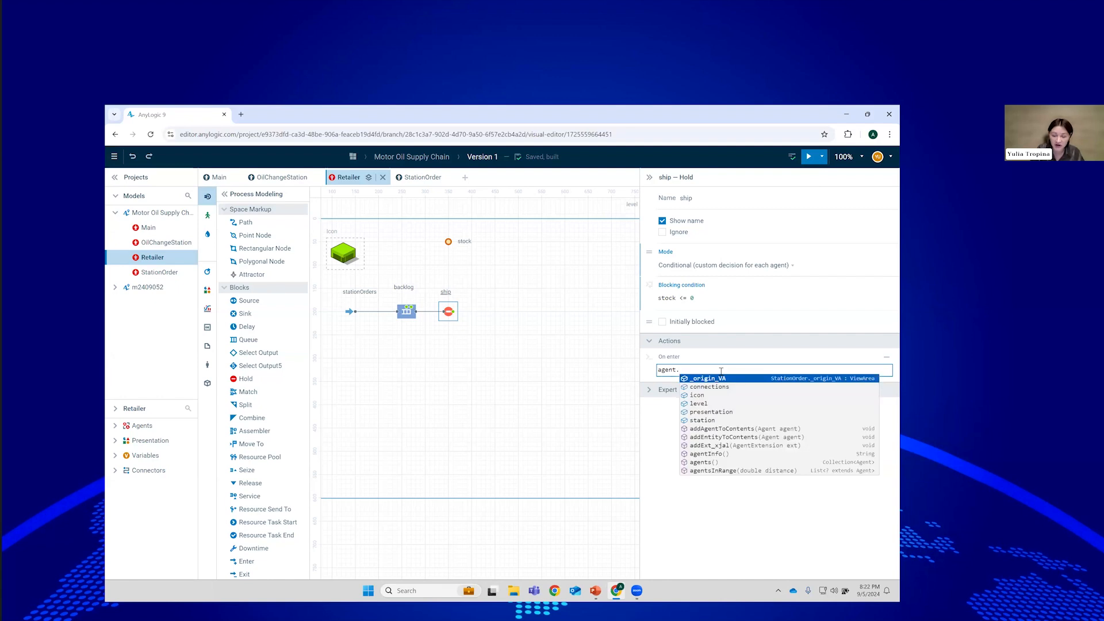
{"action": "key", "text": "Down"}
{"action": "key", "text": "Down"}
{"action": "key", "text": "Down"}
{"action": "key", "text": "Down"}
{"action": "key", "text": "Down"}
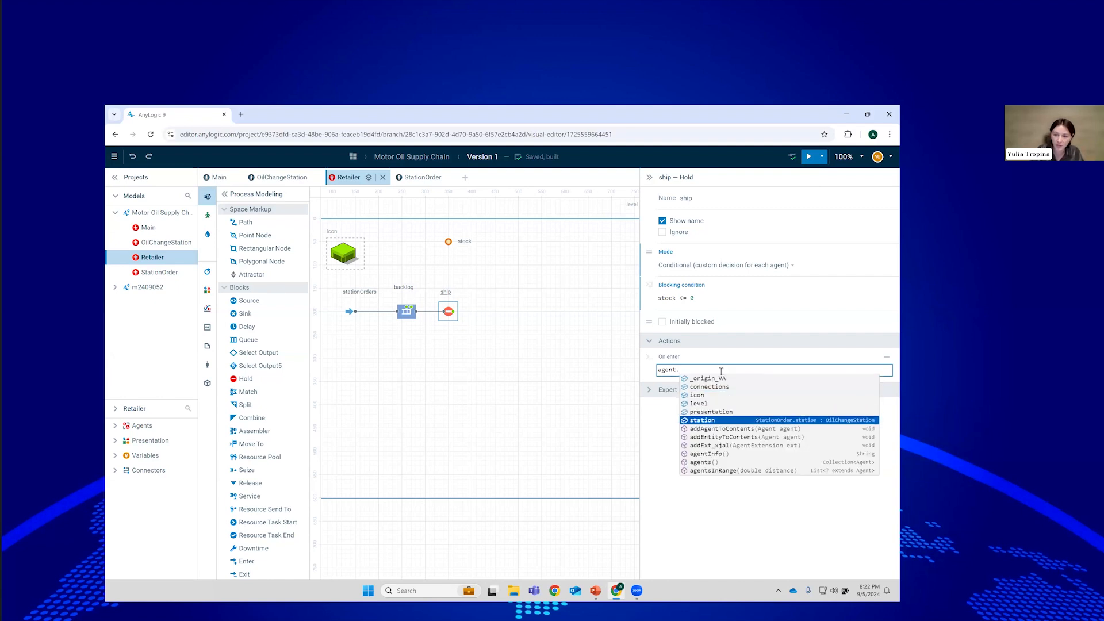
{"action": "key", "text": "Return"}
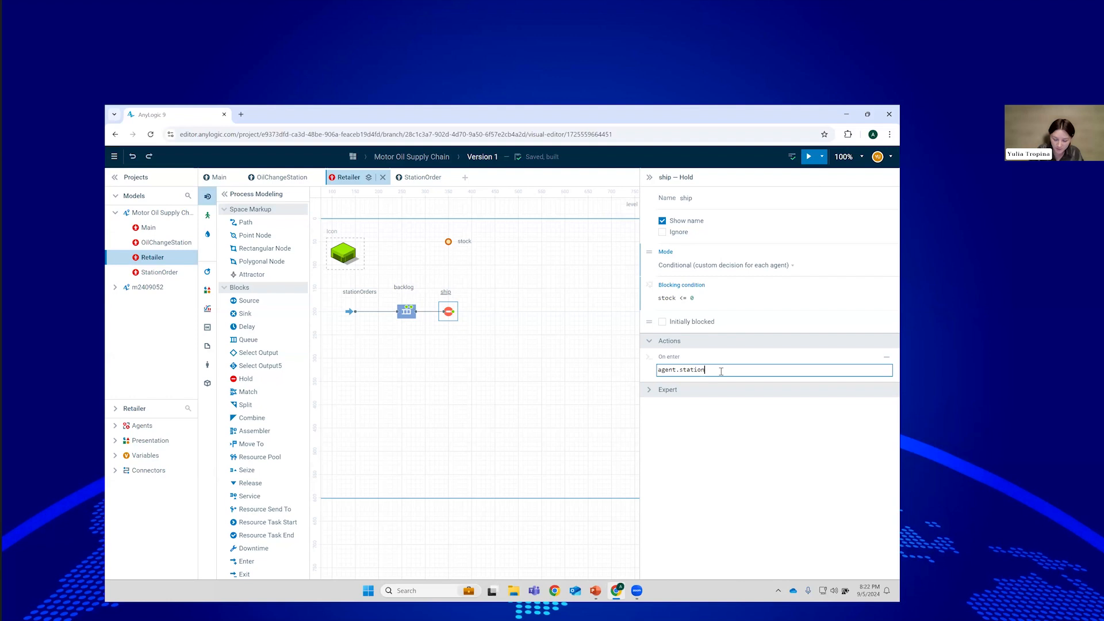
{"action": "type", "text": "."}
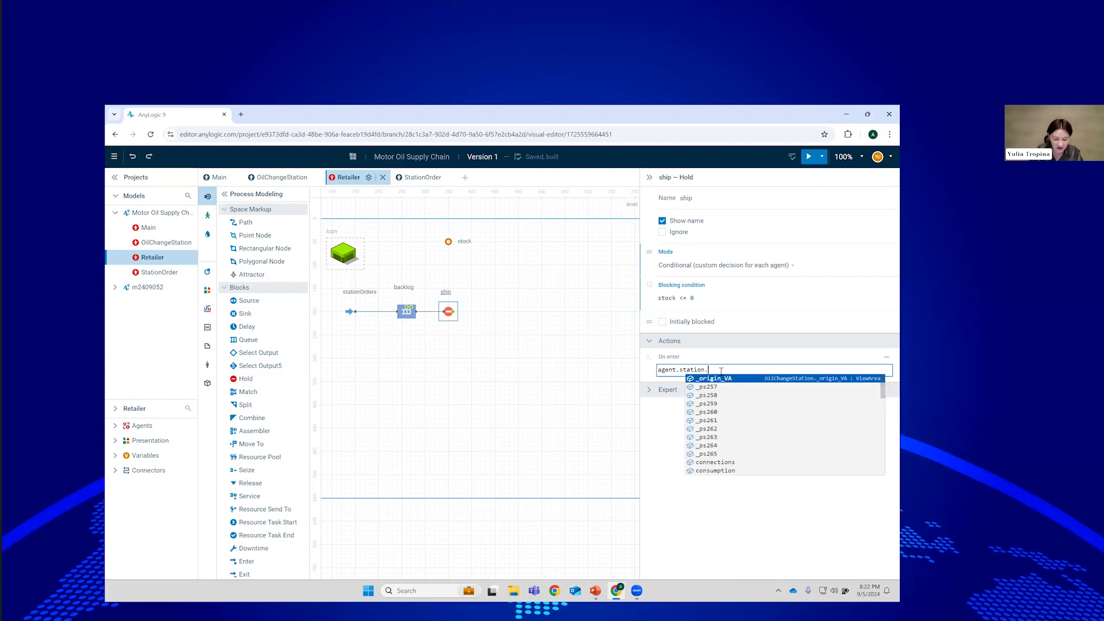
{"action": "type", "text": "de"}
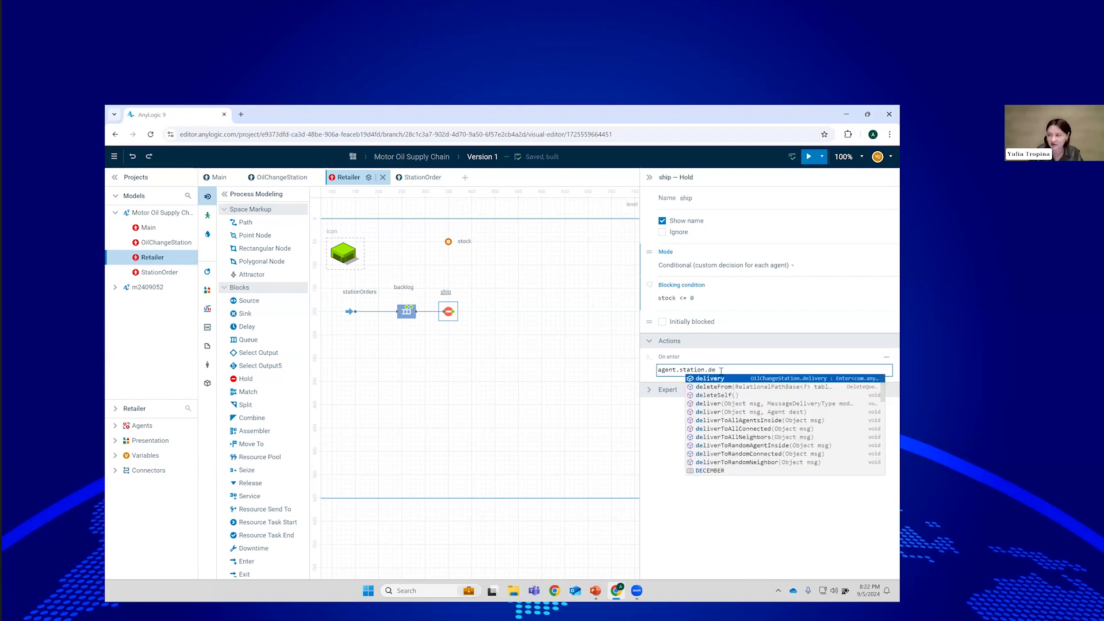
{"action": "key", "text": "Return"}
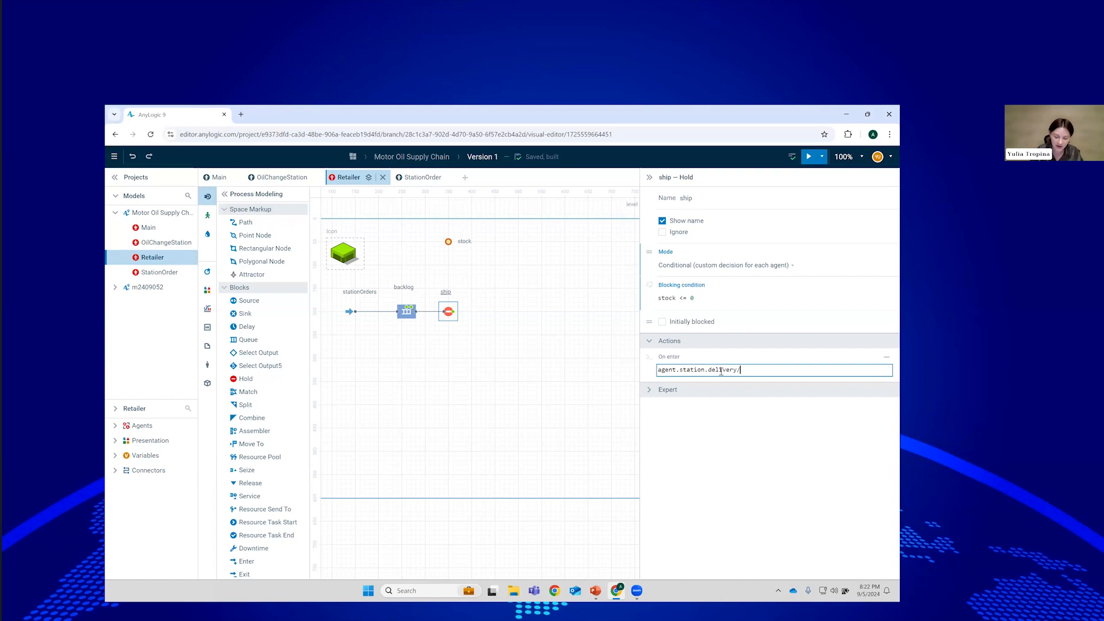
{"action": "type", "text": ".take("}
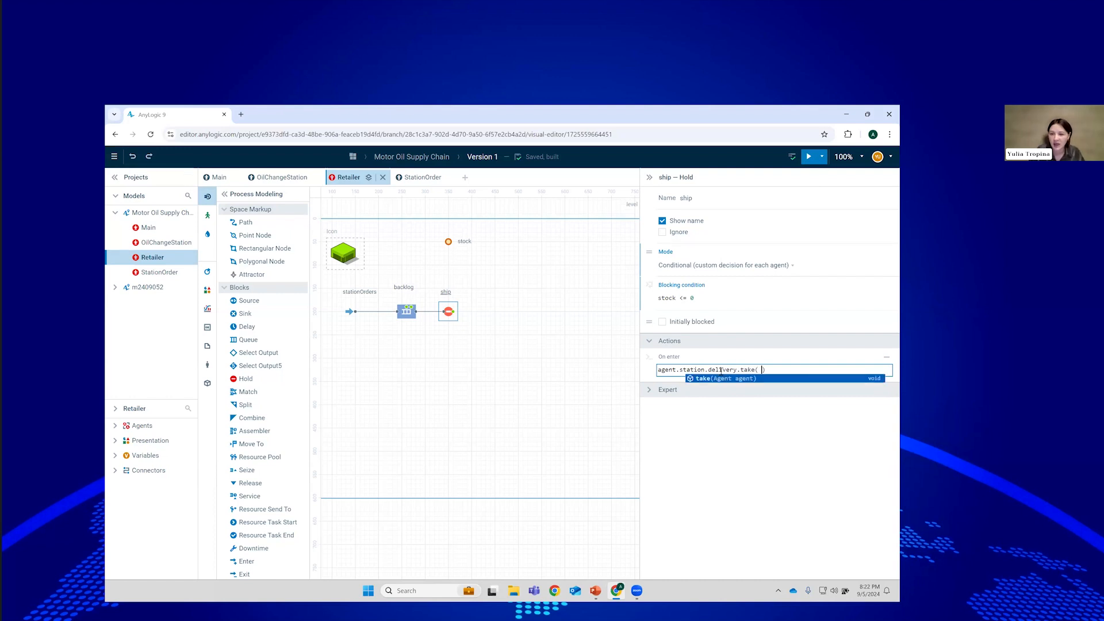
{"action": "type", "text": " new Age"}
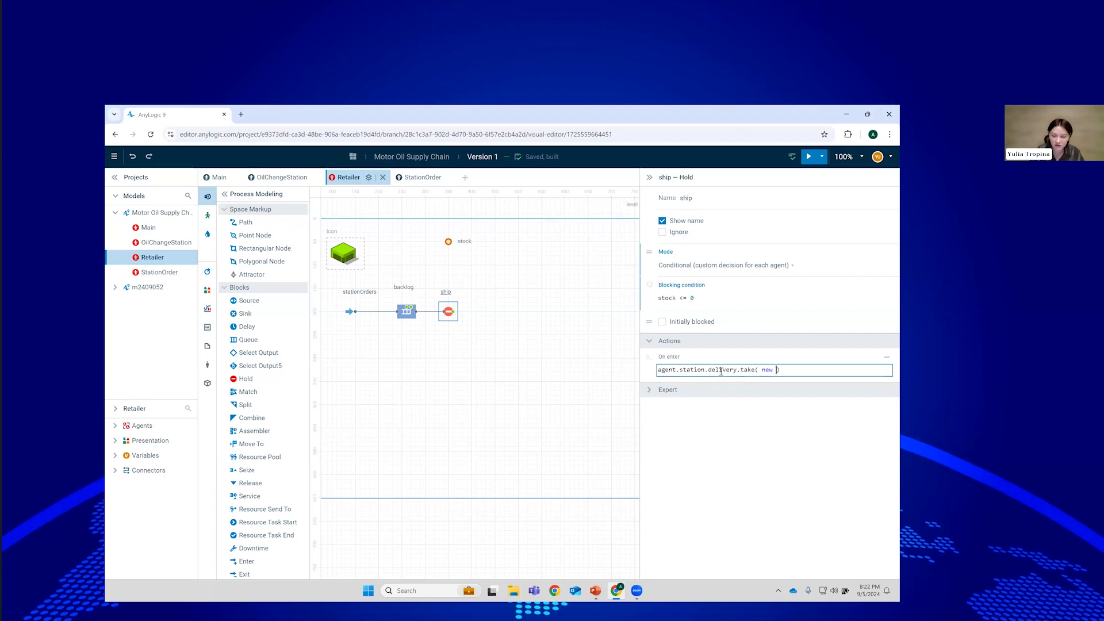
{"action": "type", "text": "nt("}
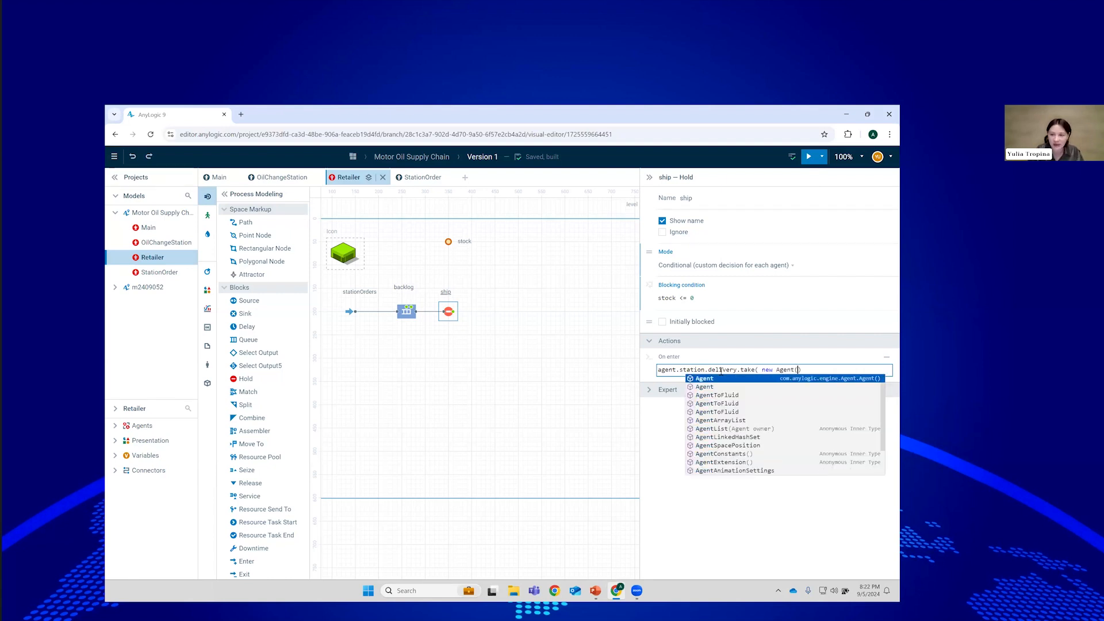
{"action": "type", "text": "));"}
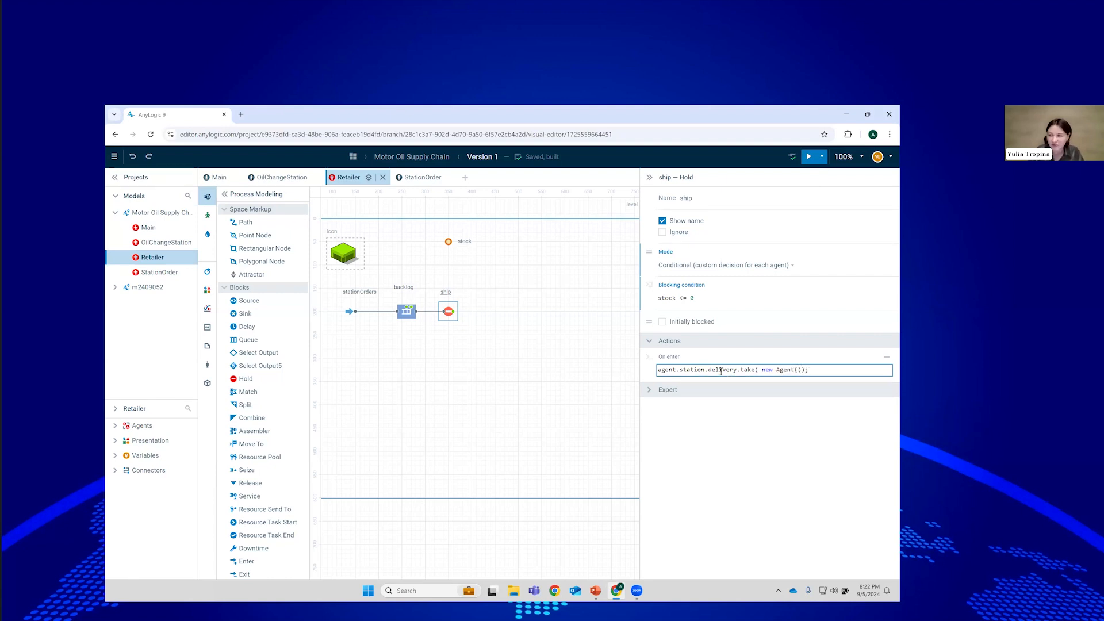
Add stock--; on a new line of the On enter code and commit it.
{"action": "key", "text": "Return"}
{"action": "type", "text": "stock--;"}
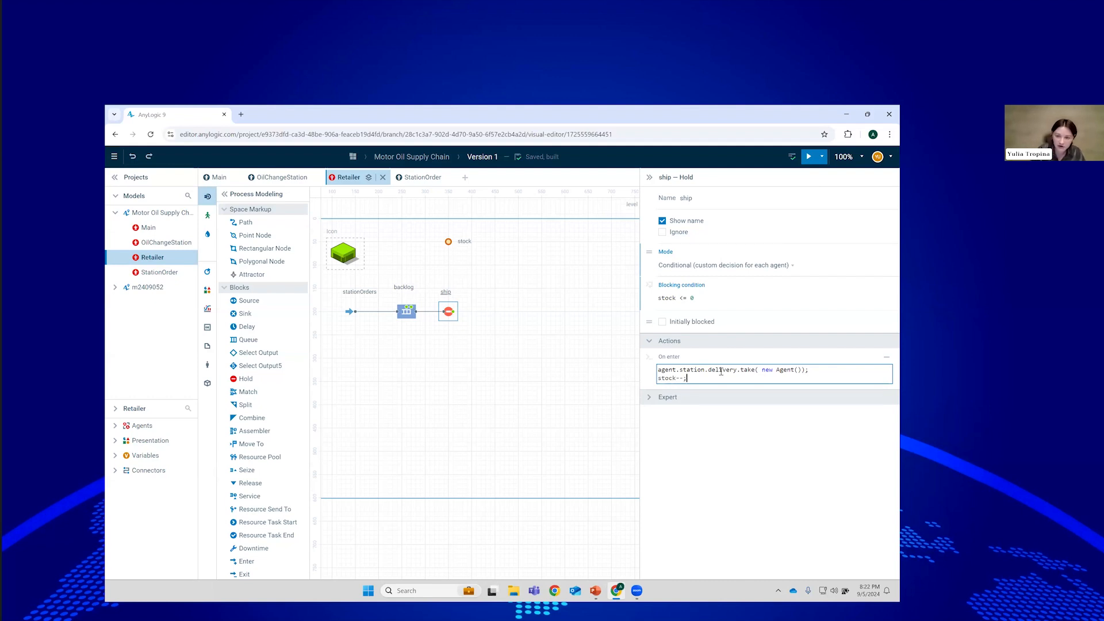
{"action": "left_click", "coordinate": [782, 473]}
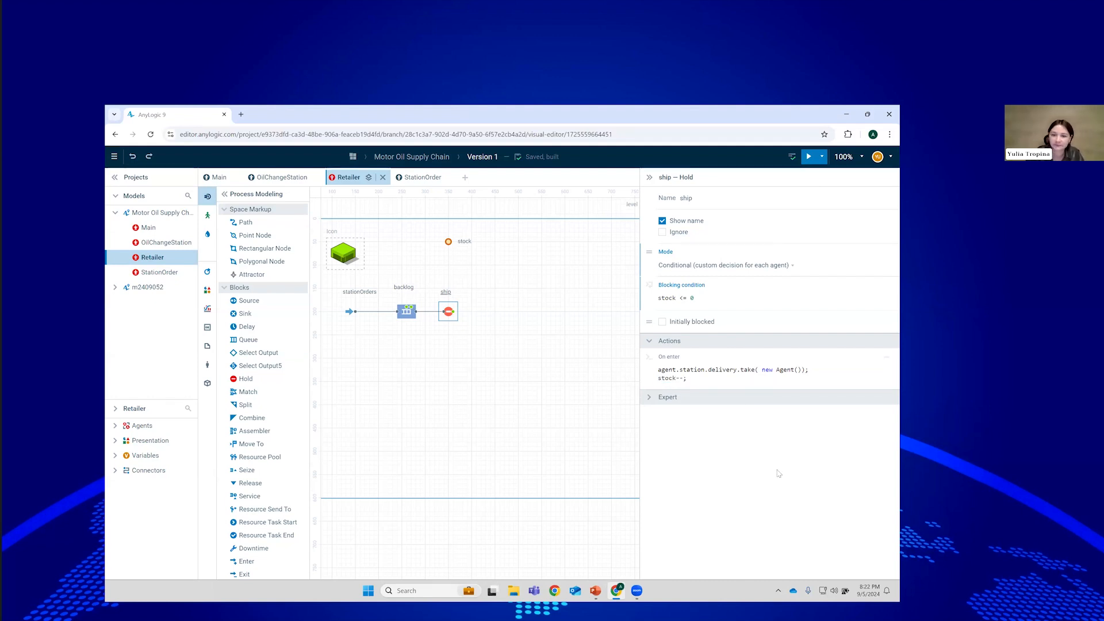
Place a Sink to the right of ship and rename it done.
{"action": "left_click_drag", "start_coordinate": [246, 314], "coordinate": [485, 312]}
{"action": "double_click", "coordinate": [691, 197]}
{"action": "type", "text": "dis"}
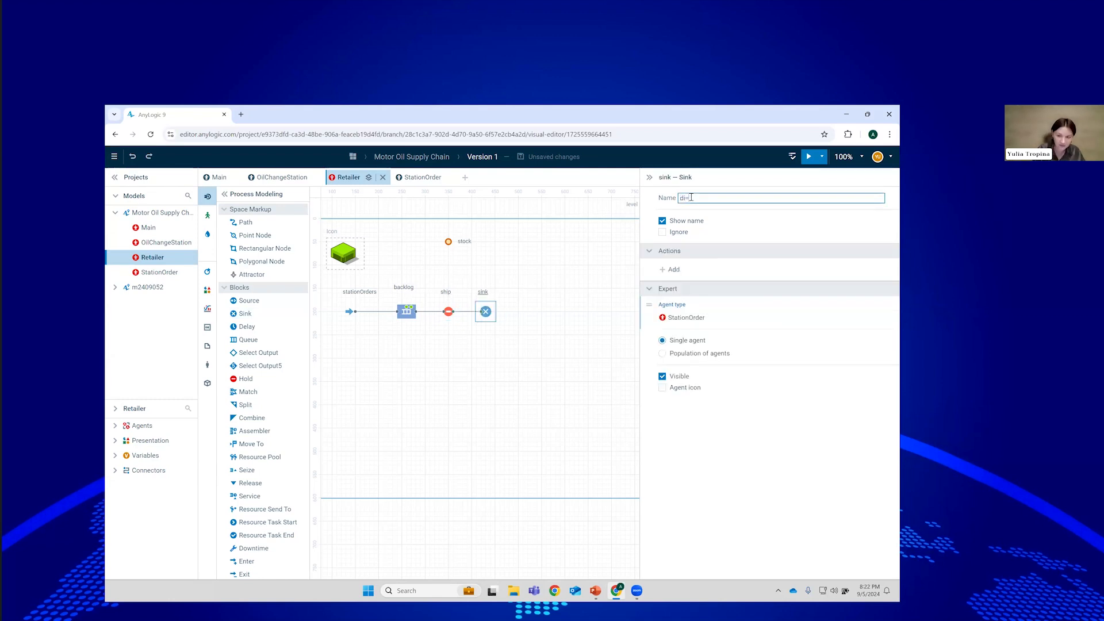
{"action": "type", "text": "one"}
{"action": "left_click", "coordinate": [649, 206]}
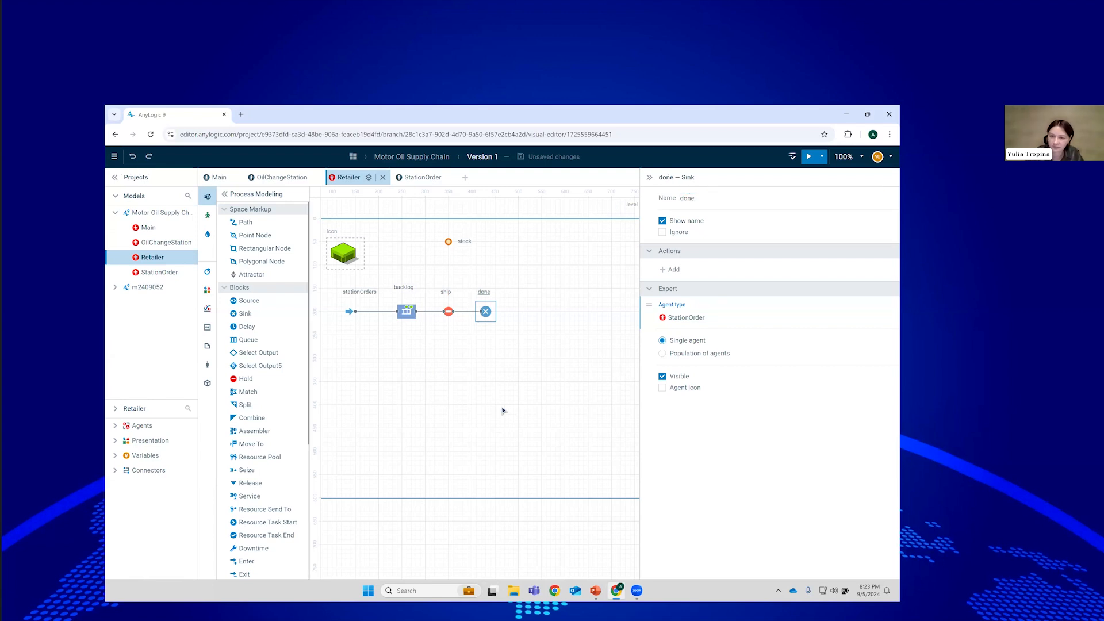
{"action": "left_click_drag", "start_coordinate": [450, 370], "coordinate": [497, 372]}
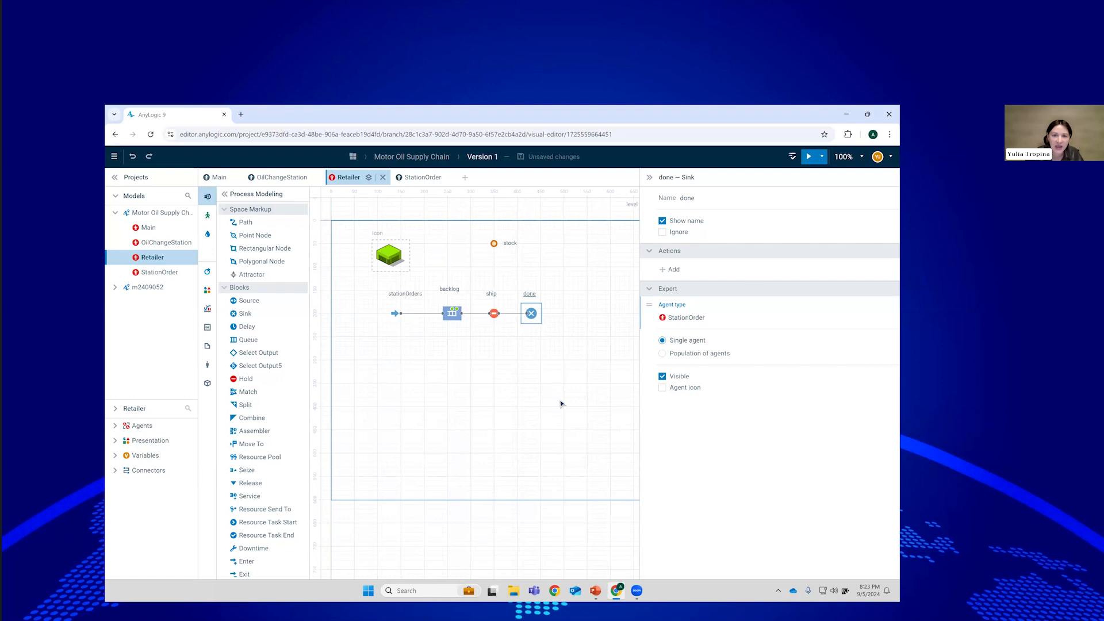
{"action": "left_click", "coordinate": [547, 249]}
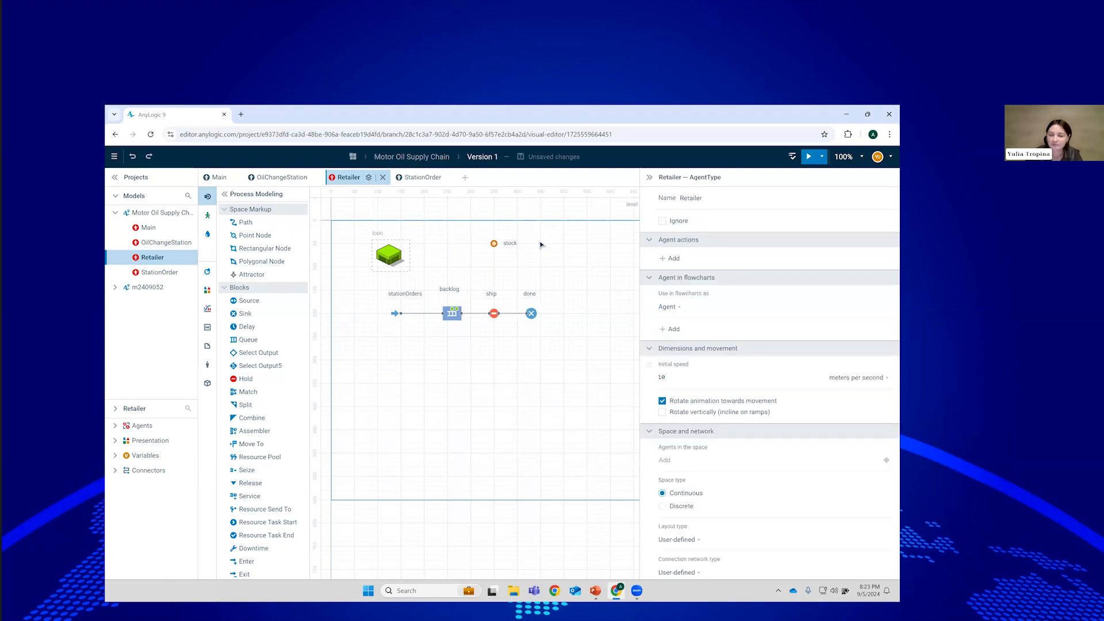
{"action": "mouse_move", "coordinate": [547, 283]}
{"action": "left_mouse_down"}
{"action": "mouse_move", "coordinate": [521, 283]}
{"action": "mouse_move", "coordinate": [533, 282]}
{"action": "left_mouse_up"}
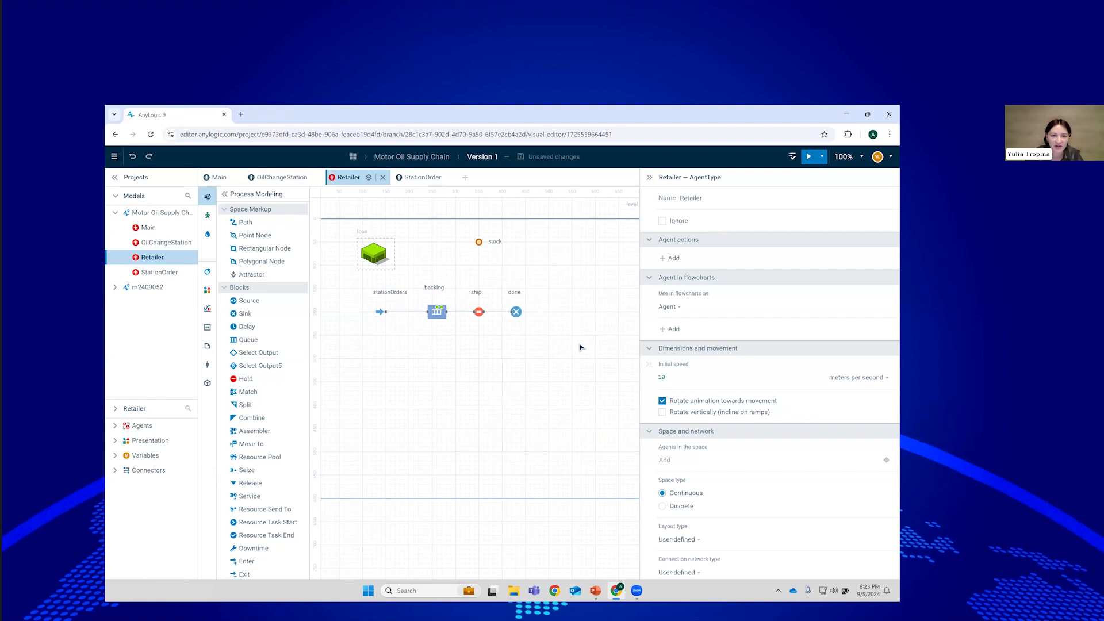
Place a wide Time Plot on Main below the retailer.
{"action": "left_click", "coordinate": [215, 177]}
{"action": "scroll", "coordinate": [506, 406], "scroll_direction": "right", "scroll_amount": 4}
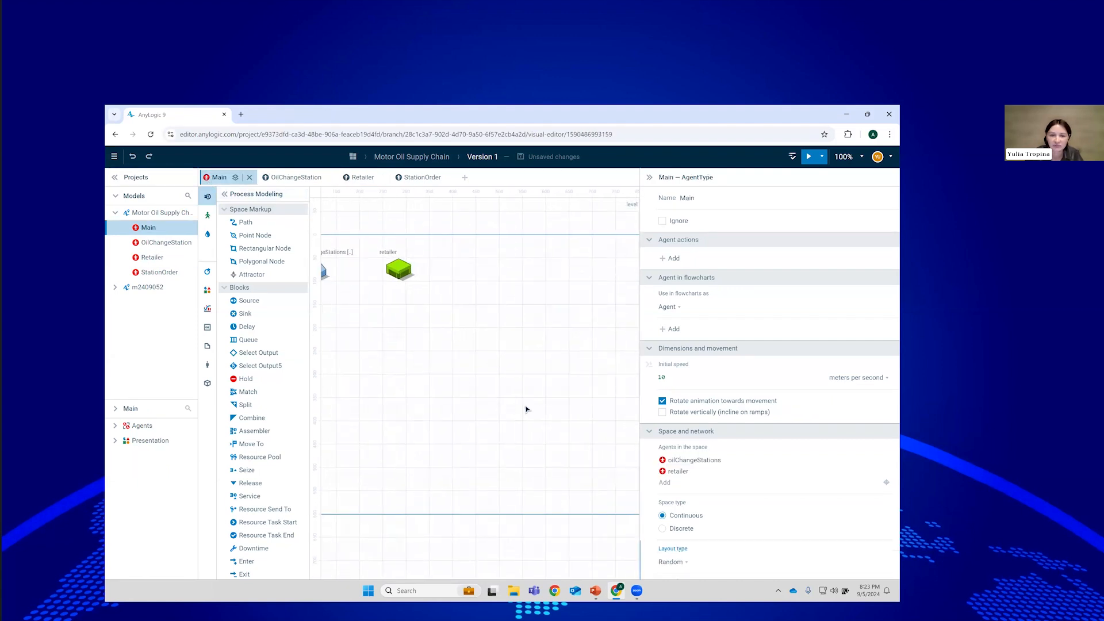
{"action": "left_click_drag", "start_coordinate": [640, 388], "coordinate": [733, 389]}
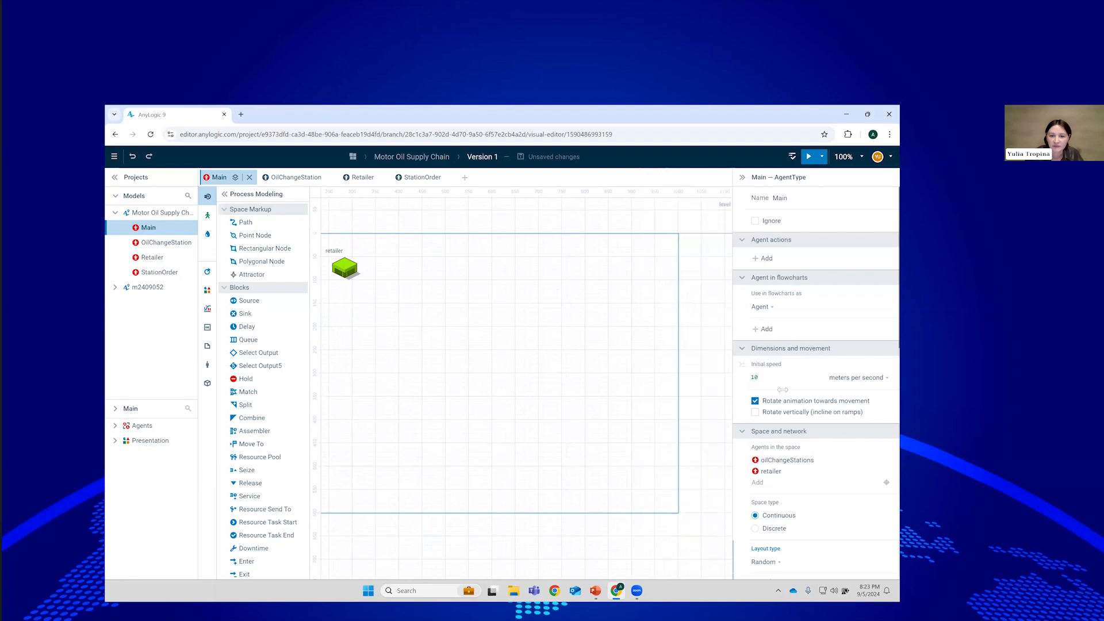
{"action": "scroll", "coordinate": [542, 369], "scroll_direction": "left", "scroll_amount": 2}
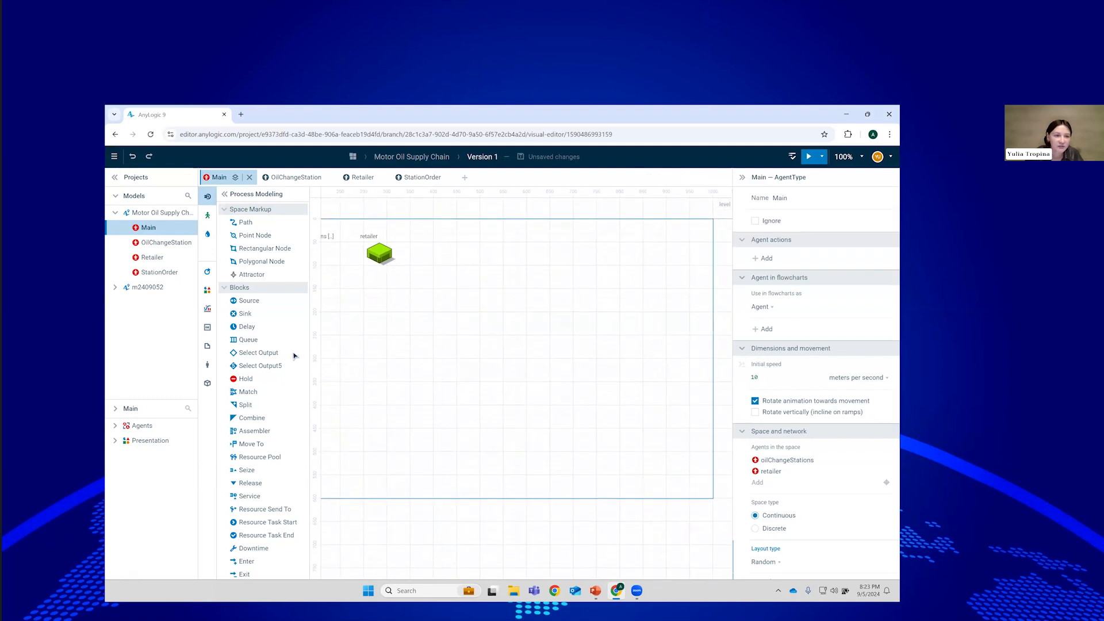
{"action": "left_click", "coordinate": [208, 310]}
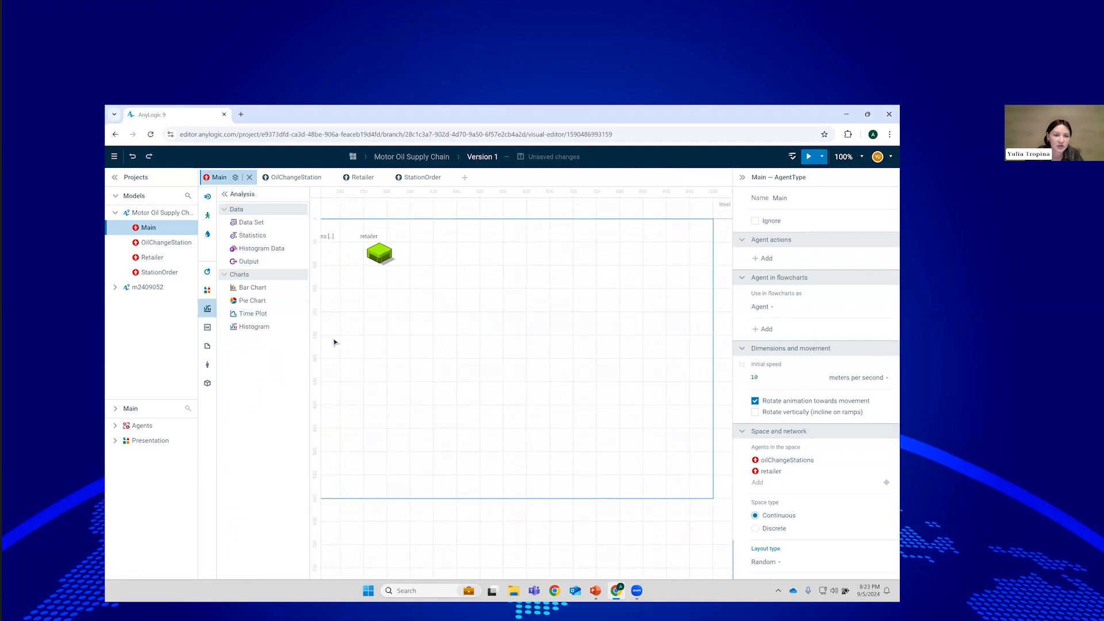
{"action": "left_click", "coordinate": [253, 314]}
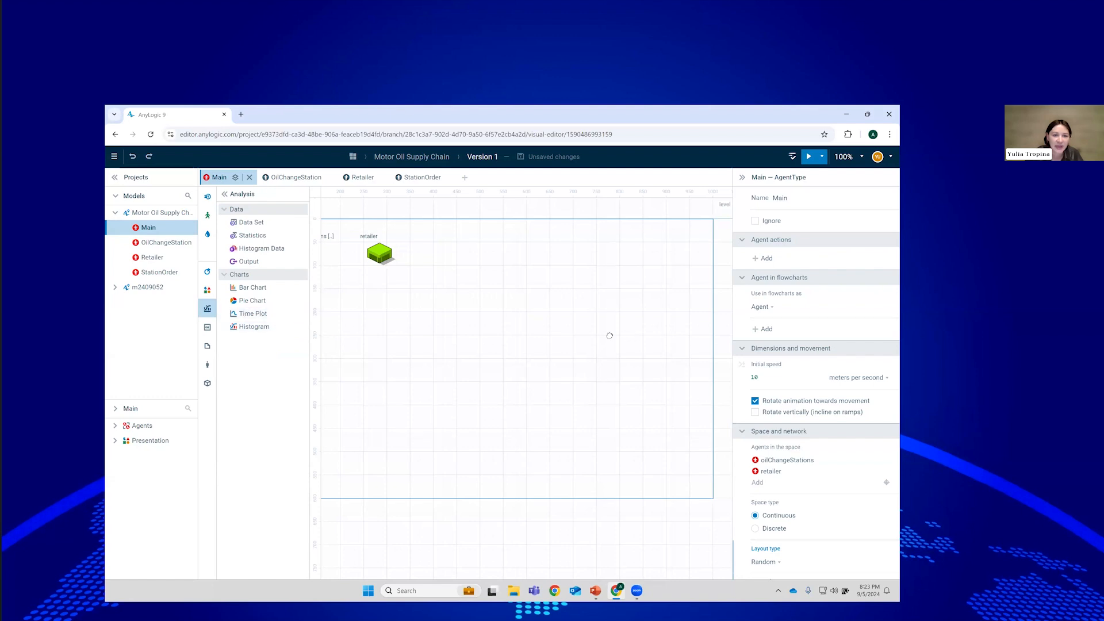
{"action": "left_click", "coordinate": [415, 306]}
{"action": "left_click_drag", "start_coordinate": [535, 349], "coordinate": [671, 351]}
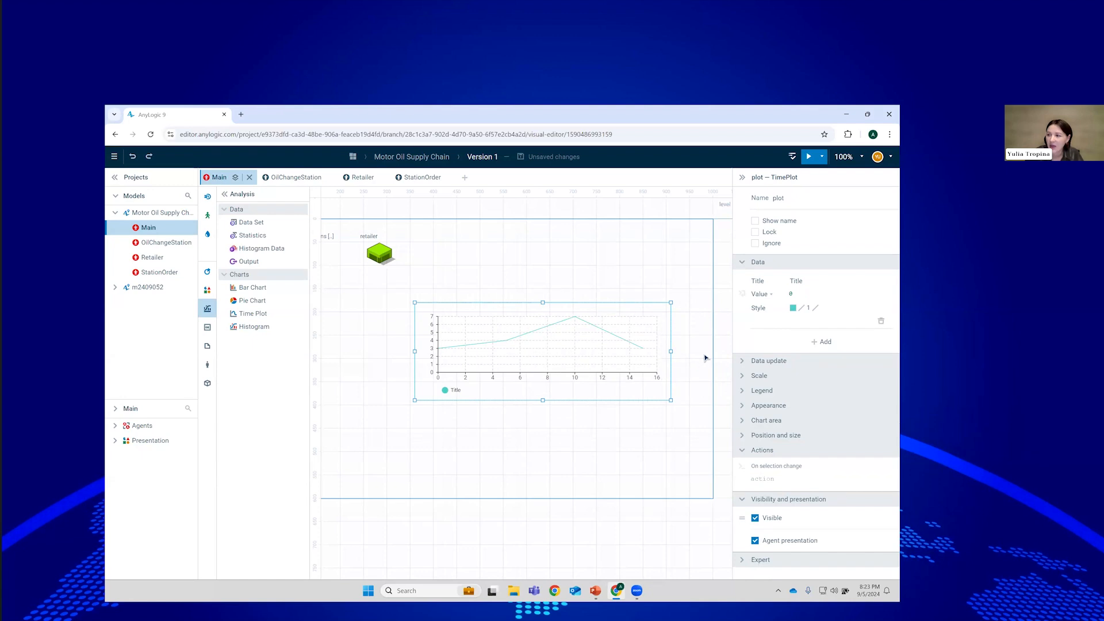
Give the plot a data series titled 'Retailer stock' showing retailer.stock in orange.
{"action": "left_click", "coordinate": [802, 281]}
{"action": "type", "text": "Re"}
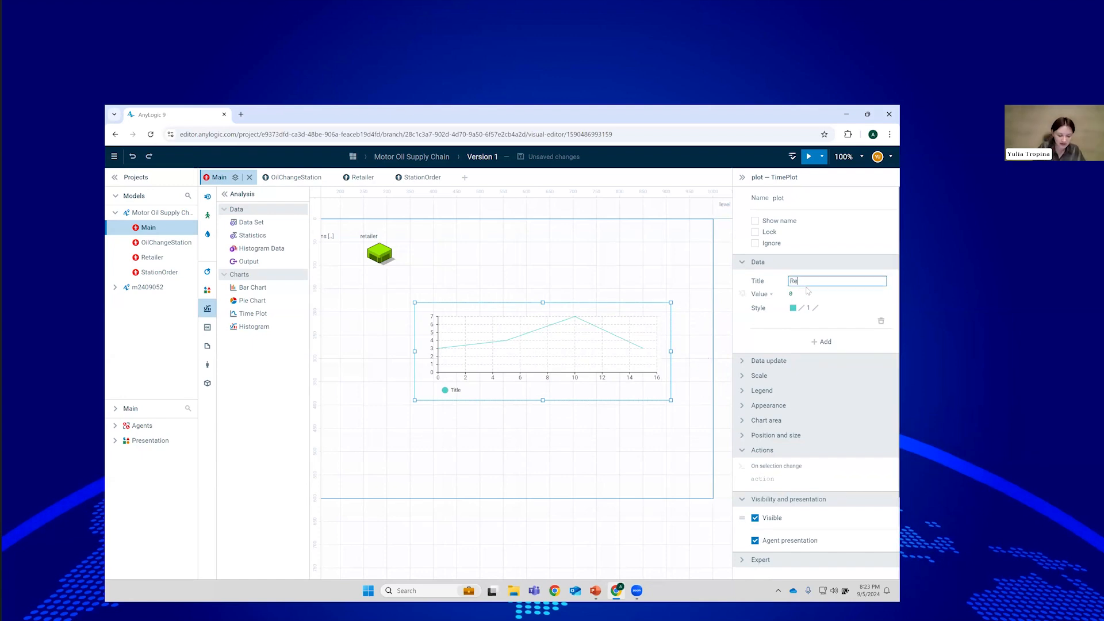
{"action": "type", "text": "tailer stock"}
{"action": "left_click", "coordinate": [799, 293]}
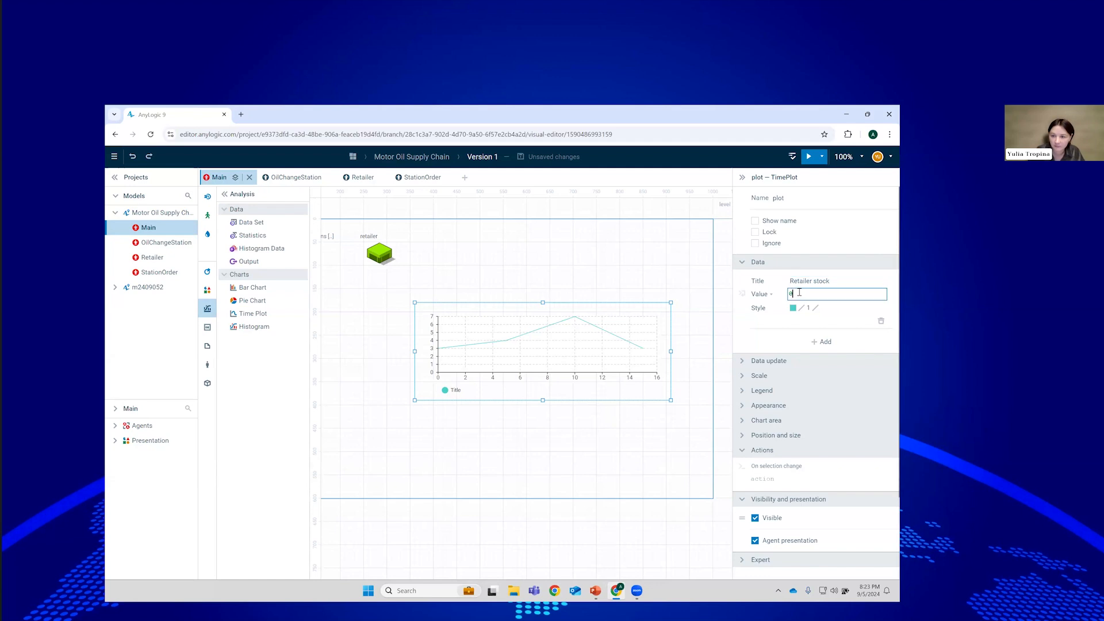
{"action": "type", "text": "retailer"}
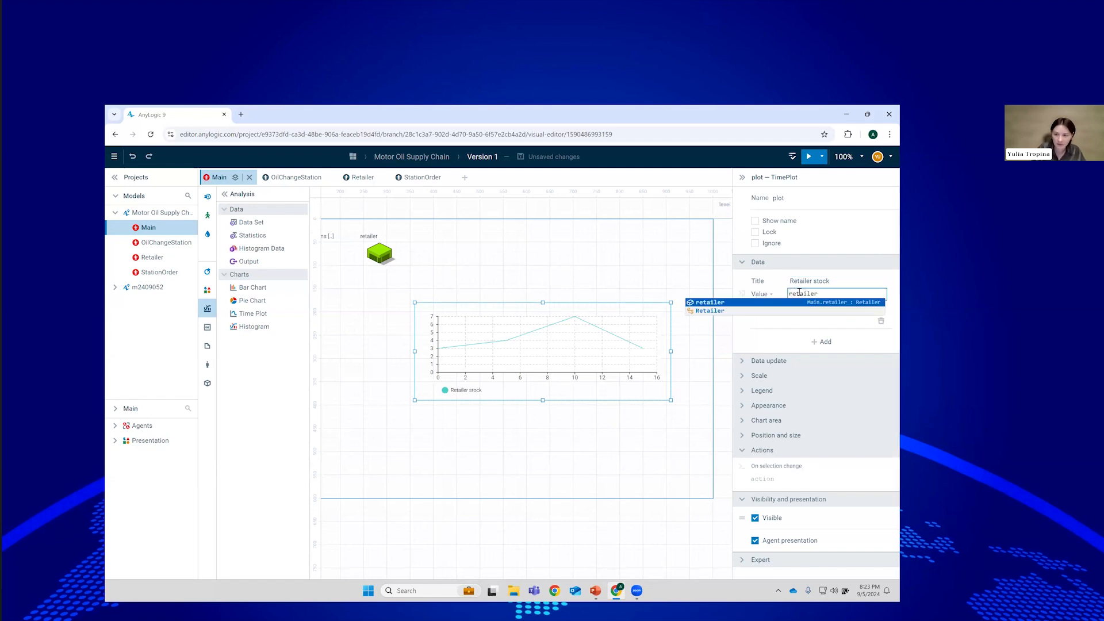
{"action": "type", "text": "\\"}
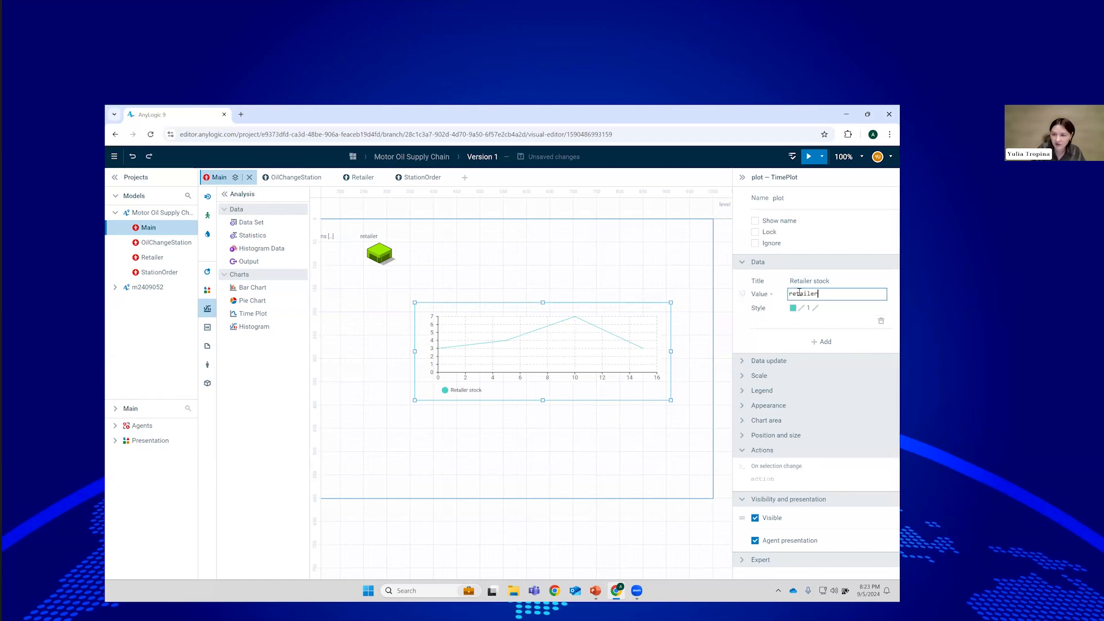
{"action": "type", "text": "st"}
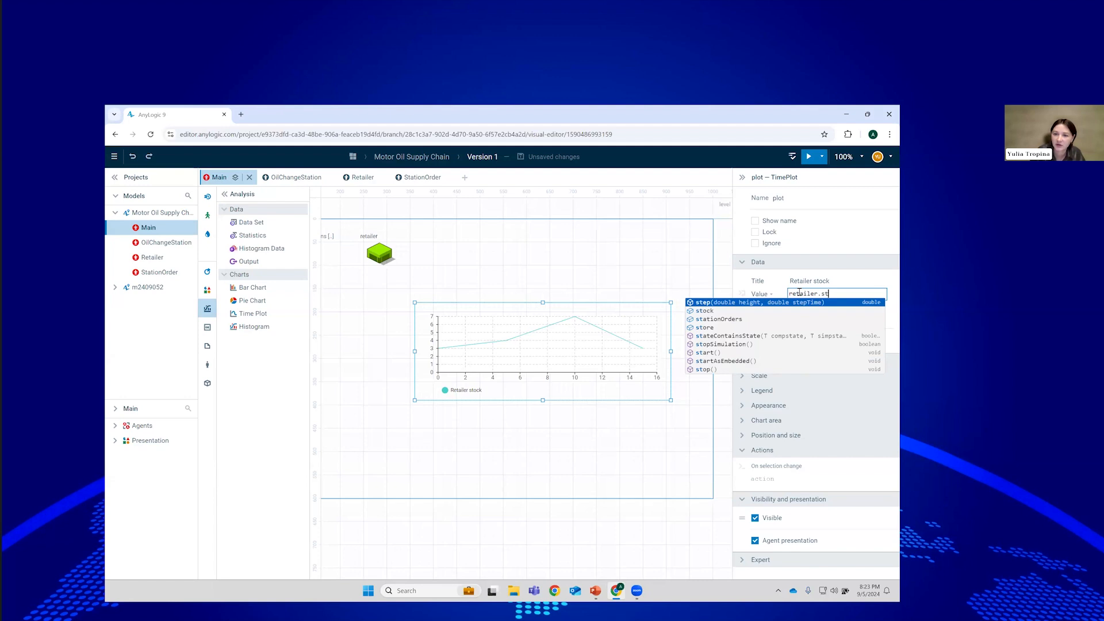
{"action": "type", "text": "ock"}
{"action": "left_click", "coordinate": [805, 308]}
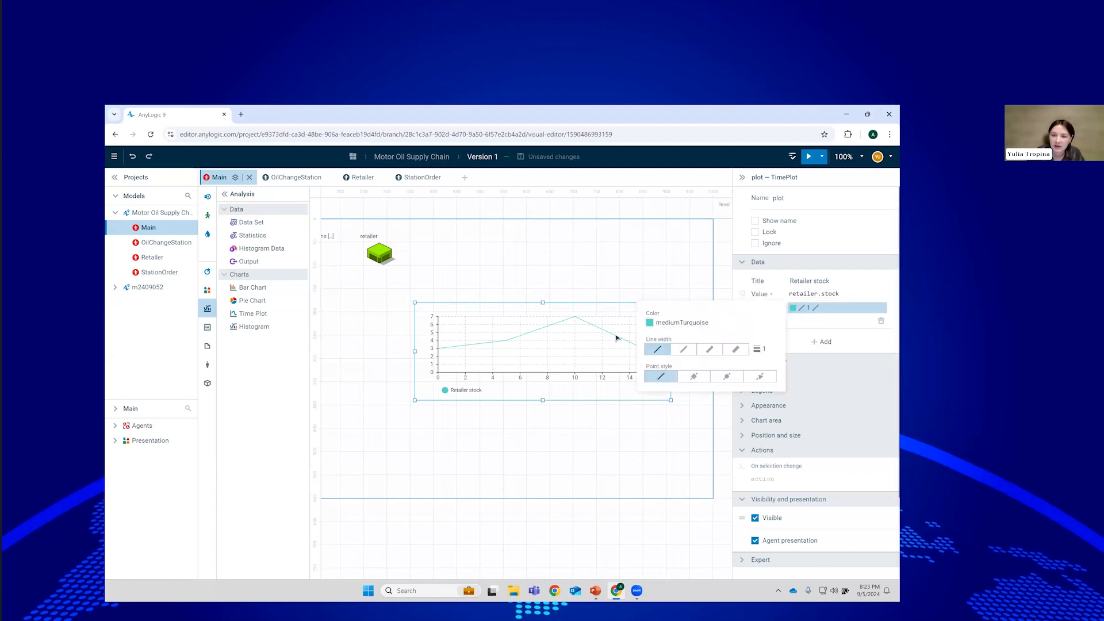
{"action": "left_click", "coordinate": [681, 322]}
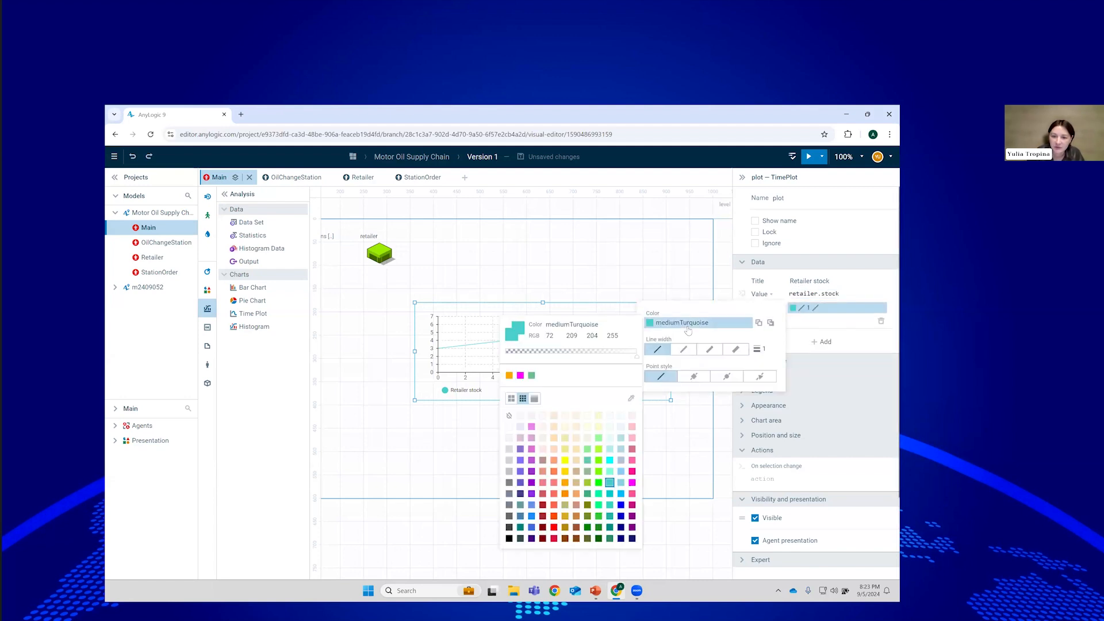
{"action": "left_click", "coordinate": [509, 376]}
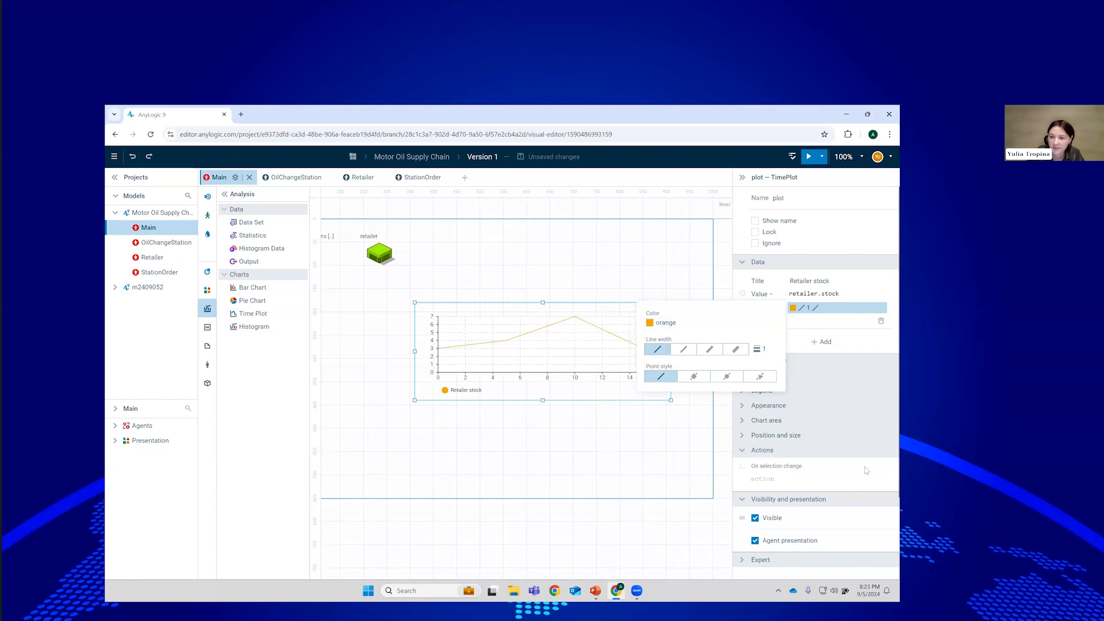
{"action": "left_click", "coordinate": [865, 267]}
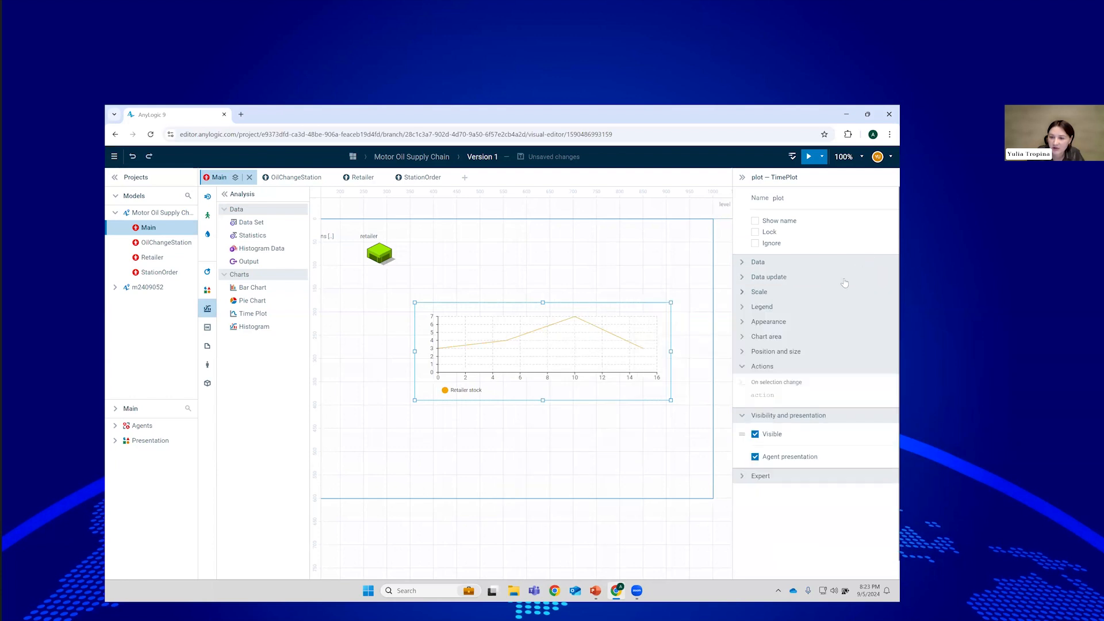
Set the plot's vertical scale to Fixed with an upper limit of 500.
{"action": "left_click", "coordinate": [777, 264]}
{"action": "left_click", "coordinate": [756, 497]}
{"action": "left_click", "coordinate": [844, 531]}
{"action": "type", "text": "1500"}
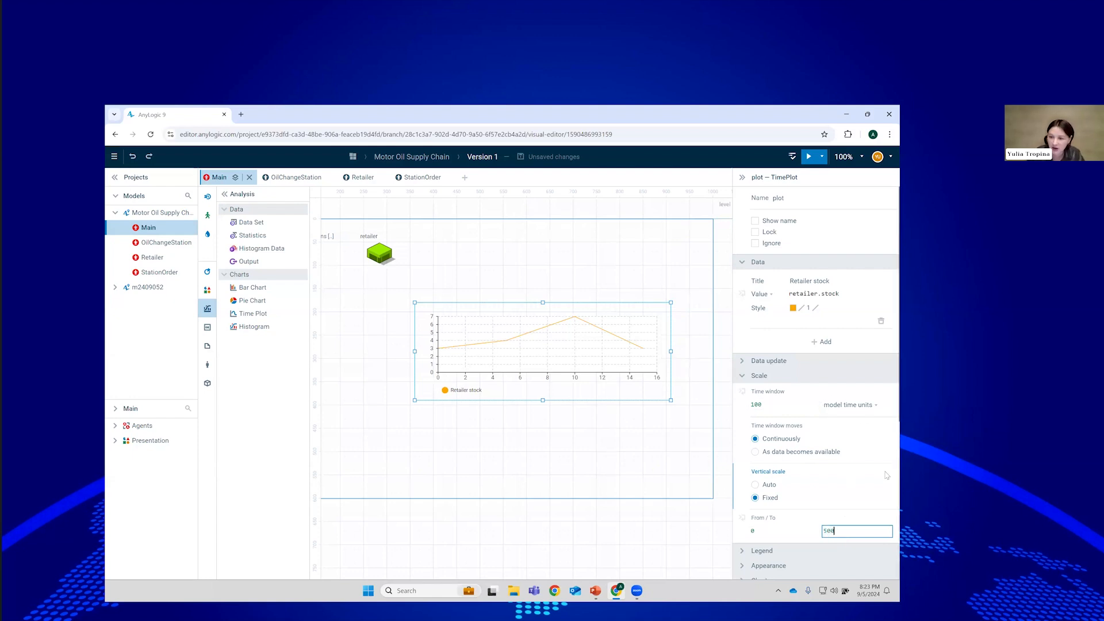
{"action": "left_click", "coordinate": [770, 376]}
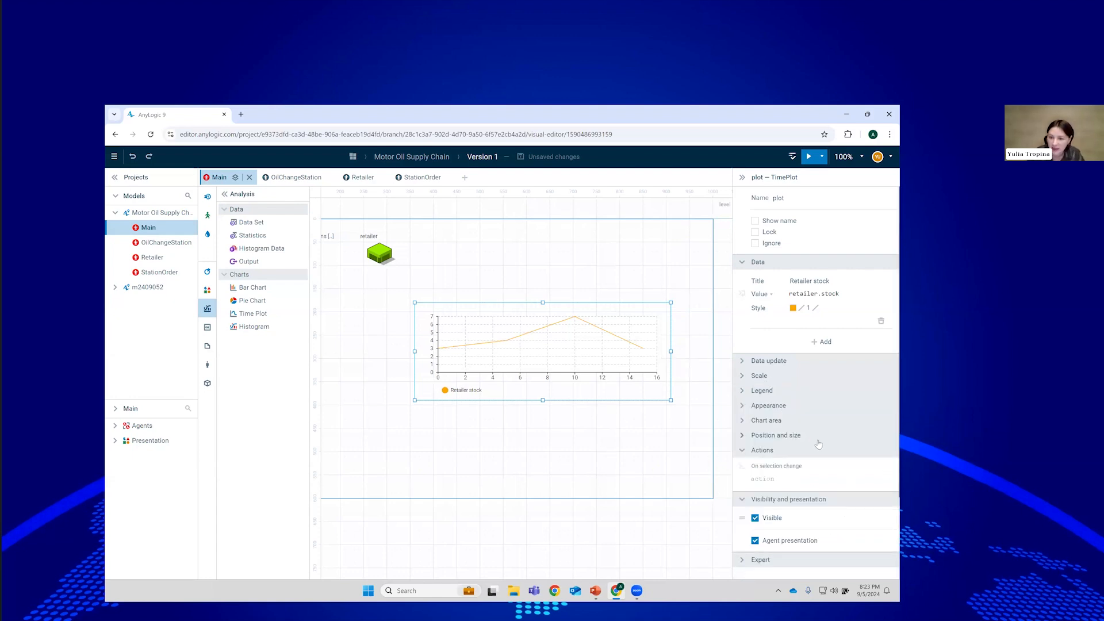
Set the appearance to fill the area under the line and remove the extra series.
{"action": "left_click", "coordinate": [770, 406]}
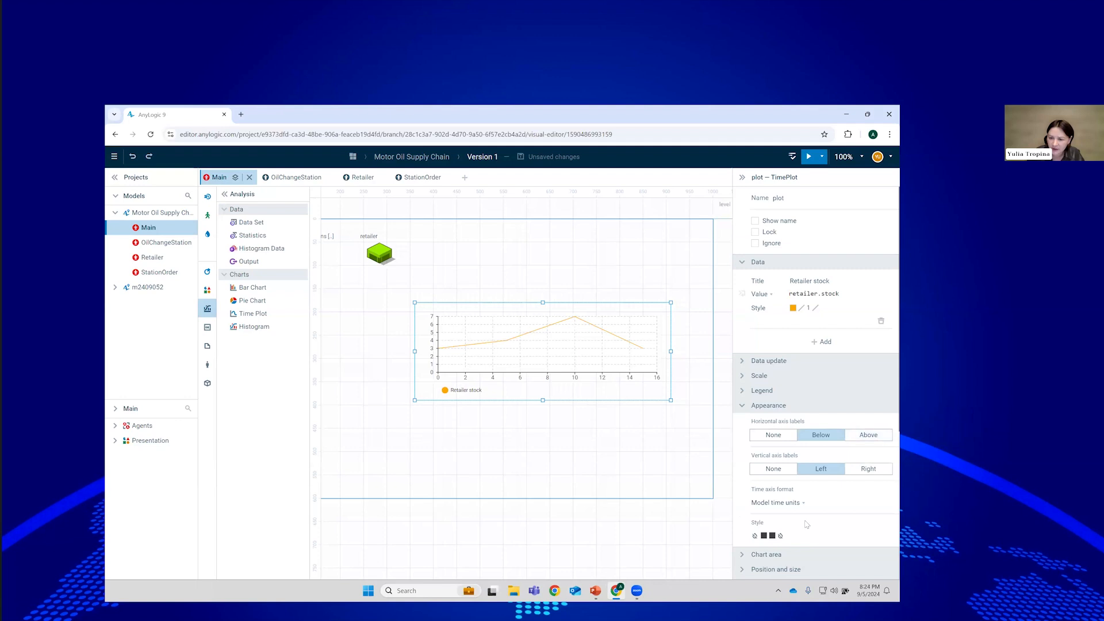
{"action": "left_click", "coordinate": [773, 536]}
{"action": "left_click", "coordinate": [612, 528]}
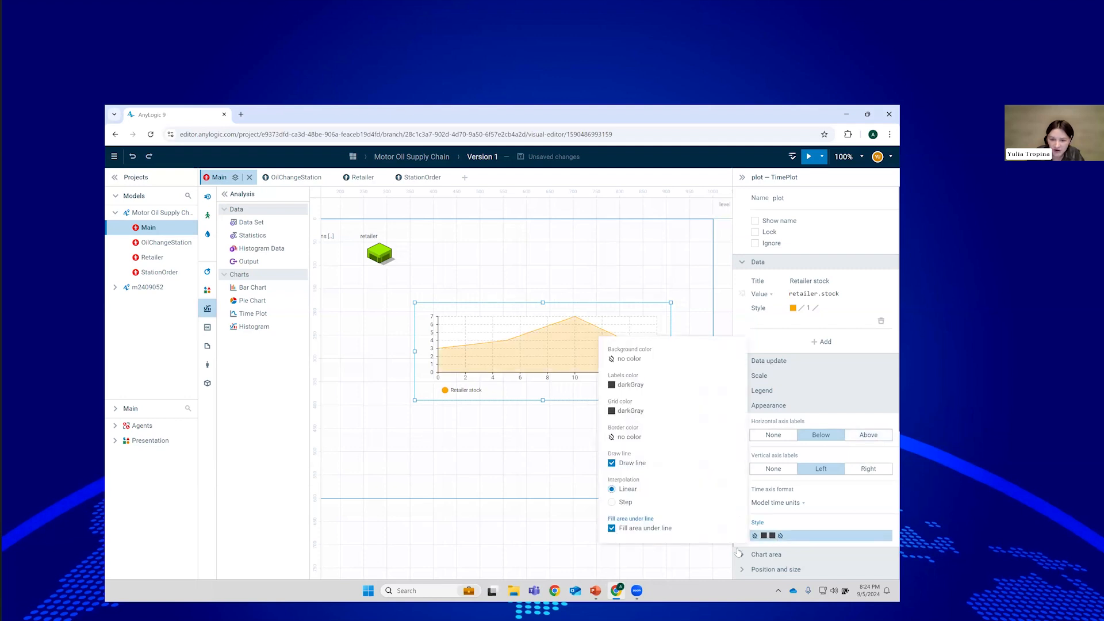
{"action": "left_click", "coordinate": [766, 344]}
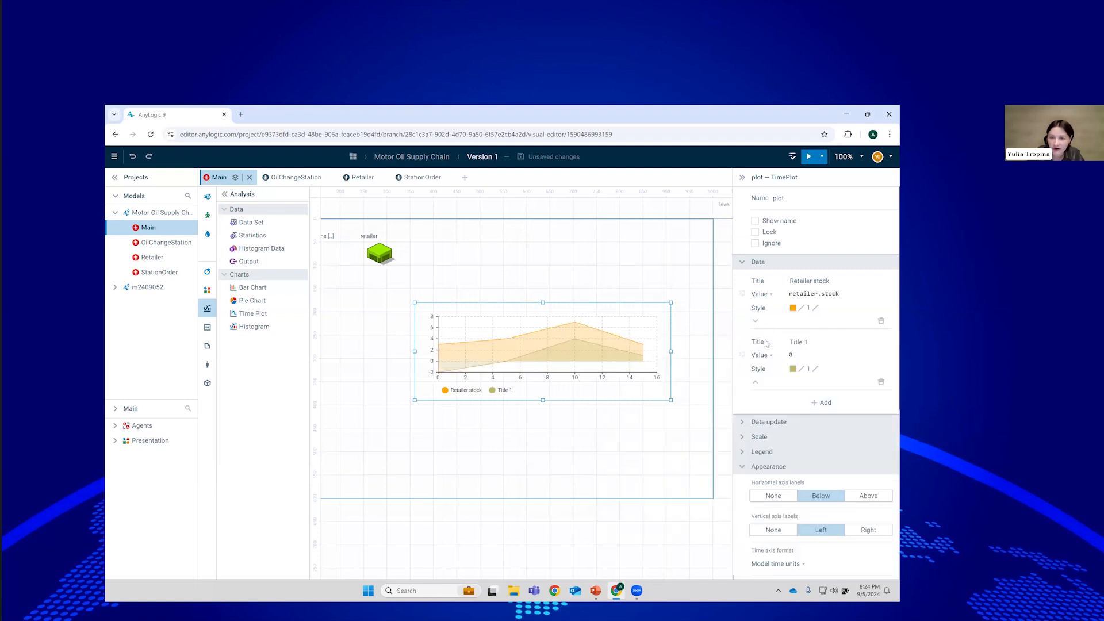
{"action": "left_click", "coordinate": [881, 382]}
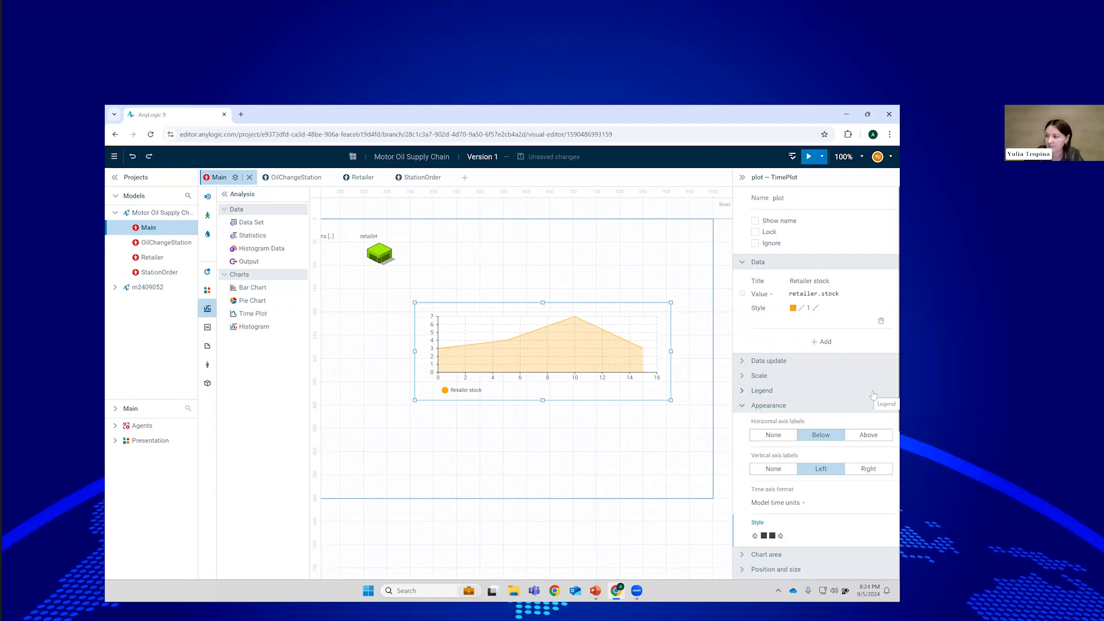
Run the model and speed the simulation up to x10.
{"action": "left_click_drag", "start_coordinate": [440, 417], "coordinate": [520, 449]}
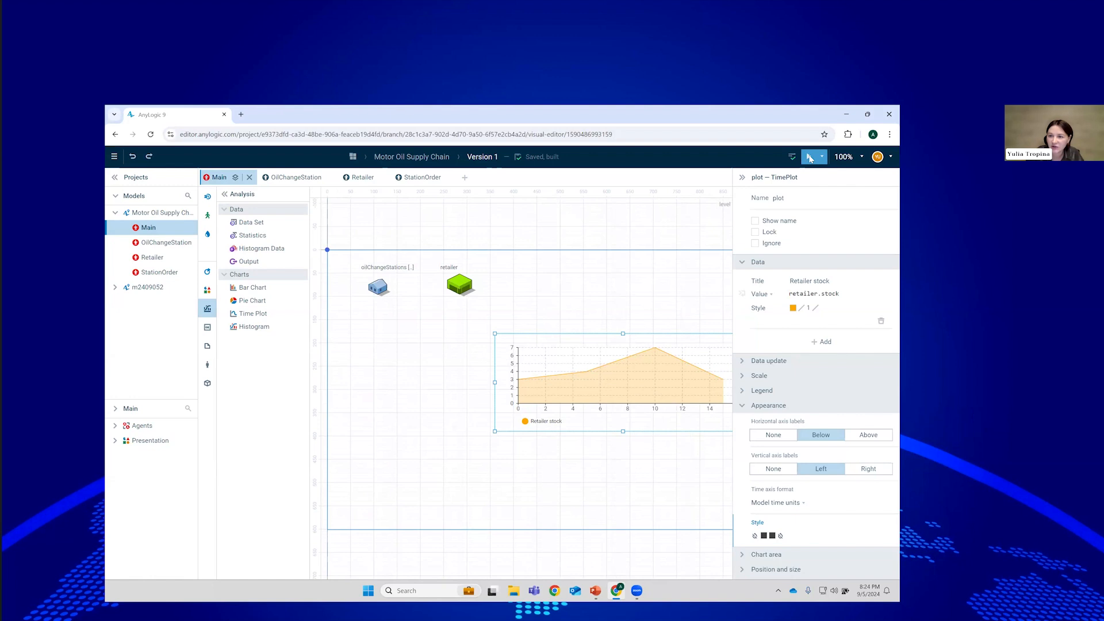
{"action": "left_click", "coordinate": [810, 158]}
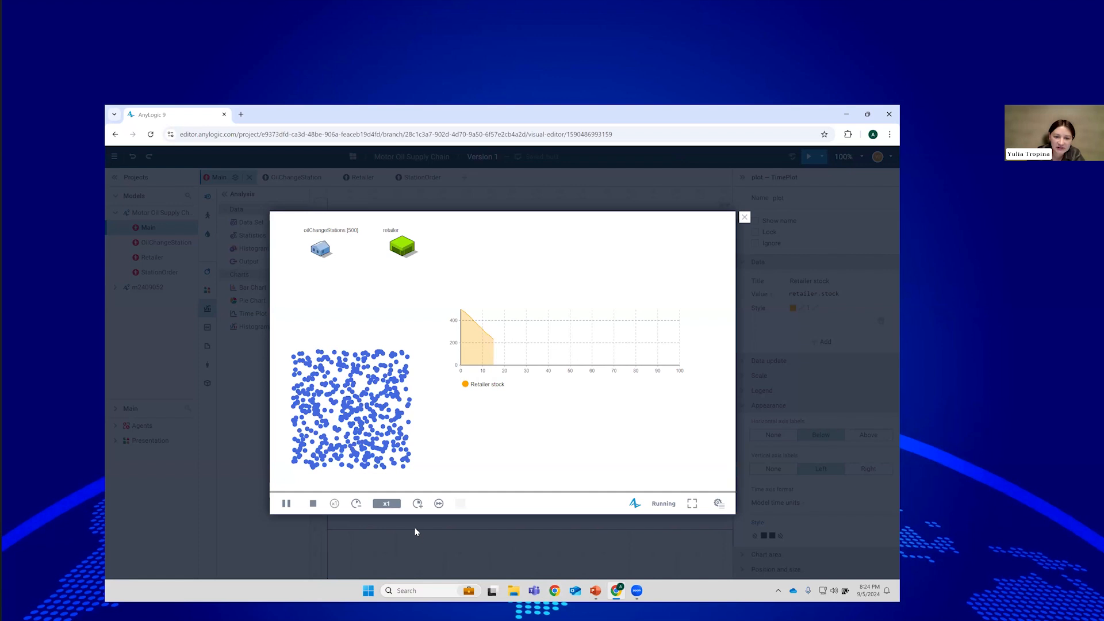
{"action": "left_click", "coordinate": [417, 504]}
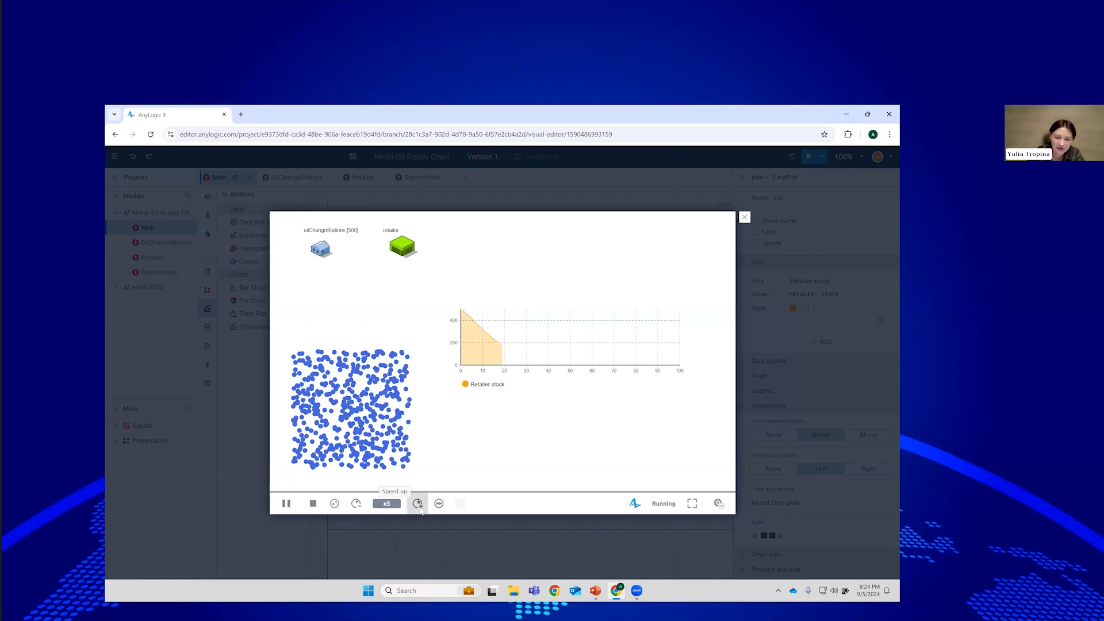
{"action": "left_click", "coordinate": [417, 504]}
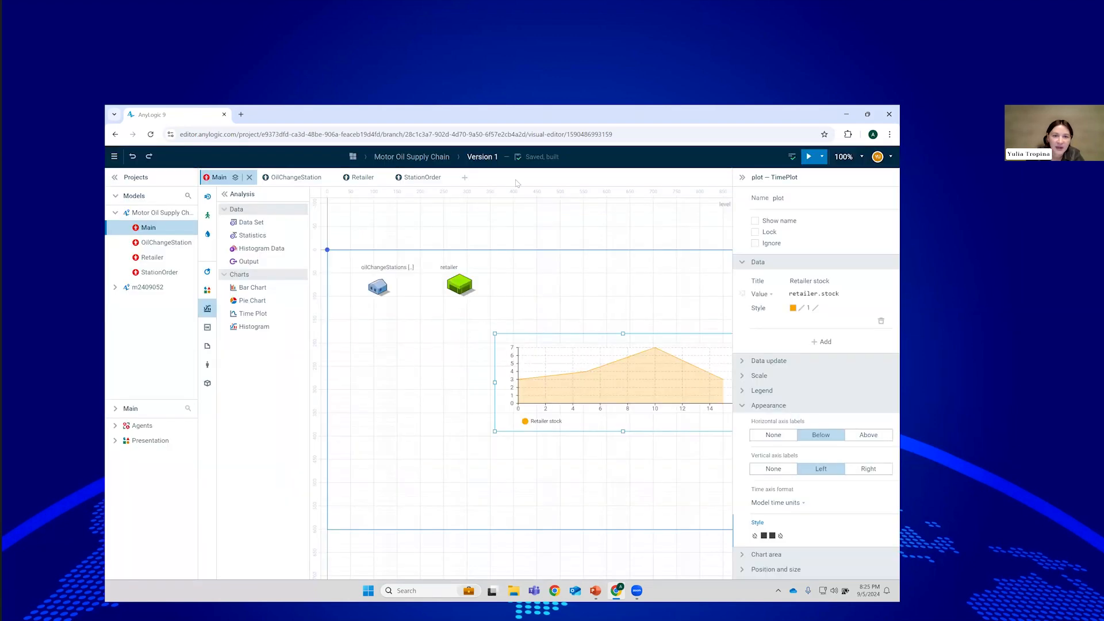
End the run and open the model's Sharing settings in AnyLogic Cloud.
{"action": "left_click", "coordinate": [746, 218]}
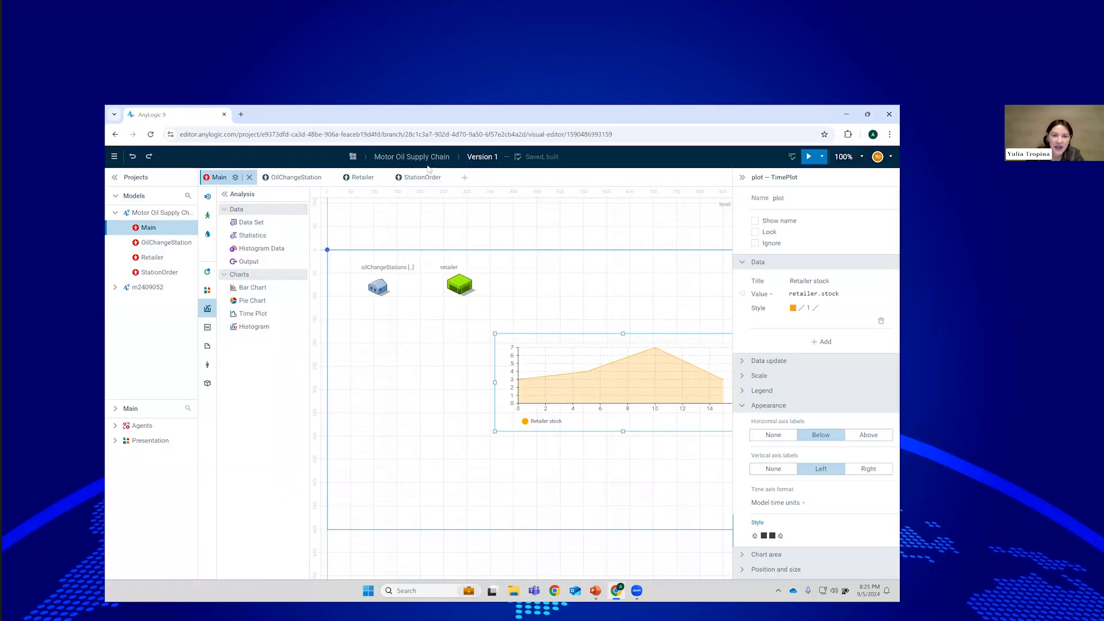
{"action": "left_click", "coordinate": [425, 158]}
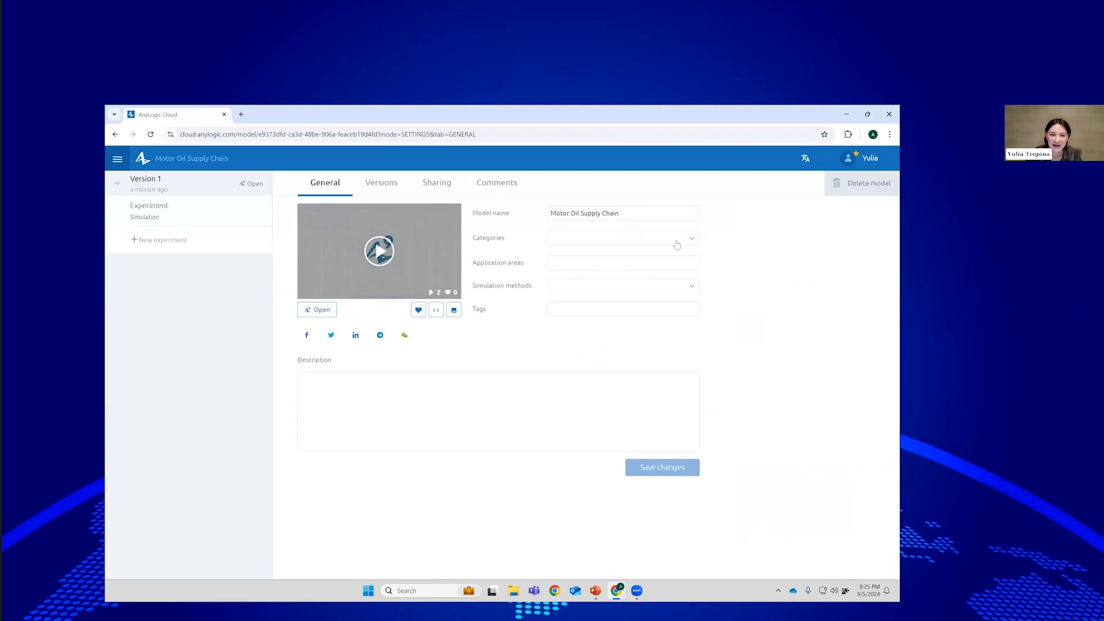
{"action": "left_click", "coordinate": [445, 191]}
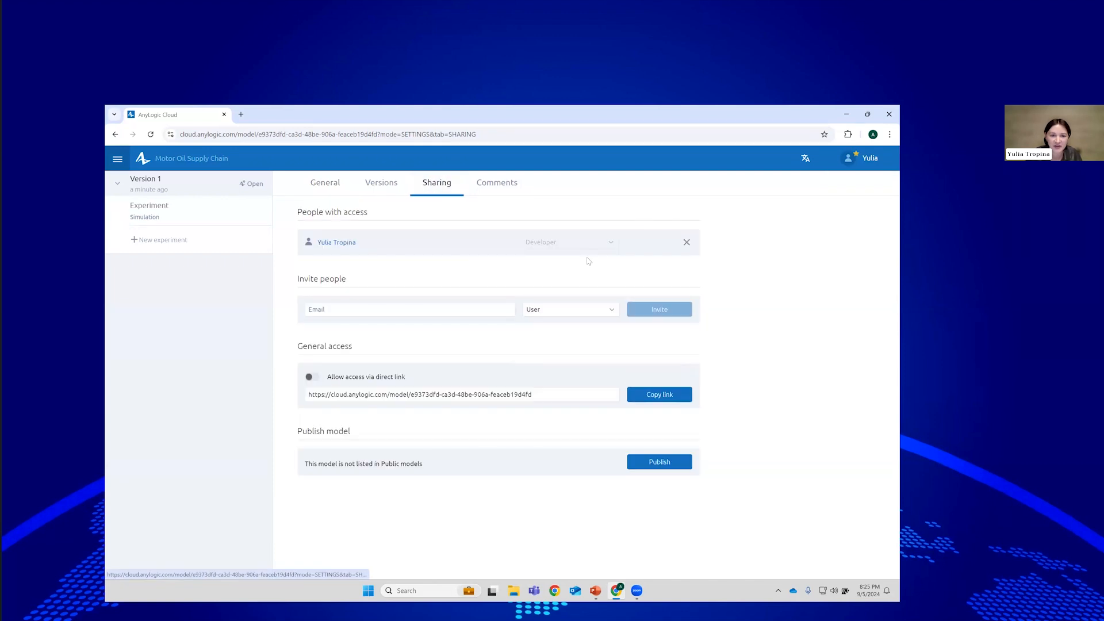
Invite the first colleague by e-mail with Developer access.
{"action": "left_click", "coordinate": [468, 311]}
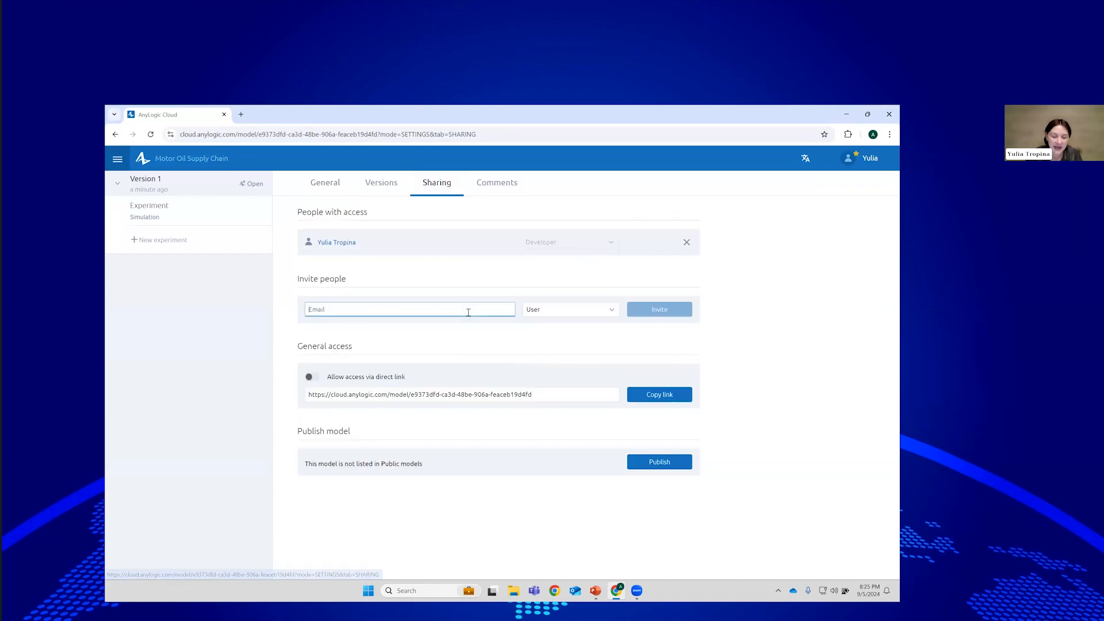
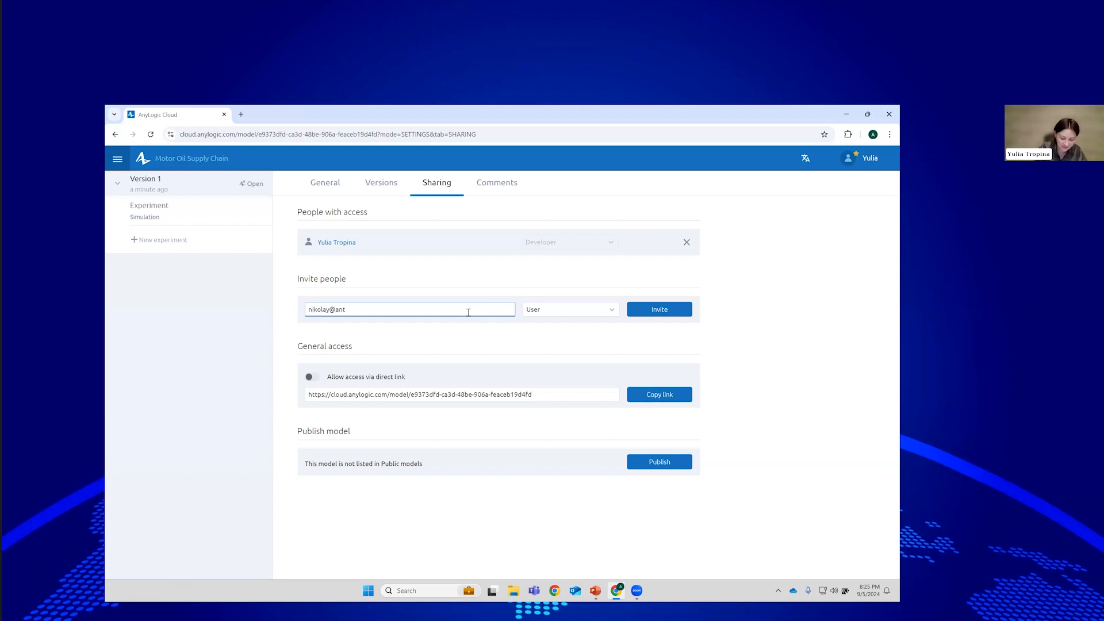
{"action": "left_click", "coordinate": [578, 313]}
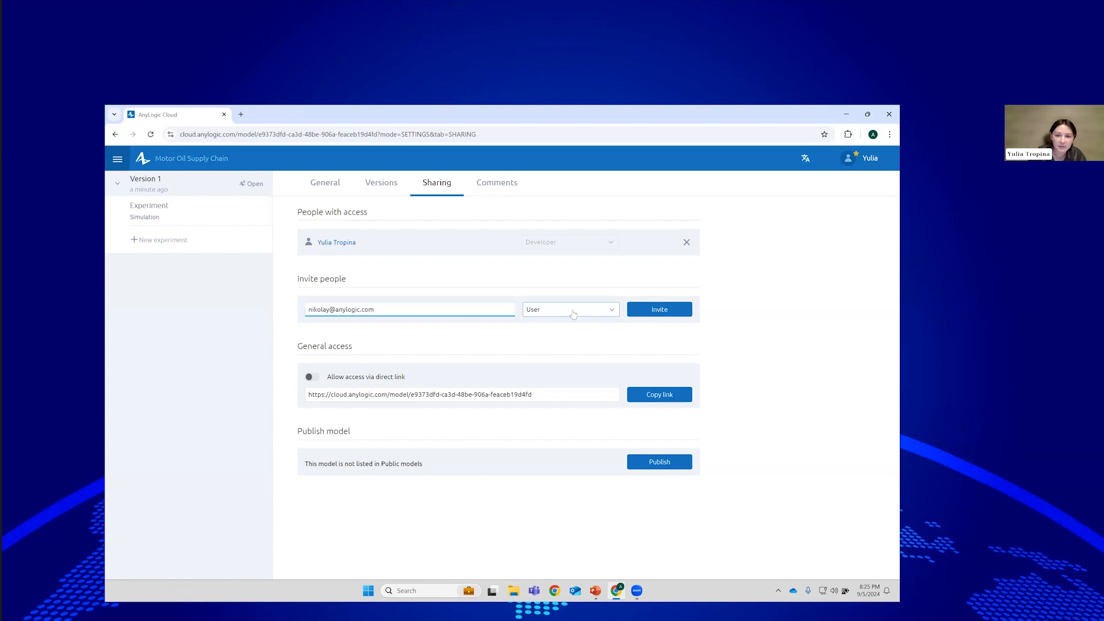
{"action": "left_click", "coordinate": [546, 332]}
{"action": "left_click", "coordinate": [662, 314]}
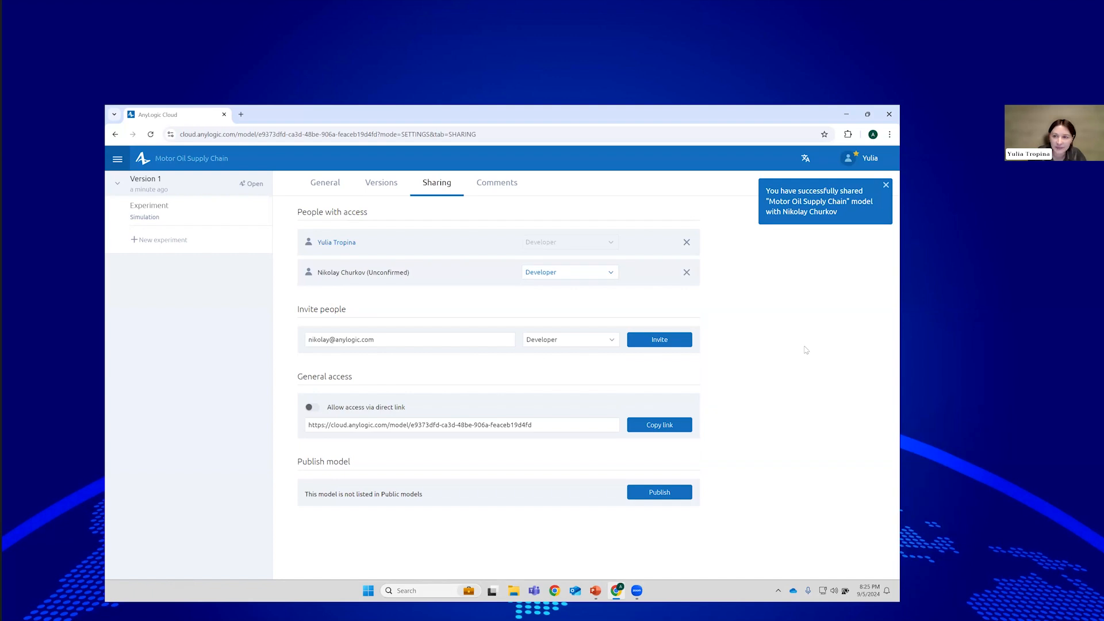
Invite the second colleague by e-mail with User access.
{"action": "left_click", "coordinate": [430, 339]}
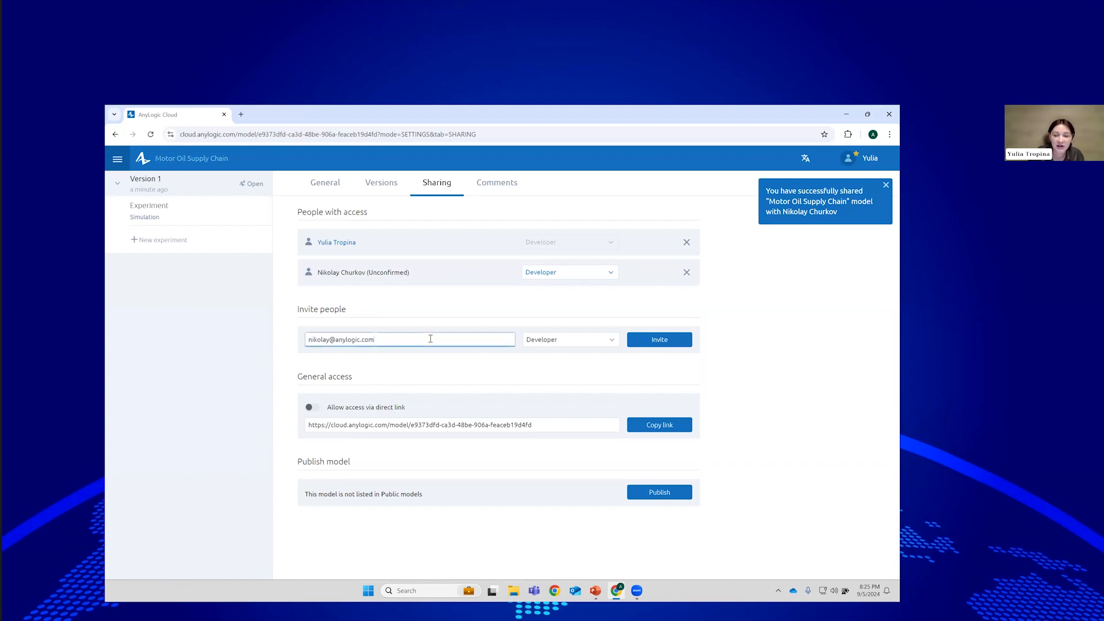
{"action": "left_click_drag", "start_coordinate": [331, 339], "coordinate": [251, 344]}
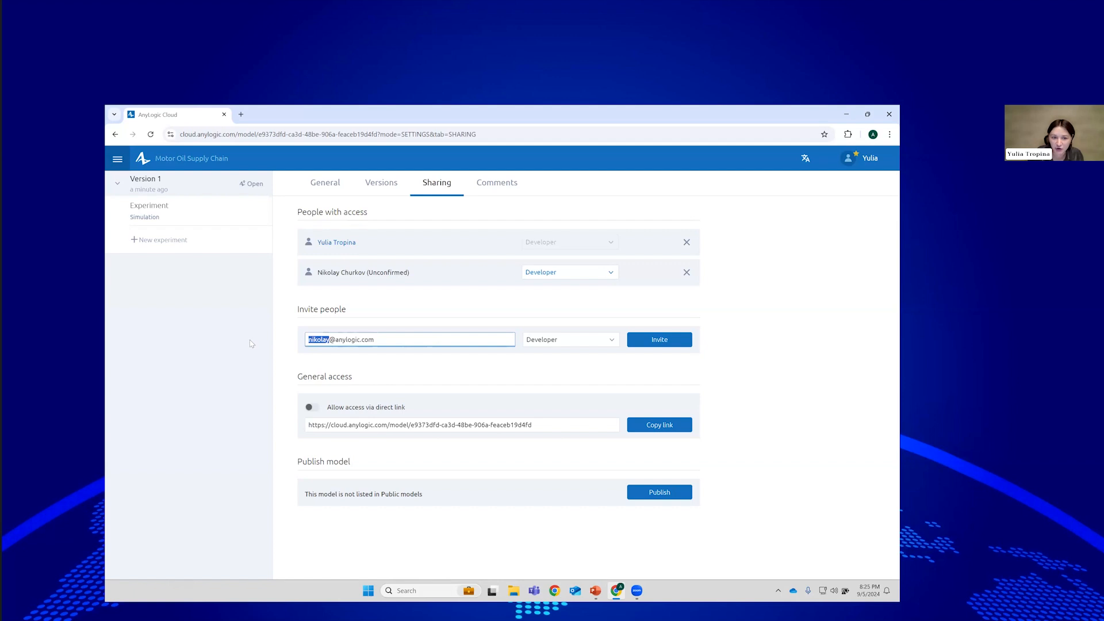
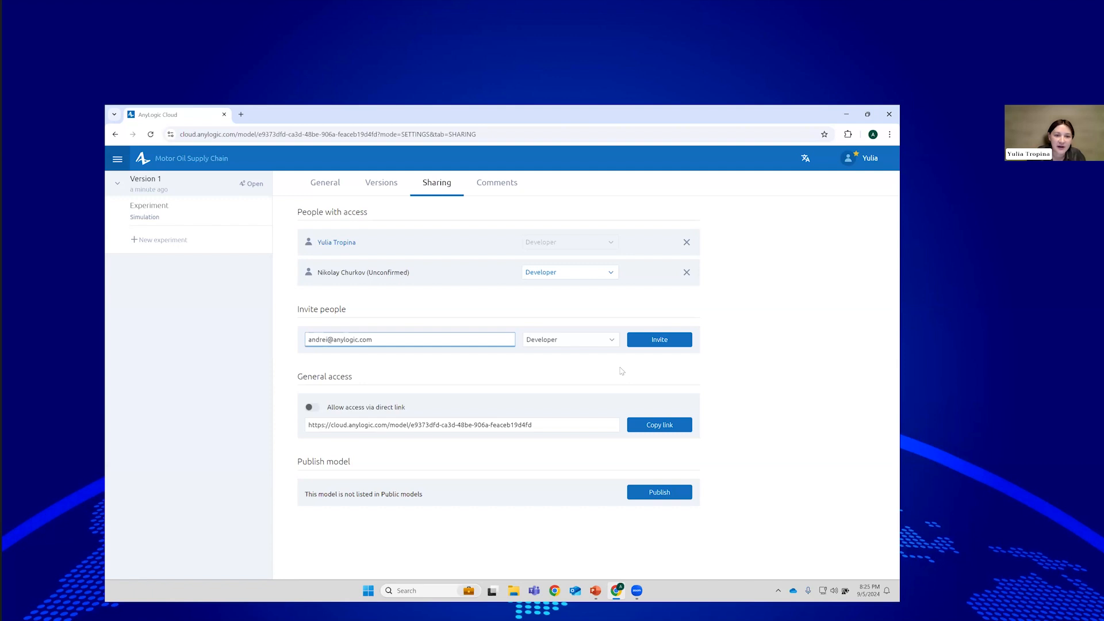
{"action": "left_click", "coordinate": [579, 344]}
{"action": "left_click", "coordinate": [573, 383]}
{"action": "left_click", "coordinate": [681, 344]}
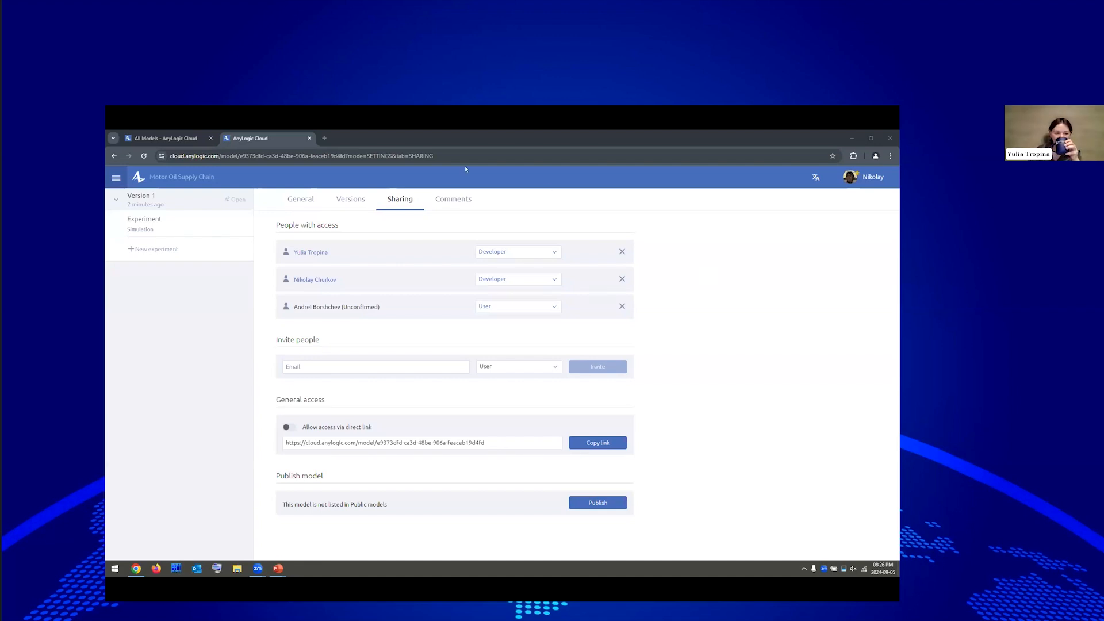
Close the All Models browser tab and open the model's Versions list.
{"action": "middle_click", "coordinate": [186, 138]}
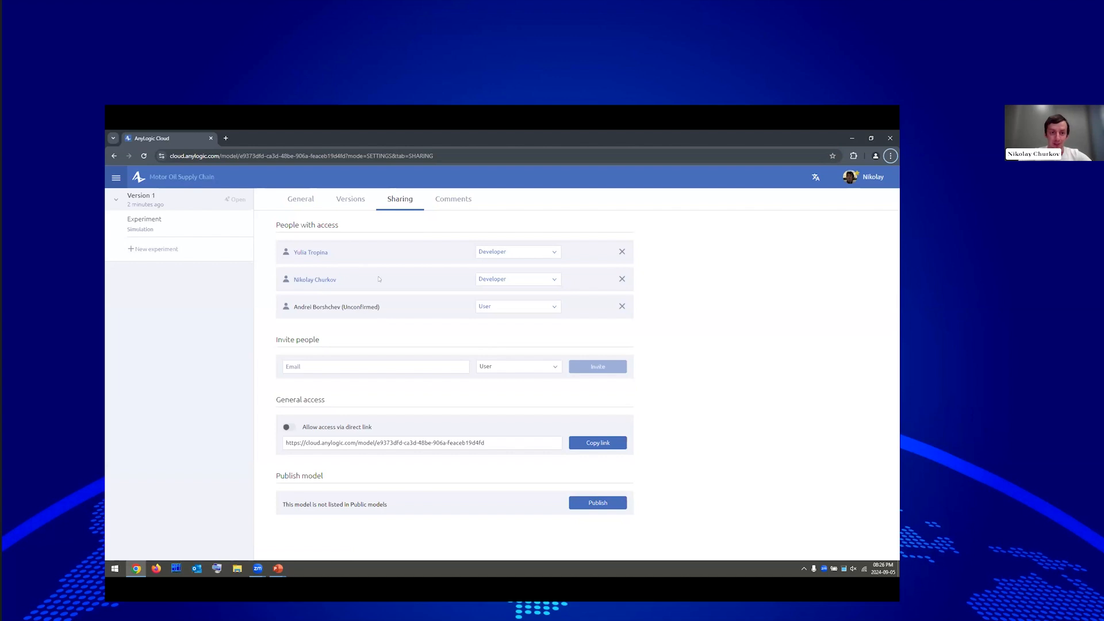
{"action": "triple_click", "coordinate": [381, 310]}
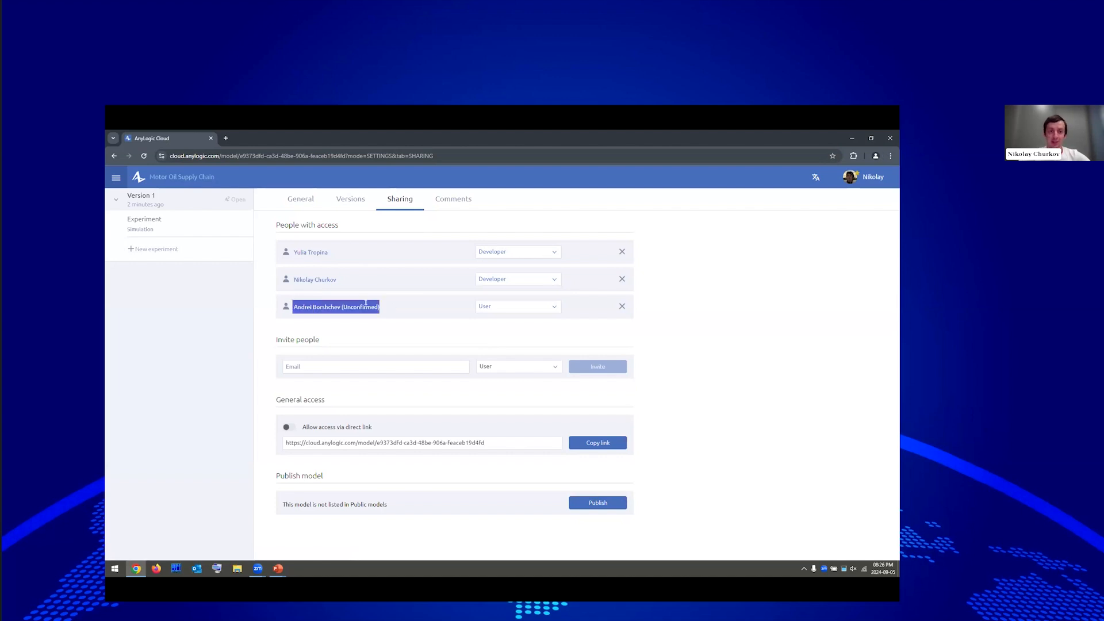
{"action": "left_click", "coordinate": [391, 313]}
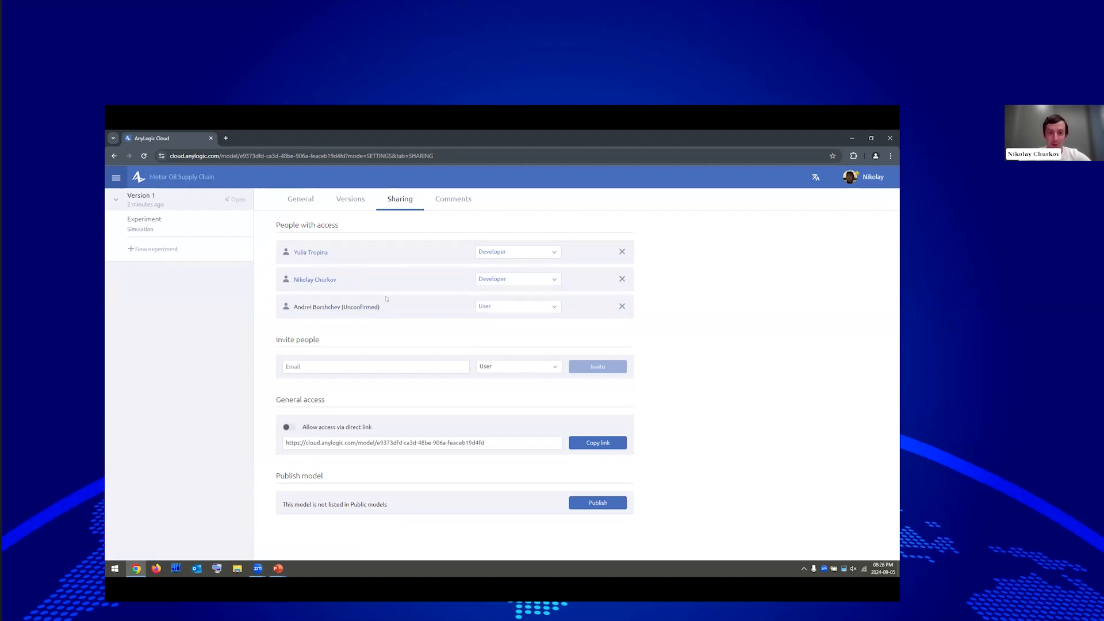
{"action": "left_click", "coordinate": [350, 199]}
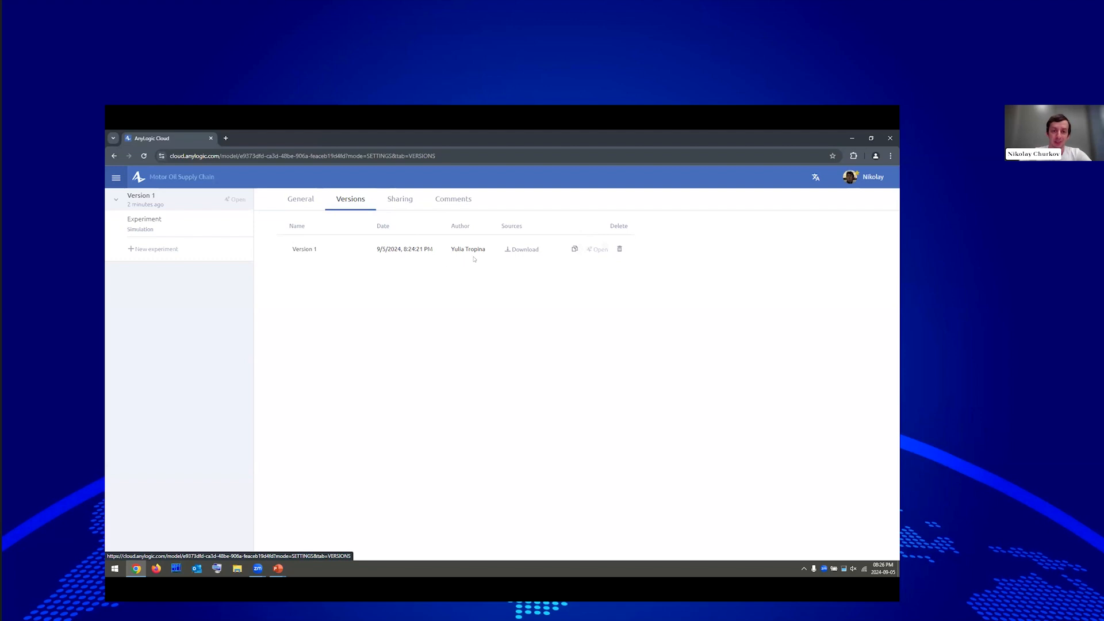
Duplicate Version 1 in AnyLogic Cloud and rename the copy as the user's personal version.
{"action": "left_click", "coordinate": [574, 250]}
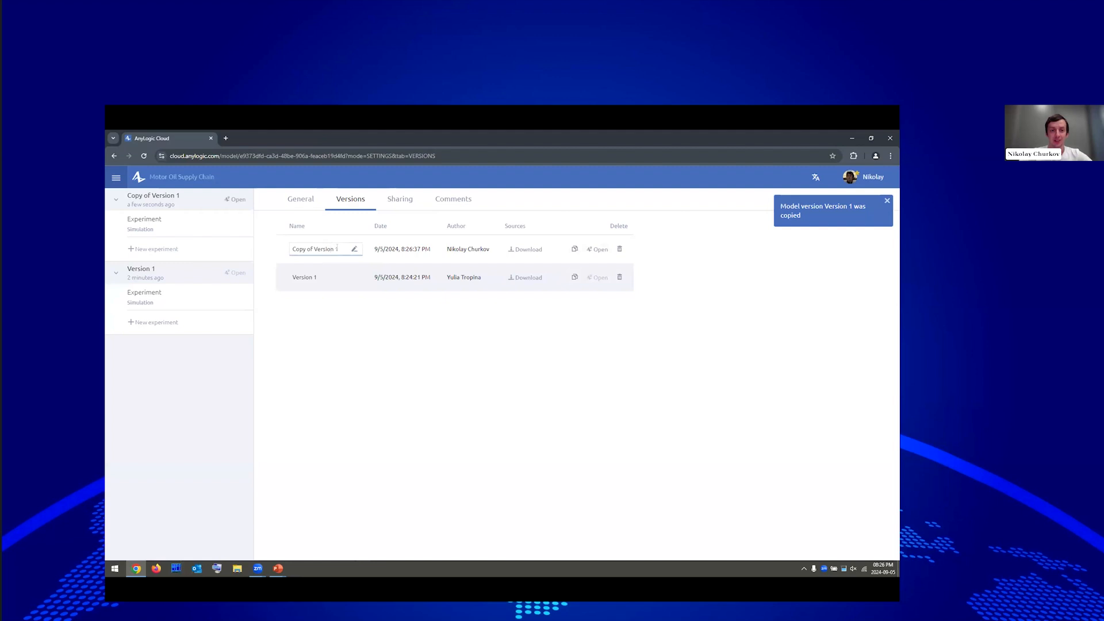
{"action": "left_click", "coordinate": [337, 248]}
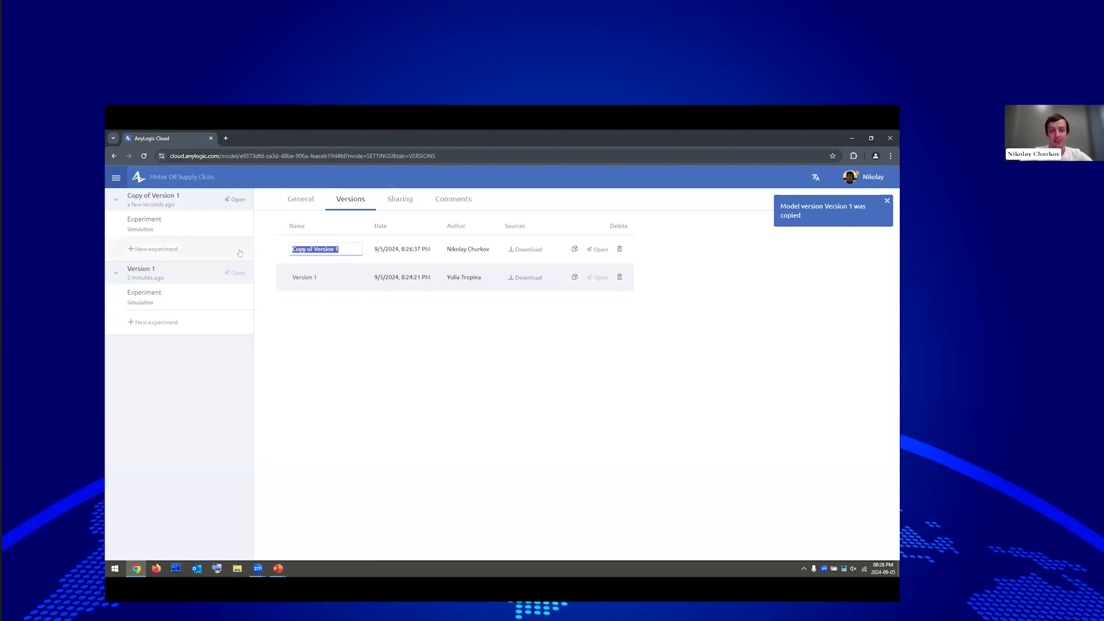
{"action": "type", "text": "Nik's"}
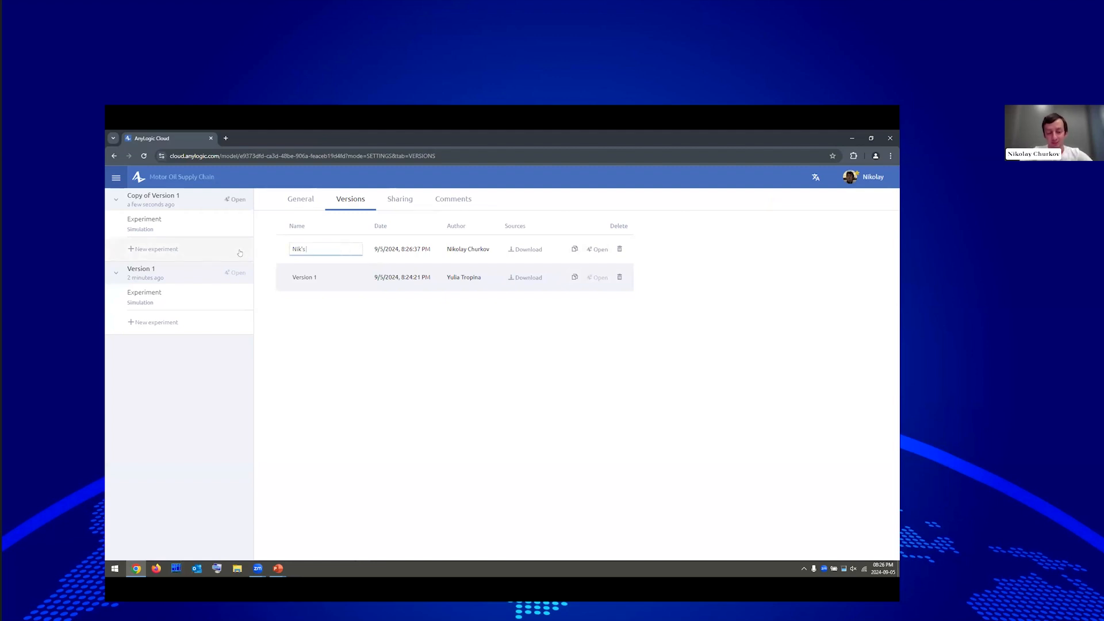
{"action": "type", "text": " Version"}
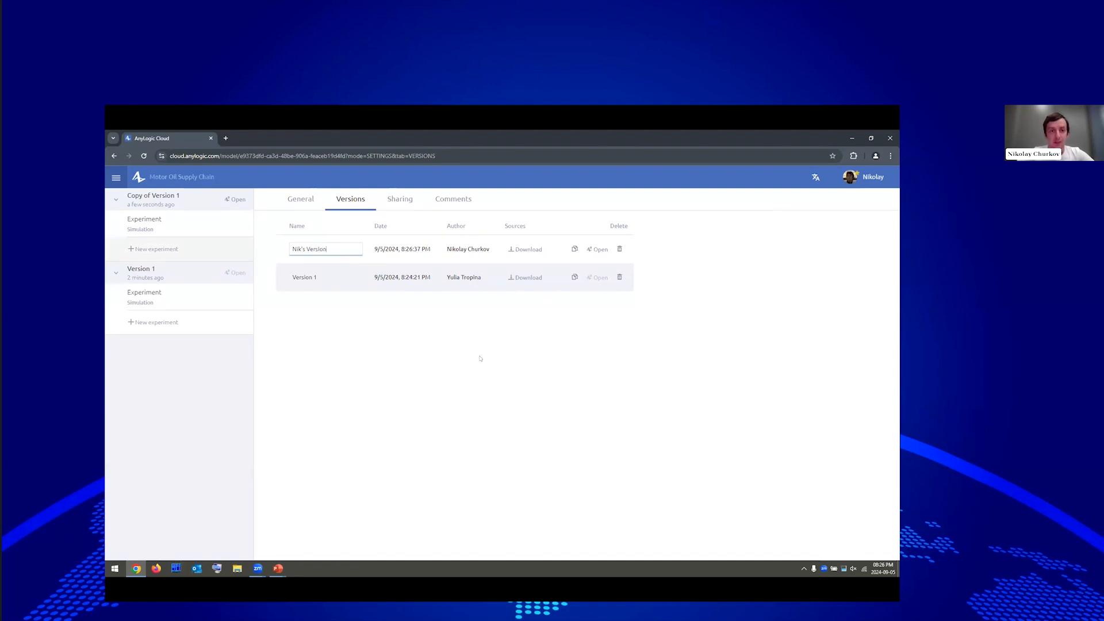
{"action": "key", "text": "Return"}
Open the renamed copy for editing, then return to the PowerPoint slide show.
{"action": "left_click", "coordinate": [596, 249]}
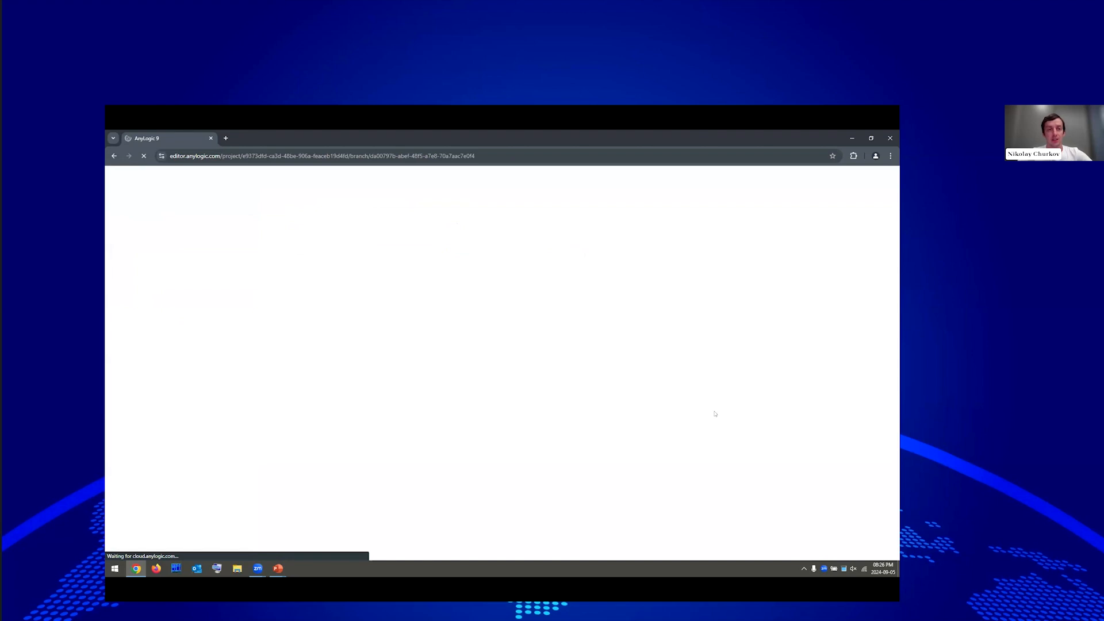
{"action": "key", "text": "alt+Tab"}
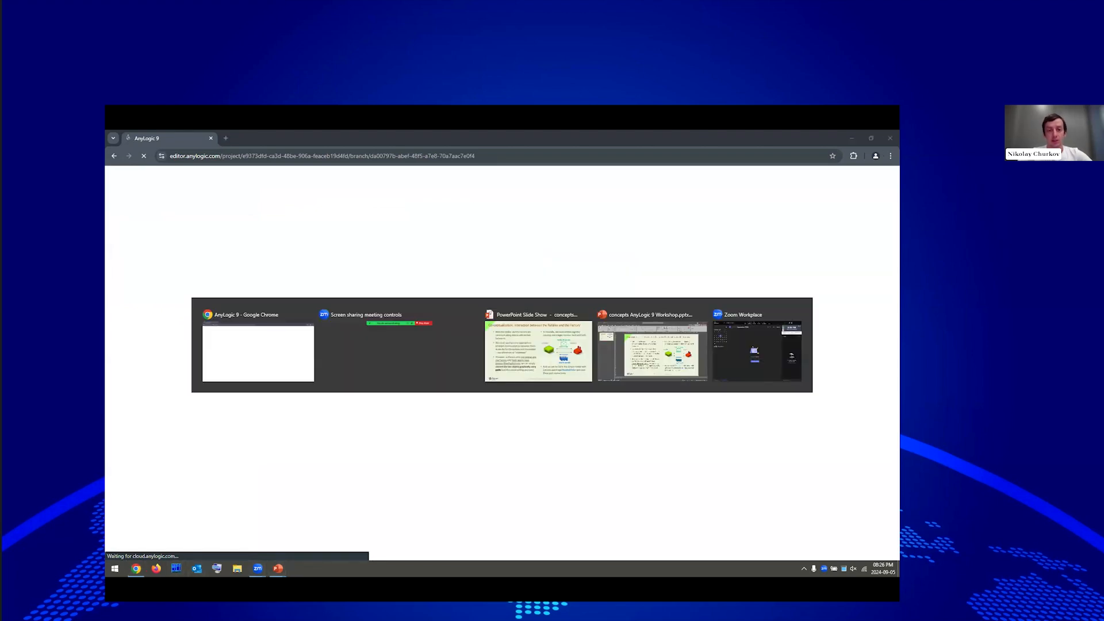
{"action": "key", "text": "alt+Tab"}
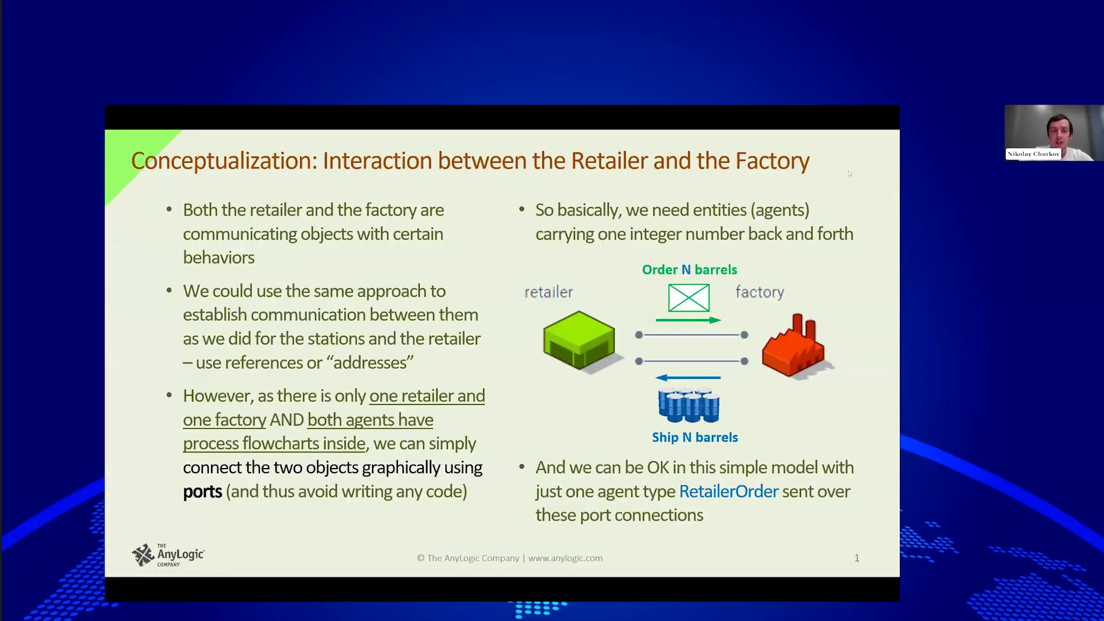
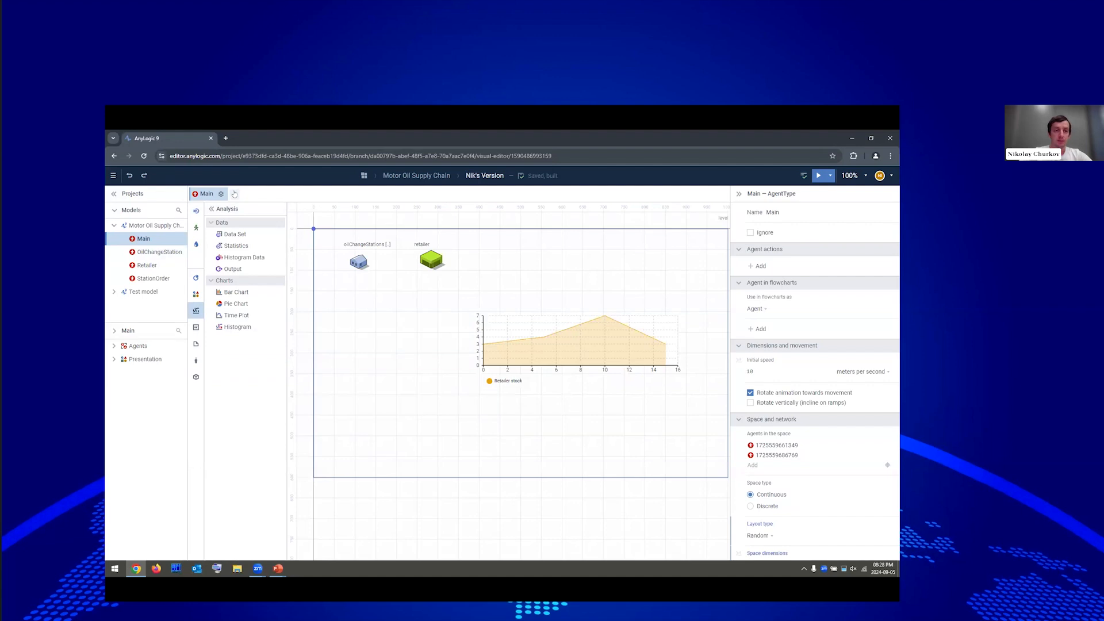
Create a Factory agent type and use the 2D factory picture as its agent icon.
{"action": "left_click", "coordinate": [232, 193]}
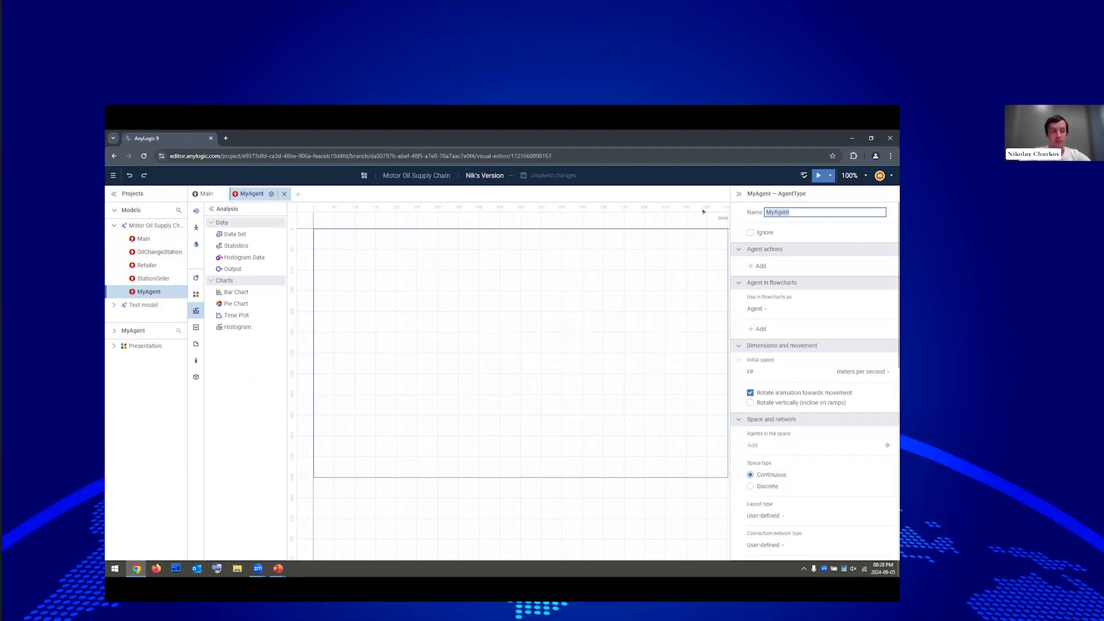
{"action": "type", "text": "Factory"}
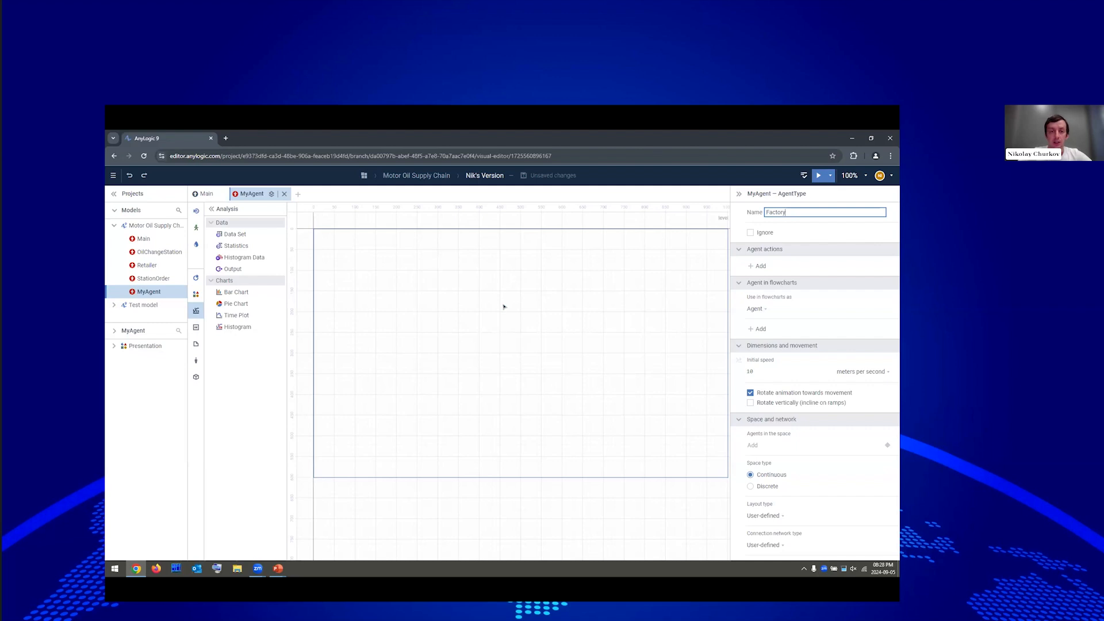
{"action": "left_click", "coordinate": [196, 360]}
{"action": "left_click_drag", "start_coordinate": [233, 419], "coordinate": [342, 259]}
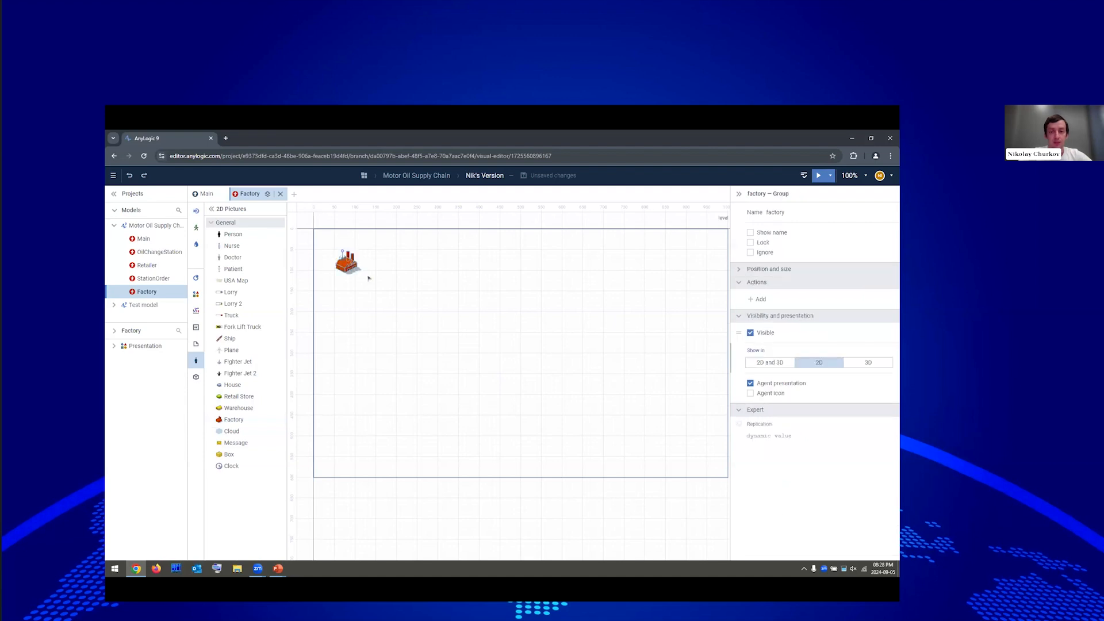
{"action": "left_click", "coordinate": [772, 393]}
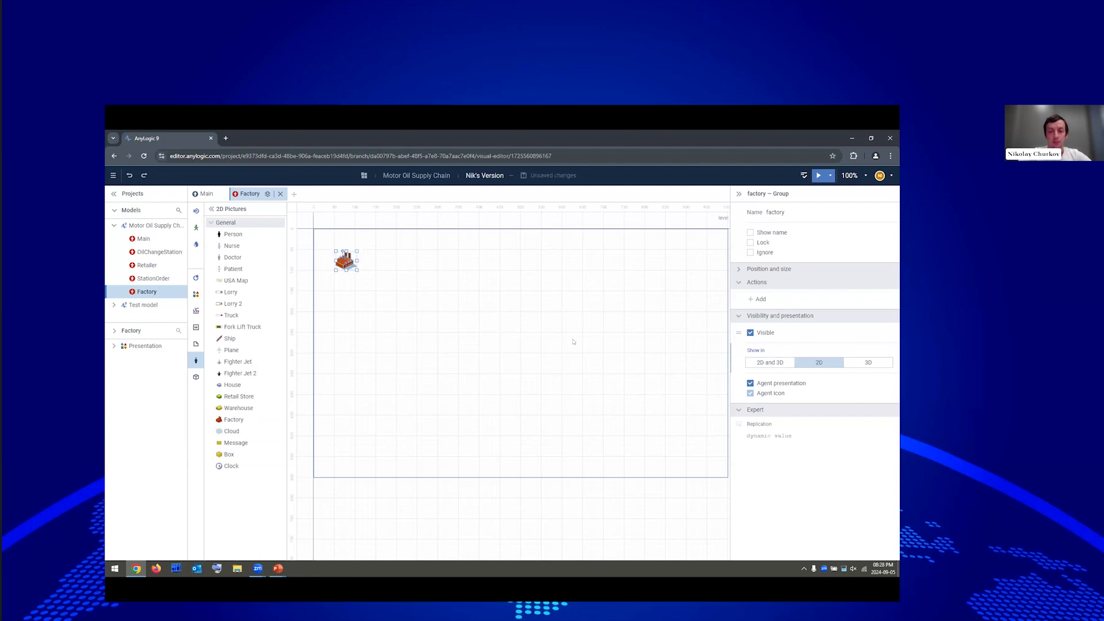
Add two ports on the factory icon, each with its name hidden.
{"action": "left_click", "coordinate": [196, 277]}
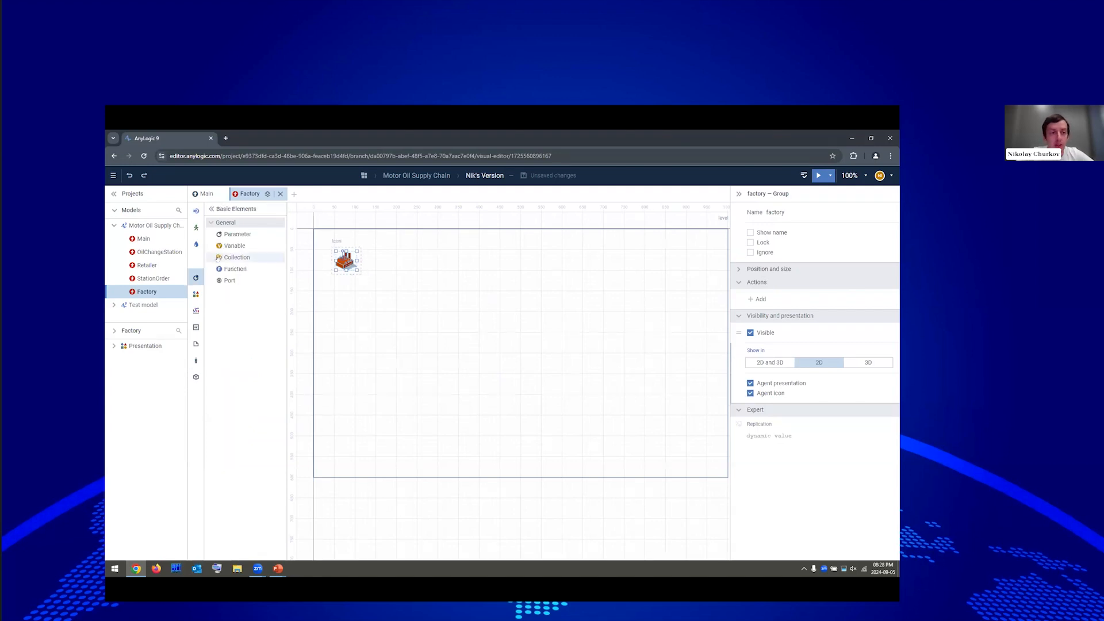
{"action": "left_click", "coordinate": [229, 281]}
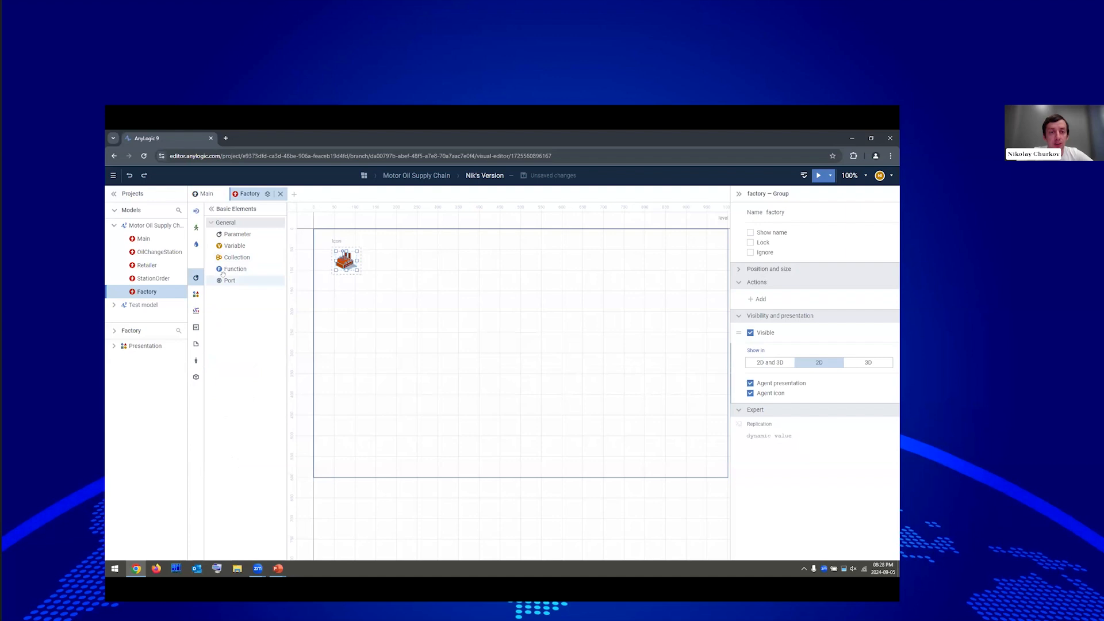
{"action": "left_click", "coordinate": [329, 254]}
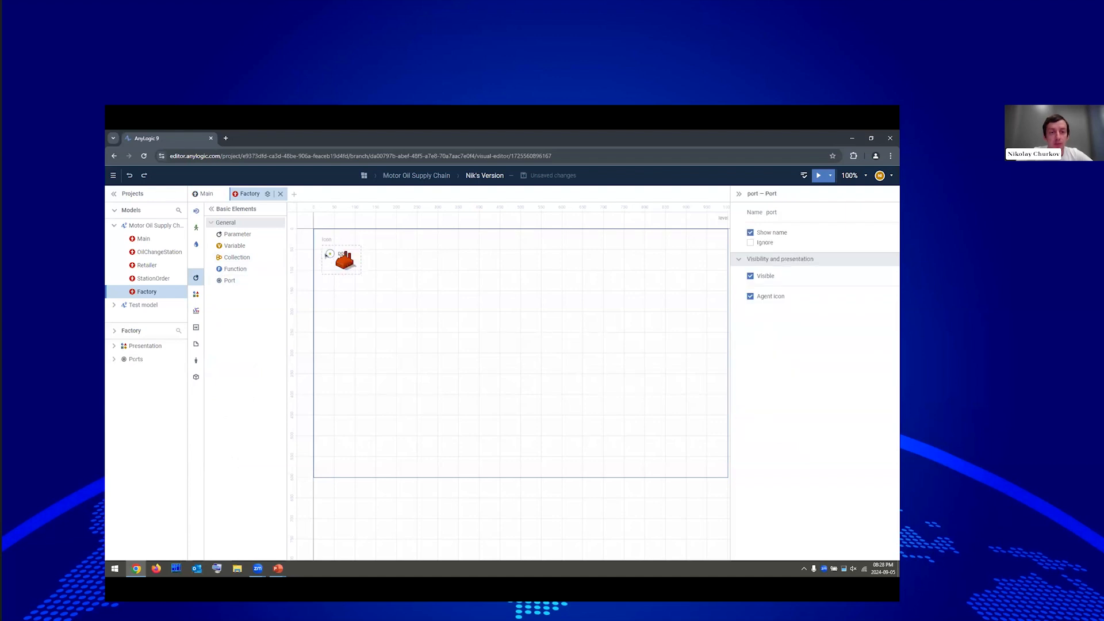
{"action": "left_click", "coordinate": [765, 233]}
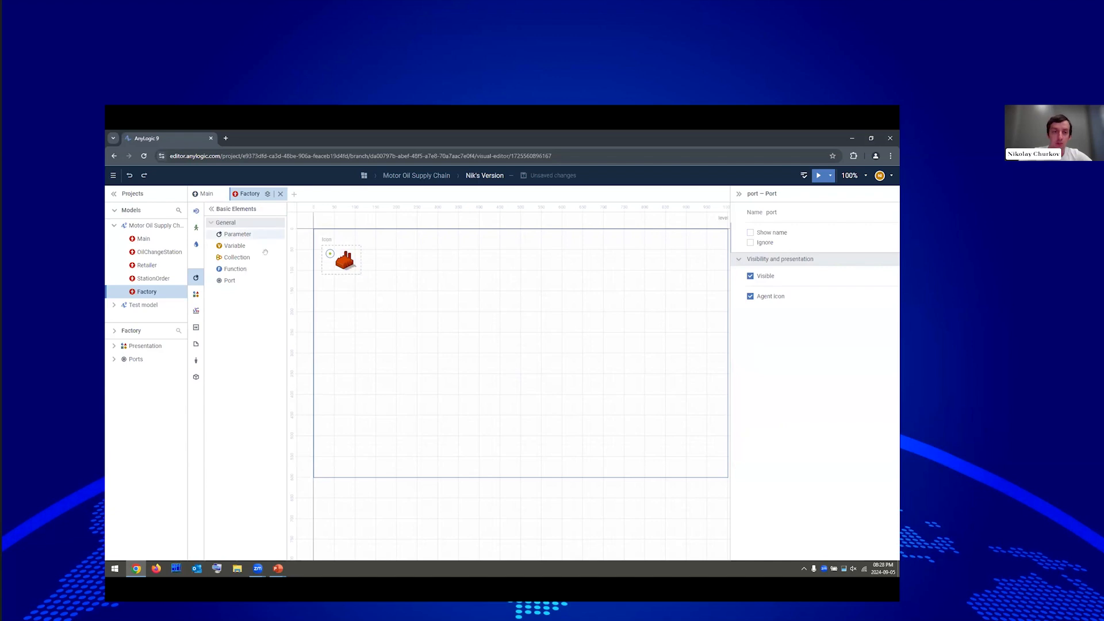
{"action": "left_click", "coordinate": [225, 281]}
{"action": "left_click", "coordinate": [330, 266]}
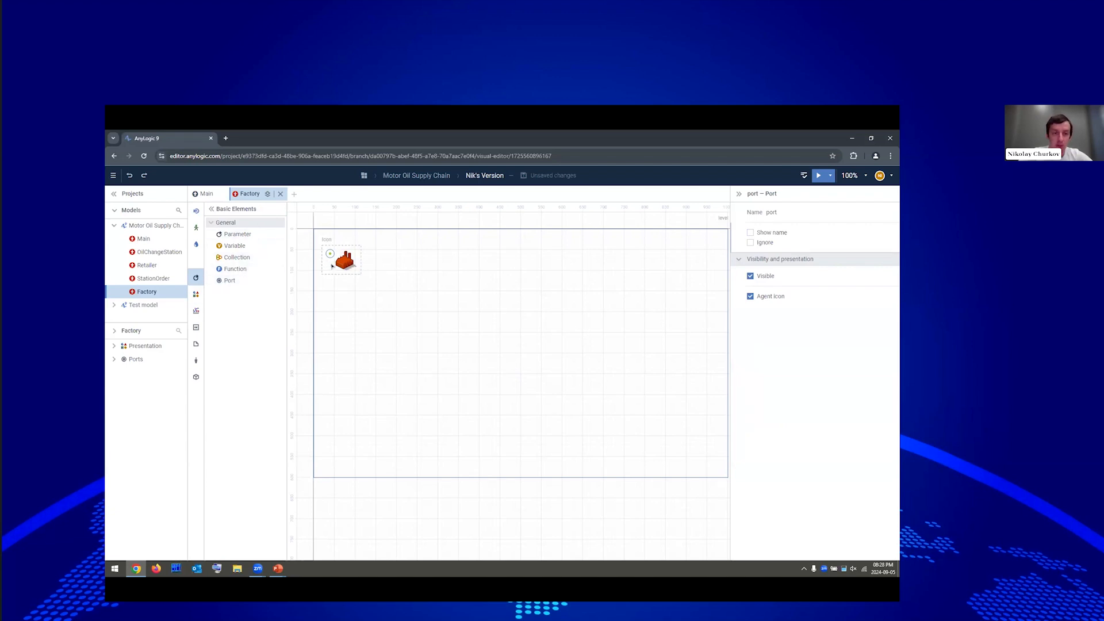
{"action": "left_click", "coordinate": [766, 233]}
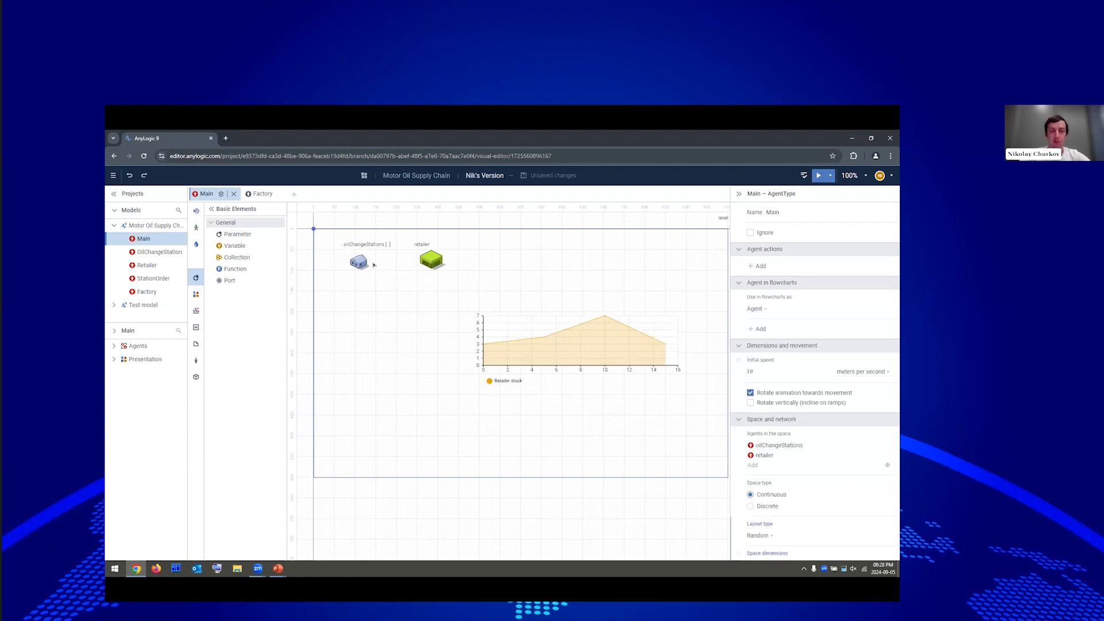
Place ports port and port1 beside the Retailer icon with names hidden, then go back to Main.
{"action": "double_click", "coordinate": [148, 266]}
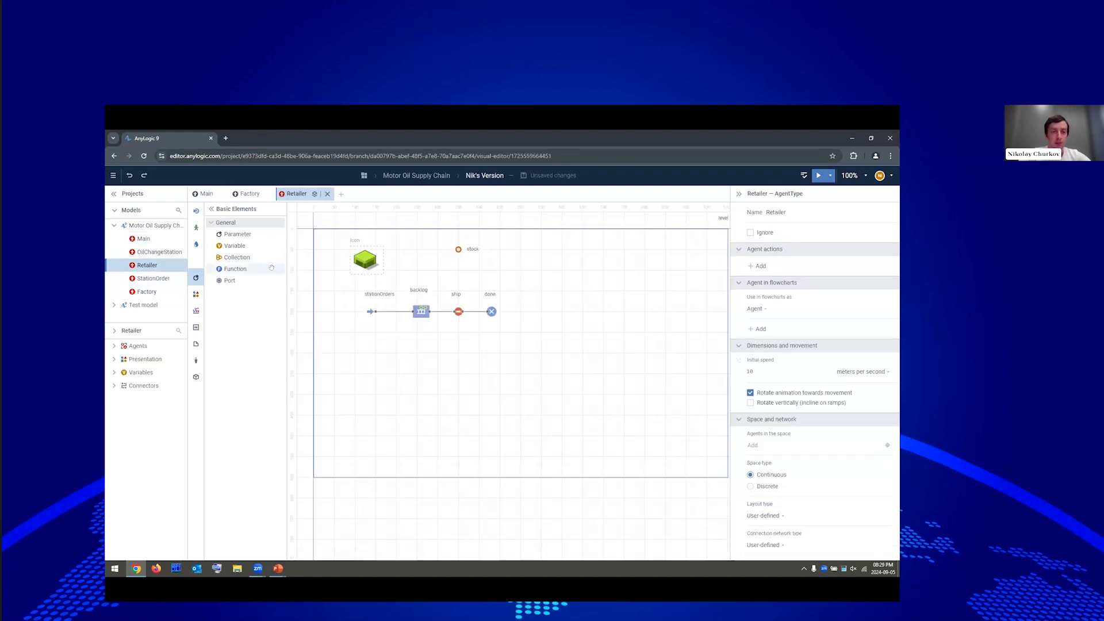
{"action": "left_click_drag", "start_coordinate": [229, 281], "coordinate": [381, 253]}
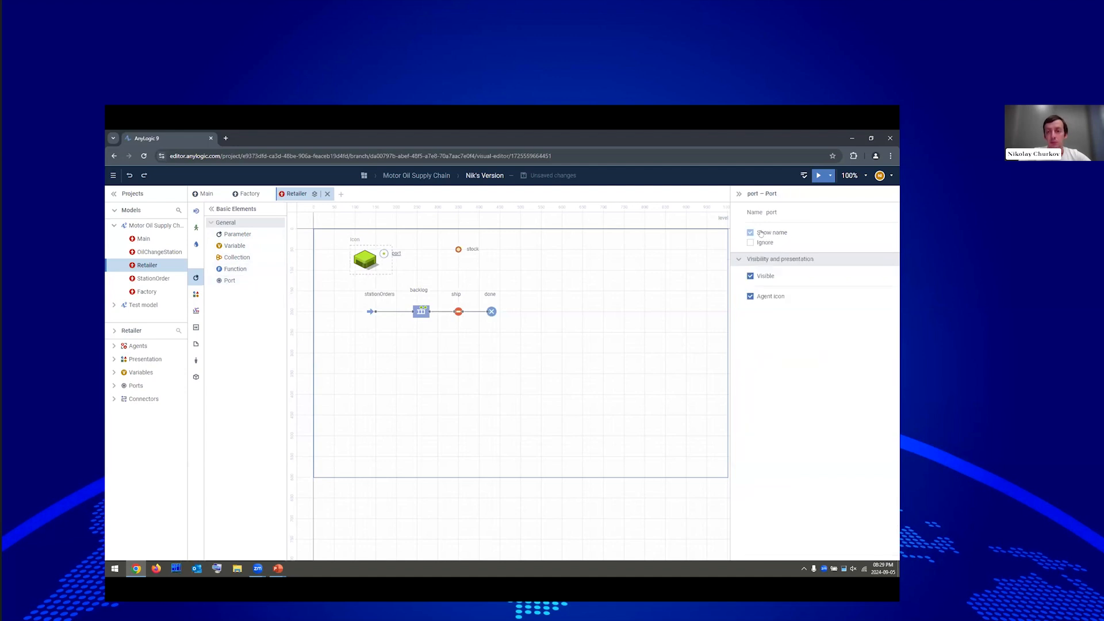
{"action": "left_click", "coordinate": [759, 233]}
{"action": "left_click_drag", "start_coordinate": [230, 280], "coordinate": [385, 268]}
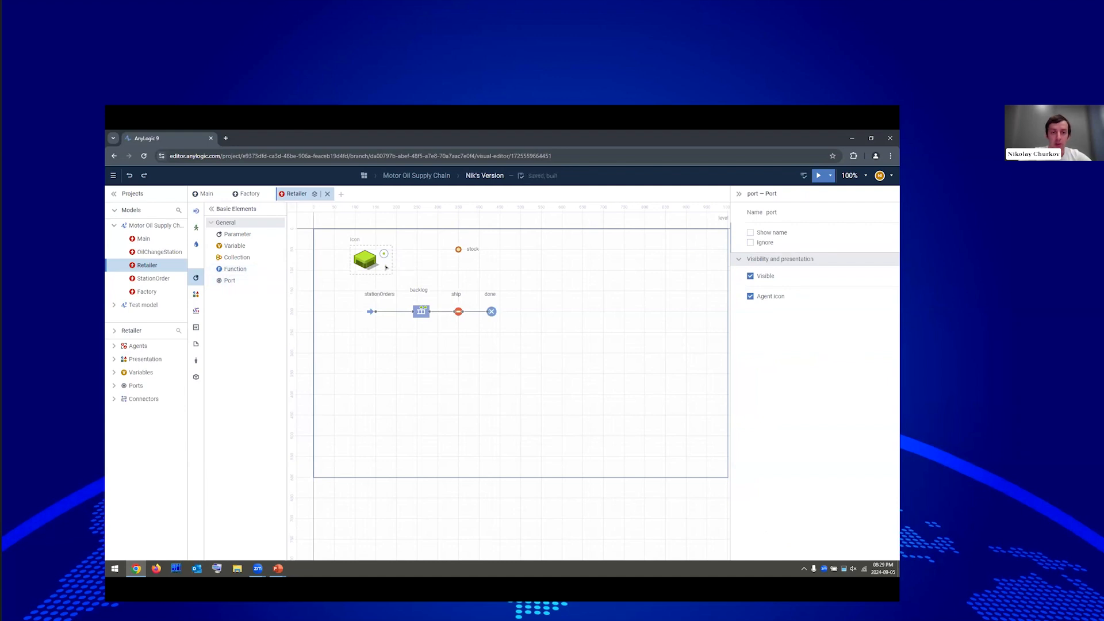
{"action": "left_click", "coordinate": [776, 233]}
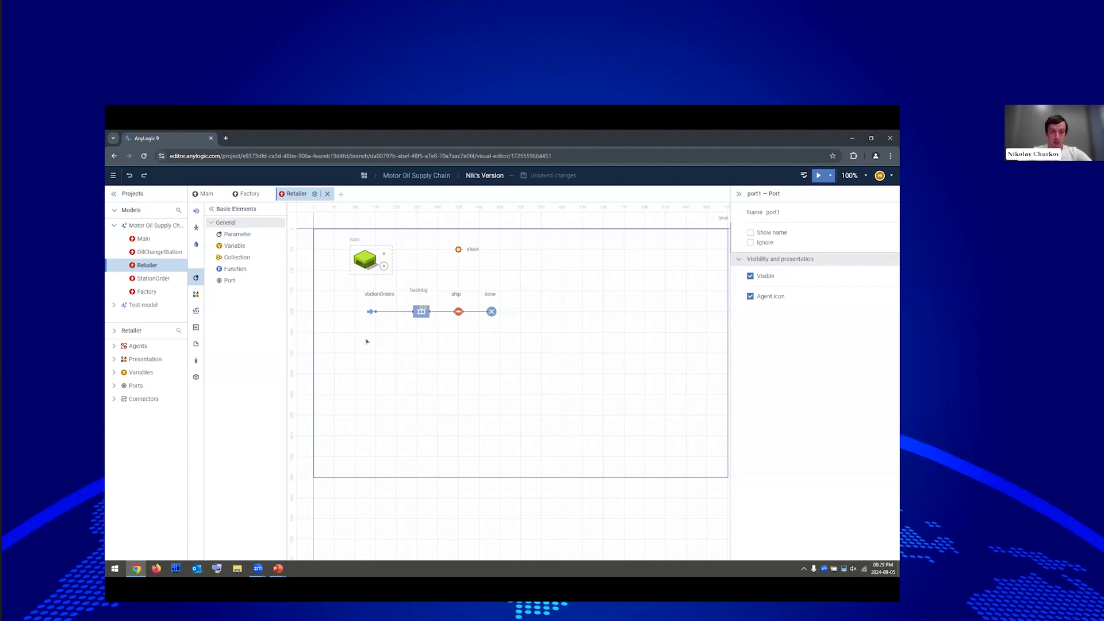
{"action": "left_click", "coordinate": [204, 193]}
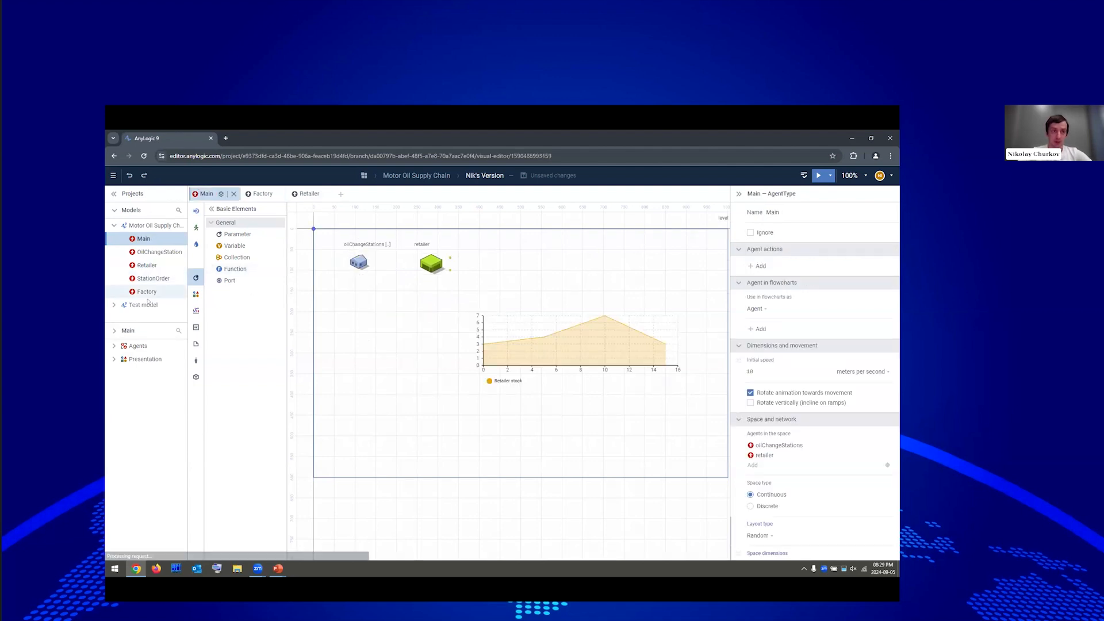
Drop a factory agent into Main next to retailer and connect retailer's lower port to it.
{"action": "left_click_drag", "start_coordinate": [134, 292], "coordinate": [494, 260]}
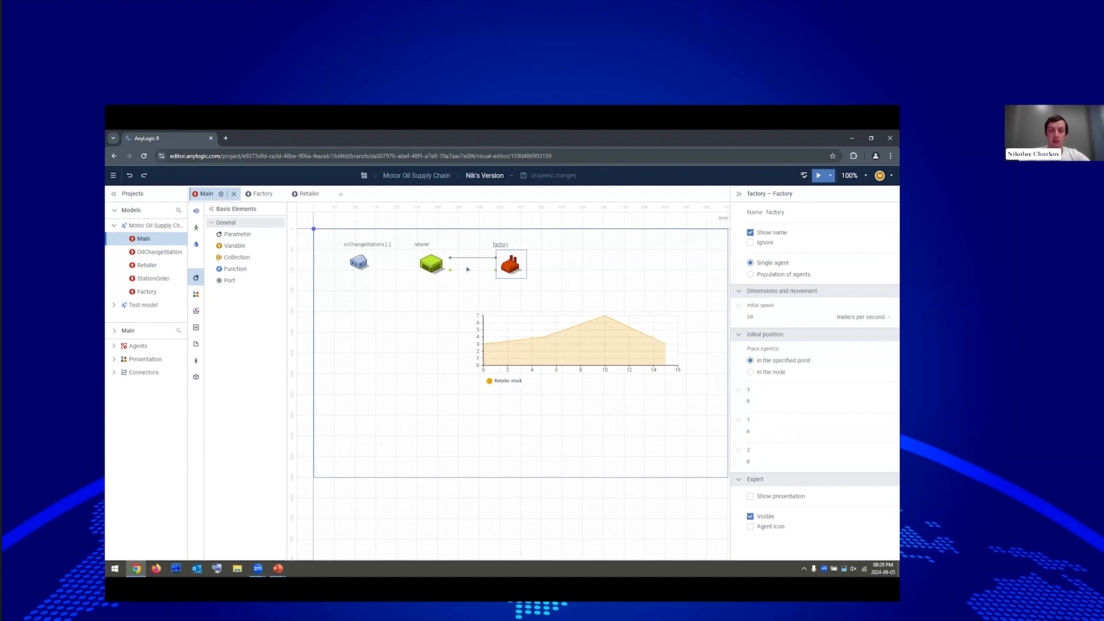
{"action": "left_click_drag", "start_coordinate": [451, 271], "coordinate": [495, 272]}
{"action": "left_click", "coordinate": [504, 285]}
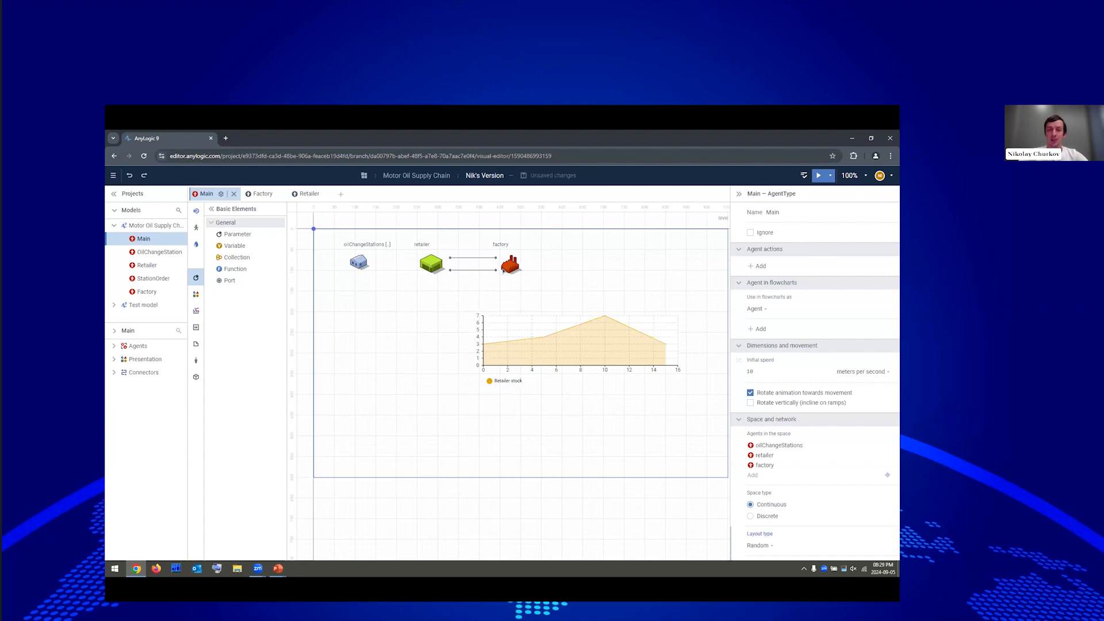
Create a new agent type named RetailerOrder.
{"action": "left_click", "coordinate": [341, 194]}
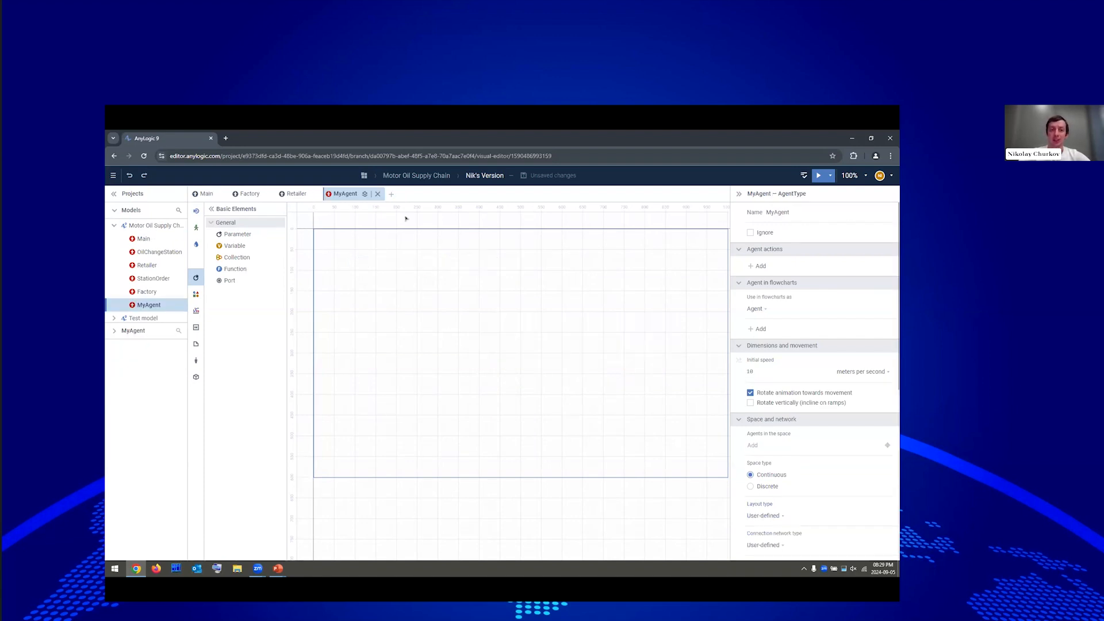
{"action": "double_click", "coordinate": [801, 219]}
{"action": "type", "text": "RetailerOrder"}
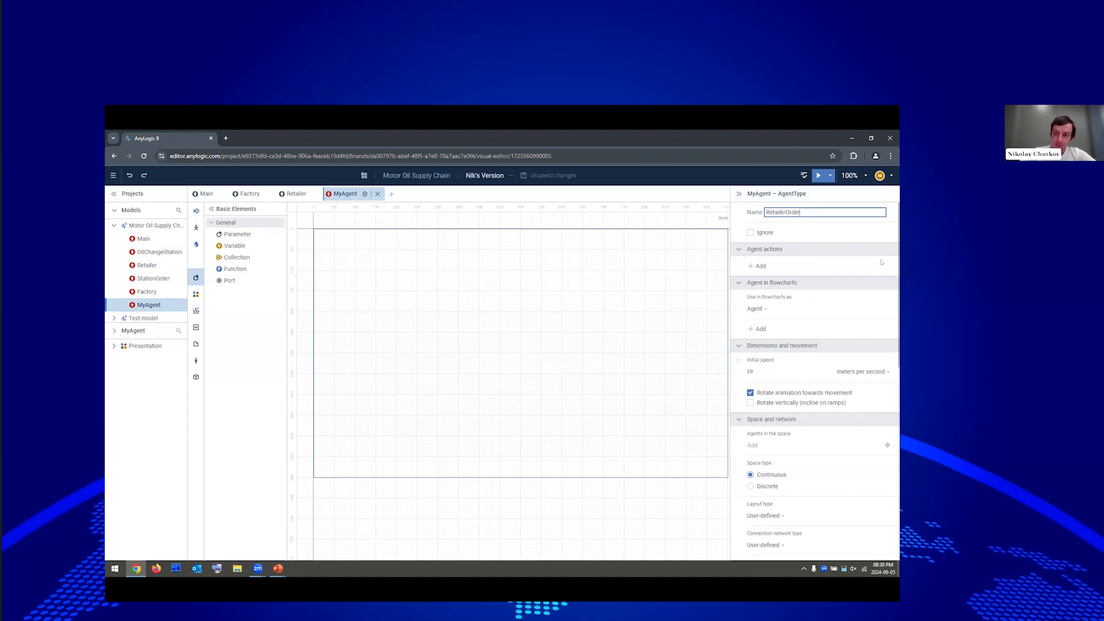
Give RetailerOrder an int parameter called amount, then return to Main.
{"action": "left_click_drag", "start_coordinate": [231, 233], "coordinate": [334, 250]}
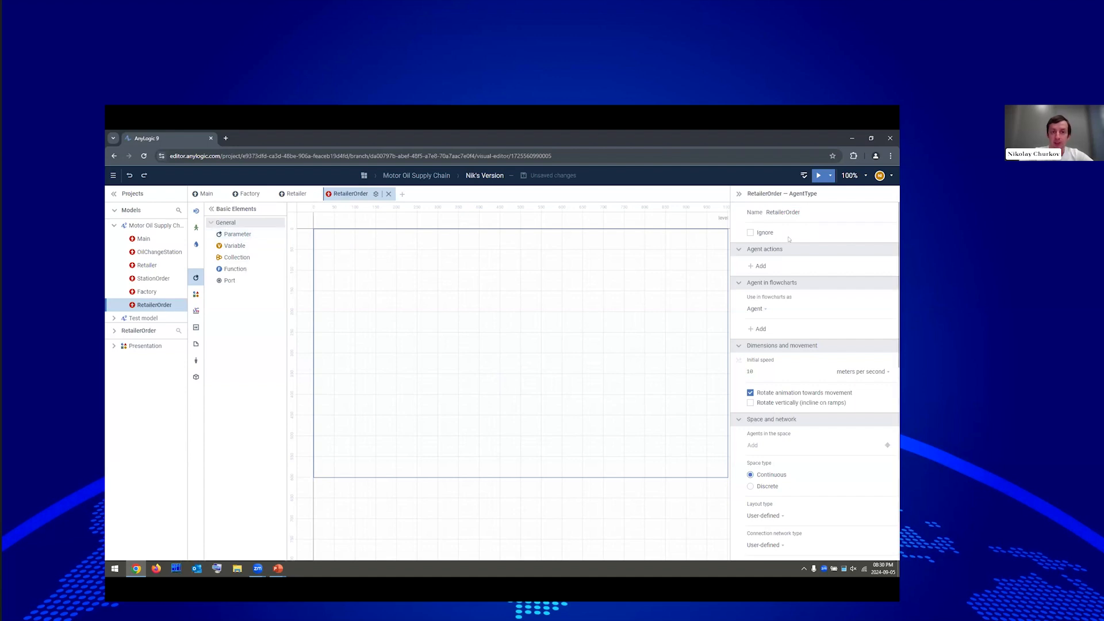
{"action": "left_click_drag", "start_coordinate": [798, 213], "coordinate": [713, 202]}
{"action": "type", "text": "amount"}
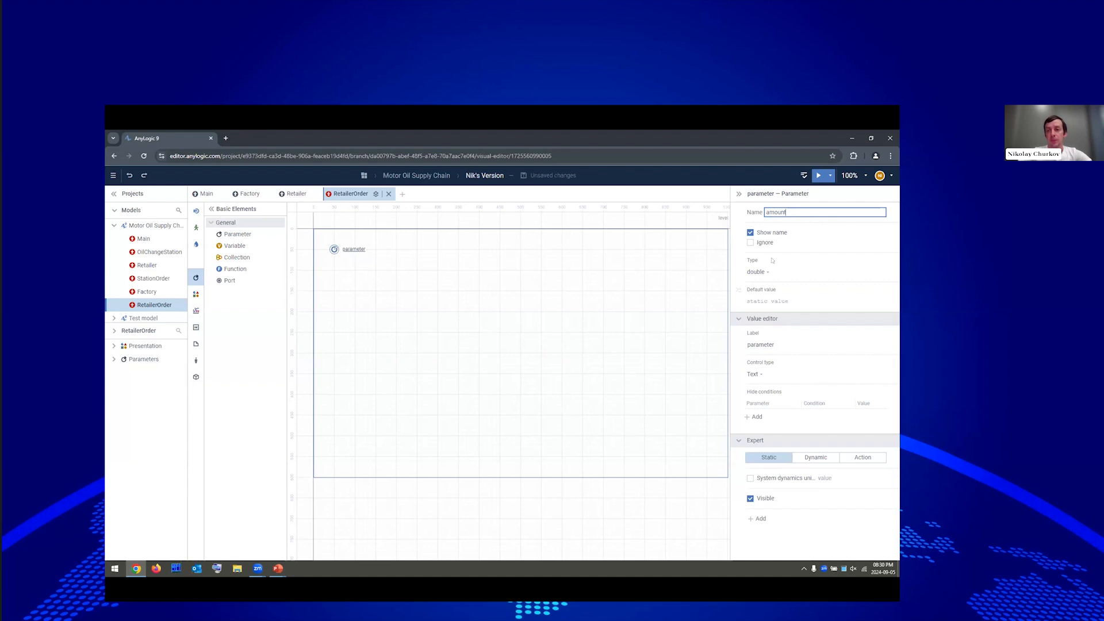
{"action": "left_click", "coordinate": [758, 272]}
{"action": "left_click", "coordinate": [748, 283]}
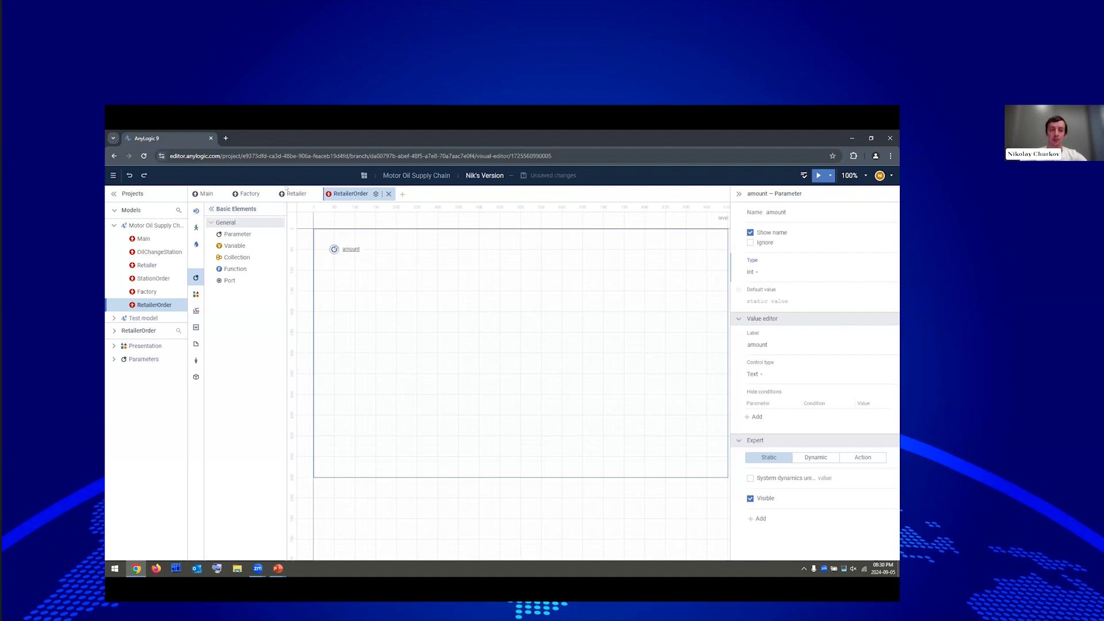
{"action": "left_click", "coordinate": [196, 194]}
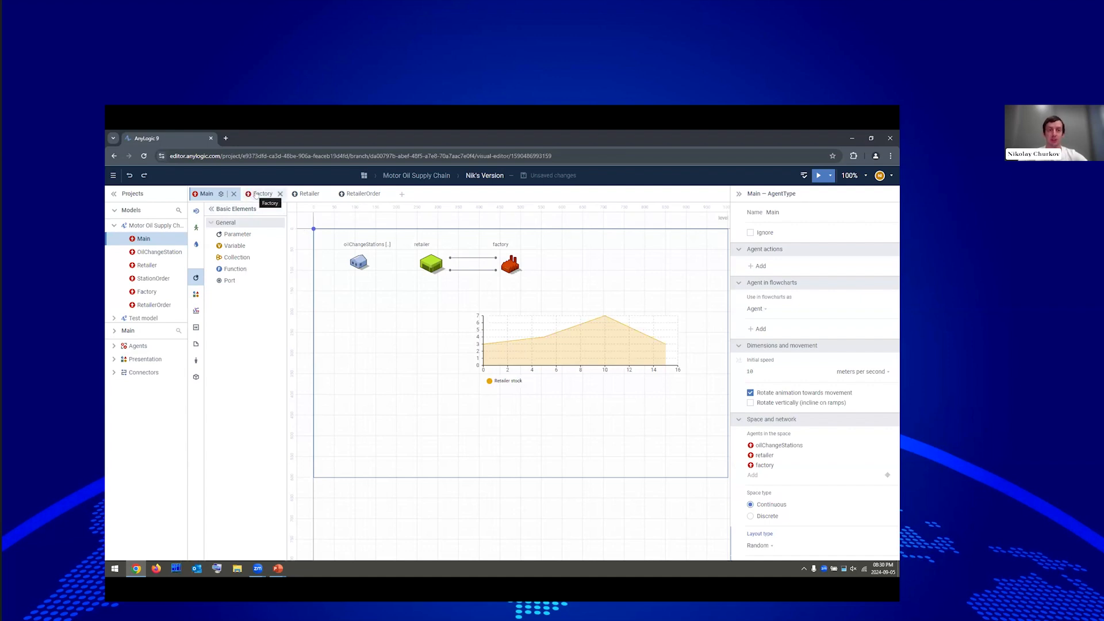
Open the Retailer agent type and move the stock variable further right.
{"action": "double_click", "coordinate": [430, 266]}
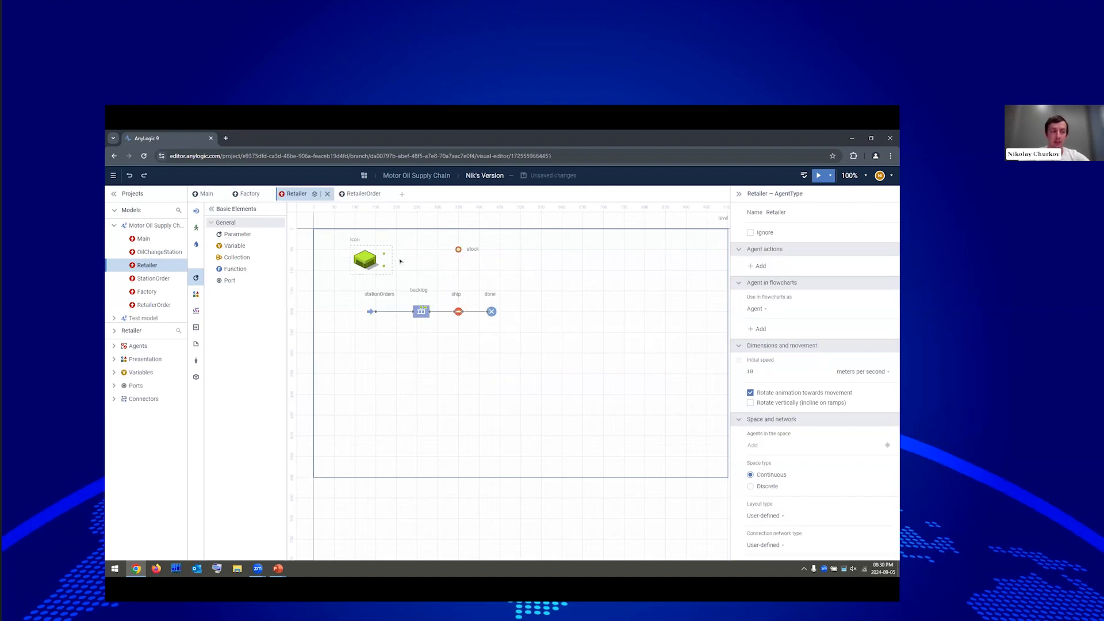
{"action": "left_click", "coordinate": [458, 250]}
{"action": "left_click_drag", "start_coordinate": [533, 250], "coordinate": [584, 251]}
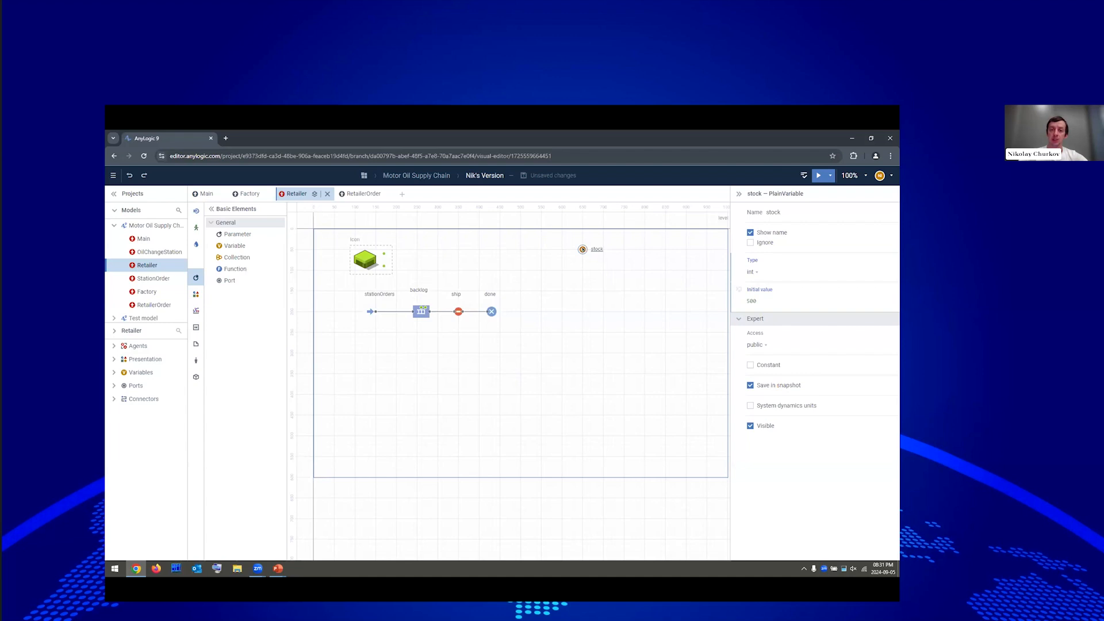
Duplicate stock as a new variable named expecting with initial value 0.
{"action": "left_click_drag", "start_coordinate": [582, 249], "coordinate": [583, 269]}
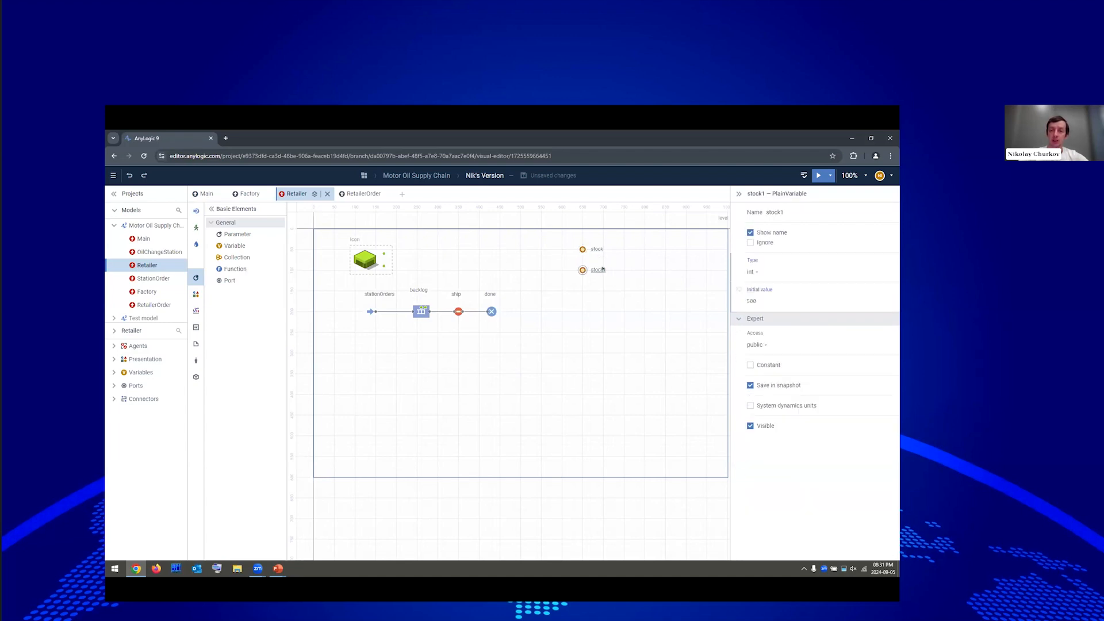
{"action": "type", "text": "e"}
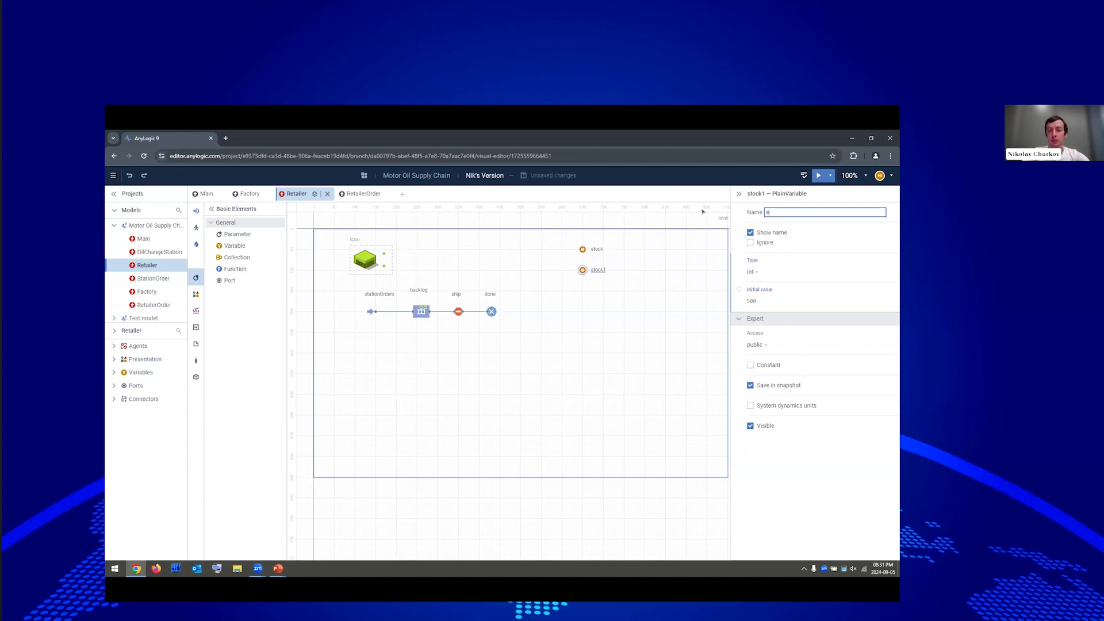
{"action": "type", "text": "xpecting"}
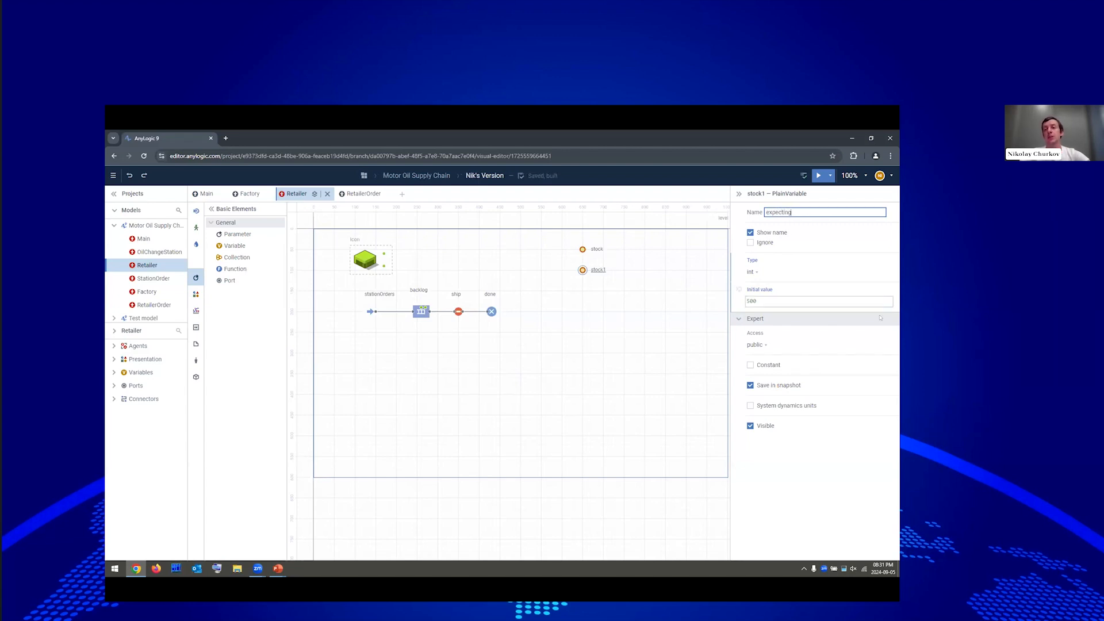
{"action": "left_click", "coordinate": [777, 298]}
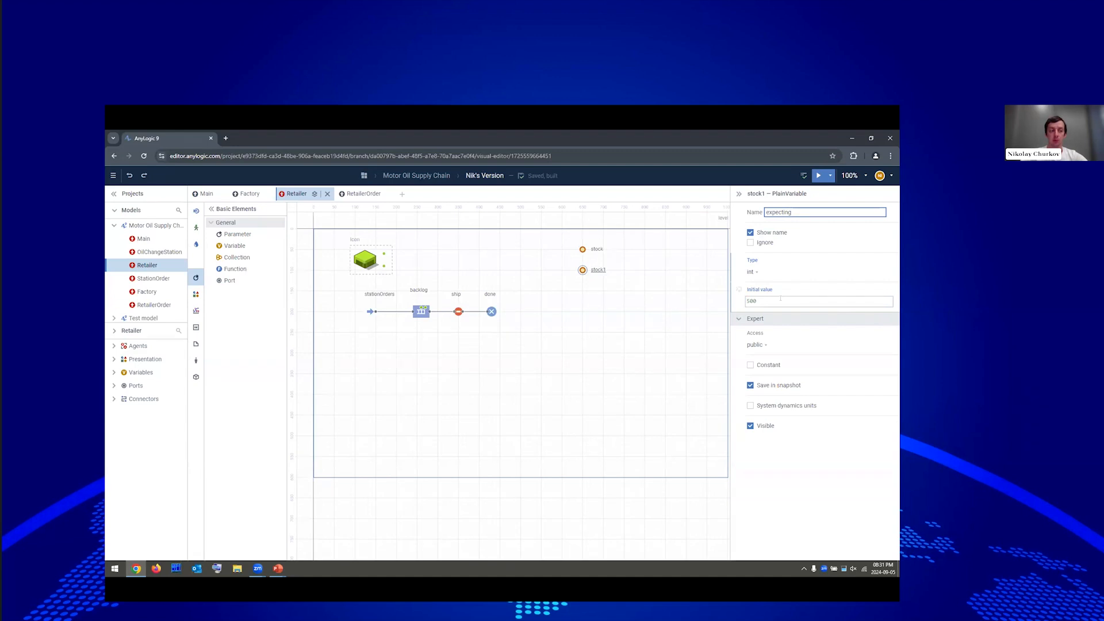
{"action": "double_click", "coordinate": [780, 299]}
{"action": "type", "text": "0"}
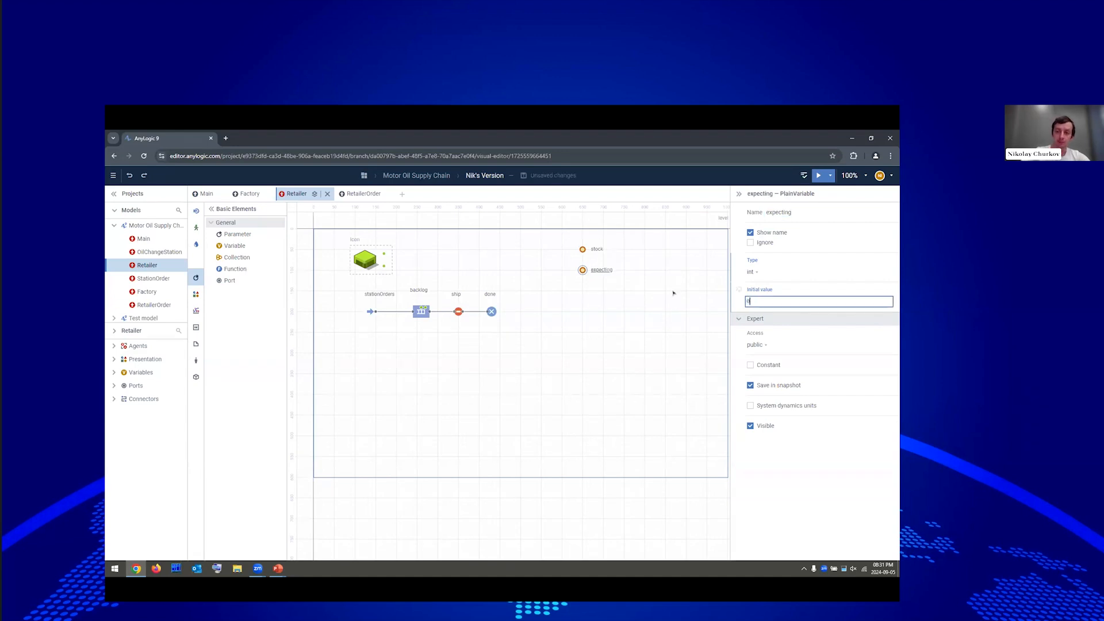
{"action": "left_click", "coordinate": [646, 300]}
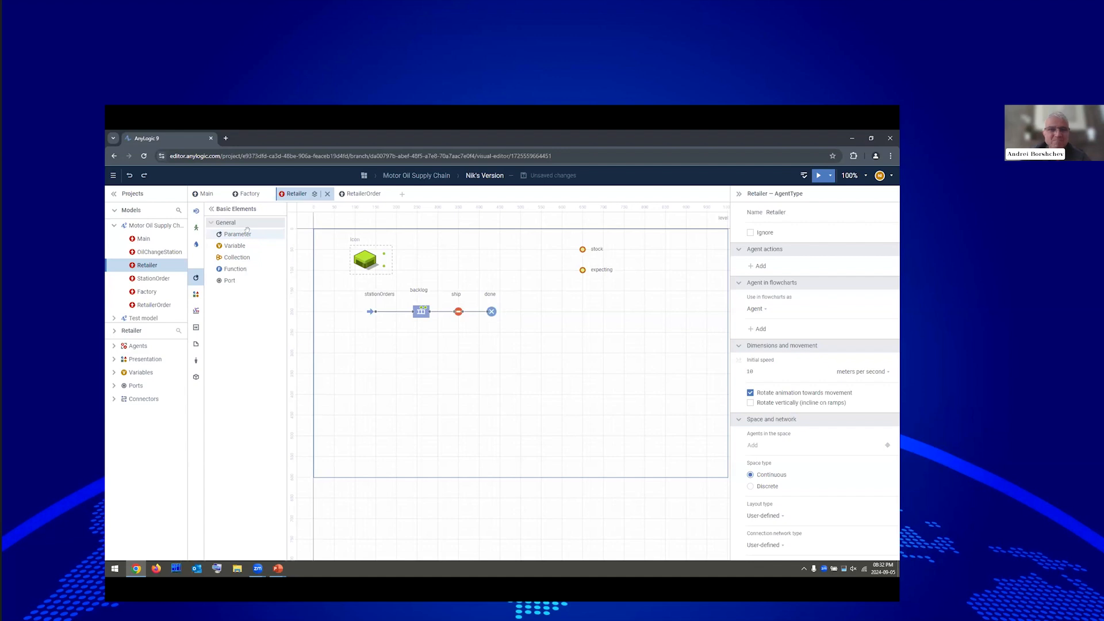
Add an int parameter Smax to Retailer with default value 500.
{"action": "left_click_drag", "start_coordinate": [247, 230], "coordinate": [585, 292]}
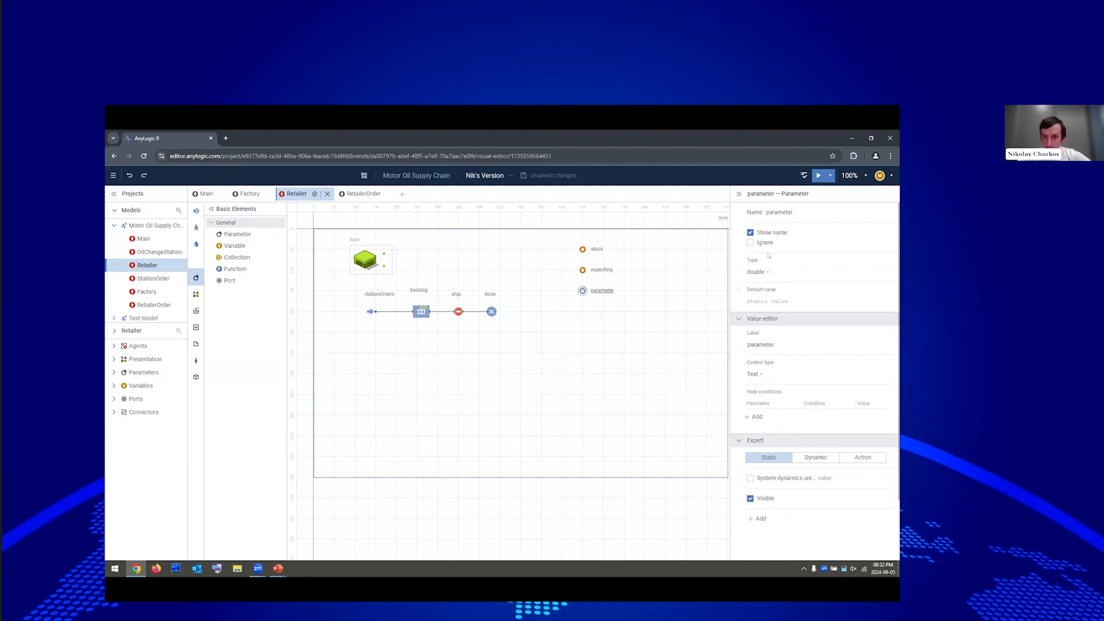
{"action": "left_click", "coordinate": [808, 216]}
{"action": "type", "text": "Smax"}
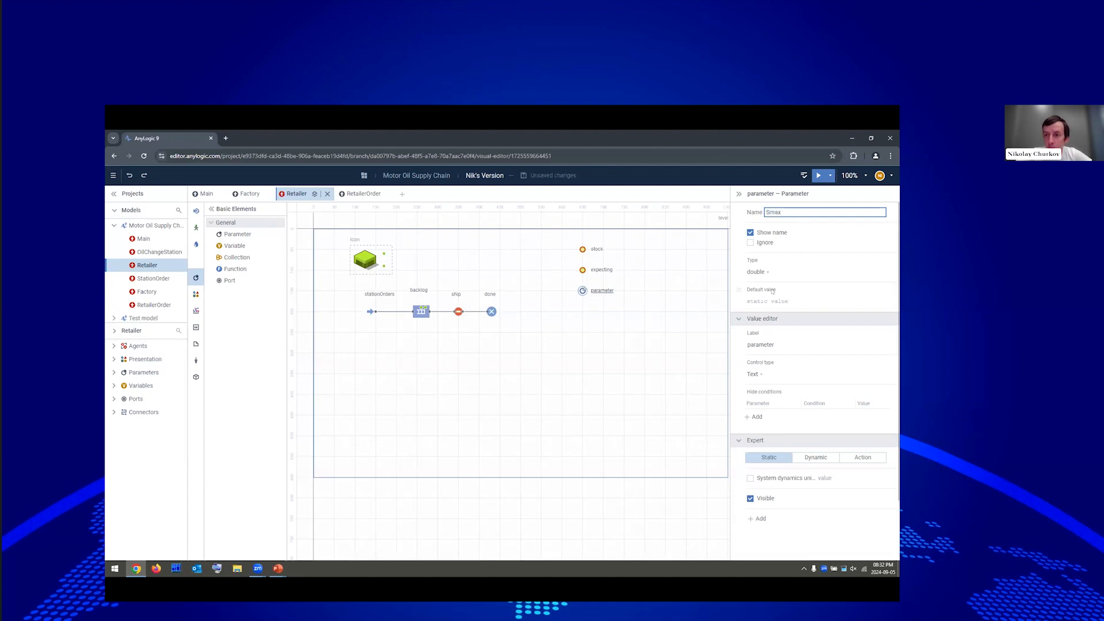
{"action": "left_click", "coordinate": [762, 272]}
{"action": "left_click", "coordinate": [765, 284]}
{"action": "left_click", "coordinate": [765, 294]}
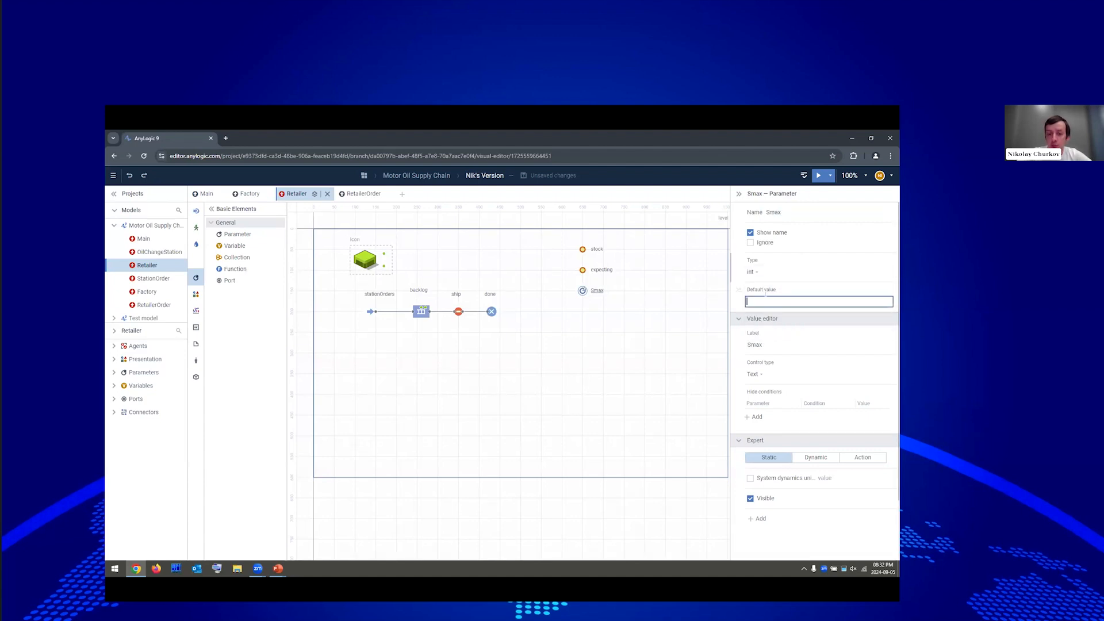
{"action": "type", "text": "500"}
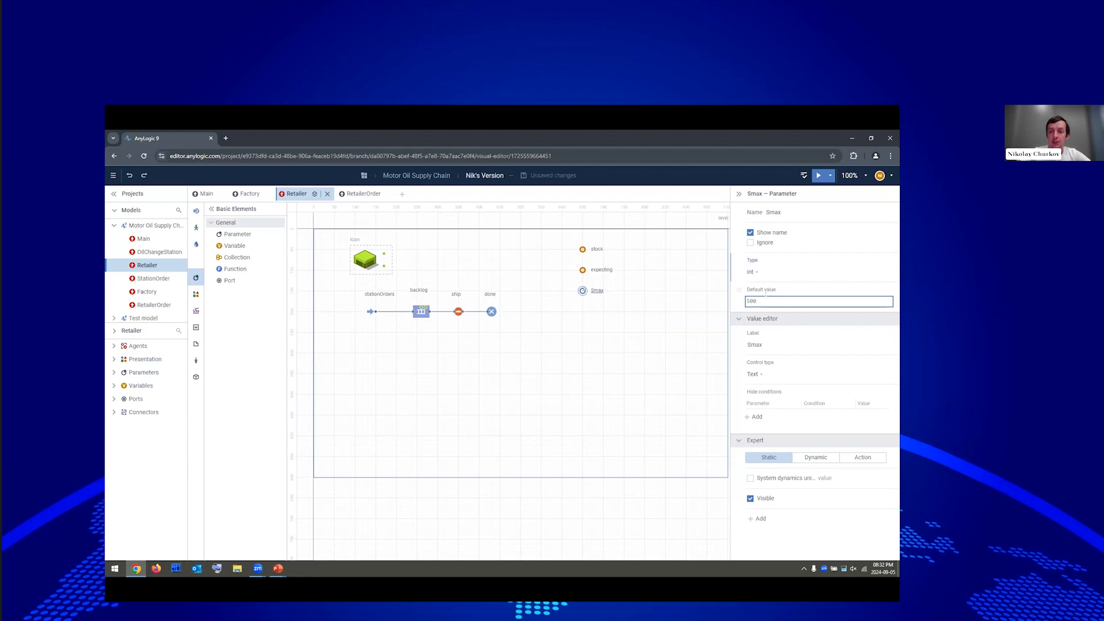
{"action": "left_click", "coordinate": [582, 290]}
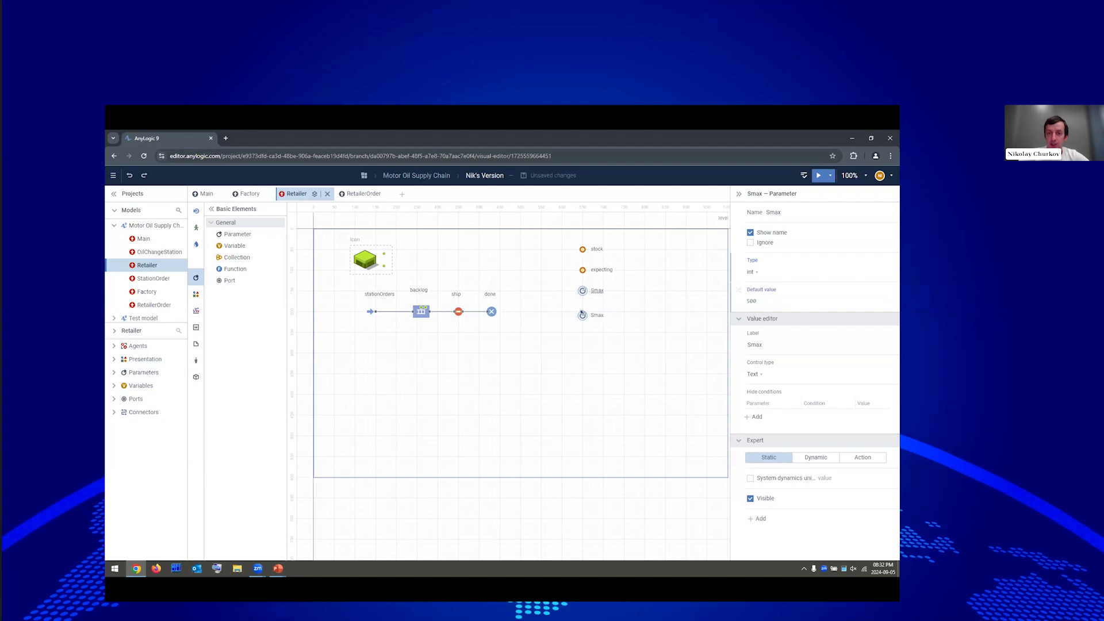
Paste a copy of Smax below it, renamed Smin with default value 100.
{"action": "left_click", "coordinate": [599, 311]}
{"action": "key", "text": "ctrl+v"}
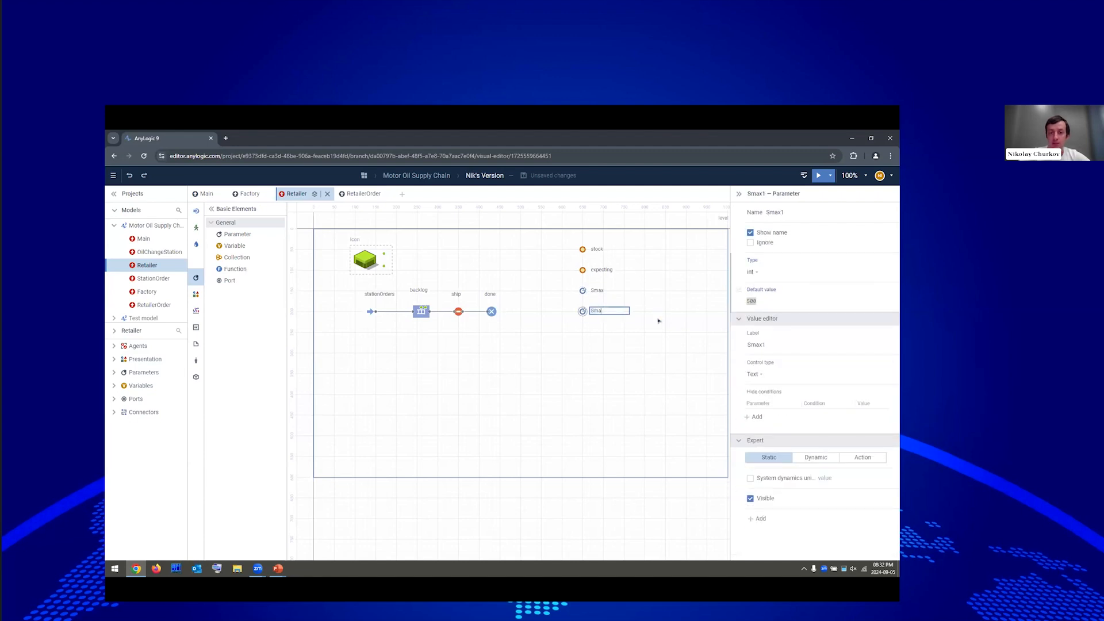
{"action": "type", "text": "Smin"}
{"action": "left_click", "coordinate": [774, 299]}
{"action": "type", "text": "20"}
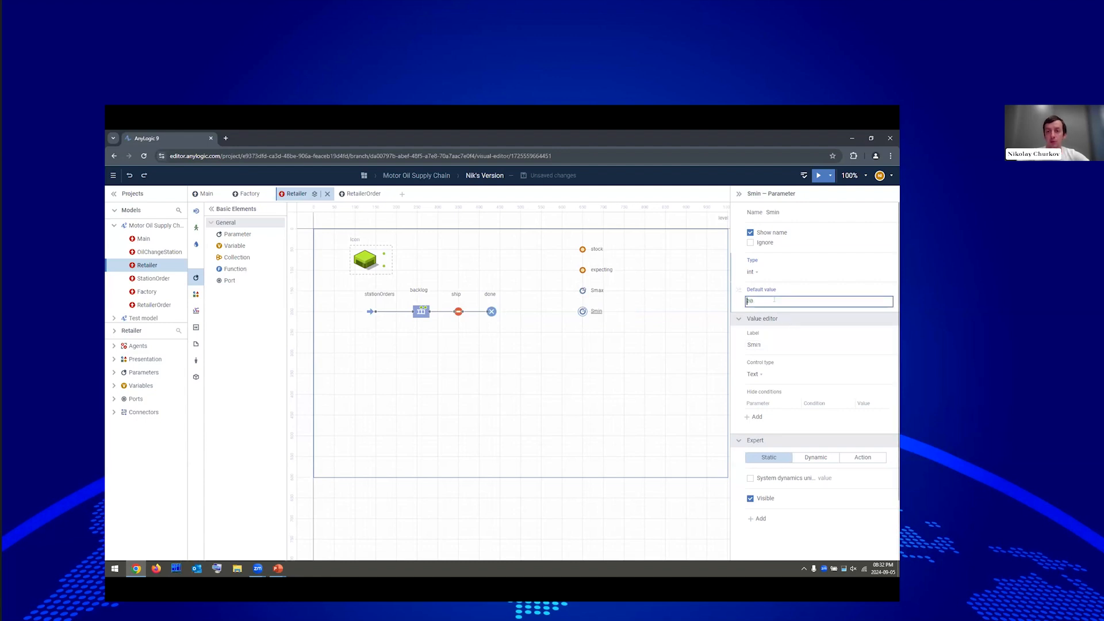
{"action": "type", "text": "1"}
{"action": "key", "text": "Return"}
{"action": "left_click_drag", "start_coordinate": [561, 281], "coordinate": [604, 331]}
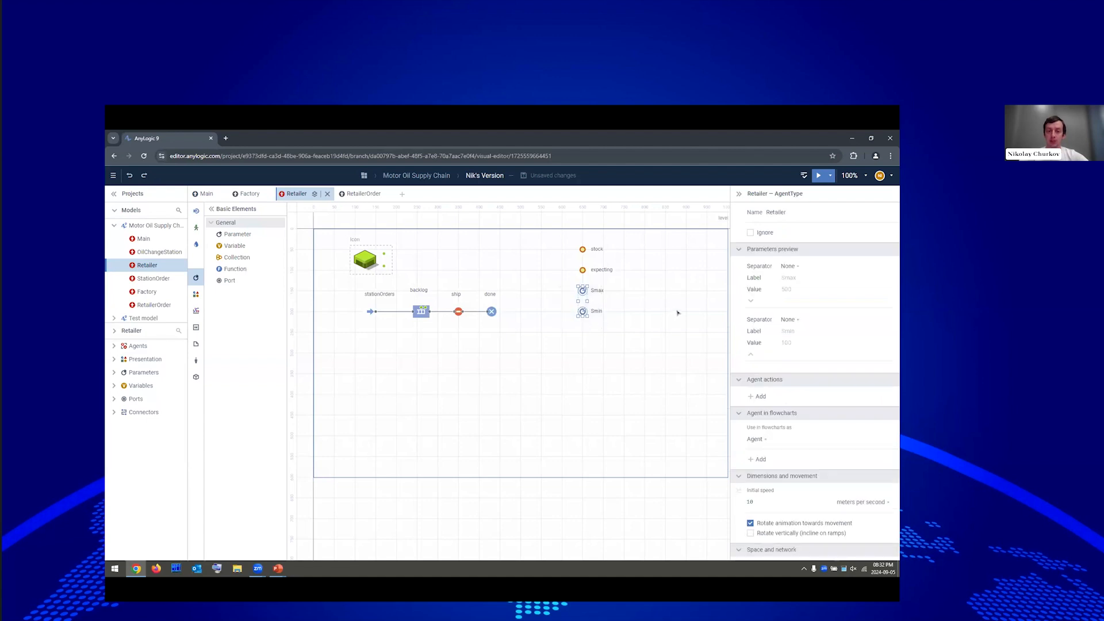
{"action": "left_click", "coordinate": [680, 308]}
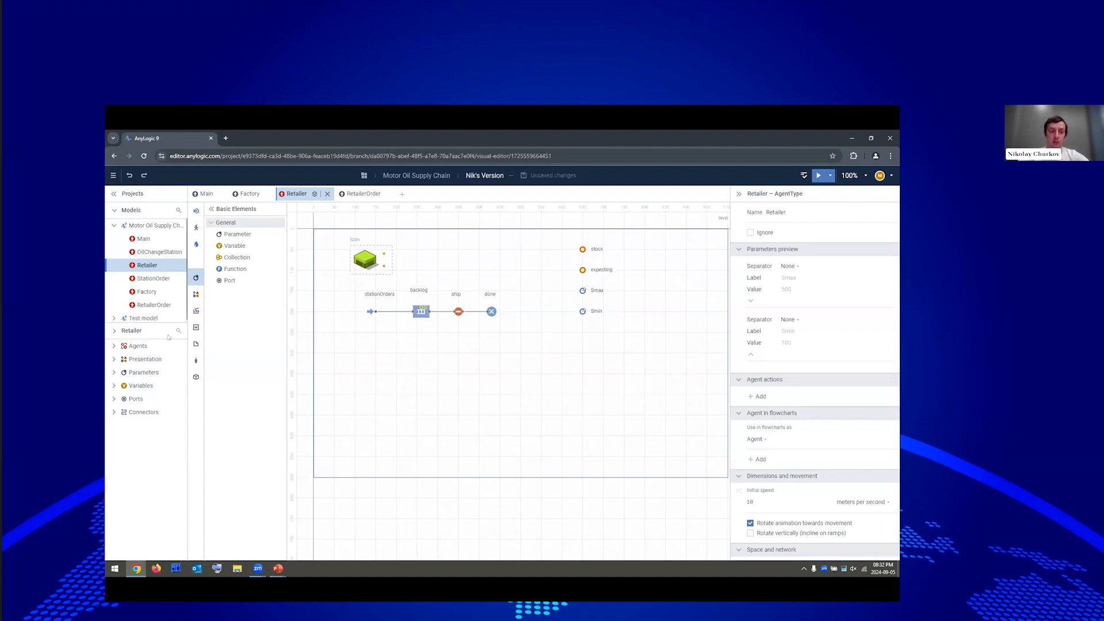
{"action": "left_click", "coordinate": [196, 211]}
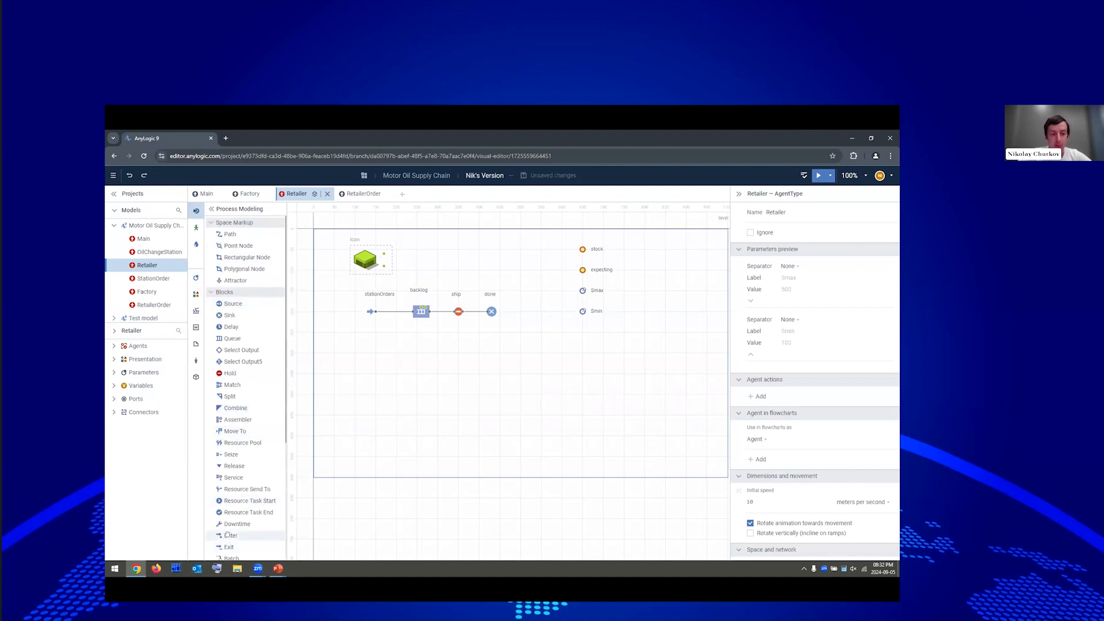
Add an Enter block beside the Retailer icon and set stock's initial value to Smax.
{"action": "left_click_drag", "start_coordinate": [238, 530], "coordinate": [420, 236]}
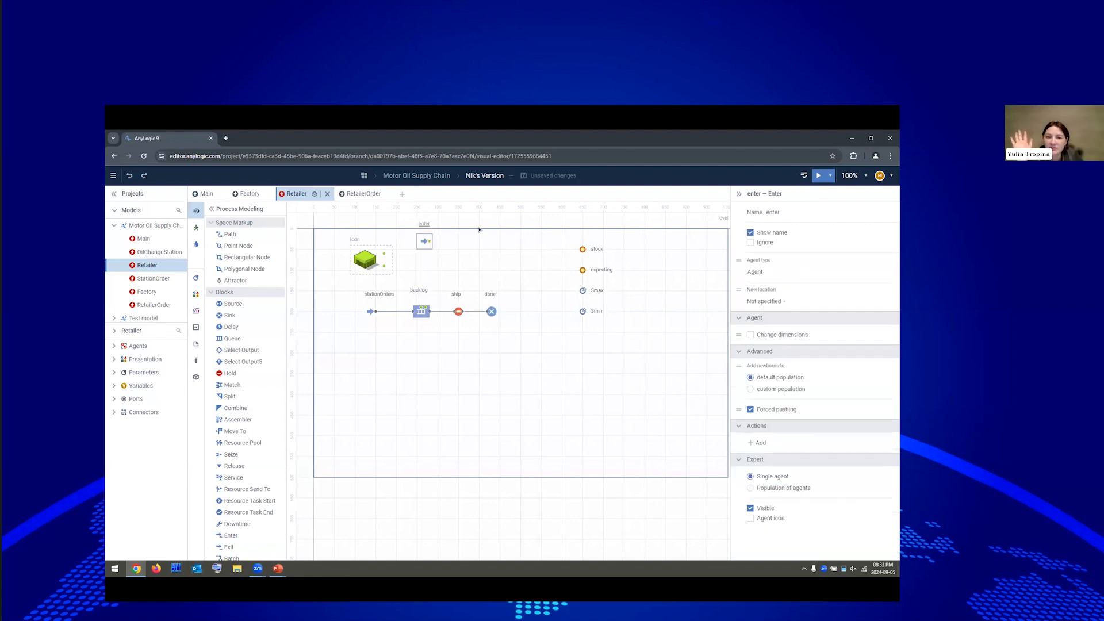
{"action": "left_click", "coordinate": [582, 251]}
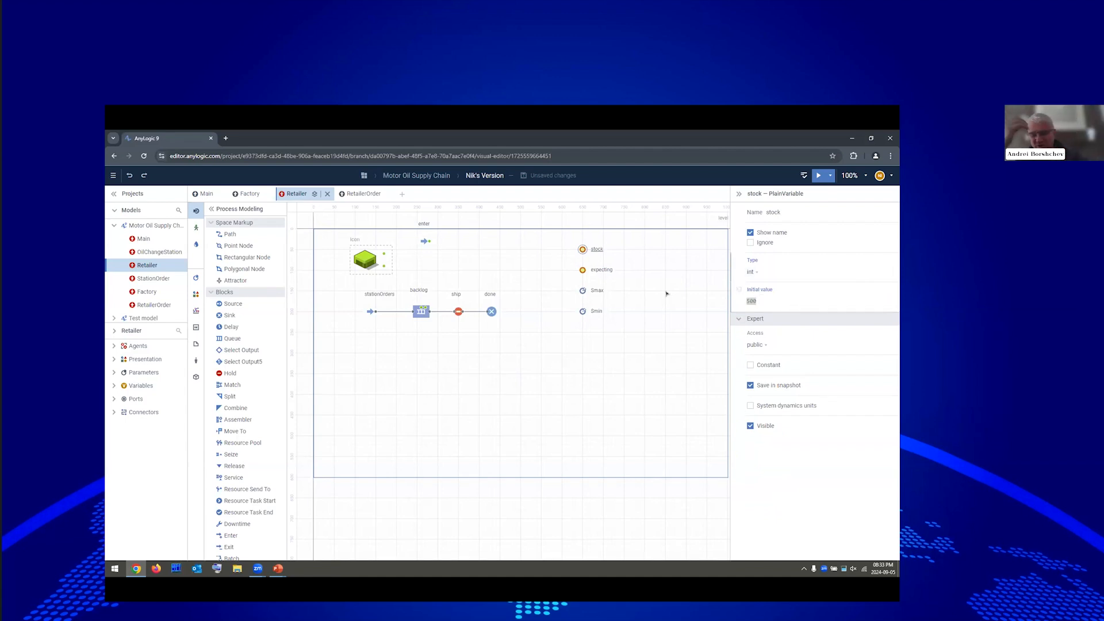
{"action": "left_click", "coordinate": [766, 301]}
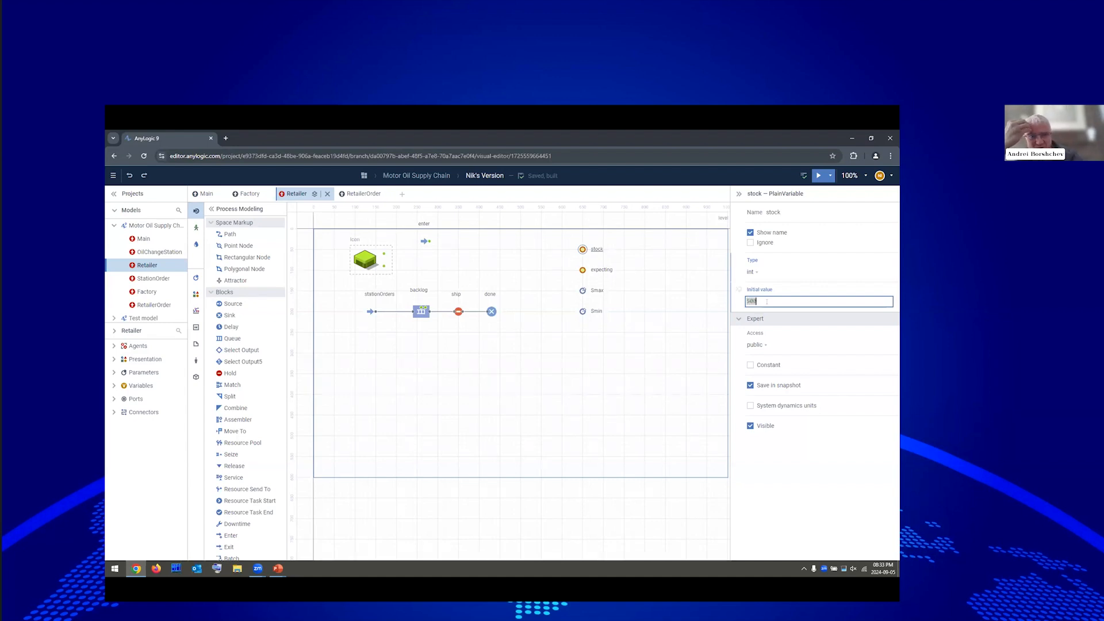
{"action": "type", "text": "5"}
{"action": "type", "text": "max"}
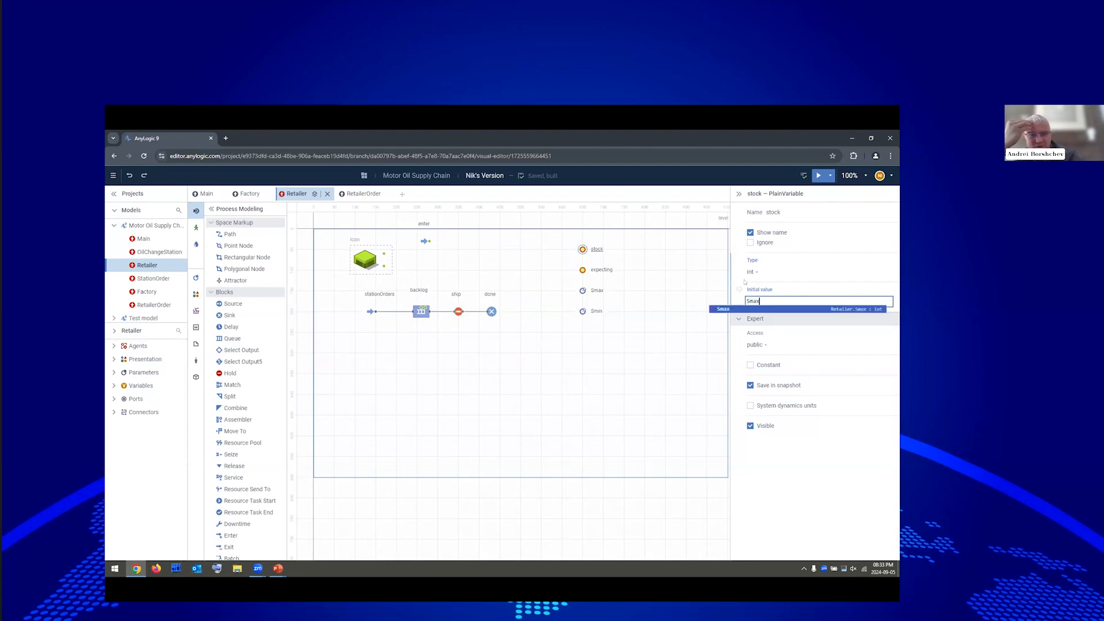
{"action": "left_click", "coordinate": [738, 310]}
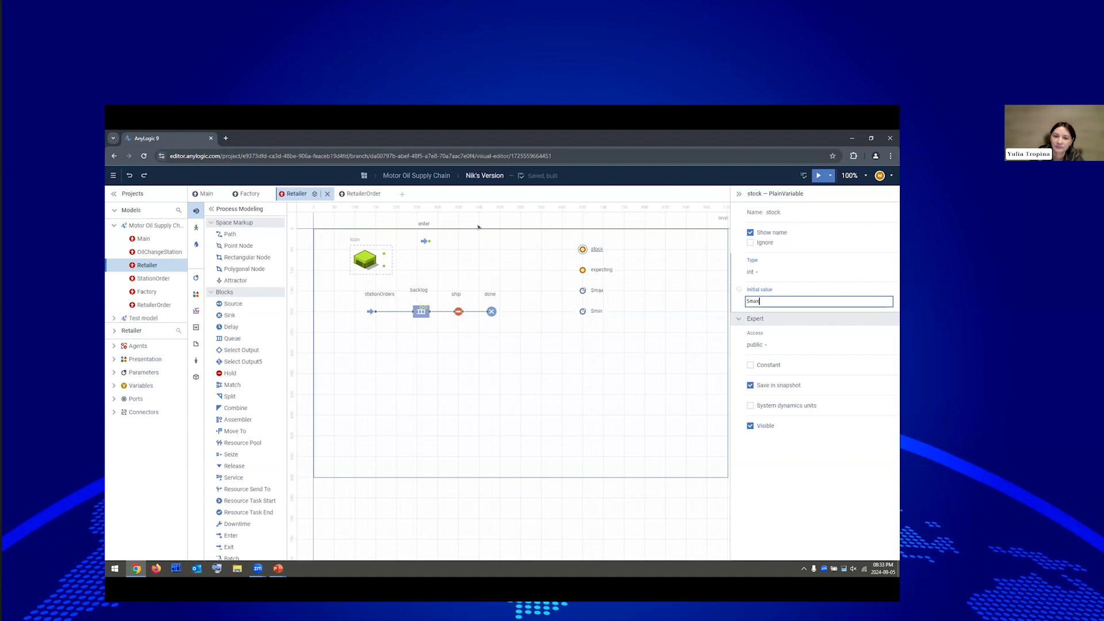
{"action": "left_click", "coordinate": [429, 240]}
{"action": "left_click_drag", "start_coordinate": [422, 228], "coordinate": [405, 242]}
Rename the Enter block placeOrder and connect it to the Retailer icon's upper port.
{"action": "left_click", "coordinate": [420, 229]}
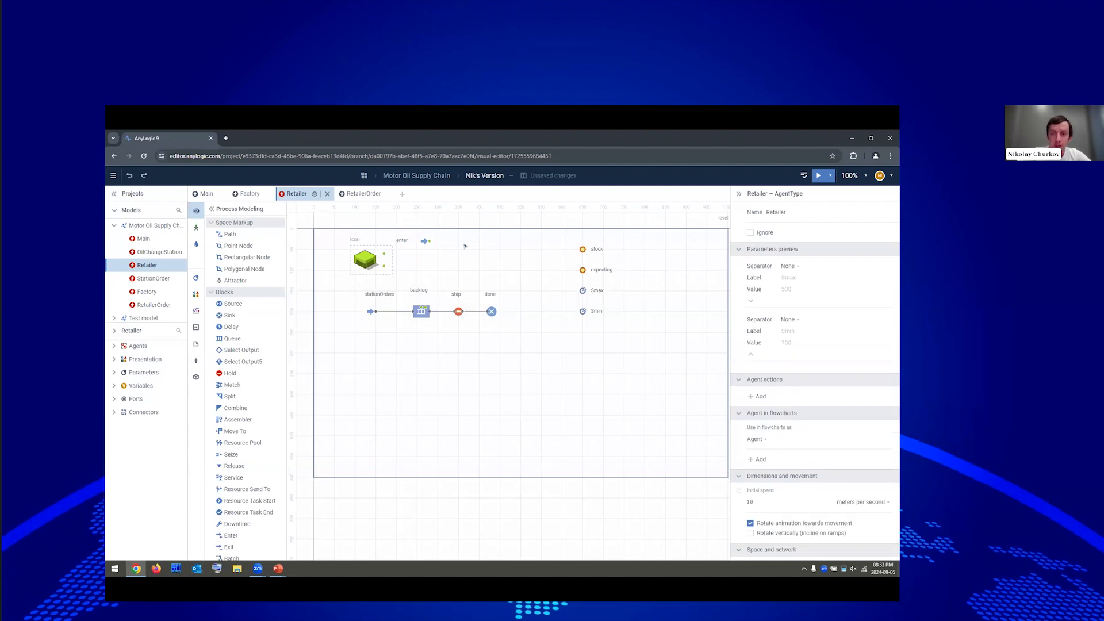
{"action": "left_click", "coordinate": [425, 241]}
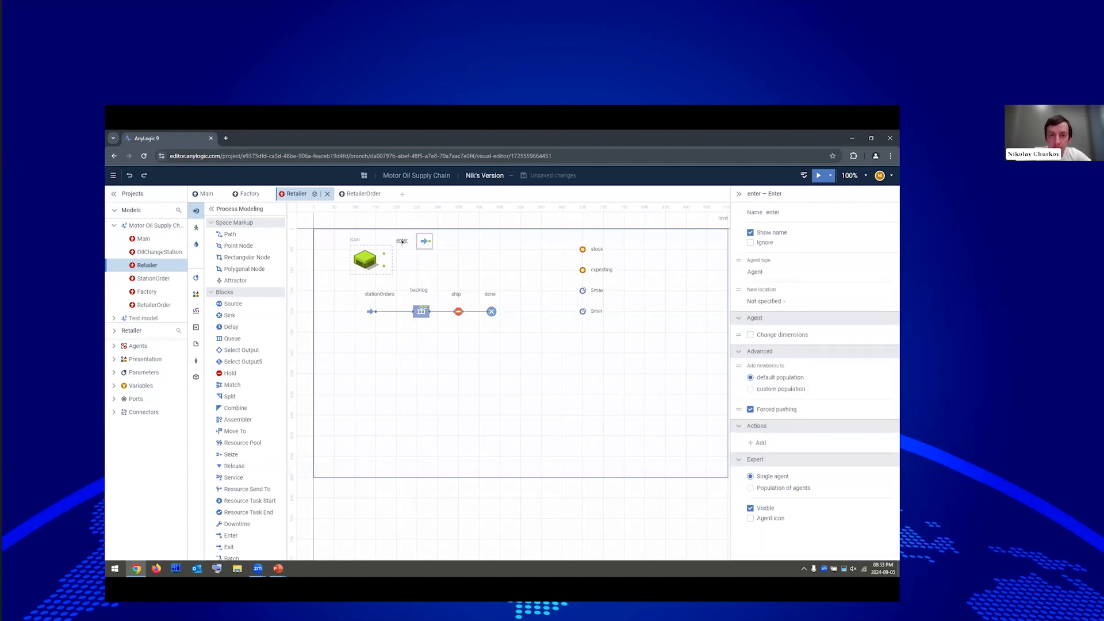
{"action": "type", "text": "placeOr"}
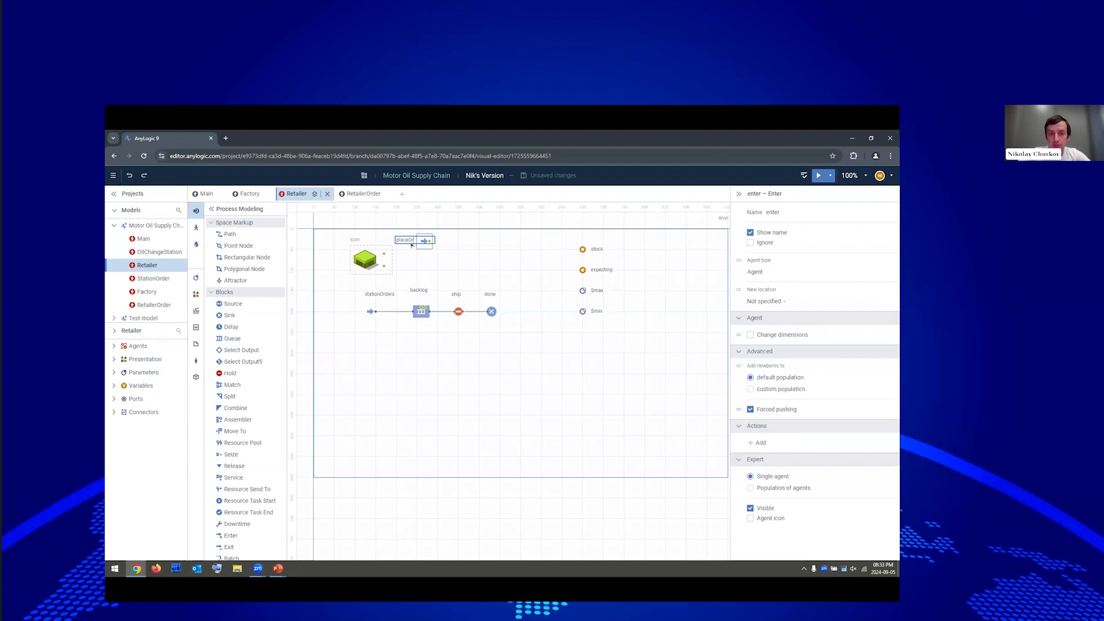
{"action": "type", "text": "der"}
{"action": "left_click", "coordinate": [452, 253]}
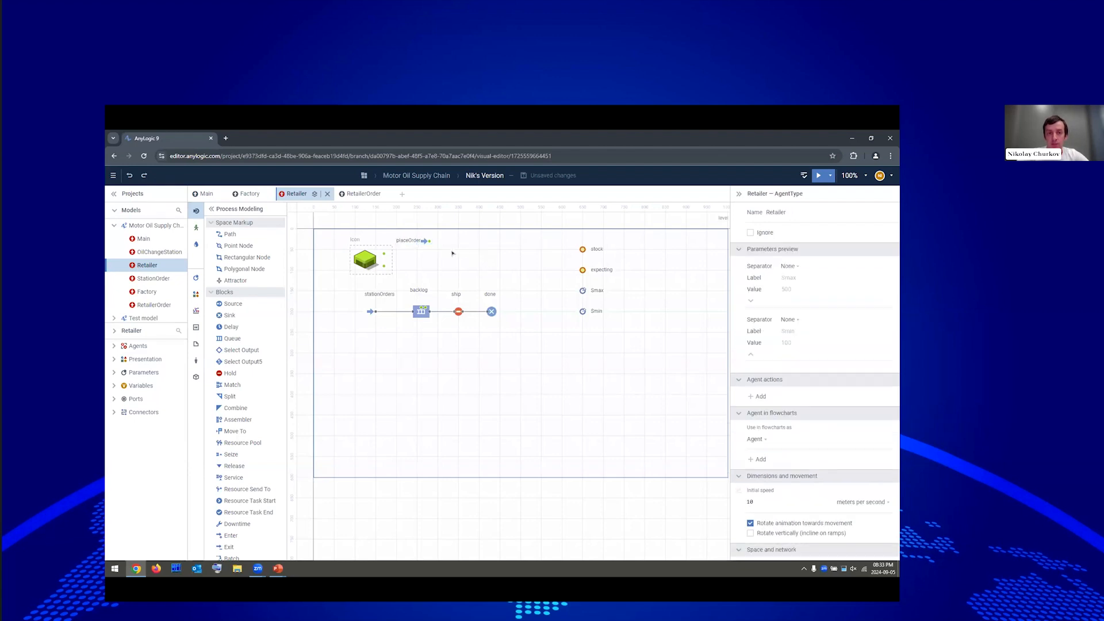
{"action": "left_click_drag", "start_coordinate": [429, 242], "coordinate": [384, 255]}
{"action": "left_click", "coordinate": [458, 312]}
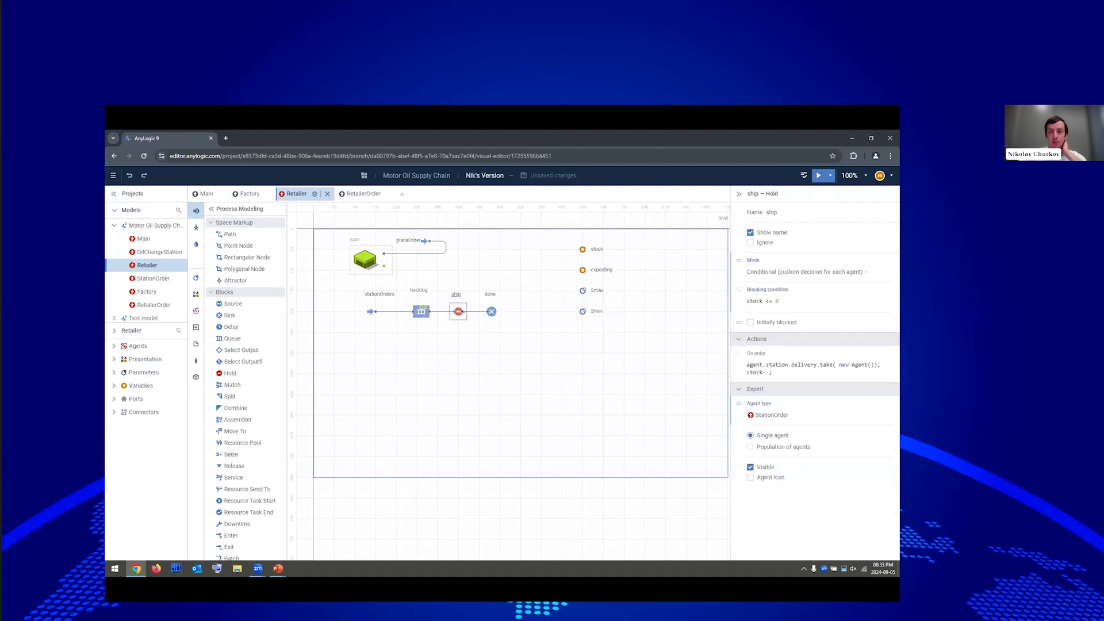
Append if (stock + expecting <= Smin) { to ship's On enter code, leaving an empty body line.
{"action": "left_click", "coordinate": [790, 372]}
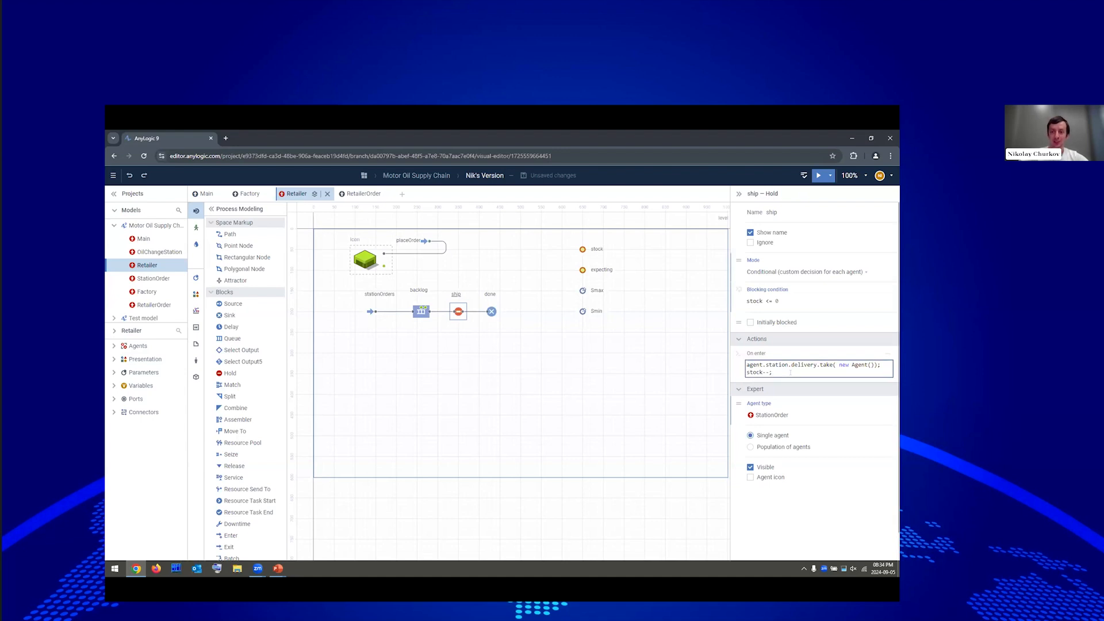
{"action": "key", "text": "Return"}
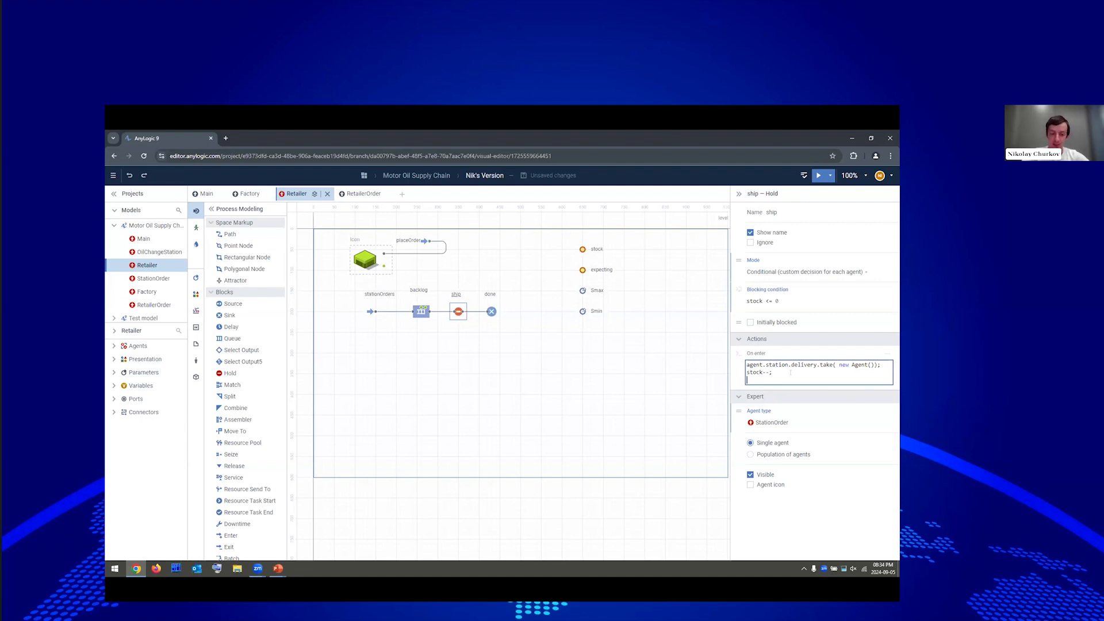
{"action": "type", "text": "if "}
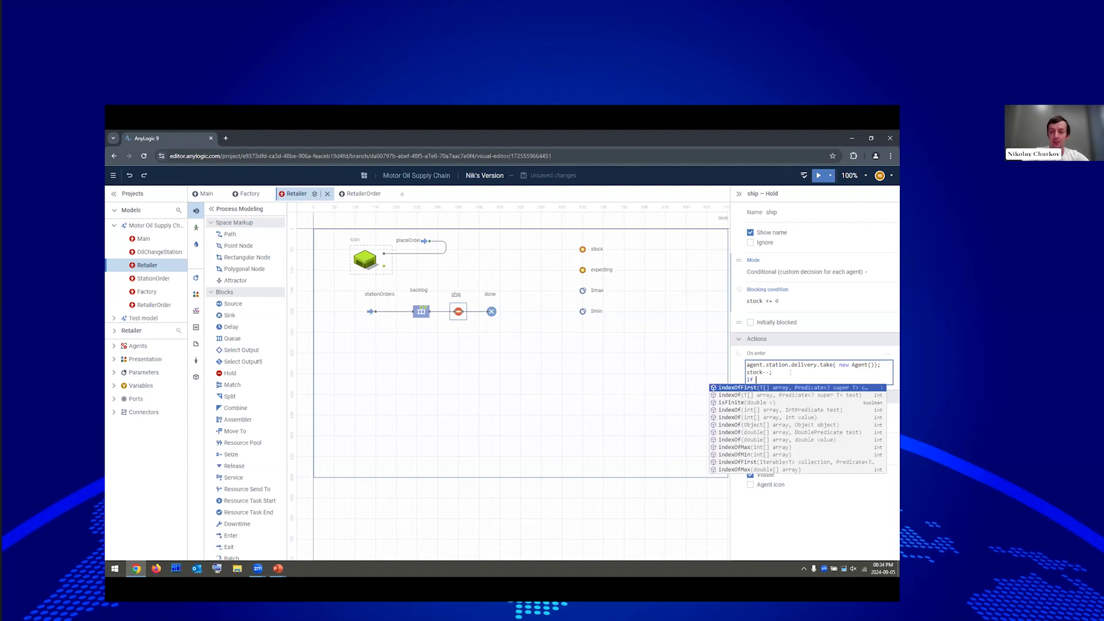
{"action": "type", "text": "("}
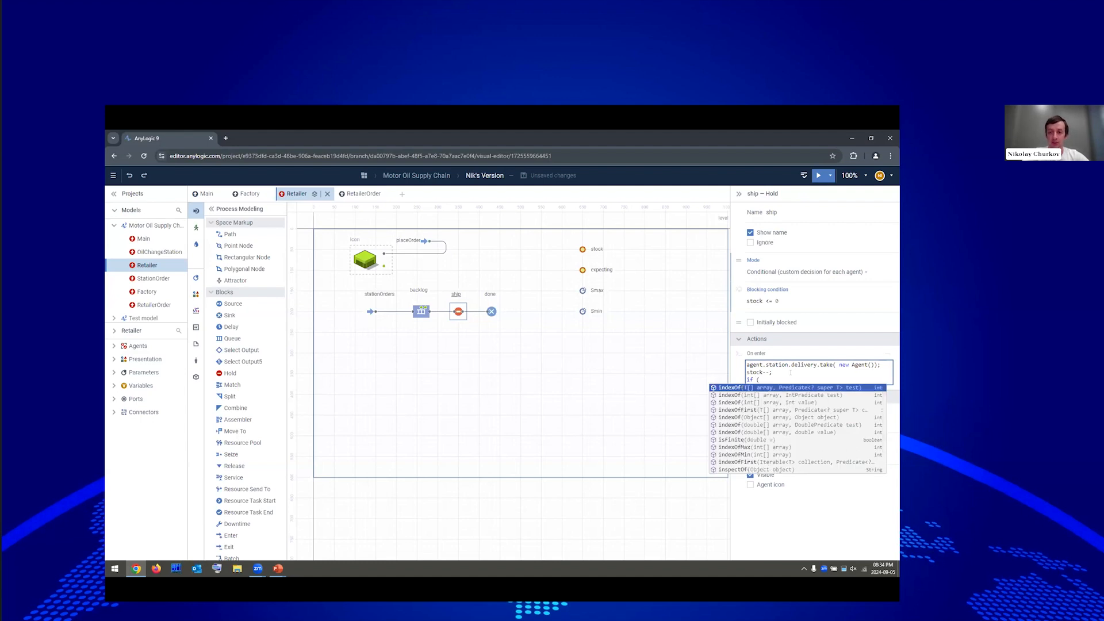
{"action": "type", "text": "stock"}
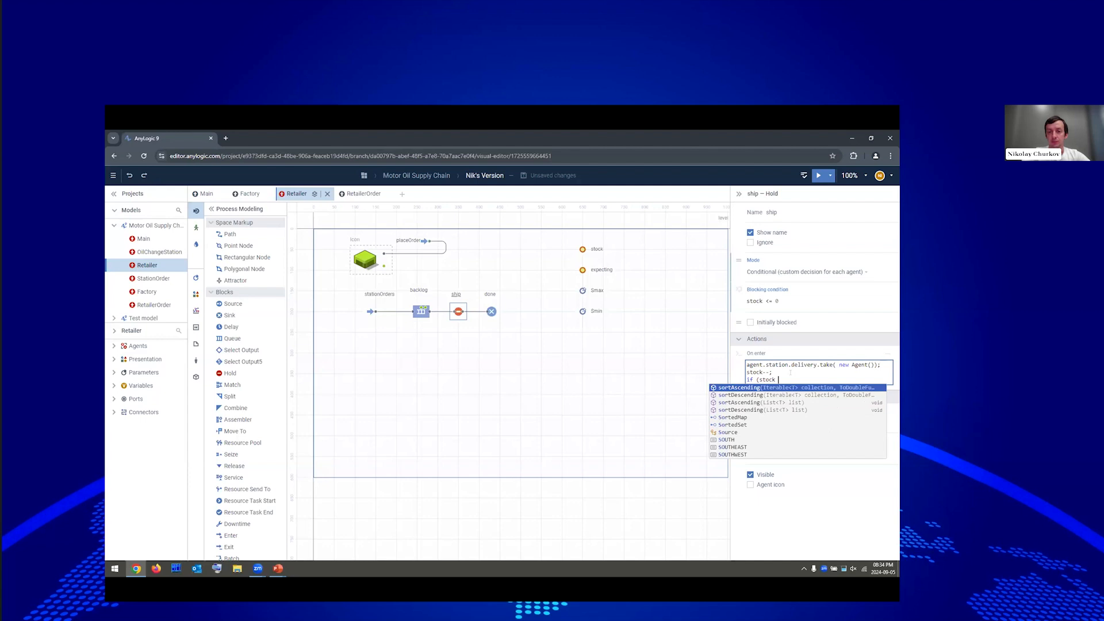
{"action": "key", "text": "Escape"}
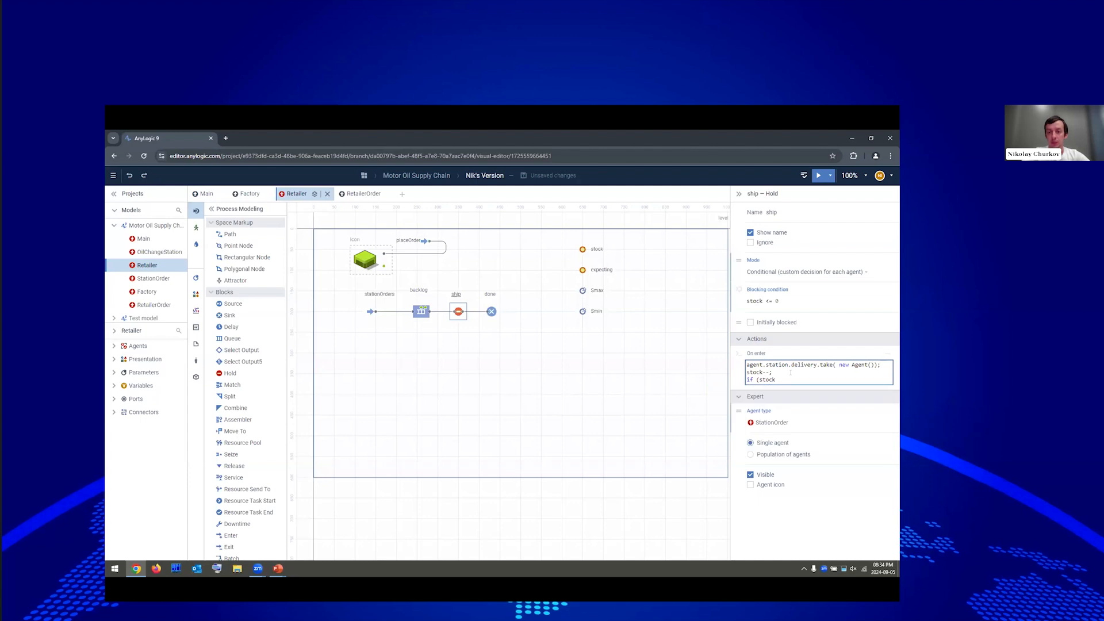
{"action": "type", "text": "+ exp"}
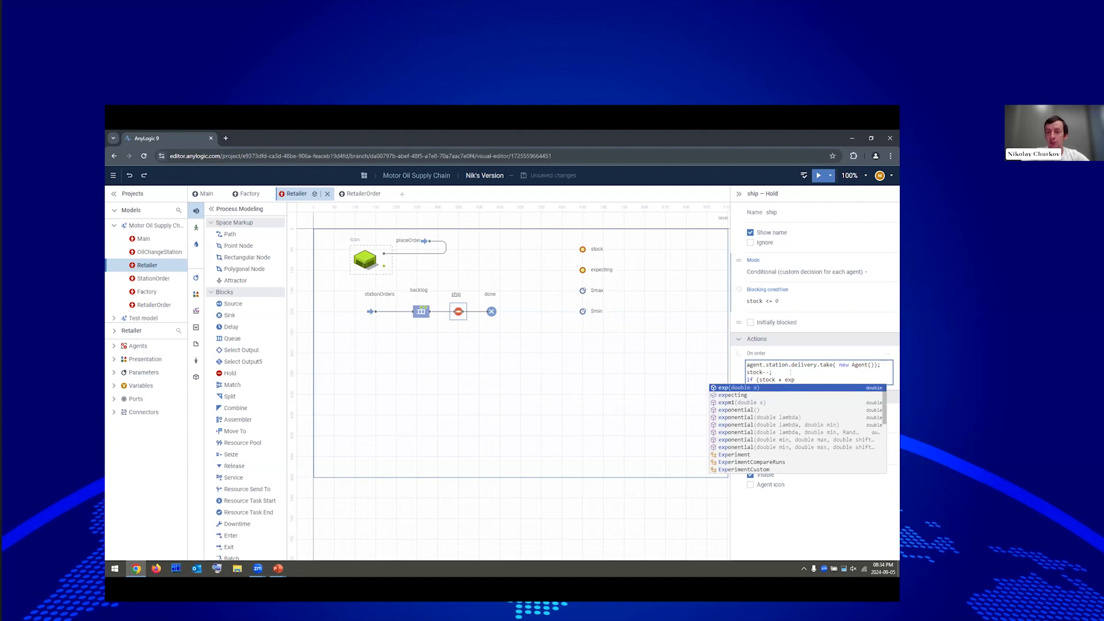
{"action": "type", "text": "ecting"}
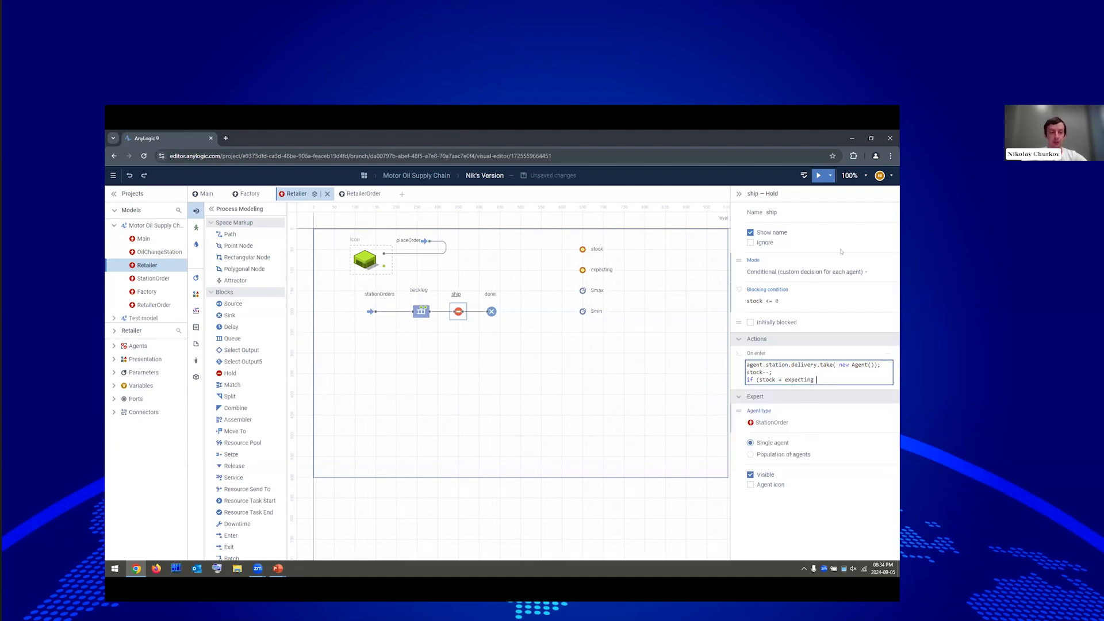
{"action": "type", "text": " <="}
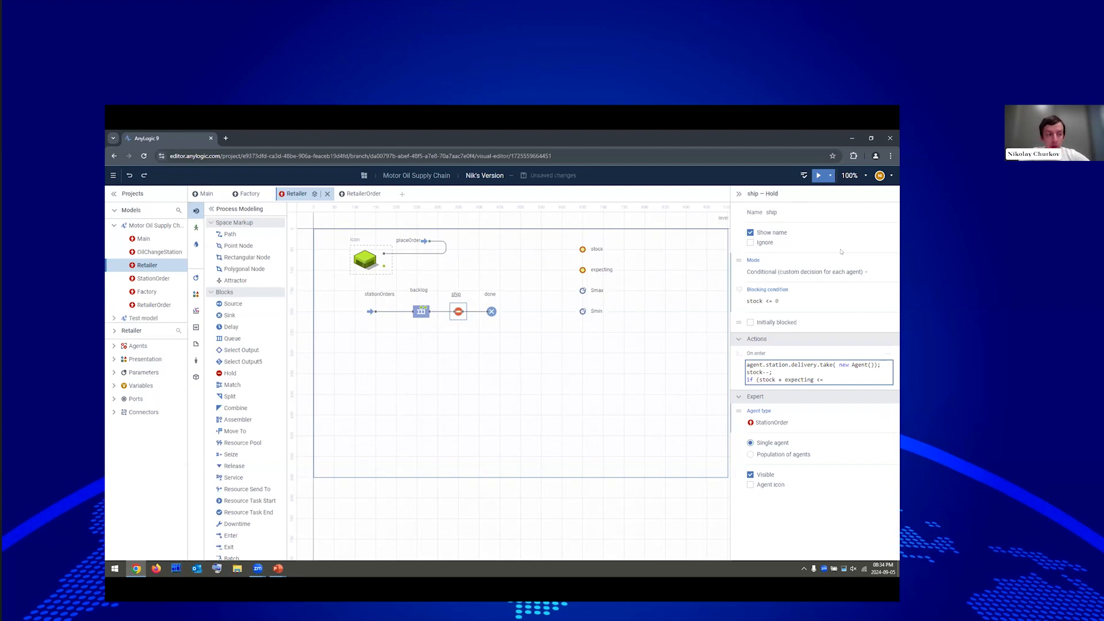
{"action": "type", "text": " Sm"}
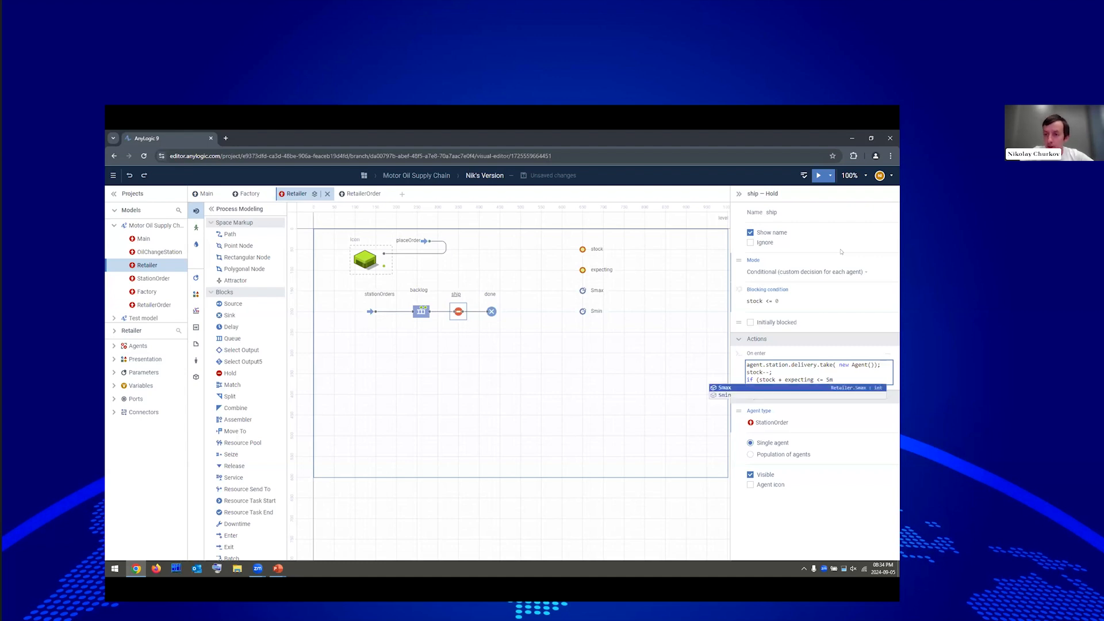
{"action": "type", "text": "in) {"}
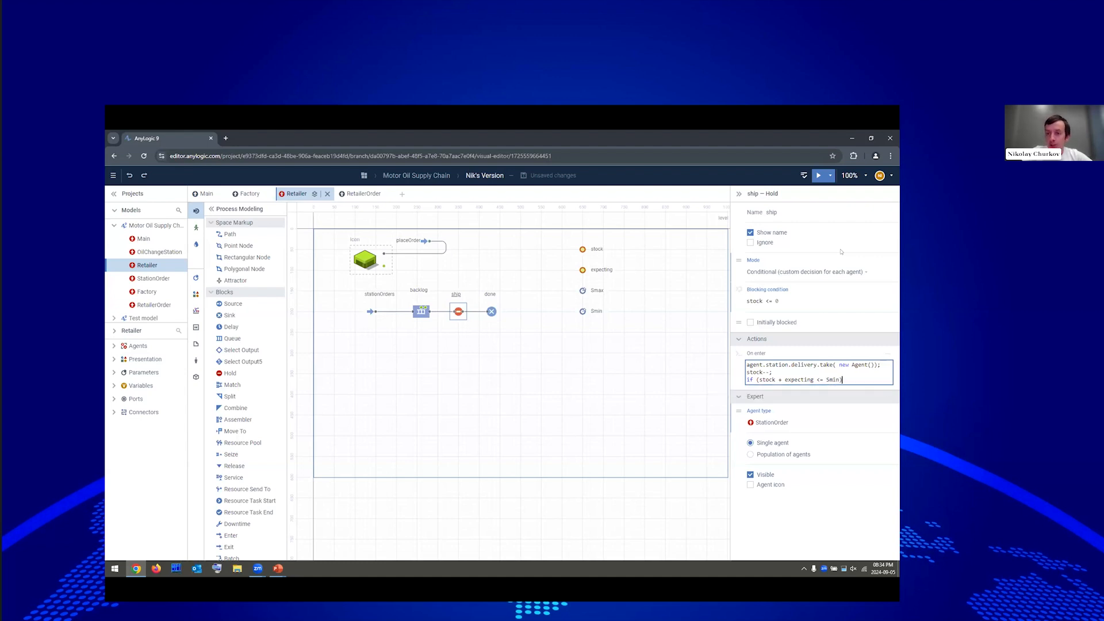
{"action": "key", "text": "Return"}
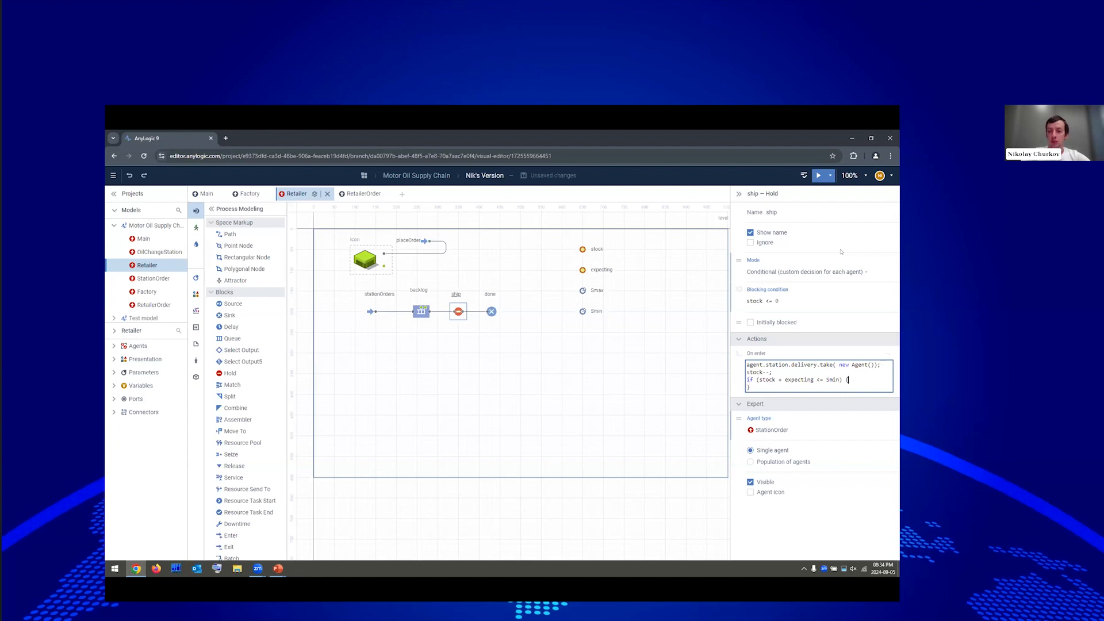
{"action": "key", "text": "Return"}
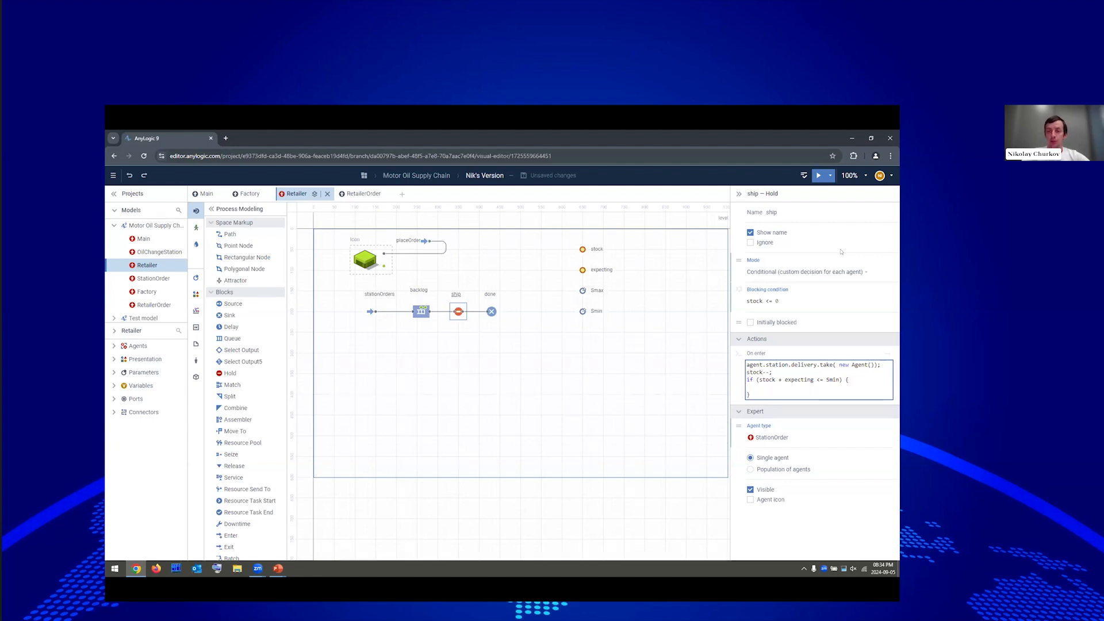
Inside the if block, compute int n = Smax - (stock + expecting) and call placeOrder.take(new RetailerOrder(n)).
{"action": "type", "text": "int "}
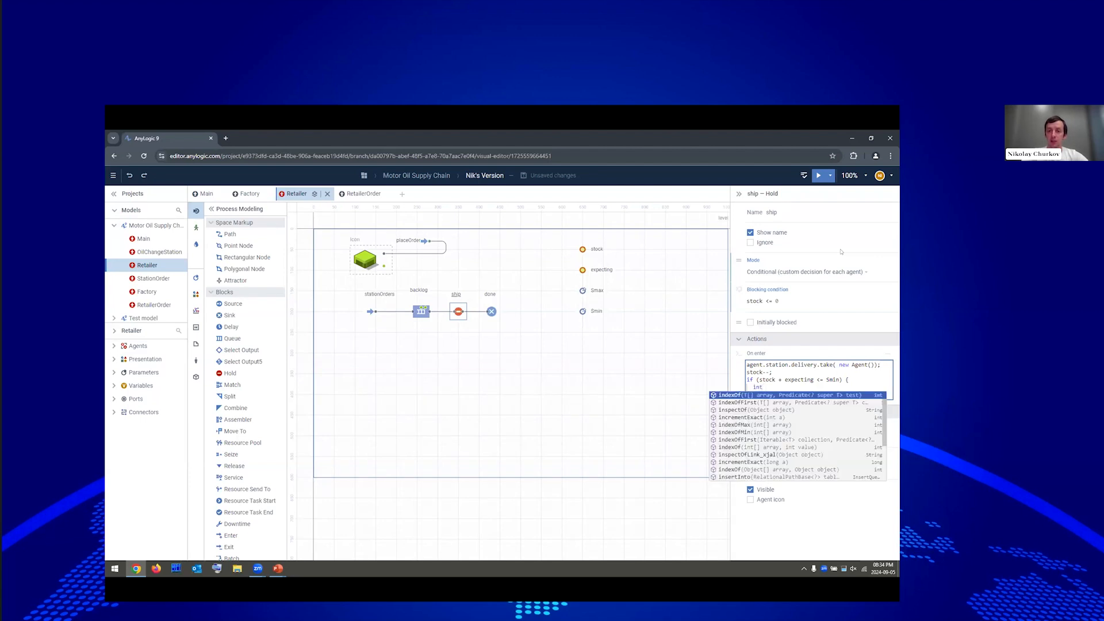
{"action": "type", "text": "n"}
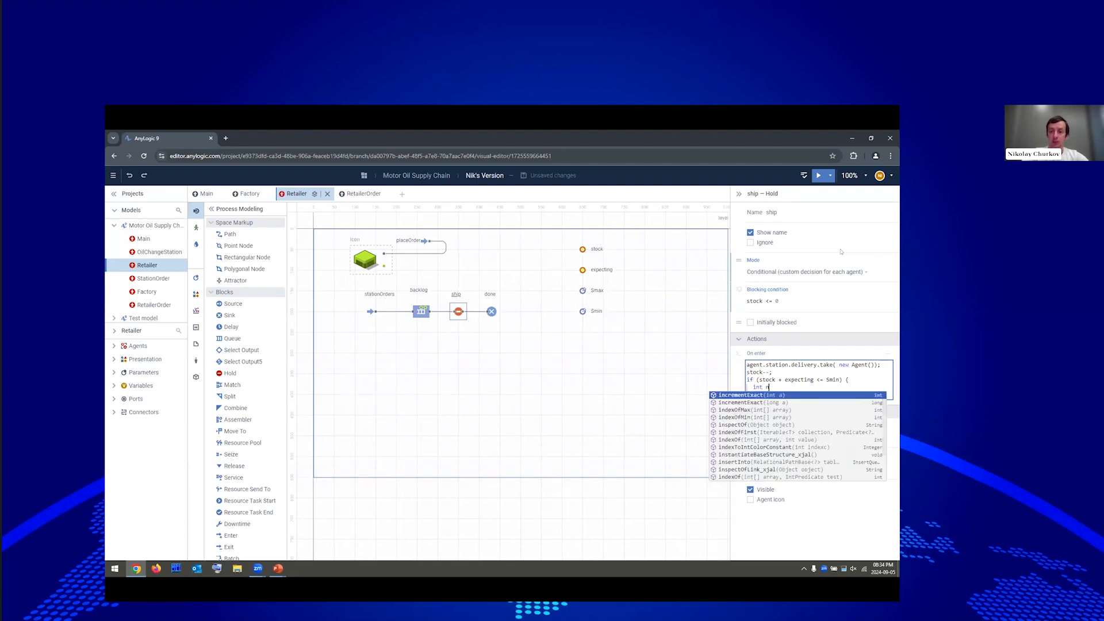
{"action": "type", "text": " = S"}
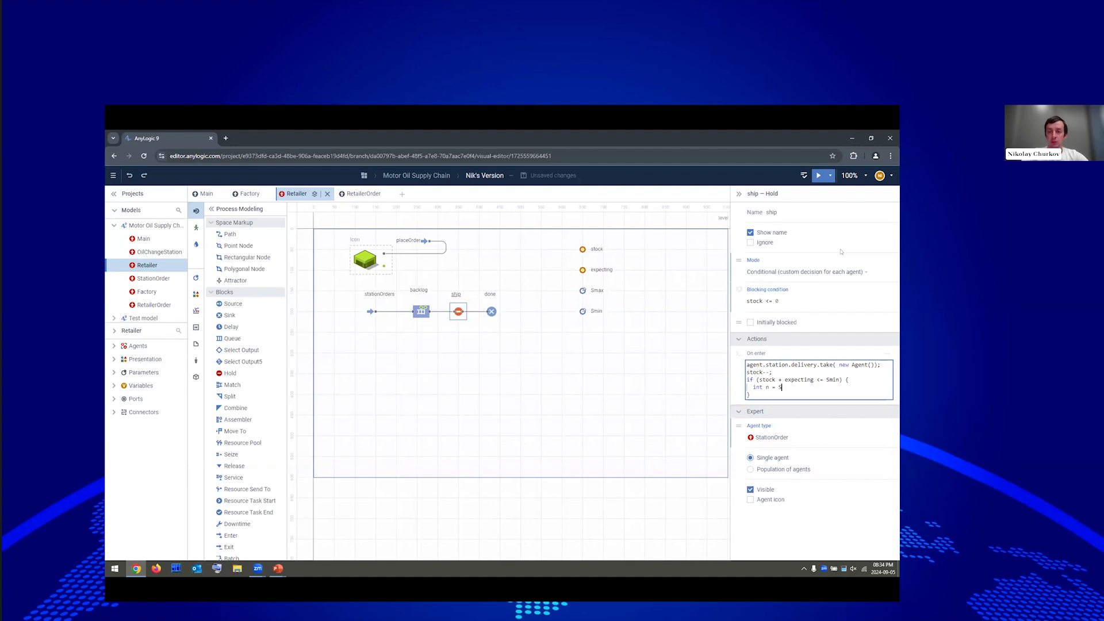
{"action": "type", "text": "max - (sto"}
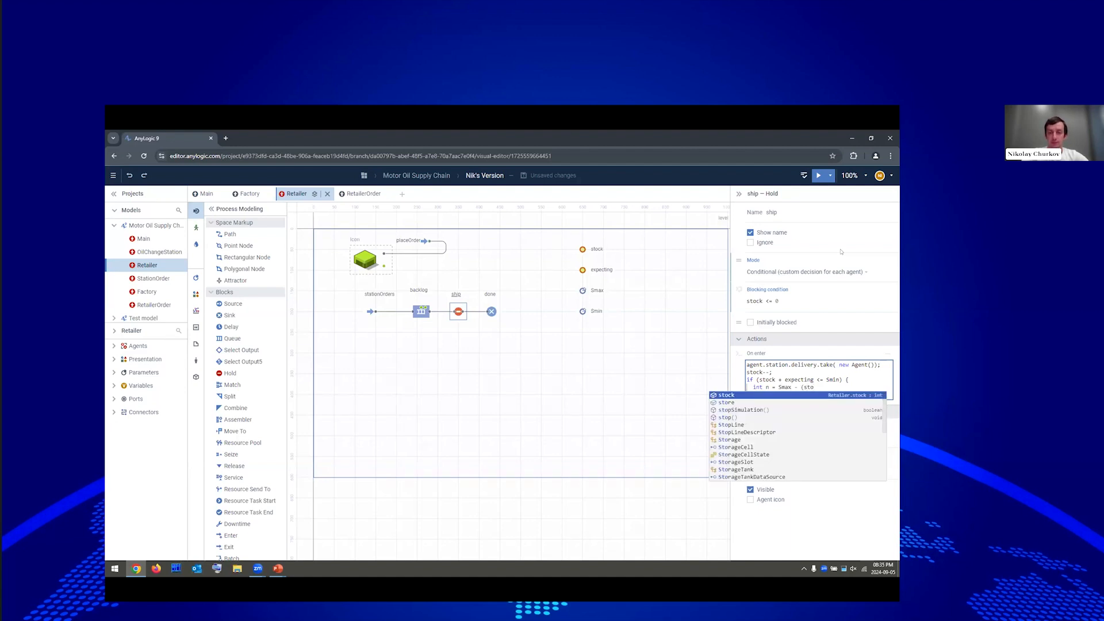
{"action": "type", "text": "ck + expe"}
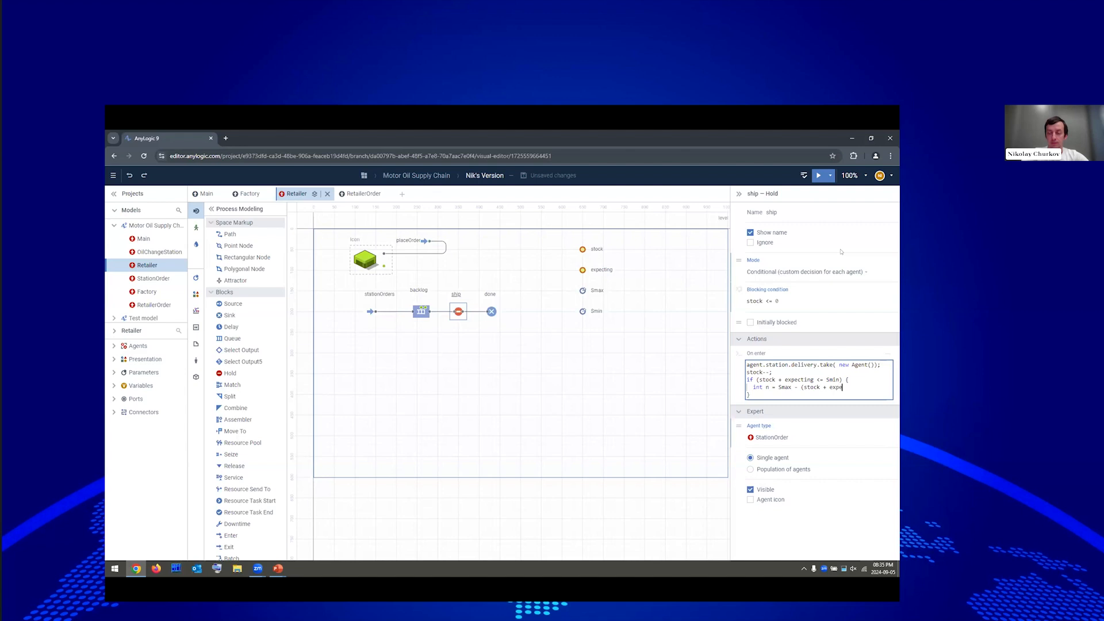
{"action": "type", "text": "cting);"}
{"action": "key", "text": "Return"}
{"action": "type", "text": "pla"}
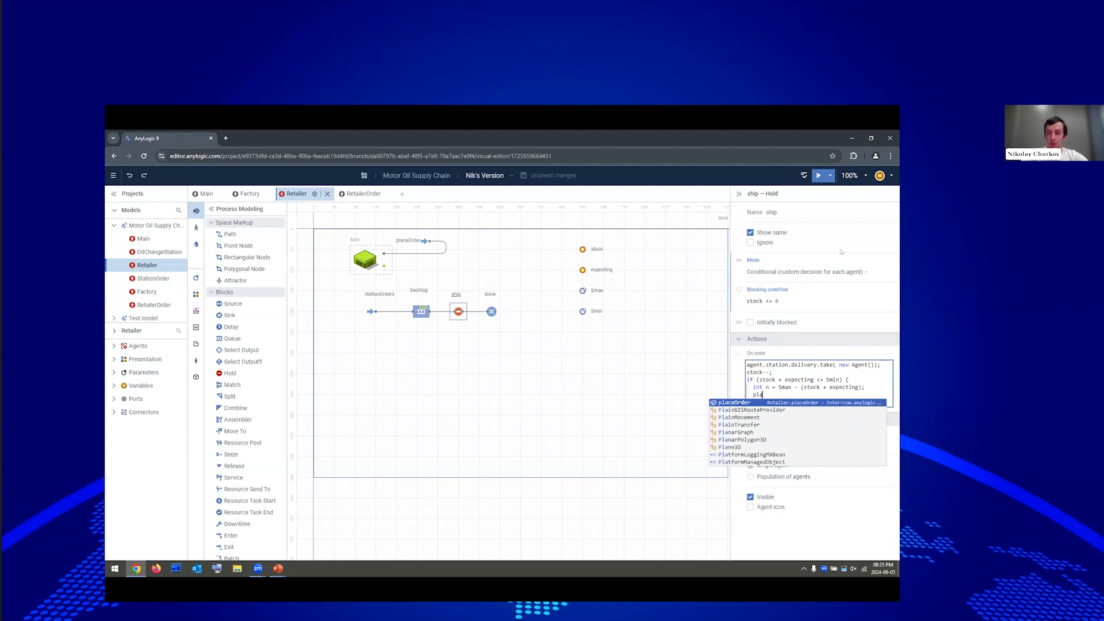
{"action": "key", "text": "Return"}
{"action": "type", "text": "."}
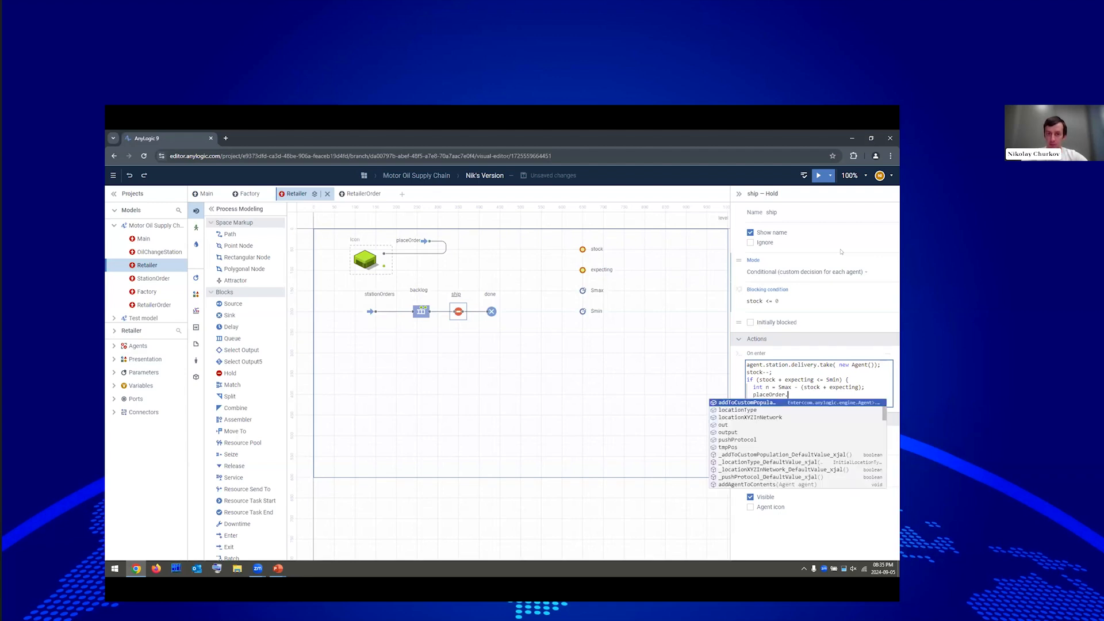
{"action": "type", "text": "t"}
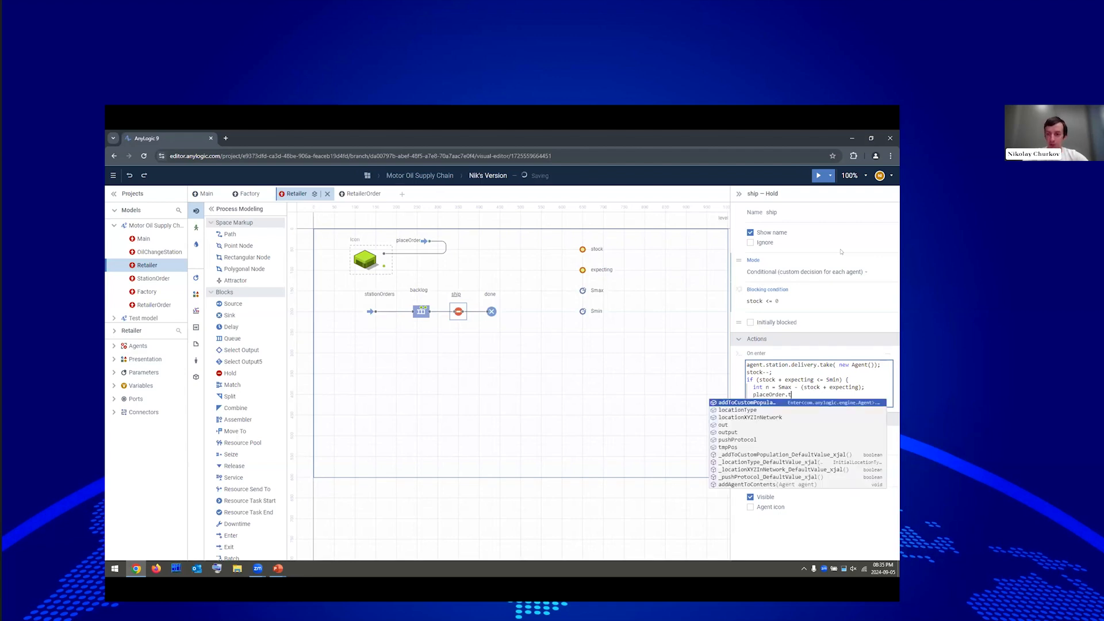
{"action": "type", "text": "ake"}
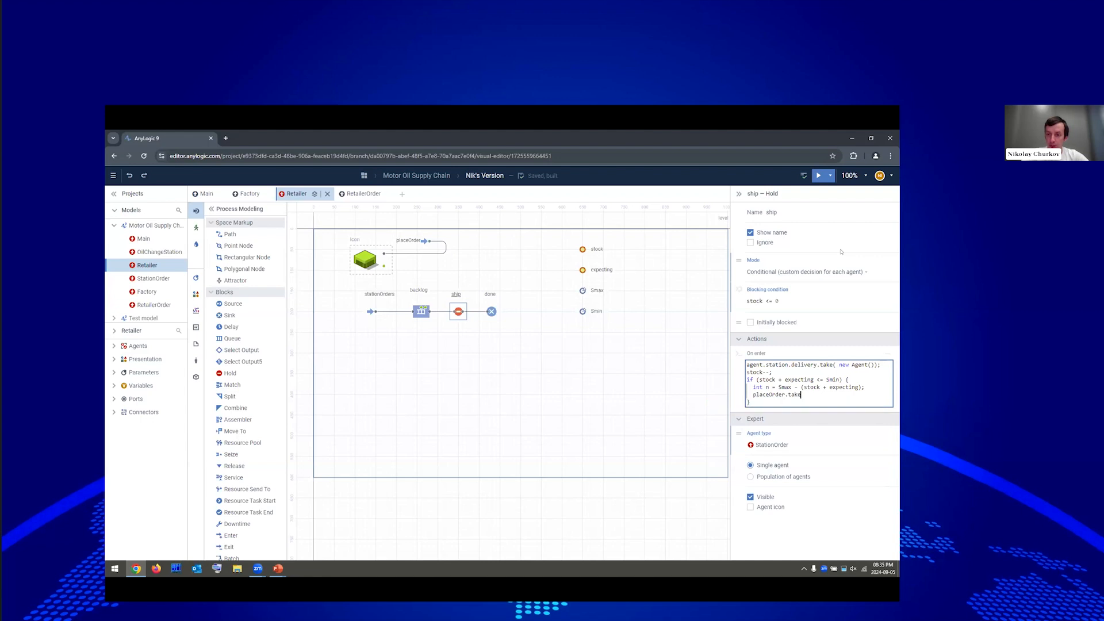
{"action": "type", "text": "(new RetailerOrder(n"}
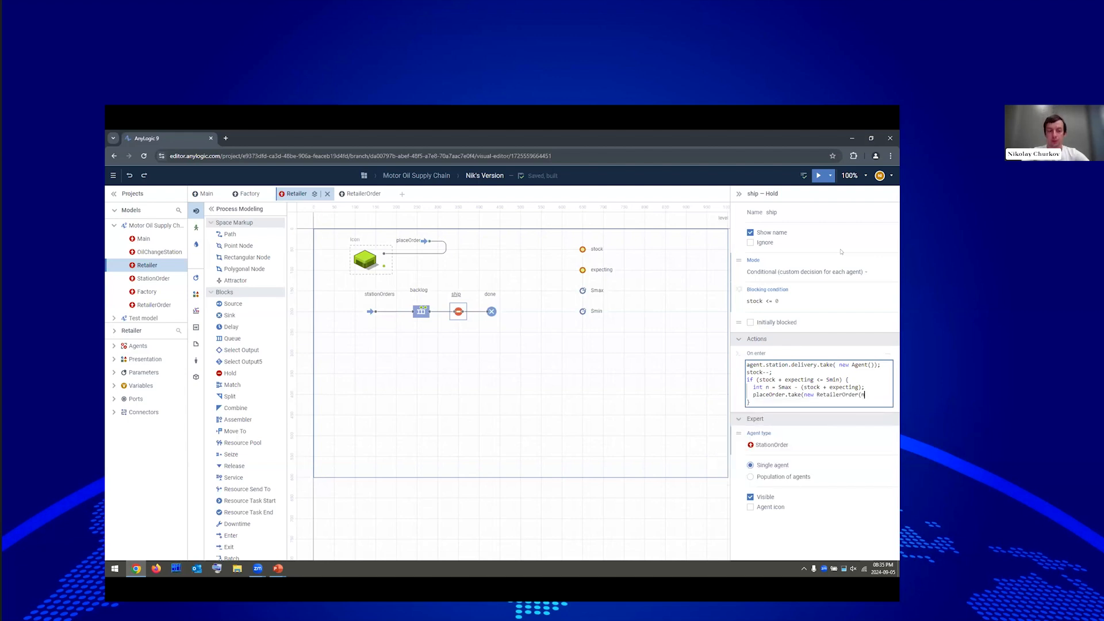
{"action": "type", "text": "));"}
Add the line expecting += n; to close out the reorder code.
{"action": "key", "text": "Return"}
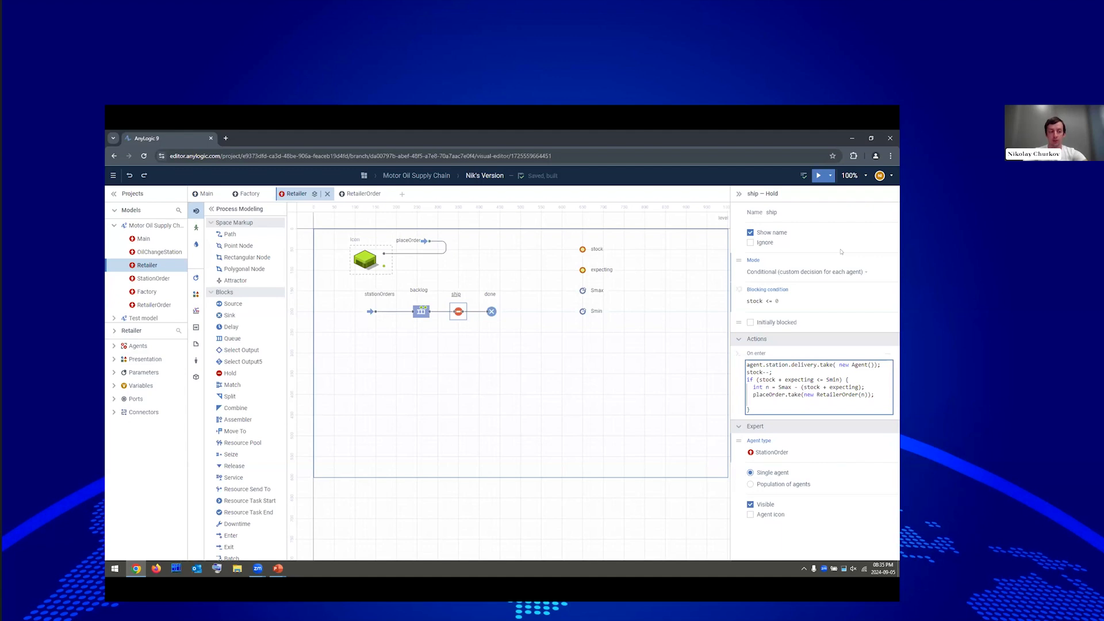
{"action": "type", "text": "ex"}
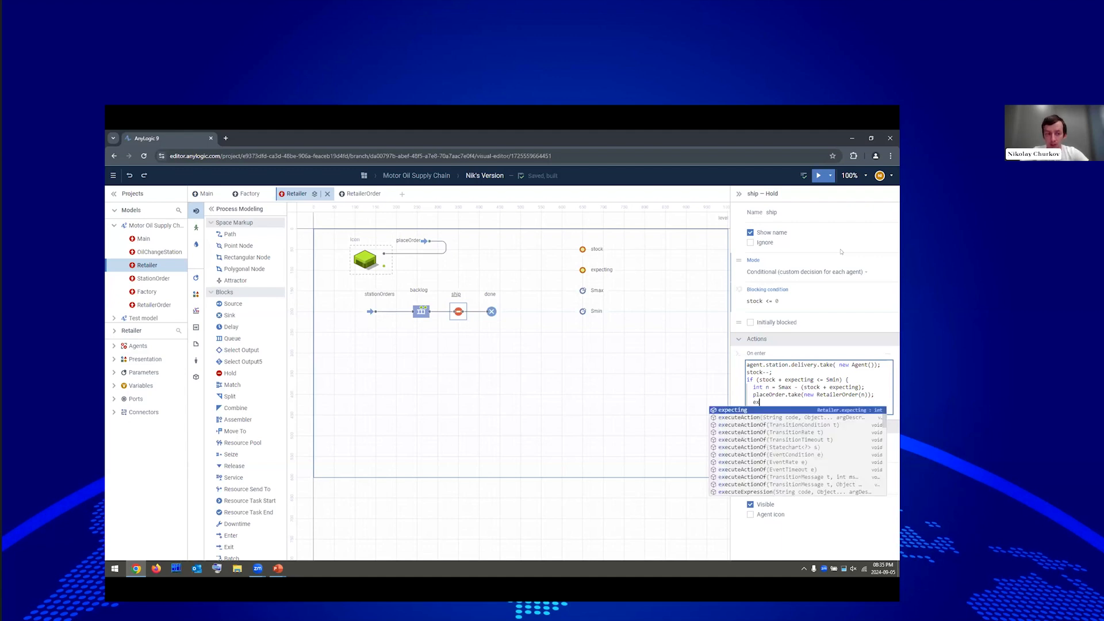
{"action": "key", "text": "Return"}
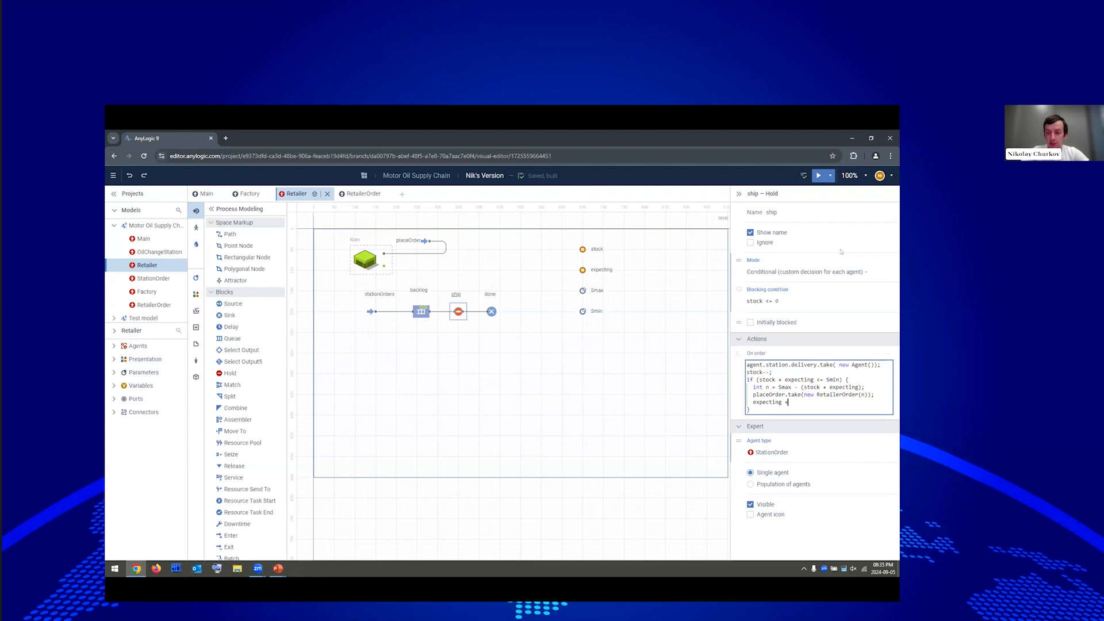
{"action": "type", "text": "+= n;"}
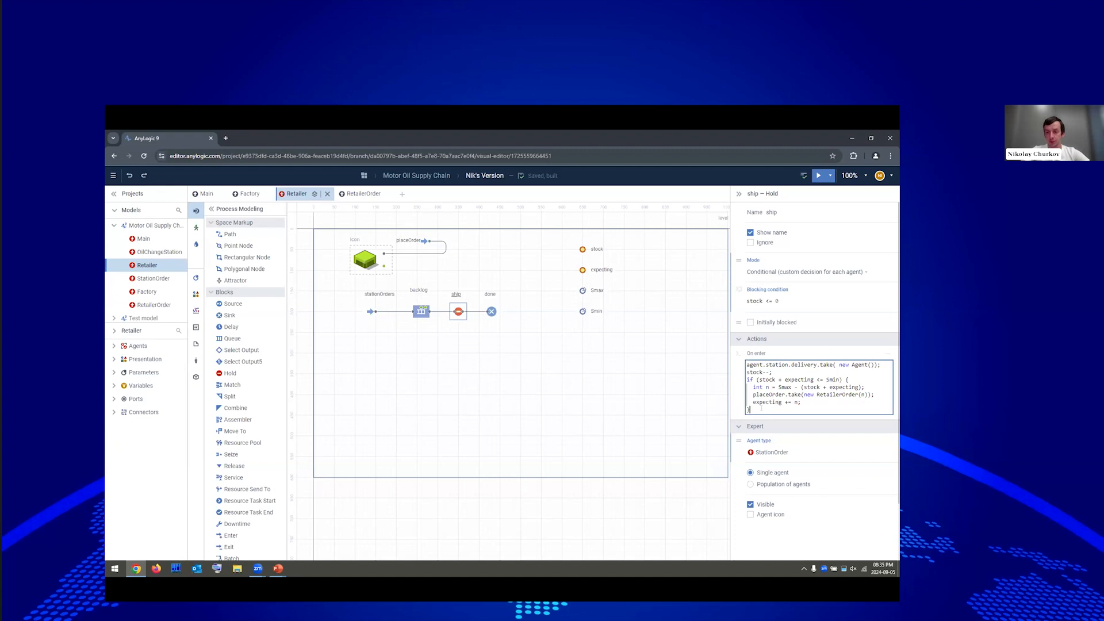
{"action": "left_click_drag", "start_coordinate": [749, 409], "coordinate": [735, 380]}
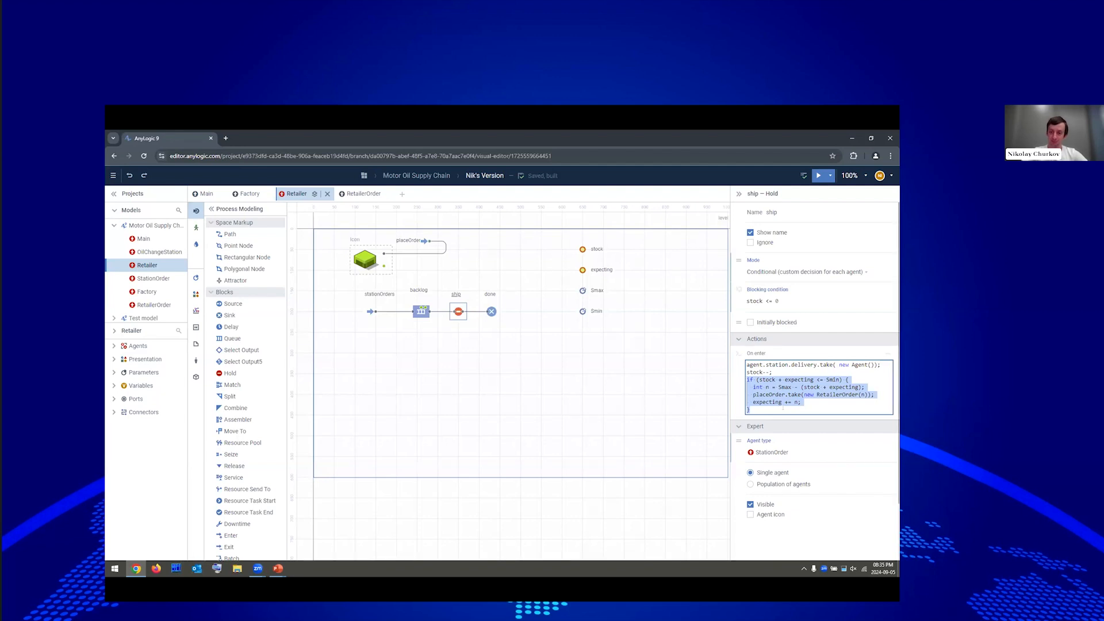
{"action": "left_click", "coordinate": [784, 408]}
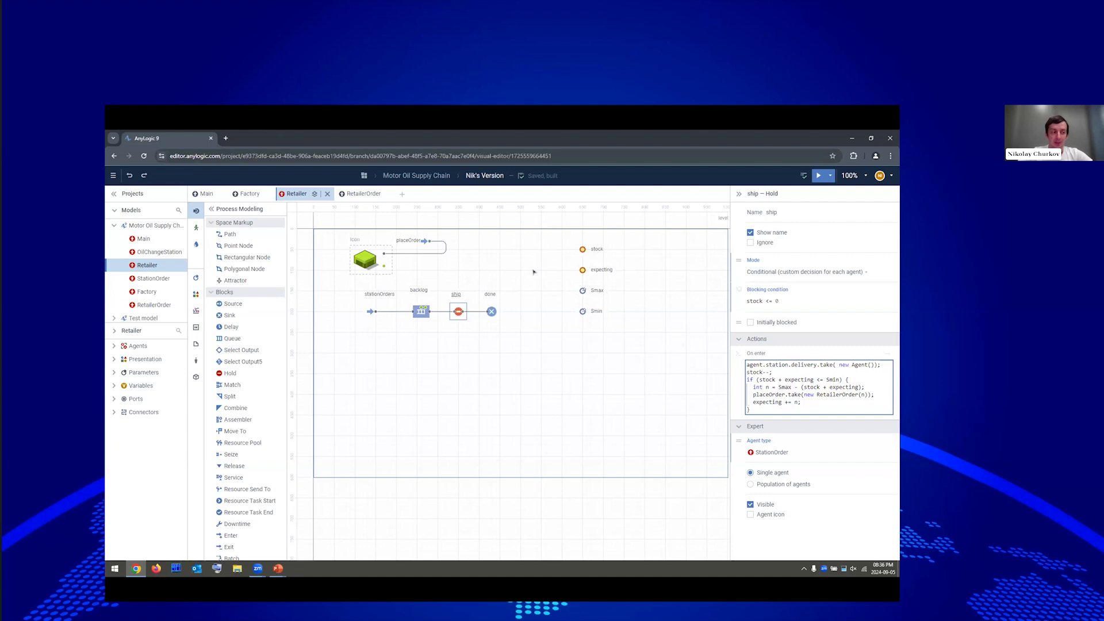
{"action": "left_click", "coordinate": [504, 266]}
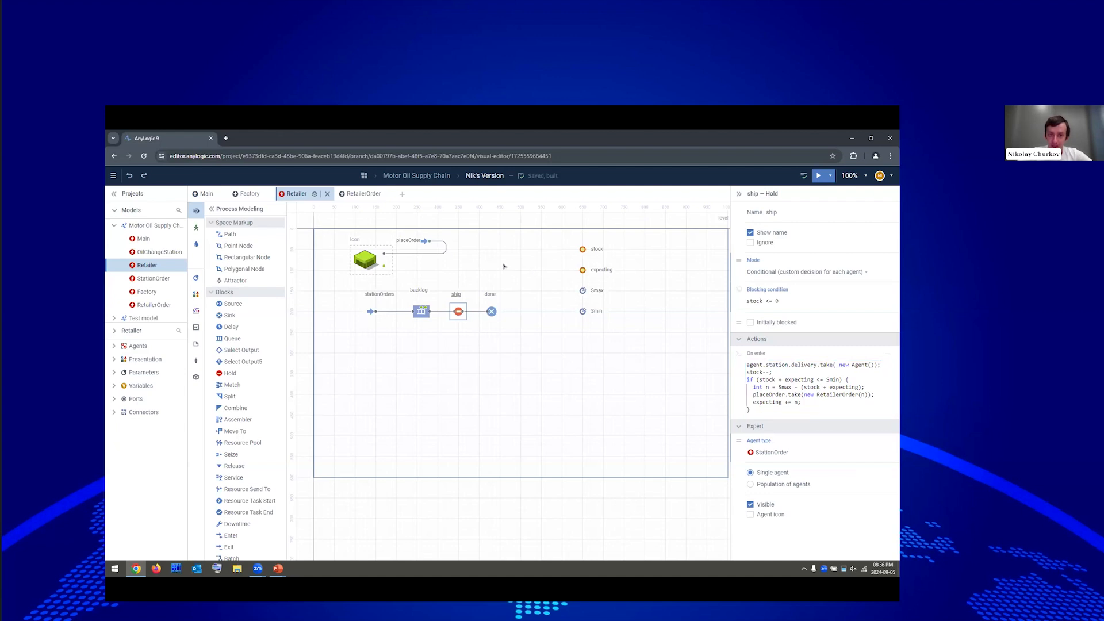
Add a Sink named delivery beside the Retailer icon with agent type RetailerOrder.
{"action": "left_click", "coordinate": [465, 332]}
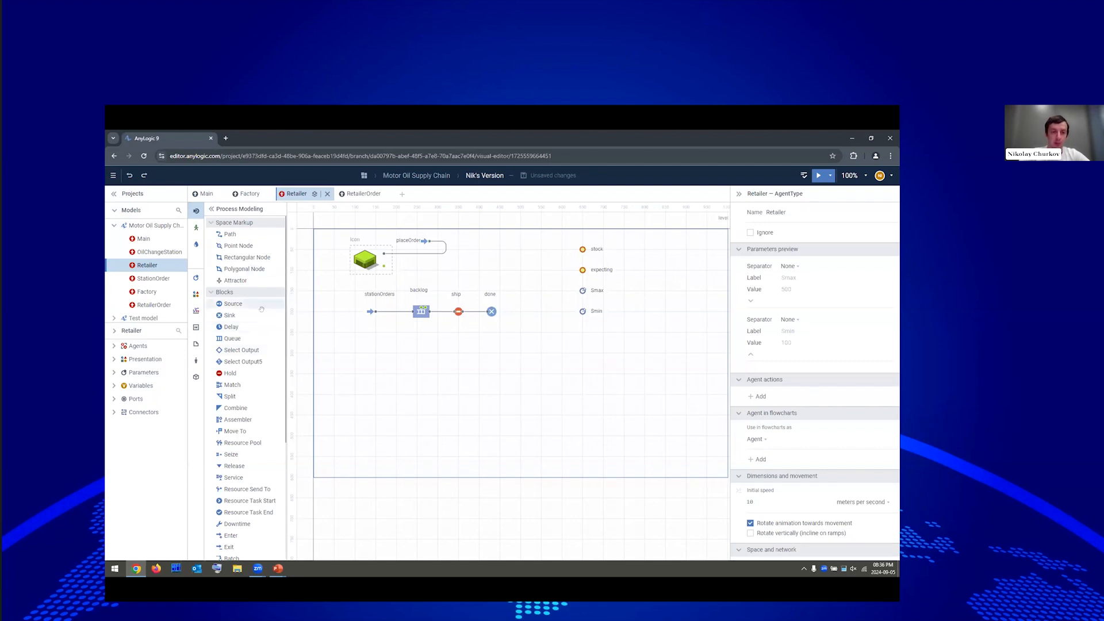
{"action": "left_click_drag", "start_coordinate": [230, 315], "coordinate": [420, 265]}
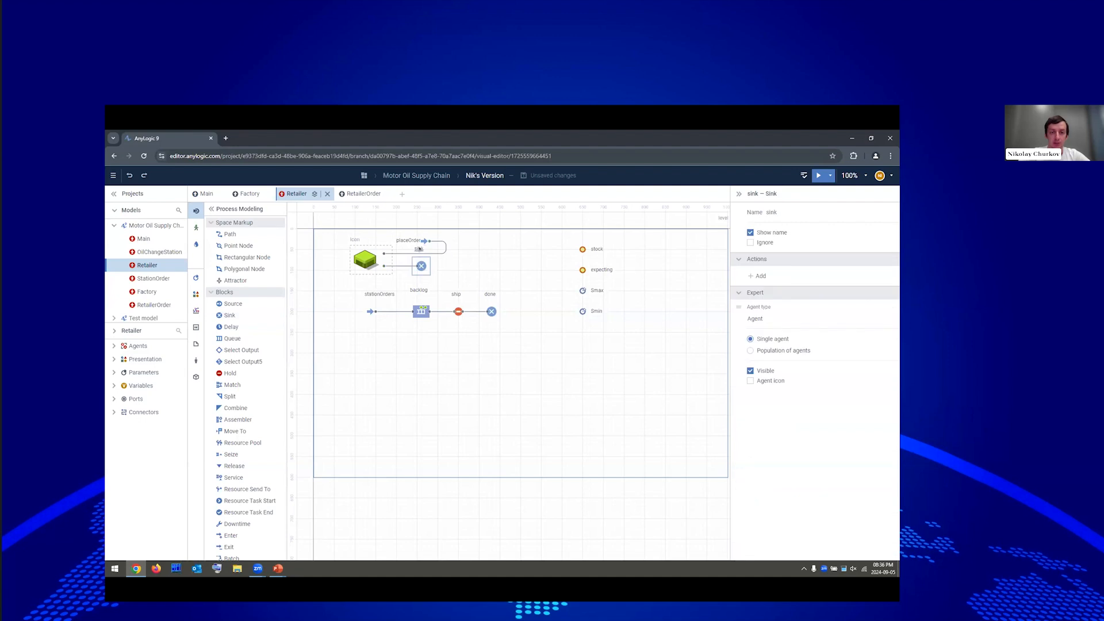
{"action": "double_click", "coordinate": [438, 266]}
{"action": "type", "text": "delivery"}
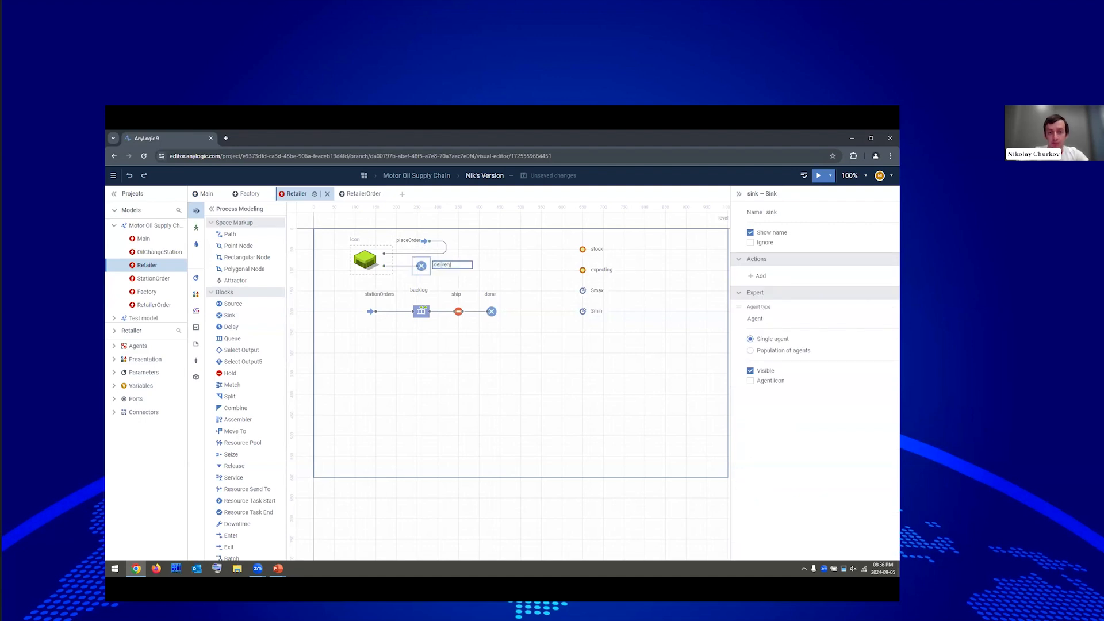
{"action": "left_click", "coordinate": [759, 318]}
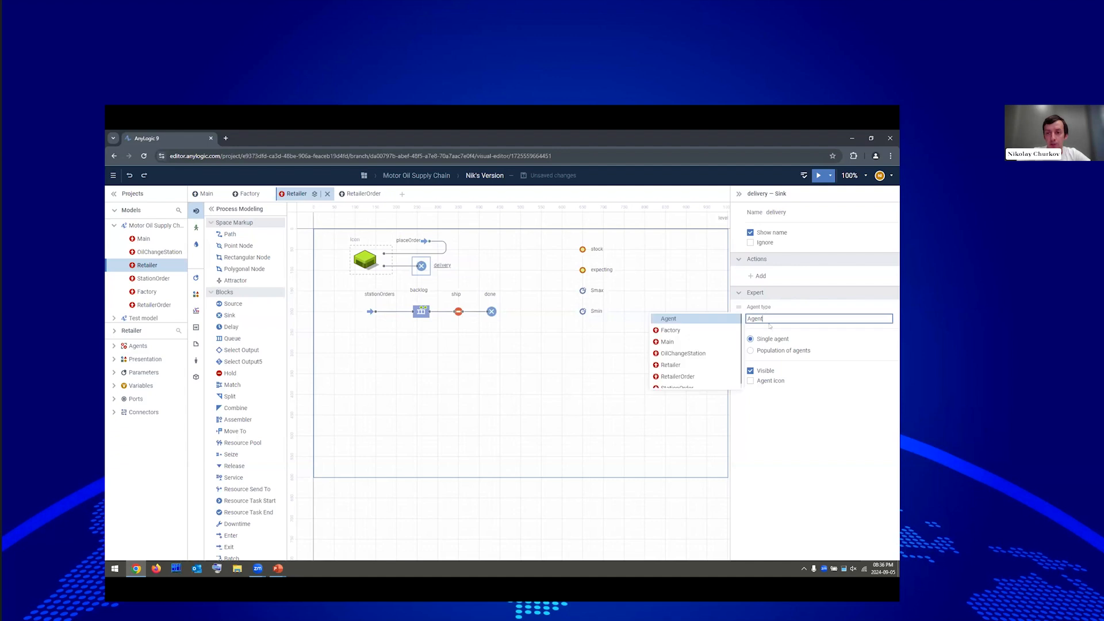
{"action": "left_click", "coordinate": [685, 378]}
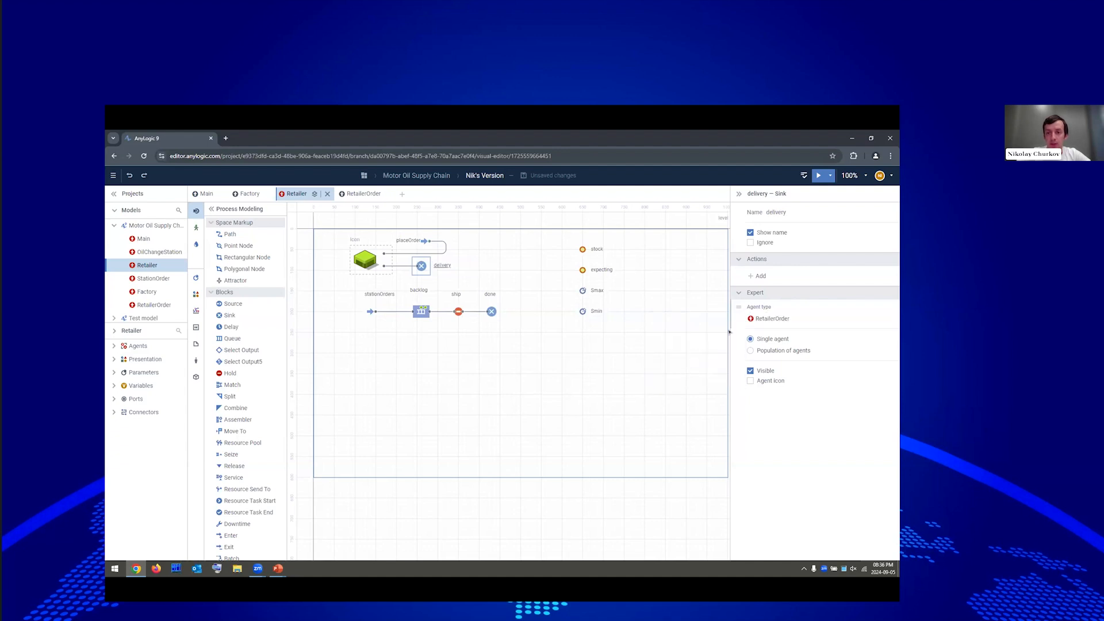
{"action": "left_click", "coordinate": [759, 277]}
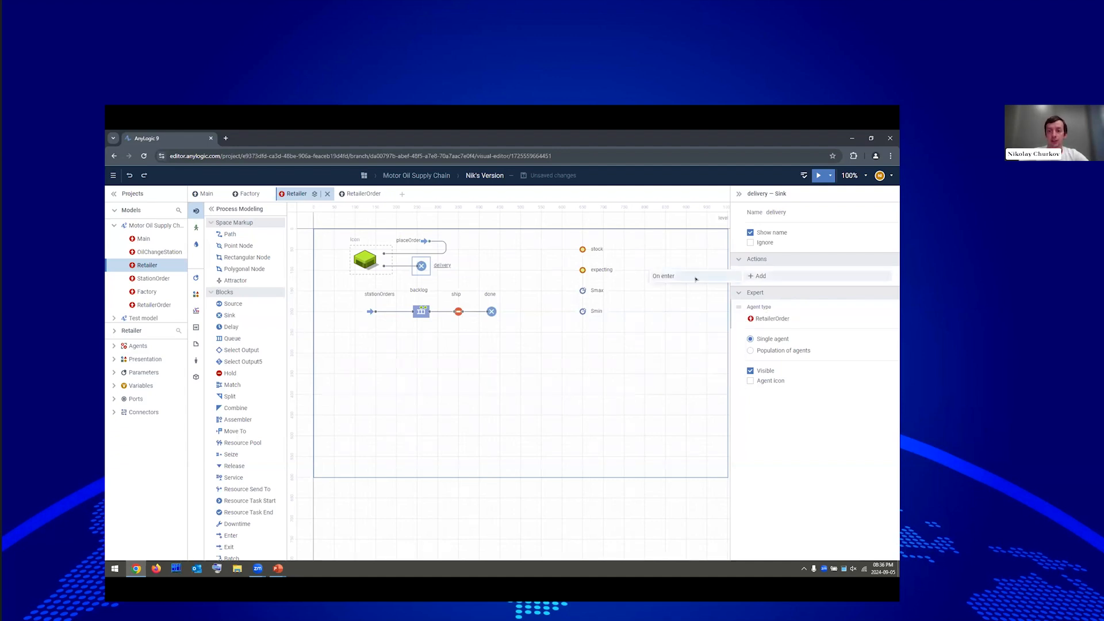
Enter 'stock += agent.amount;' as the delivery sink's On enter action.
{"action": "left_click", "coordinate": [694, 279]}
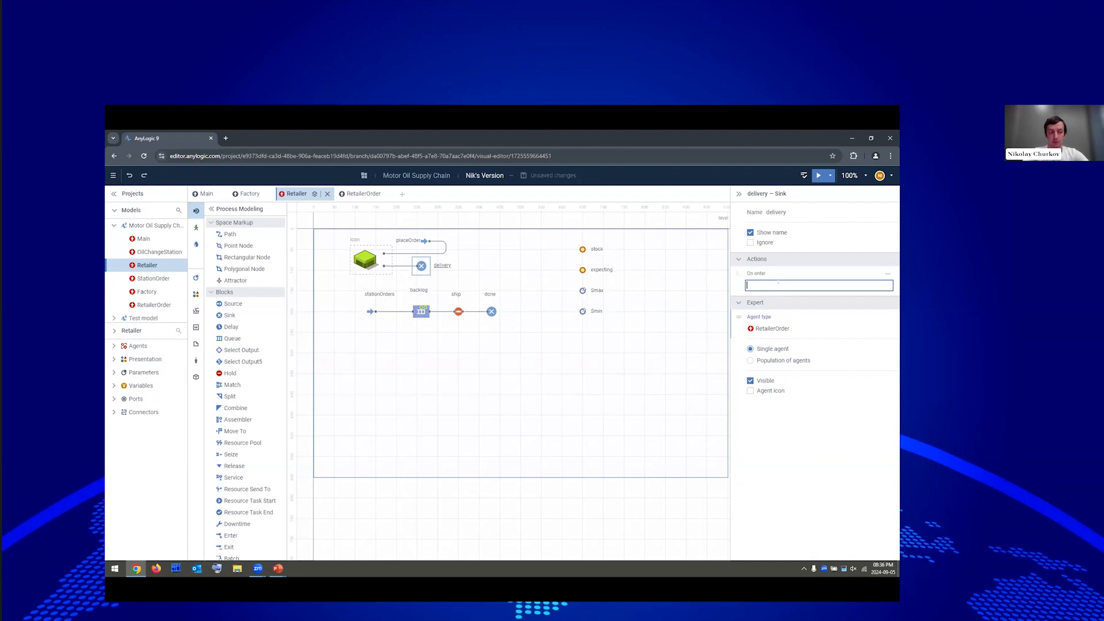
{"action": "type", "text": "sto"}
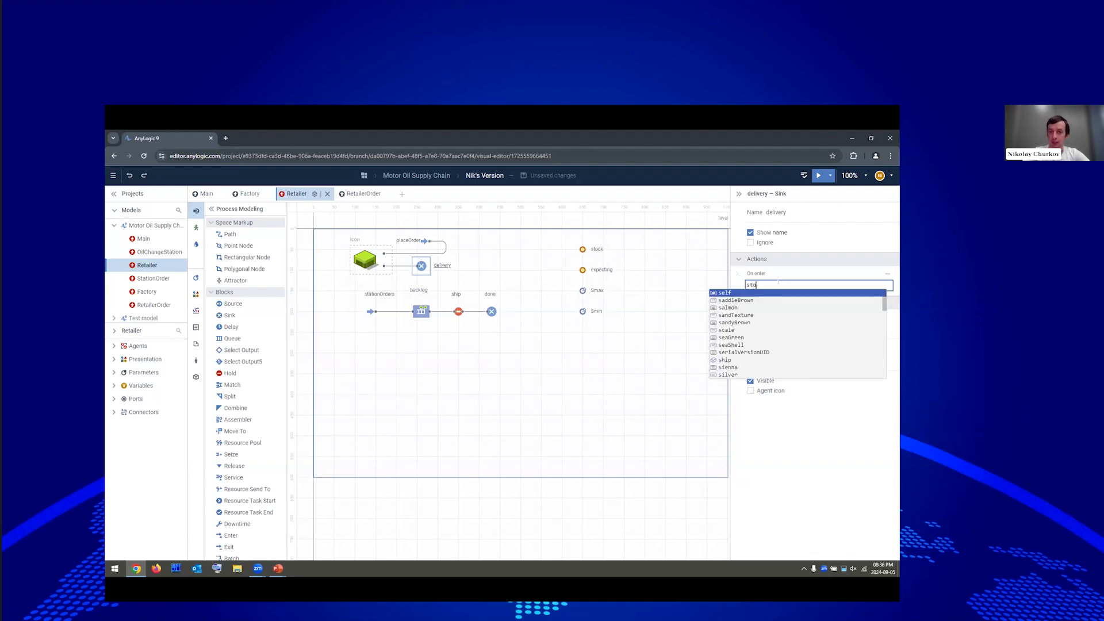
{"action": "type", "text": "ck +"}
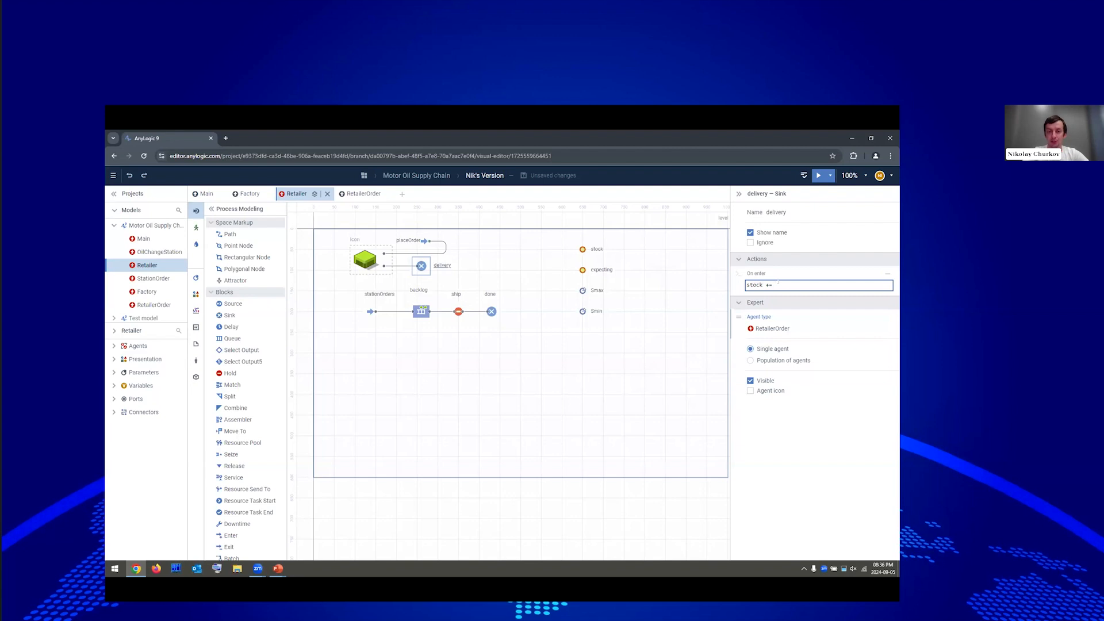
{"action": "type", "text": "= age"}
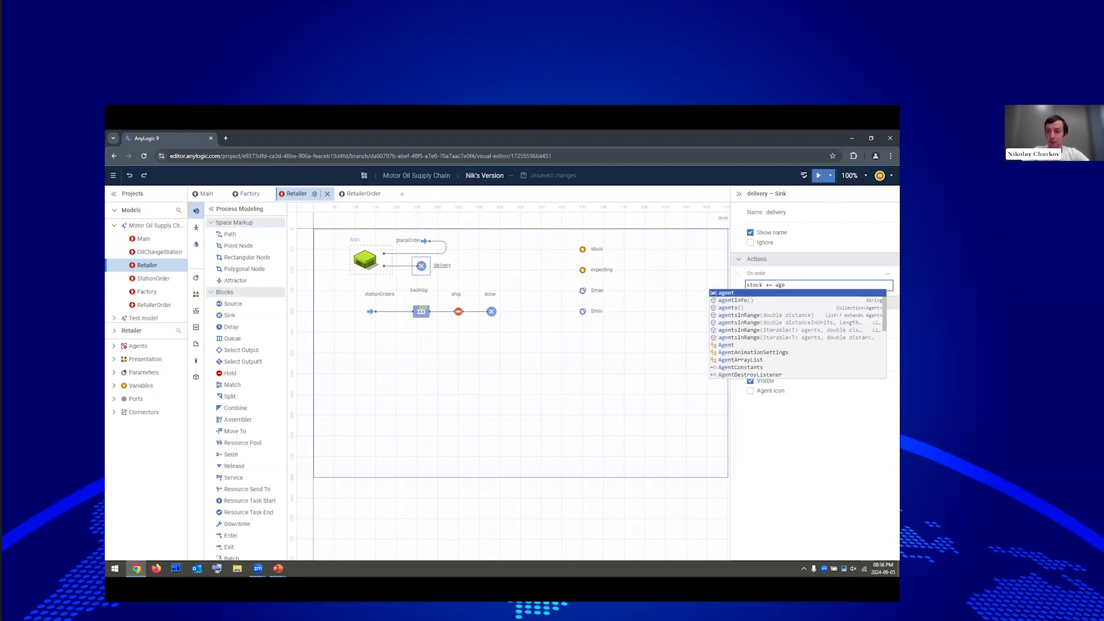
{"action": "key", "text": "Return"}
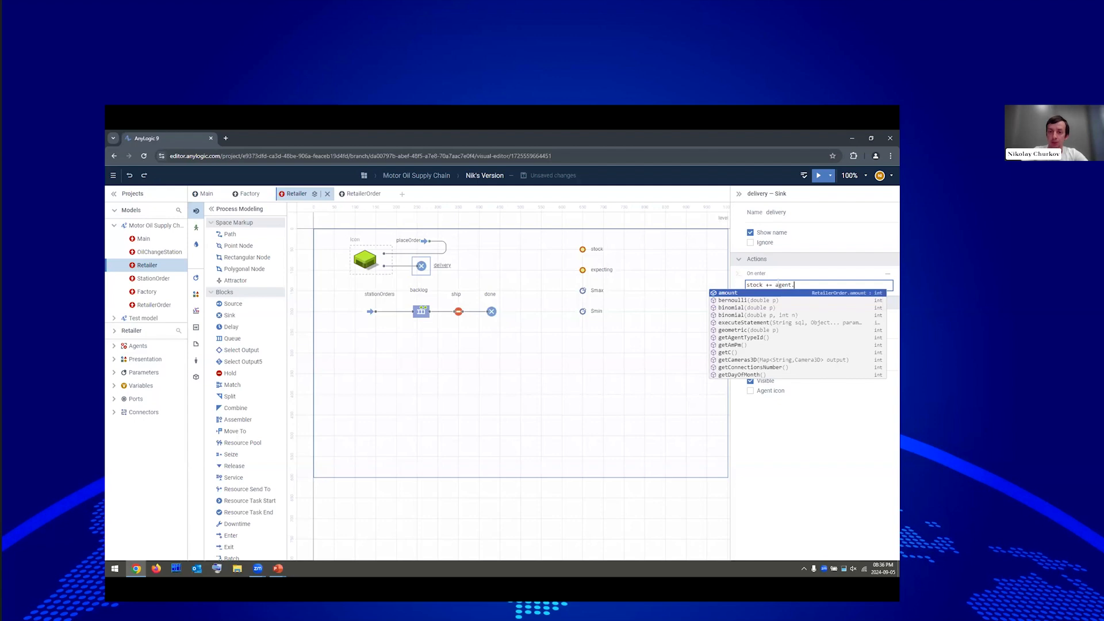
{"action": "key", "text": "Return"}
{"action": "type", "text": ";"}
{"action": "key", "text": "Return"}
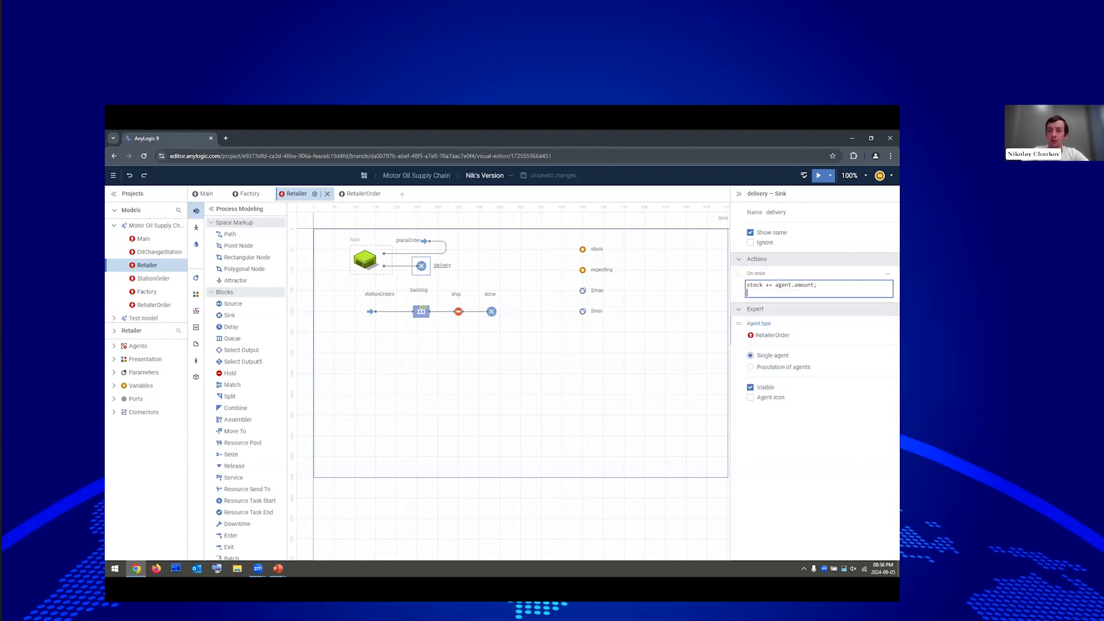
Add the lines 'expecting -= agent.amount;' and 'ship.recalculateConditions()' to the On enter code.
{"action": "type", "text": "exp"}
{"action": "key", "text": "ctrl+space"}
{"action": "key", "text": "Down"}
{"action": "key", "text": "Return"}
{"action": "type", "text": "-= agent.amount;"}
{"action": "key", "text": "Return"}
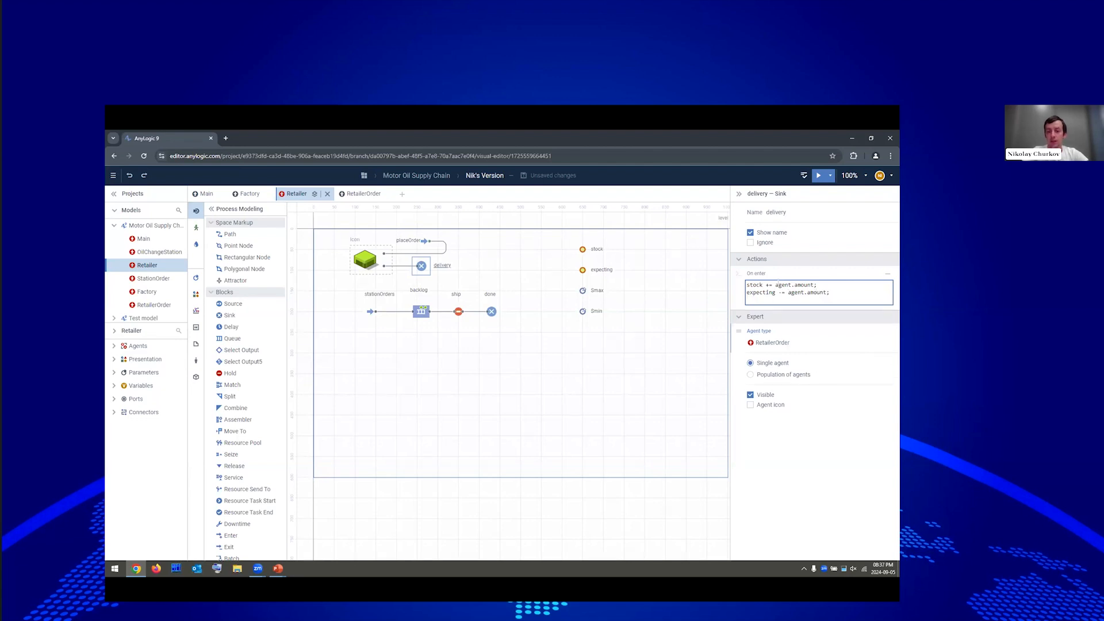
{"action": "type", "text": "ship."}
{"action": "type", "text": "re"}
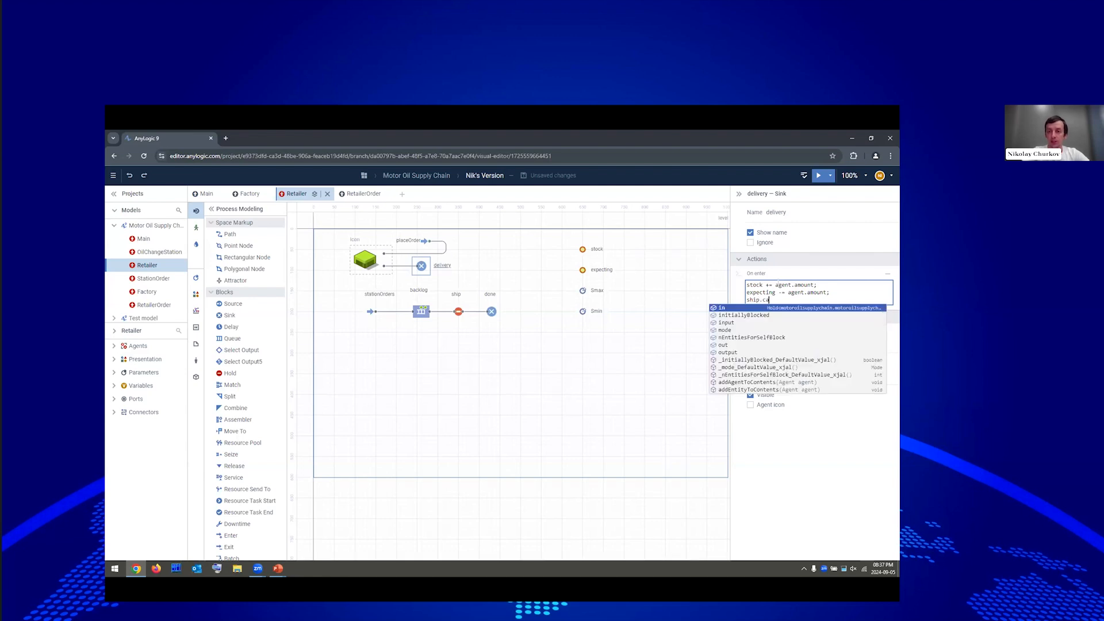
{"action": "type", "text": "calculateConditions"}
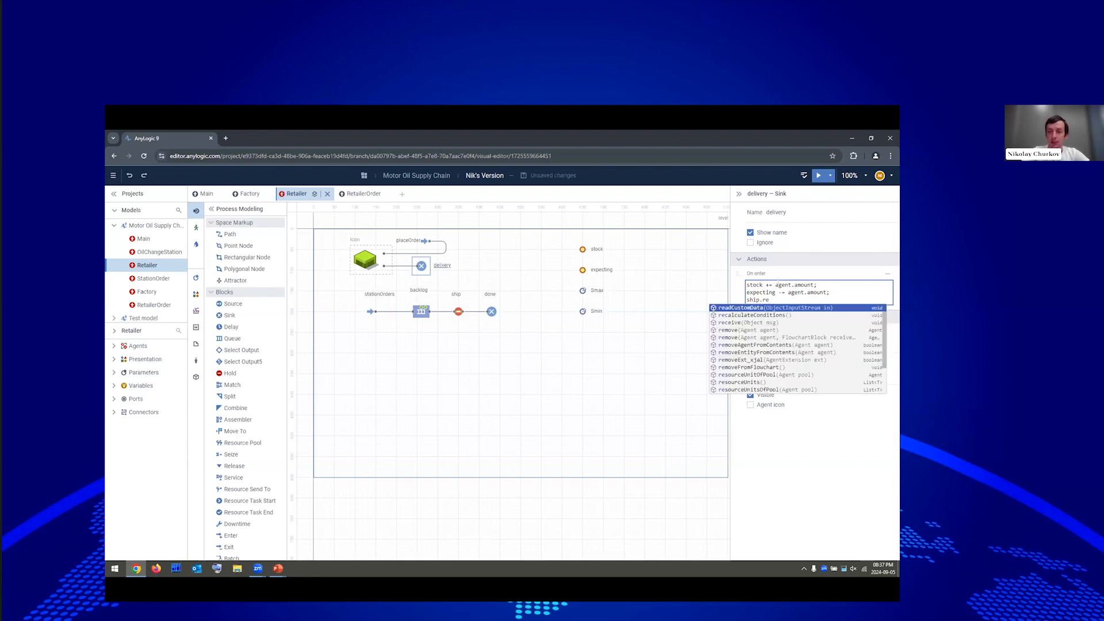
{"action": "type", "text": "();"}
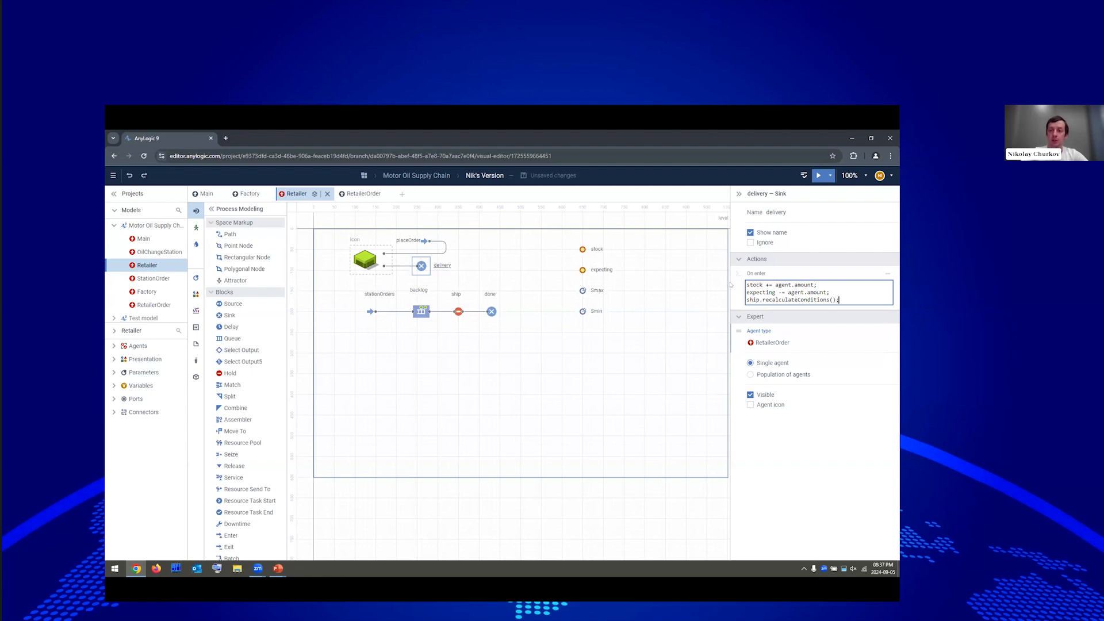
{"action": "left_click", "coordinate": [459, 311]}
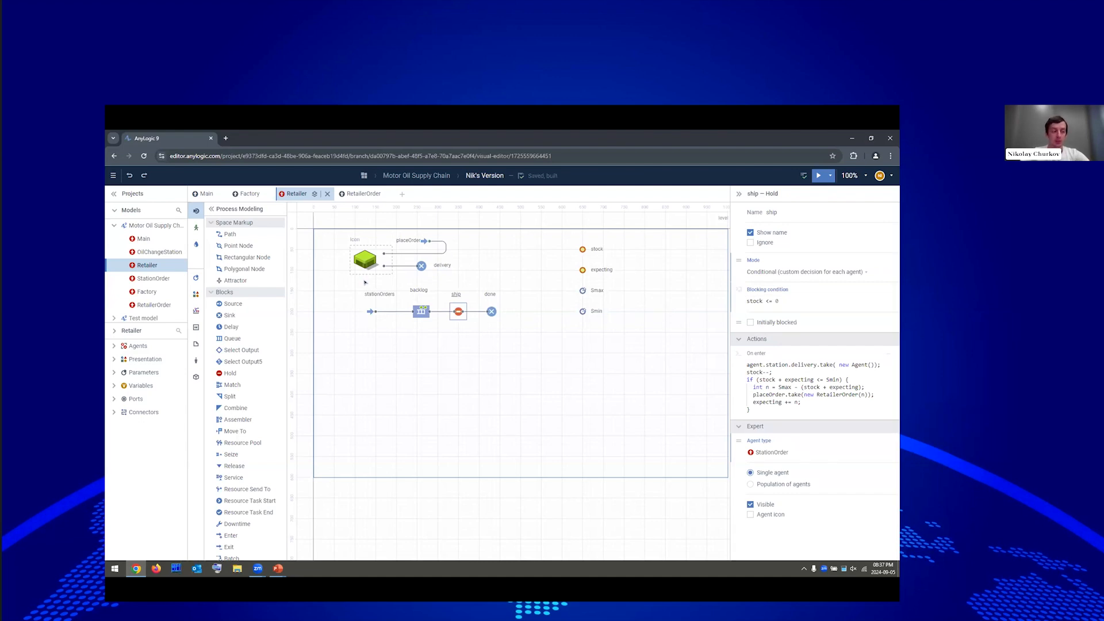
Deselect the ship block and switch to the Factory agent's diagram.
{"action": "left_click", "coordinate": [503, 269]}
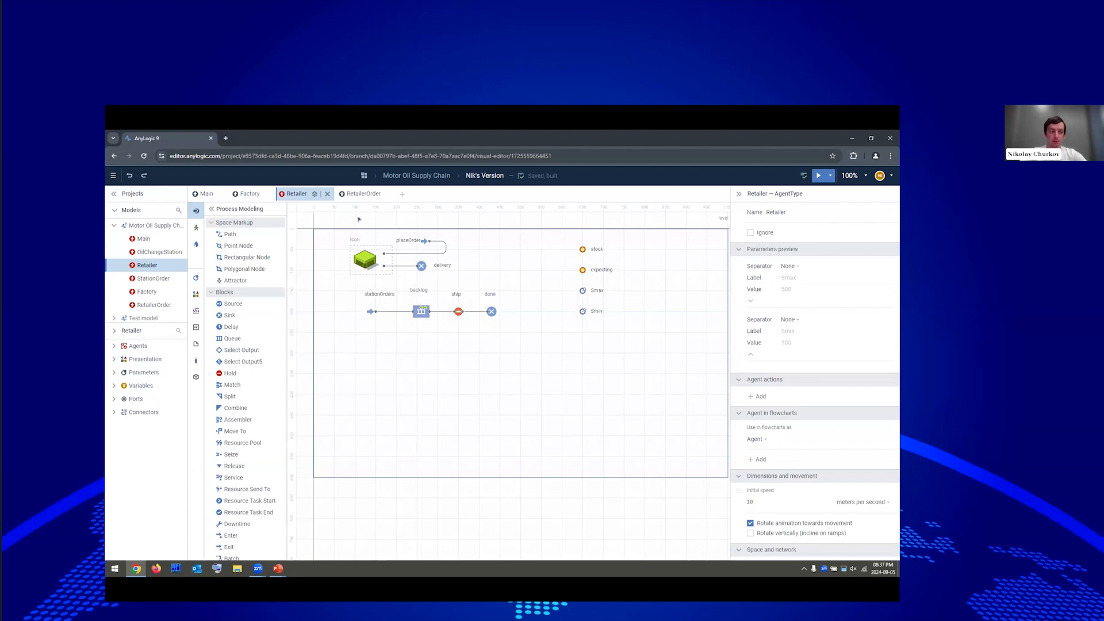
{"action": "left_click", "coordinate": [241, 193]}
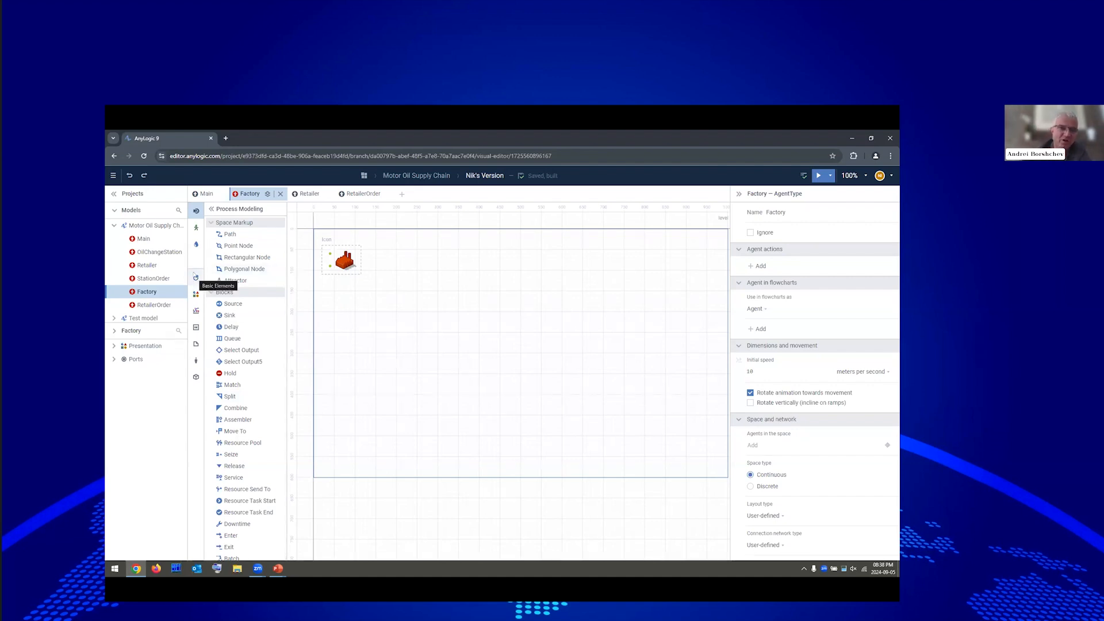
Add a Factory parameter named setupTime with default value 2.
{"action": "left_click", "coordinate": [196, 278]}
{"action": "left_click_drag", "start_coordinate": [233, 234], "coordinate": [582, 249]}
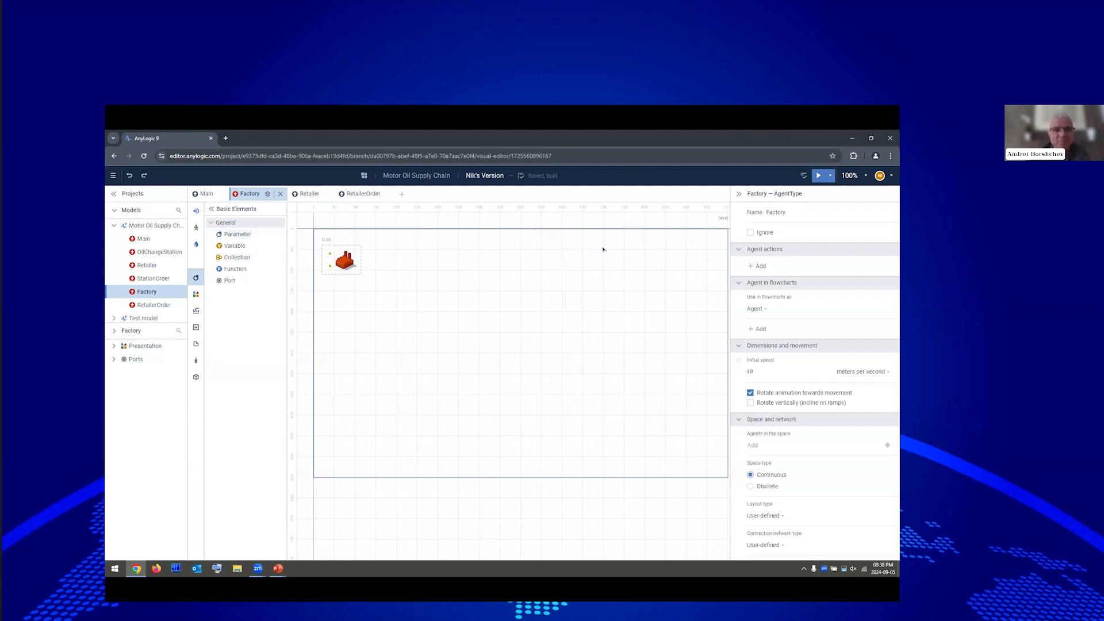
{"action": "double_click", "coordinate": [602, 249]}
{"action": "type", "text": "setupT"}
{"action": "type", "text": "ime"}
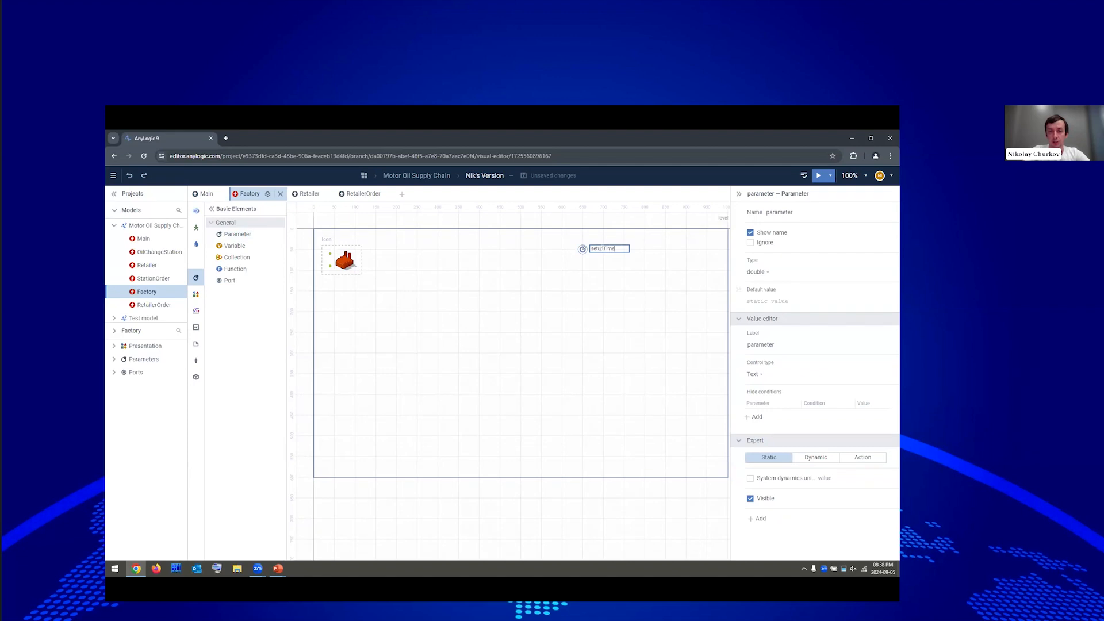
{"action": "left_click", "coordinate": [788, 301]}
{"action": "type", "text": "2"}
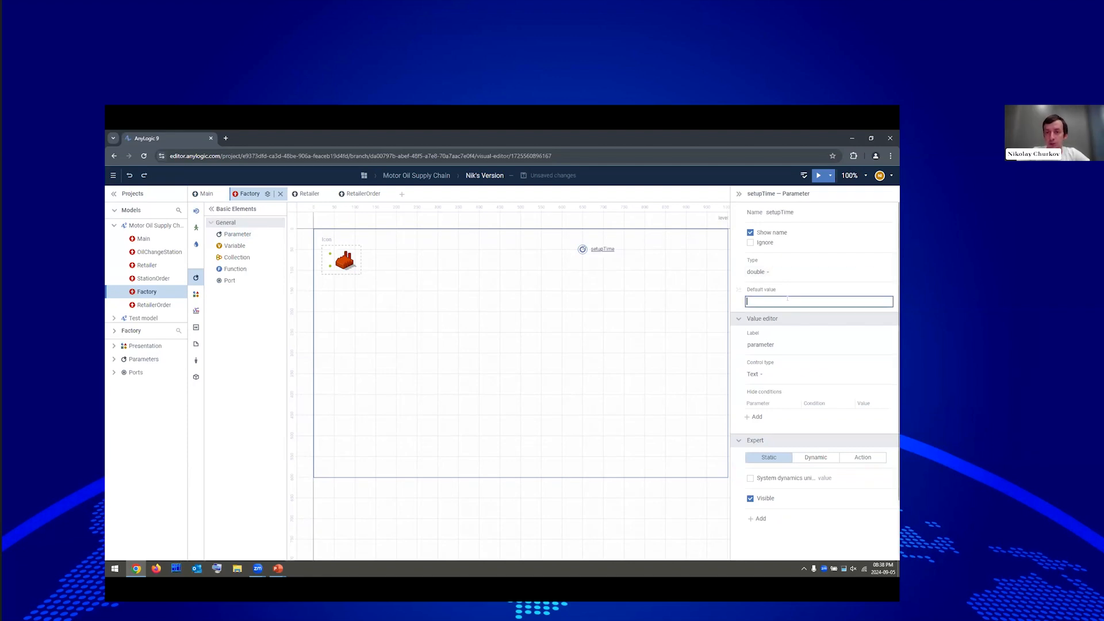
{"action": "left_click", "coordinate": [581, 252]}
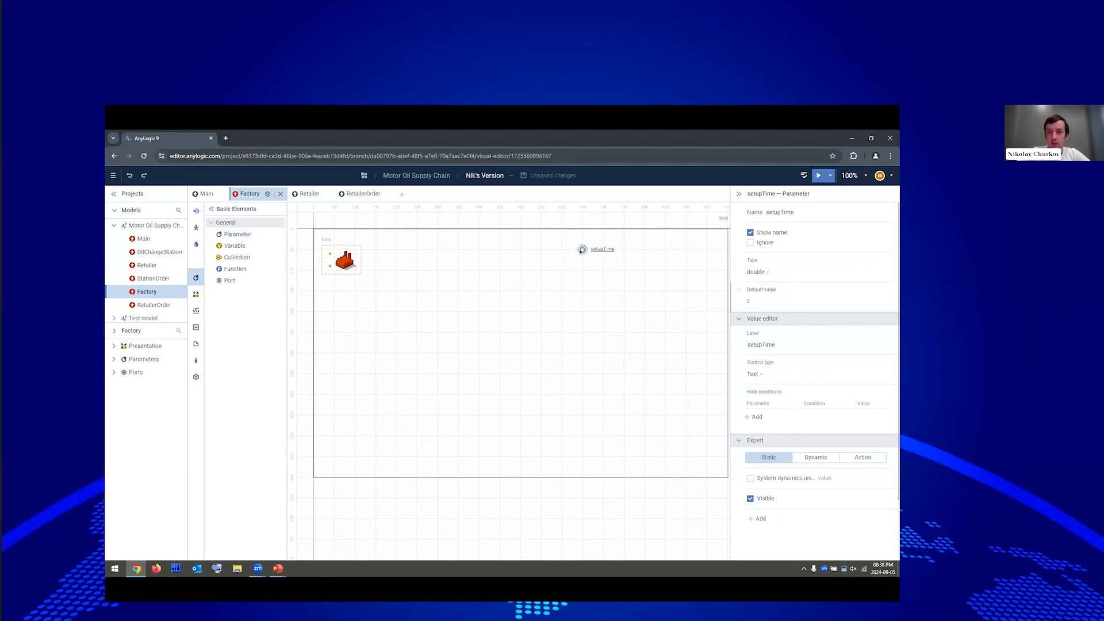
Copy setupTime into a new parameter itemProductionTime with default value 0.04.
{"action": "left_click_drag", "start_coordinate": [580, 251], "coordinate": [579, 271]}
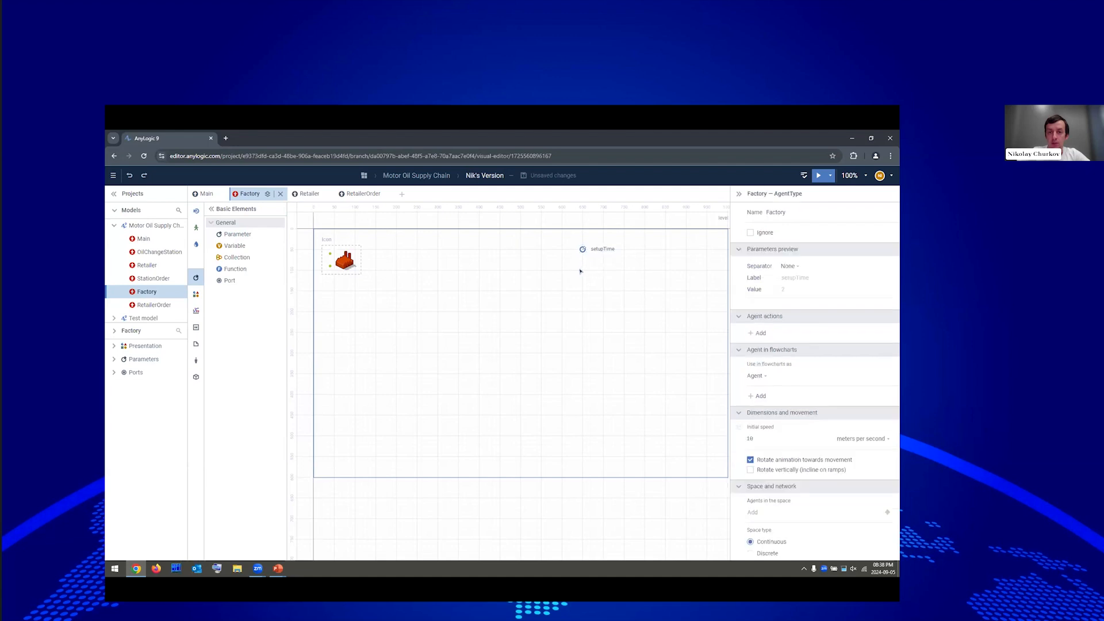
{"action": "left_click", "coordinate": [753, 211]}
{"action": "type", "text": "item"}
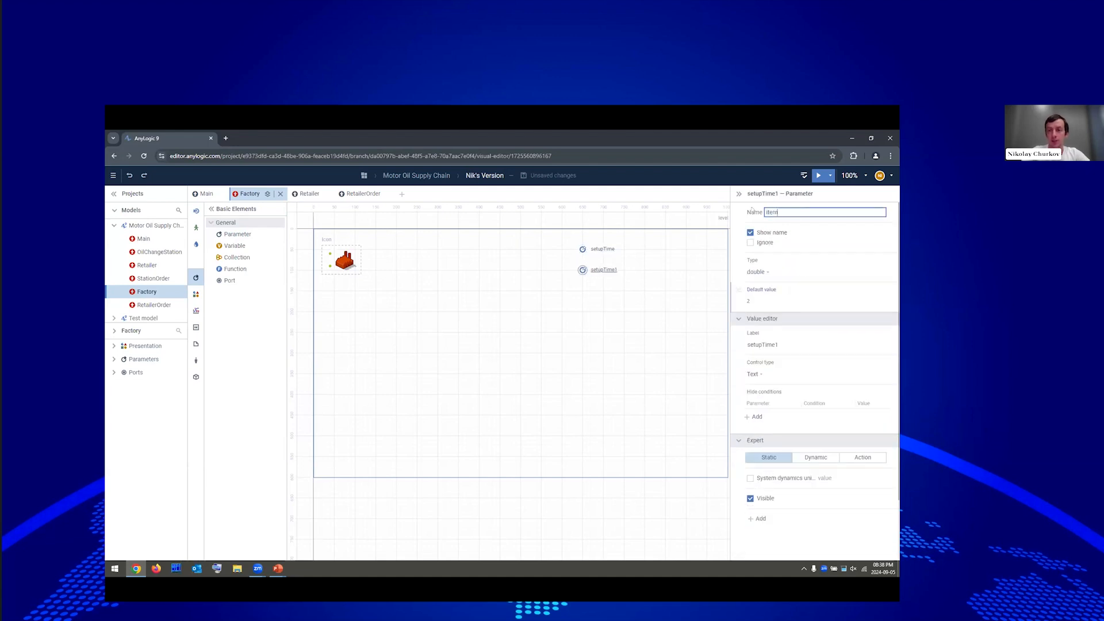
{"action": "type", "text": "ProductionTime"}
{"action": "left_click", "coordinate": [761, 298]}
{"action": "type", "text": "0.8"}
{"action": "type", "text": "4"}
{"action": "key", "text": "ctrl+a"}
{"action": "left_click", "coordinate": [650, 288]}
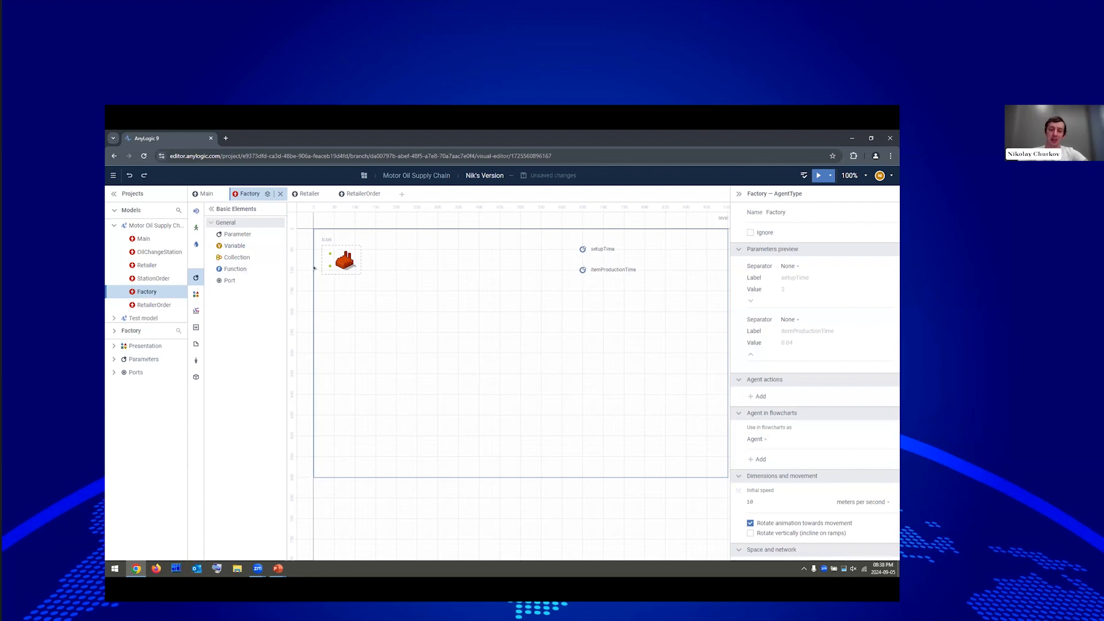
Add a backlog Queue after the factory icon with maximum capacity and RetailerOrder agents.
{"action": "left_click", "coordinate": [197, 211]}
{"action": "left_click_drag", "start_coordinate": [231, 339], "coordinate": [392, 253]}
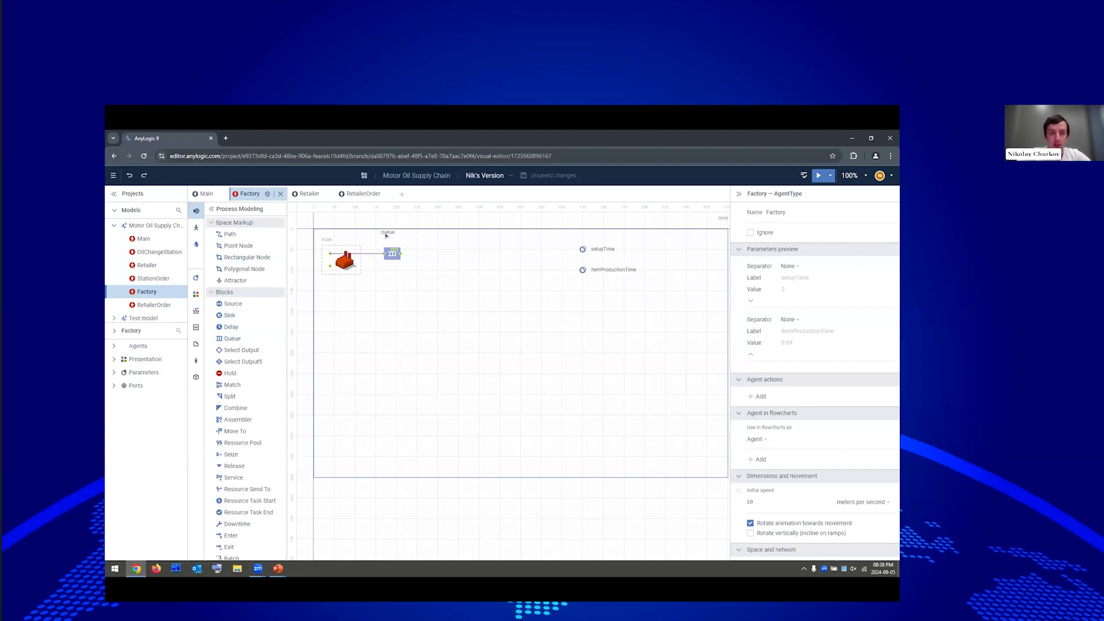
{"action": "type", "text": "pa"}
{"action": "type", "text": "cklog"}
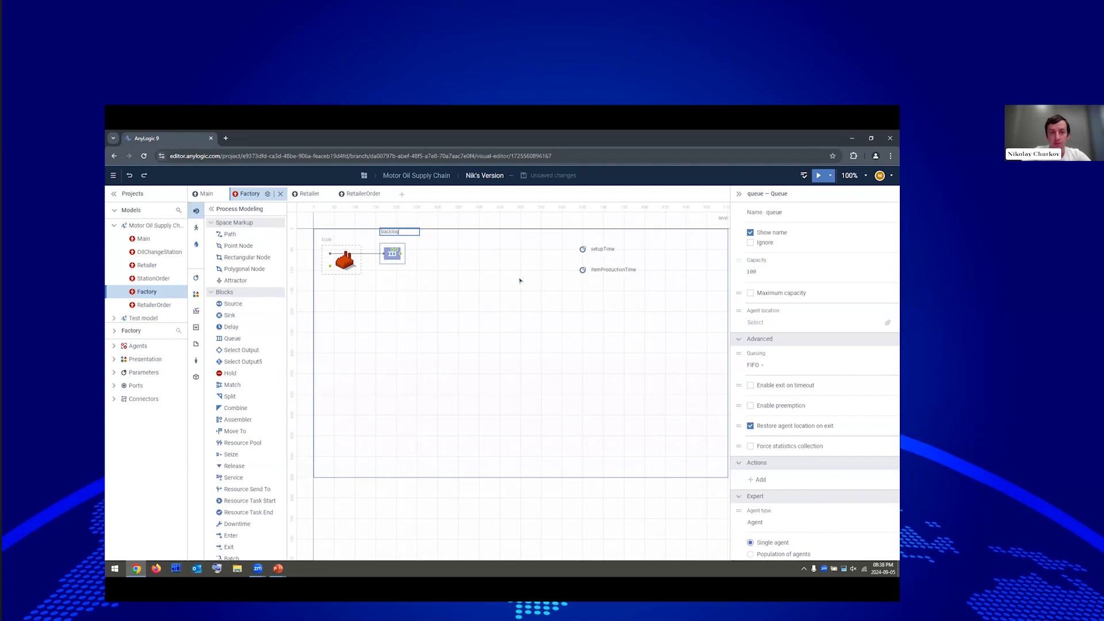
{"action": "key", "text": "Return"}
{"action": "left_click", "coordinate": [780, 293]}
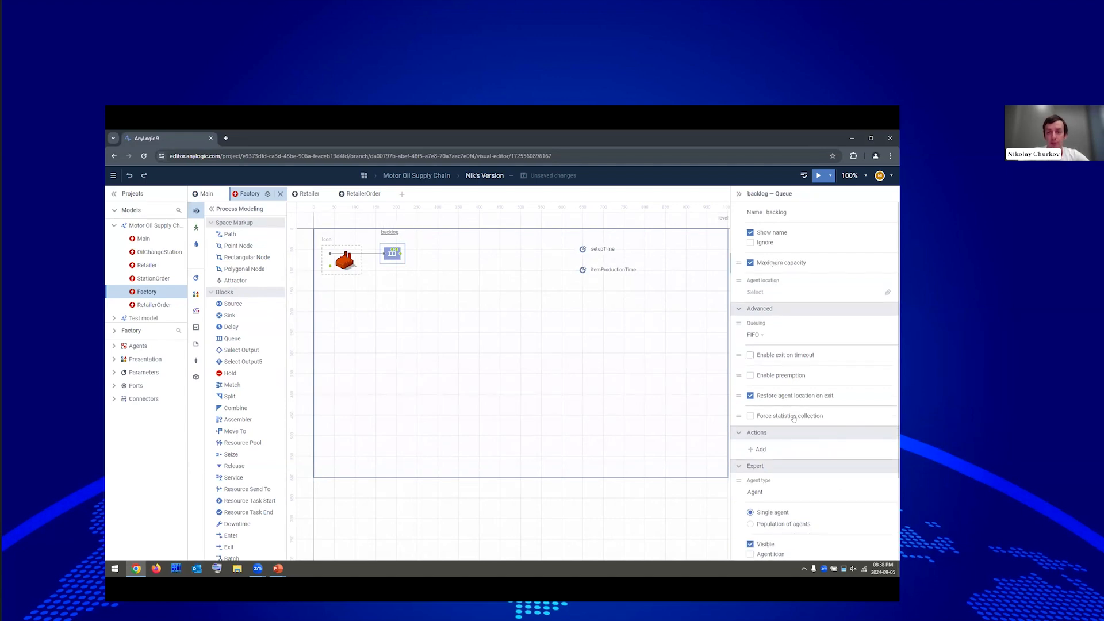
{"action": "left_click", "coordinate": [765, 493]}
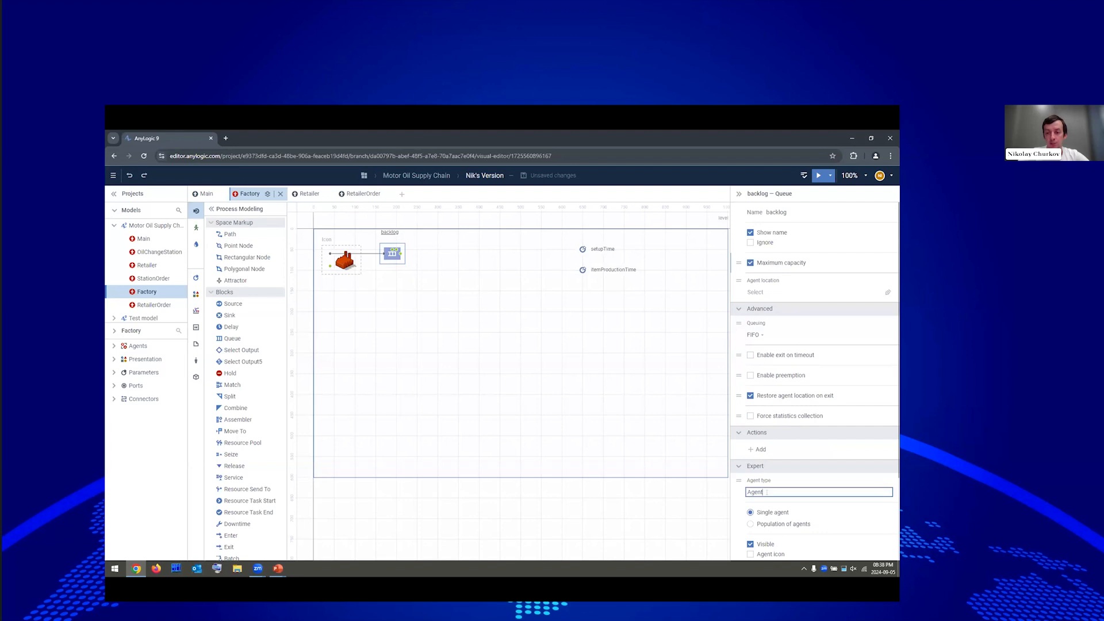
{"action": "left_click", "coordinate": [690, 486]}
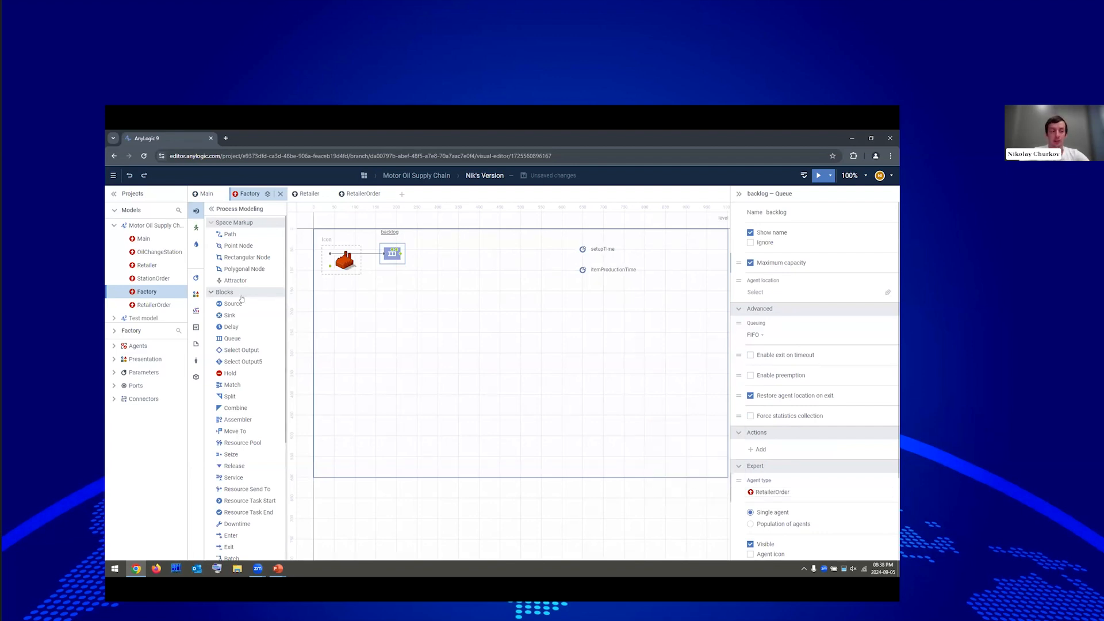
Add a Delay named production after backlog, starting its delay time with setupTime +.
{"action": "left_click_drag", "start_coordinate": [220, 326], "coordinate": [439, 248]}
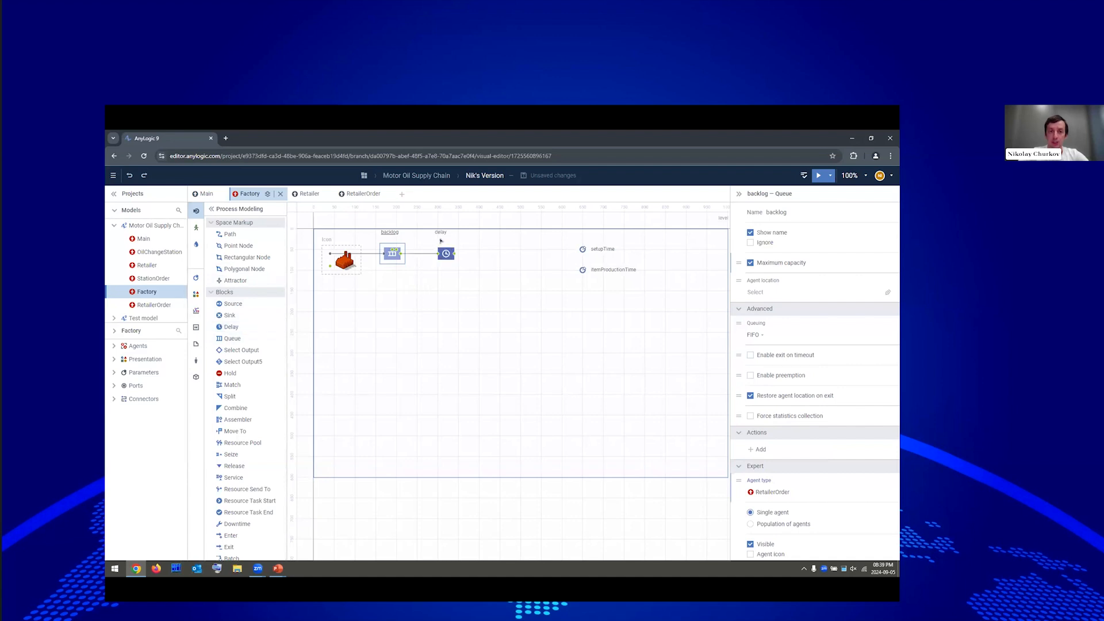
{"action": "type", "text": "pro"}
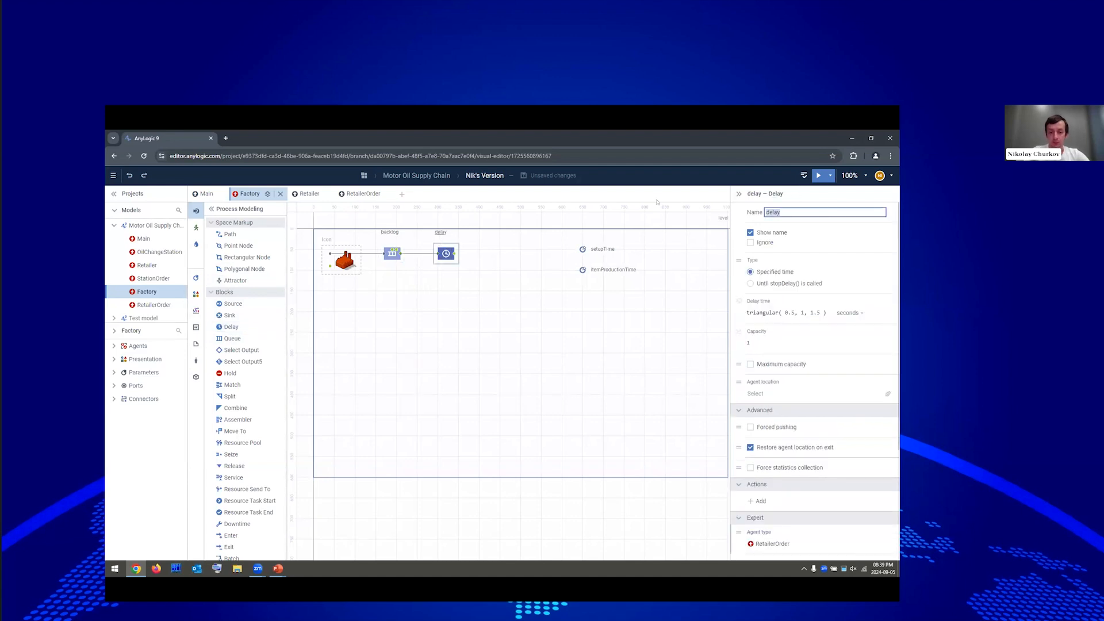
{"action": "type", "text": "duction"}
{"action": "left_click", "coordinate": [759, 341]}
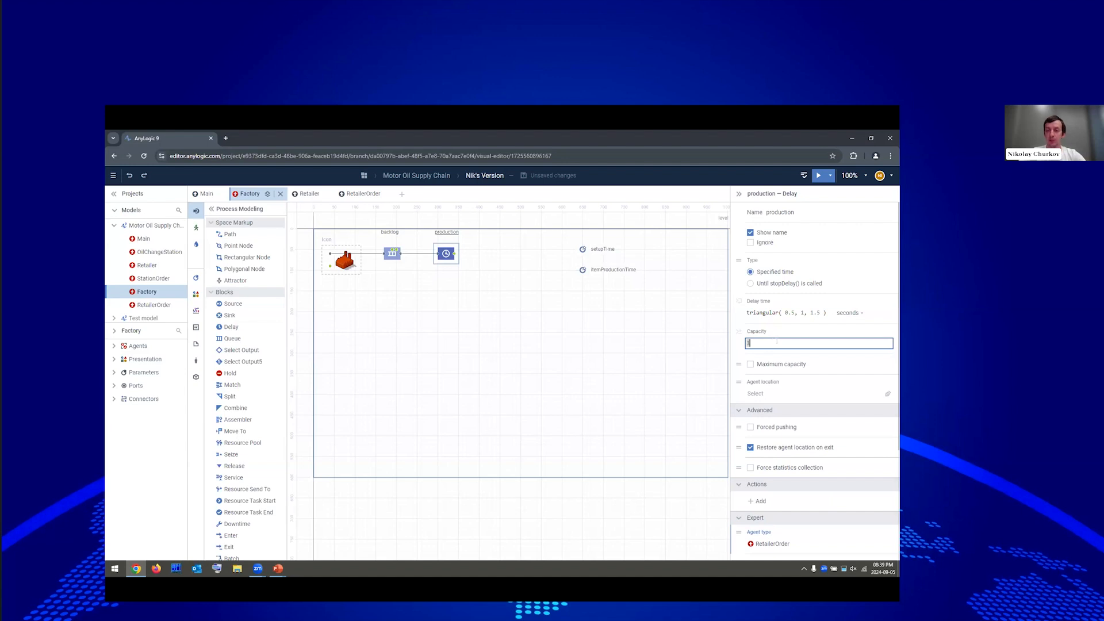
{"action": "left_click", "coordinate": [777, 315]}
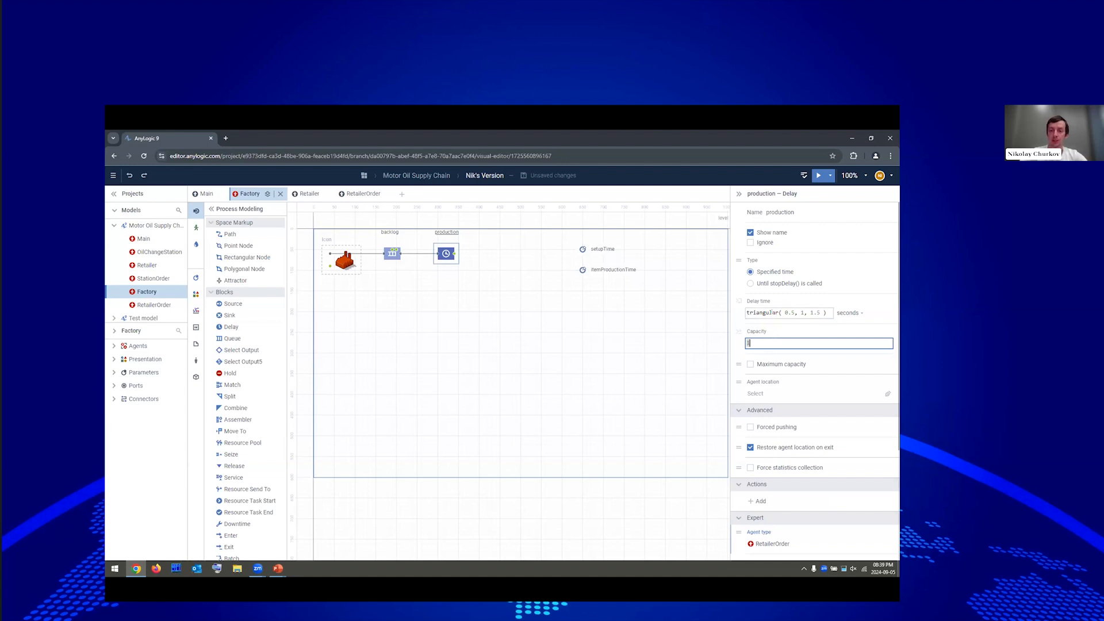
{"action": "key", "text": "ctrl+a"}
{"action": "type", "text": "setupT"}
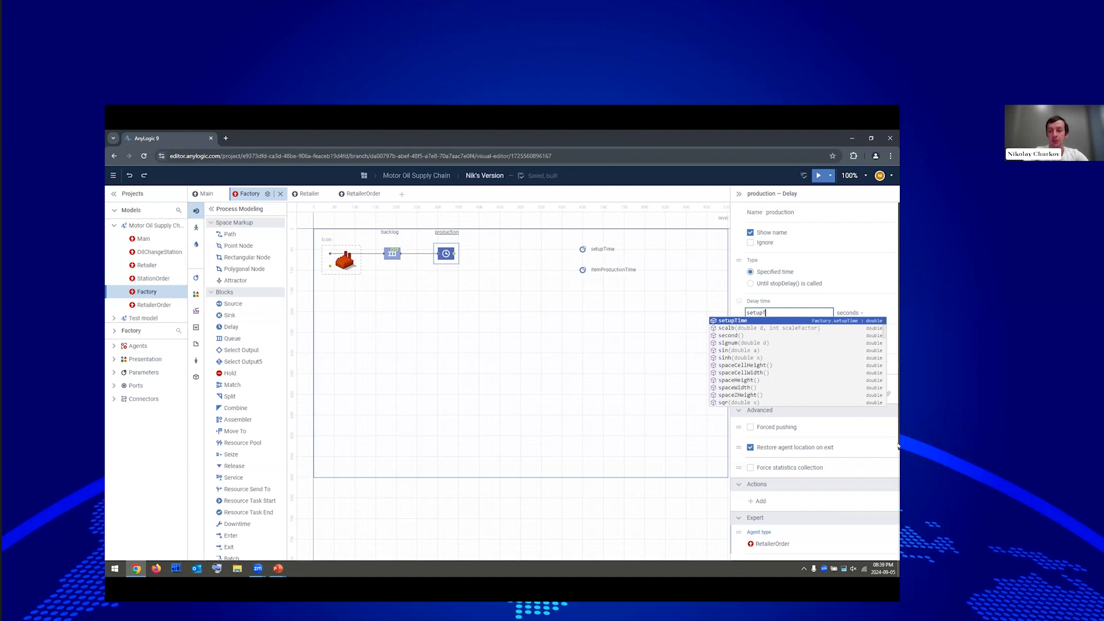
{"action": "key", "text": "Return"}
{"action": "type", "text": "+"}
Complete the delay time as setupTime + agent.amount * itemProductionTime and connect production back to the factory icon.
{"action": "key", "text": "Return"}
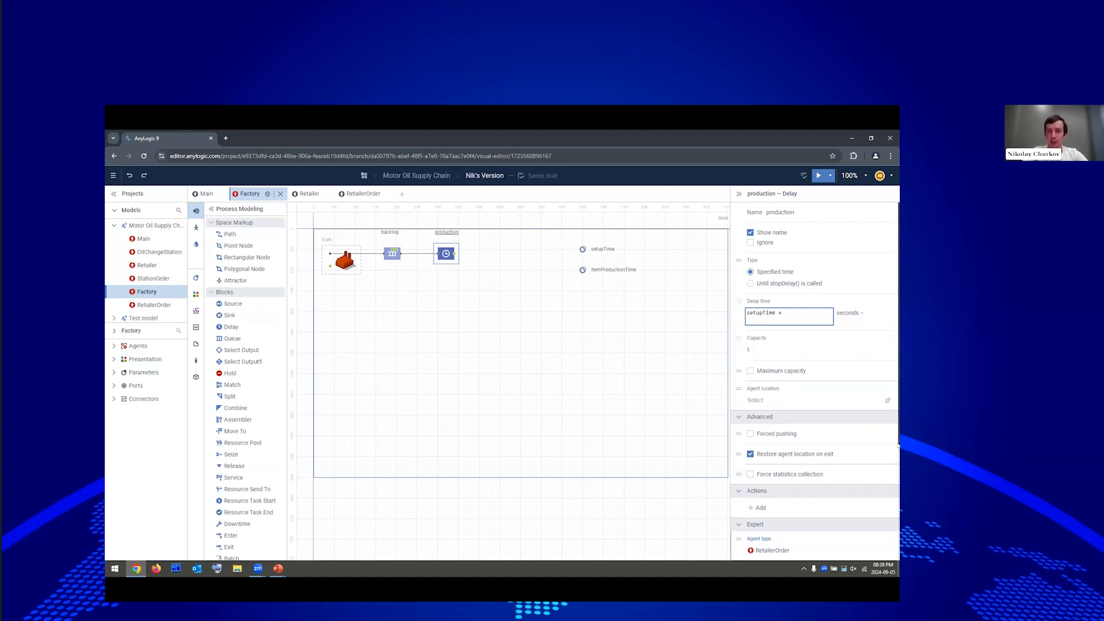
{"action": "type", "text": "agen"}
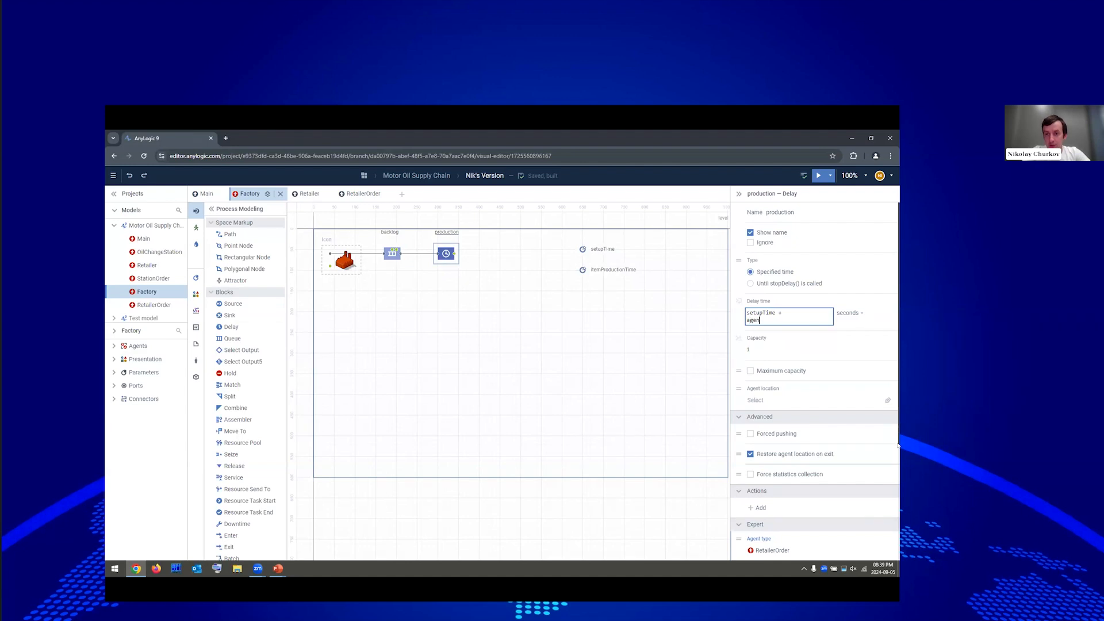
{"action": "type", "text": "t.amount"}
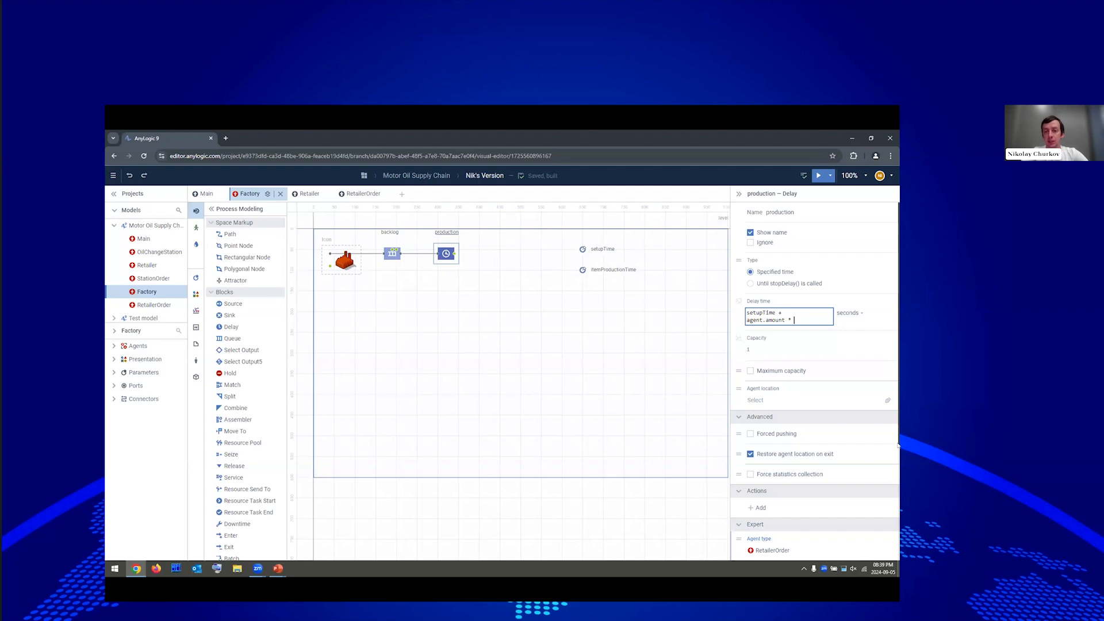
{"action": "type", "text": " * ite"}
{"action": "key", "text": "ctrl+space"}
{"action": "key", "text": "Return"}
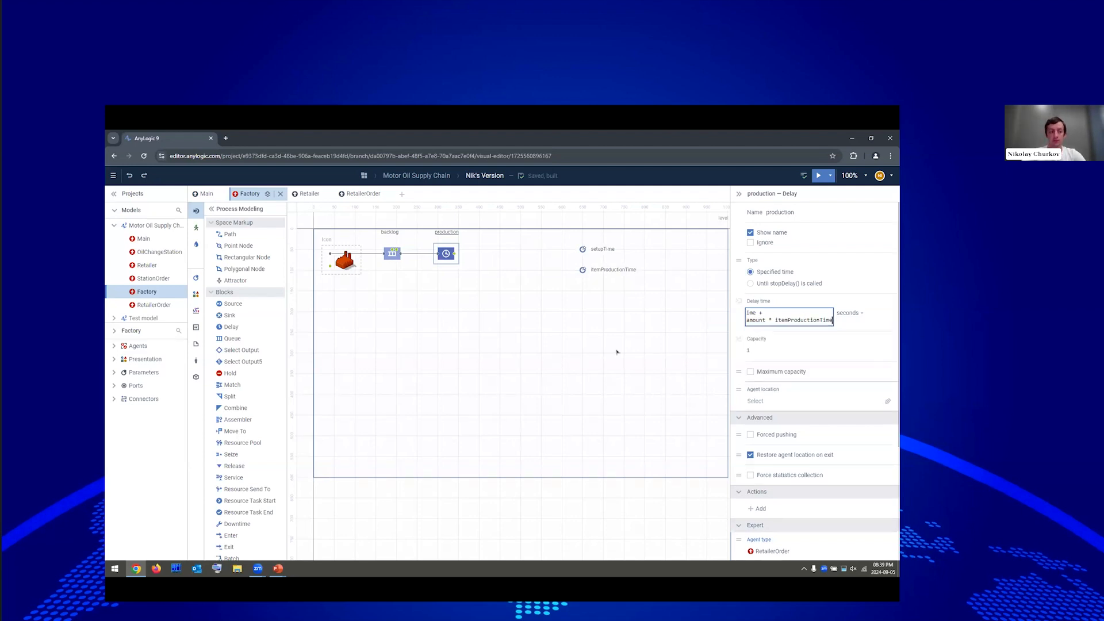
{"action": "left_click", "coordinate": [663, 332]}
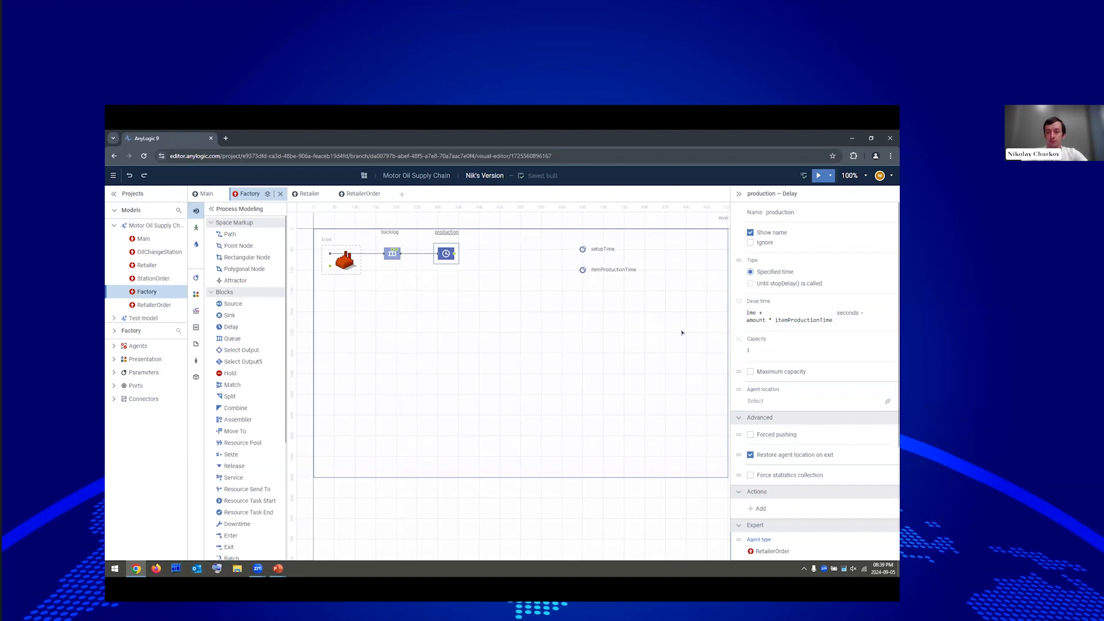
{"action": "left_click", "coordinate": [682, 333]}
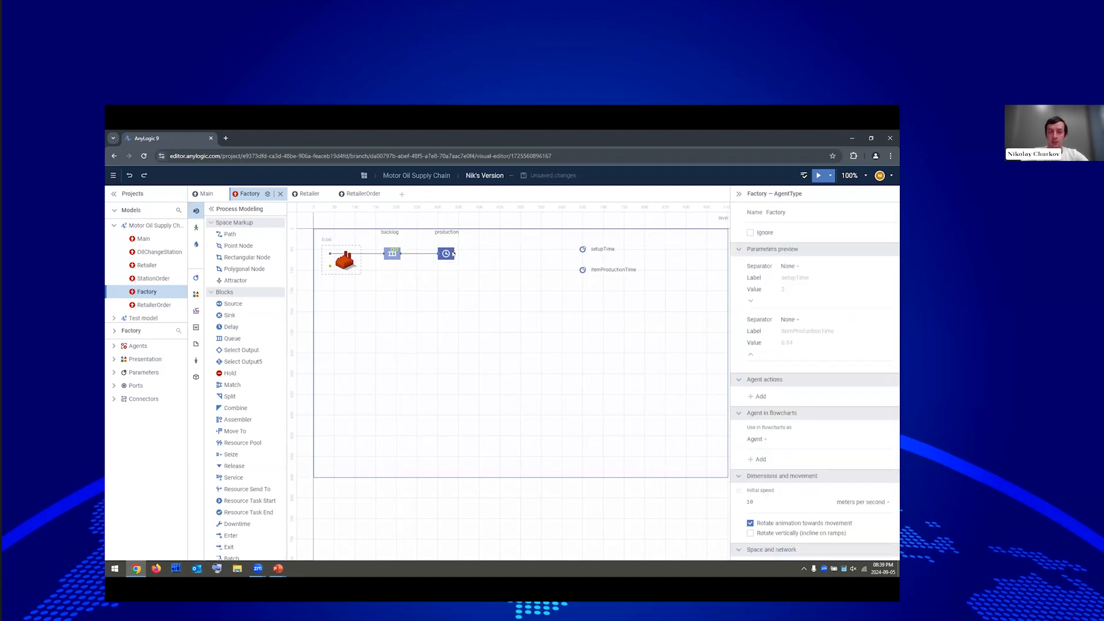
{"action": "left_click_drag", "start_coordinate": [455, 253], "coordinate": [331, 267]}
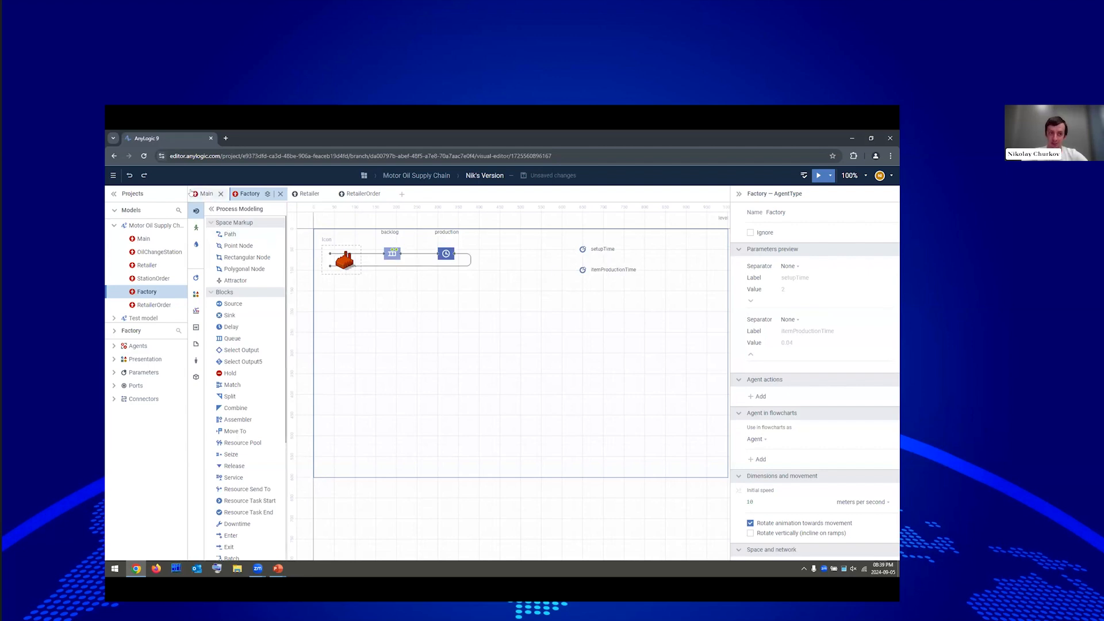
{"action": "left_click", "coordinate": [204, 194]}
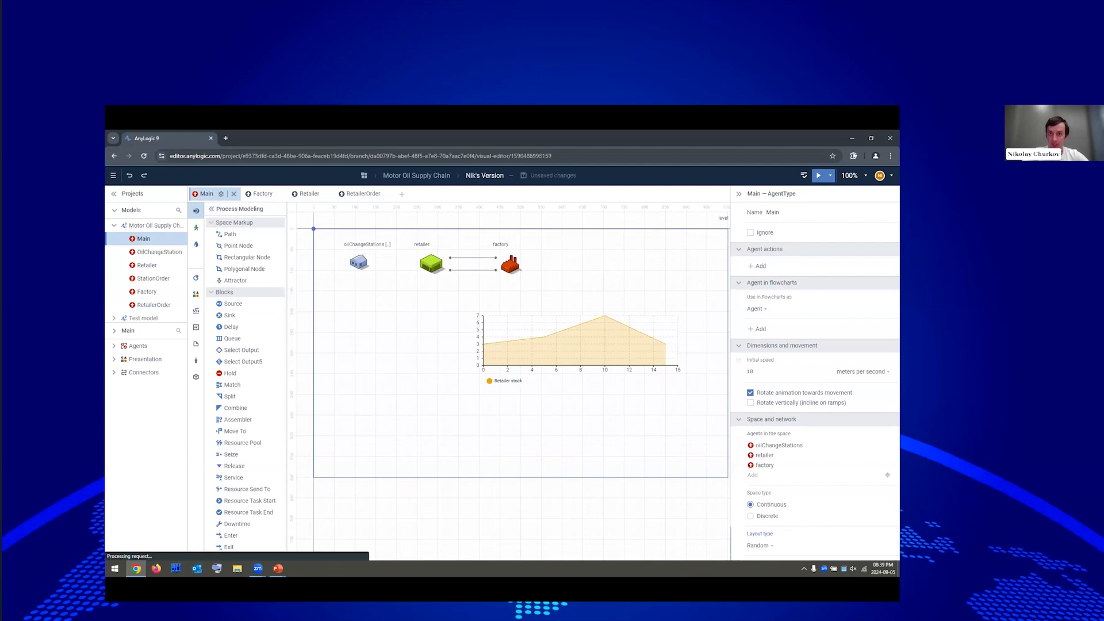
Run the model sped up to watch the Retailer stock sawtooth, then close the run.
{"action": "left_click", "coordinate": [818, 176]}
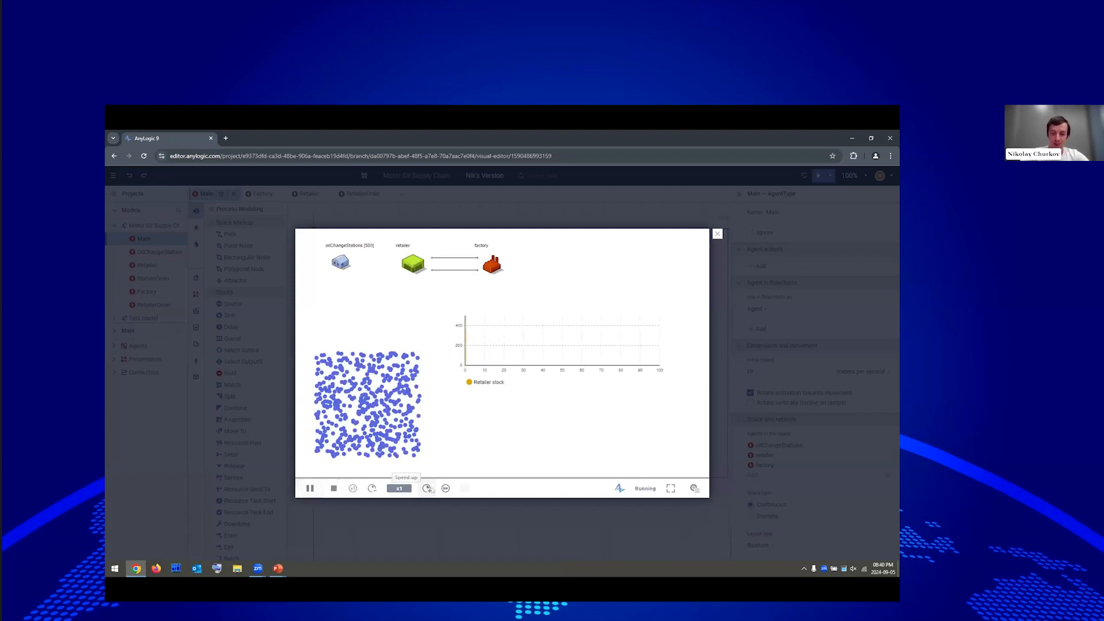
{"action": "left_click", "coordinate": [429, 489]}
{"action": "left_click", "coordinate": [429, 490]}
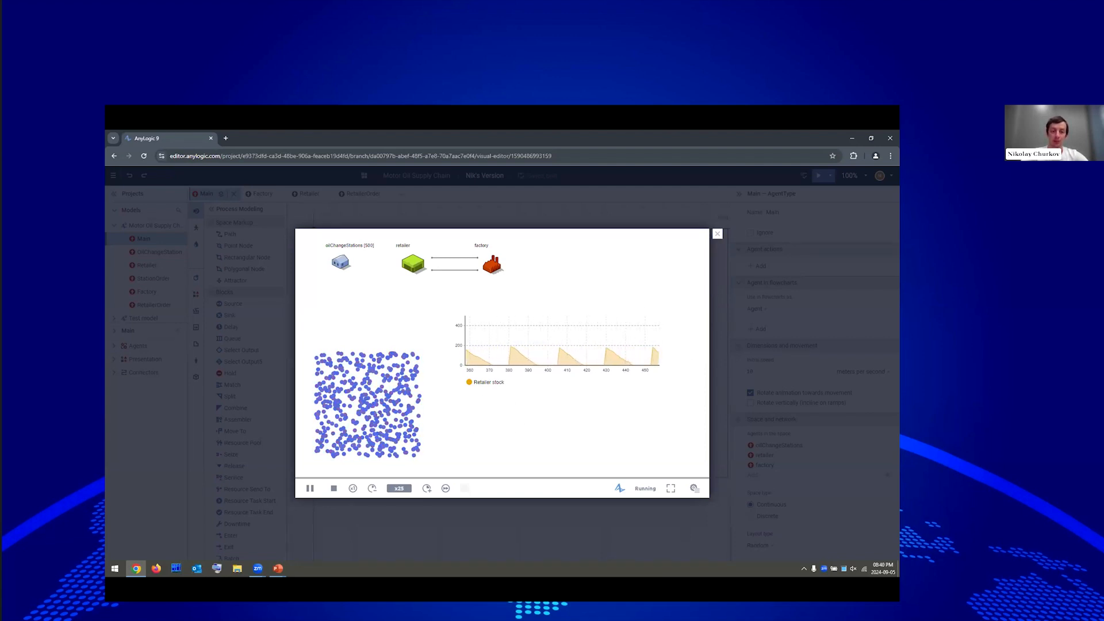
{"action": "left_click", "coordinate": [717, 235]}
{"action": "left_click", "coordinate": [359, 263]}
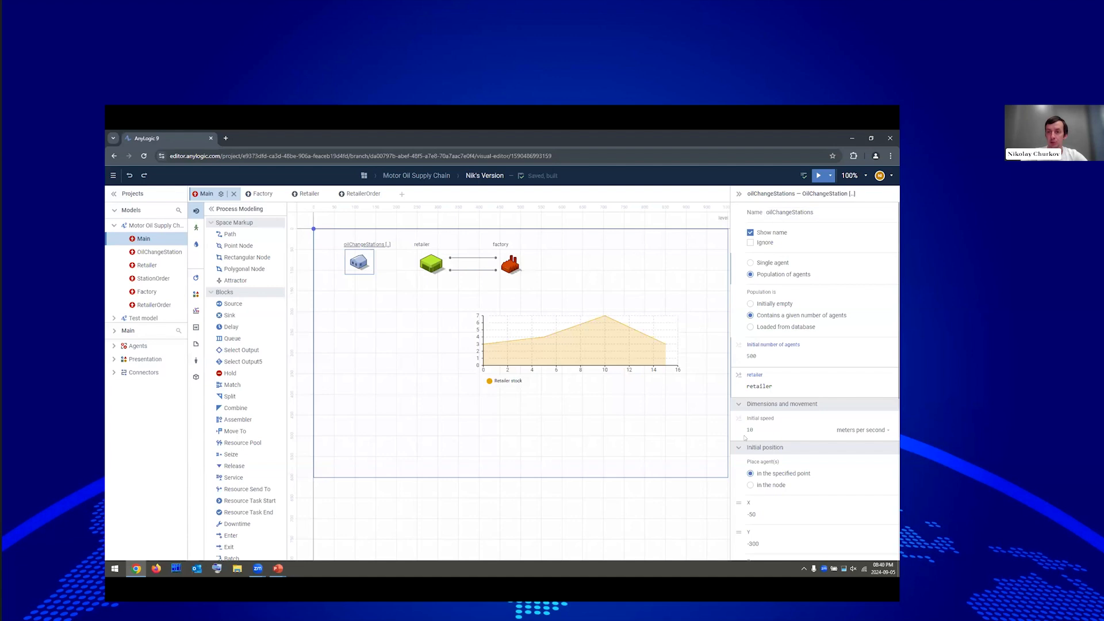
Add a Count statistic nOutOfOil to oilChangeStations with condition item.tank.amount() <= 0.
{"action": "left_click", "coordinate": [764, 447]}
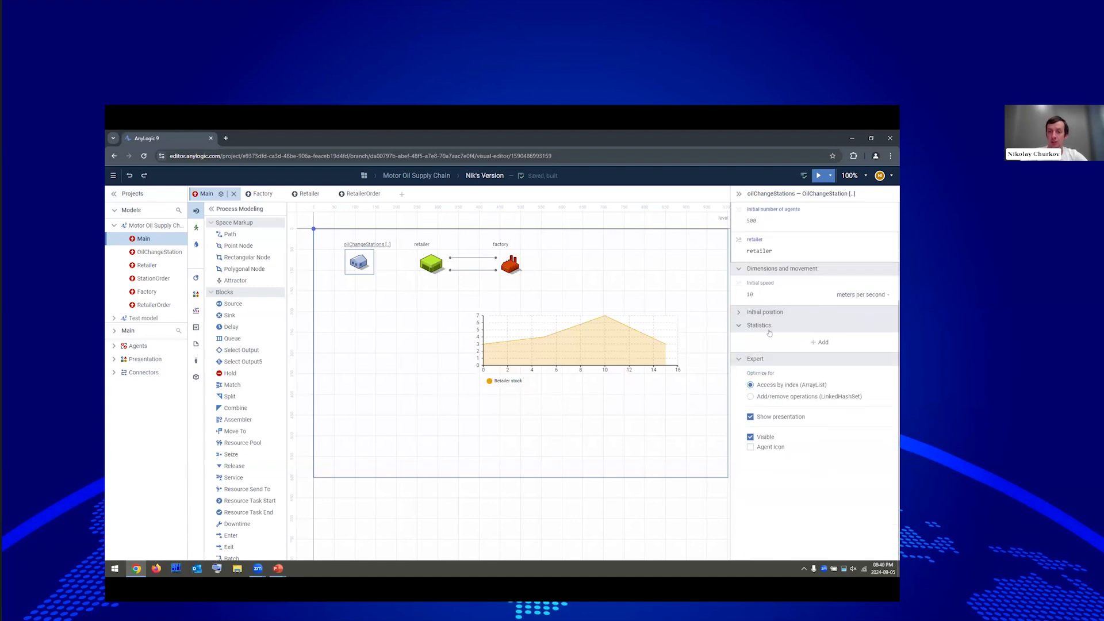
{"action": "left_click", "coordinate": [811, 342]}
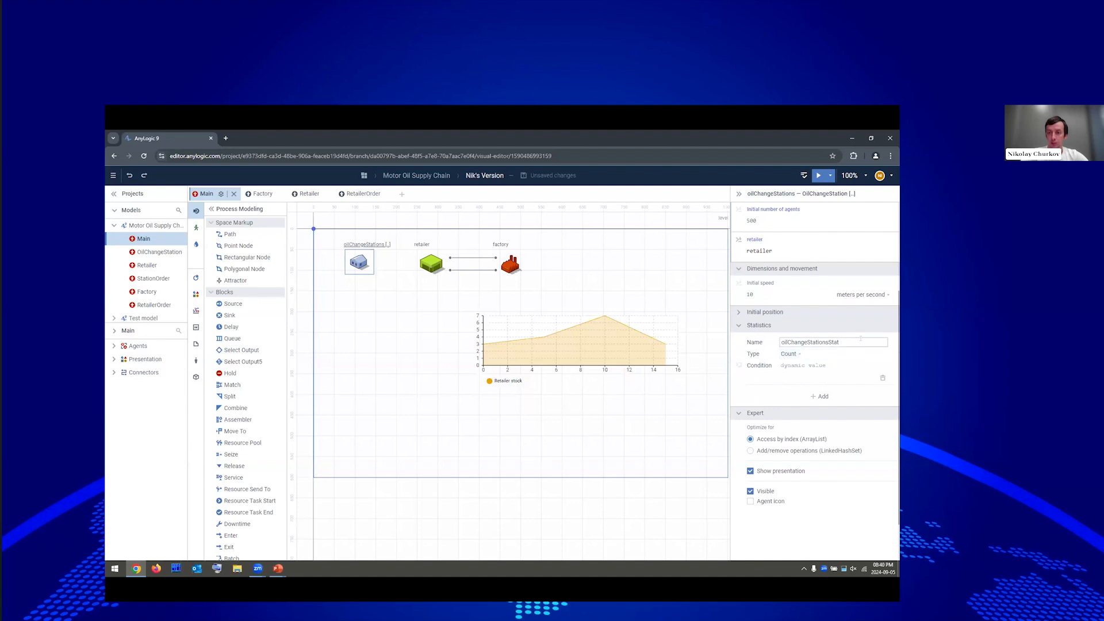
{"action": "type", "text": "nOu"}
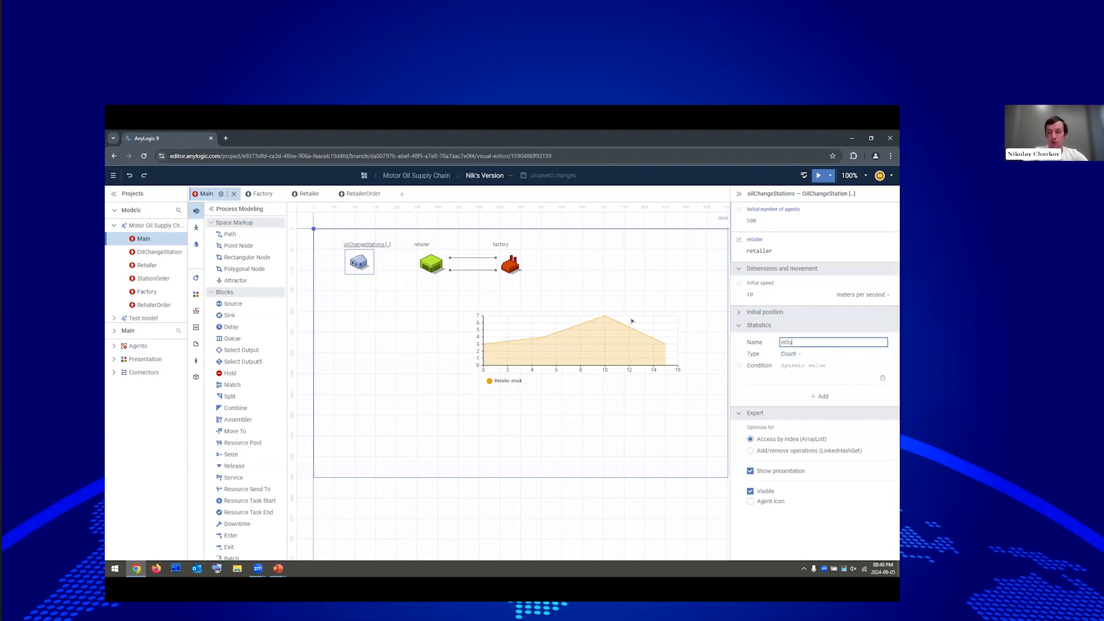
{"action": "type", "text": "tOfOil"}
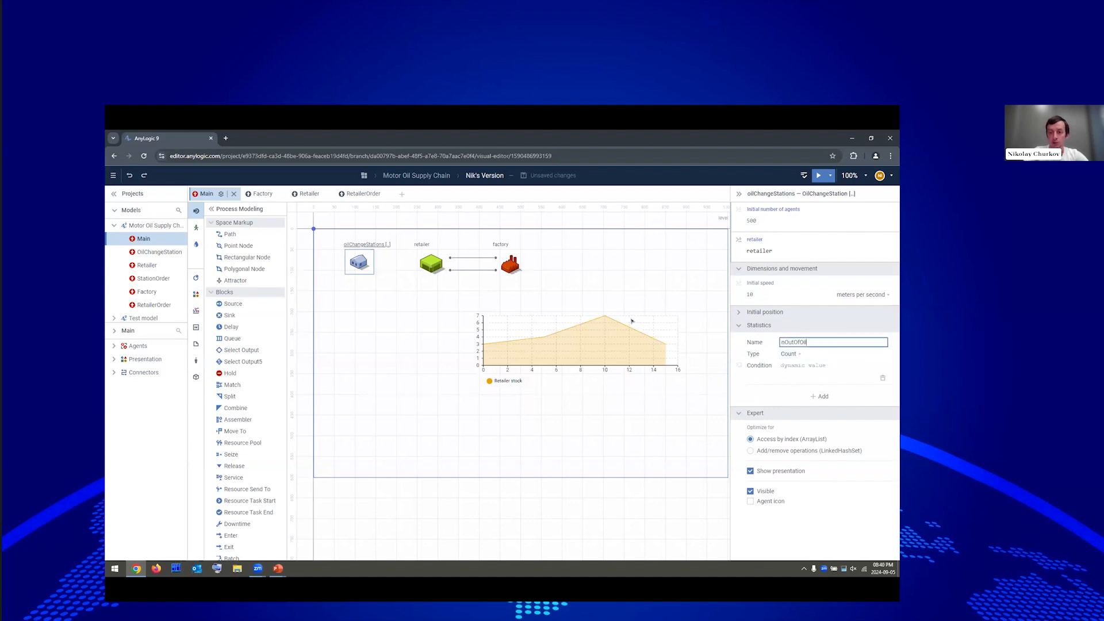
{"action": "left_click", "coordinate": [799, 364]}
{"action": "type", "text": "item"}
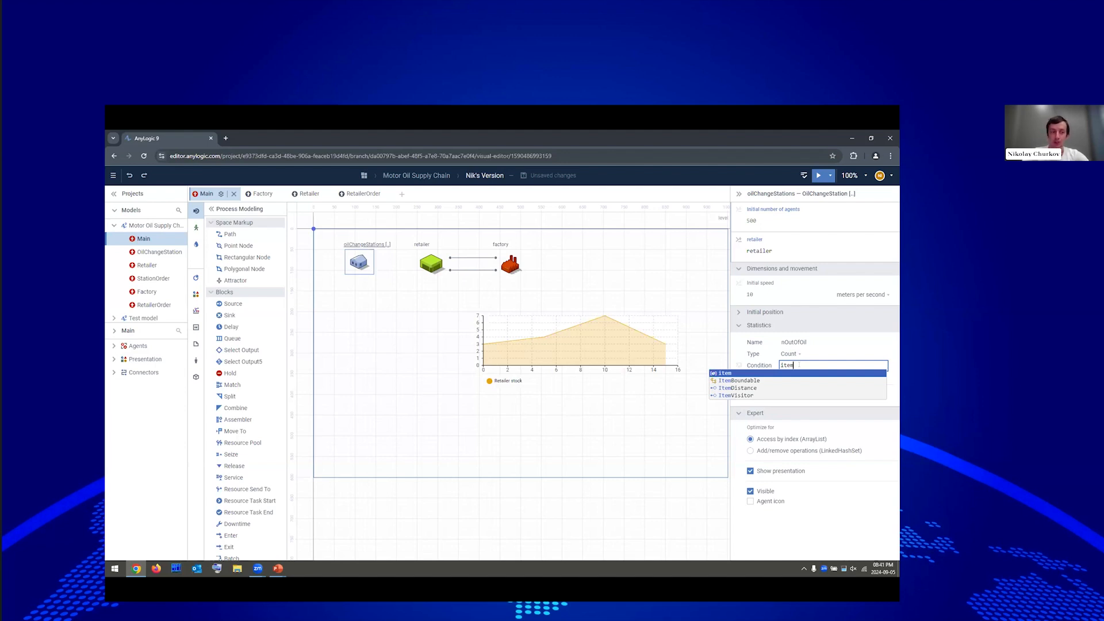
{"action": "type", "text": ".tank"}
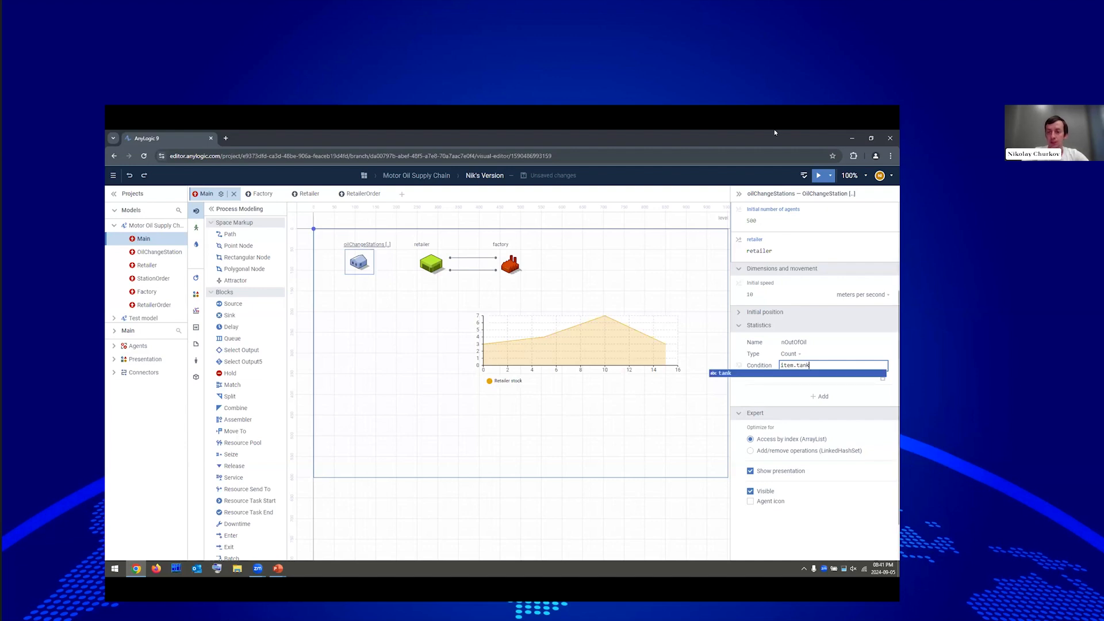
{"action": "type", "text": "."}
{"action": "type", "text": "a"}
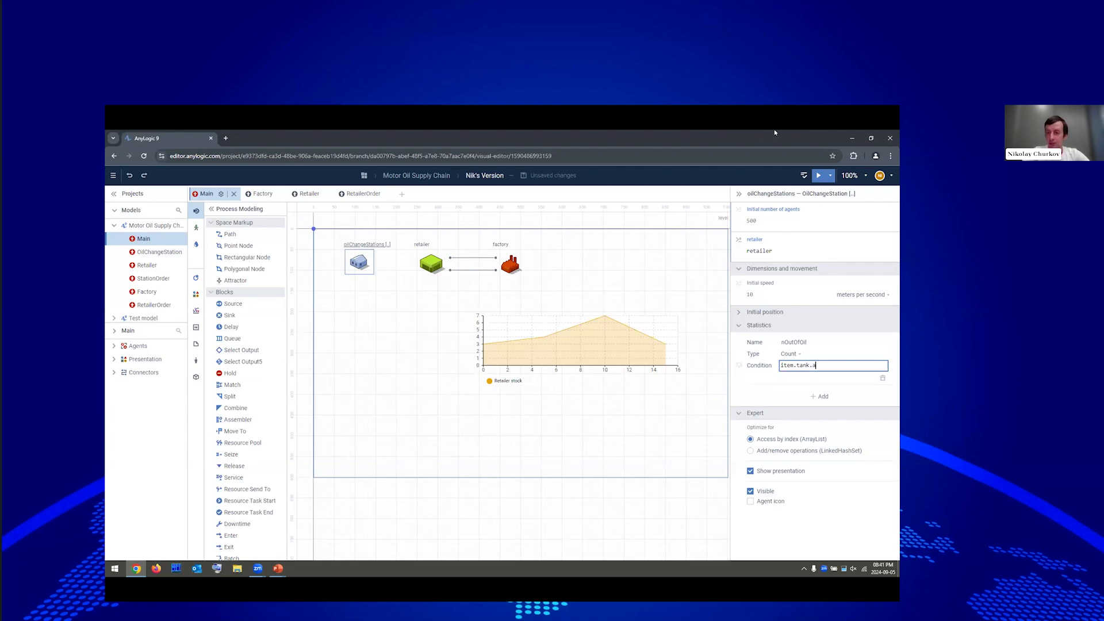
{"action": "type", "text": "mount()"}
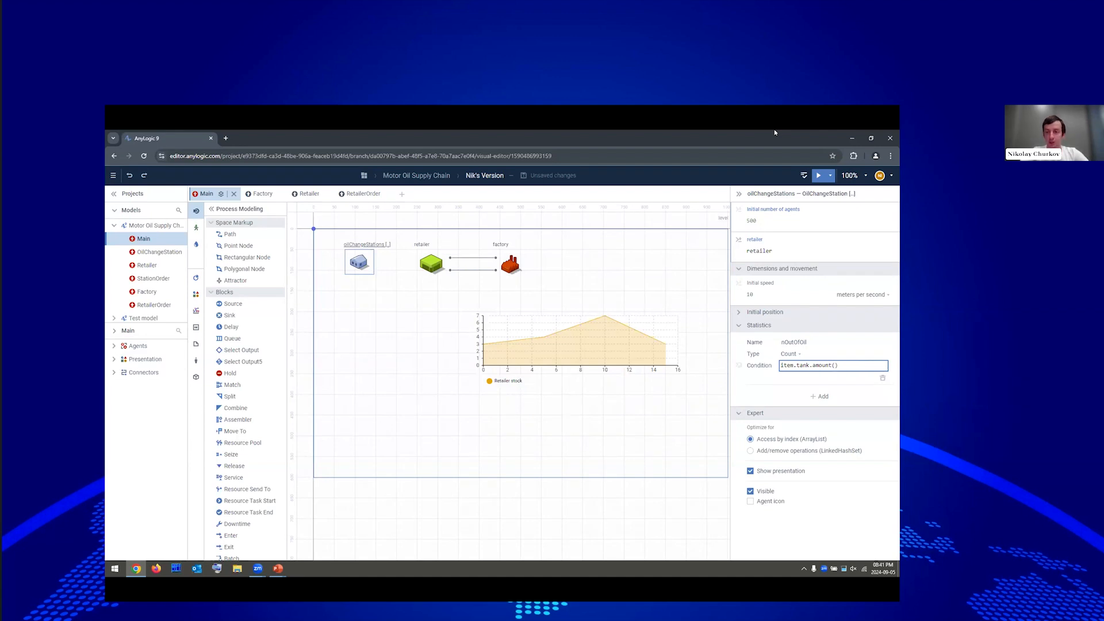
{"action": "type", "text": " <= 0"}
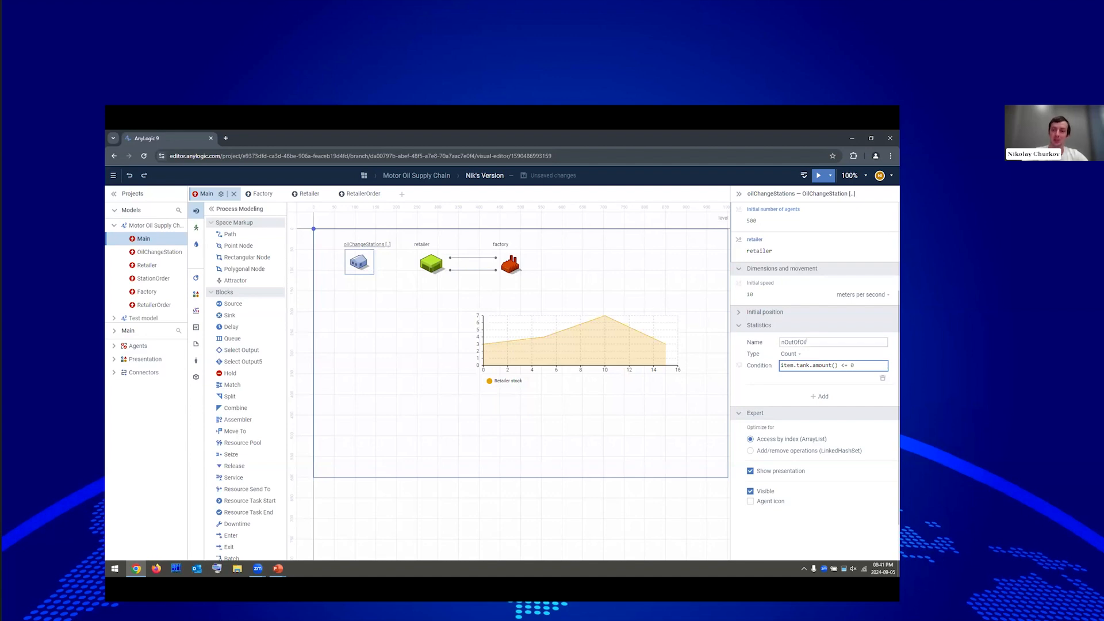
Duplicate the Retailer stock chart below the original.
{"action": "left_click", "coordinate": [558, 266]}
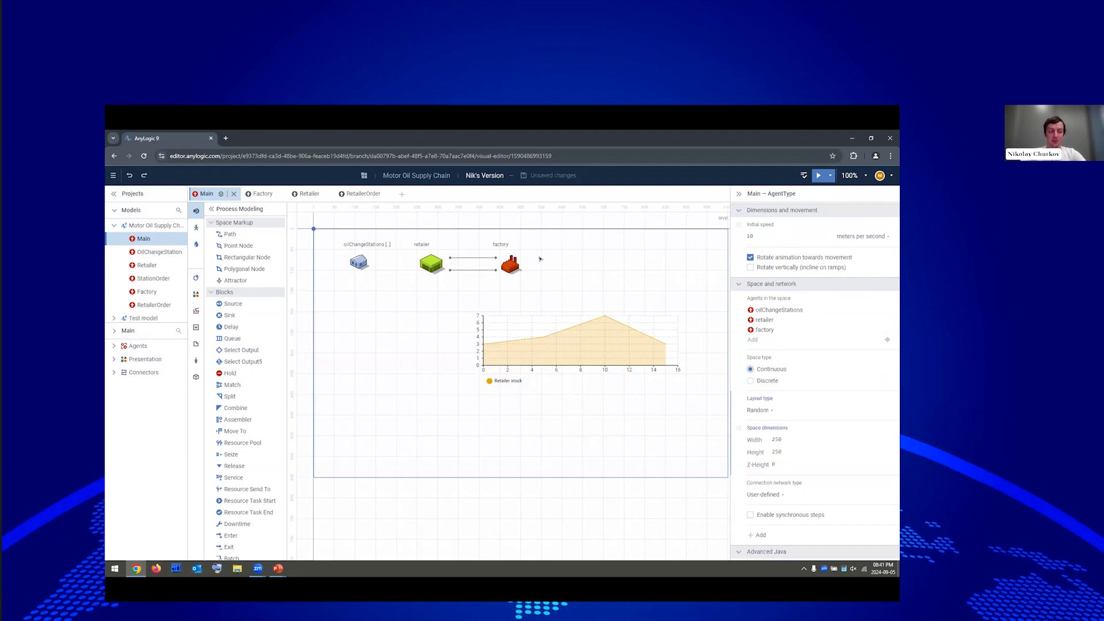
{"action": "left_click", "coordinate": [623, 334]}
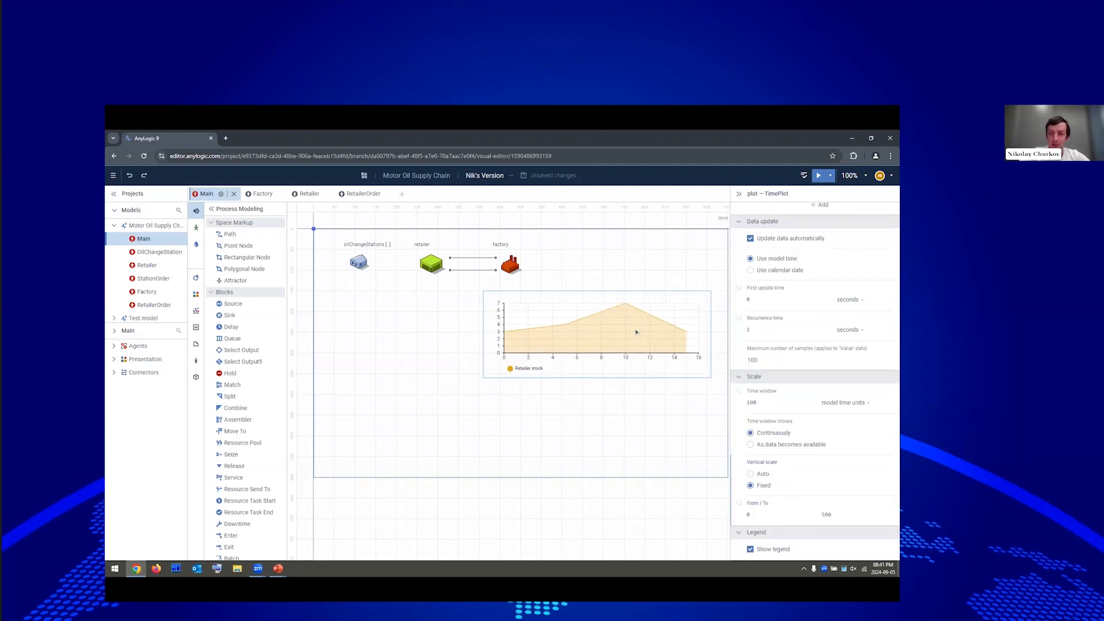
{"action": "left_click_drag", "start_coordinate": [617, 320], "coordinate": [615, 407]}
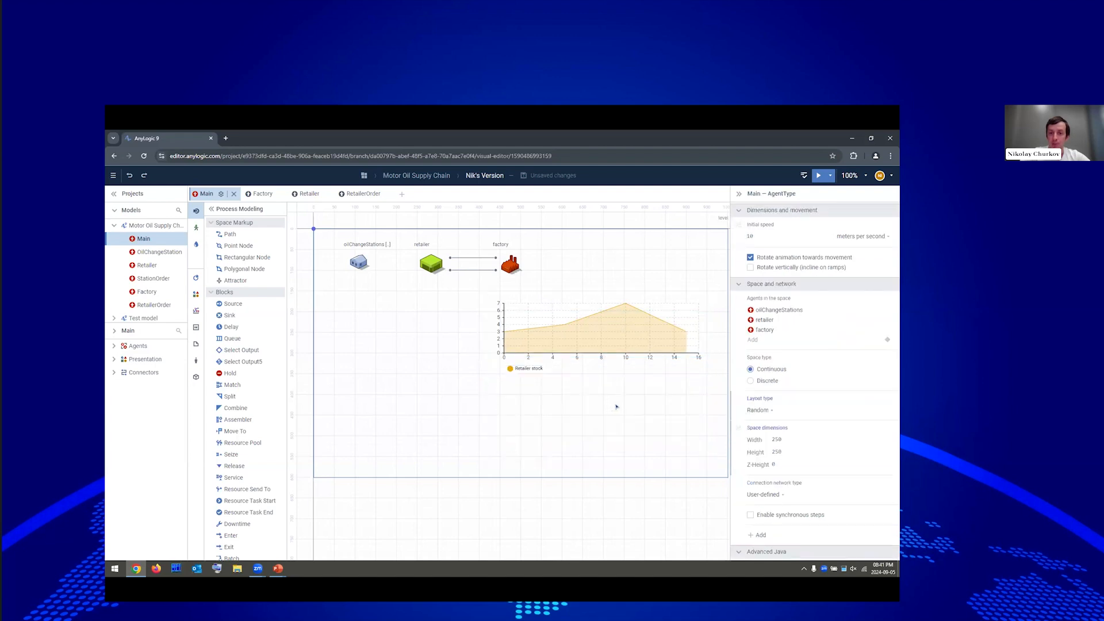
Set the chart copy's data title to Stations out of oil and value to oilChangeStations.nOutOfOil().
{"action": "scroll", "coordinate": [808, 266], "scroll_direction": "up", "scroll_amount": 3}
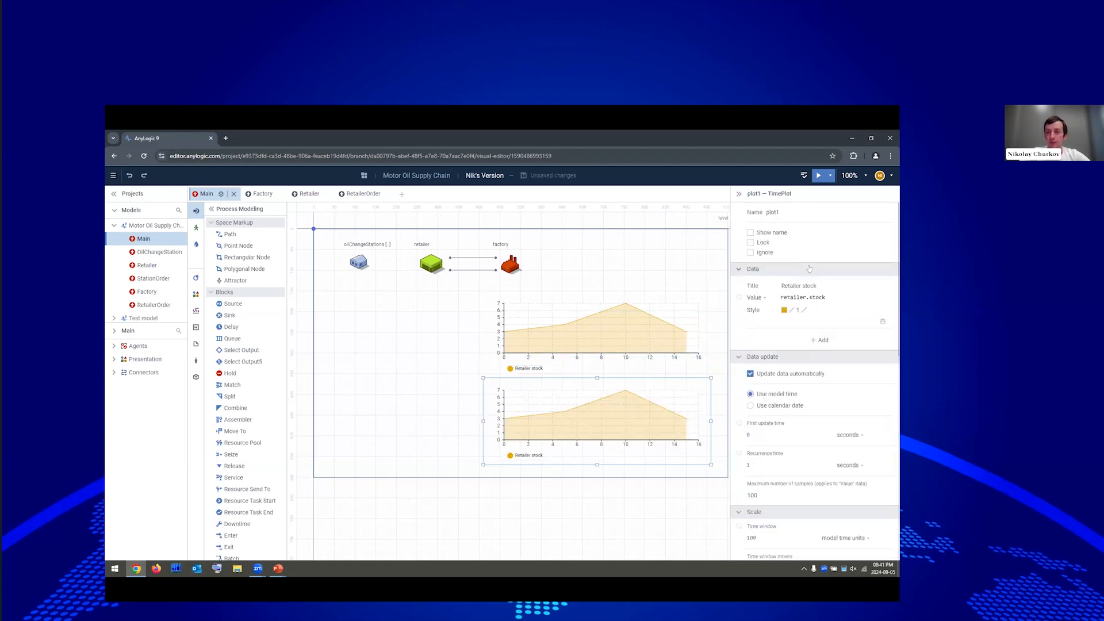
{"action": "left_click", "coordinate": [829, 286]}
{"action": "type", "text": "S"}
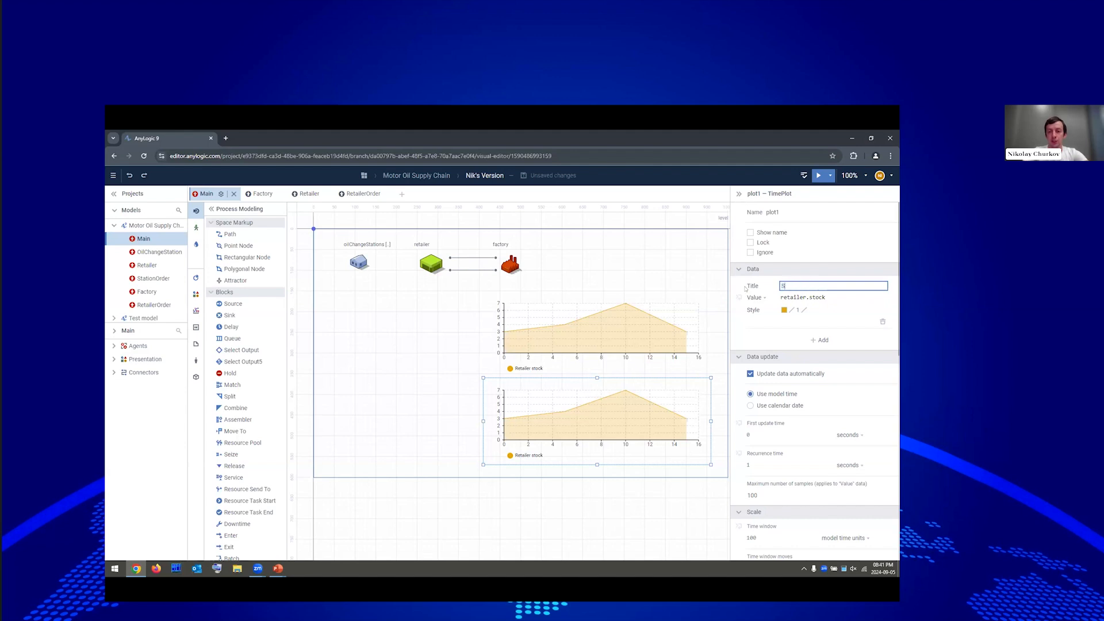
{"action": "type", "text": "tations out of oil"}
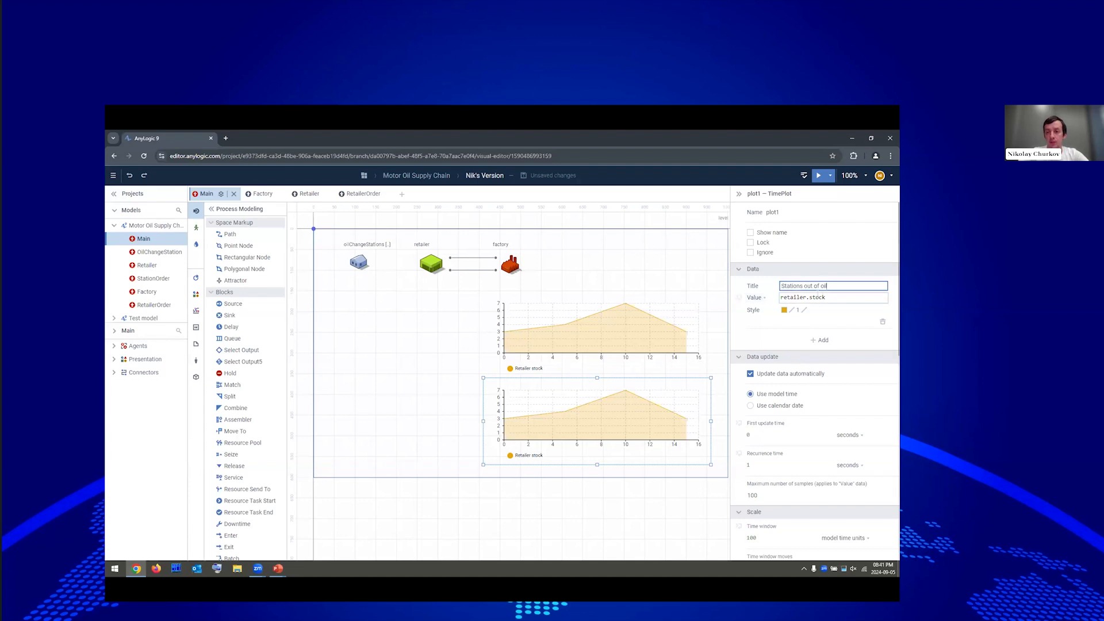
{"action": "key", "text": "Tab"}
{"action": "key", "text": "BackSpace"}
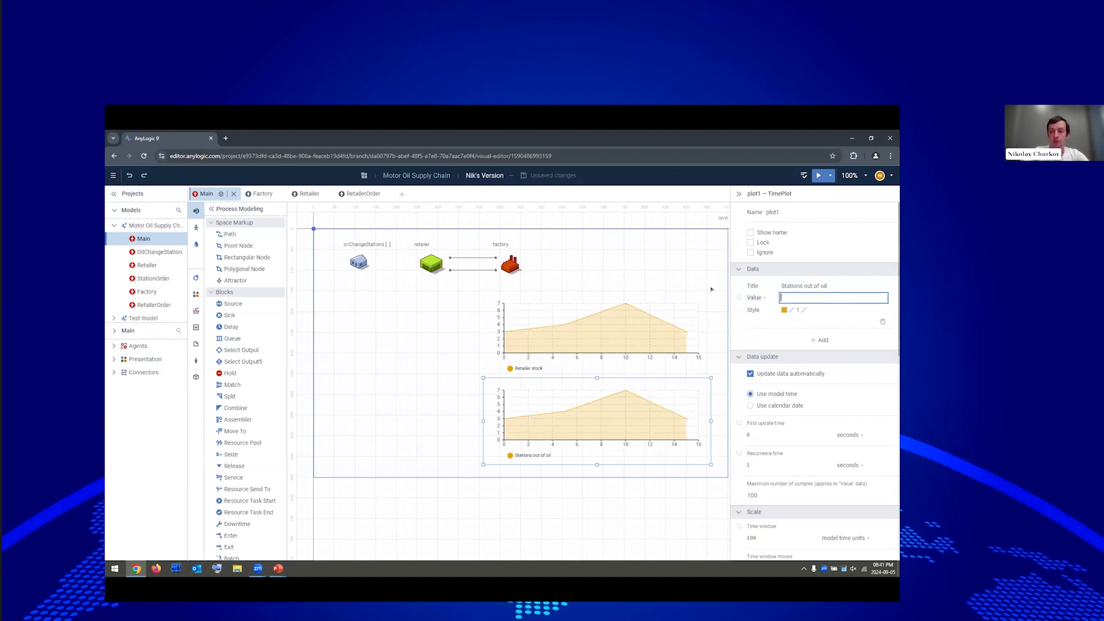
{"action": "type", "text": "oi"}
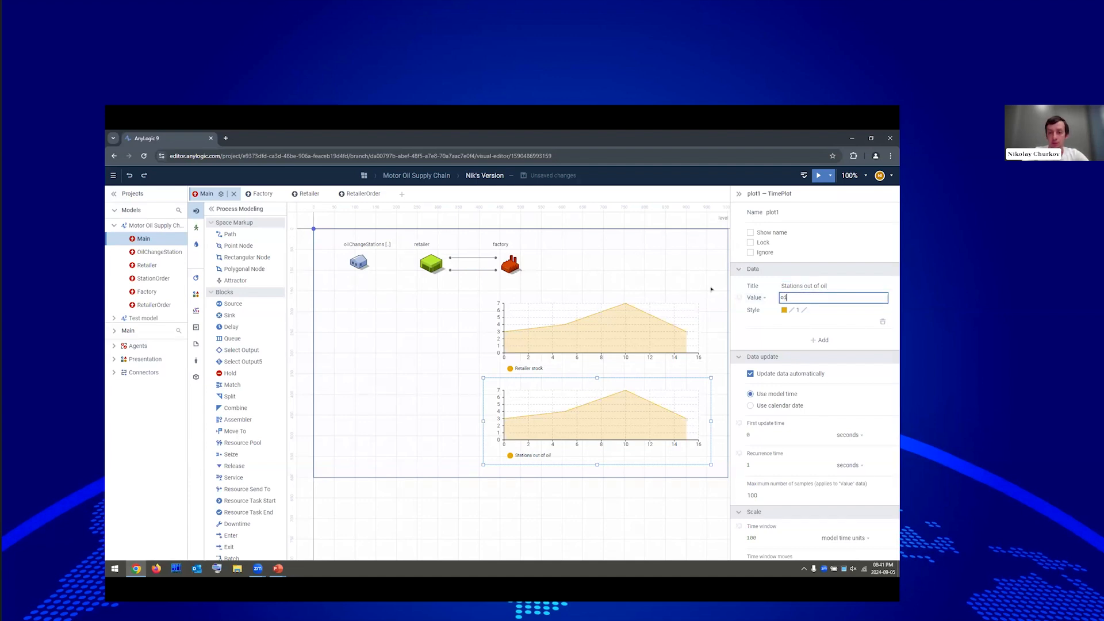
{"action": "type", "text": "l"}
{"action": "key", "text": "Return"}
{"action": "type", "text": "."}
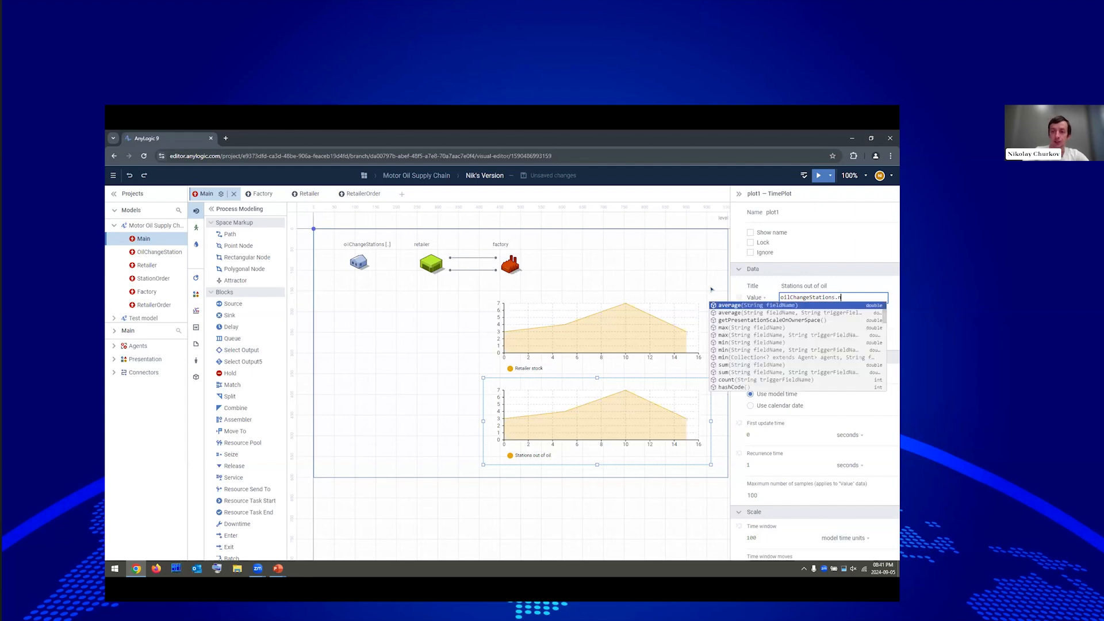
{"action": "type", "text": "n"}
{"action": "key", "text": "Return"}
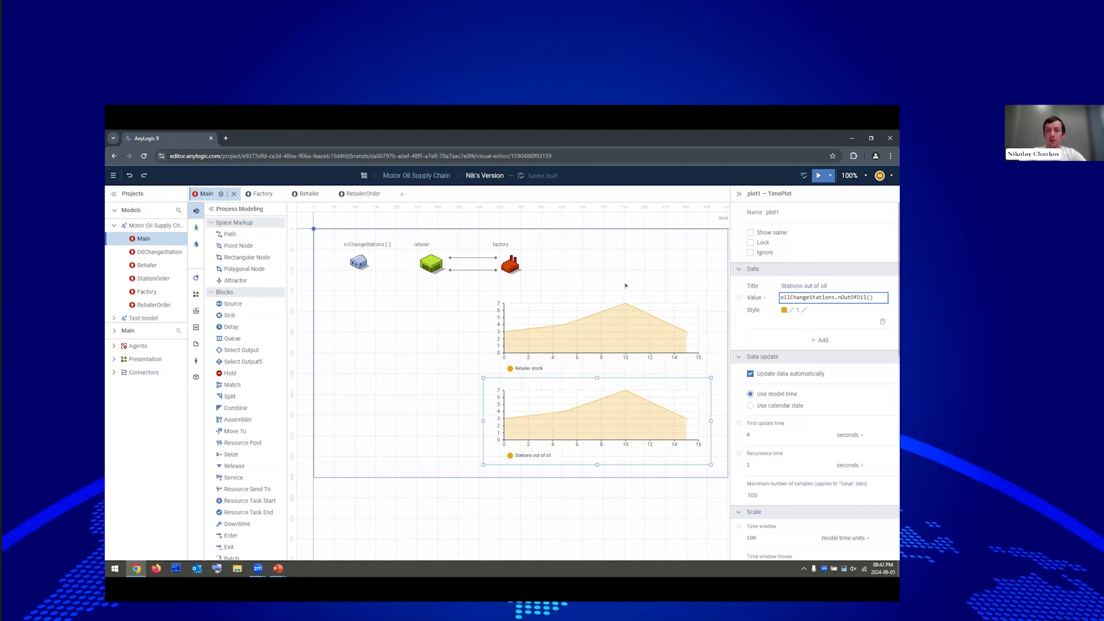
Make the Stations out of oil data series red.
{"action": "left_click", "coordinate": [785, 311]}
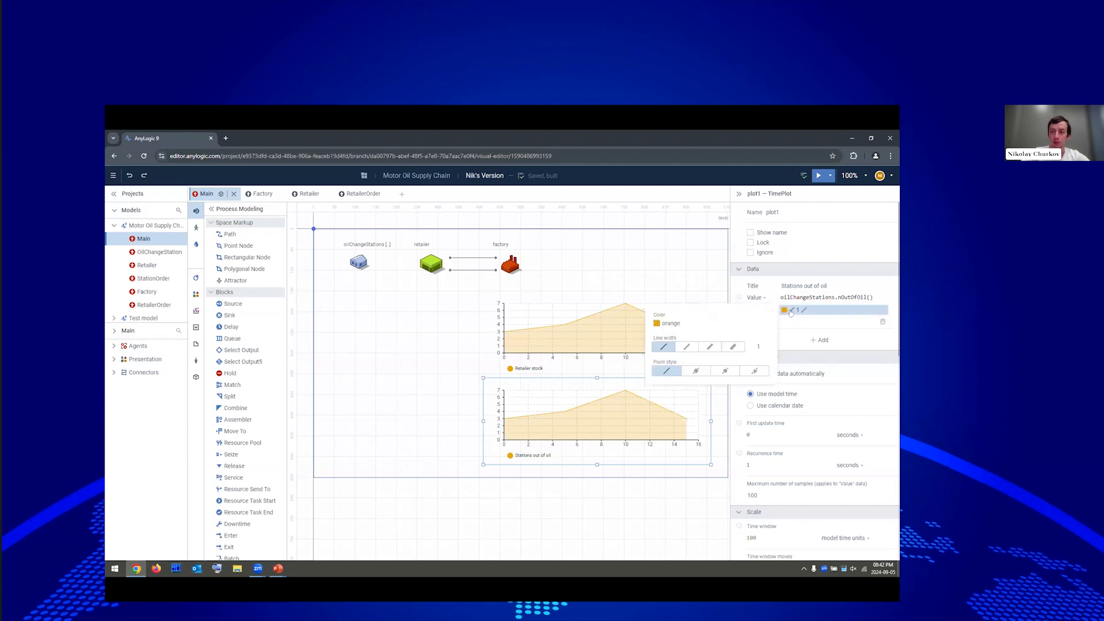
{"action": "left_click", "coordinate": [699, 323]}
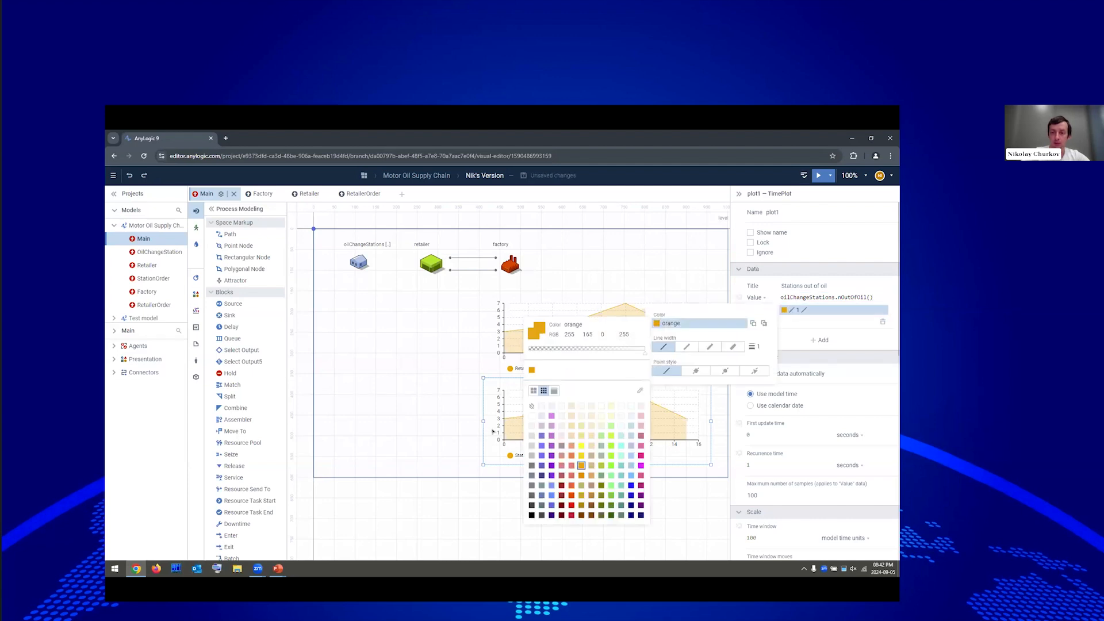
{"action": "left_click", "coordinate": [571, 506]}
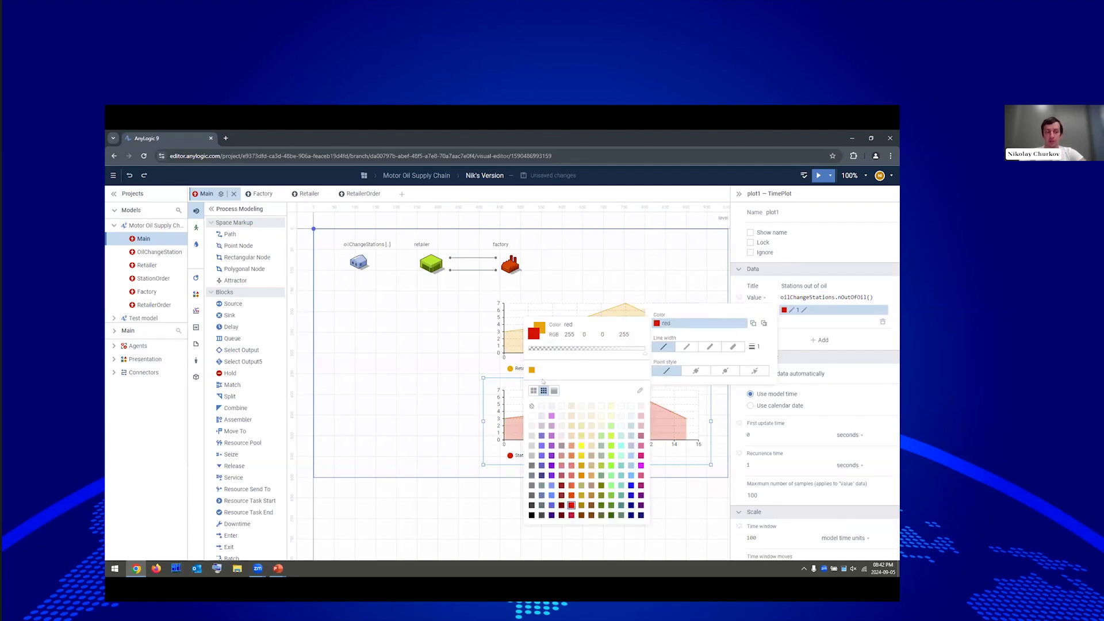
{"action": "left_click", "coordinate": [455, 380]}
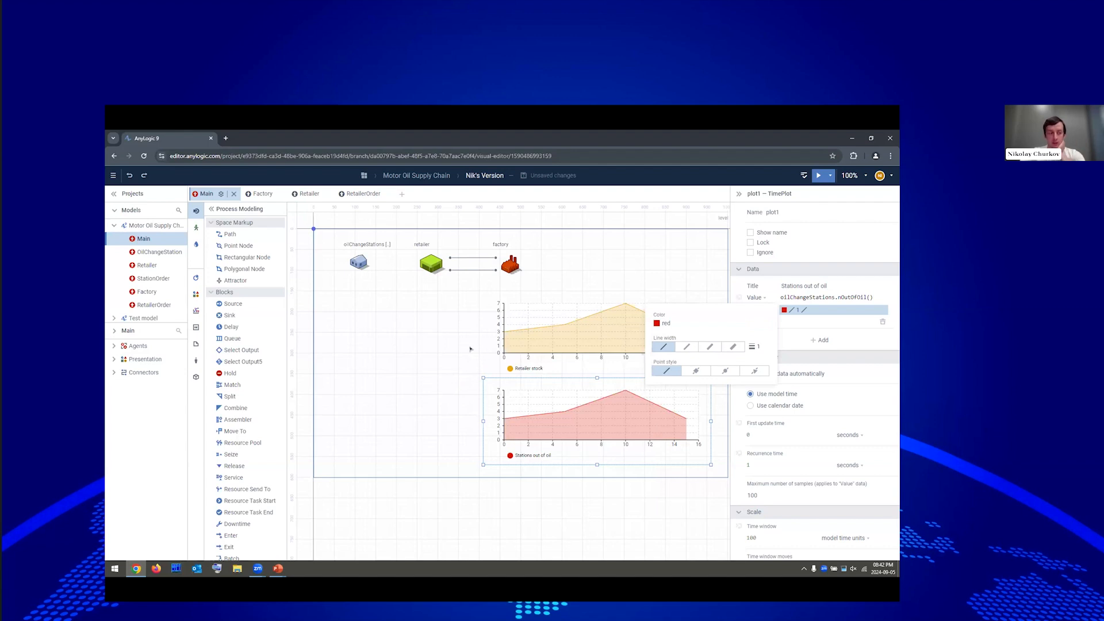
{"action": "left_click", "coordinate": [465, 347]}
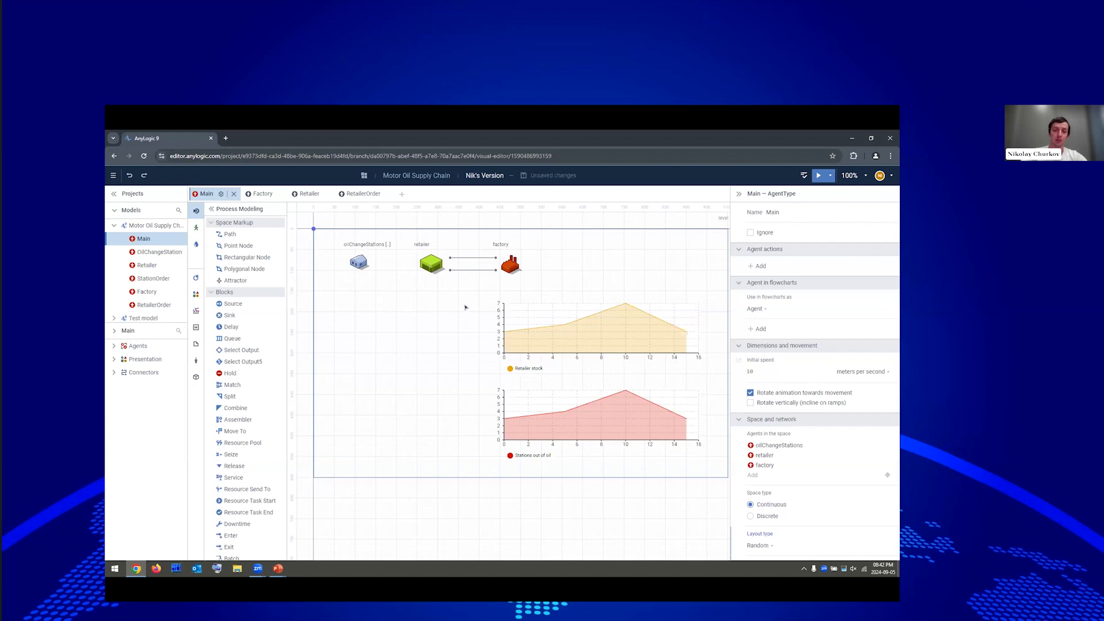
Copy the Smax and Smin parameters from Retailer and paste them into Main.
{"action": "double_click", "coordinate": [431, 266]}
{"action": "left_click_drag", "start_coordinate": [572, 279], "coordinate": [600, 333]}
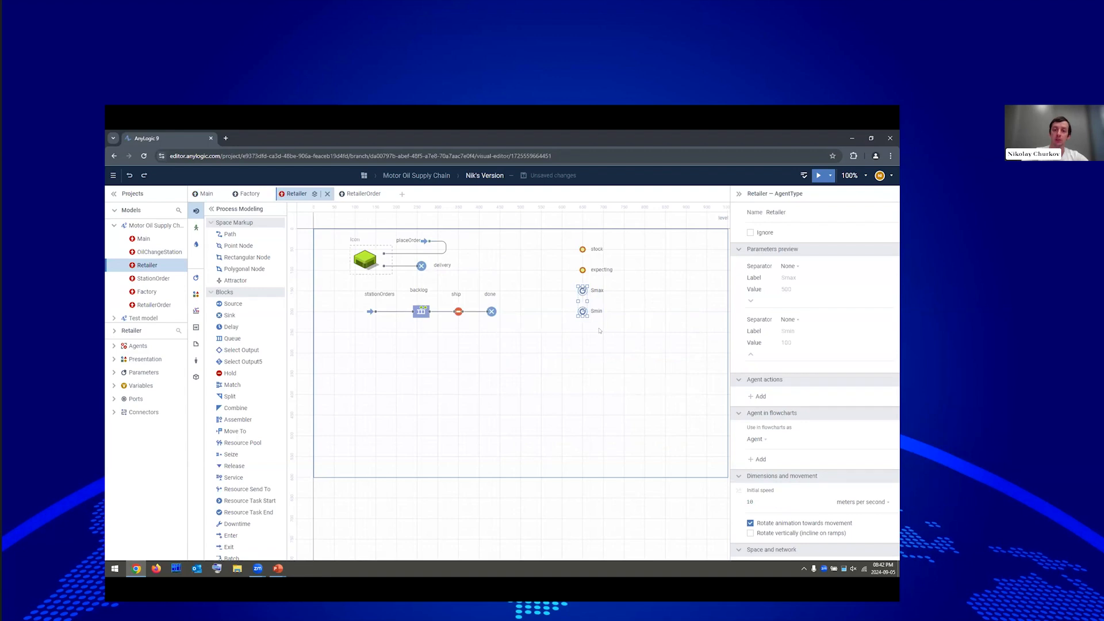
{"action": "right_click", "coordinate": [582, 291]}
{"action": "left_click", "coordinate": [592, 300]}
{"action": "left_click", "coordinate": [206, 193]}
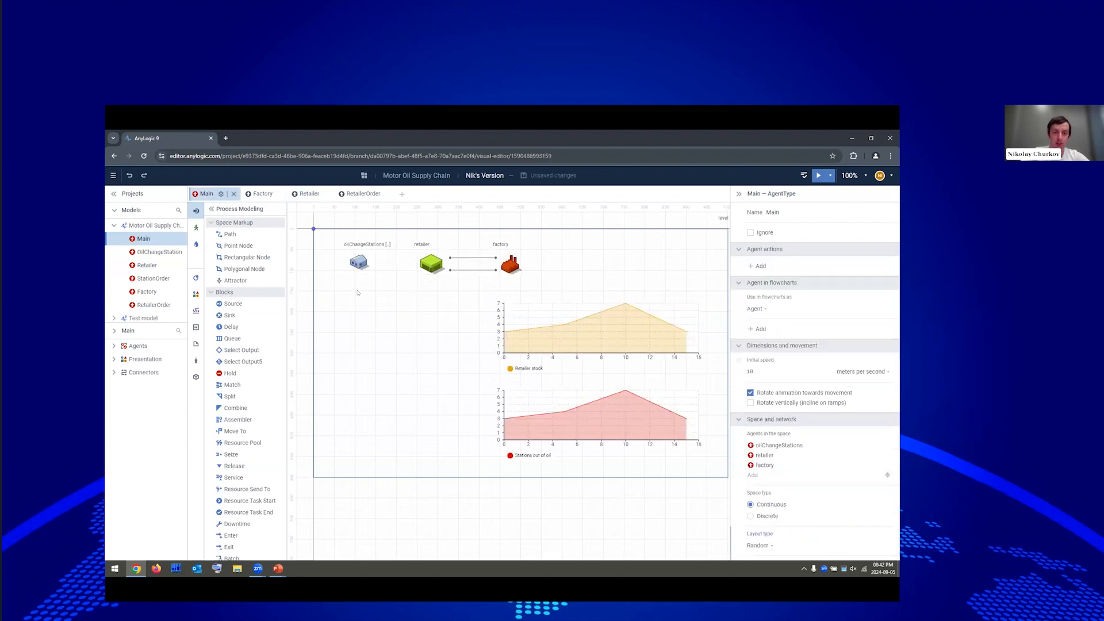
{"action": "right_click", "coordinate": [353, 293]}
{"action": "left_click", "coordinate": [371, 300]}
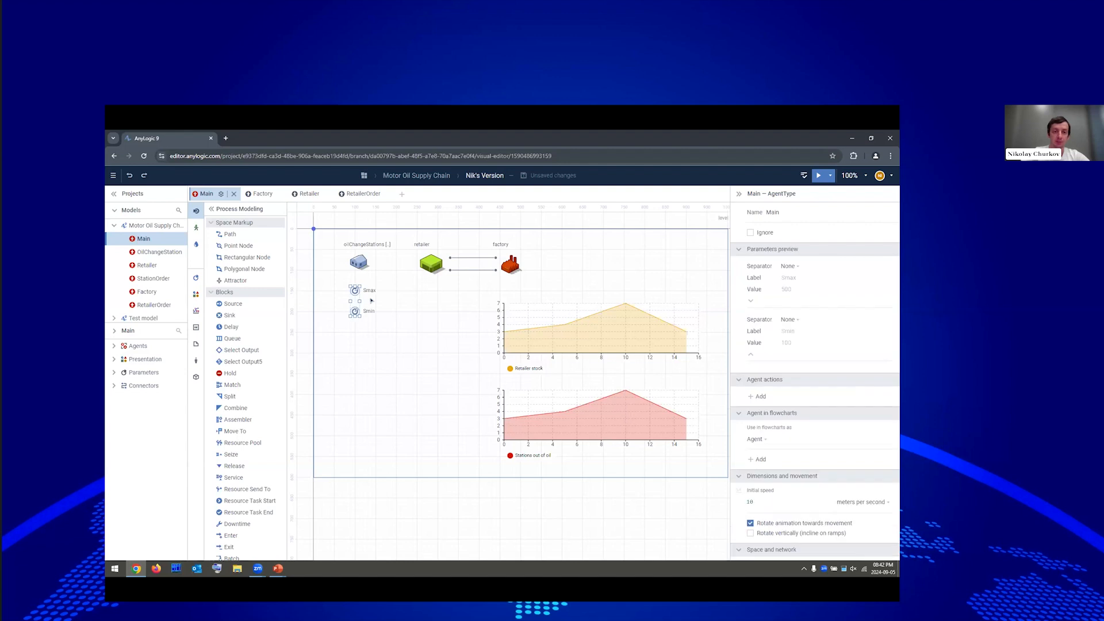
Set the retailer agent's Smax field to Smax and Smin field to Smin.
{"action": "left_click", "coordinate": [432, 265]}
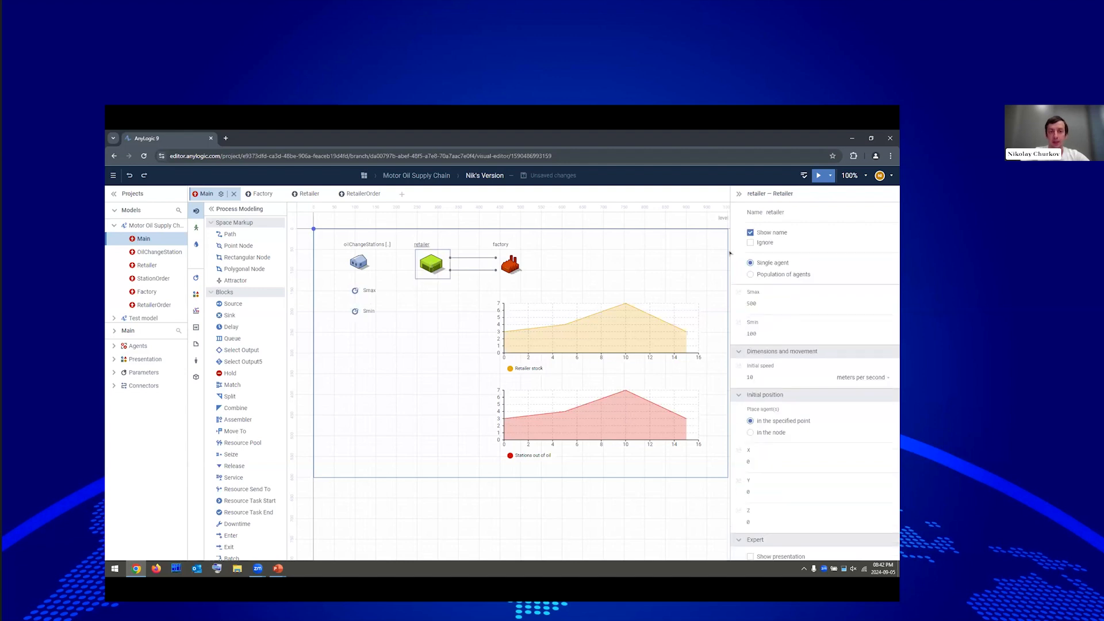
{"action": "type", "text": "Smax"}
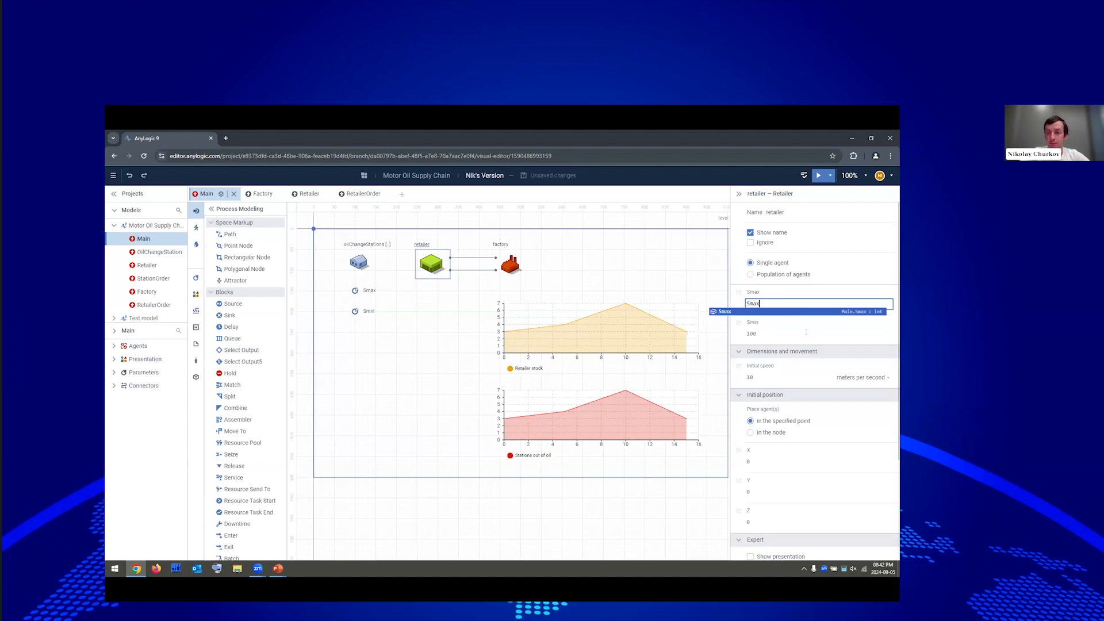
{"action": "key", "text": "Tab"}
{"action": "key", "text": "BackSpace"}
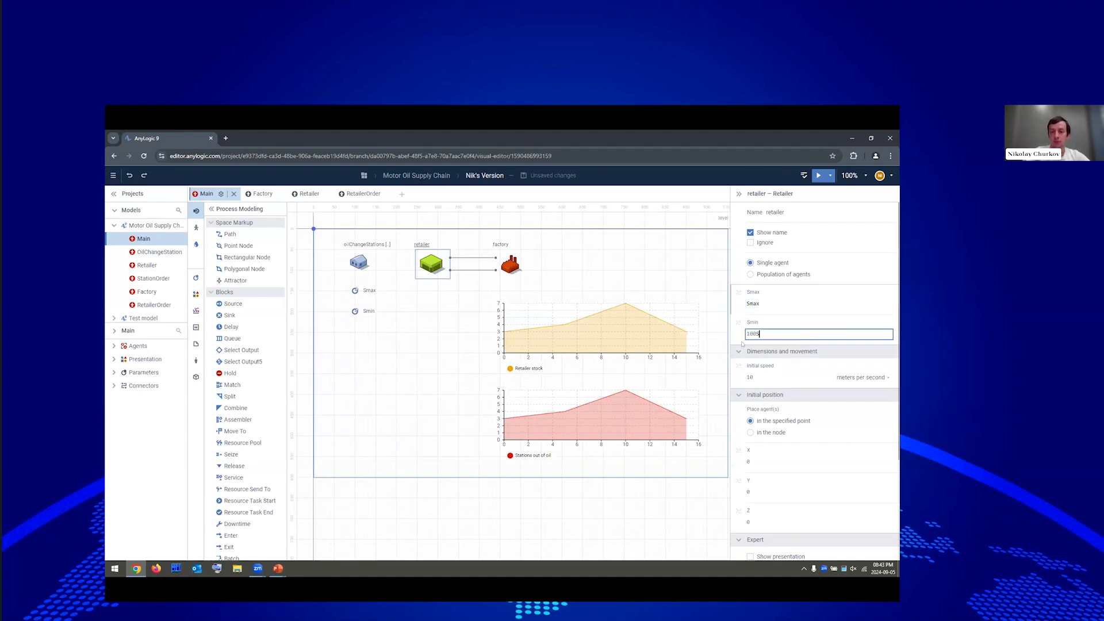
{"action": "type", "text": "Smi"}
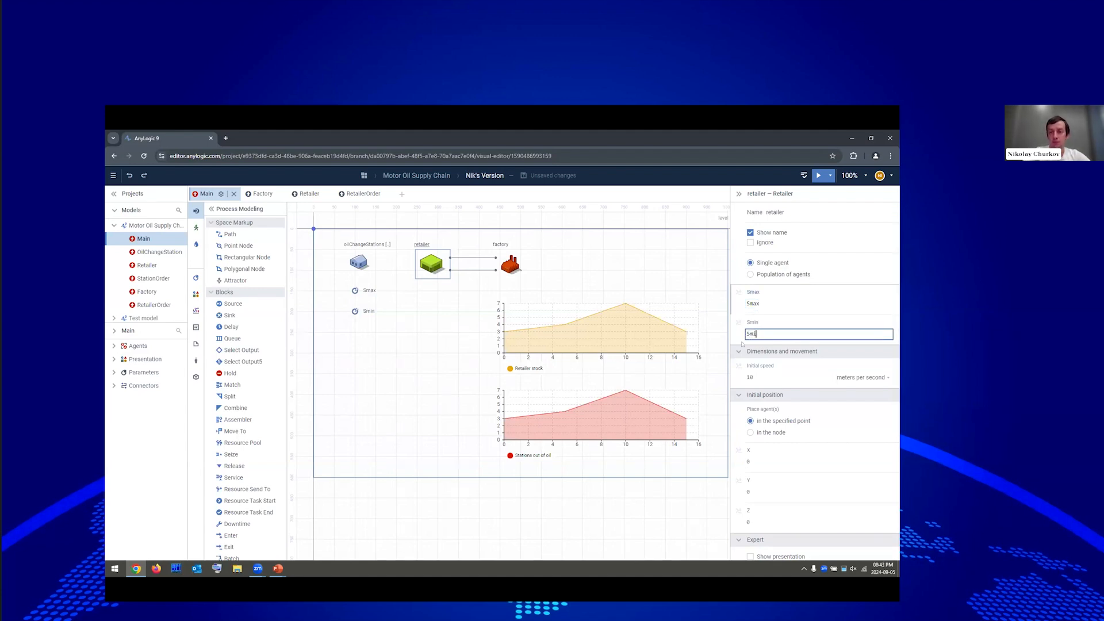
{"action": "type", "text": "n"}
{"action": "key", "text": "Return"}
{"action": "left_click", "coordinate": [432, 298]}
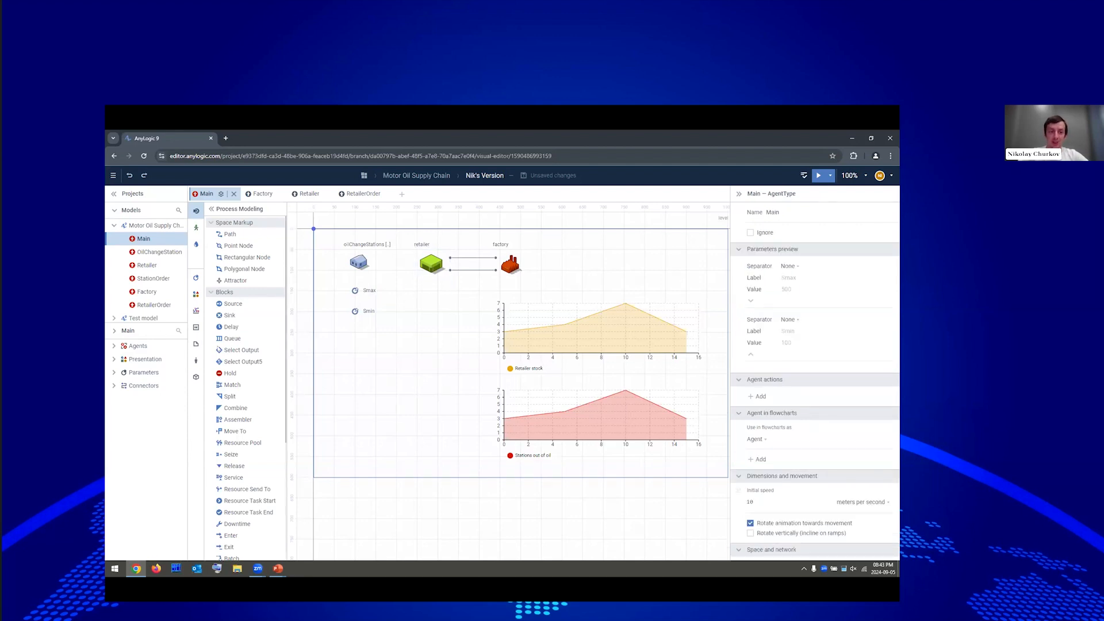
Add a slider linked to Smax with maximum 500.
{"action": "left_click", "coordinate": [196, 328]}
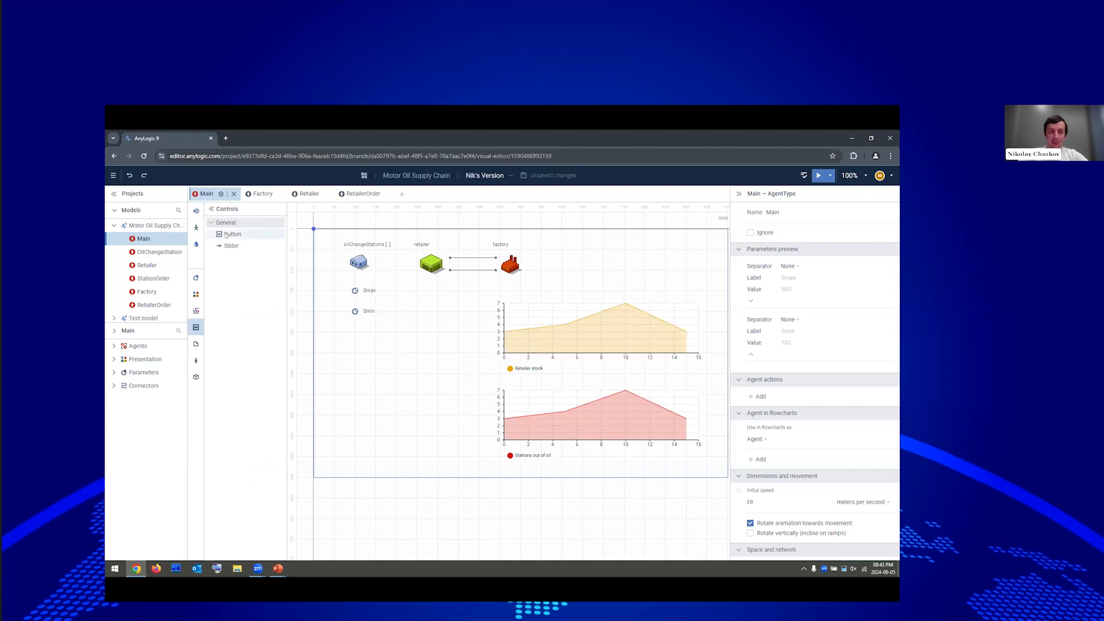
{"action": "left_click_drag", "start_coordinate": [228, 248], "coordinate": [483, 296]}
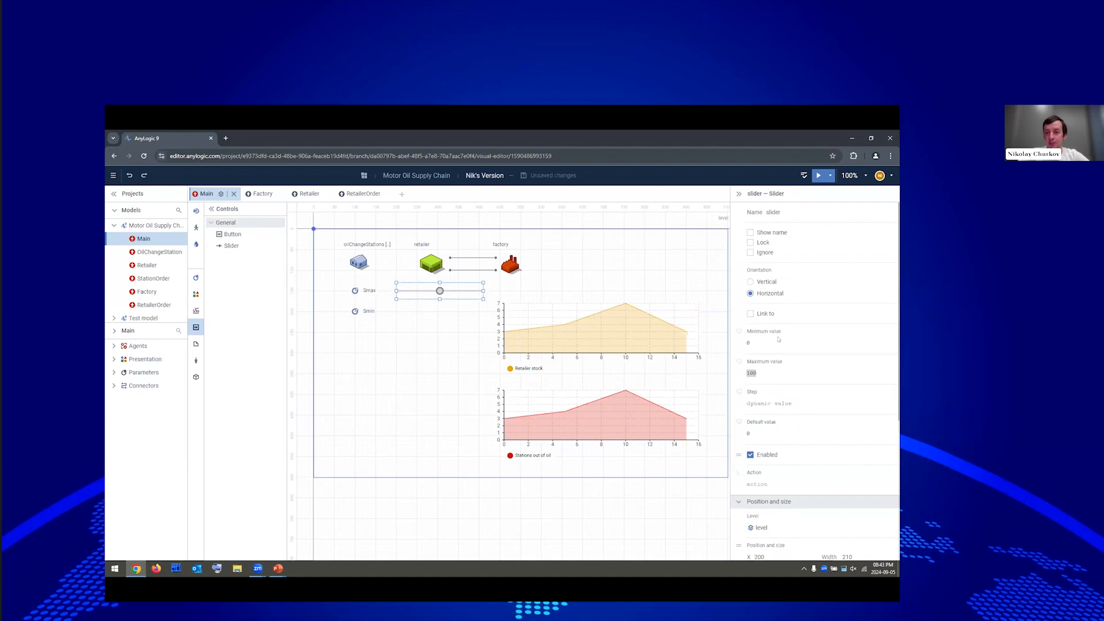
{"action": "left_click", "coordinate": [765, 314]}
{"action": "left_click", "coordinate": [832, 314]}
{"action": "left_click", "coordinate": [788, 315]}
{"action": "left_click_drag", "start_coordinate": [760, 374], "coordinate": [690, 348]}
{"action": "type", "text": "5"}
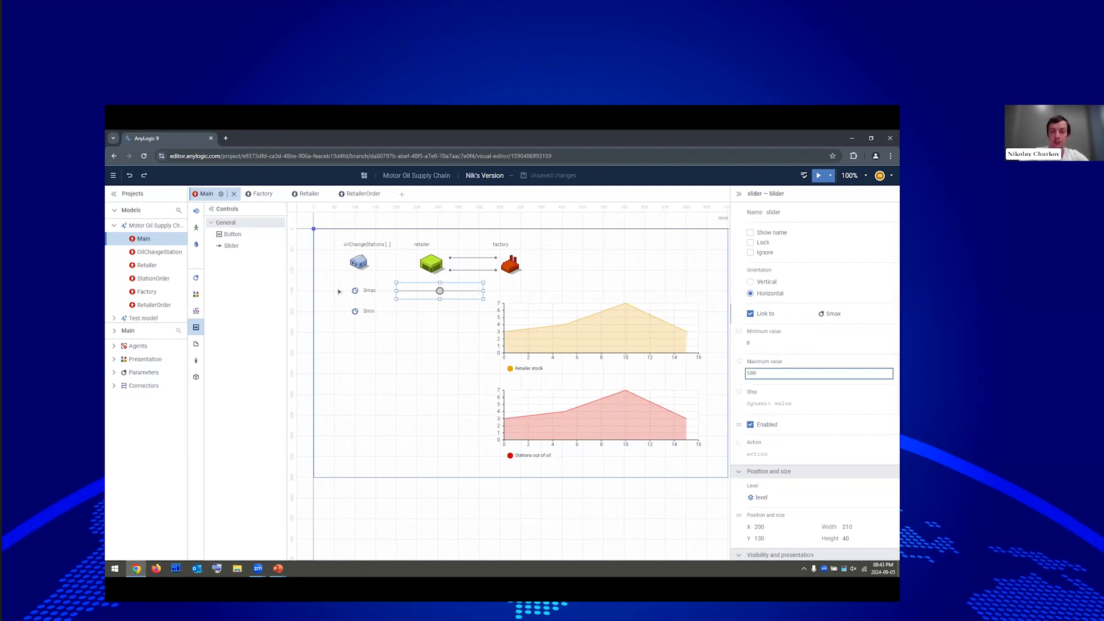
Copy the slider, link the copy to Smin, and run the model.
{"action": "left_click_drag", "start_coordinate": [440, 294], "coordinate": [440, 315]}
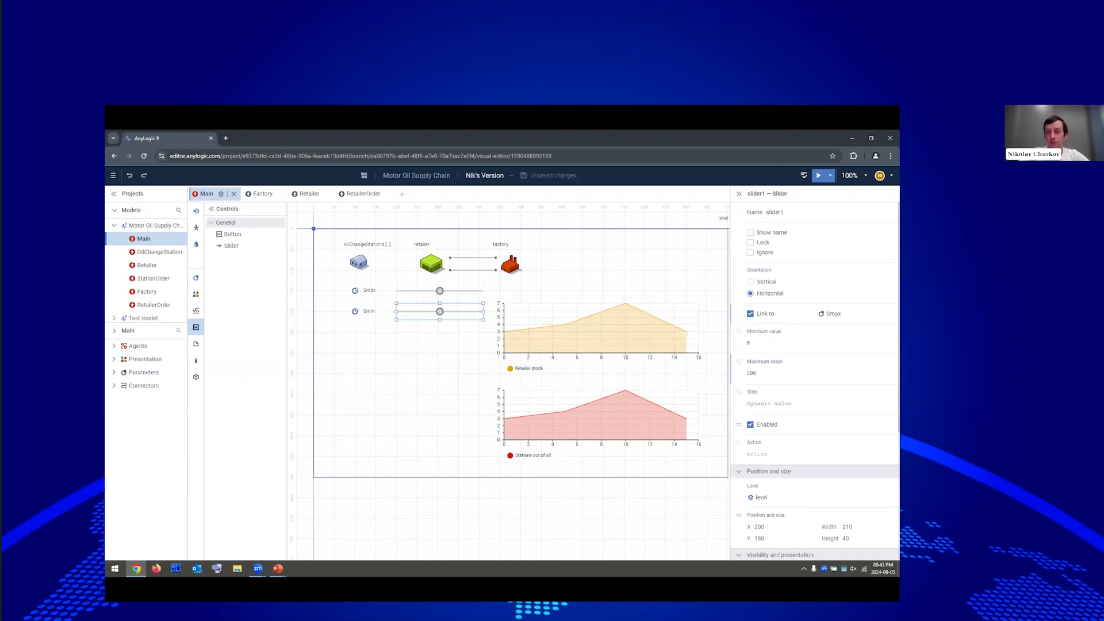
{"action": "left_click", "coordinate": [837, 314]}
{"action": "left_click", "coordinate": [771, 326]}
{"action": "left_click", "coordinate": [427, 368]}
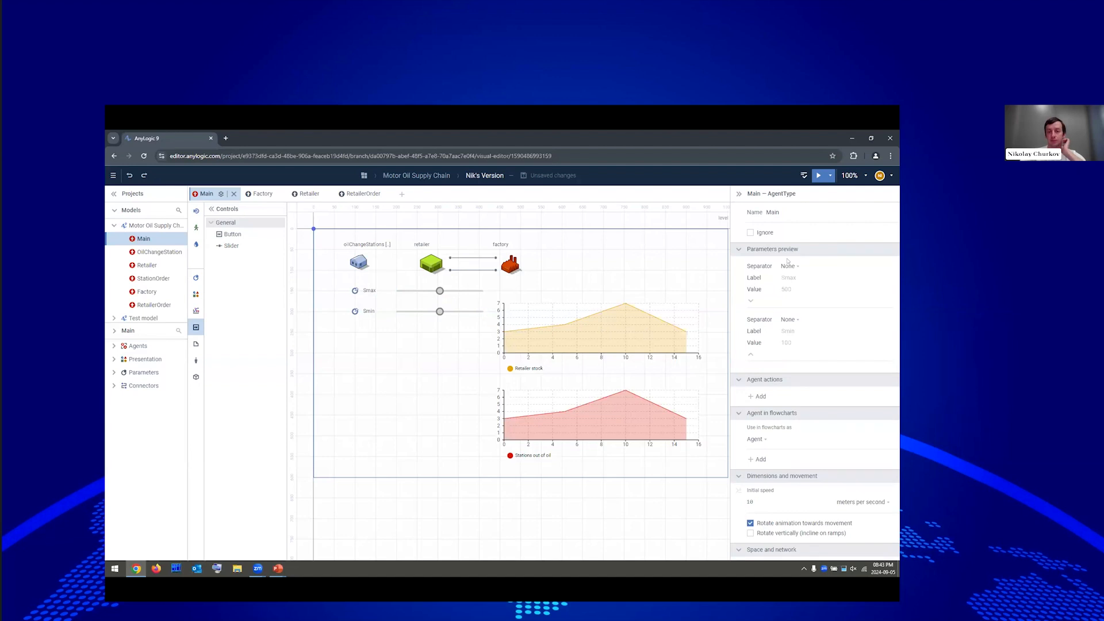
{"action": "left_click", "coordinate": [817, 176]}
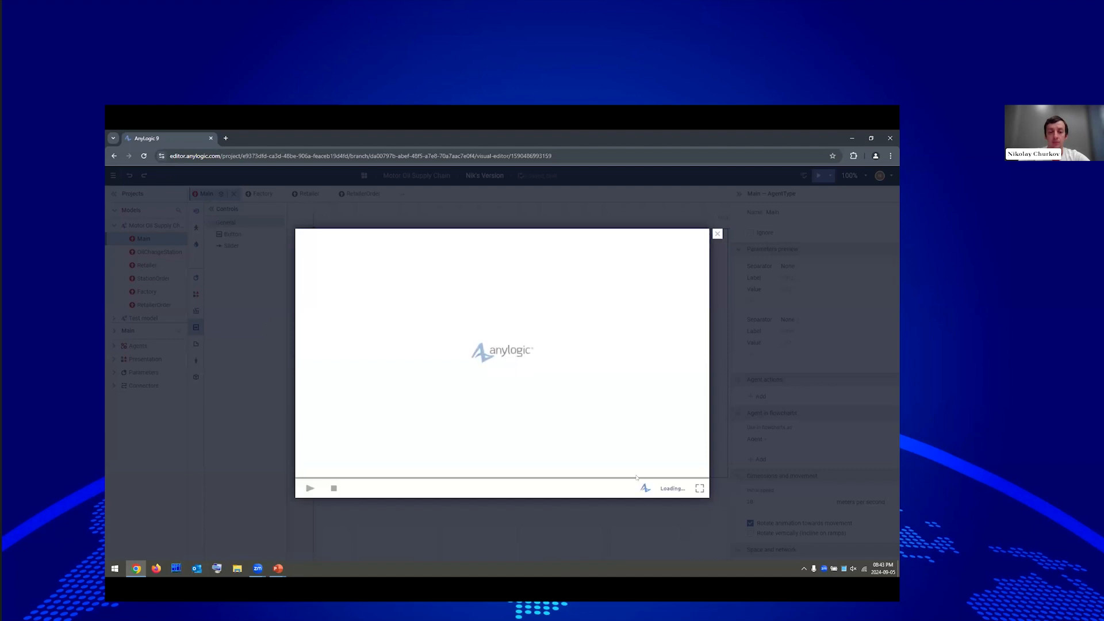
Speed the simulation up to x25.
{"action": "left_click", "coordinate": [427, 488]}
{"action": "left_click", "coordinate": [427, 488]}
{"action": "left_click", "coordinate": [426, 488]}
{"action": "left_click", "coordinate": [427, 488]}
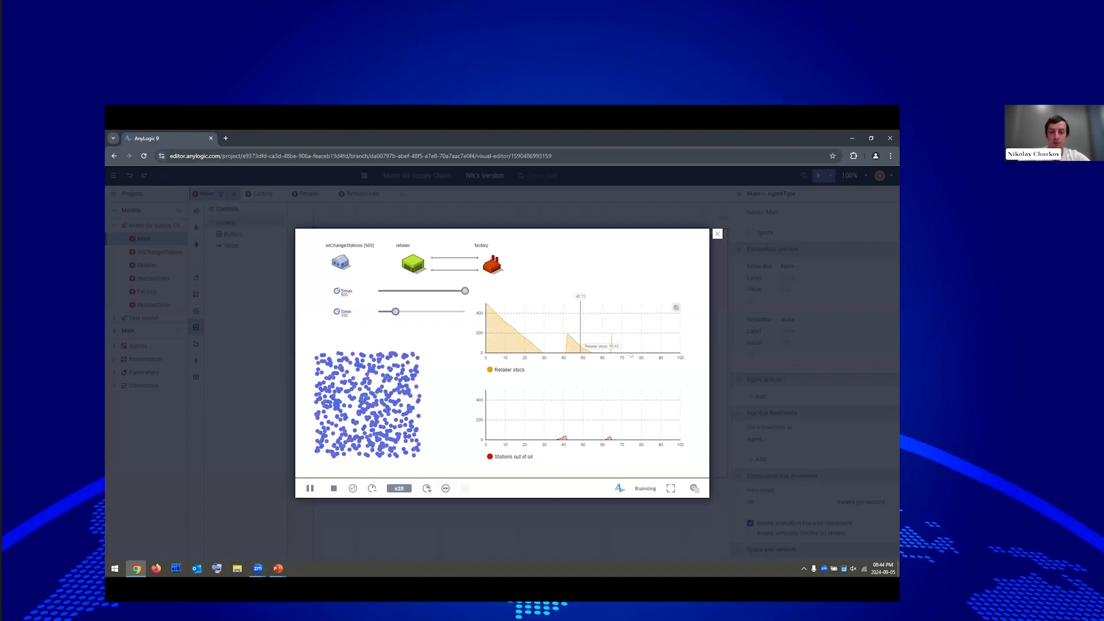
Try lower policy values, ending near Smin 217 and Smax 262, then close the run.
{"action": "left_click", "coordinate": [443, 314]}
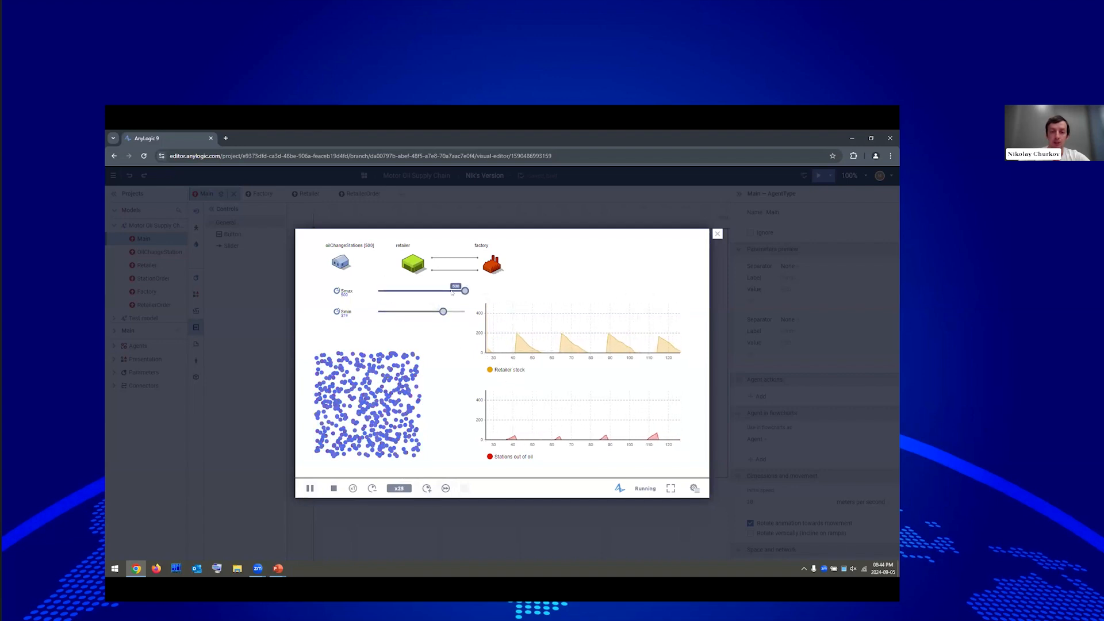
{"action": "left_click", "coordinate": [426, 312]}
{"action": "left_click", "coordinate": [434, 291]}
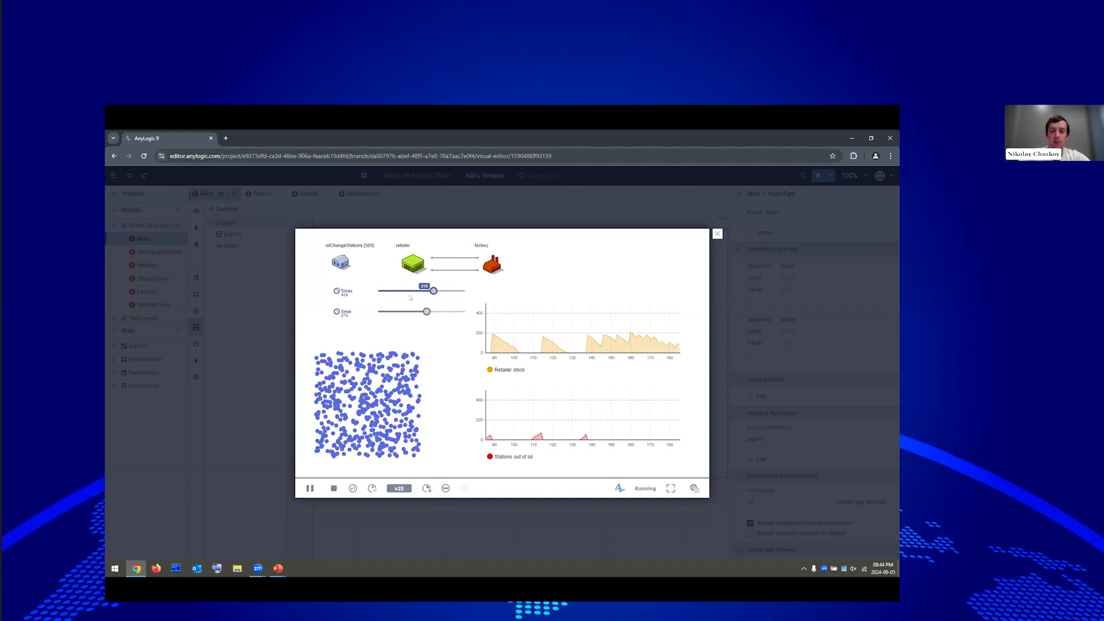
{"action": "left_click", "coordinate": [410, 311]}
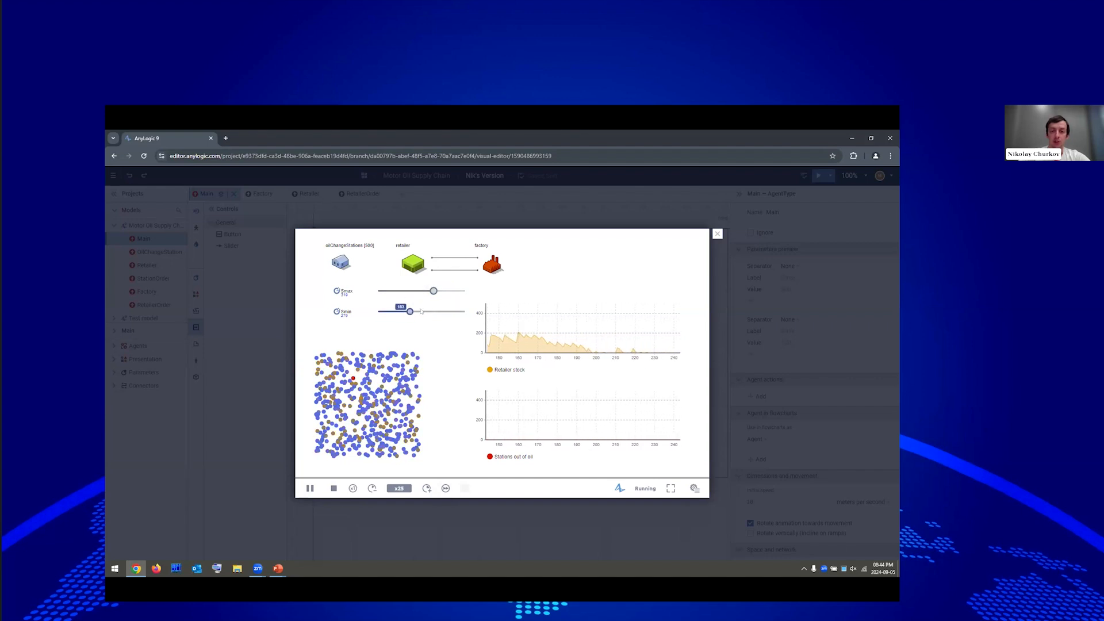
{"action": "left_click", "coordinate": [424, 291]}
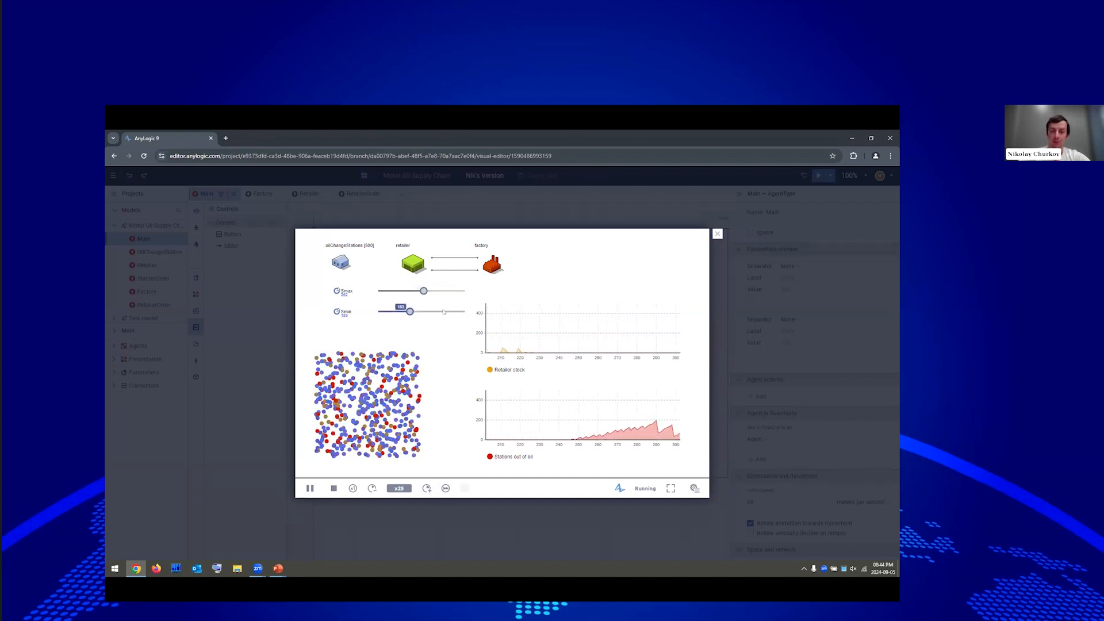
{"action": "left_click", "coordinate": [415, 311]}
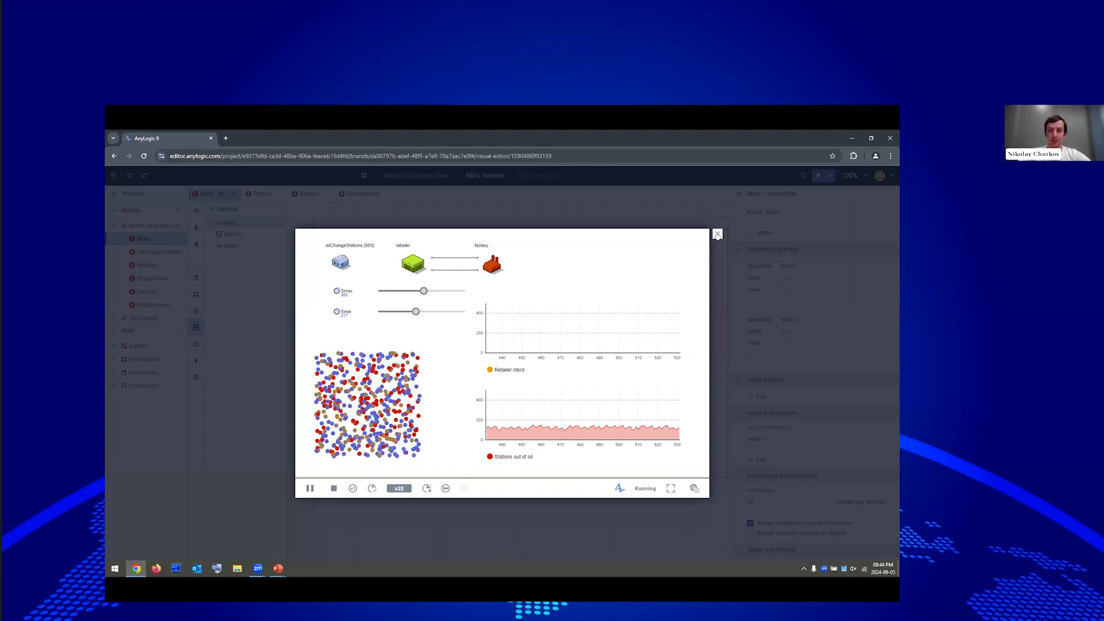
{"action": "left_click", "coordinate": [717, 235]}
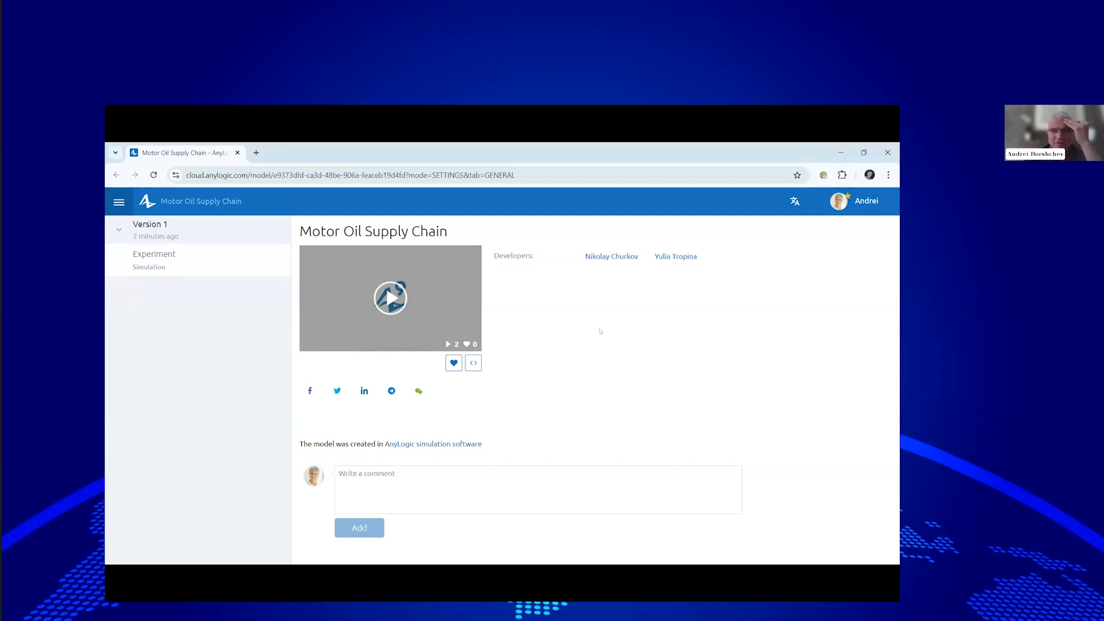
Reopen Version 1's Experiment dashboard in the left tree.
{"action": "left_click", "coordinate": [175, 242]}
{"action": "left_click", "coordinate": [175, 242]}
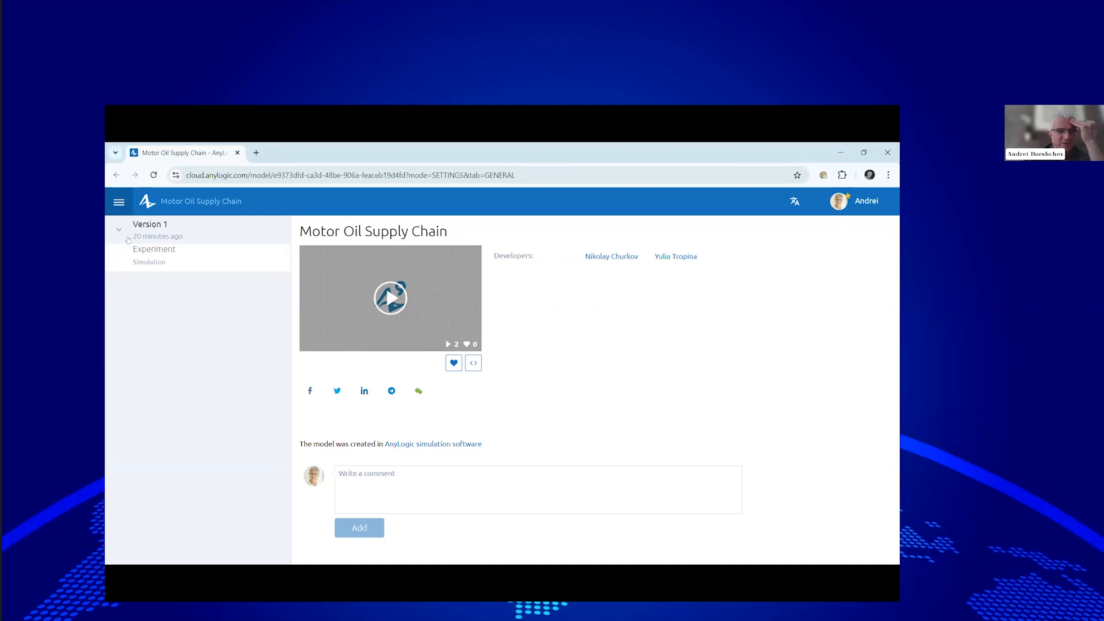
{"action": "left_click", "coordinate": [164, 259]}
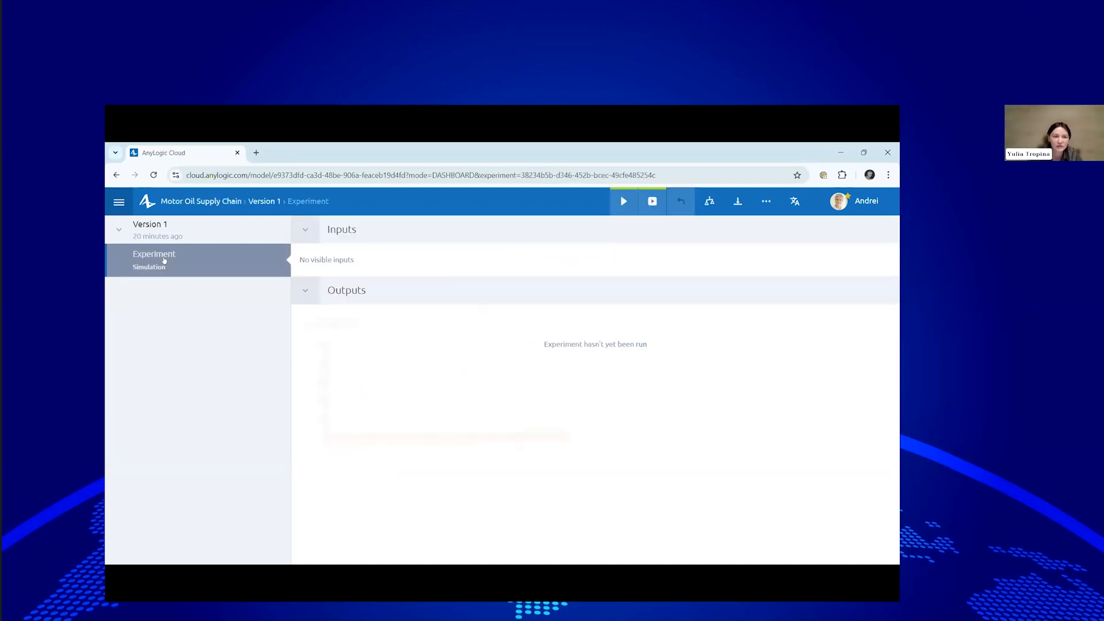
Reload the page and open the newest version's Experiment.
{"action": "left_click", "coordinate": [154, 175]}
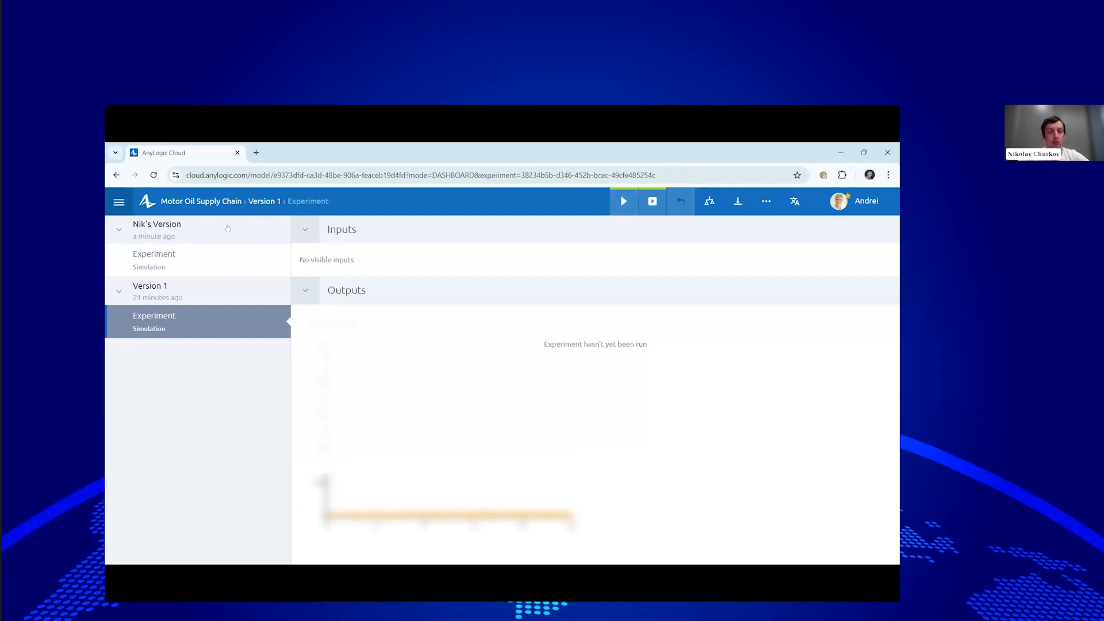
{"action": "left_click", "coordinate": [168, 229]}
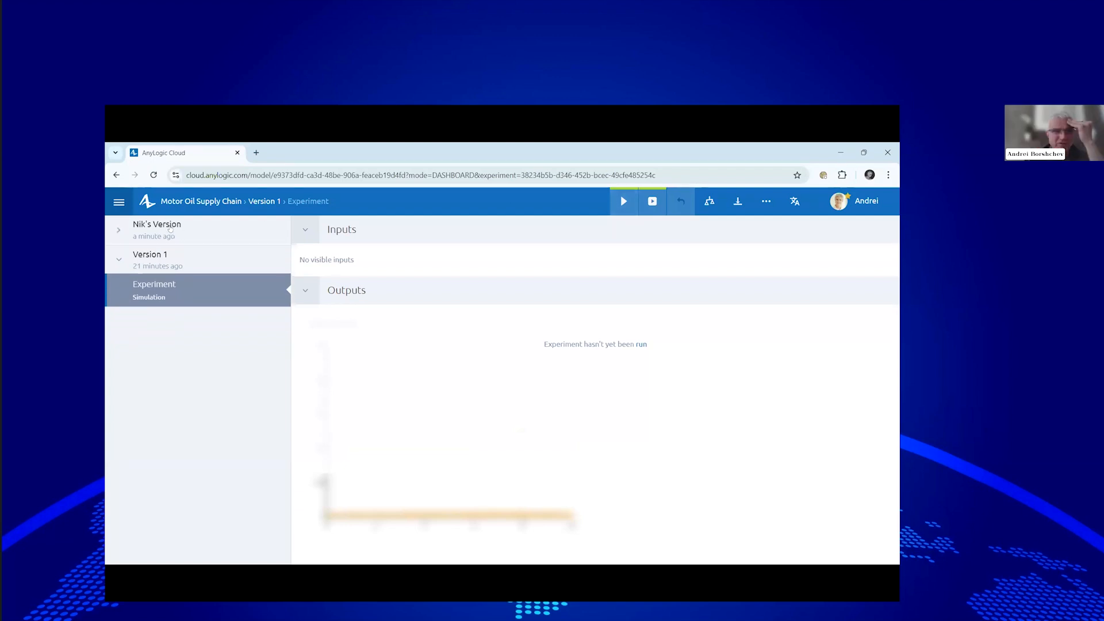
{"action": "left_click", "coordinate": [116, 228]}
{"action": "left_click", "coordinate": [193, 260]}
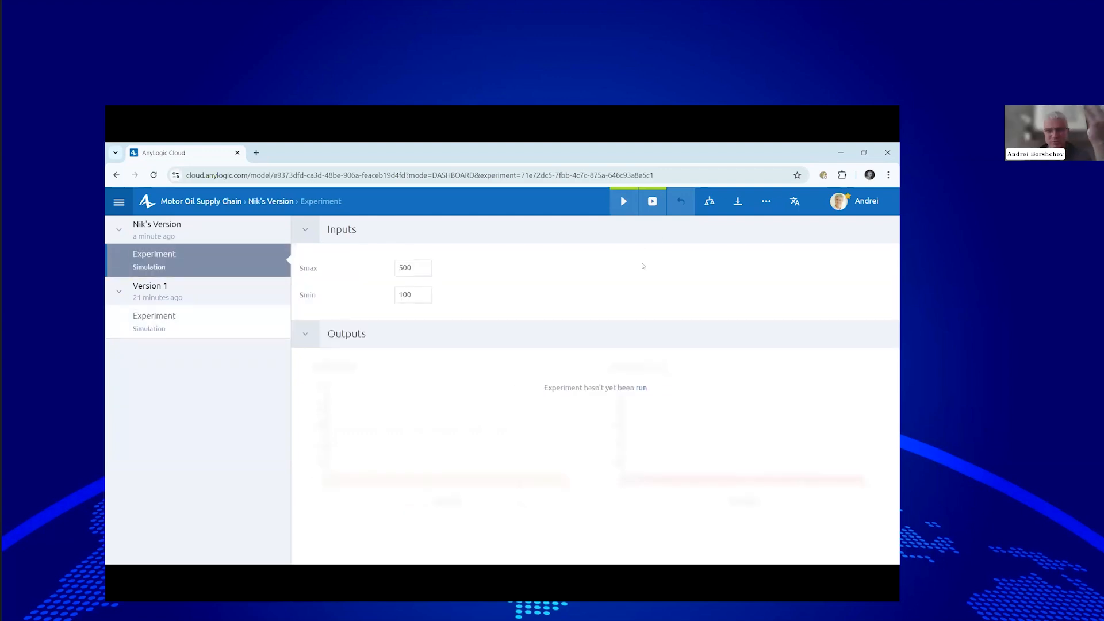
Run the experiment in the cloud full screen at x10 speed.
{"action": "left_click", "coordinate": [652, 202]}
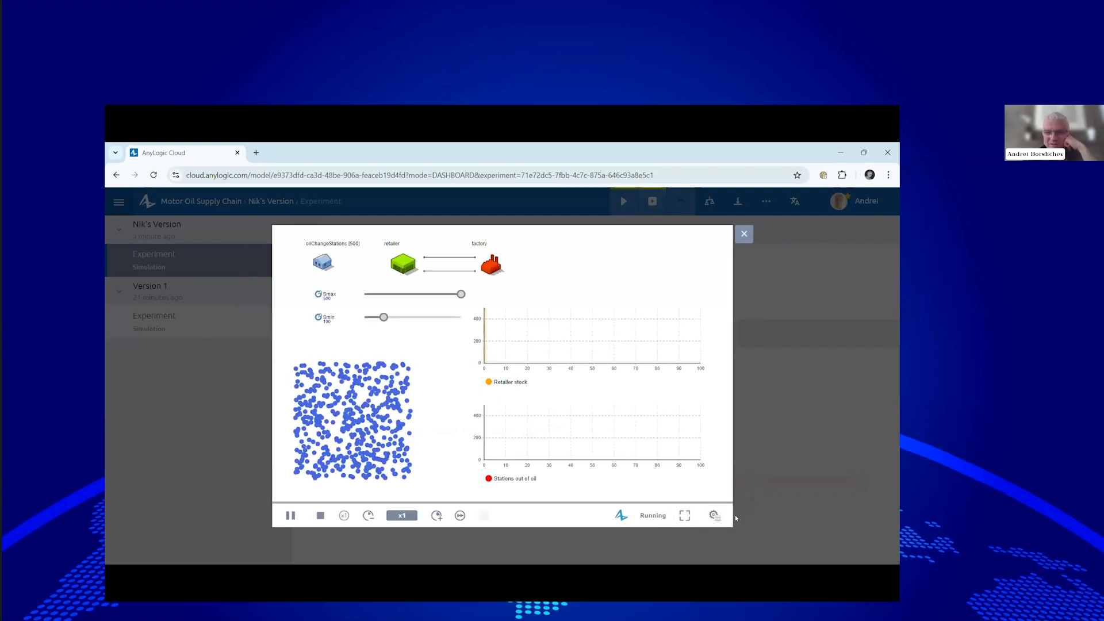
{"action": "left_click", "coordinate": [684, 515]}
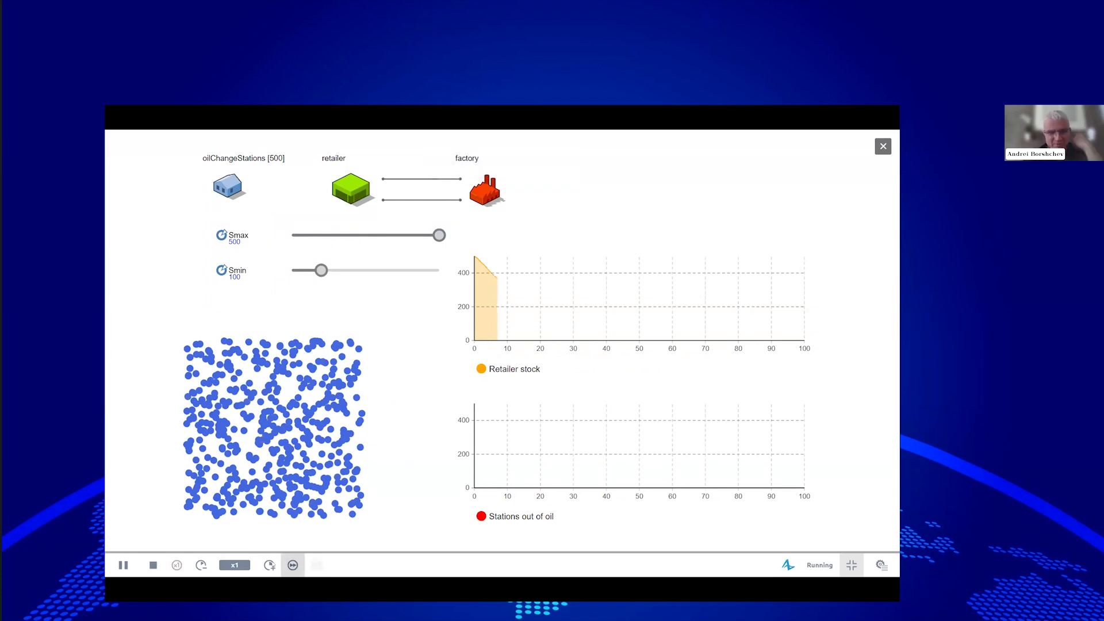
{"action": "left_click", "coordinate": [269, 565]}
{"action": "left_click", "coordinate": [269, 565]}
{"action": "left_click", "coordinate": [269, 565]}
{"action": "left_click", "coordinate": [269, 565]}
{"action": "left_click", "coordinate": [269, 566]}
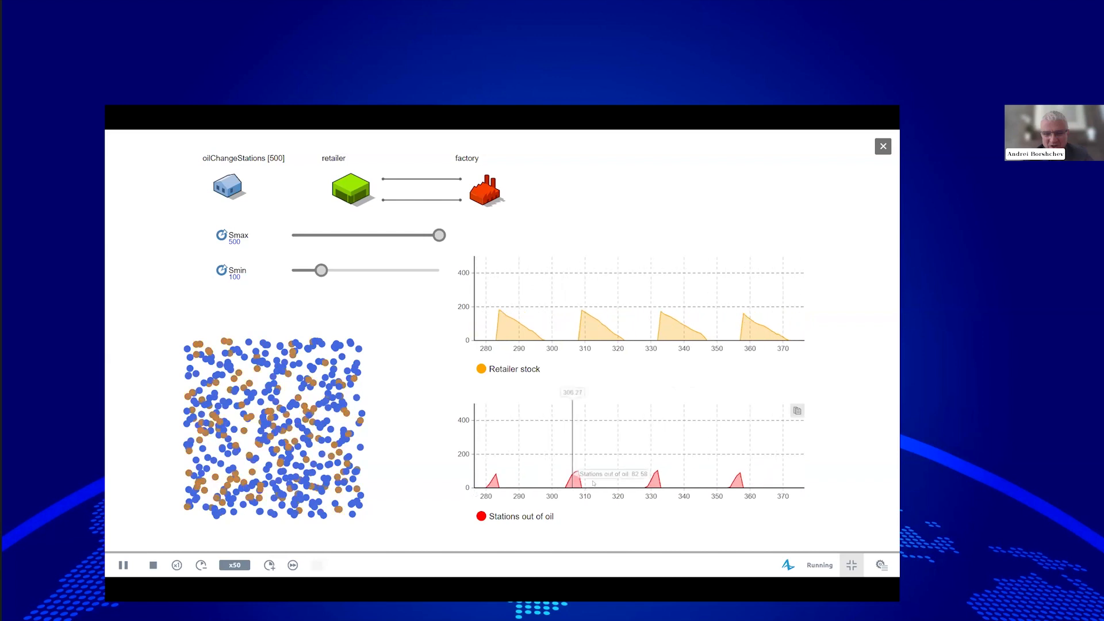
{"action": "left_click", "coordinate": [201, 566]}
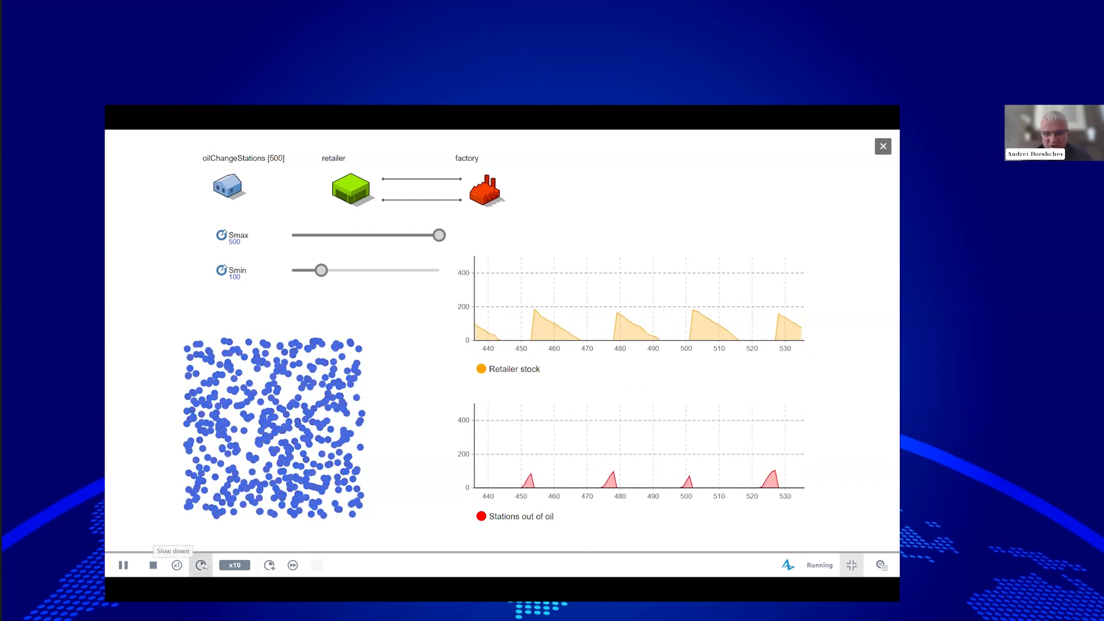
{"action": "left_click", "coordinate": [201, 566]}
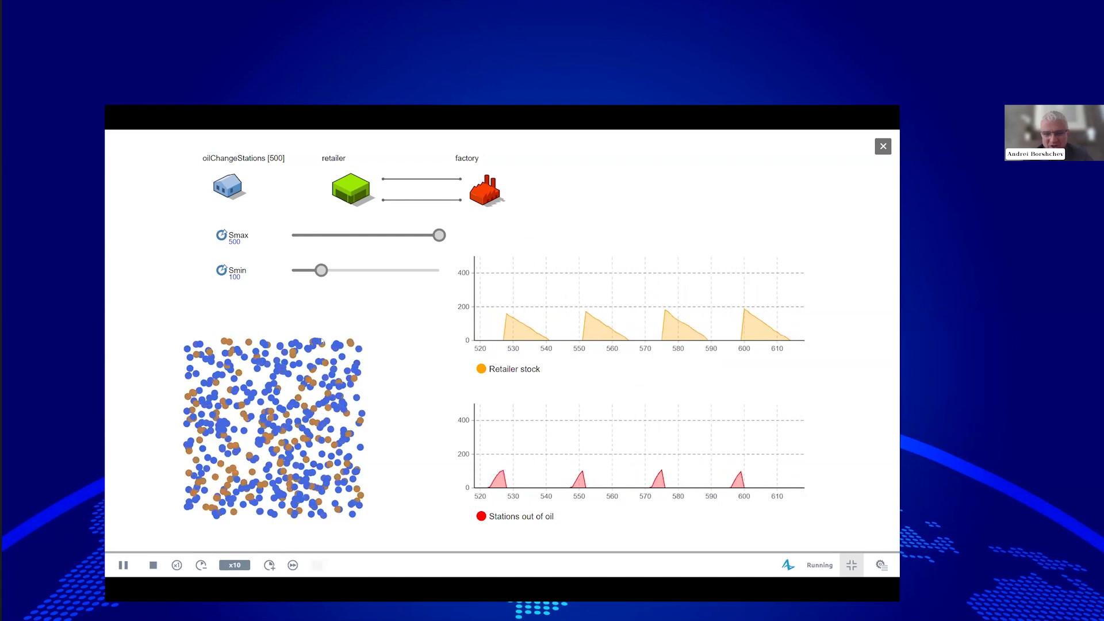
Try higher Smin values between about 309 and 423 while varying the simulation speed.
{"action": "left_click_drag", "start_coordinate": [321, 270], "coordinate": [417, 270]}
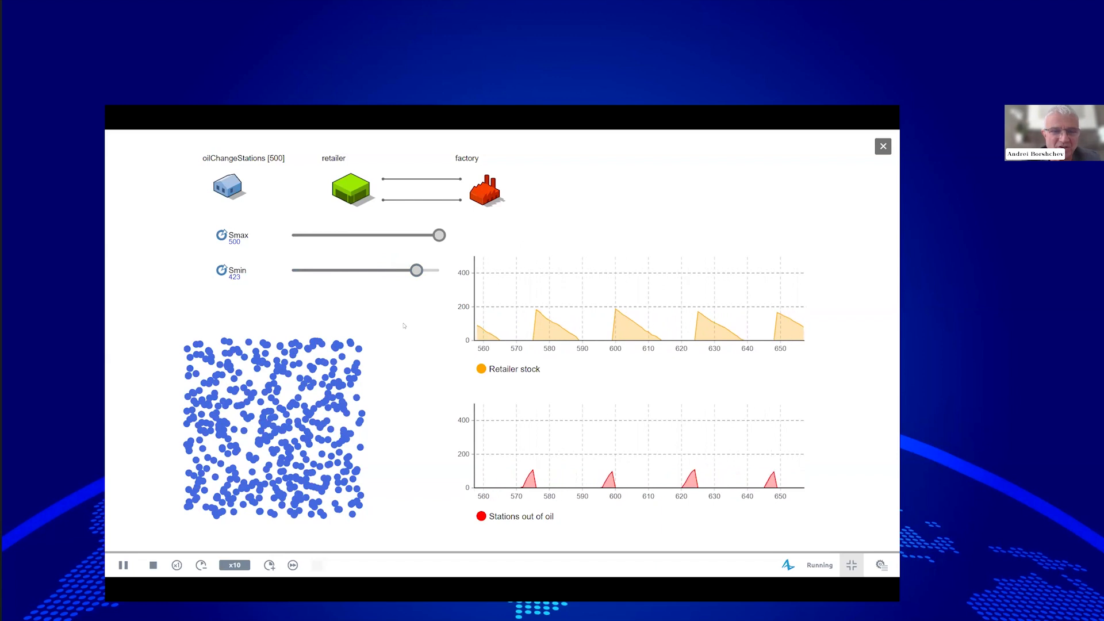
{"action": "left_click", "coordinate": [270, 566]}
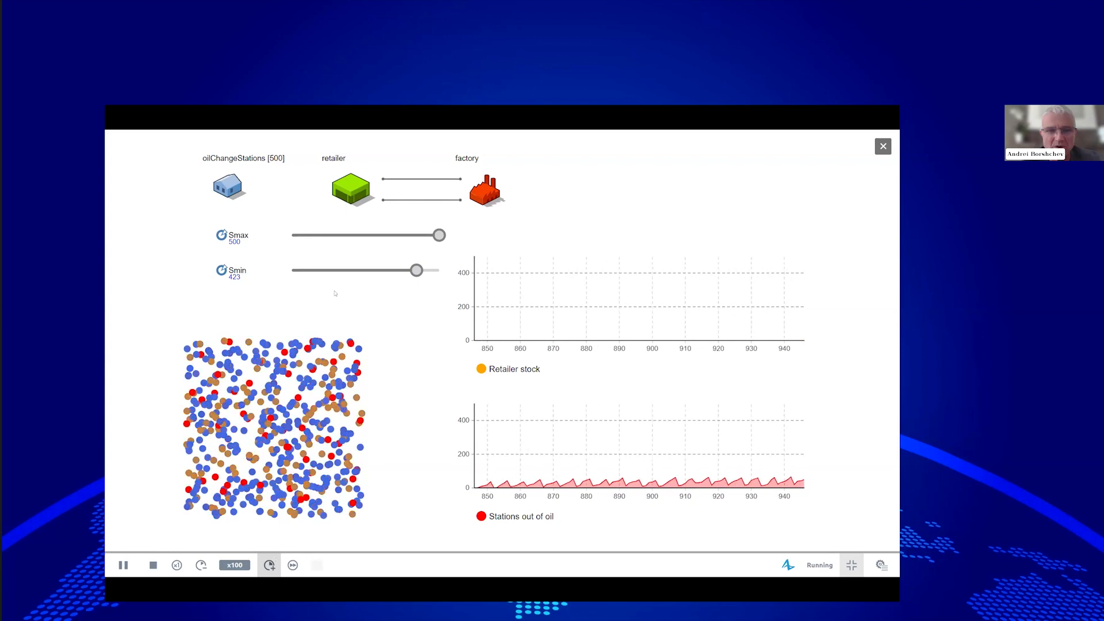
{"action": "left_click", "coordinate": [201, 565]}
{"action": "left_click", "coordinate": [200, 566]}
{"action": "left_click_drag", "start_coordinate": [416, 271], "coordinate": [300, 269]}
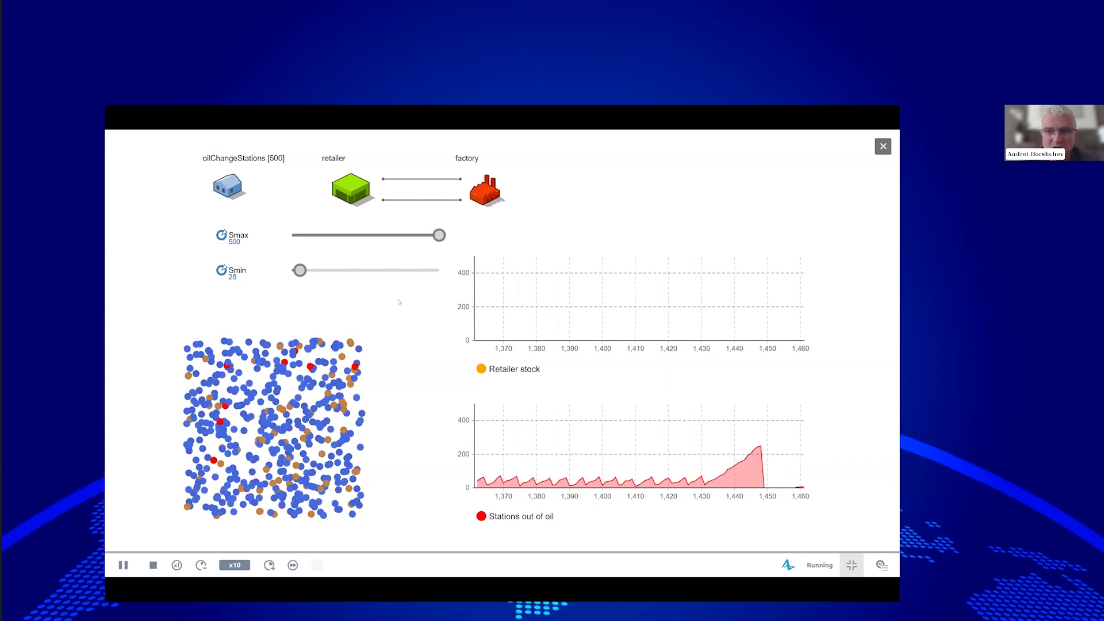
{"action": "left_click", "coordinate": [269, 565]}
{"action": "left_click", "coordinate": [269, 565]}
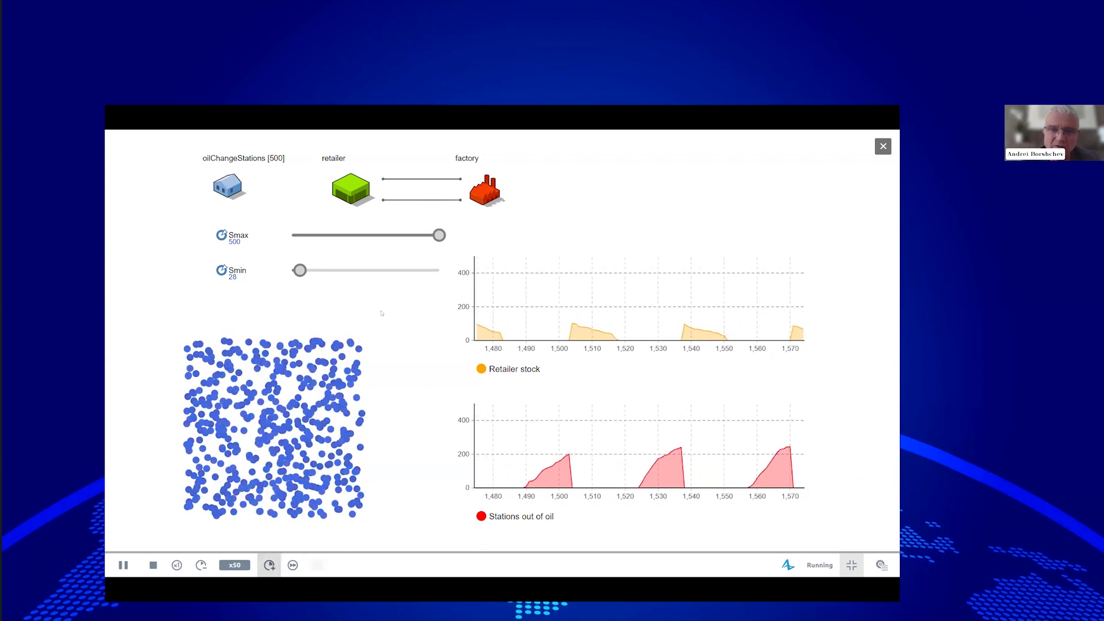
Bring Smax down to 316 and Smin to 128, then exit full screen.
{"action": "left_click_drag", "start_coordinate": [440, 236], "coordinate": [402, 235]}
{"action": "left_click_drag", "start_coordinate": [299, 270], "coordinate": [361, 270]}
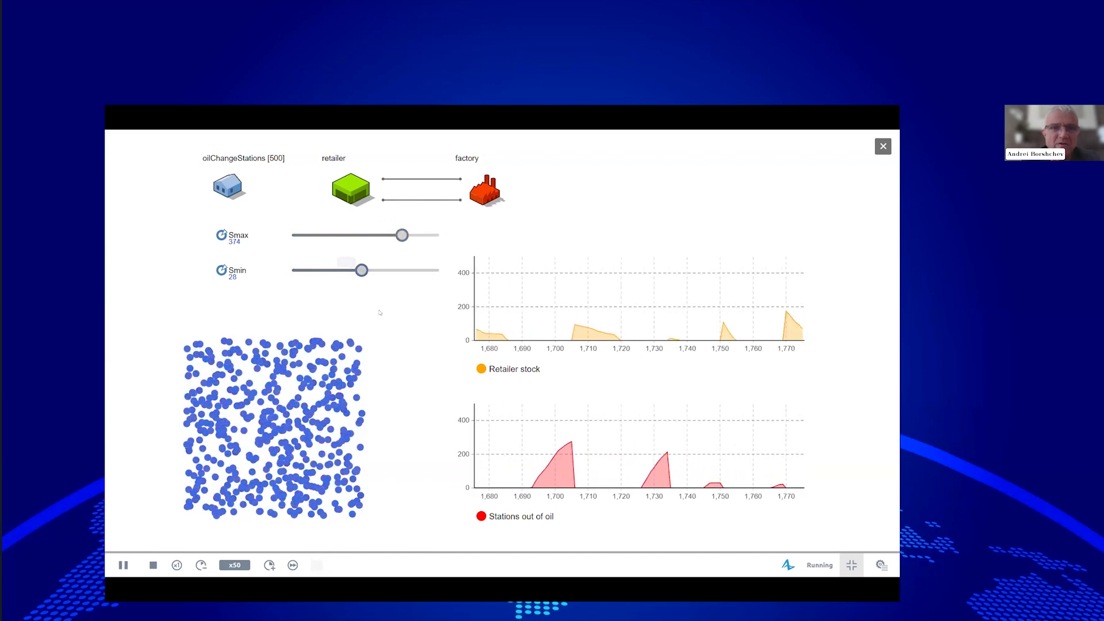
{"action": "left_click_drag", "start_coordinate": [402, 235], "coordinate": [385, 235]}
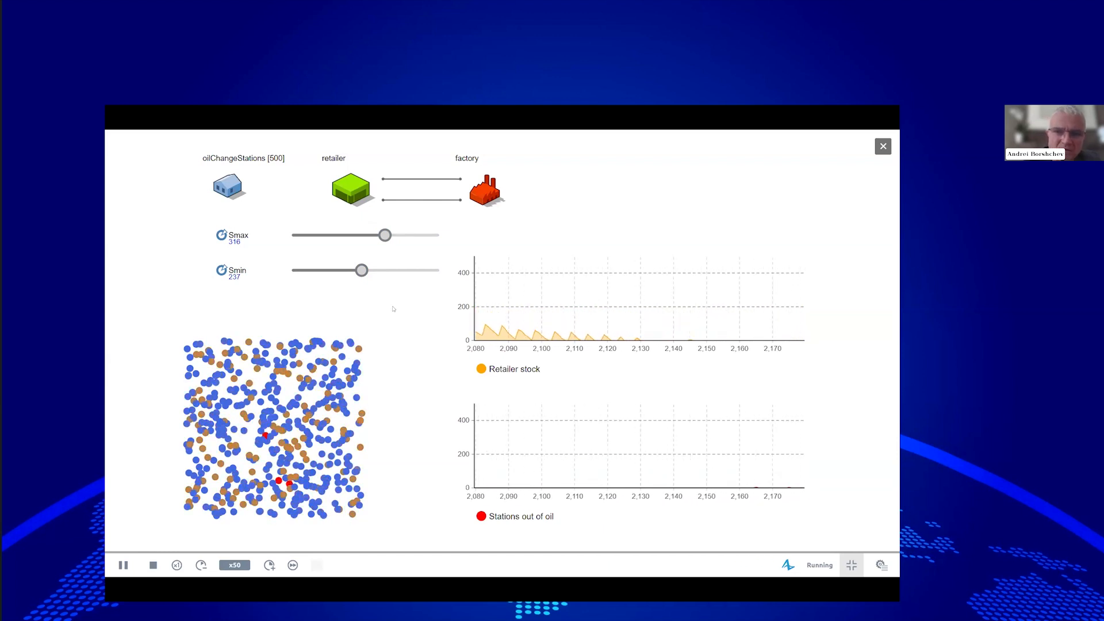
{"action": "left_click_drag", "start_coordinate": [361, 271], "coordinate": [350, 270]}
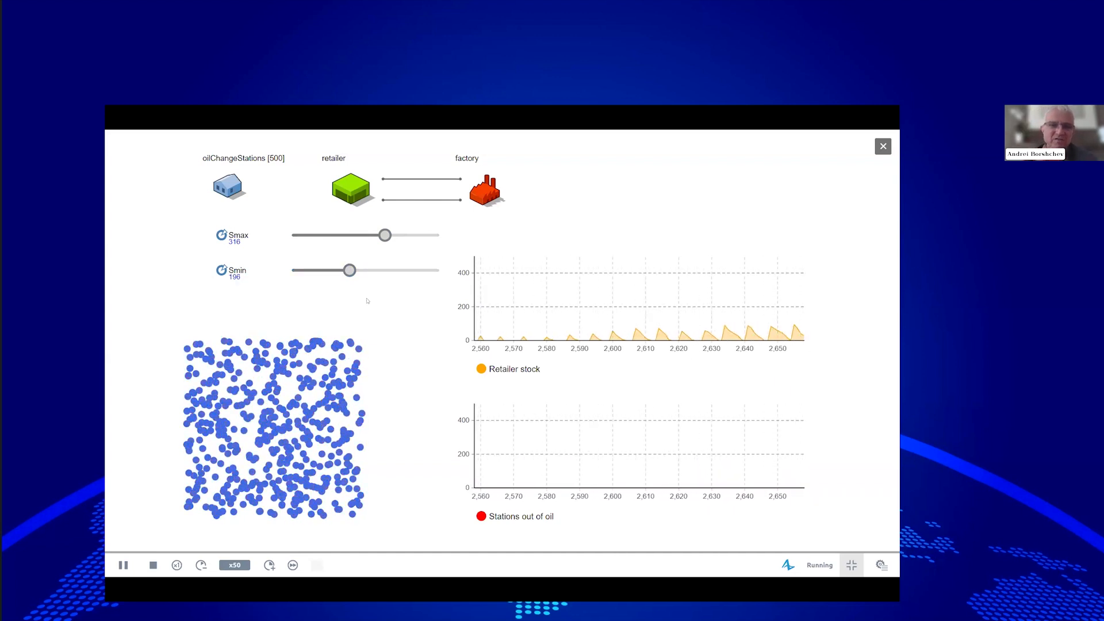
{"action": "left_click_drag", "start_coordinate": [350, 270], "coordinate": [329, 269]}
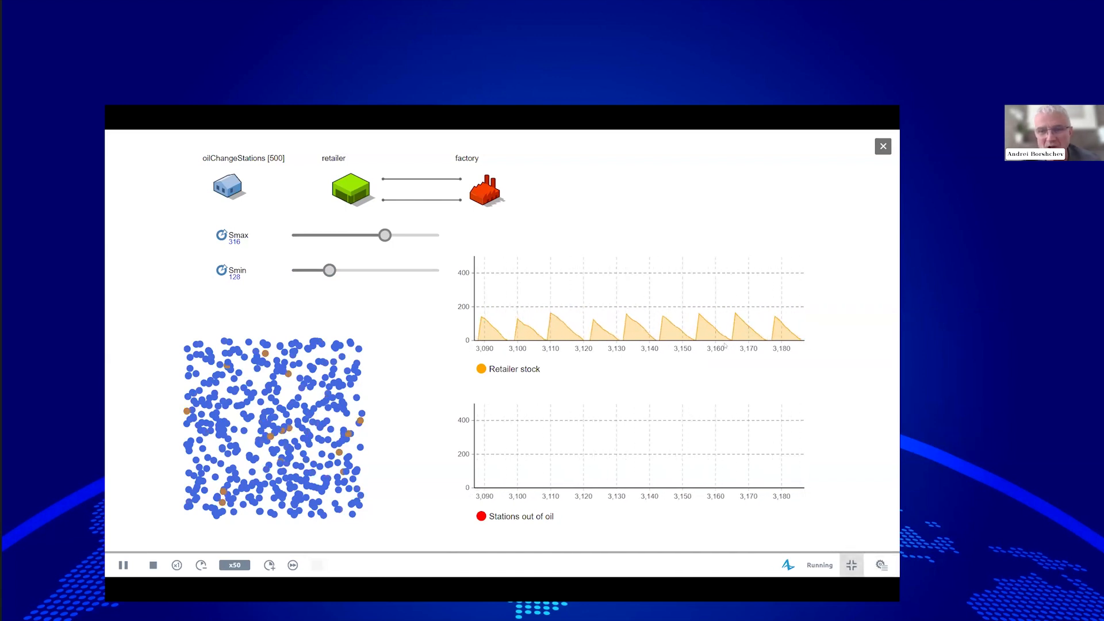
{"action": "key", "text": "Escape"}
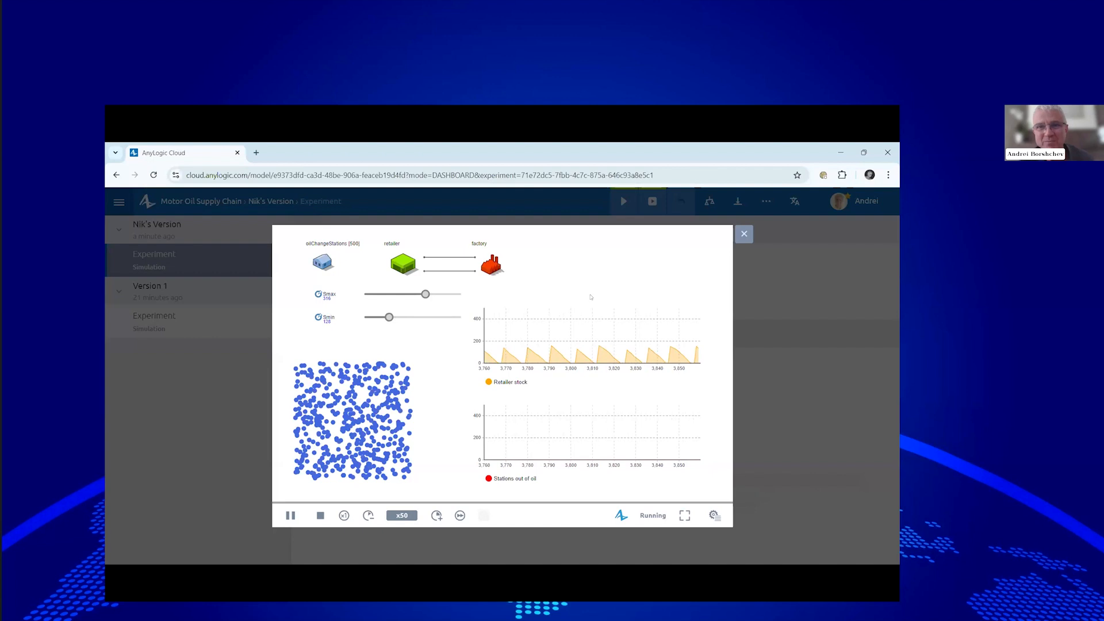
Close the cloud model run window to get back to the Experiment dashboard.
{"action": "left_click", "coordinate": [744, 234]}
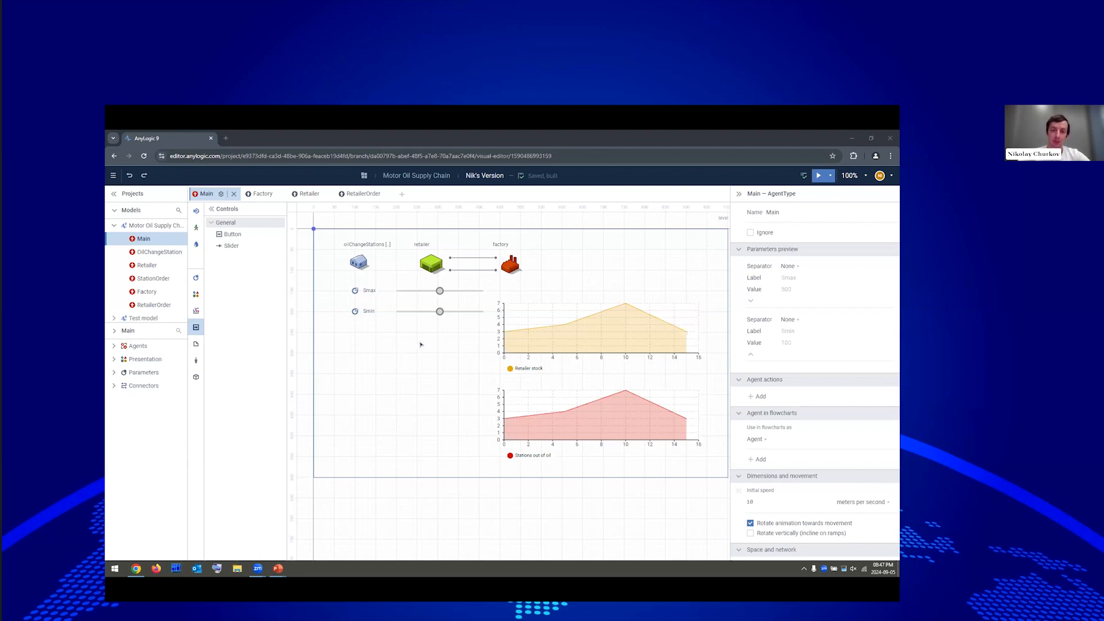
Add a Statistics element named statsRetailerStock near the factory on Main.
{"action": "left_click_drag", "start_coordinate": [334, 281], "coordinate": [375, 328]}
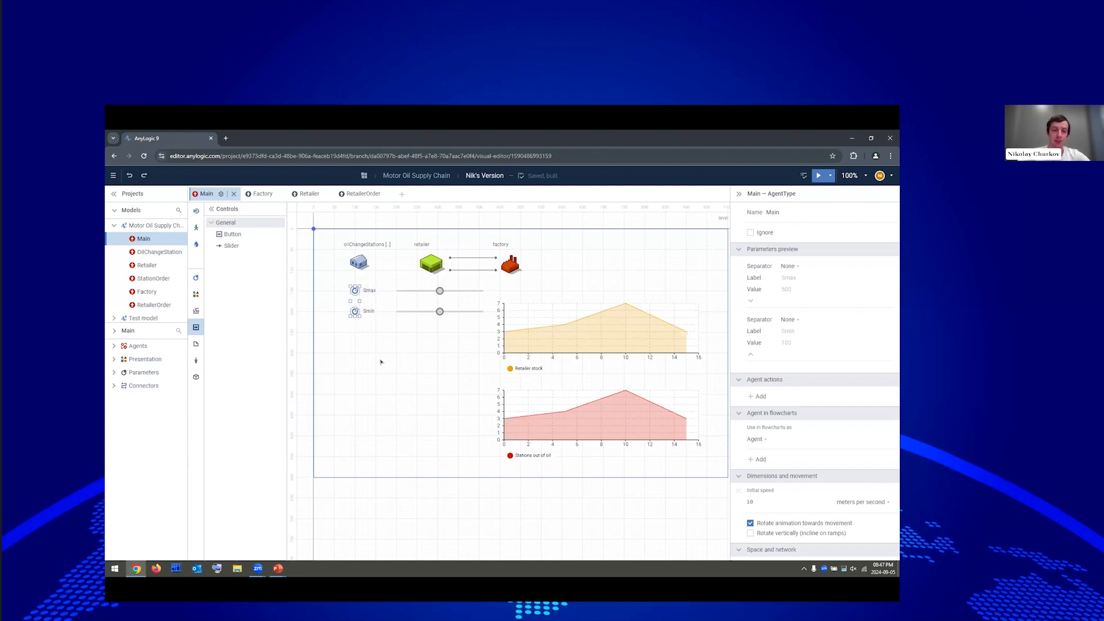
{"action": "left_click", "coordinate": [385, 366]}
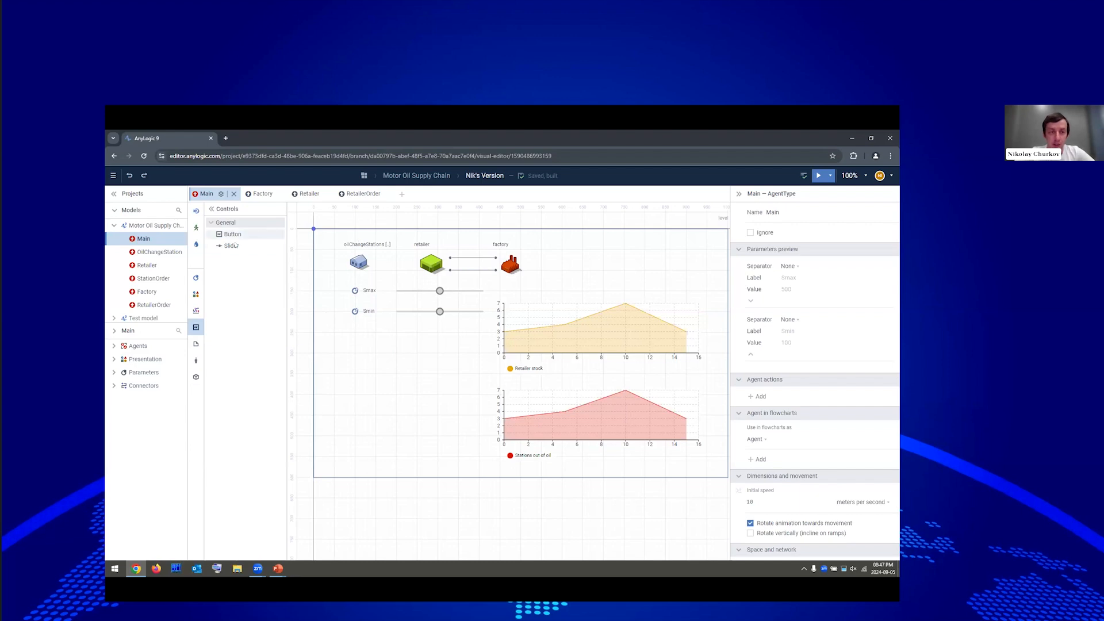
{"action": "left_click", "coordinate": [198, 310]}
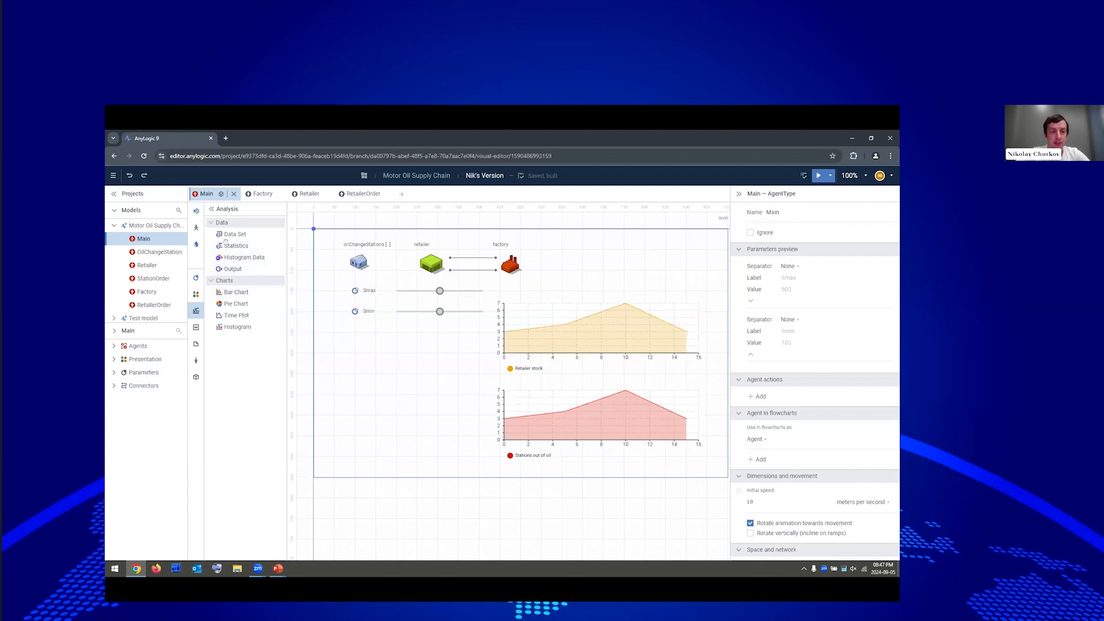
{"action": "left_click_drag", "start_coordinate": [236, 245], "coordinate": [572, 254]}
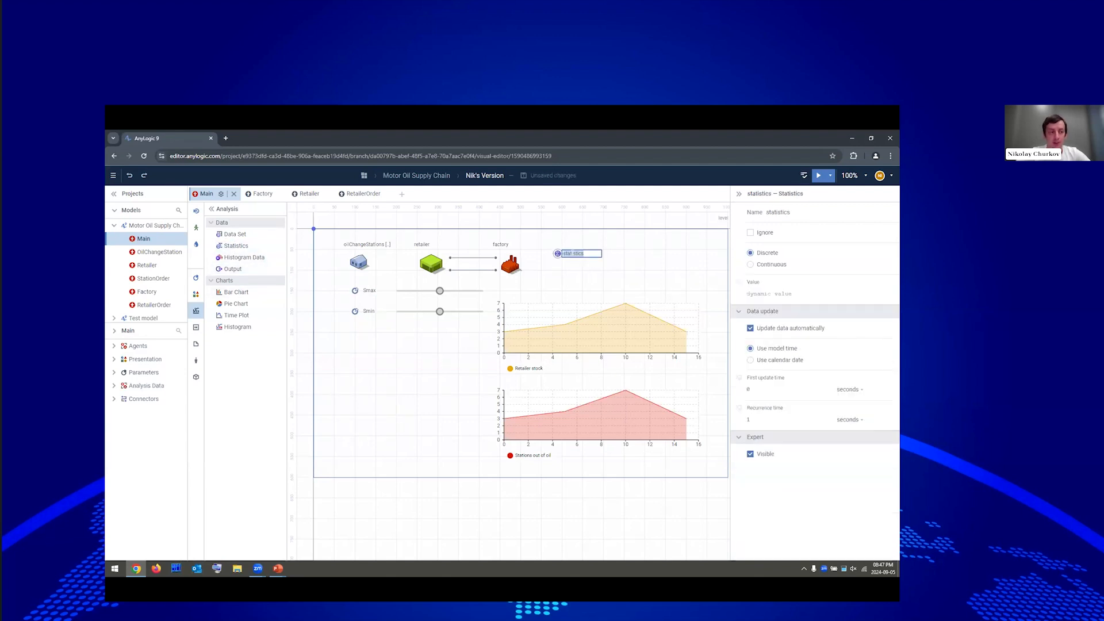
{"action": "type", "text": "s"}
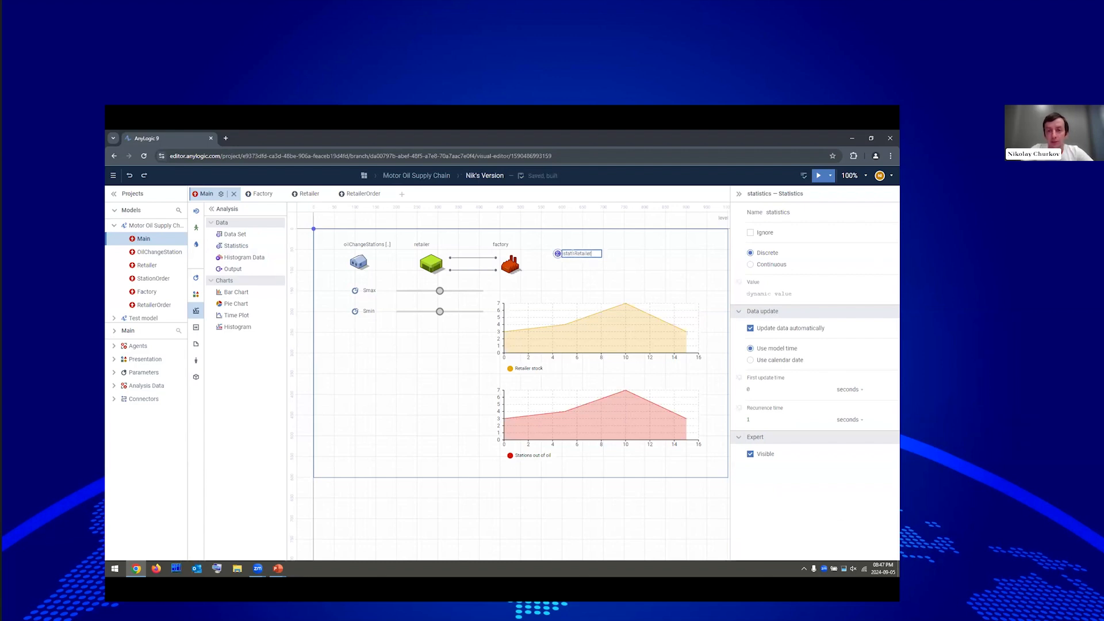
{"action": "type", "text": "tatsRetailerStock"}
{"action": "key", "text": "Return"}
Make statsRetailerStock continuous with value retailer.stock, then paste a copy of it.
{"action": "left_click", "coordinate": [771, 266]}
{"action": "left_click", "coordinate": [773, 292]}
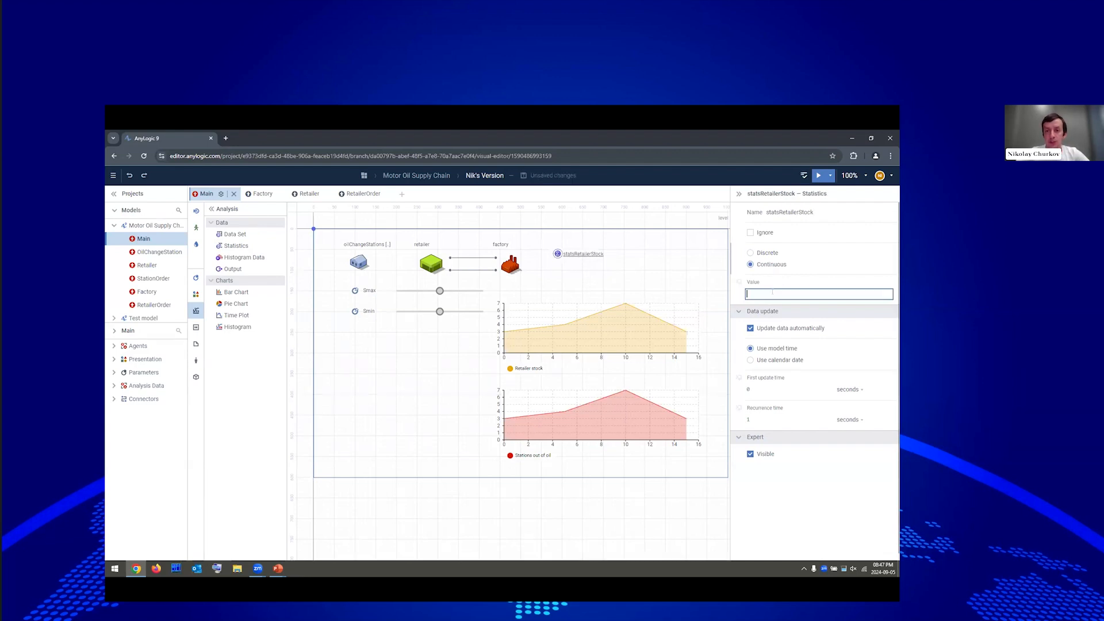
{"action": "type", "text": "re"}
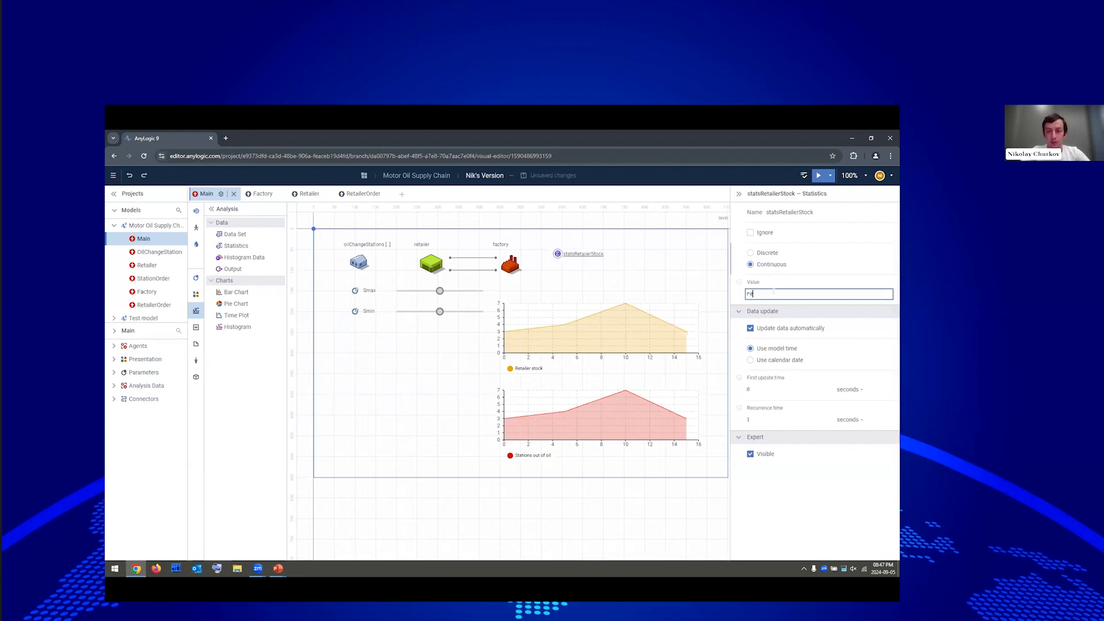
{"action": "type", "text": "ta"}
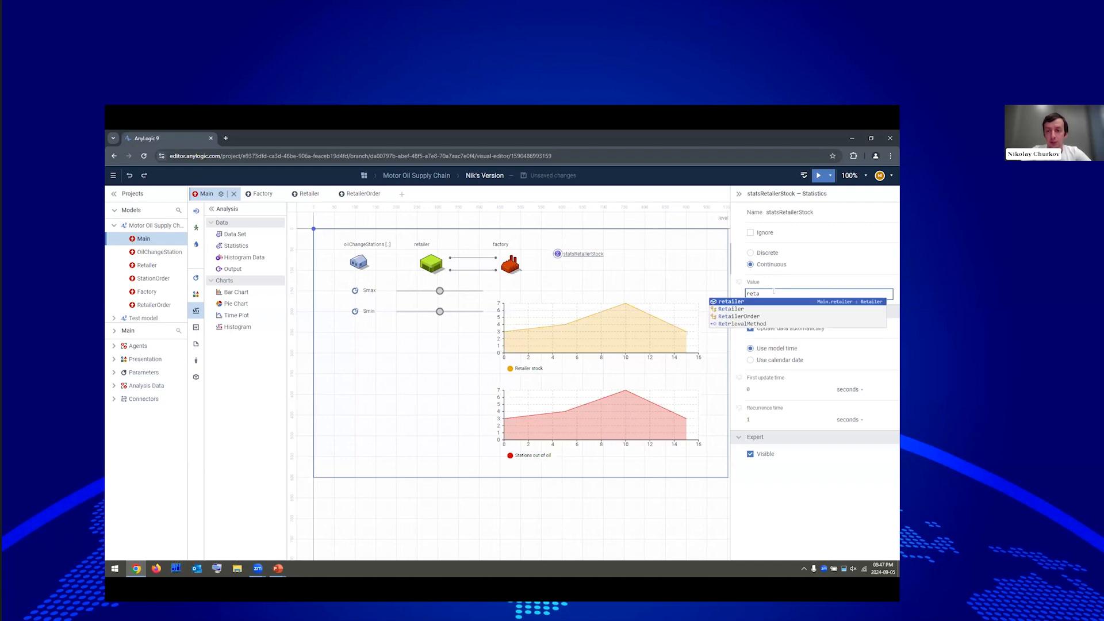
{"action": "key", "text": "Return"}
{"action": "type", "text": "."}
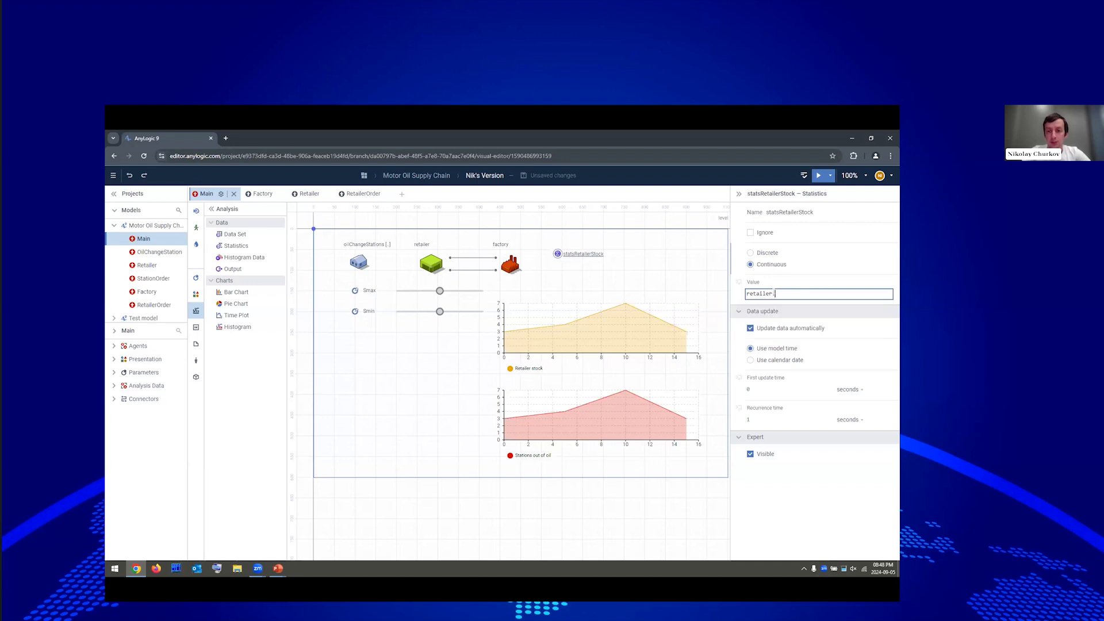
{"action": "type", "text": "stock"}
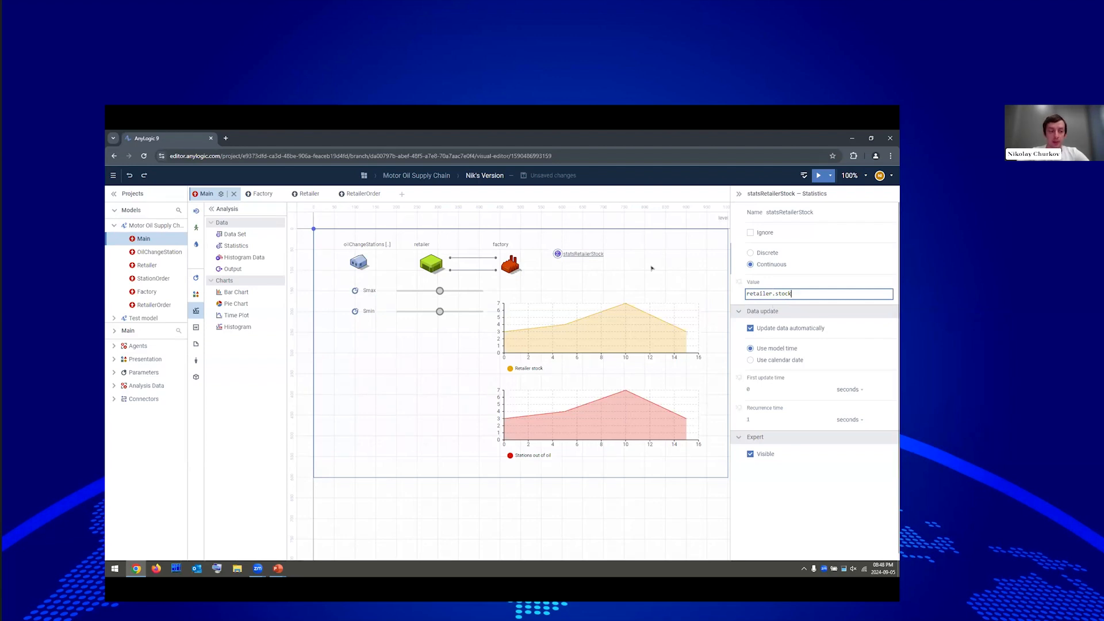
{"action": "left_click", "coordinate": [557, 253]}
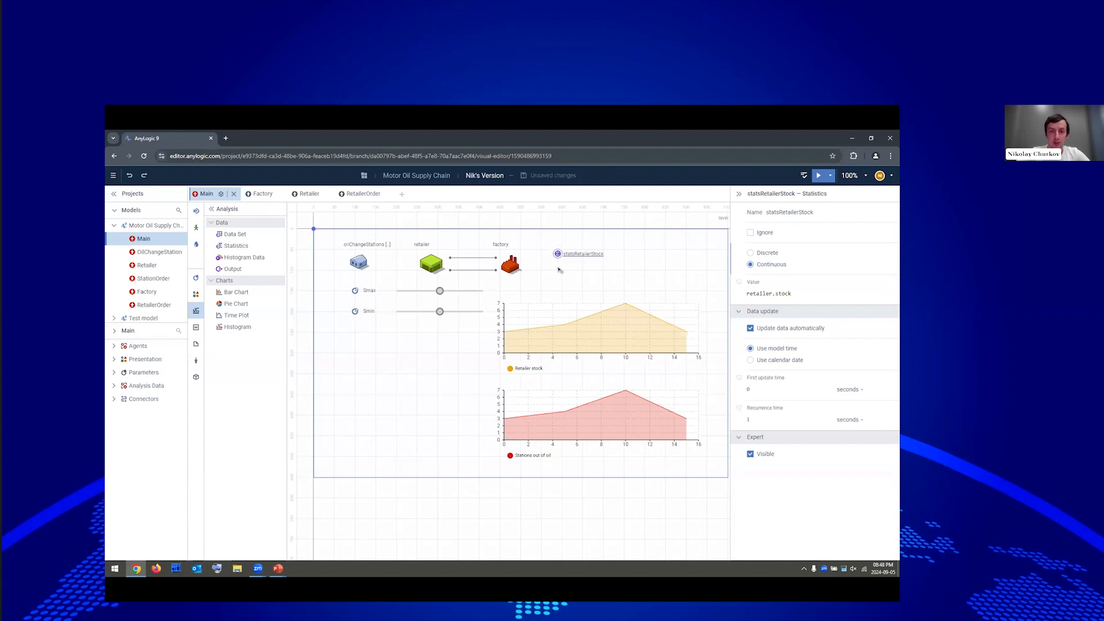
{"action": "key", "text": "ctrl+v"}
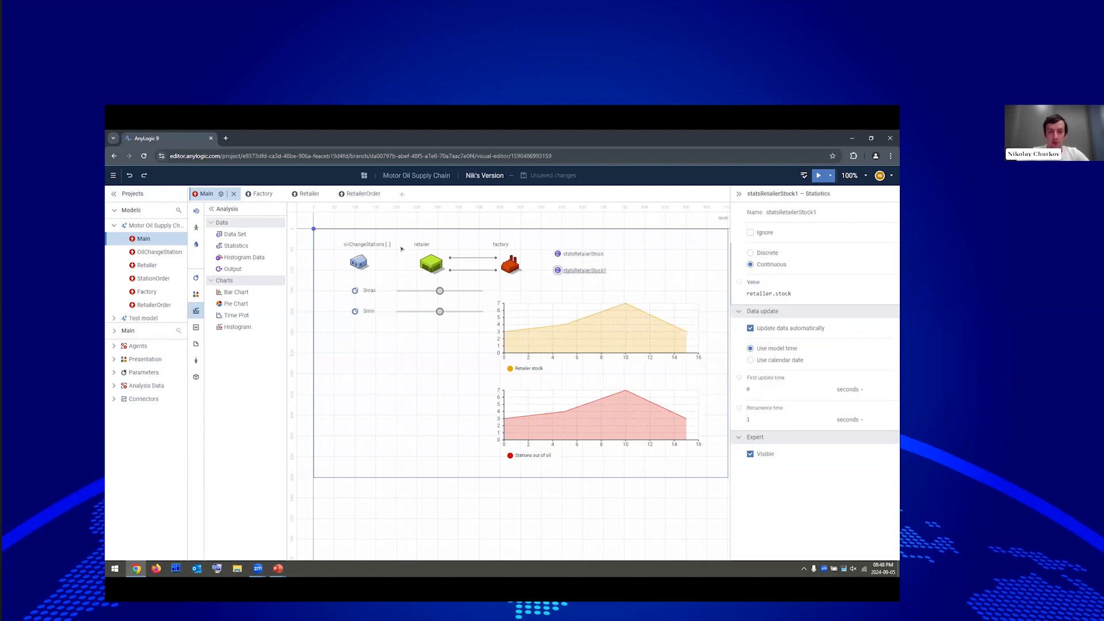
Rename the copy statsOutOfOil with value oilChangeStations.nOutOfOil().
{"action": "double_click", "coordinate": [584, 271]}
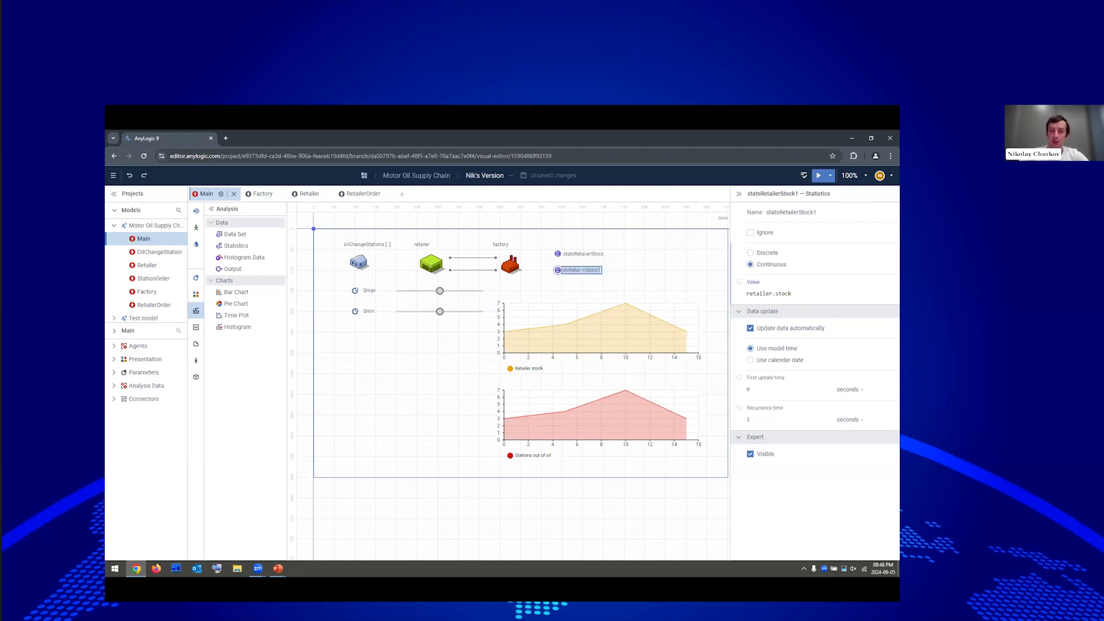
{"action": "type", "text": "statsOutOf"}
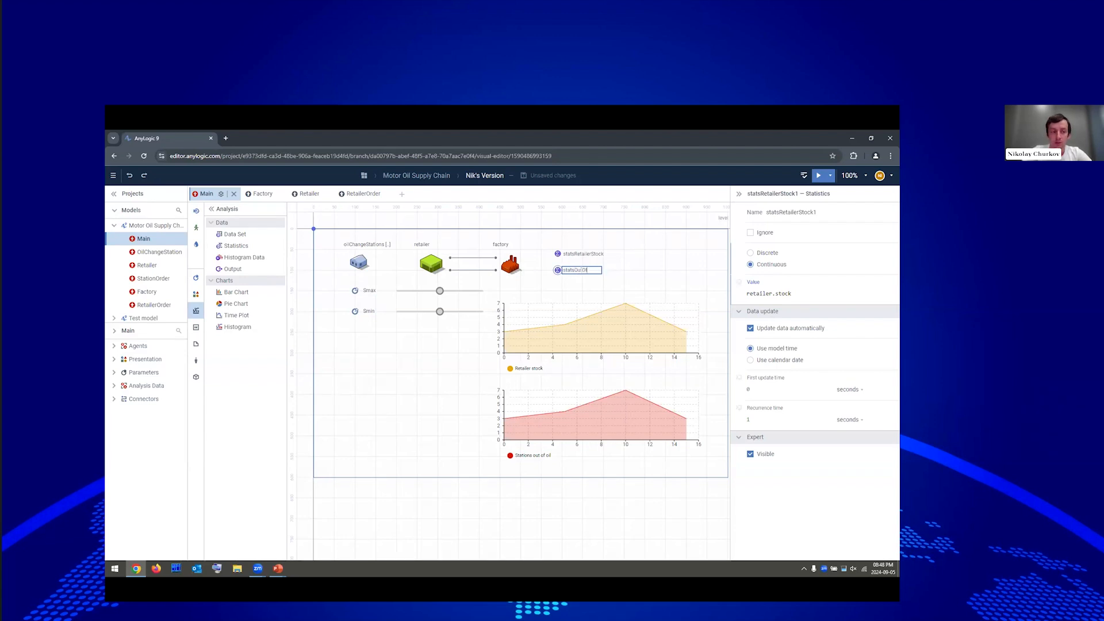
{"action": "type", "text": "Oil"}
{"action": "left_click", "coordinate": [812, 292]}
{"action": "key", "text": "ctrl+a"}
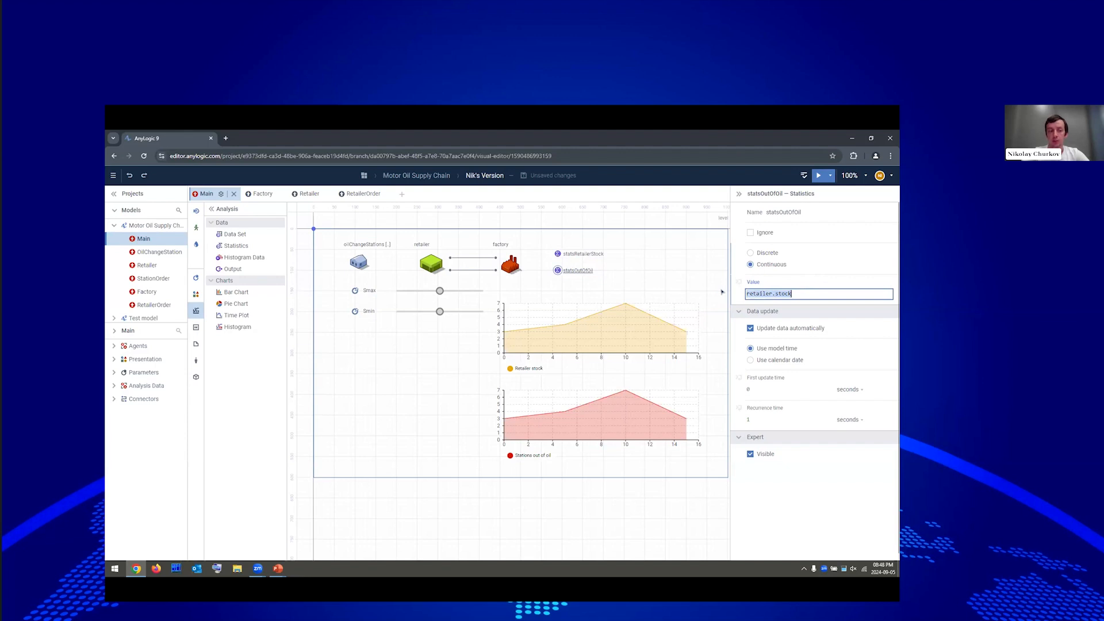
{"action": "type", "text": "oil"}
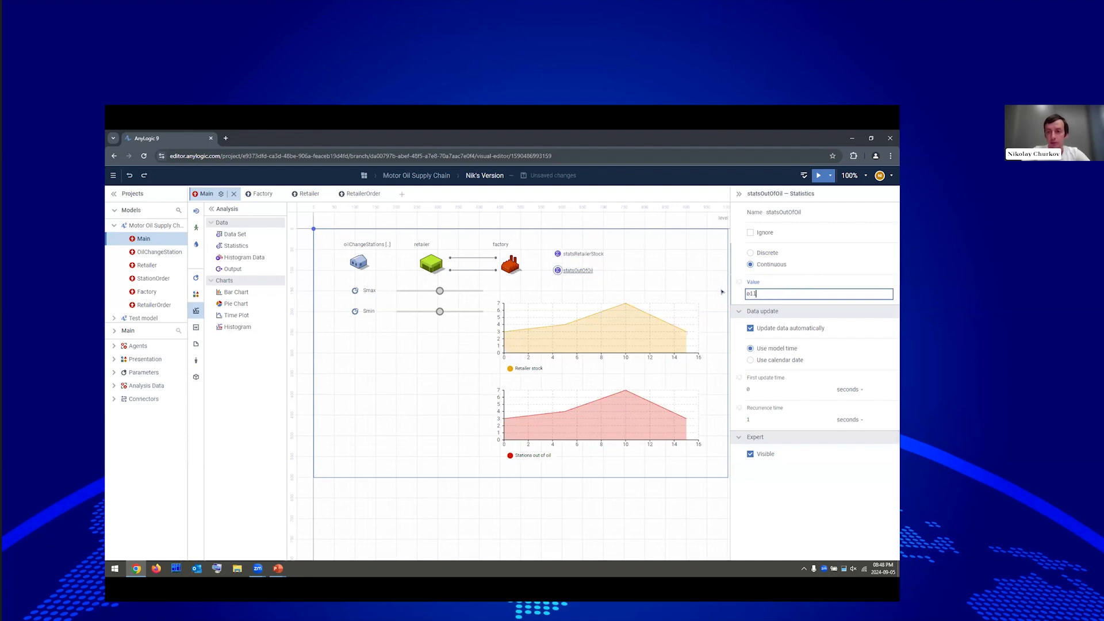
{"action": "key", "text": "Return"}
{"action": "type", "text": ".n"}
{"action": "key", "text": "Return"}
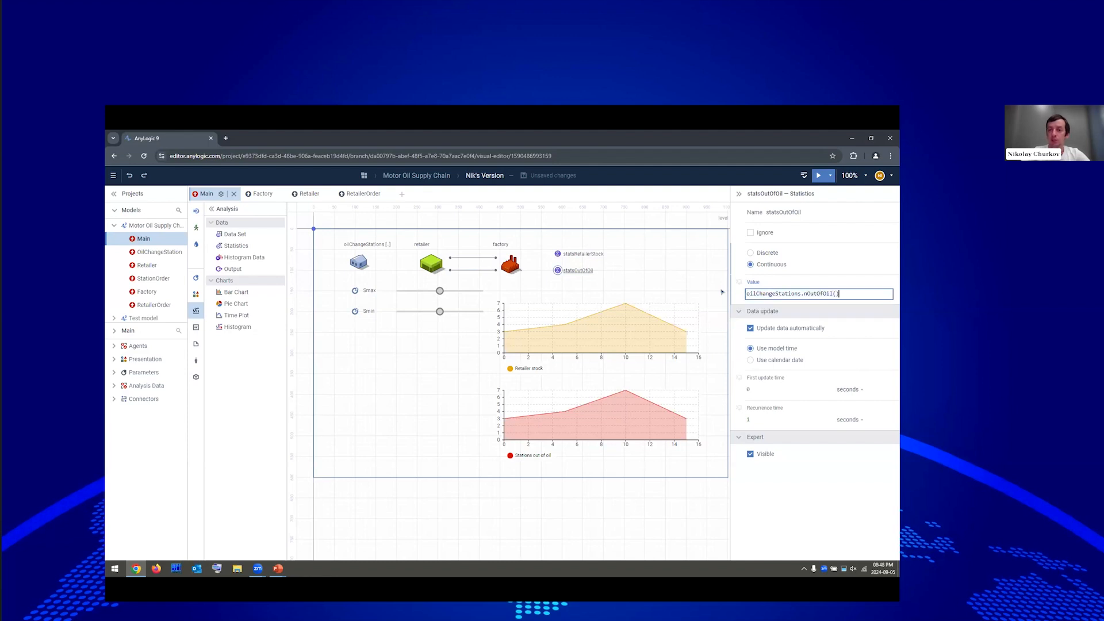
{"action": "left_click", "coordinate": [558, 270]}
Place a new Output element beside the statistics.
{"action": "left_click", "coordinate": [577, 278]}
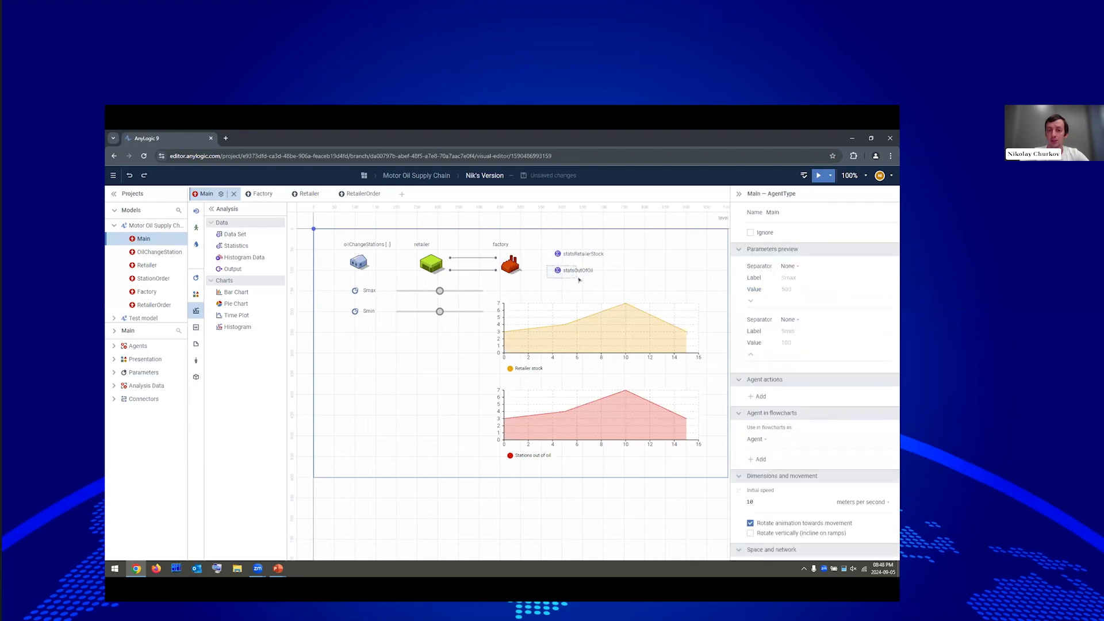
{"action": "left_click", "coordinate": [578, 272]}
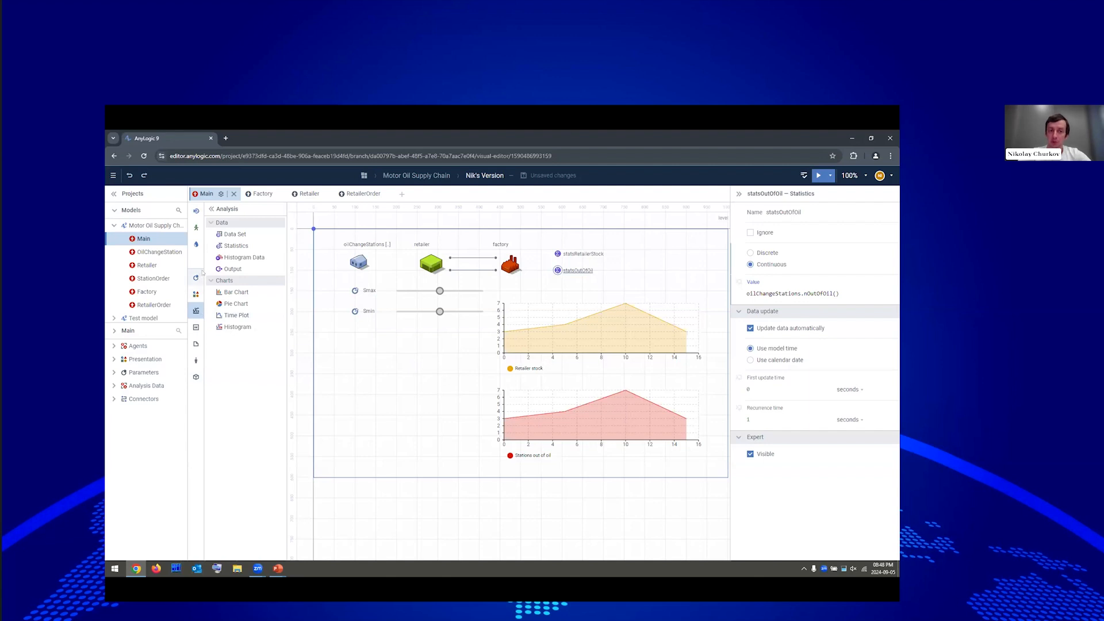
{"action": "left_click_drag", "start_coordinate": [230, 268], "coordinate": [653, 255]}
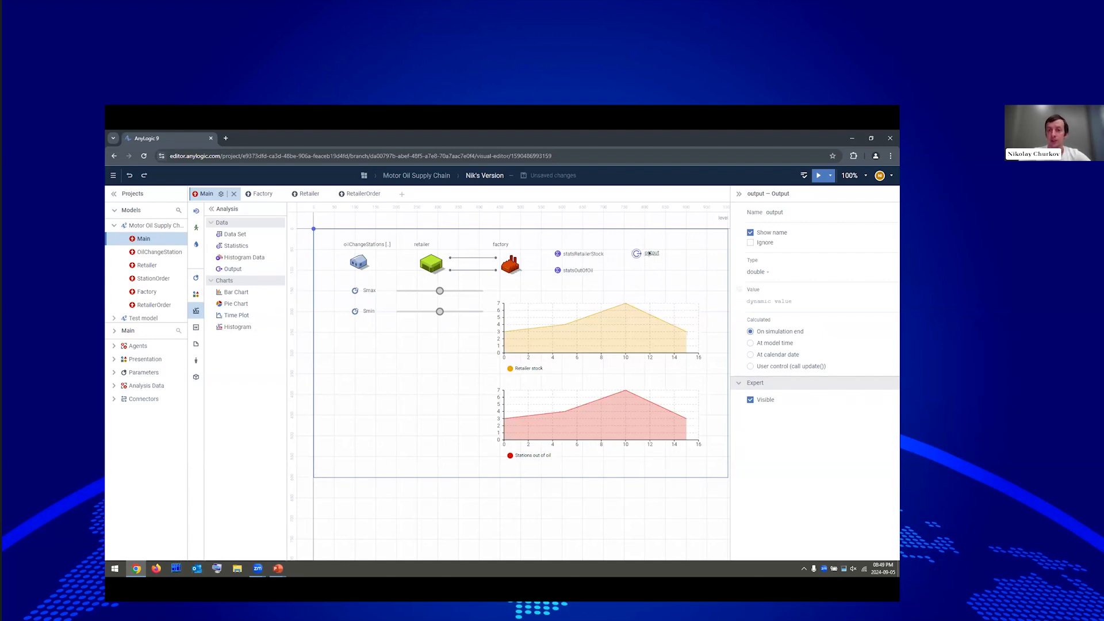
Name the output meanRetailerStock with value statsRetailerStock.mean().
{"action": "double_click", "coordinate": [652, 253]}
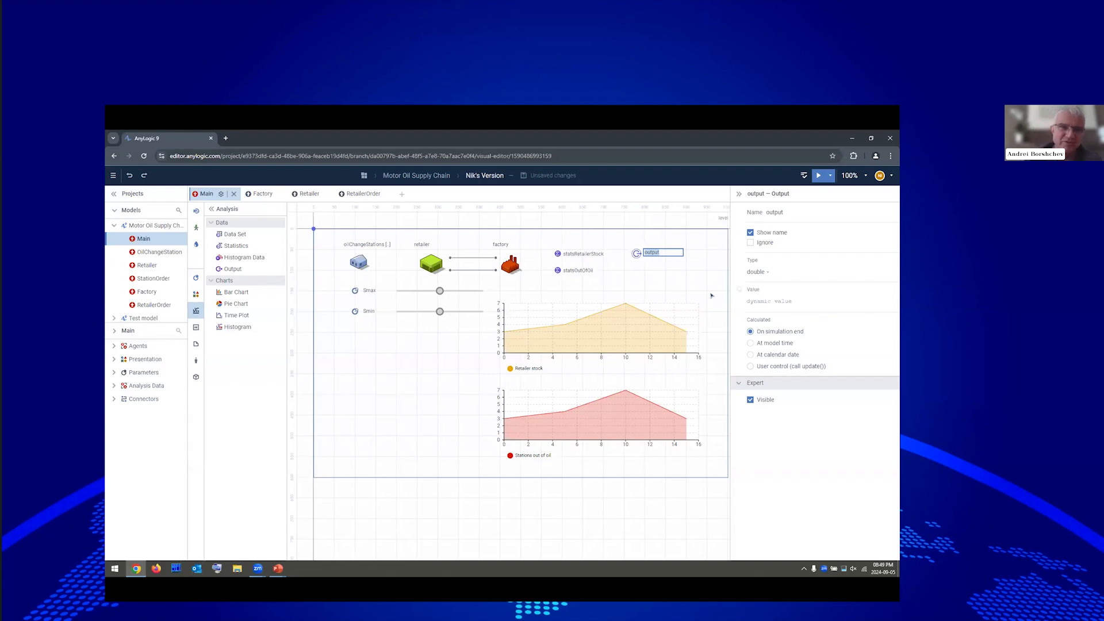
{"action": "type", "text": "mean"}
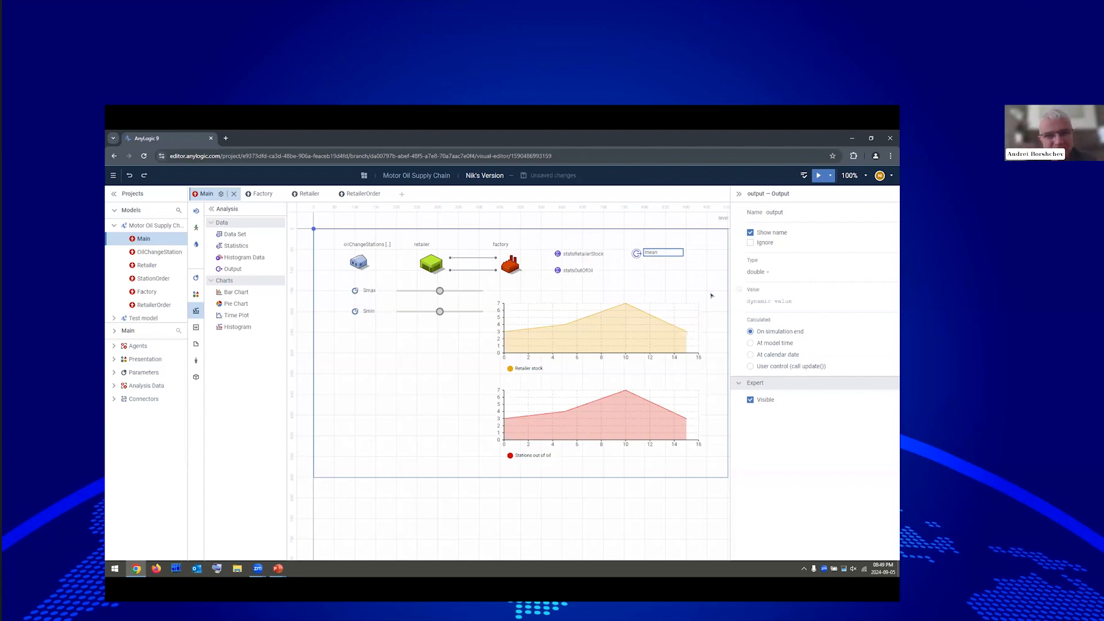
{"action": "type", "text": "Retail"}
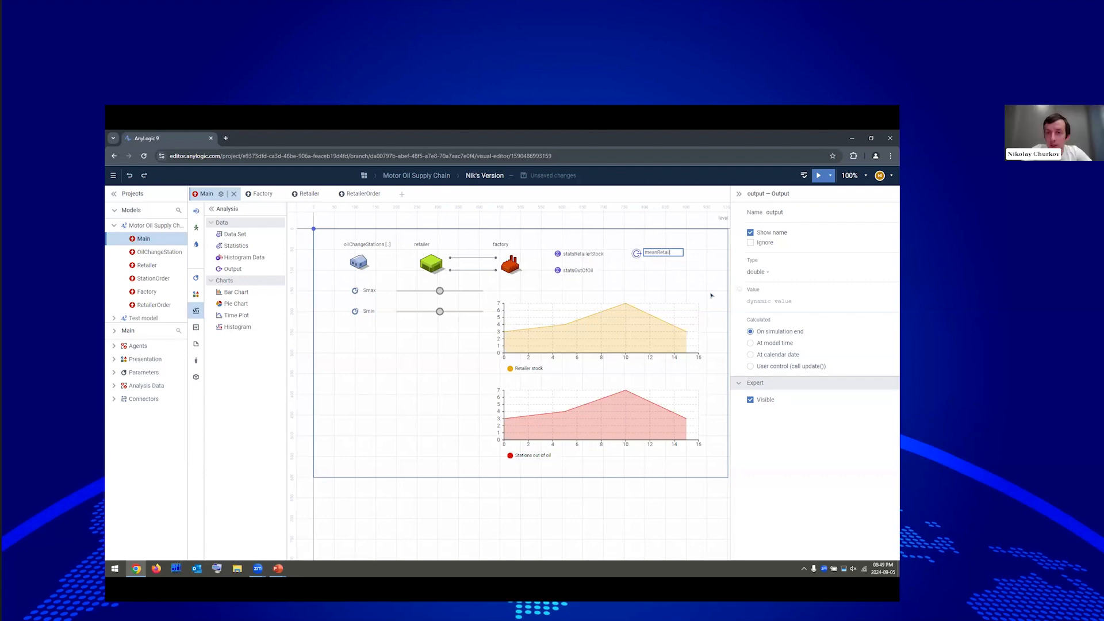
{"action": "type", "text": "erStock"}
{"action": "left_click", "coordinate": [778, 300]}
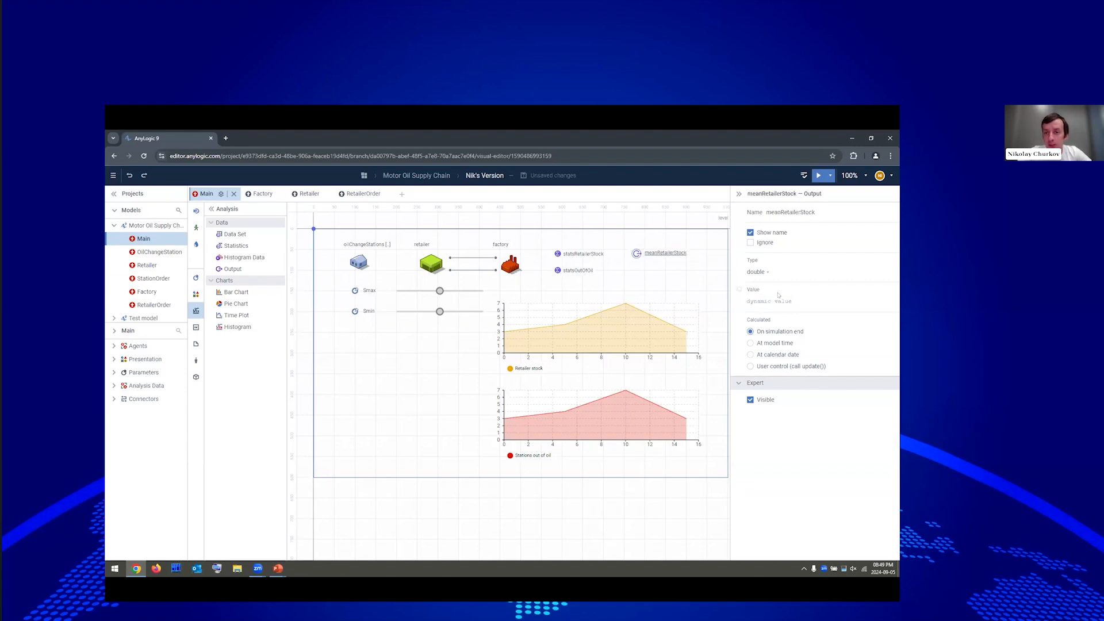
{"action": "type", "text": "sta"}
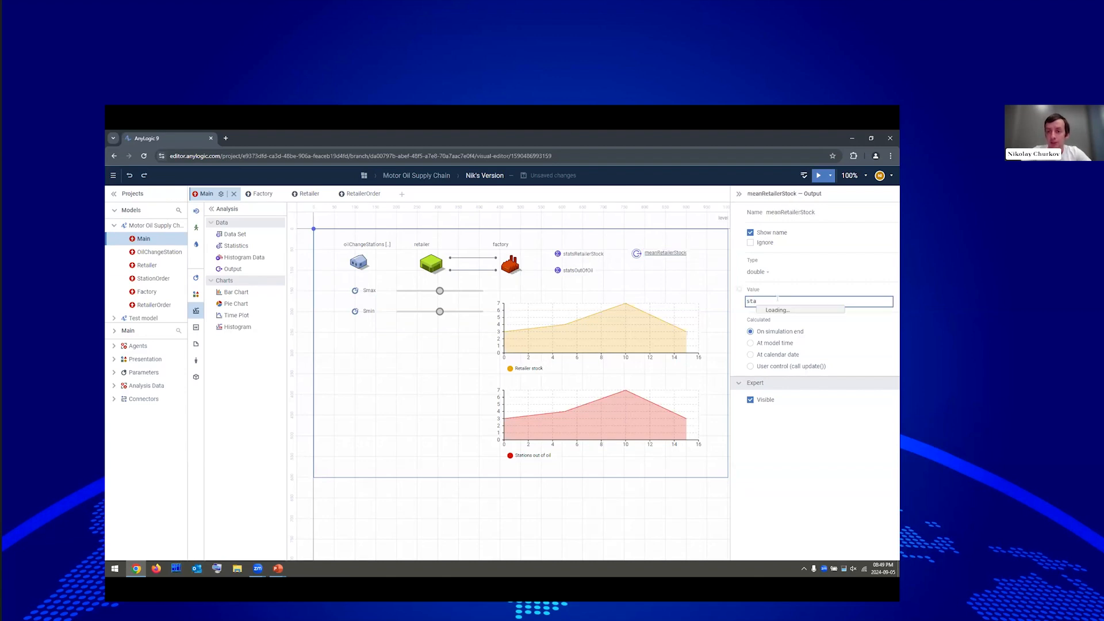
{"action": "key", "text": "Down"}
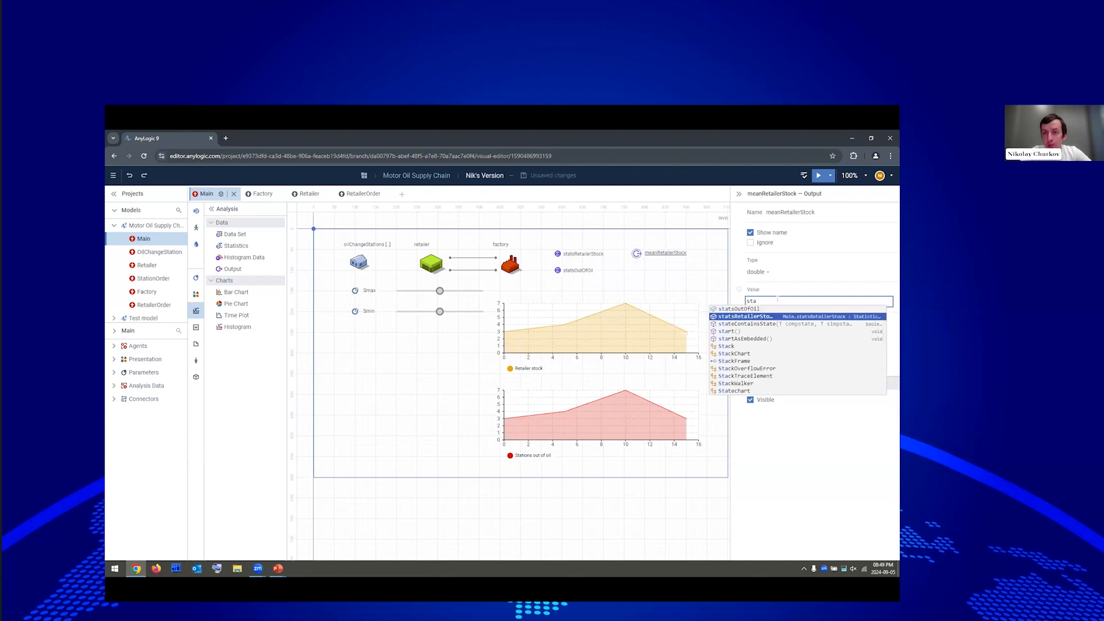
{"action": "key", "text": "Return"}
{"action": "type", "text": ".mena"}
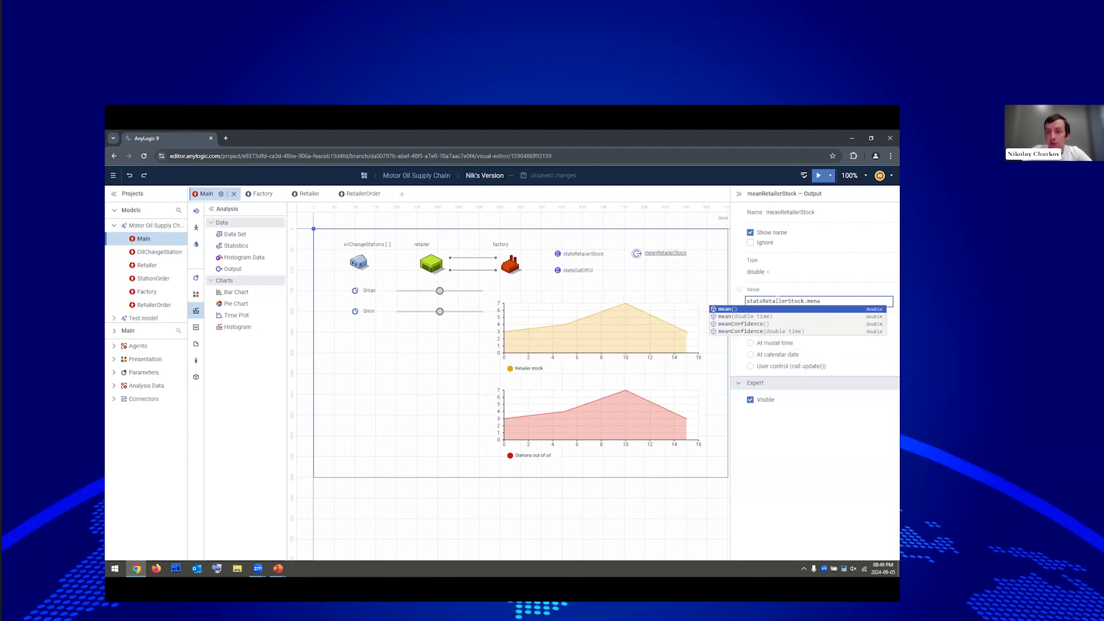
{"action": "key", "text": "Return"}
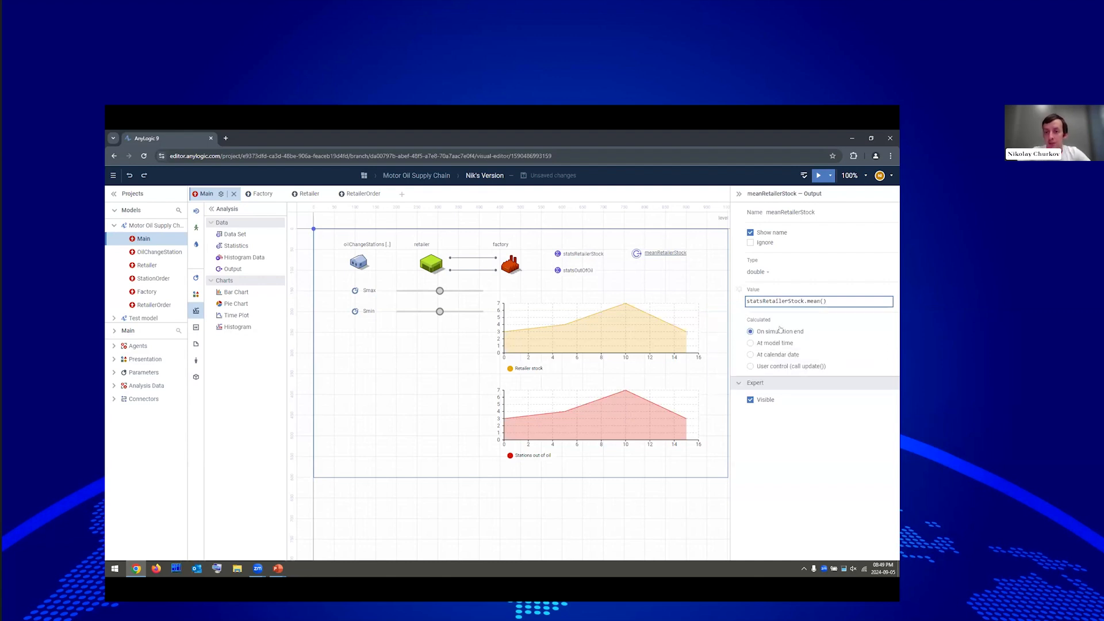
{"action": "left_click", "coordinate": [634, 258]}
Duplicate meanRetailerStock just below it as meanRetailerStock1.
{"action": "left_click_drag", "start_coordinate": [635, 256], "coordinate": [639, 268]}
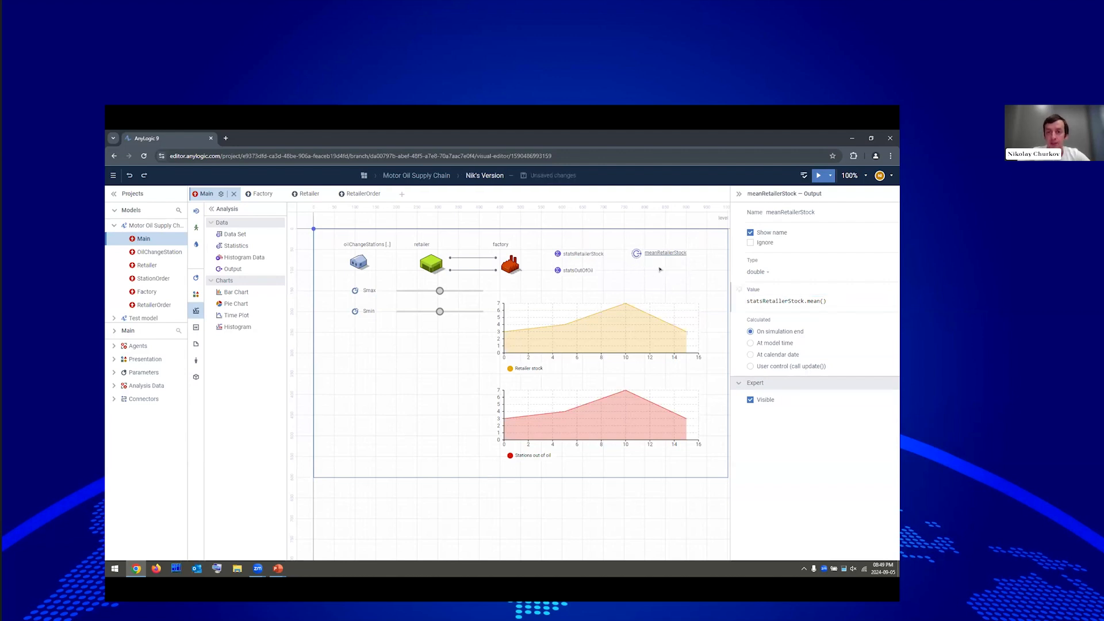
{"action": "left_click", "coordinate": [659, 273]}
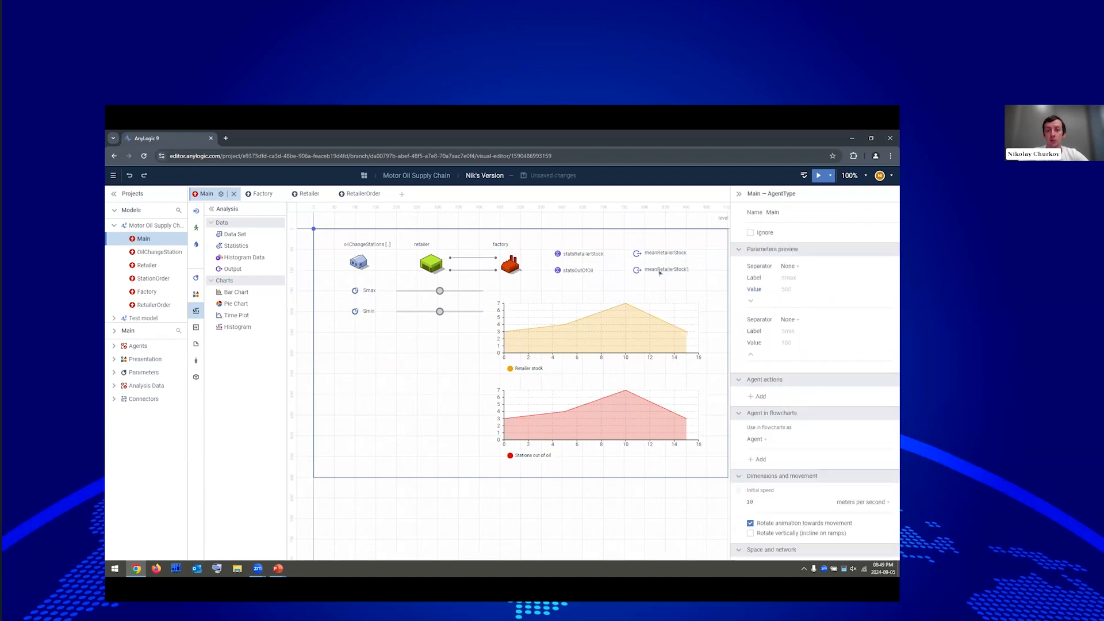
{"action": "left_click", "coordinate": [638, 270]}
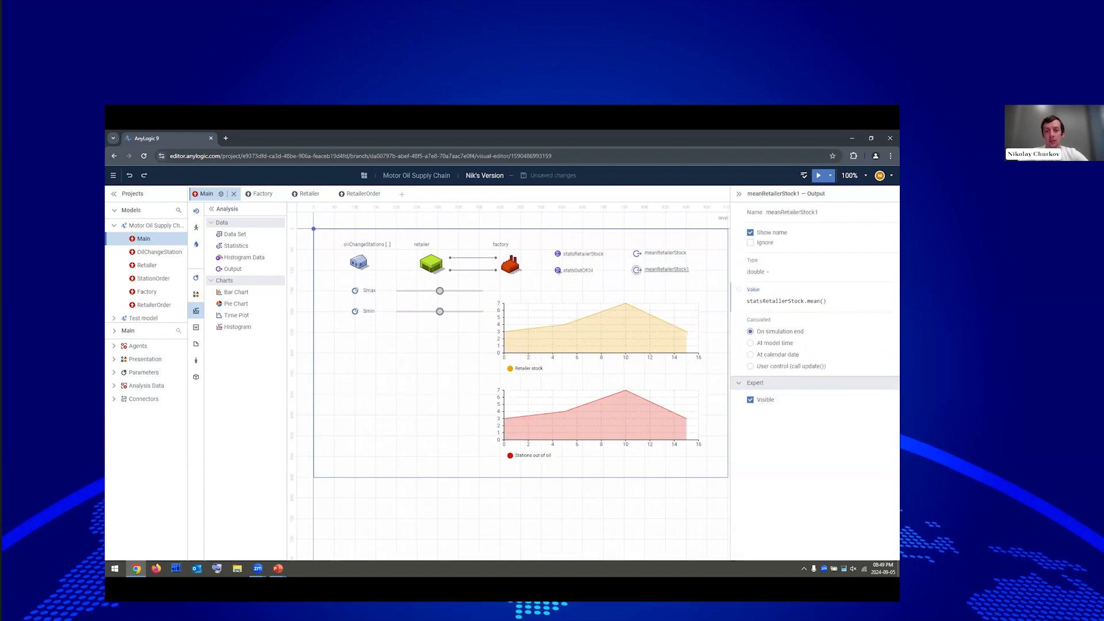
Rename the copied output to maxPercentOutOfOil.
{"action": "double_click", "coordinate": [657, 268]}
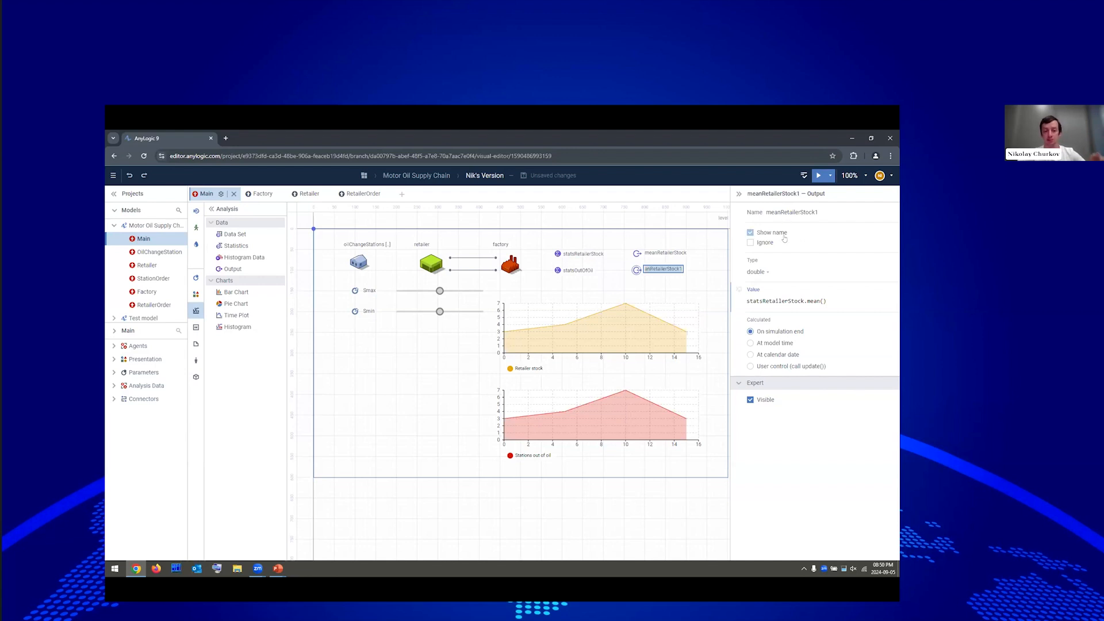
{"action": "double_click", "coordinate": [819, 211]}
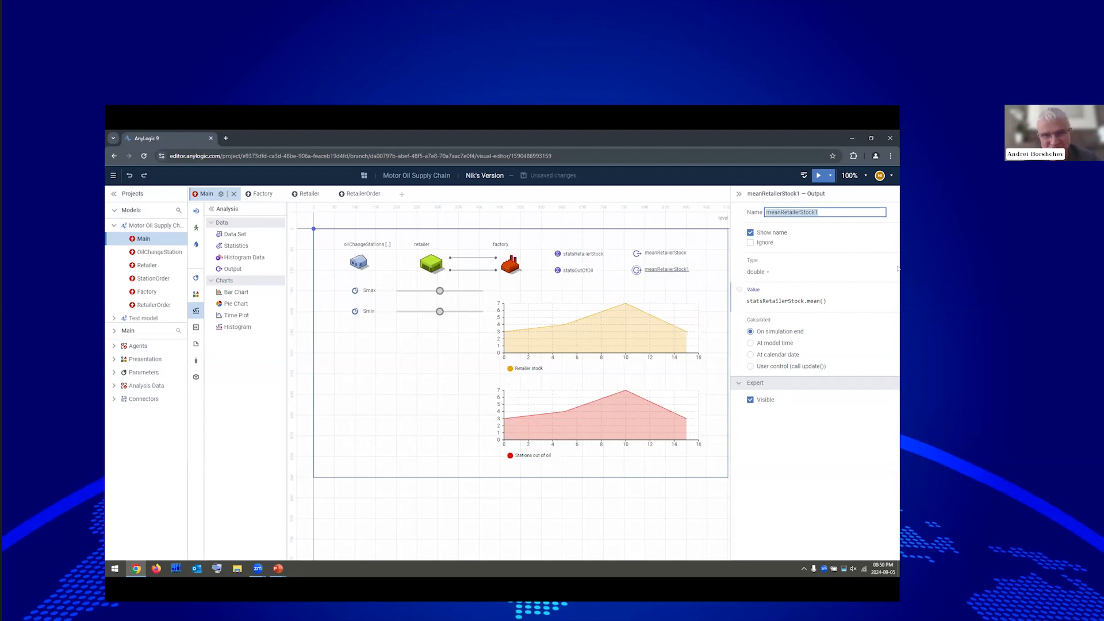
{"action": "type", "text": "max"}
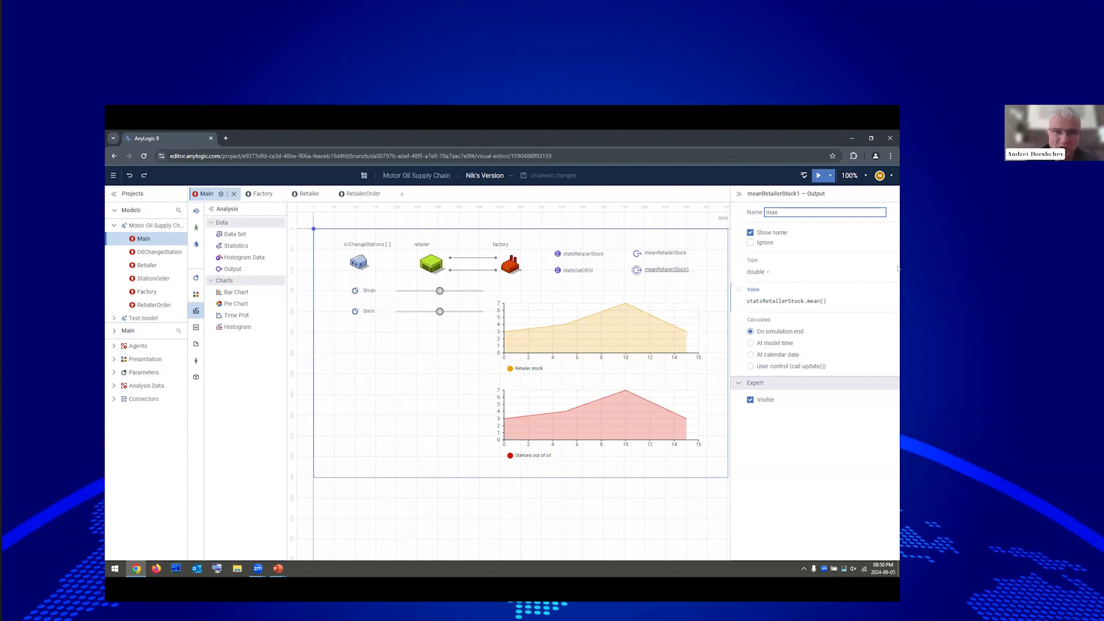
{"action": "type", "text": "PercentOutOfO"}
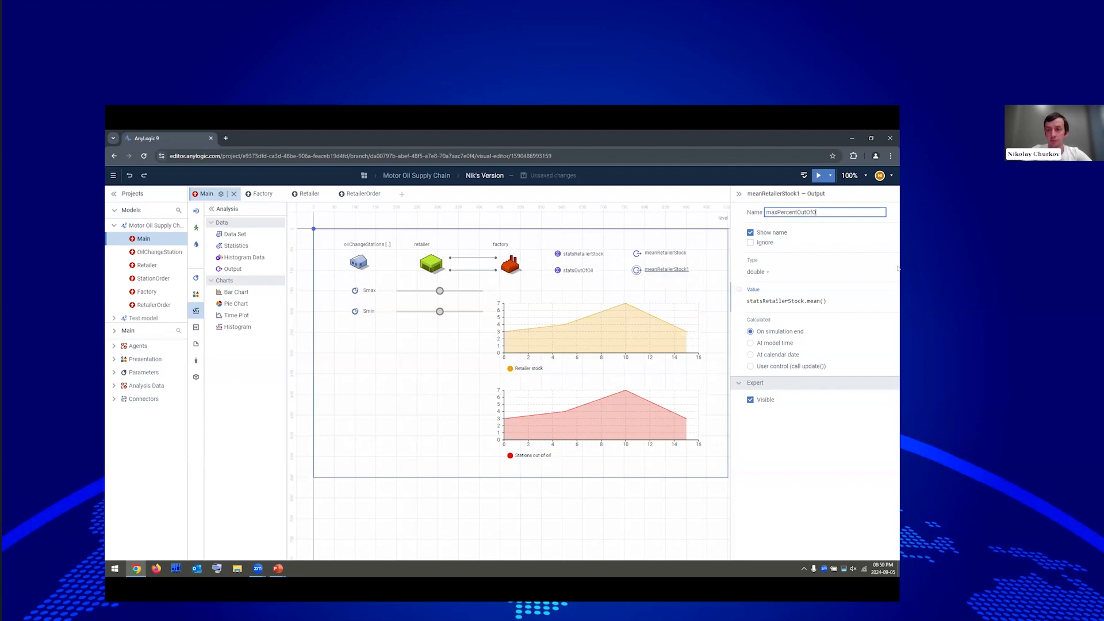
{"action": "type", "text": "il"}
{"action": "key", "text": "Tab"}
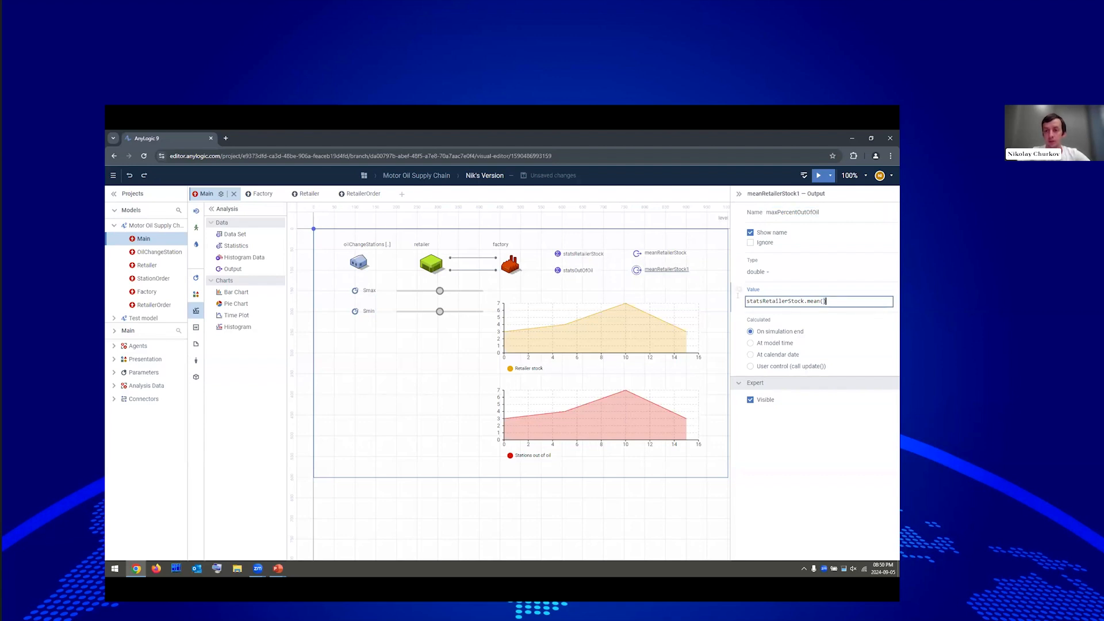
Set its value to statsOutOfOil.max() / 500 and save the model.
{"action": "type", "text": "sta"}
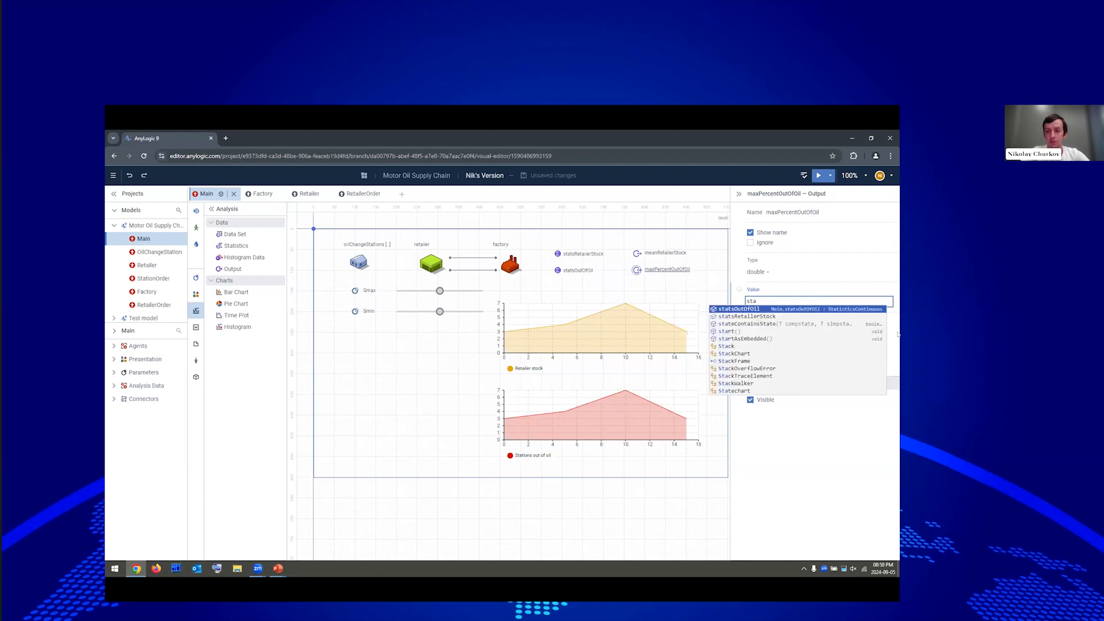
{"action": "key", "text": "Return"}
{"action": "type", "text": ".ma"}
{"action": "key", "text": "Return"}
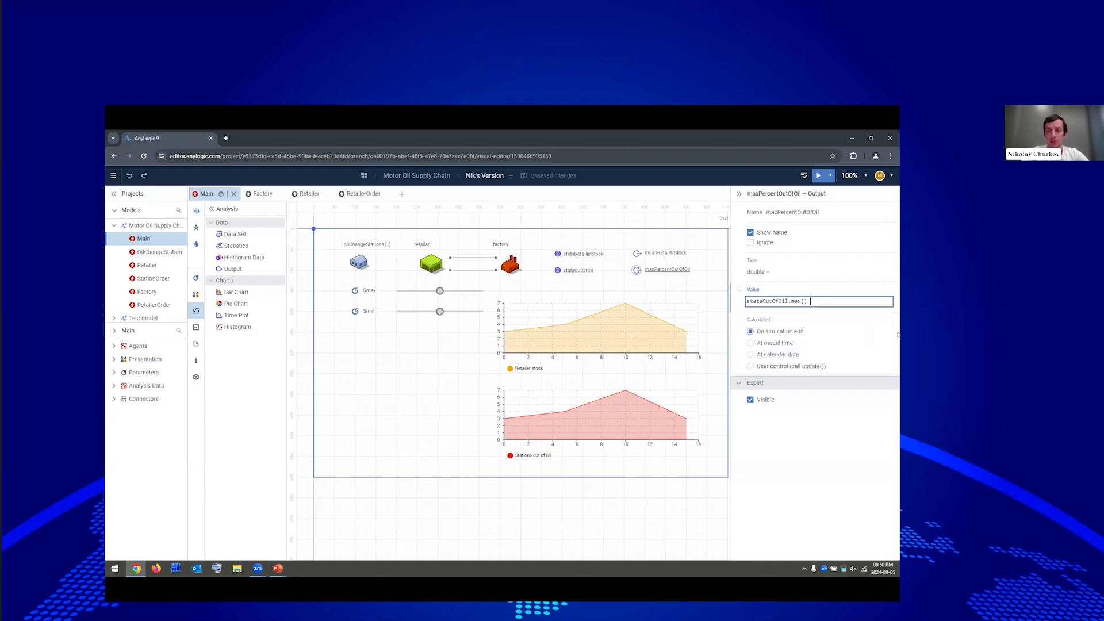
{"action": "type", "text": "/ 500"}
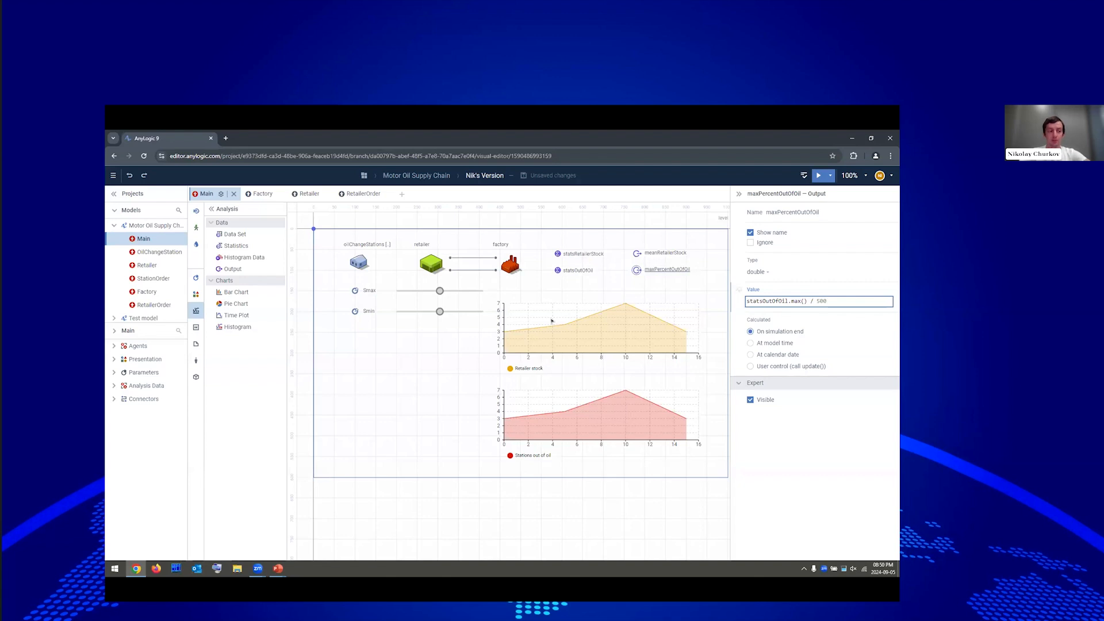
{"action": "left_click", "coordinate": [718, 193]}
{"action": "left_click", "coordinate": [830, 175]}
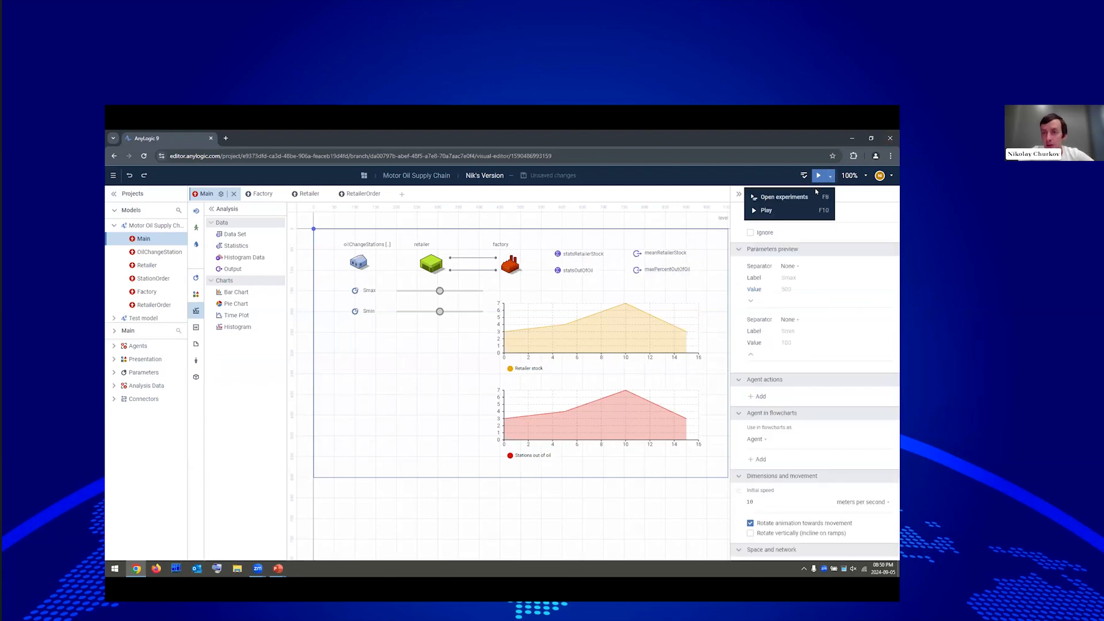
{"action": "left_click", "coordinate": [813, 196]}
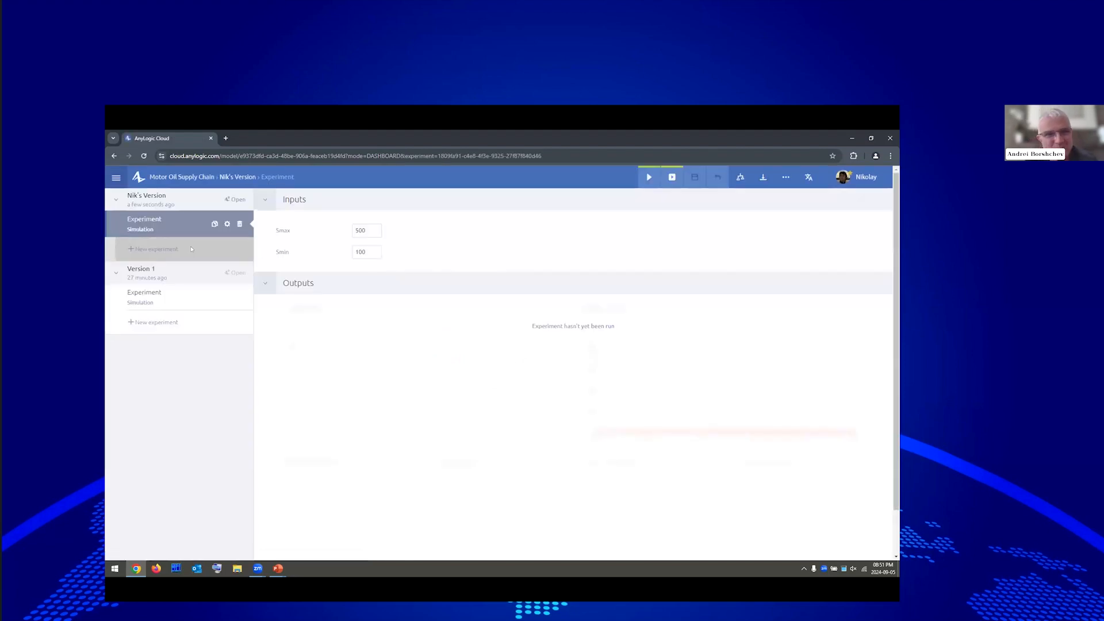
Create a new experiment named Optimization with experiment type Optimization.
{"action": "left_click", "coordinate": [154, 249]}
{"action": "key", "text": "ctrl+a"}
{"action": "type", "text": "Opt"}
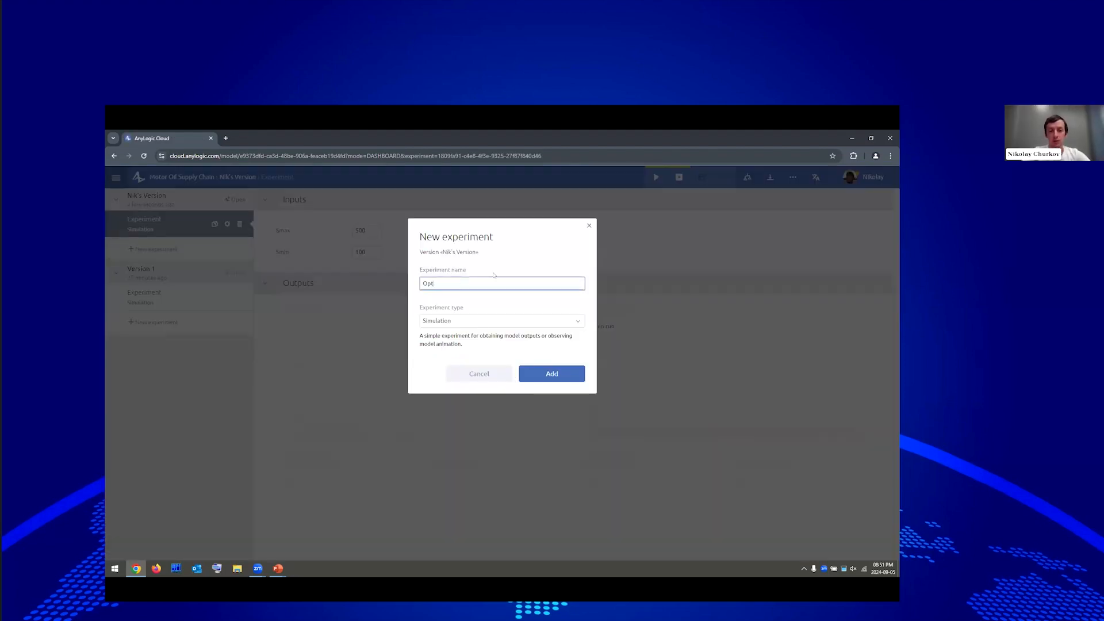
{"action": "type", "text": "imization"}
{"action": "left_click", "coordinate": [485, 322]}
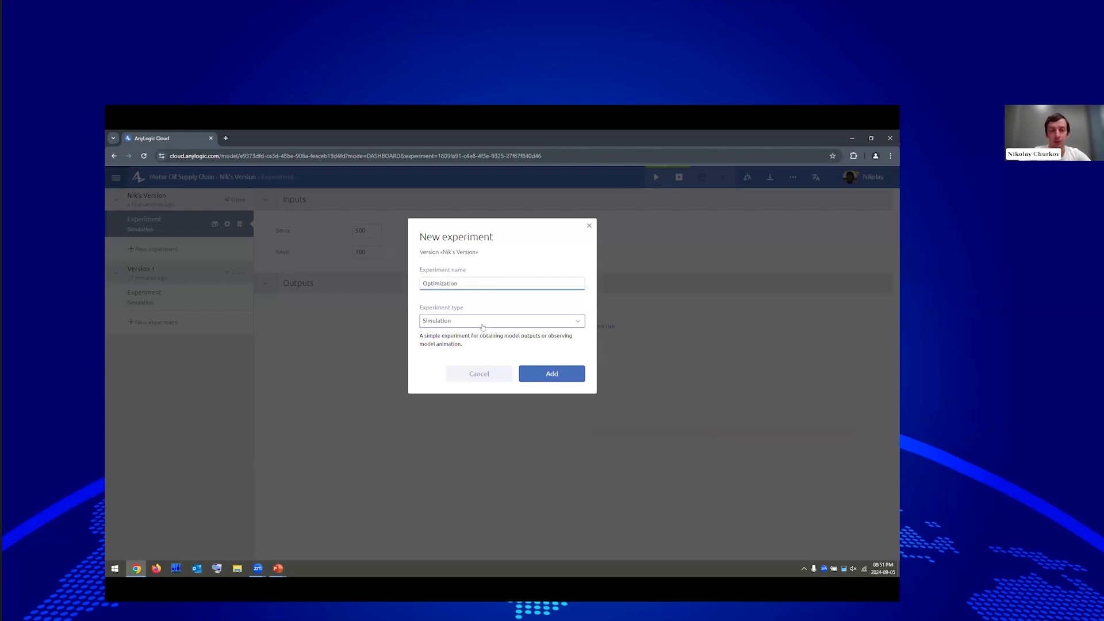
{"action": "left_click", "coordinate": [486, 436]}
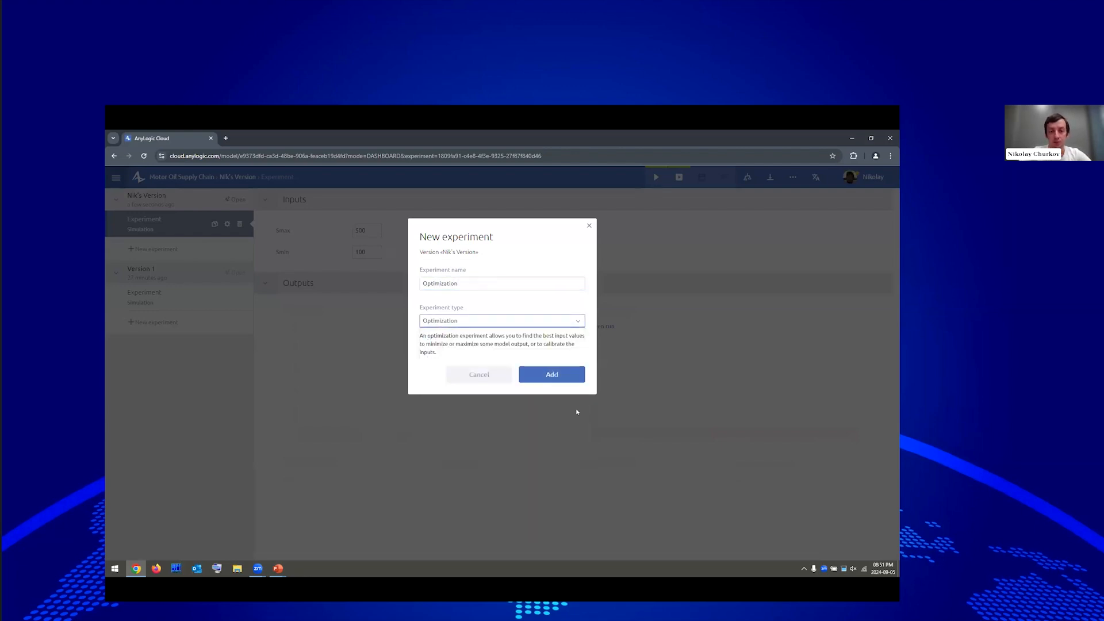
{"action": "left_click", "coordinate": [562, 377]}
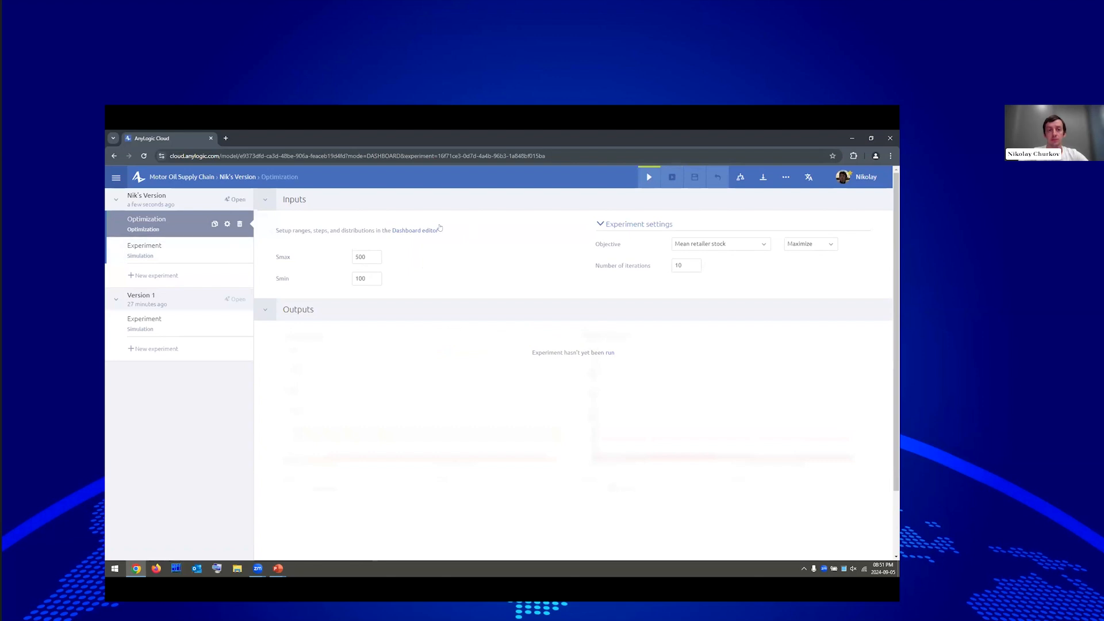
In the dashboard editor, make Smax a discrete range input and show Max percent out of oil.
{"action": "left_click", "coordinate": [423, 231]}
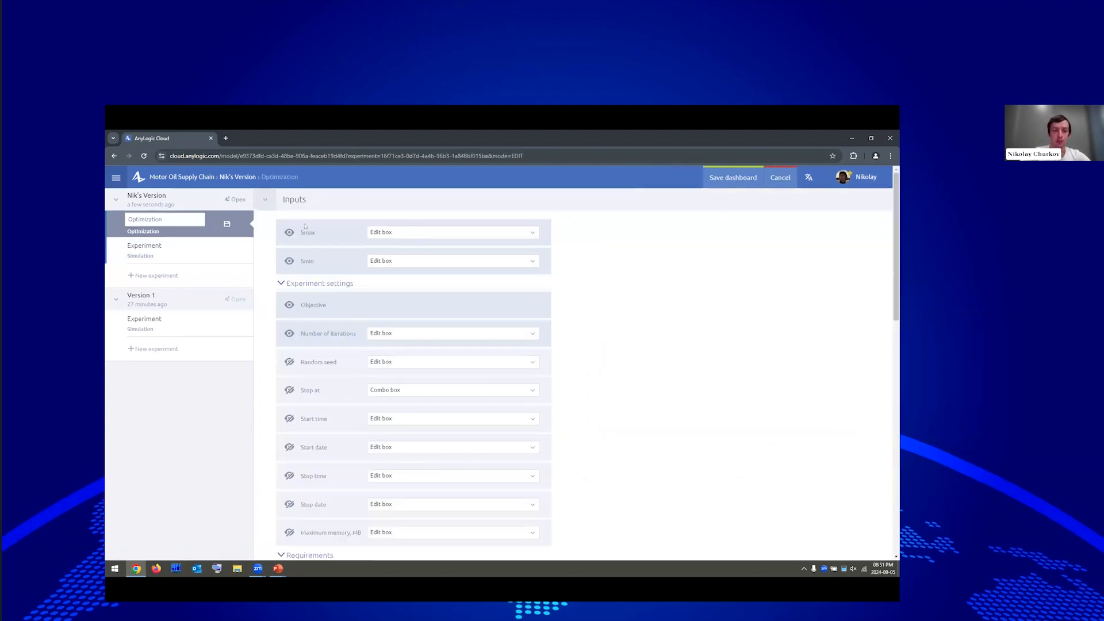
{"action": "left_click", "coordinate": [427, 233]}
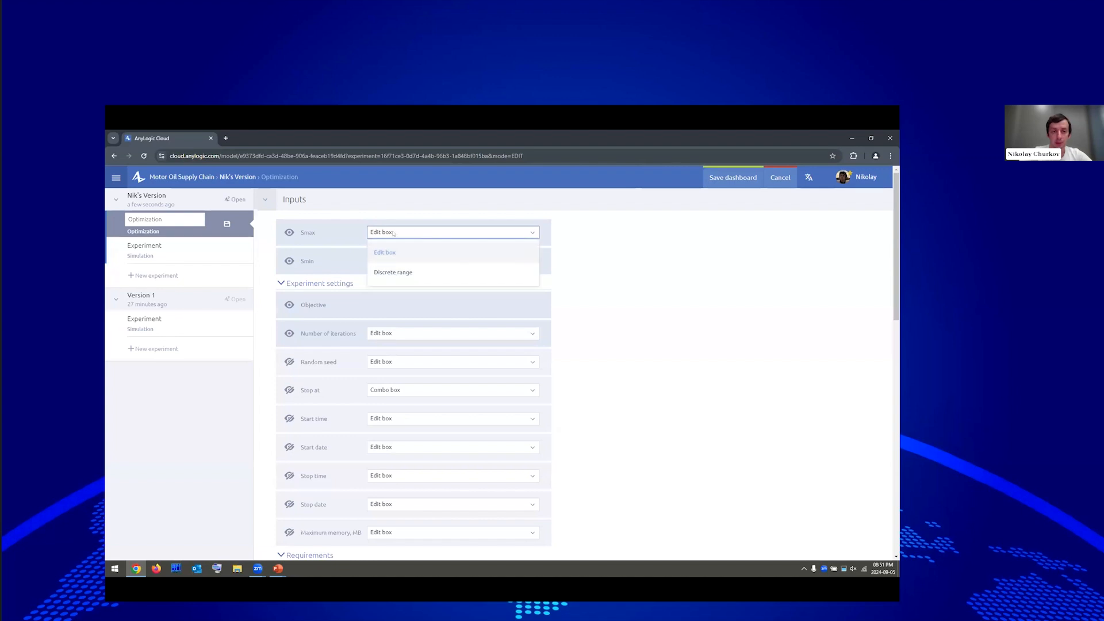
{"action": "left_click", "coordinate": [394, 274]}
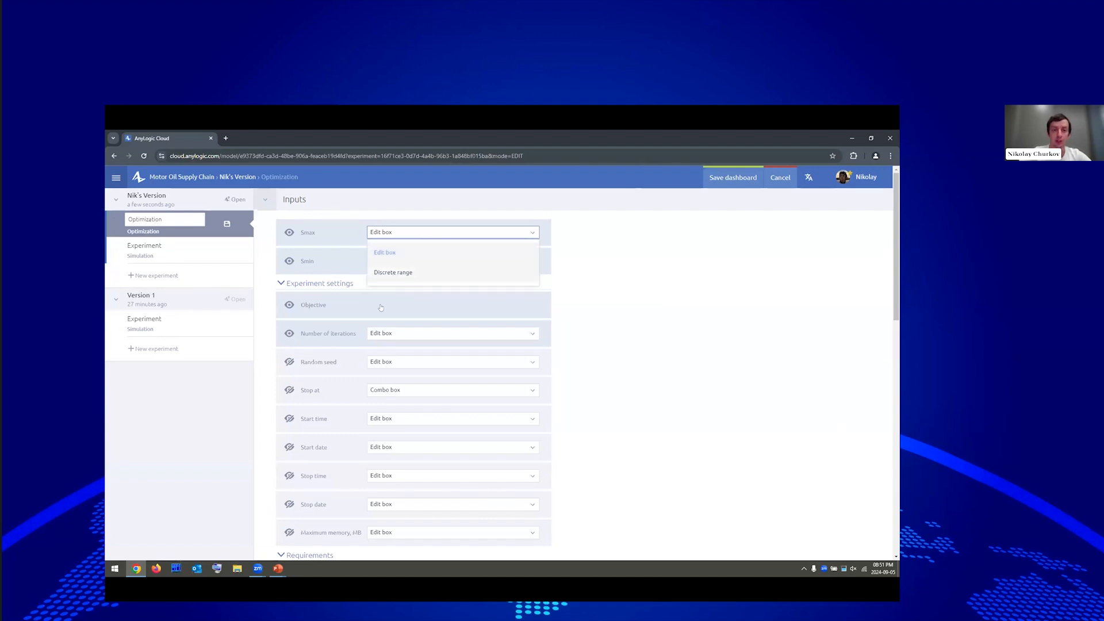
{"action": "scroll", "coordinate": [327, 303], "scroll_direction": "down", "scroll_amount": 2}
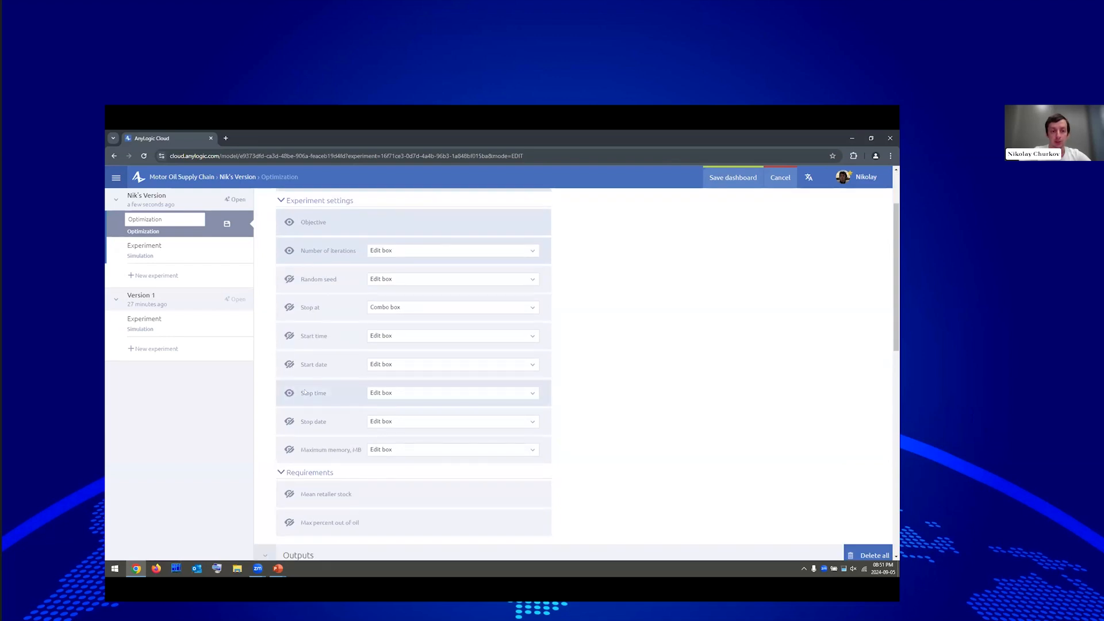
{"action": "scroll", "coordinate": [353, 386], "scroll_direction": "down", "scroll_amount": 3}
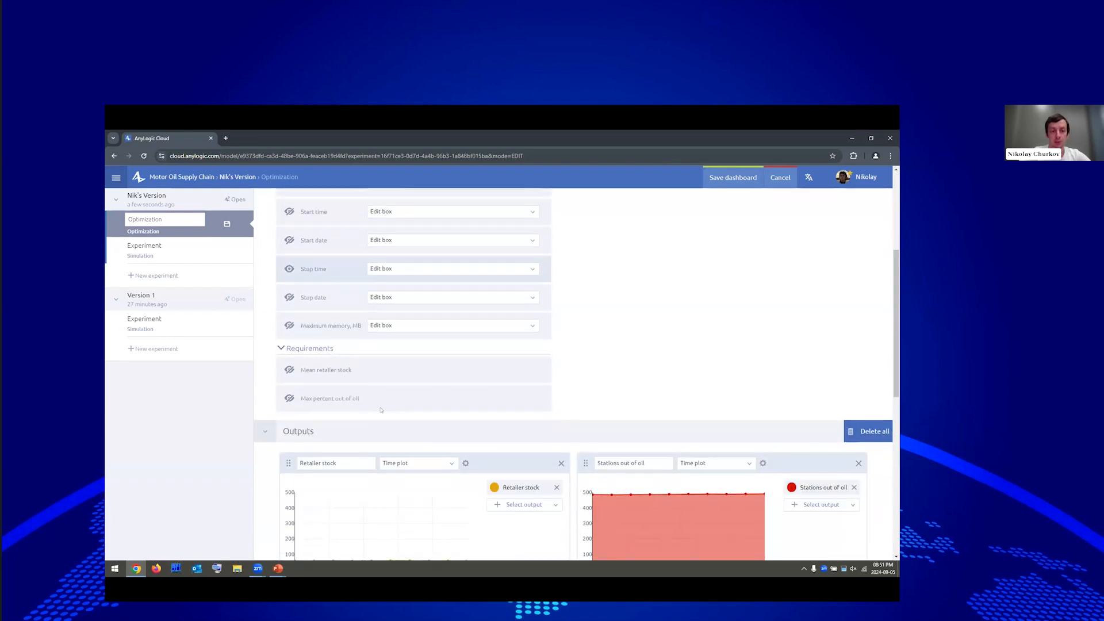
{"action": "left_click", "coordinate": [290, 398]}
Add a single-value widget displaying the Smin input.
{"action": "scroll", "coordinate": [506, 407], "scroll_direction": "down", "scroll_amount": 3}
{"action": "scroll", "coordinate": [506, 407], "scroll_direction": "down", "scroll_amount": 4}
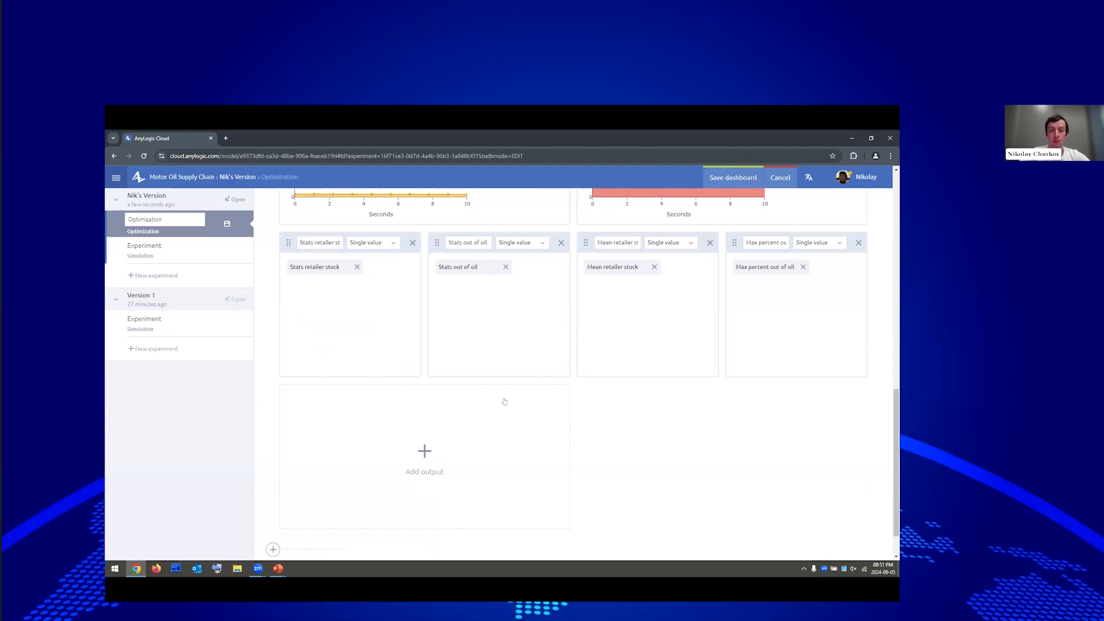
{"action": "left_click", "coordinate": [432, 450]}
{"action": "scroll", "coordinate": [384, 401], "scroll_direction": "down", "scroll_amount": 1}
{"action": "left_click", "coordinate": [406, 352]}
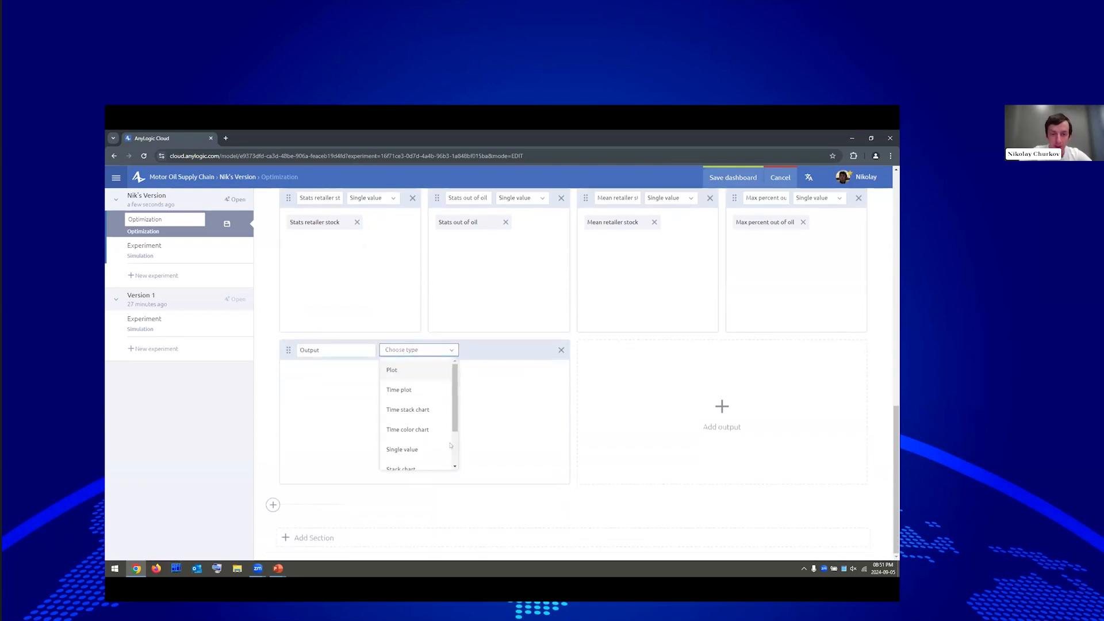
{"action": "left_click", "coordinate": [414, 449]}
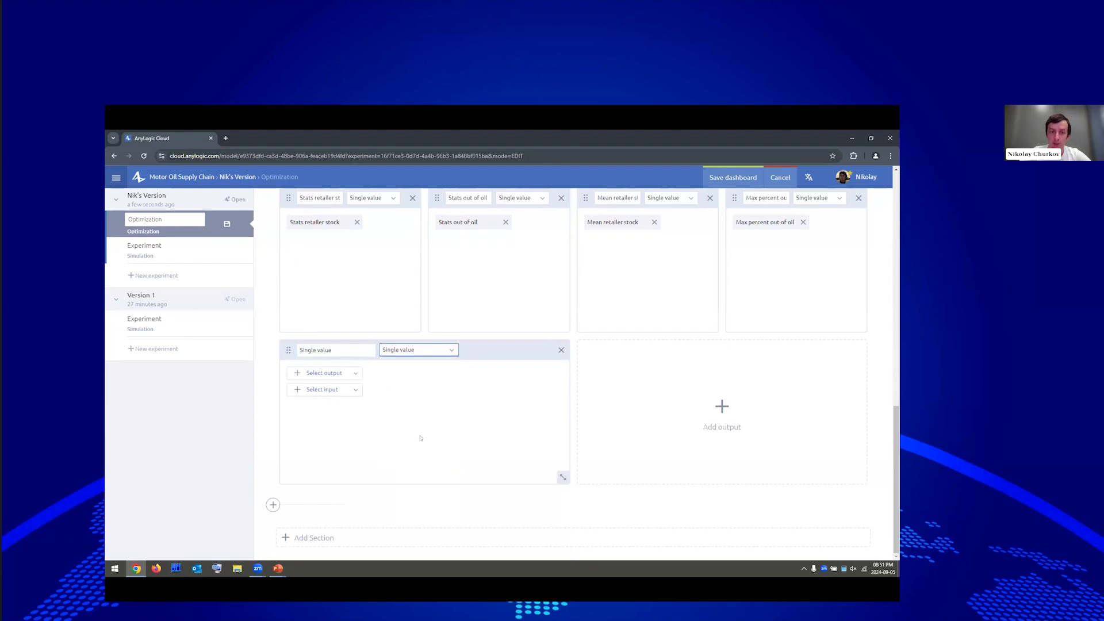
{"action": "left_click", "coordinate": [317, 390]}
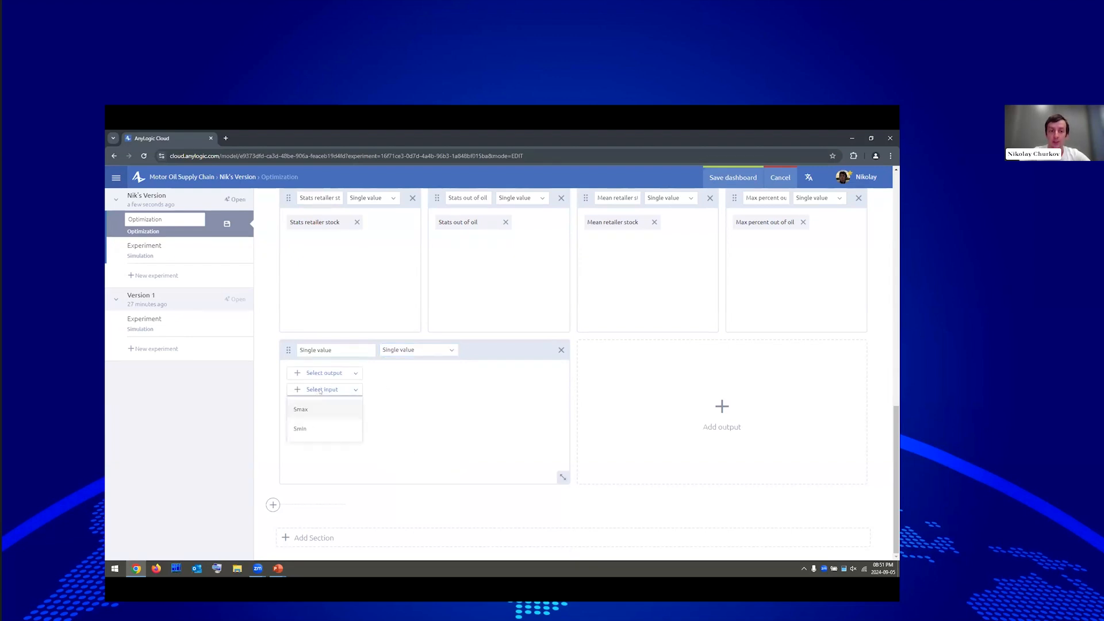
{"action": "left_click", "coordinate": [326, 431]}
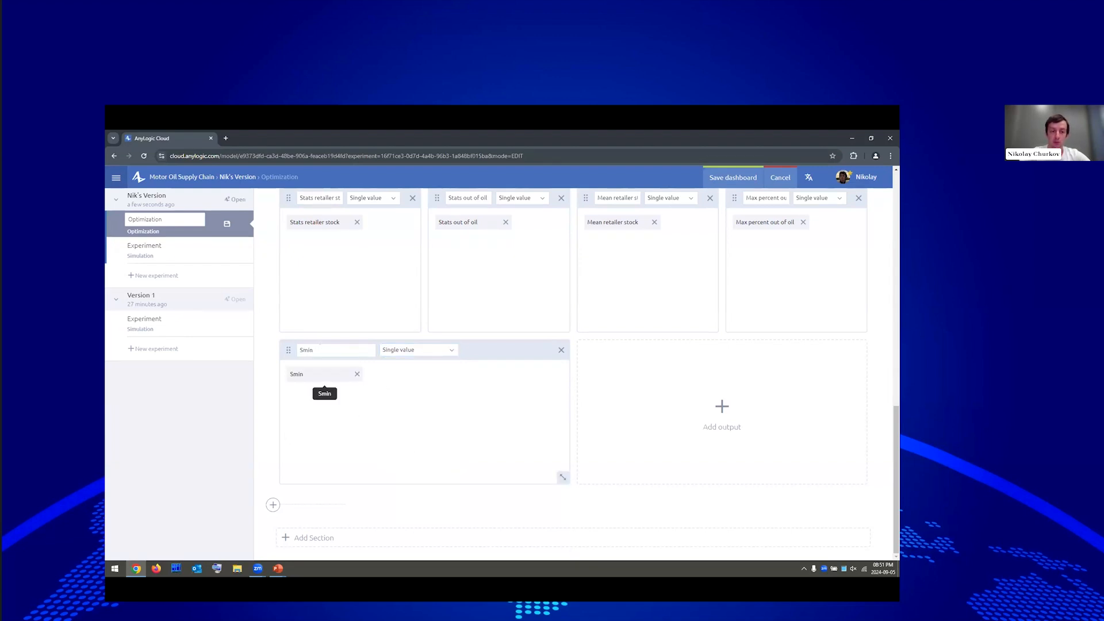
Add a single-value widget displaying the Smax input and save the dashboard.
{"action": "left_click", "coordinate": [759, 414]}
{"action": "left_click", "coordinate": [713, 351]}
{"action": "left_click", "coordinate": [711, 450]}
{"action": "left_click", "coordinate": [618, 391]}
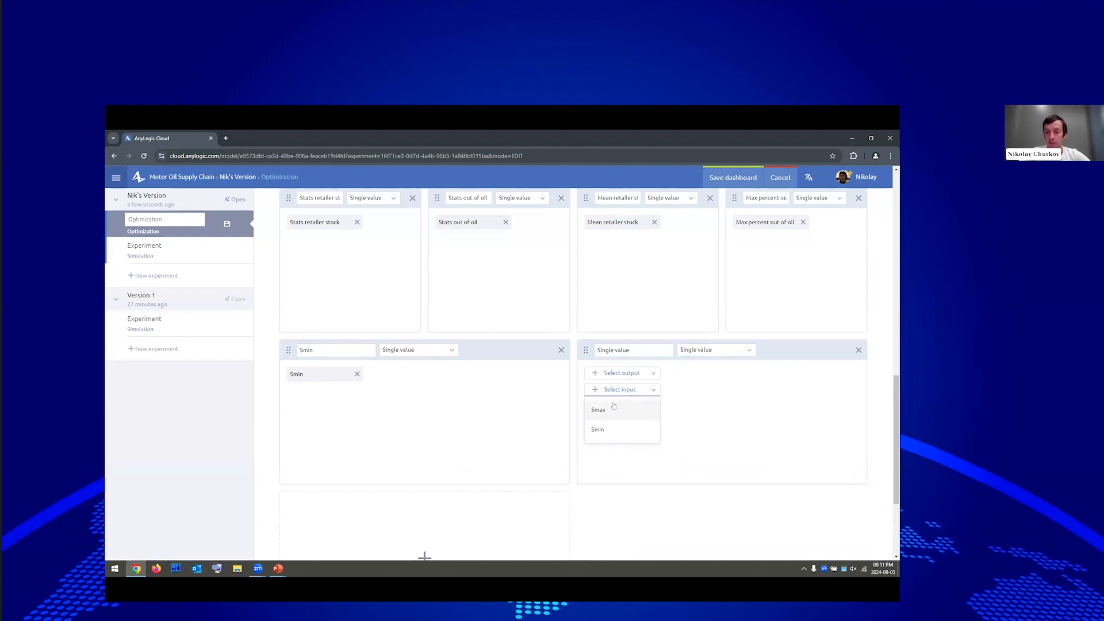
{"action": "left_click", "coordinate": [611, 410]}
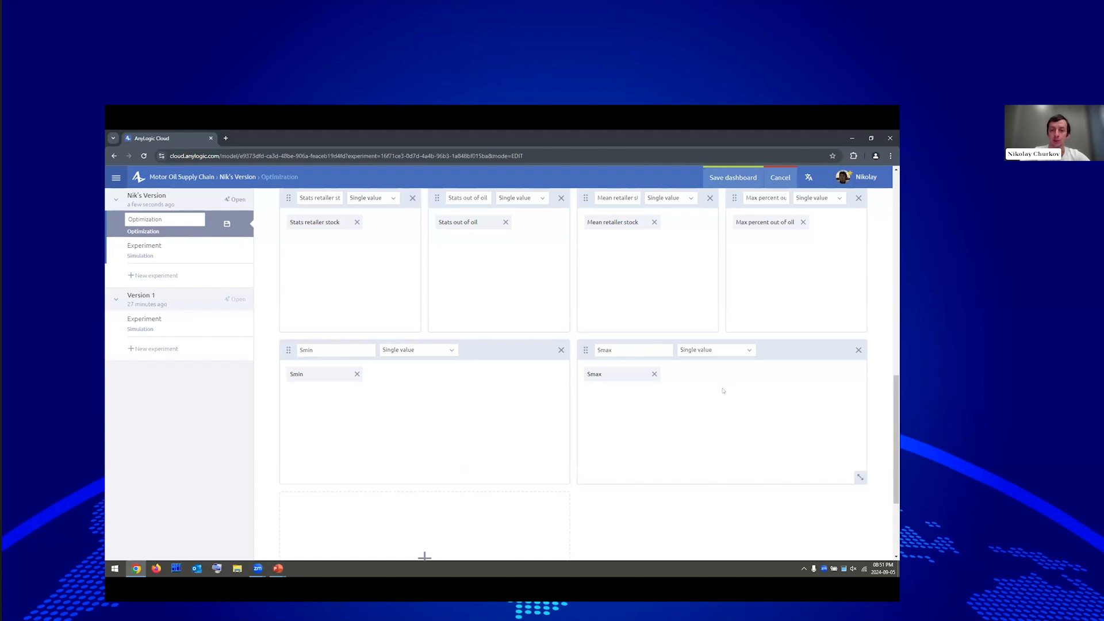
{"action": "left_click", "coordinate": [734, 179]}
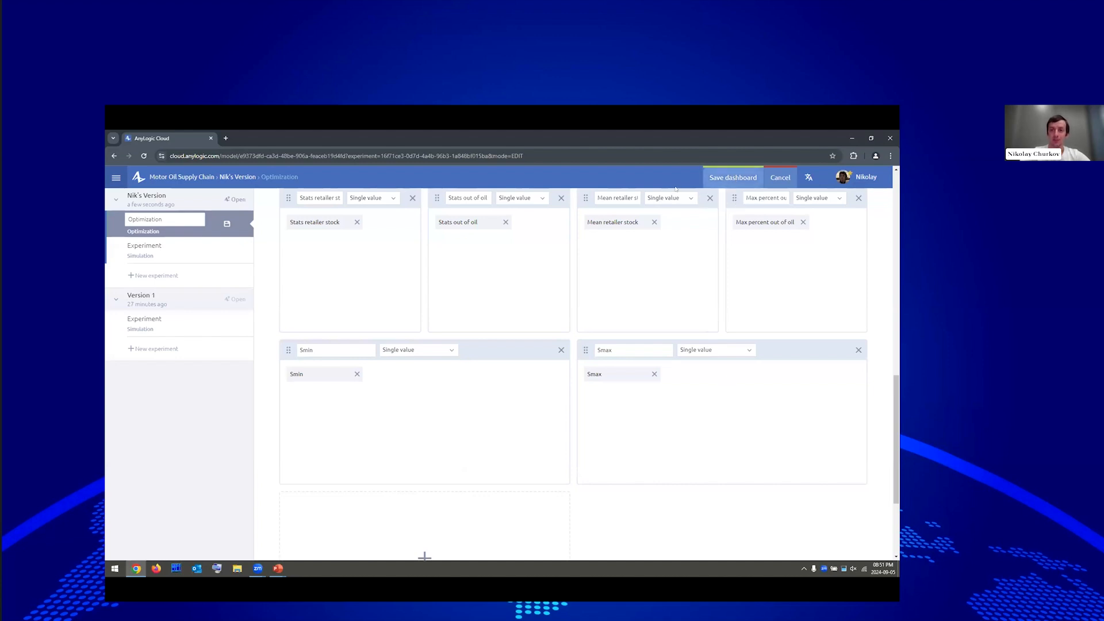
Set Smax range 100–500 and Smin range 0–400, both in steps of 10.
{"action": "left_click", "coordinate": [388, 256]}
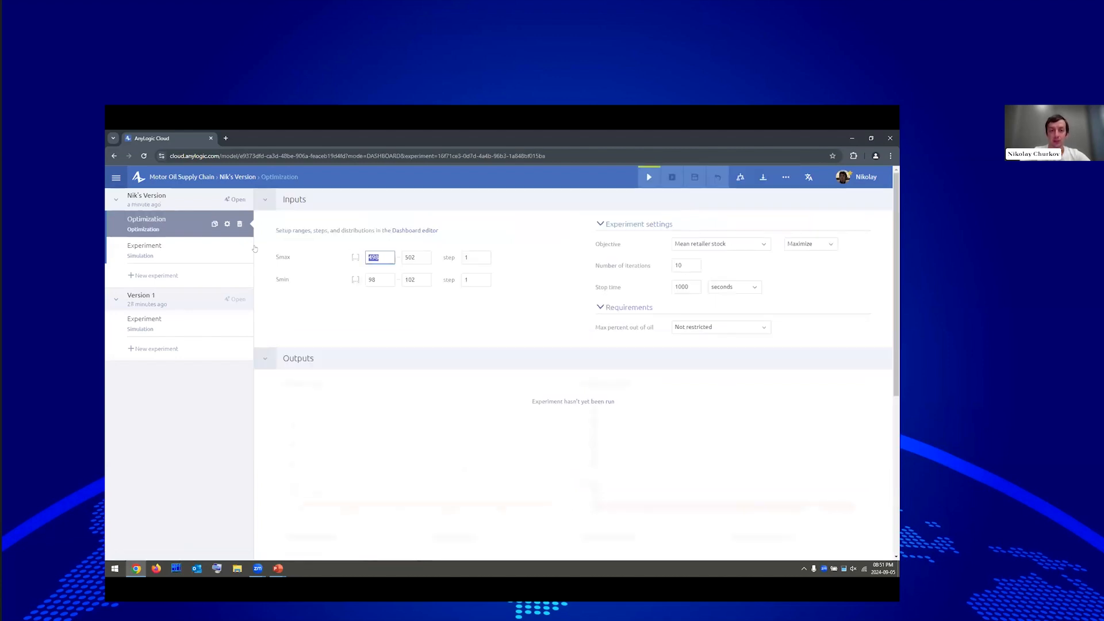
{"action": "type", "text": "100"}
{"action": "key", "text": "Tab"}
{"action": "key", "text": "BackSpace"}
{"action": "type", "text": "0"}
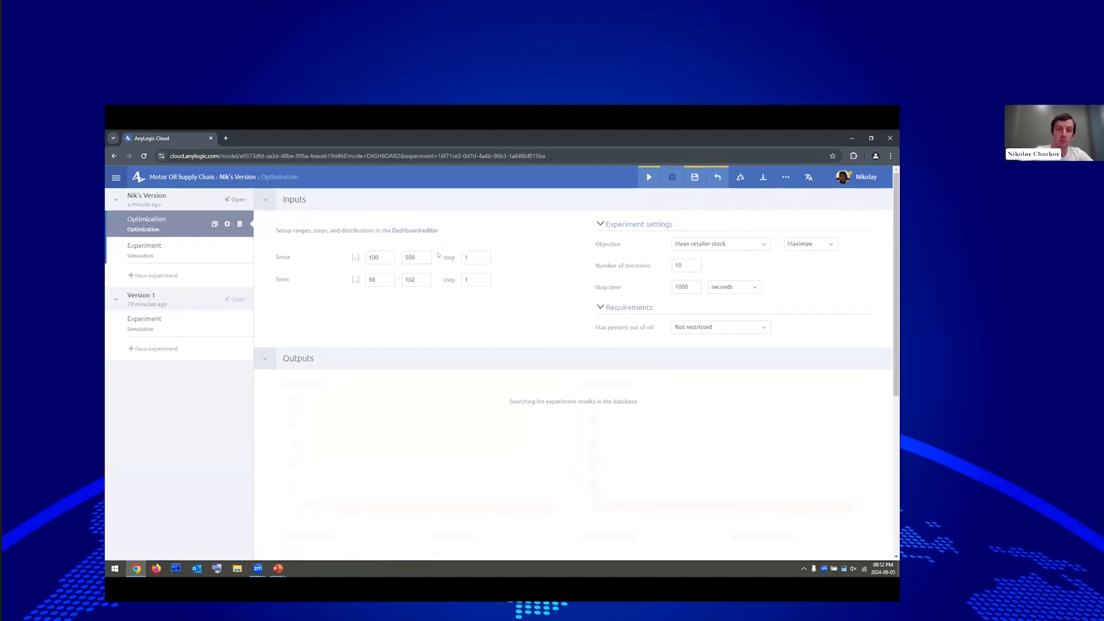
{"action": "left_click", "coordinate": [472, 258]}
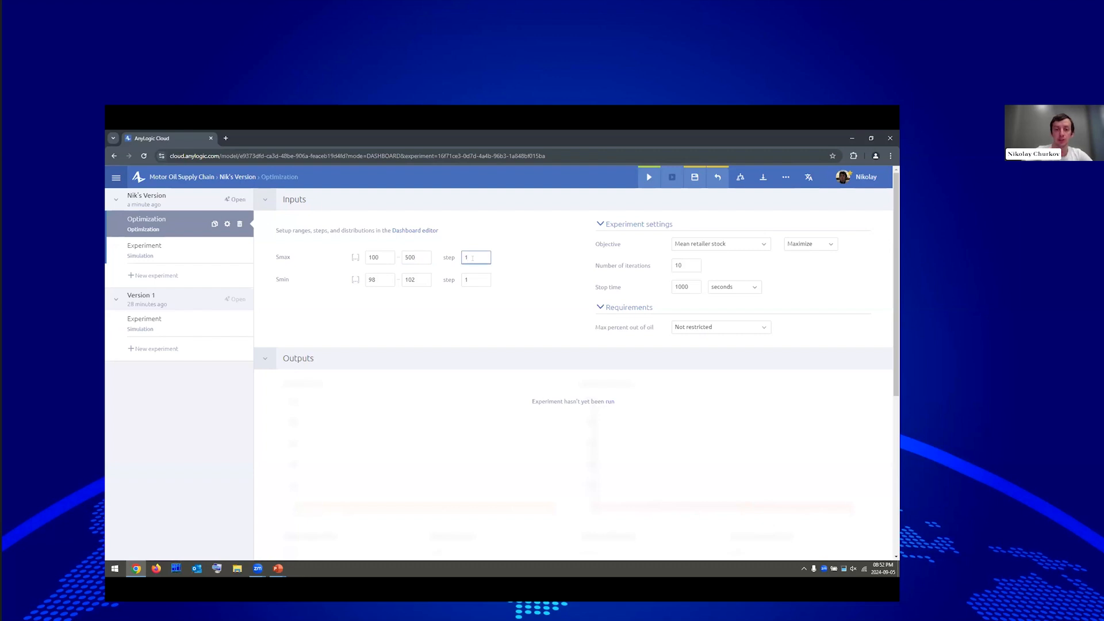
{"action": "key", "text": "Tab"}
{"action": "type", "text": "0"}
{"action": "key", "text": "Tab"}
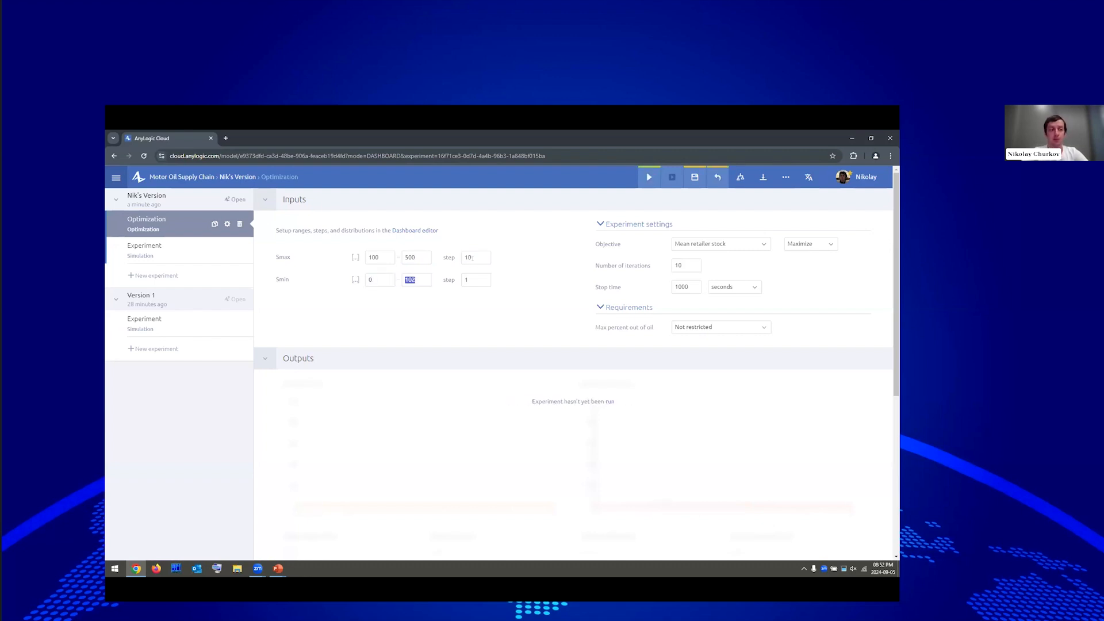
{"action": "type", "text": "400"}
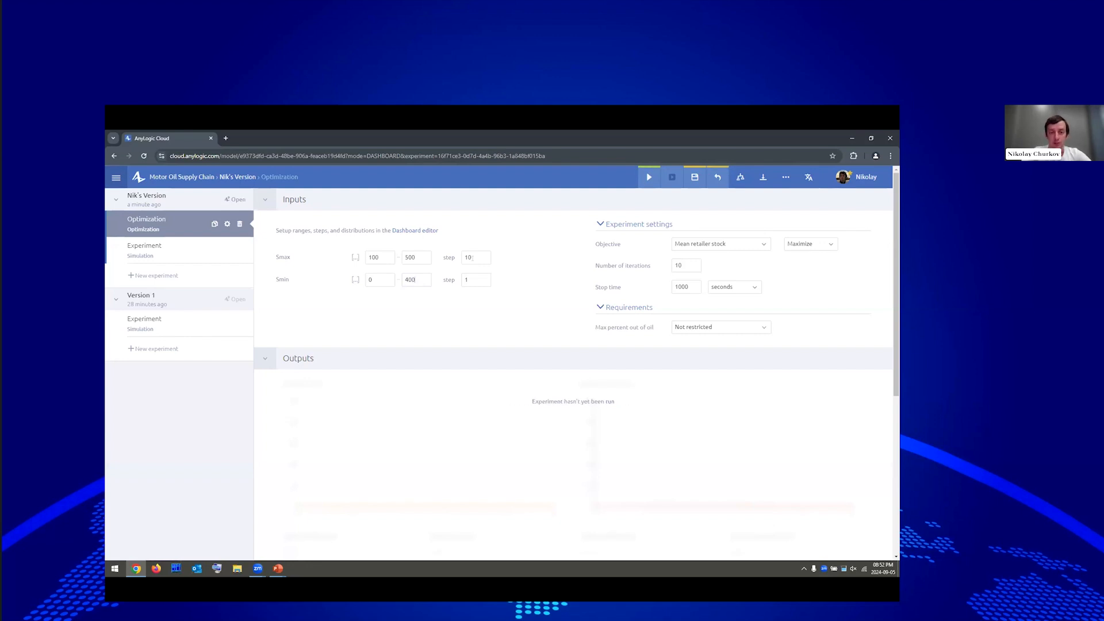
{"action": "key", "text": "Tab"}
{"action": "left_click", "coordinate": [865, 298]}
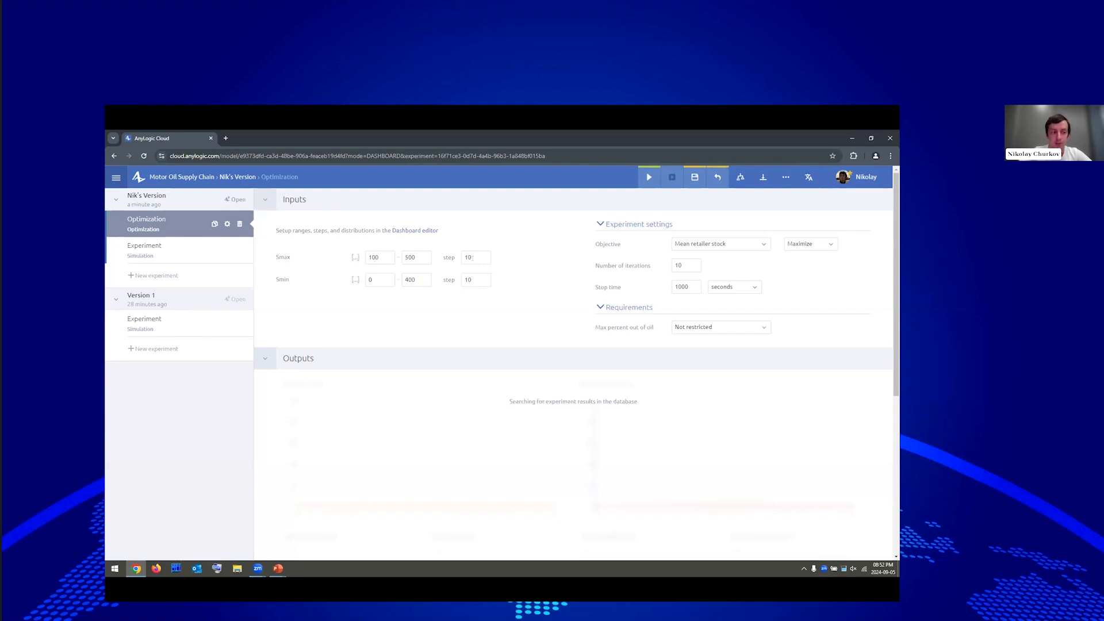
Set the objective to Minimize with 200 iterations.
{"action": "left_click", "coordinate": [811, 244]}
{"action": "left_click", "coordinate": [797, 274]}
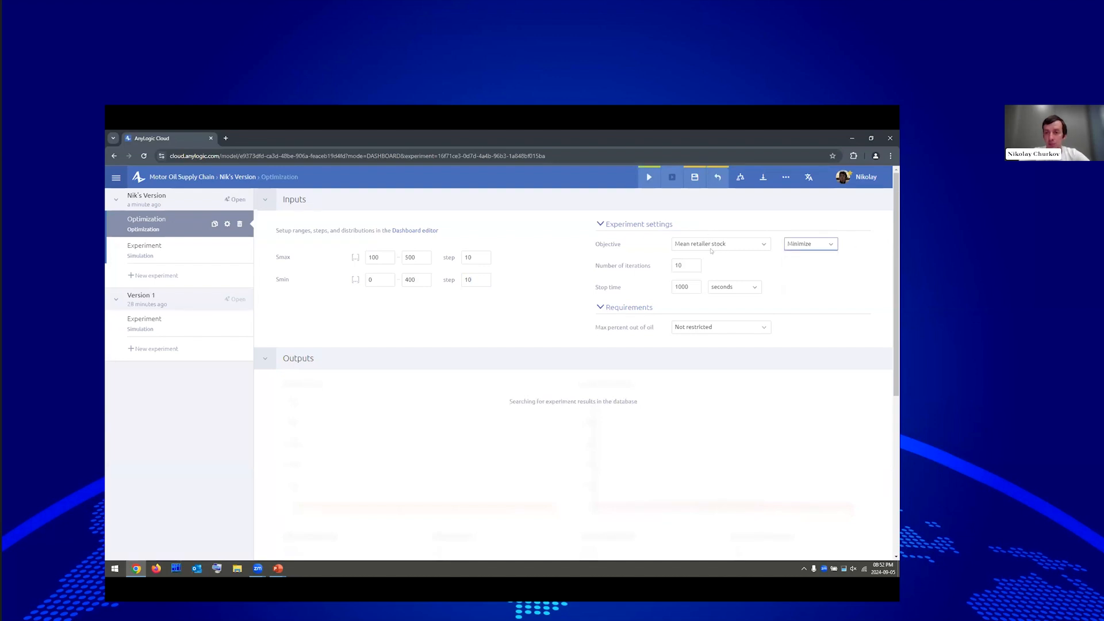
{"action": "key", "text": "Tab"}
{"action": "type", "text": "20"}
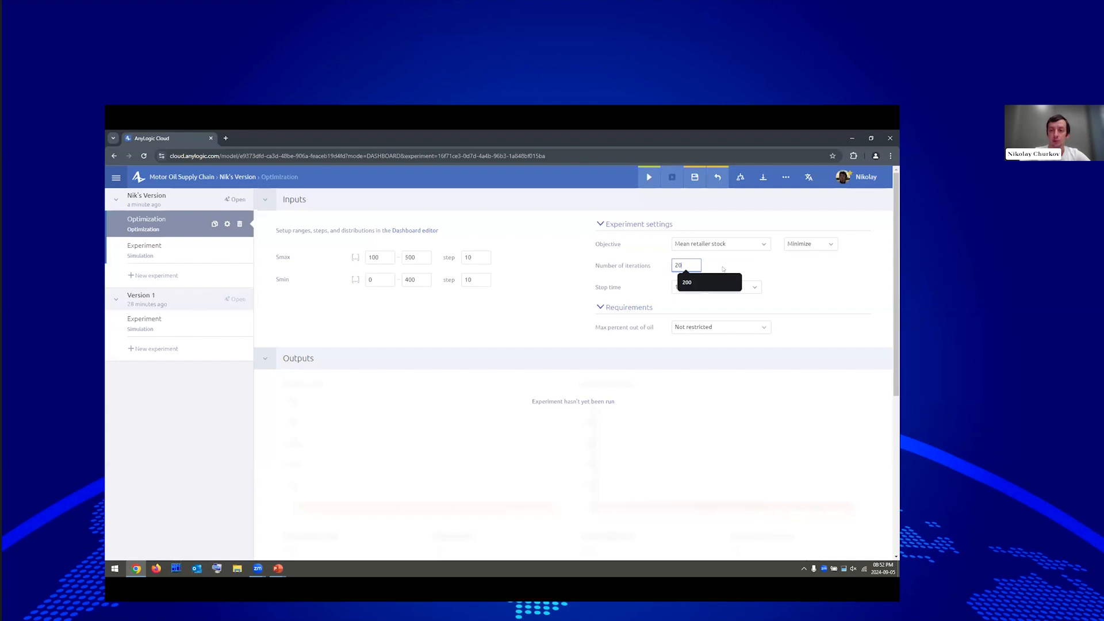
{"action": "type", "text": "0"}
Require Max percent out of oil ≤ 0.01, then save and run the optimization.
{"action": "left_click", "coordinate": [719, 327]}
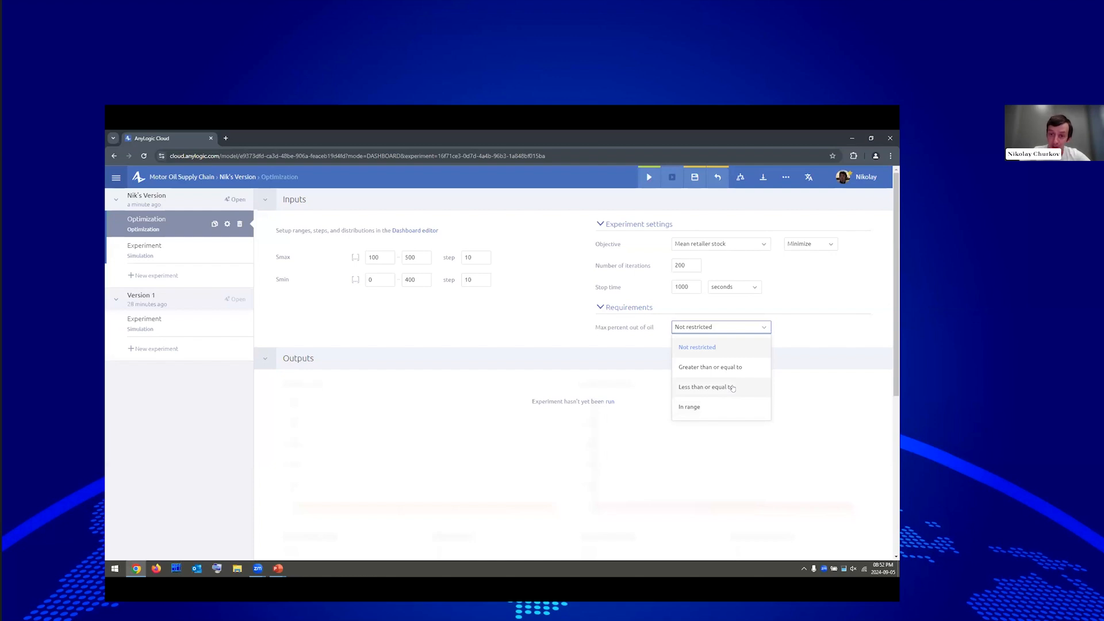
{"action": "left_click", "coordinate": [758, 388]}
{"action": "type", "text": "0.01"}
{"action": "left_click", "coordinate": [899, 295]}
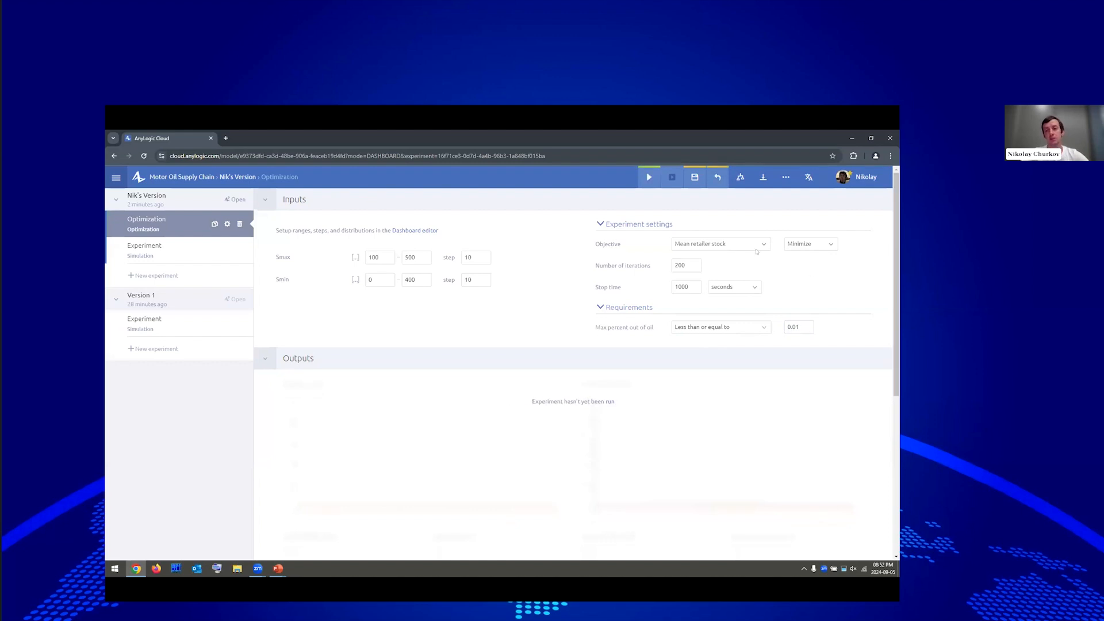
{"action": "left_click", "coordinate": [694, 177]}
{"action": "left_click", "coordinate": [649, 178]}
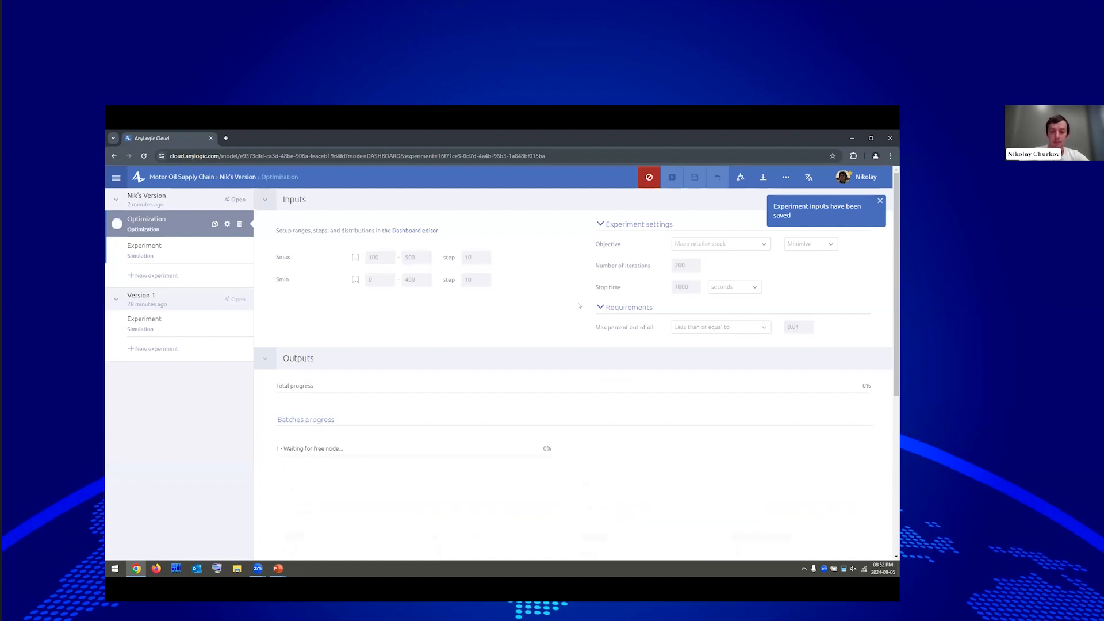
Open the running Optimization experiment and wait until total progress reaches 100%.
{"action": "scroll", "coordinate": [629, 345], "scroll_direction": "down", "scroll_amount": 3}
{"action": "scroll", "coordinate": [628, 345], "scroll_direction": "up", "scroll_amount": 3}
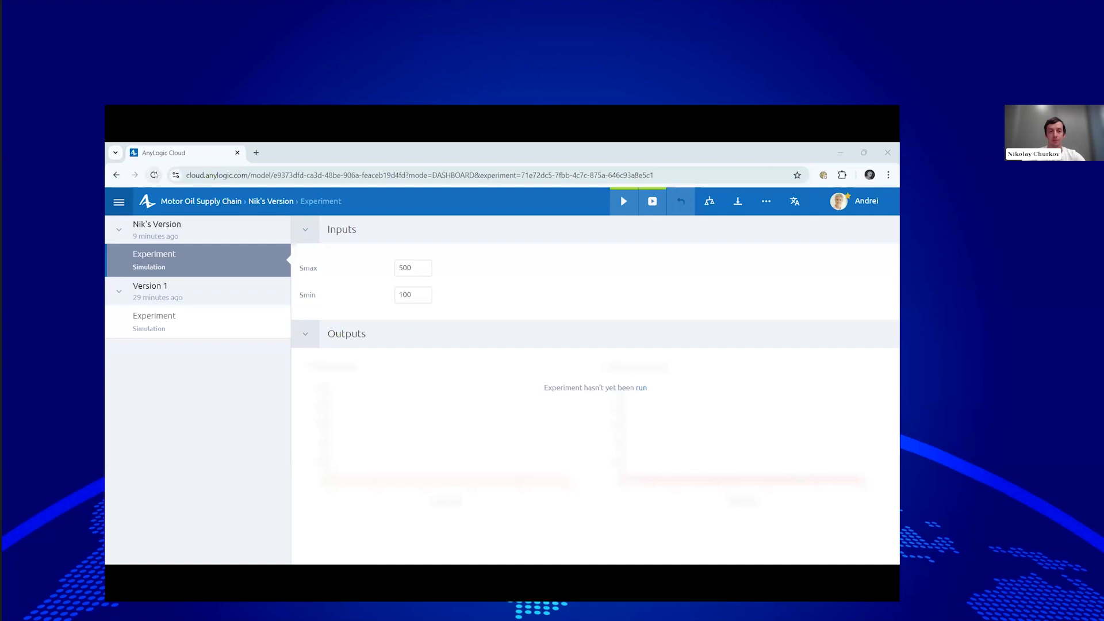
{"action": "left_click", "coordinate": [176, 269]}
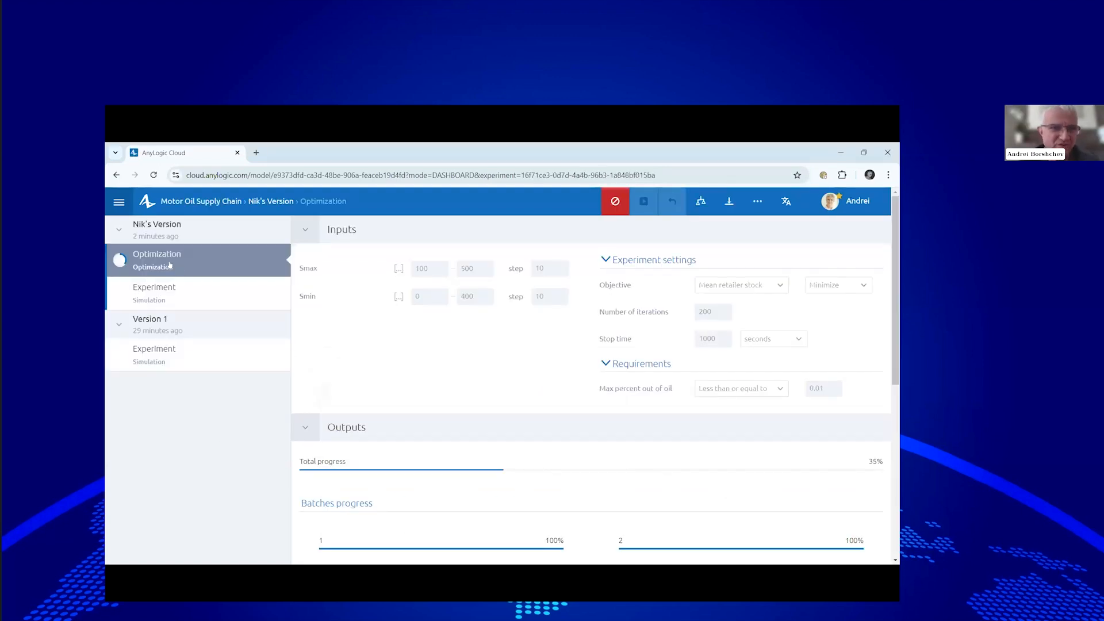
{"action": "scroll", "coordinate": [400, 341], "scroll_direction": "down", "scroll_amount": 4}
{"action": "scroll", "coordinate": [399, 341], "scroll_direction": "up", "scroll_amount": 4}
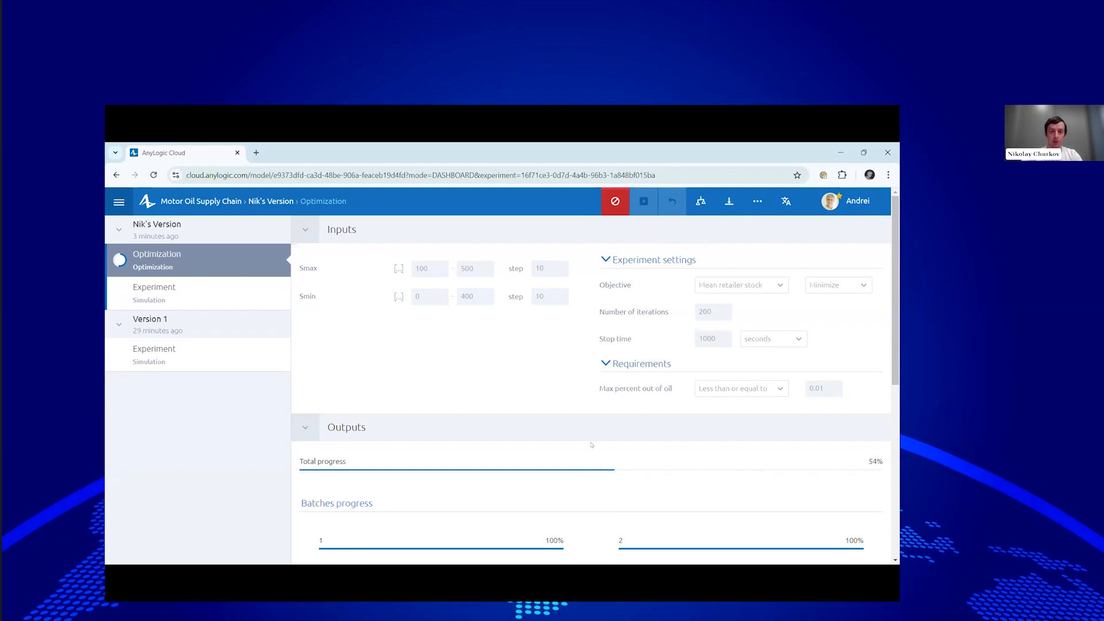
{"action": "scroll", "coordinate": [526, 394], "scroll_direction": "down", "scroll_amount": 5}
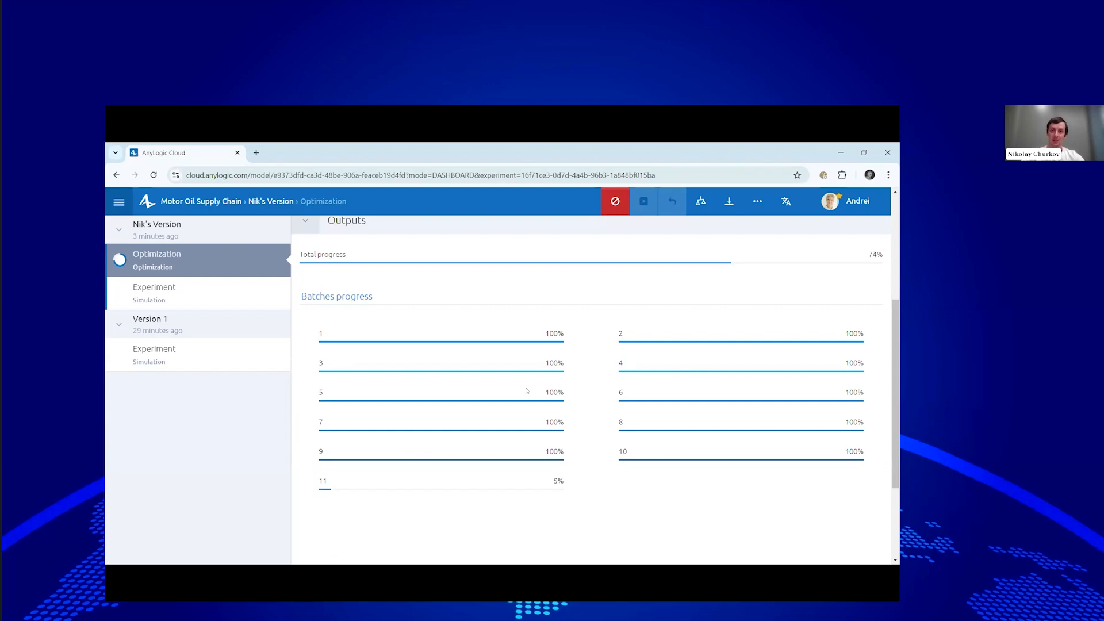
{"action": "scroll", "coordinate": [527, 391], "scroll_direction": "up", "scroll_amount": 4}
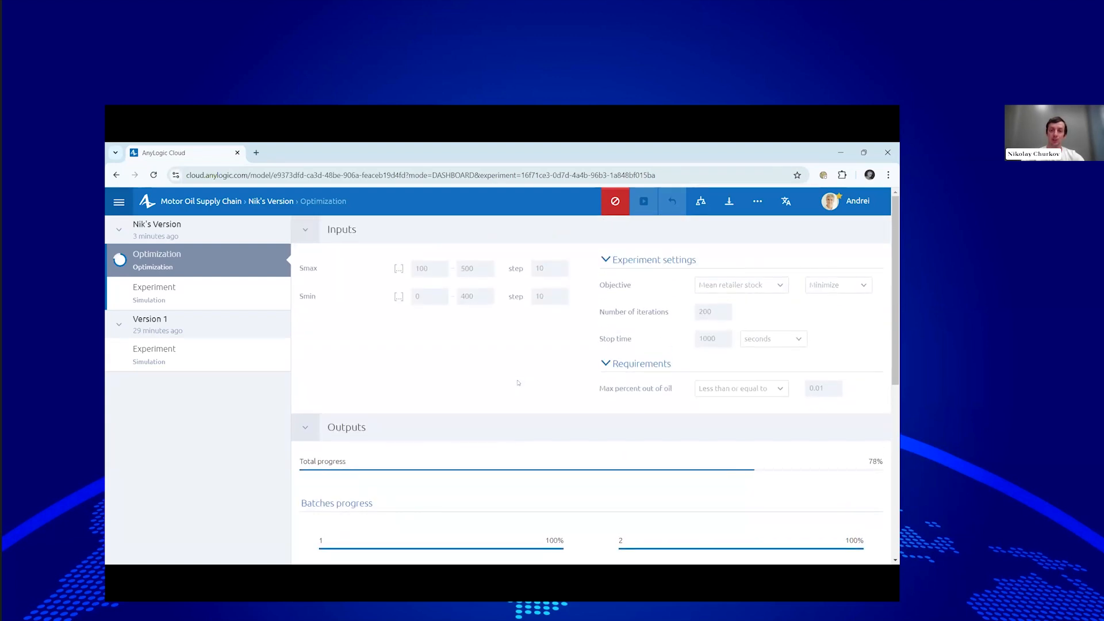
{"action": "scroll", "coordinate": [518, 383], "scroll_direction": "down", "scroll_amount": 6}
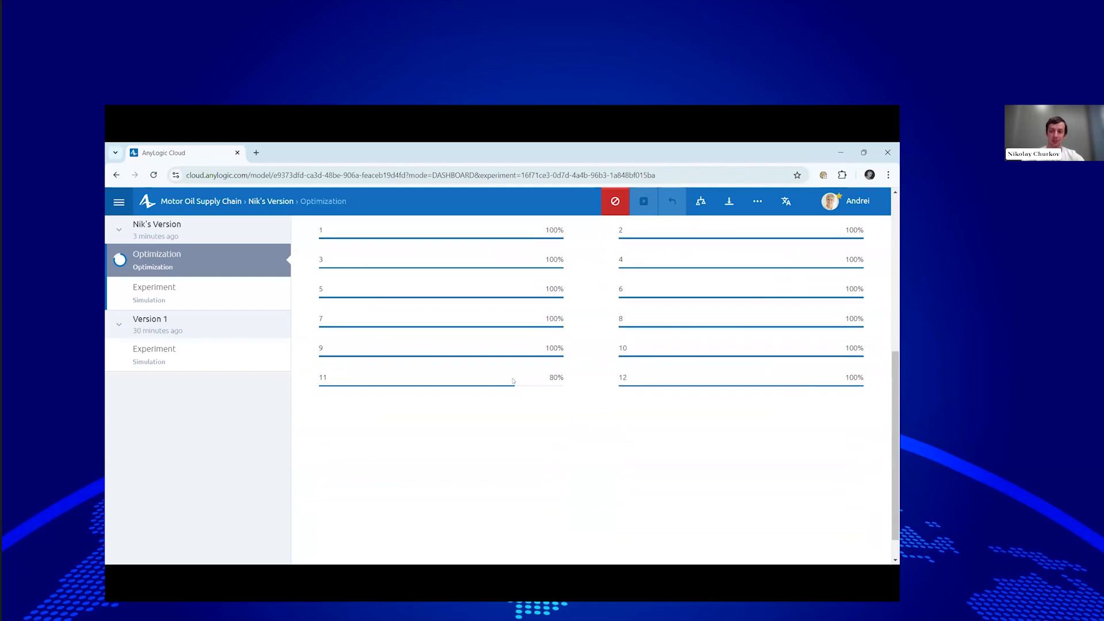
{"action": "scroll", "coordinate": [518, 386], "scroll_direction": "up", "scroll_amount": 1}
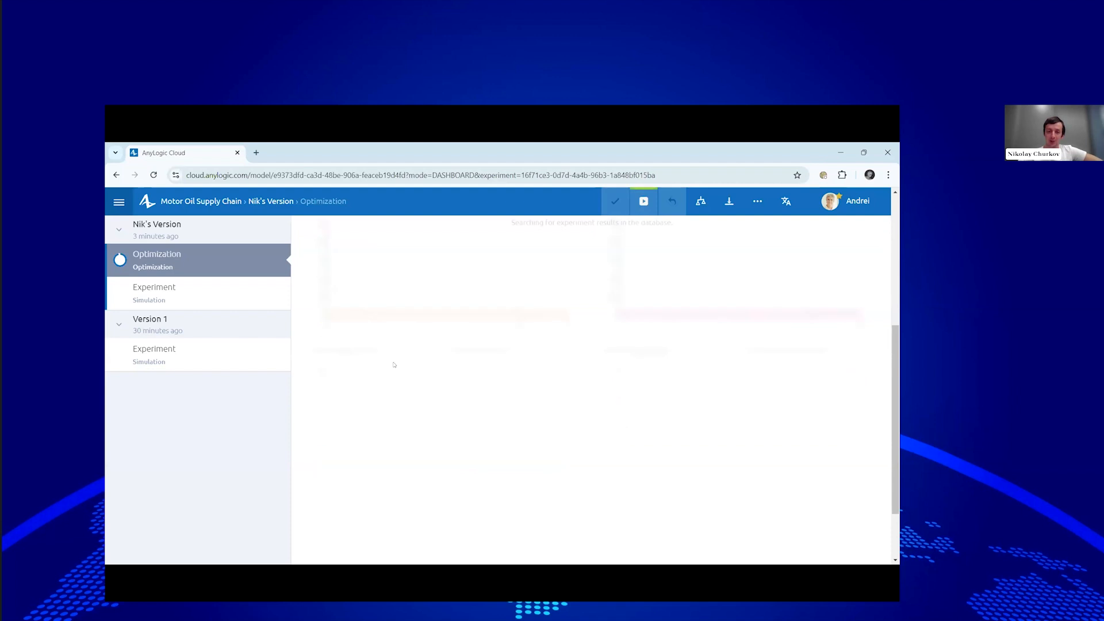
Scroll through the Outputs to read the best result: Smin 20, Smax 130, mean stock 2.294.
{"action": "scroll", "coordinate": [566, 419], "scroll_direction": "up", "scroll_amount": 5}
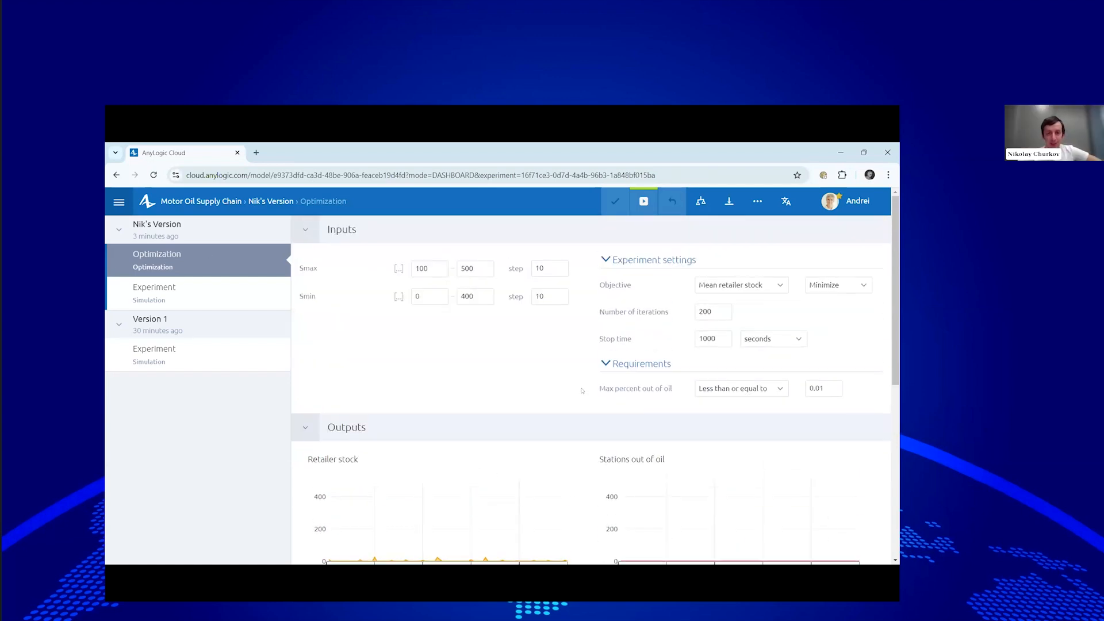
{"action": "scroll", "coordinate": [469, 345], "scroll_direction": "down", "scroll_amount": 2}
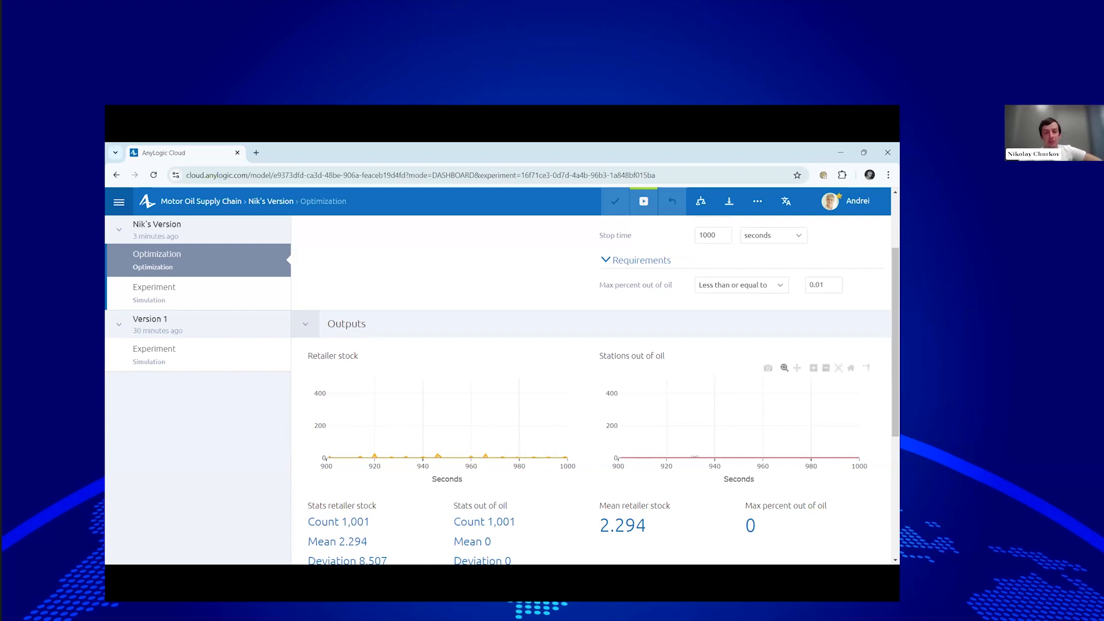
{"action": "mouse_move", "coordinate": [695, 452]}
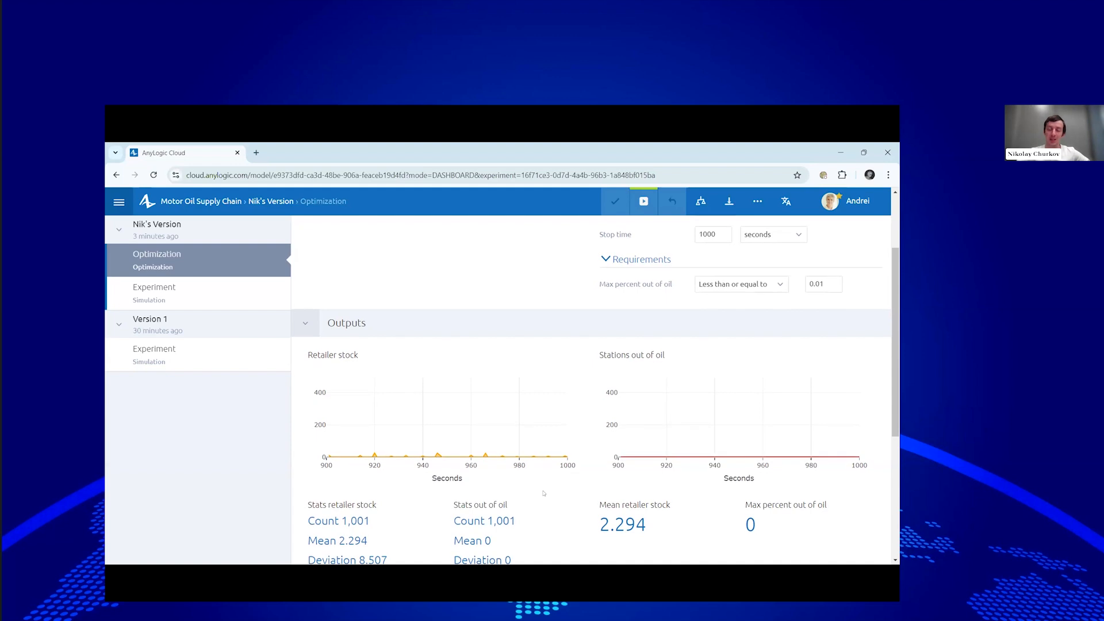
{"action": "scroll", "coordinate": [544, 493], "scroll_direction": "down", "scroll_amount": 1}
{"action": "scroll", "coordinate": [560, 462], "scroll_direction": "down", "scroll_amount": 1}
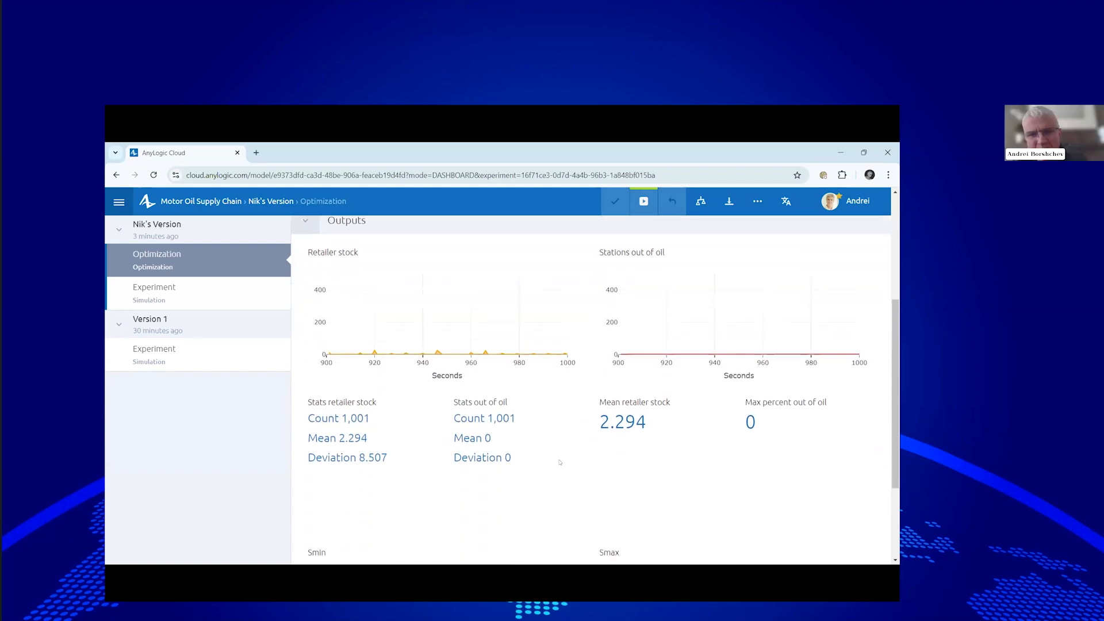
{"action": "scroll", "coordinate": [558, 457], "scroll_direction": "down", "scroll_amount": 1}
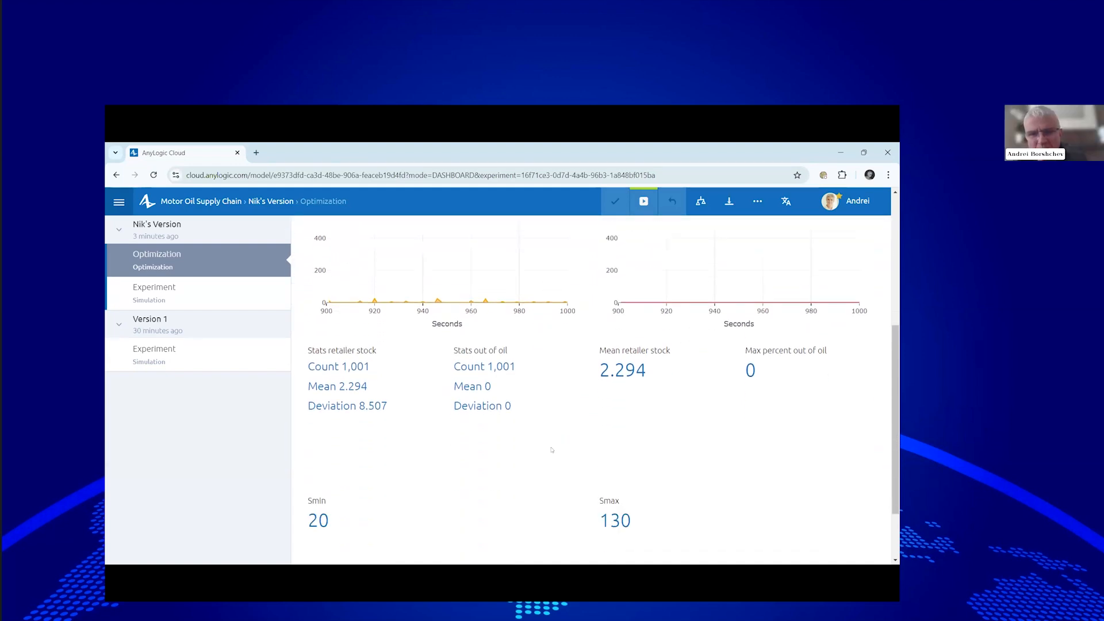
{"action": "scroll", "coordinate": [552, 450], "scroll_direction": "down", "scroll_amount": 1}
{"action": "scroll", "coordinate": [552, 449], "scroll_direction": "up", "scroll_amount": 1}
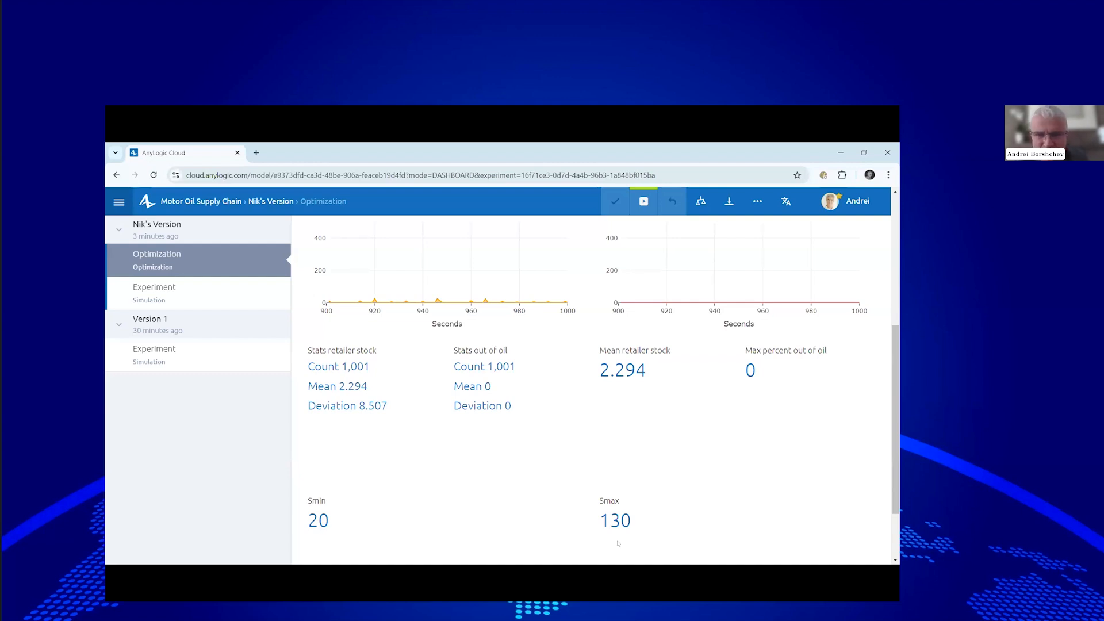
{"action": "scroll", "coordinate": [718, 478], "scroll_direction": "up", "scroll_amount": 1}
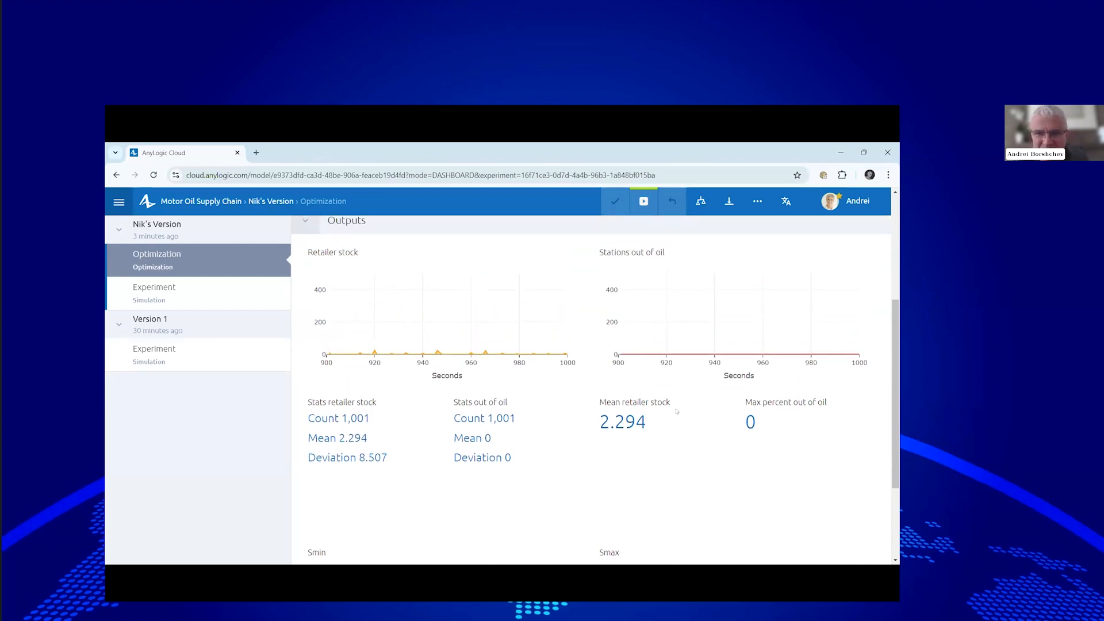
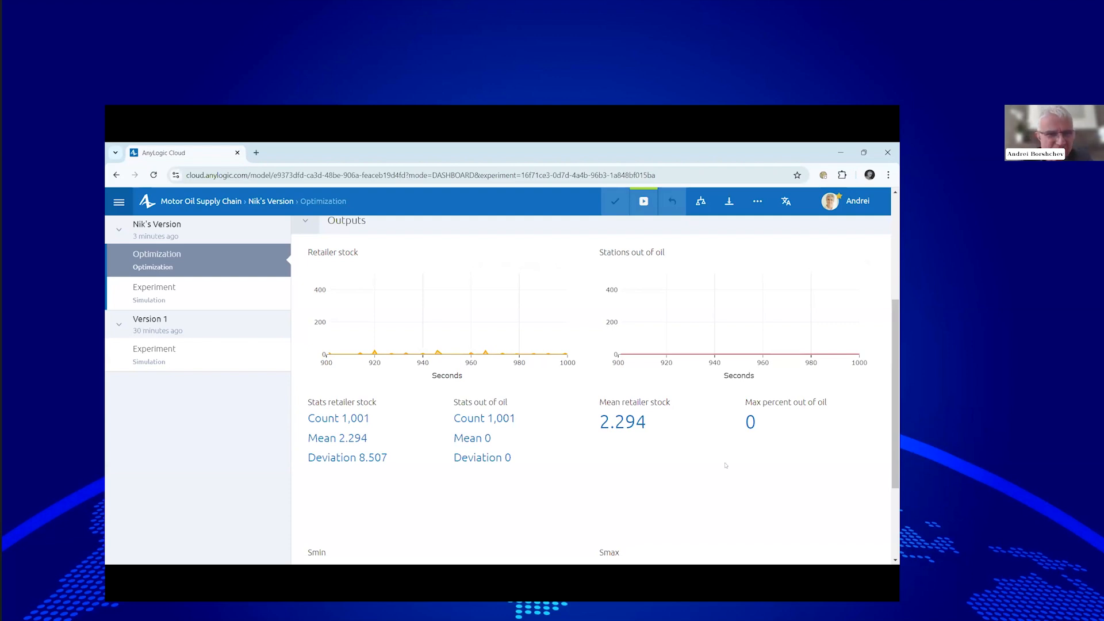
Launch the animated run with Smin 20 and Smax 130 and speed it up to x50.
{"action": "scroll", "coordinate": [683, 458], "scroll_direction": "down", "scroll_amount": 2}
{"action": "scroll", "coordinate": [684, 453], "scroll_direction": "up", "scroll_amount": 2}
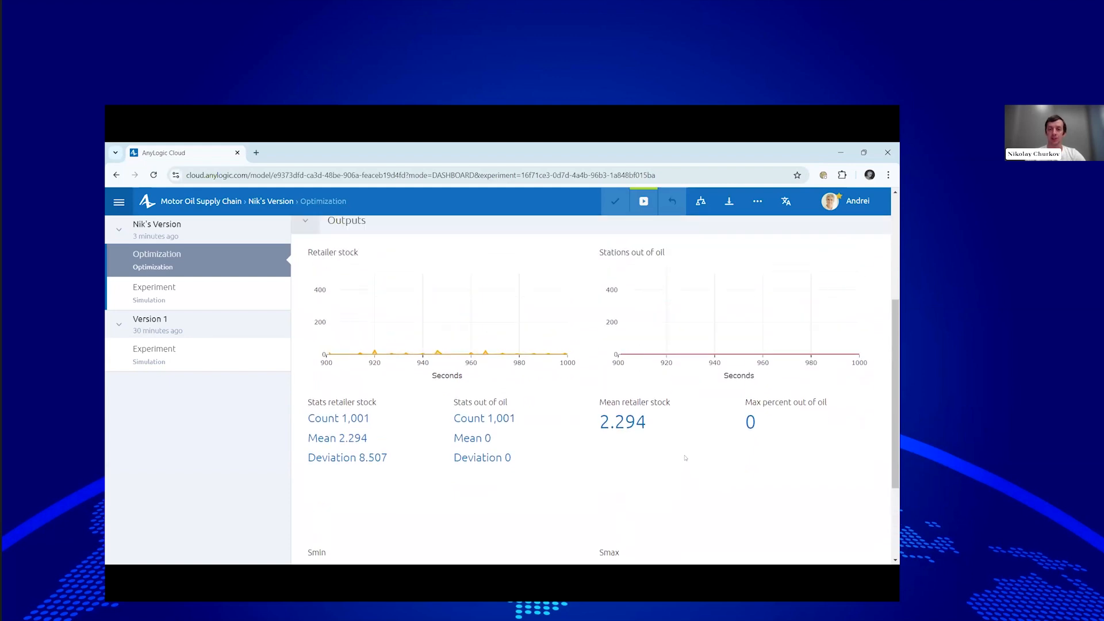
{"action": "scroll", "coordinate": [659, 469], "scroll_direction": "down", "scroll_amount": 1}
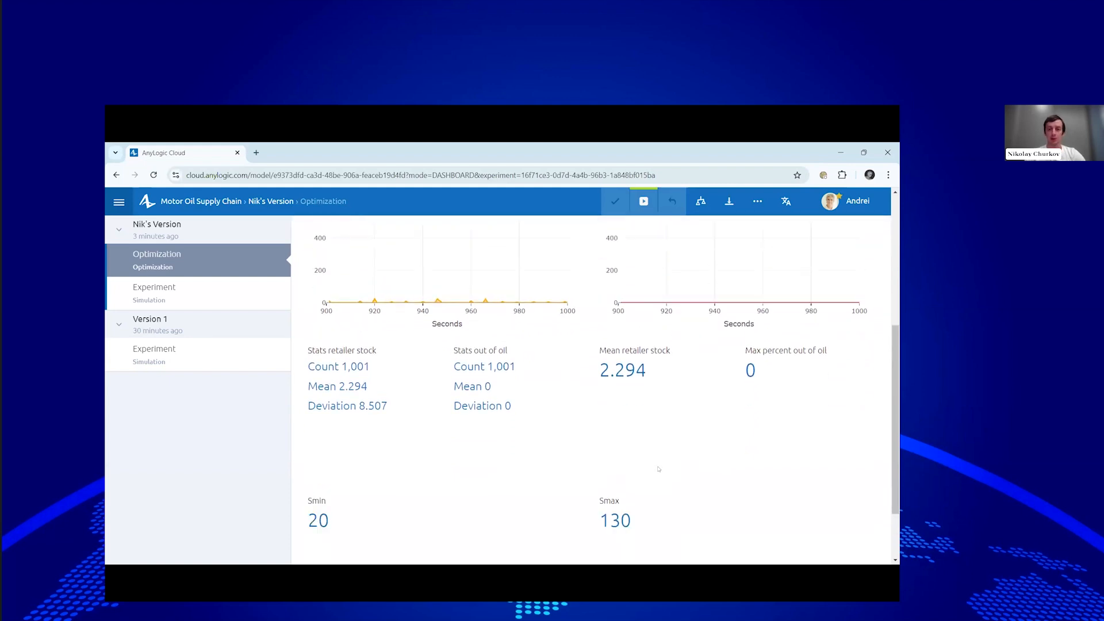
{"action": "scroll", "coordinate": [659, 469], "scroll_direction": "up", "scroll_amount": 5}
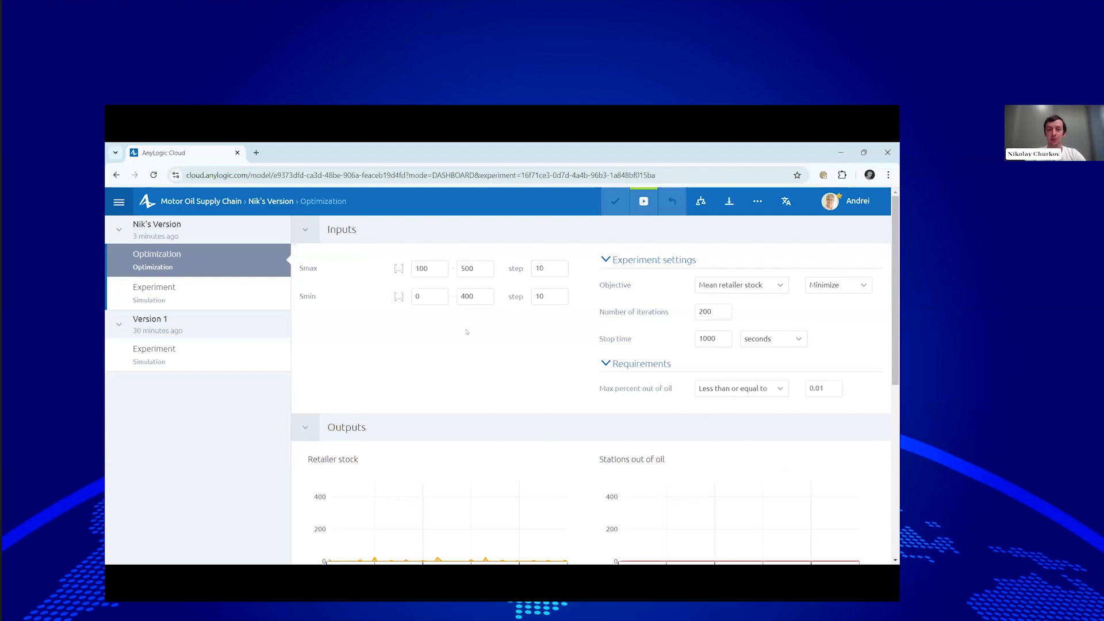
{"action": "left_click", "coordinate": [644, 202]}
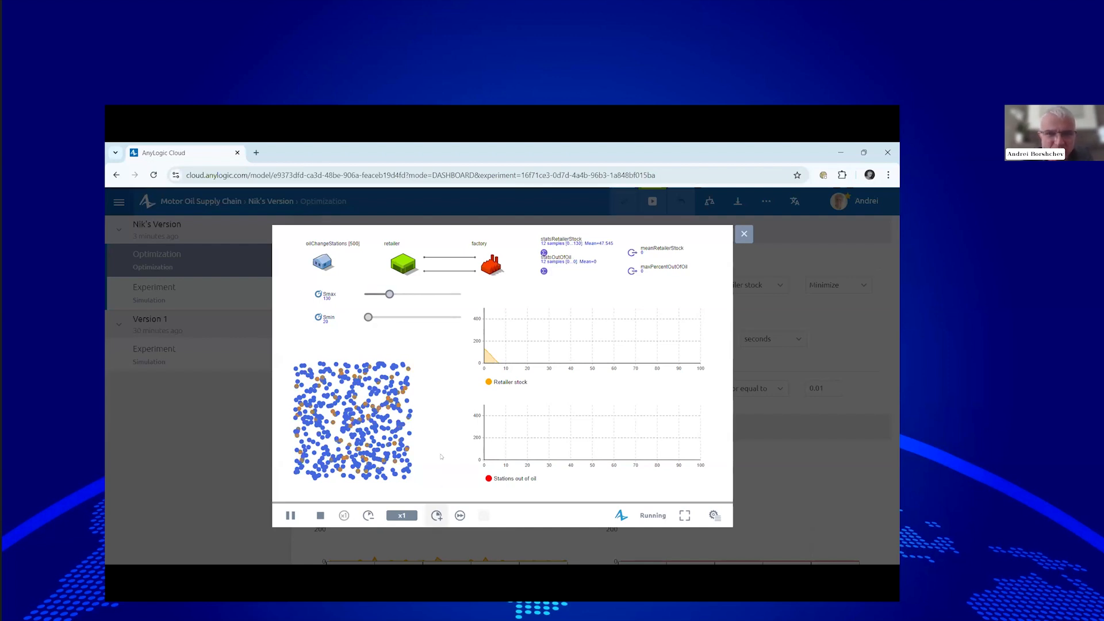
{"action": "left_click", "coordinate": [436, 515]}
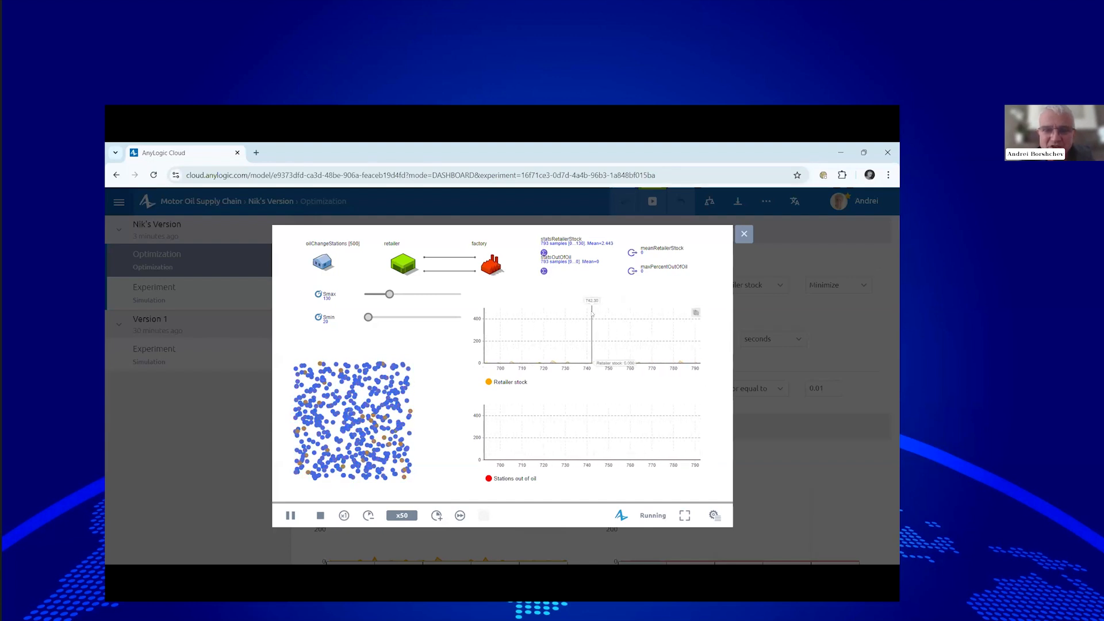
Inspect statsOutOfOil, briefly run at maximum speed then back to x50, and go full screen.
{"action": "left_click", "coordinate": [544, 271]}
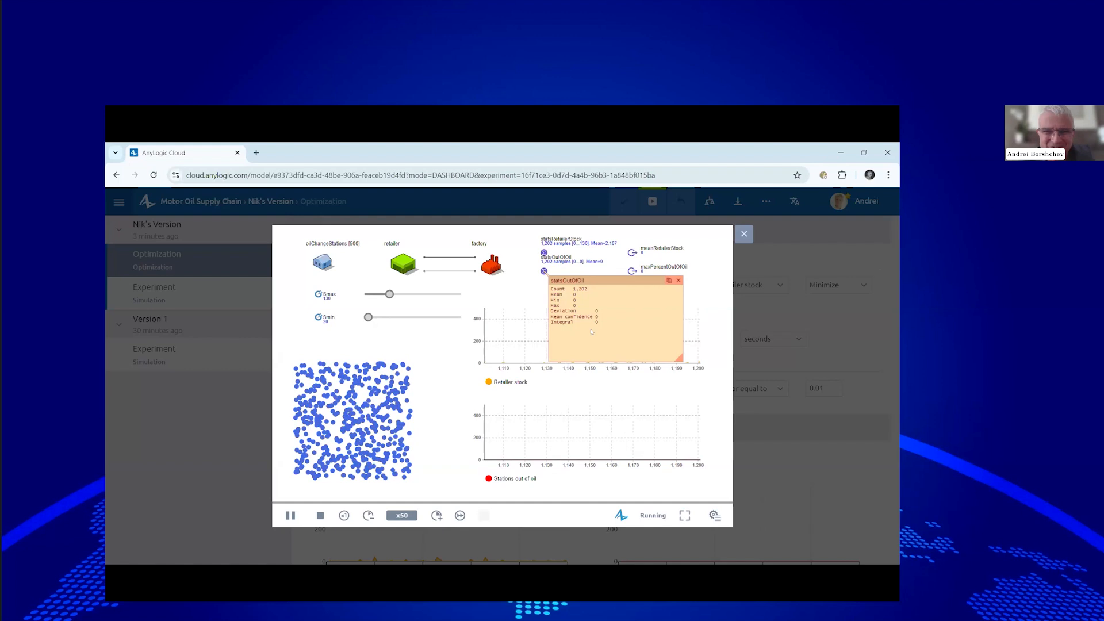
{"action": "left_click", "coordinate": [460, 516]}
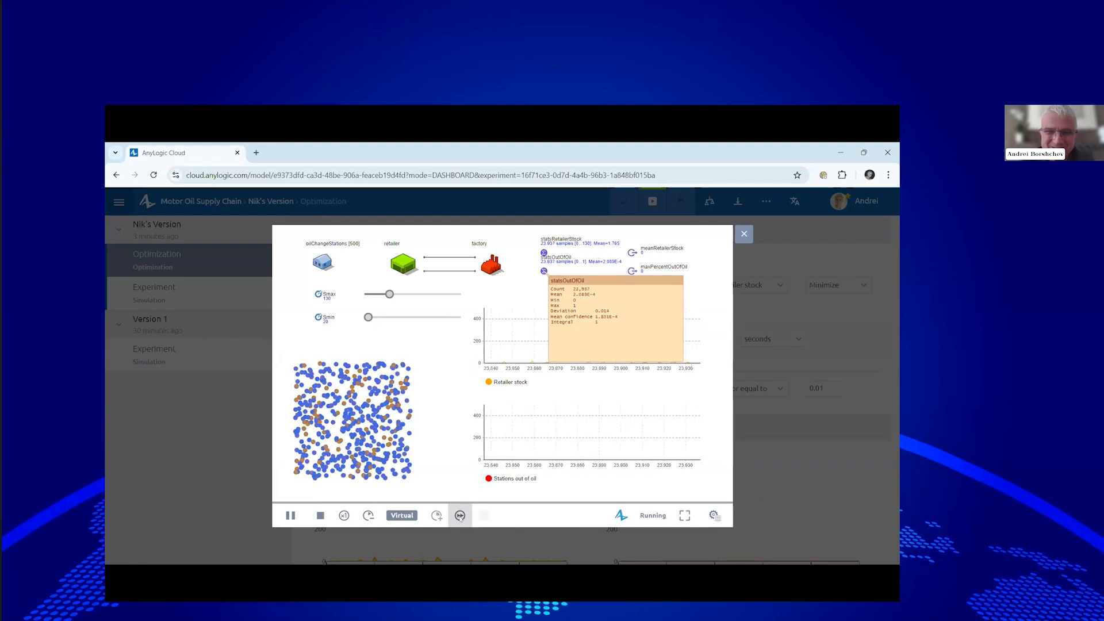
{"action": "left_click", "coordinate": [460, 515]}
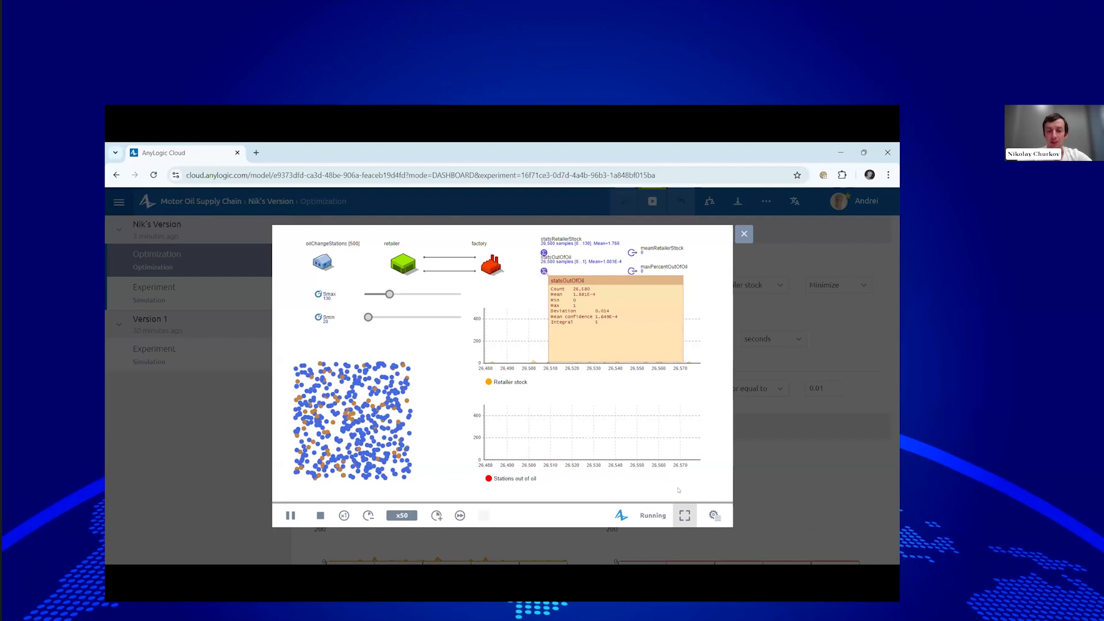
{"action": "left_click", "coordinate": [684, 516]}
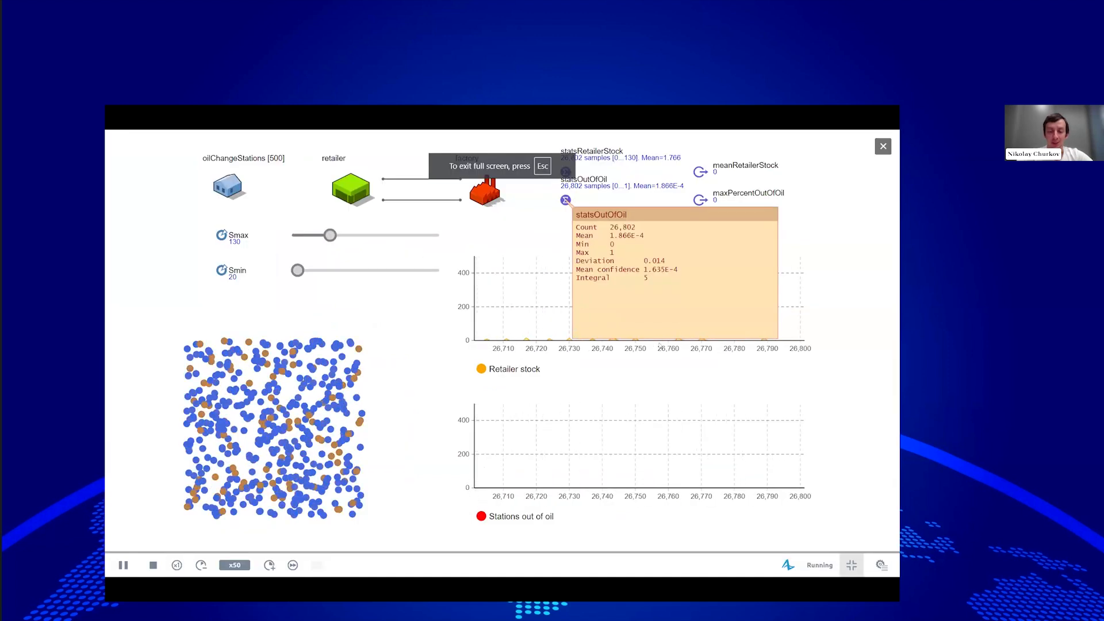
View model time, console and run statistics, then exit full screen and close the simulation.
{"action": "left_click", "coordinate": [882, 565]}
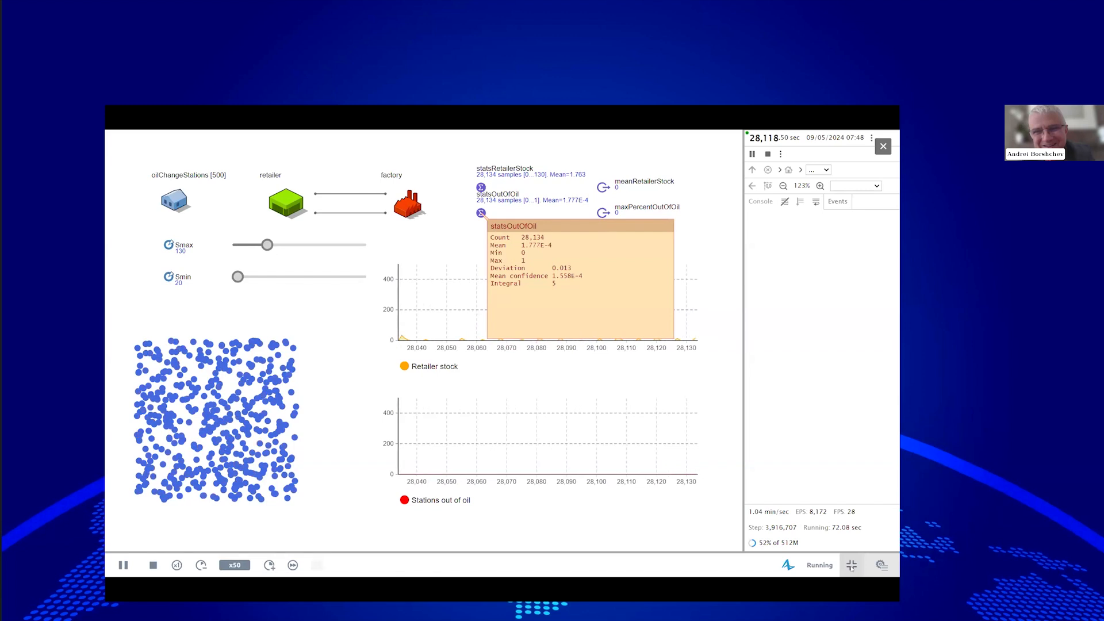
{"action": "left_click", "coordinate": [852, 566]}
{"action": "left_click", "coordinate": [747, 234]}
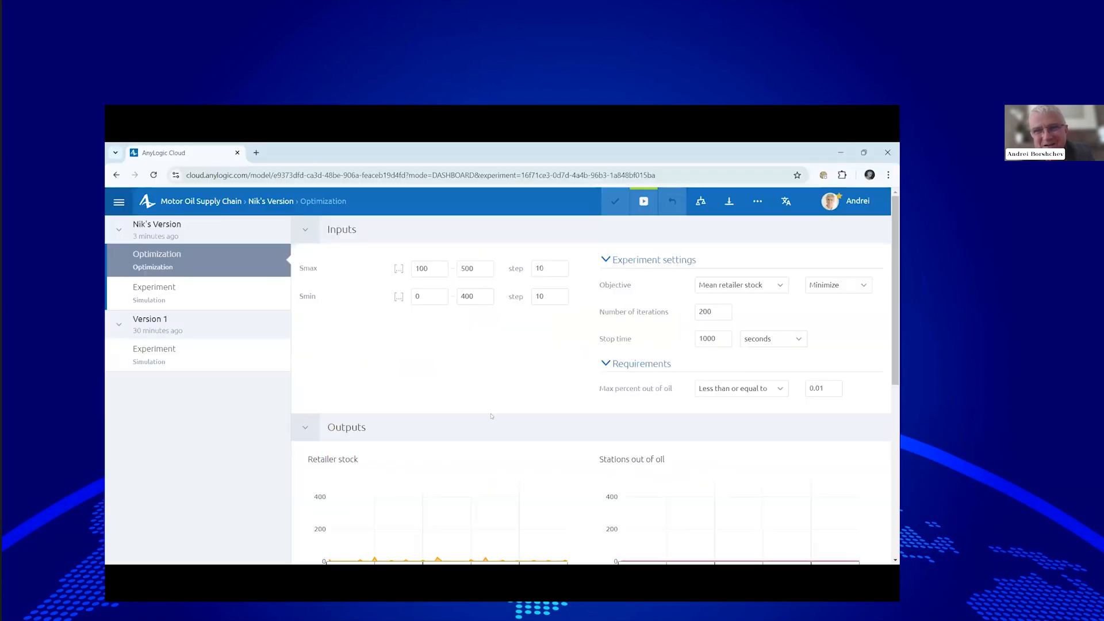